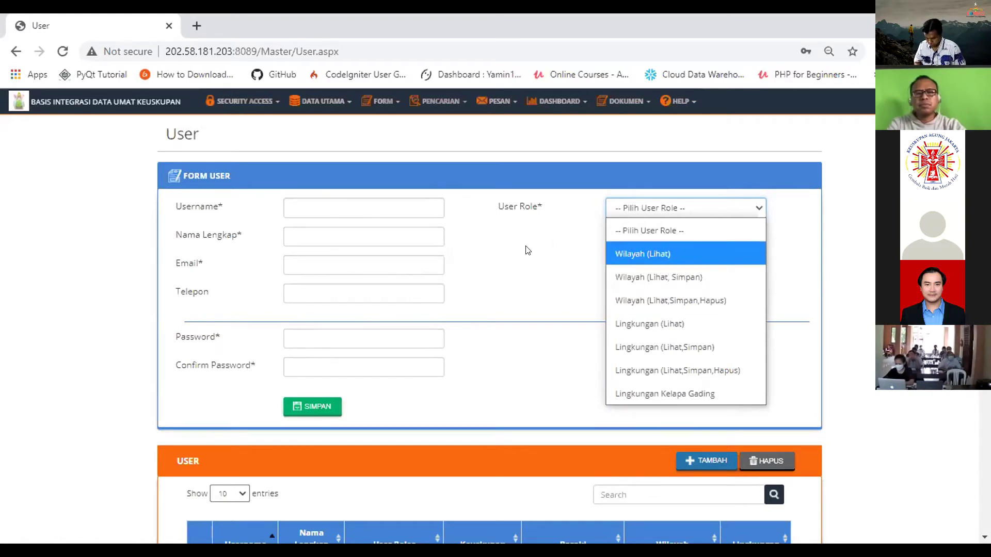
- Close the role list and go to DATA UTAMA > PAROKI, showing parish 025.017 Tanjungkarang (Katedral)
left_click(264, 110)
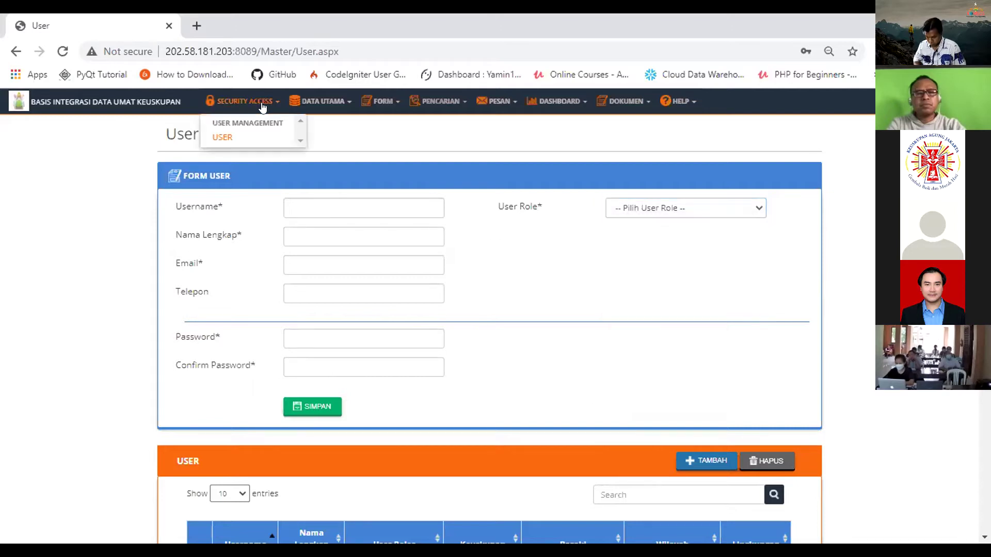
left_click(320, 105)
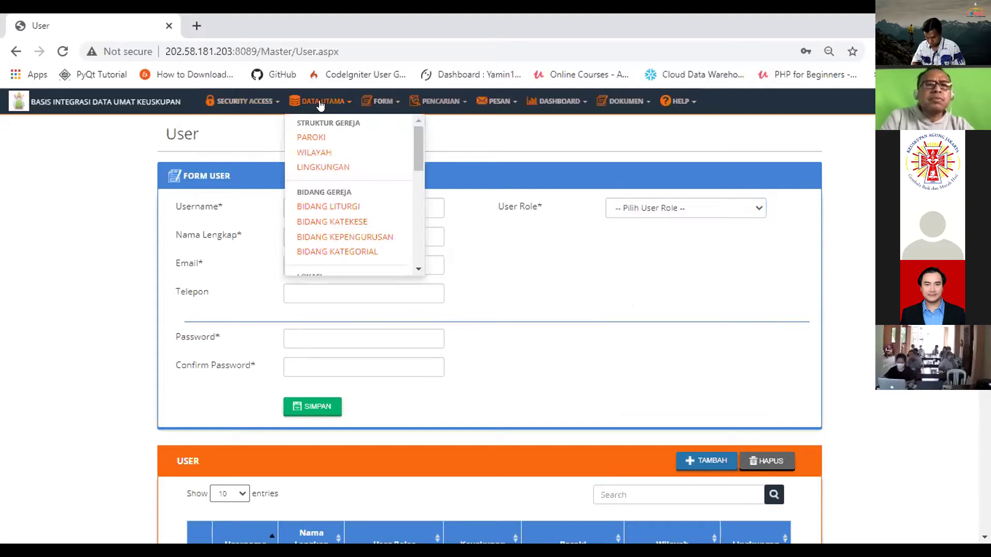
left_click(311, 137)
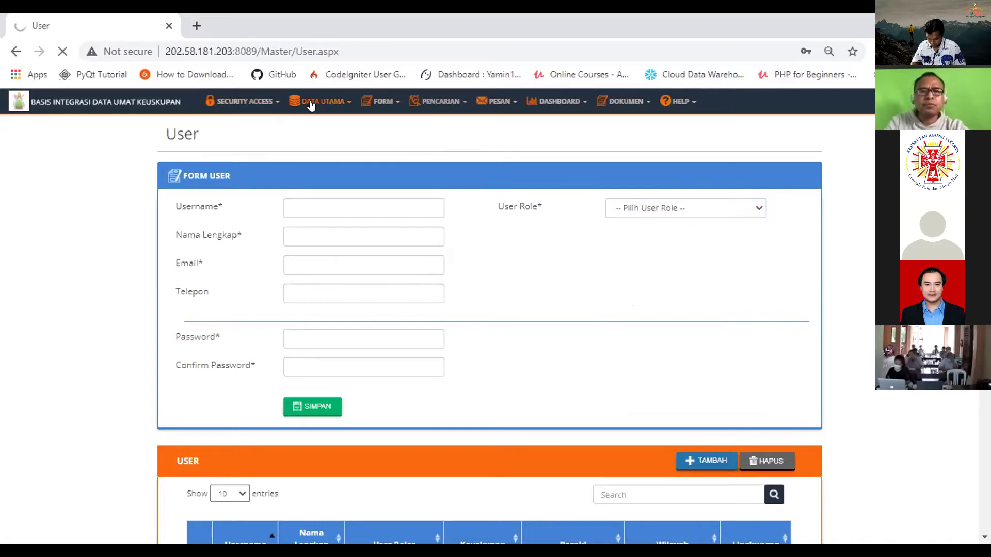
left_click(309, 101)
left_click(311, 137)
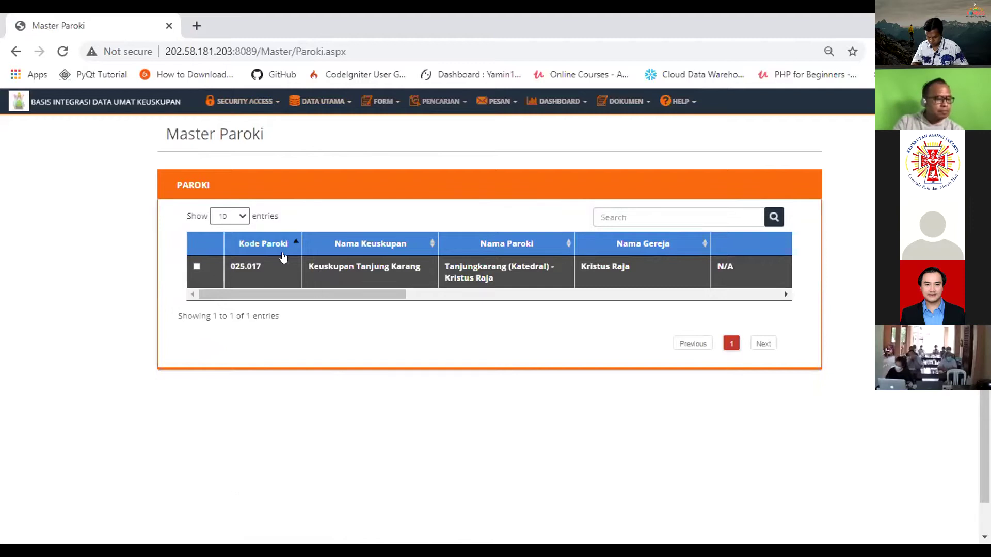
- Open parish record 025.017 and highlight its pastoral email and pastor name fields
left_click(237, 268)
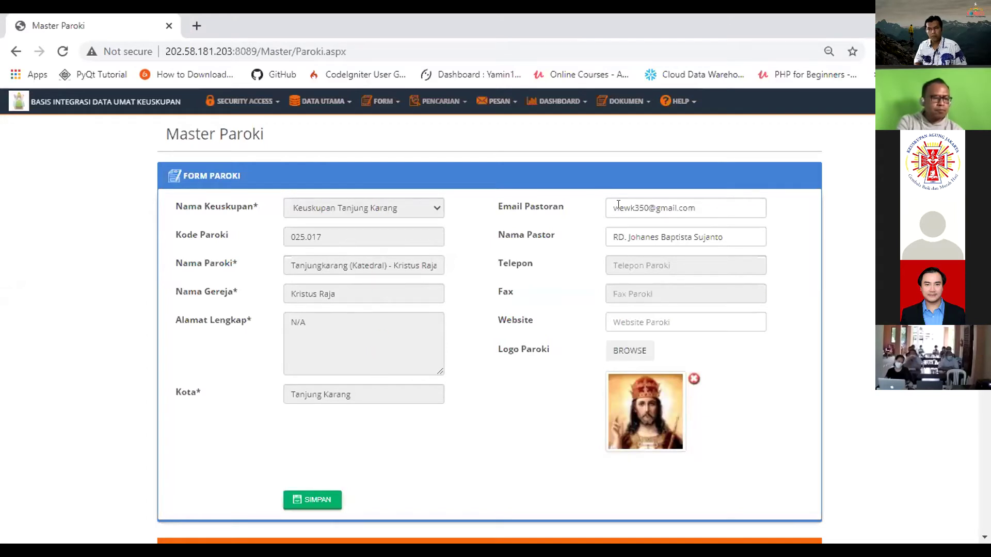
left_click_drag(606, 205, 750, 220)
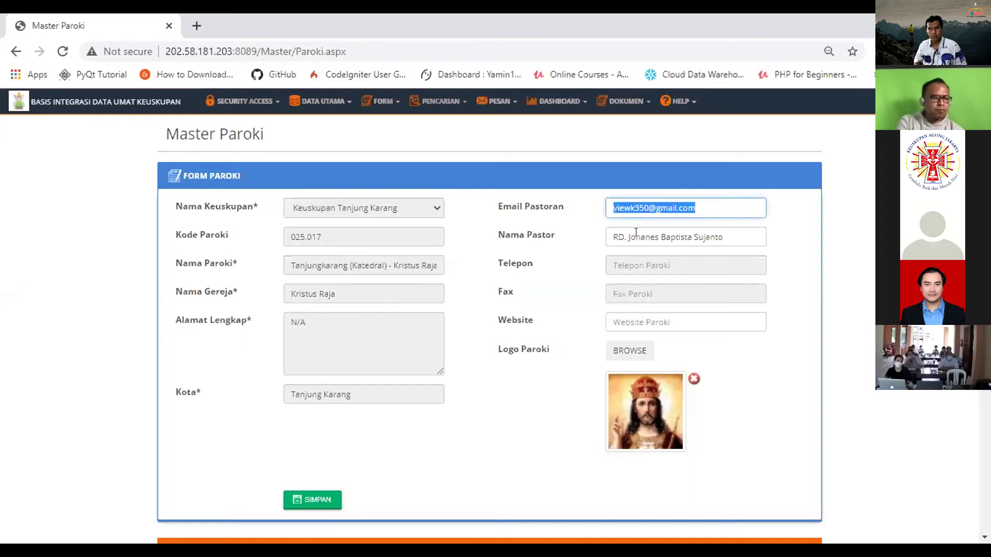
left_click_drag(605, 232, 774, 243)
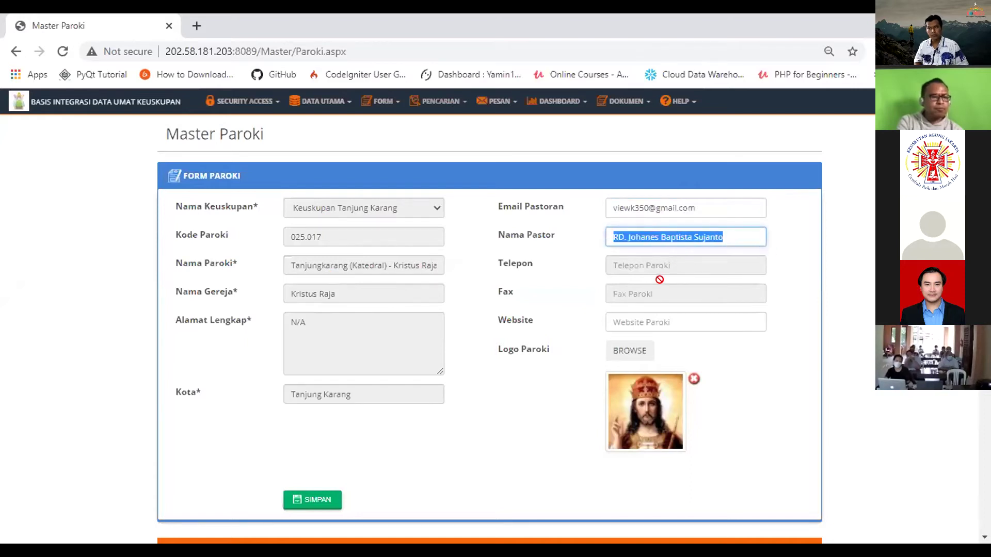
left_click(638, 265)
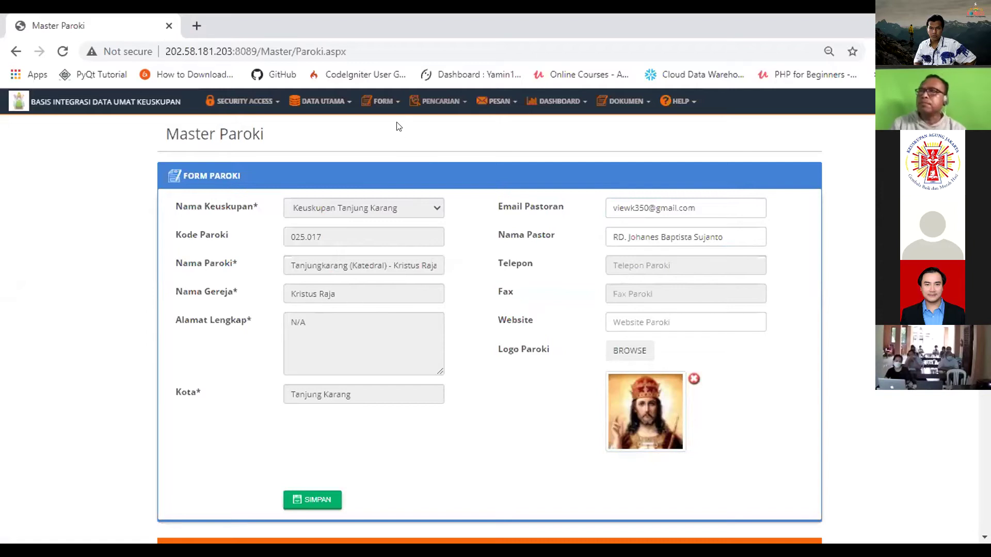
- Go to the Master Wilayah page for the Tanjungkarang cathedral parish
left_click(341, 103)
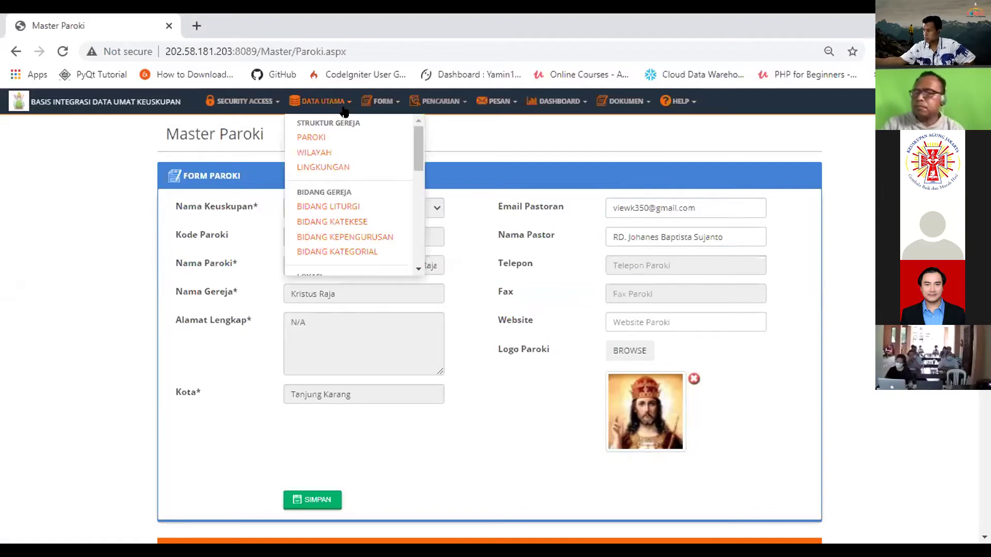
left_click(320, 153)
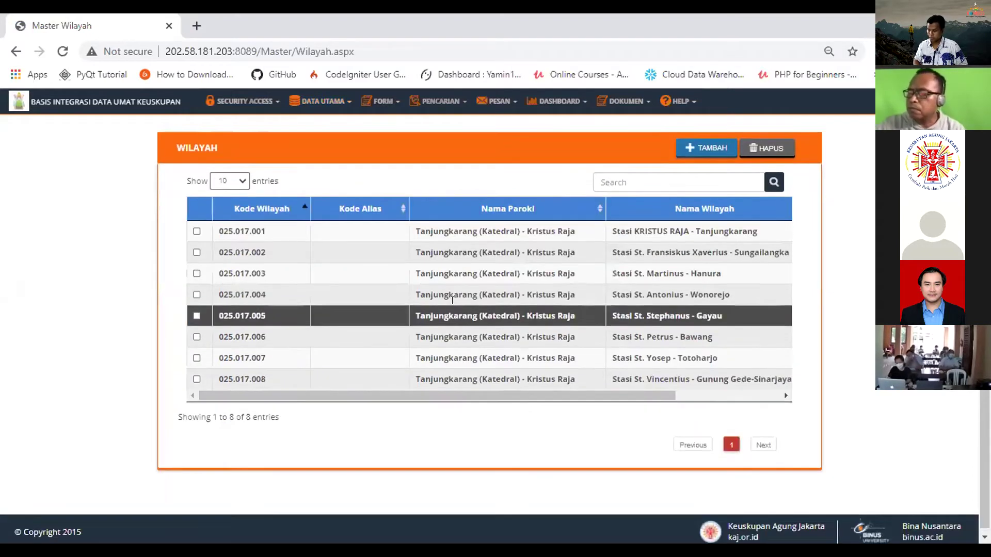
scroll(453, 299, "up", 1)
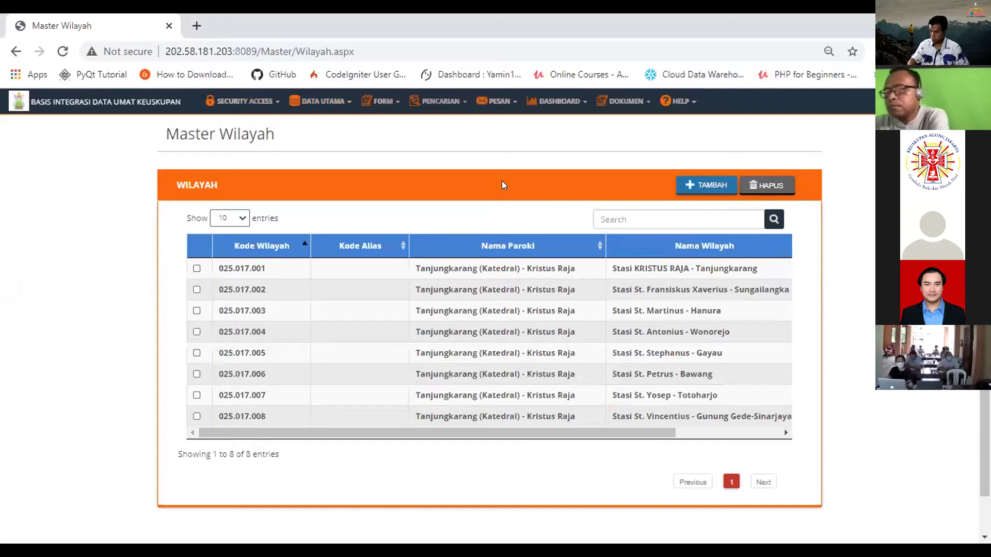
- Open a blank new-wilayah form pre-coded 025.017.009 and click into its coordinator and name fields
left_click(696, 190)
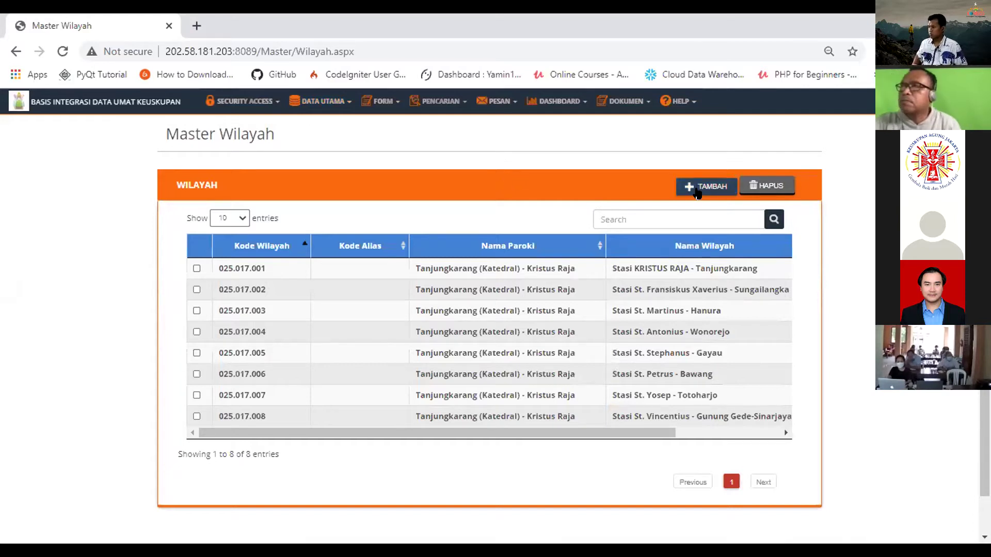
left_click(696, 187)
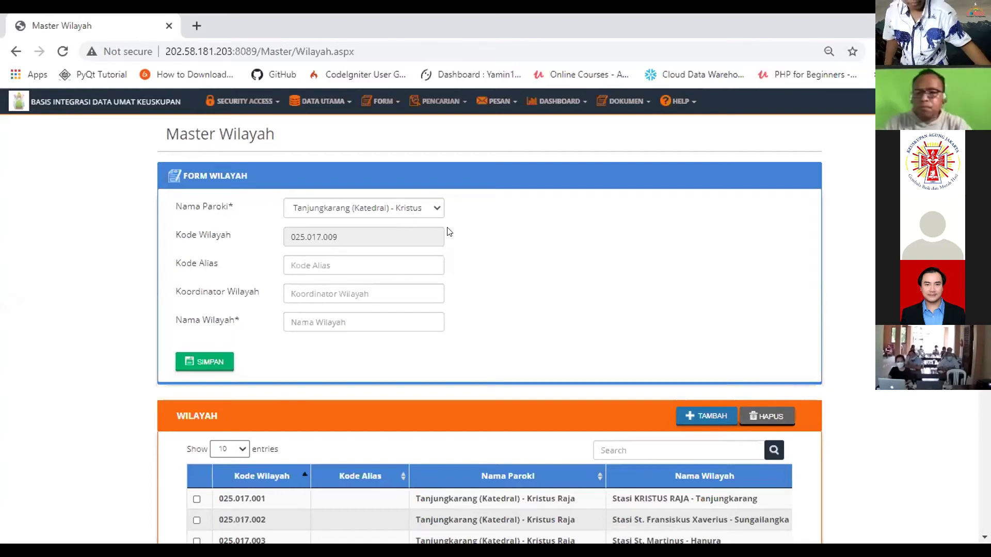
left_click(323, 291)
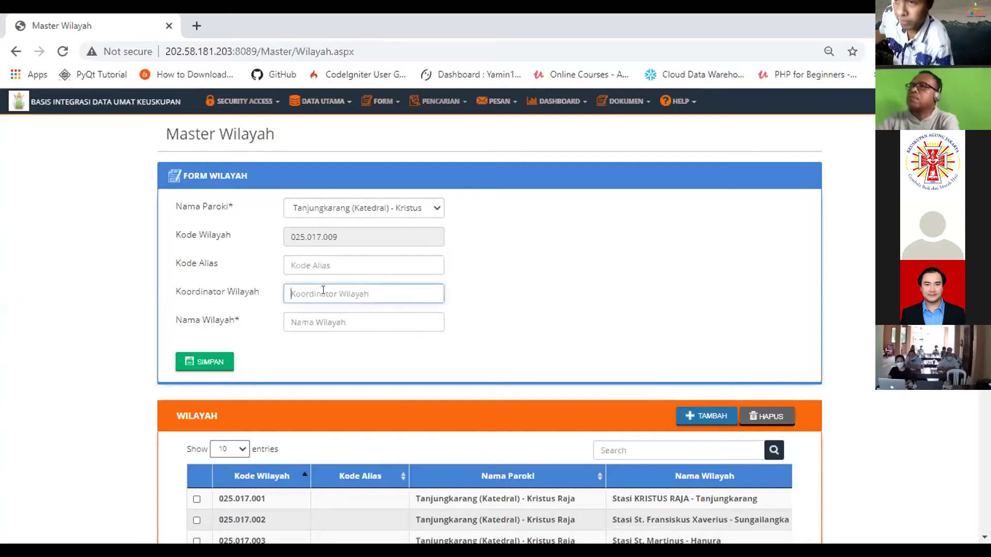
left_click(312, 321)
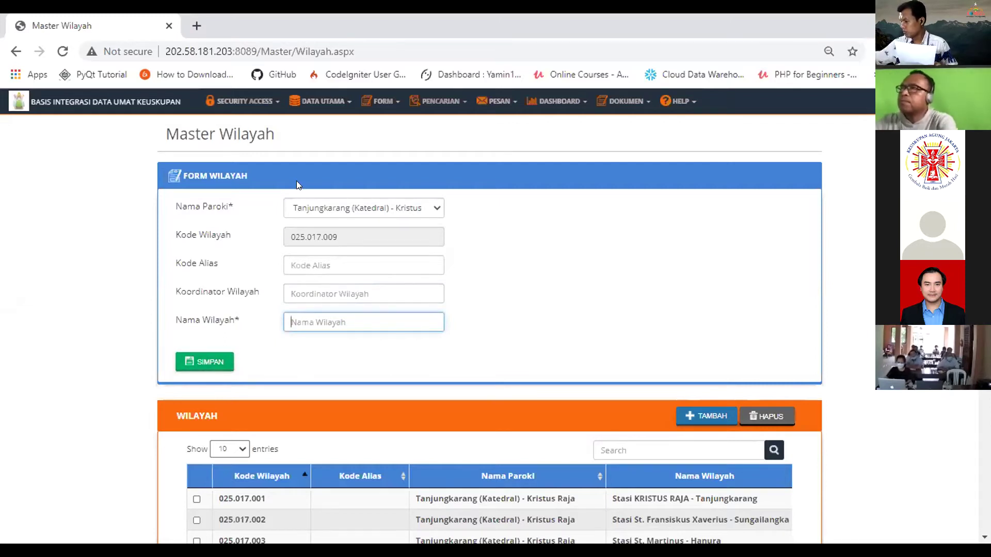
left_click(337, 101)
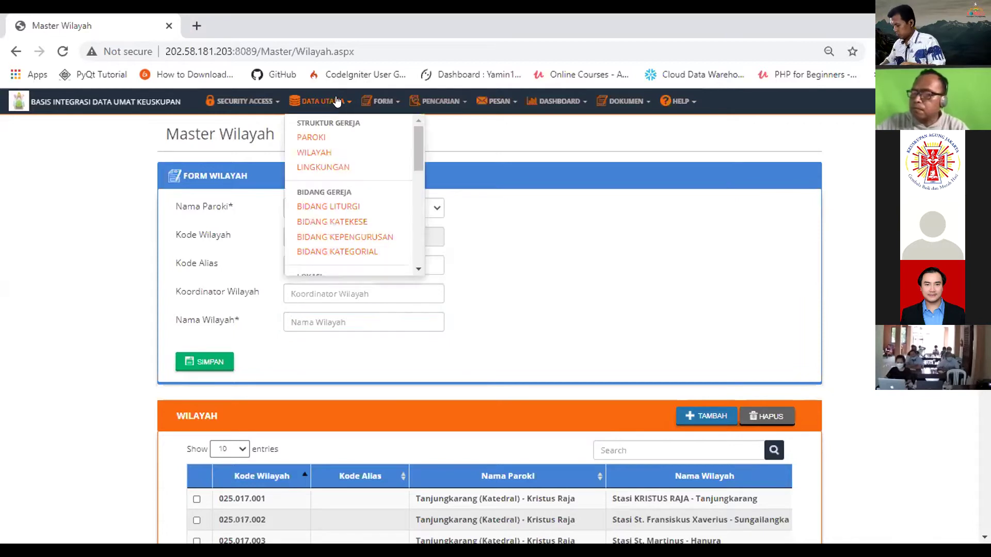
- Go to the Master Lingkungan page and open record 025.017.001.0001
left_click(333, 166)
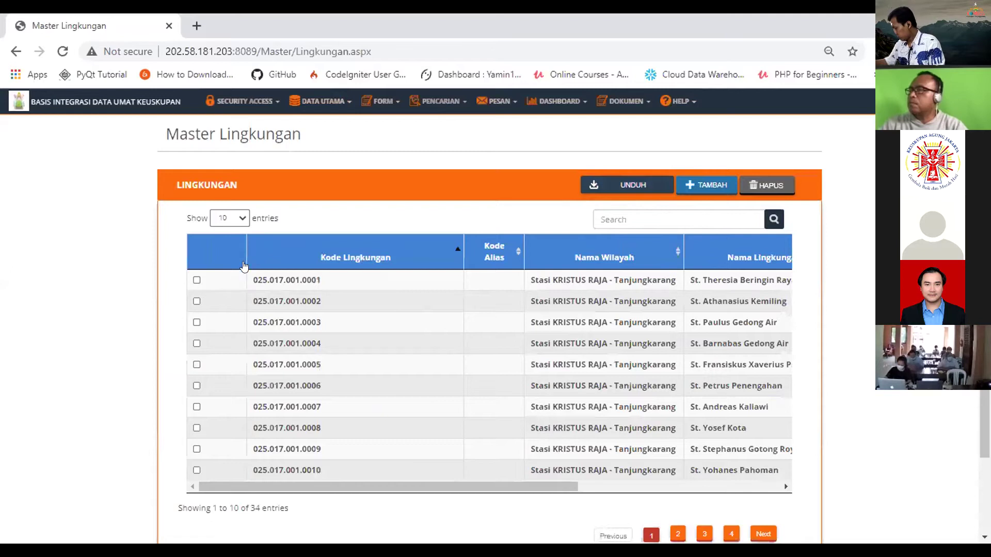
left_click(314, 280)
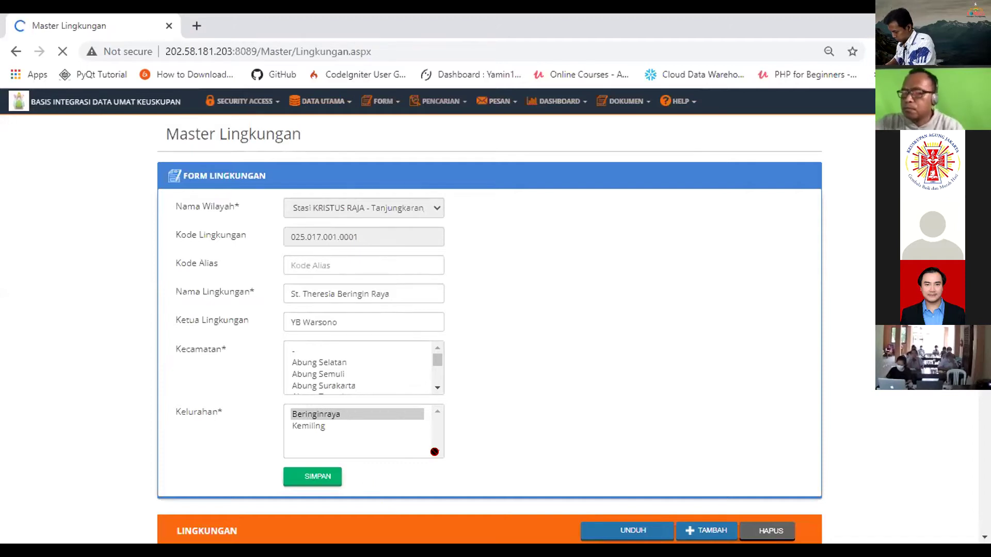
scroll(471, 405, "down", 4)
scroll(469, 405, "up", 2)
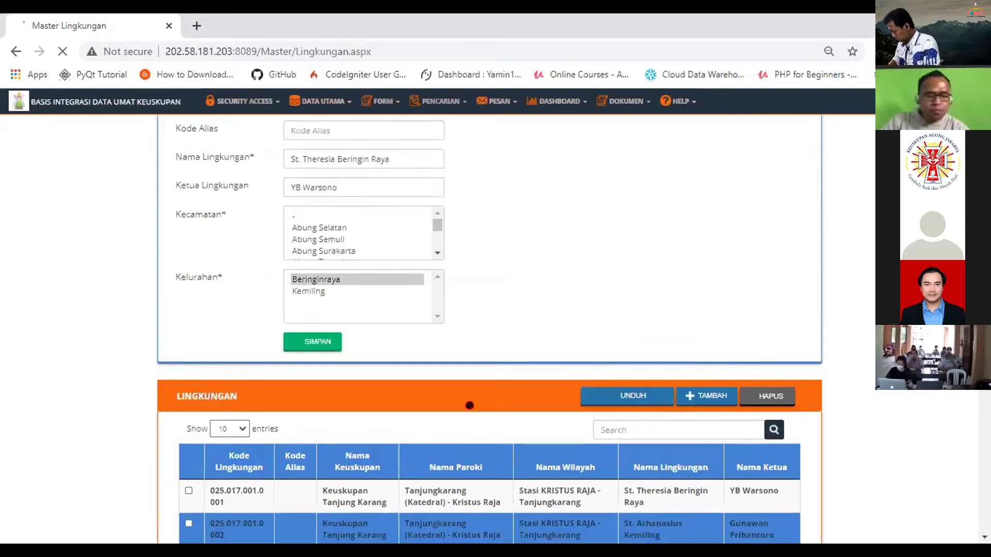
scroll(469, 405, "up", 3)
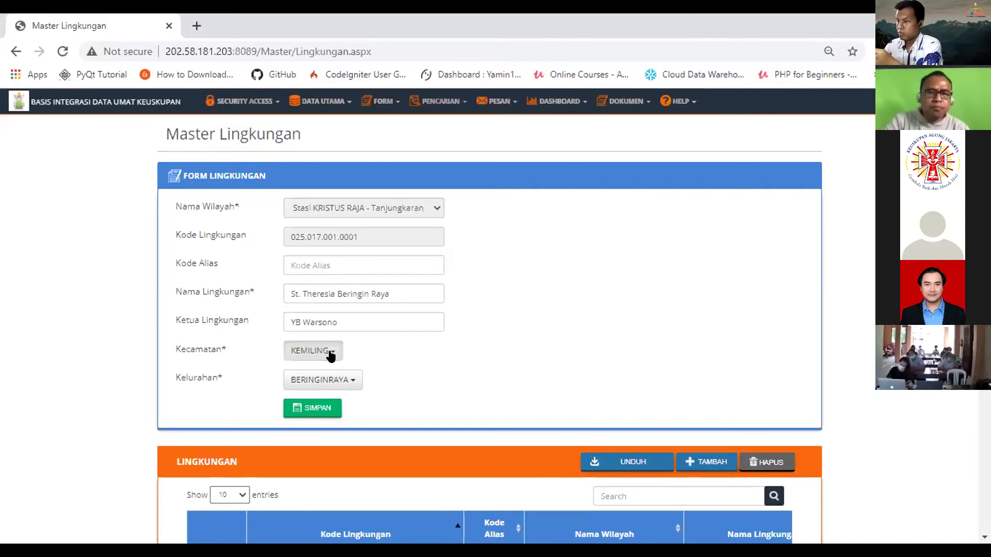
- Browse the Kecamatan dropdown choices, then close the list
left_click(331, 354)
scroll(392, 394, "down", 3)
scroll(403, 404, "up", 3)
scroll(403, 404, "down", 8)
scroll(403, 405, "down", 10)
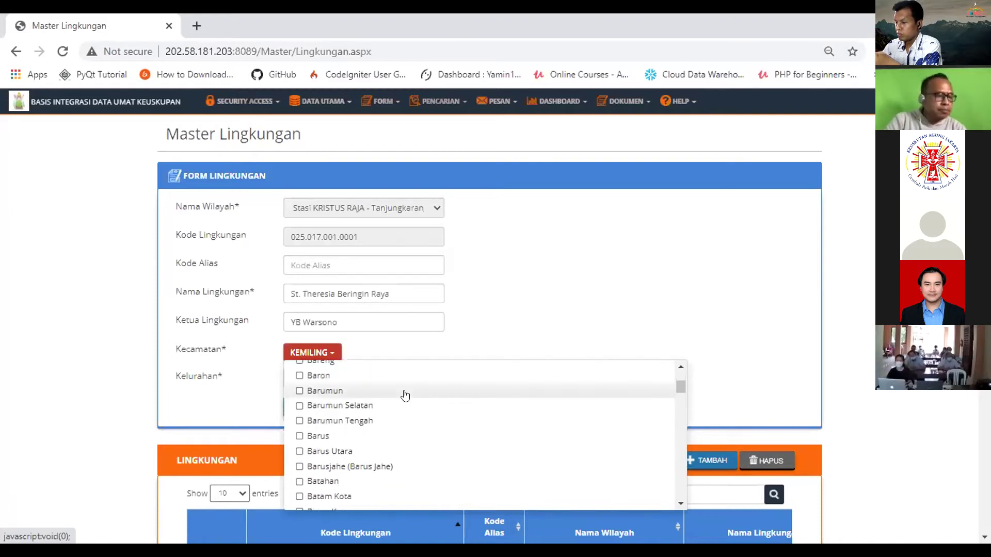
scroll(404, 395, "down", 10)
left_click(519, 338)
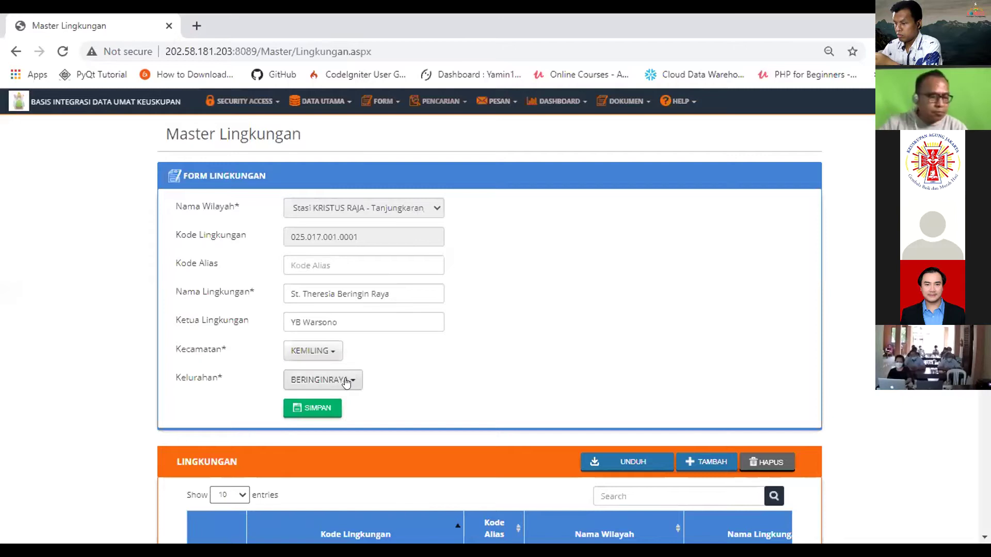
- Toggle Pilih semua, pick Kemiling, reselect all kelurahan, then load 025.017.001.0001 St. Theresia Beringin Raya
left_click(345, 382)
scroll(325, 446, "down", 4)
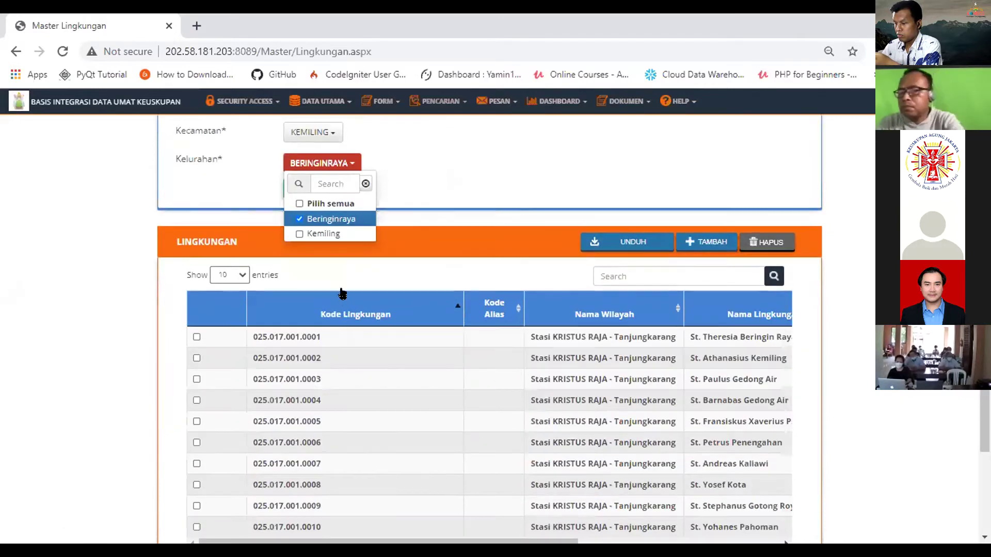
left_click(302, 203)
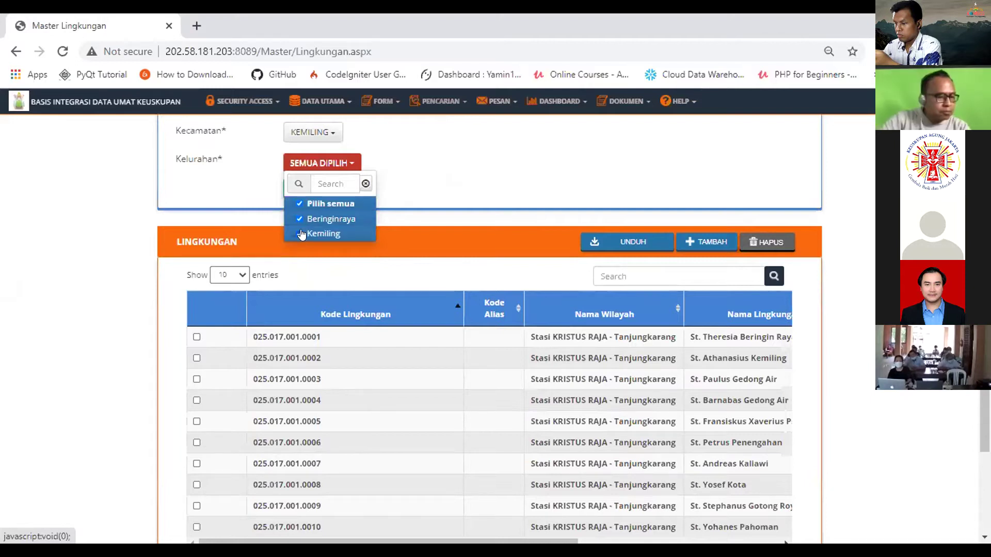
left_click(298, 204)
left_click(299, 236)
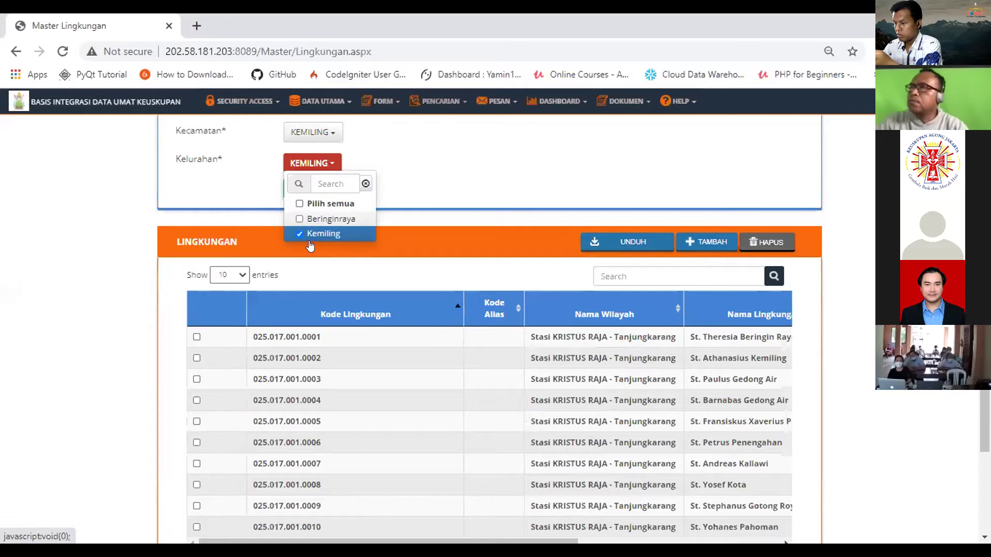
left_click(299, 204)
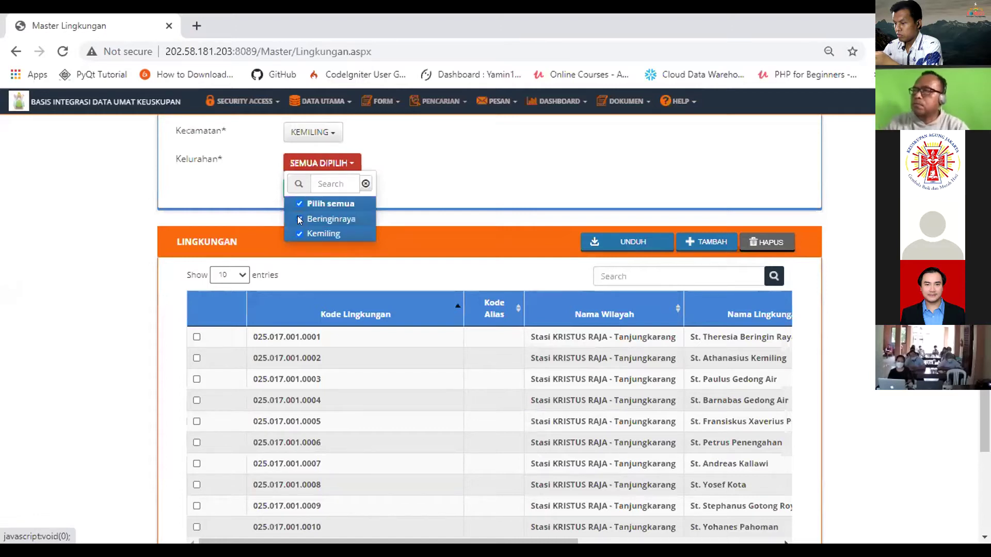
left_click(437, 186)
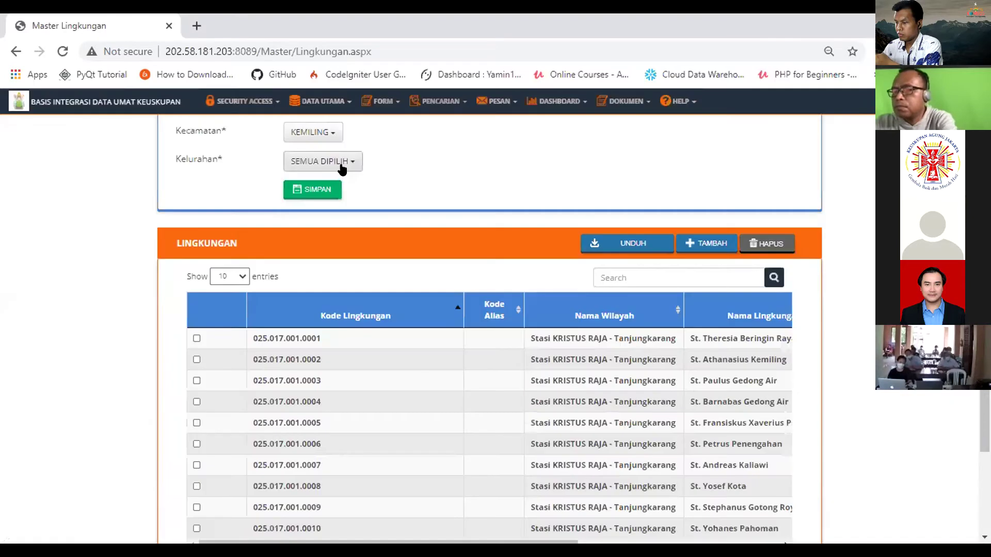
left_click(435, 333)
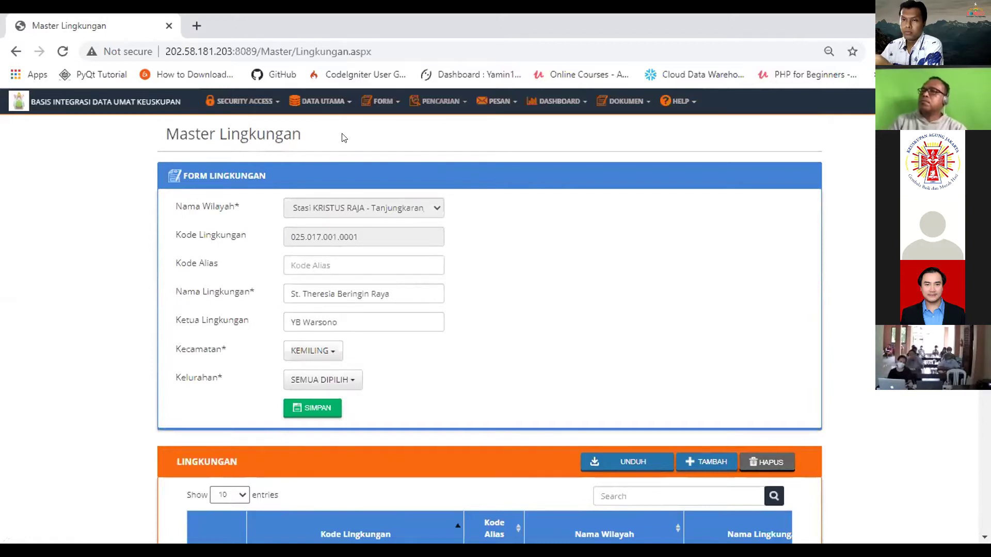
left_click(325, 101)
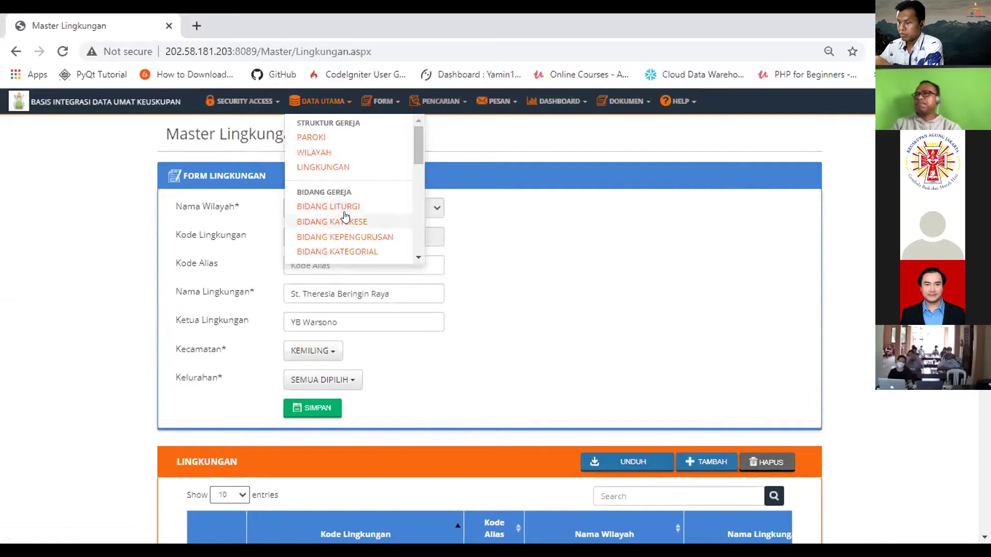
- Scroll the DATA UTAMA menu to BIDANG LITURGI and open its liturgy fields list
left_click_drag(414, 149, 415, 167)
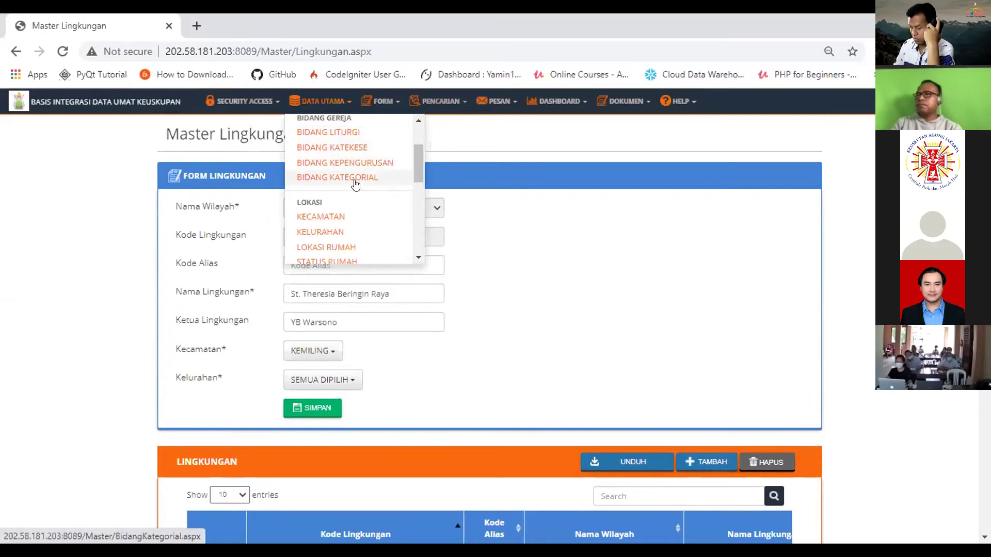
left_click(354, 136)
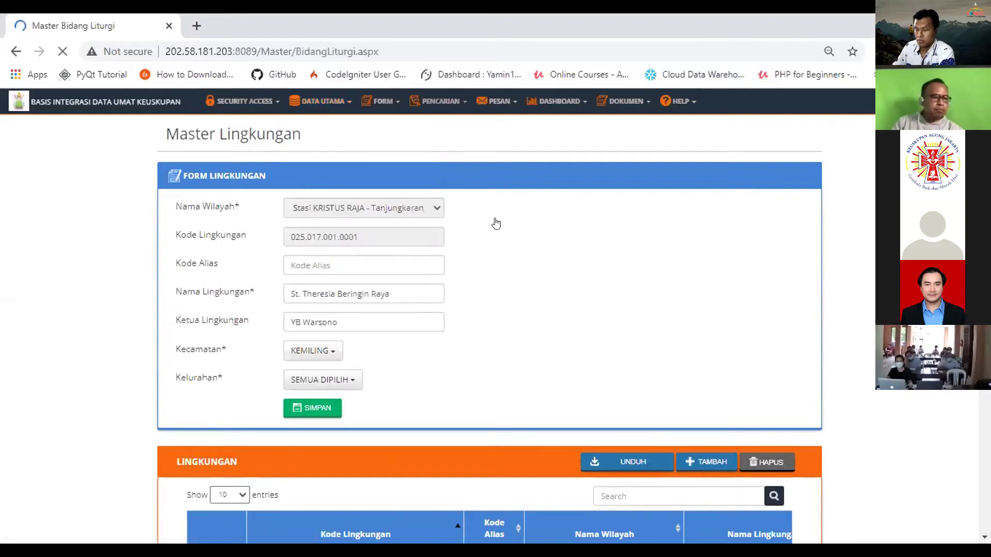
left_click(337, 299)
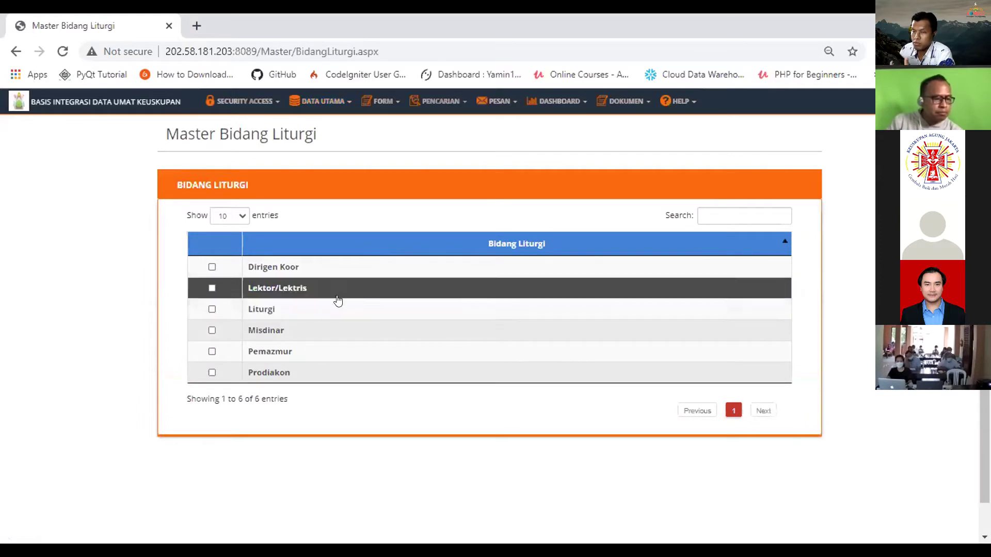
left_click(339, 273)
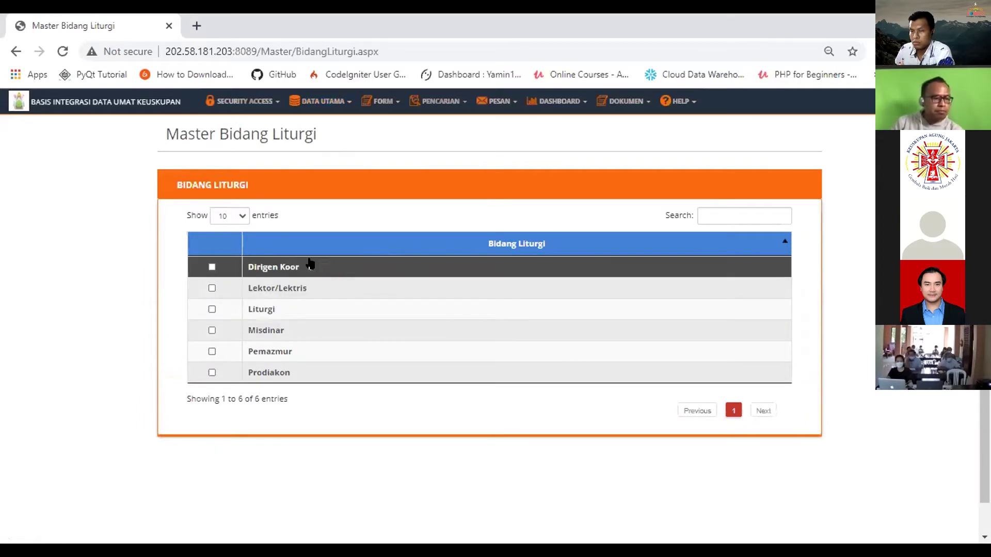
left_click(279, 284)
left_click(286, 330)
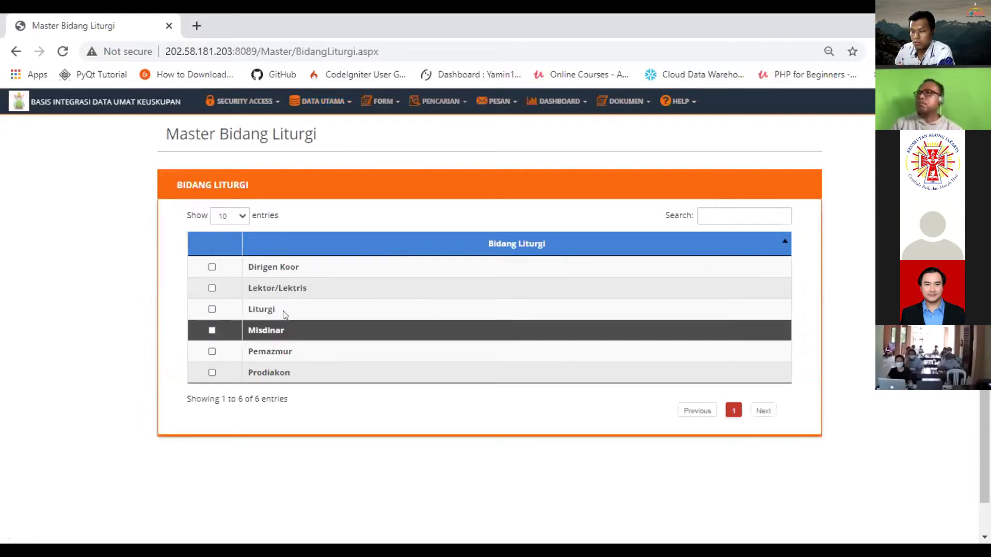
- Click through the rows of the liturgy fields list, Dirigen Koor to Prodiakon, and scroll it
left_click(283, 312)
left_click(279, 294)
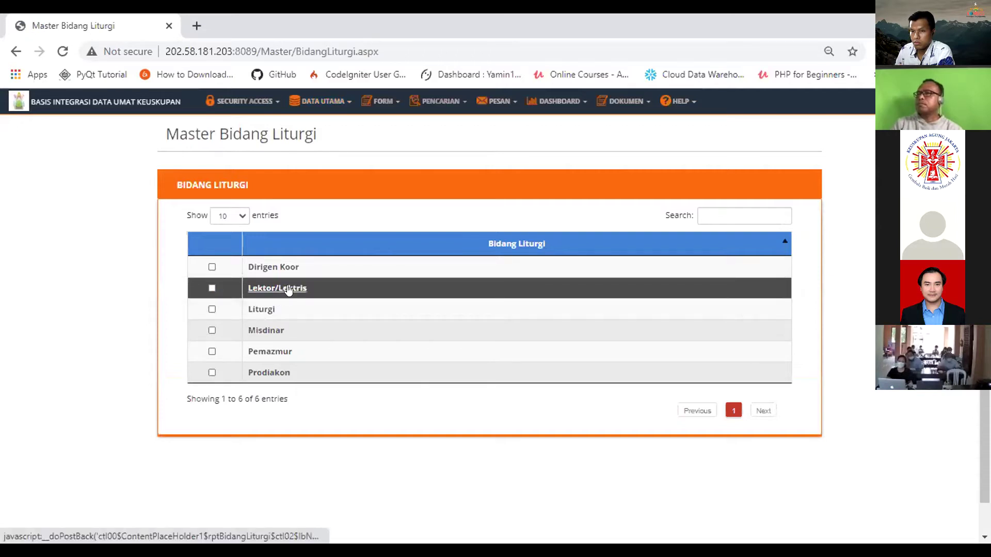
left_click(263, 269)
left_click(276, 307)
left_click(275, 290)
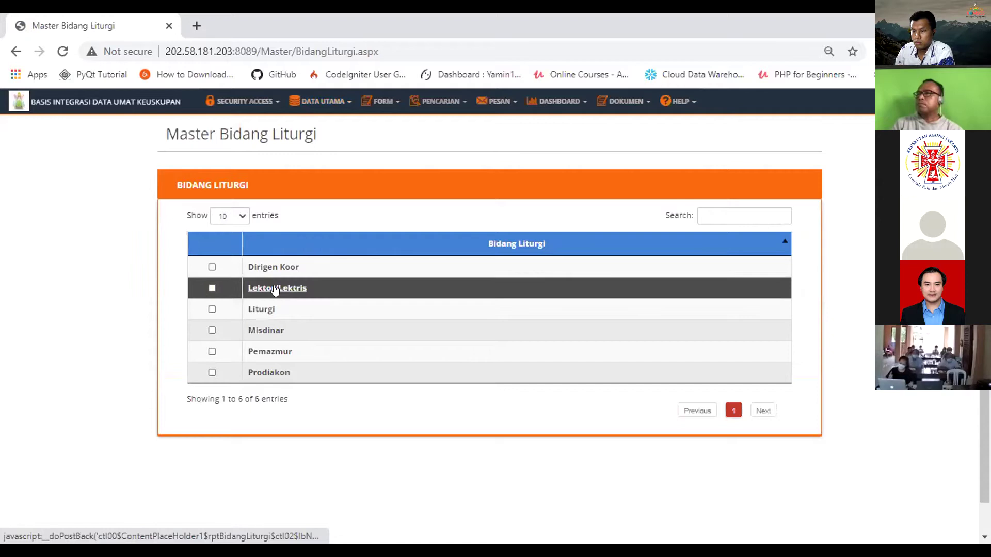
scroll(289, 309, "down", 1)
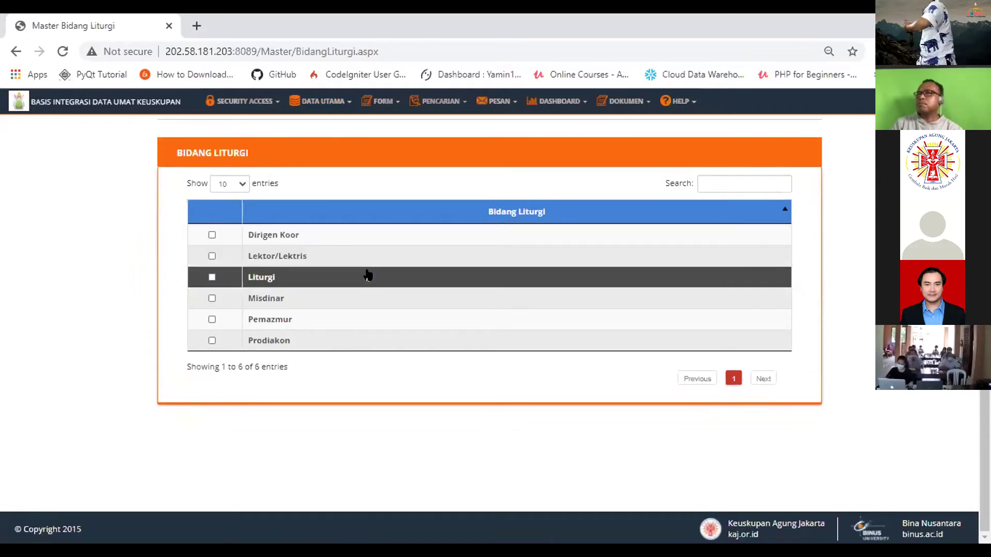
scroll(367, 275, "up", 1)
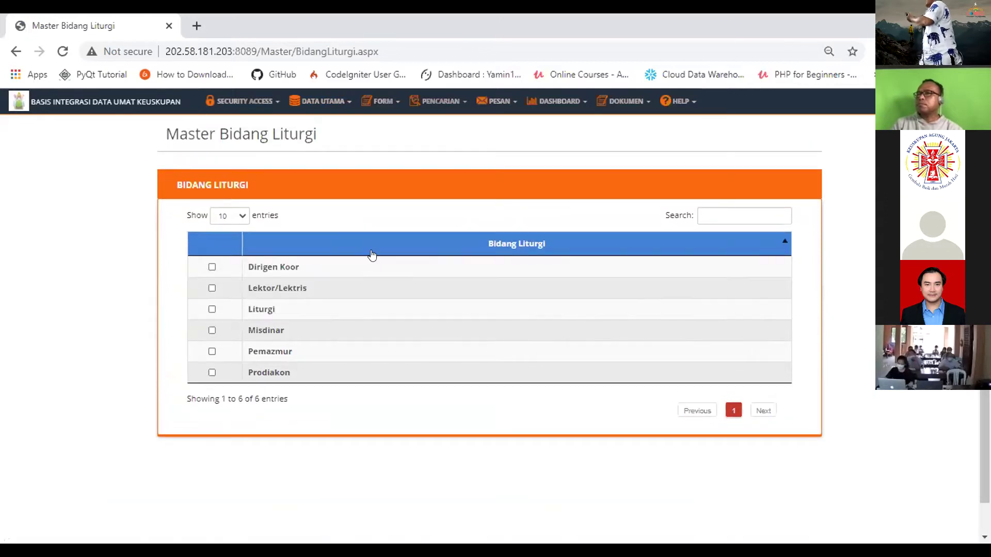
left_click(335, 102)
left_click_drag(420, 135, 420, 146)
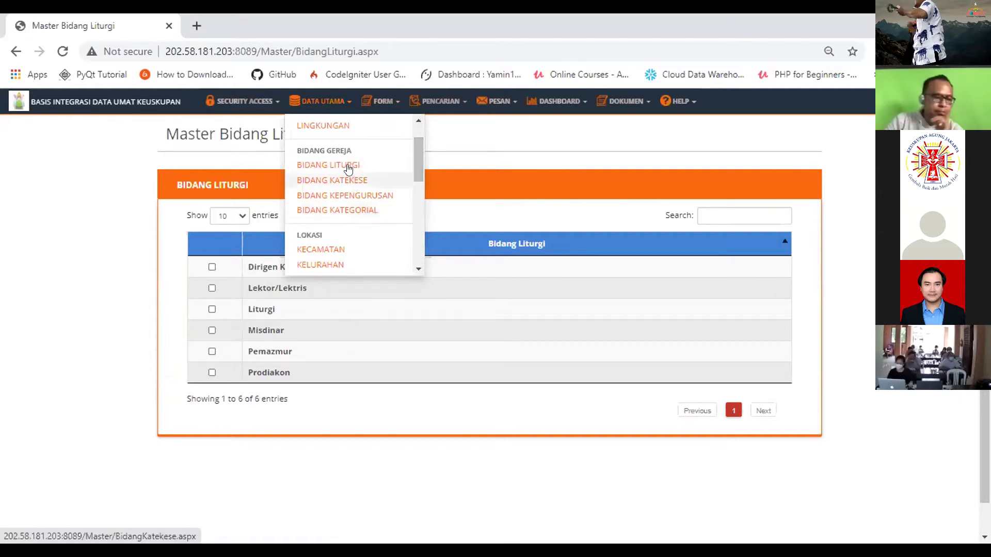
- Open the Master Bidang Kategorial page
left_click(354, 210)
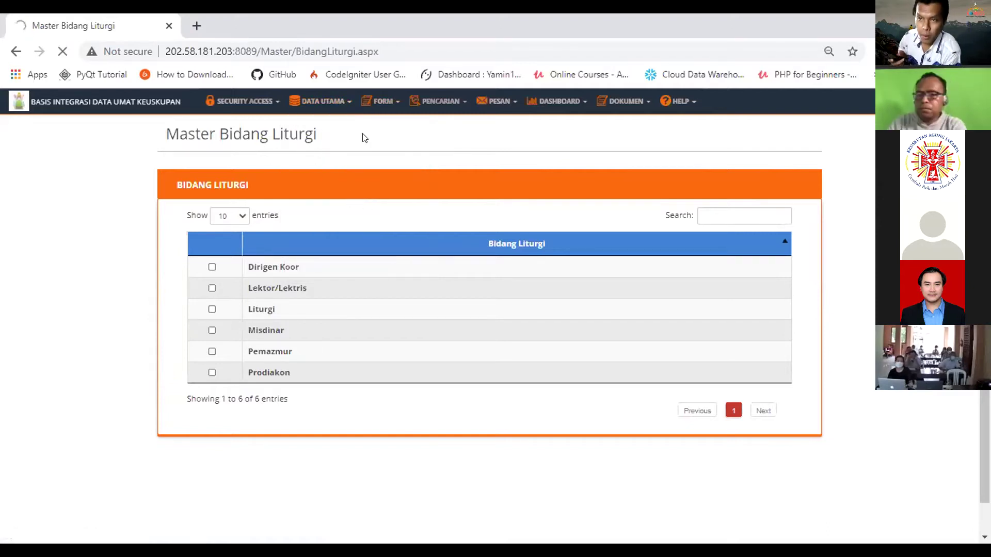
left_click(342, 105)
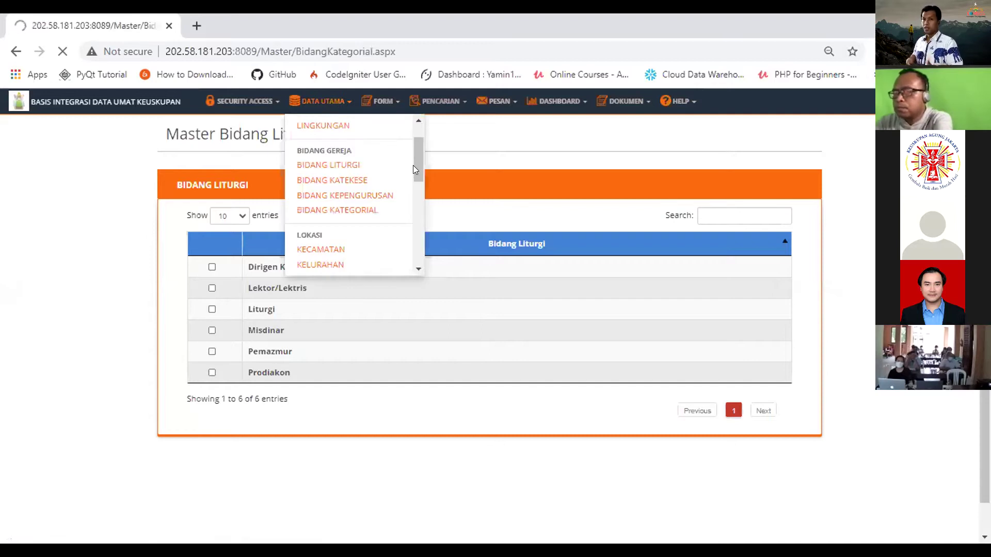
left_click_drag(412, 165, 415, 216)
scroll(412, 179, "down", 2)
scroll(379, 168, "up", 2)
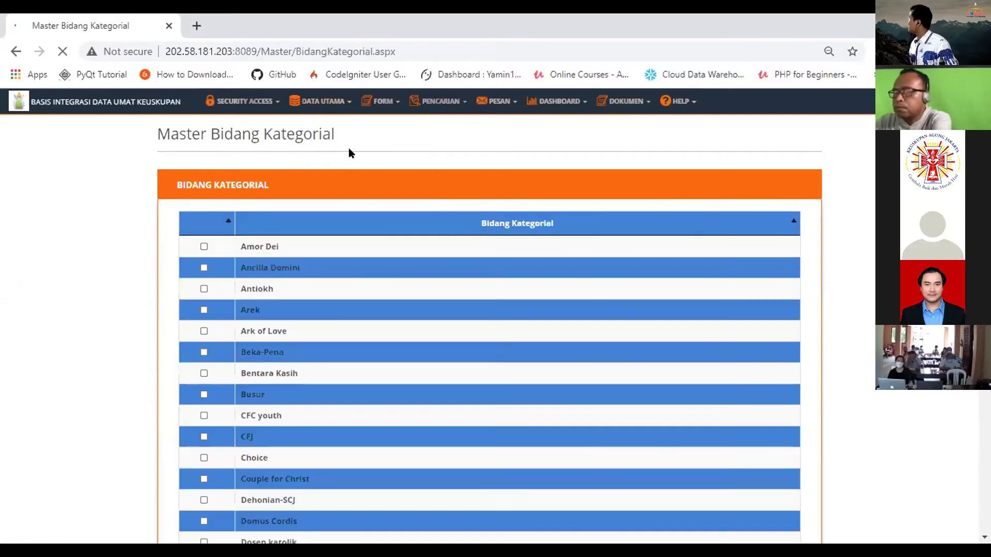
- Go to the Master Kecamatan districts page
left_click(319, 102)
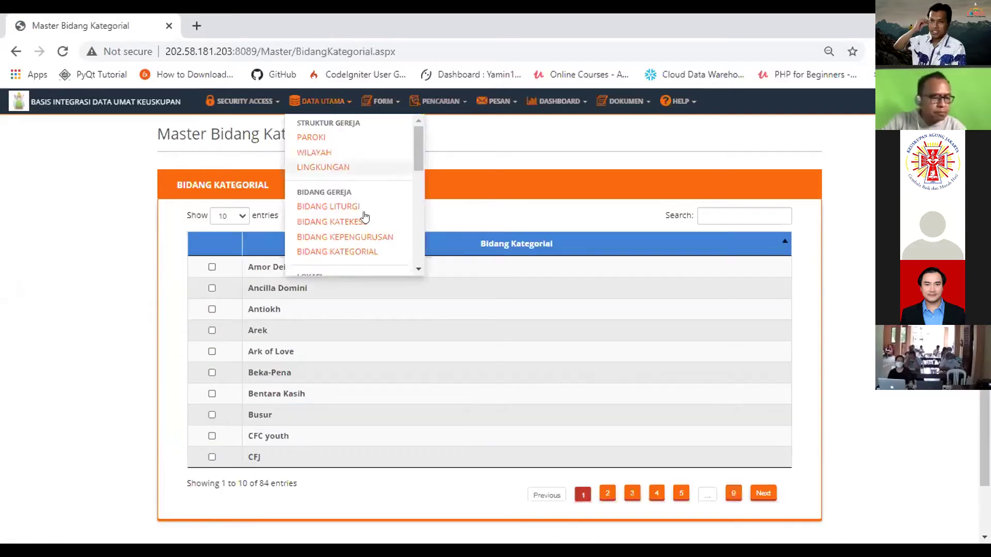
left_click_drag(419, 148, 414, 188)
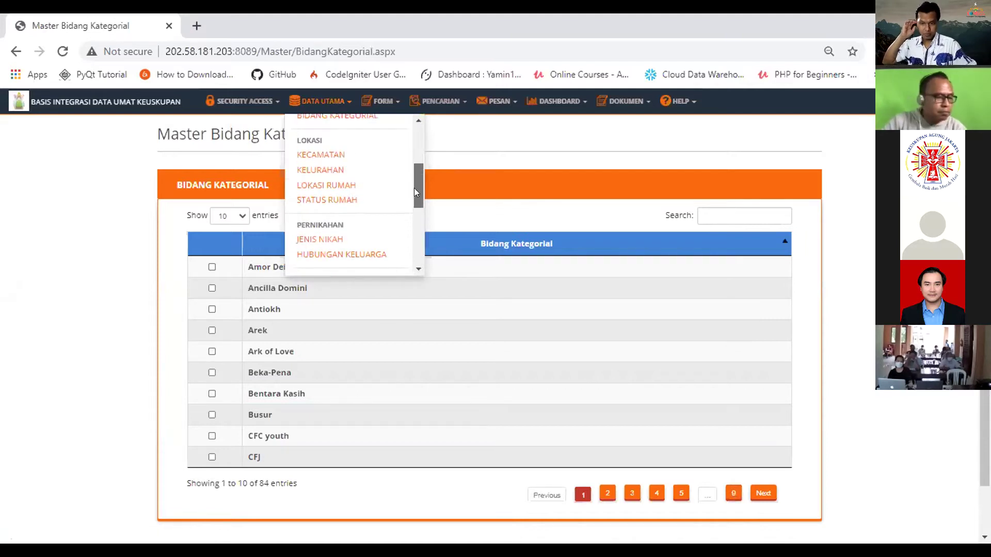
left_click(321, 155)
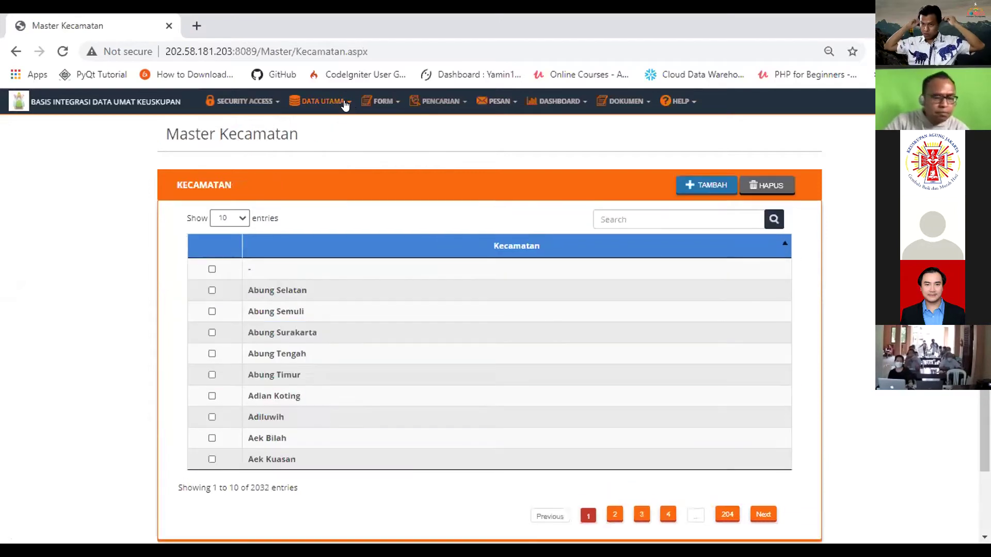
- Open the Master Kelurahan page listing 25077 villages, starting from Bandarsakti
left_click(345, 104)
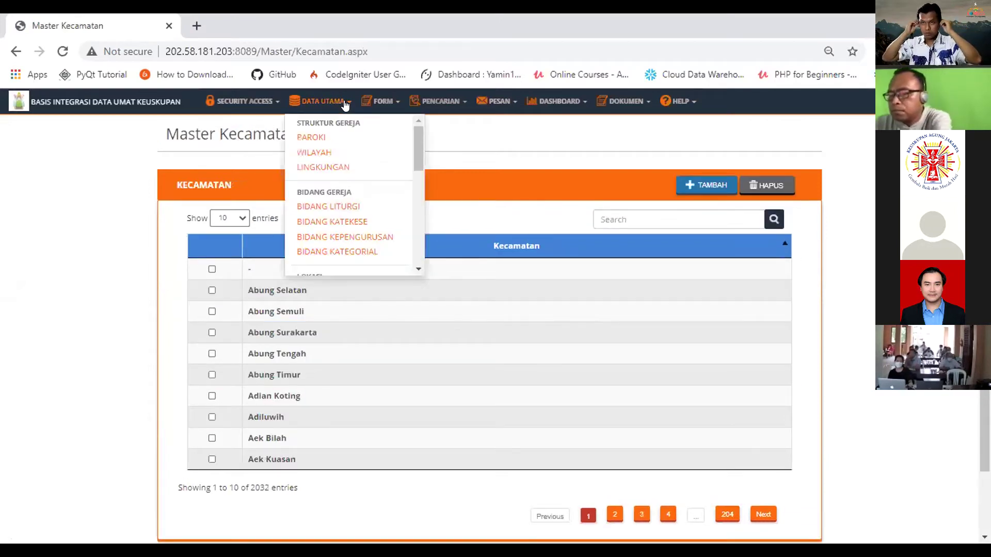
left_click_drag(415, 136, 417, 170)
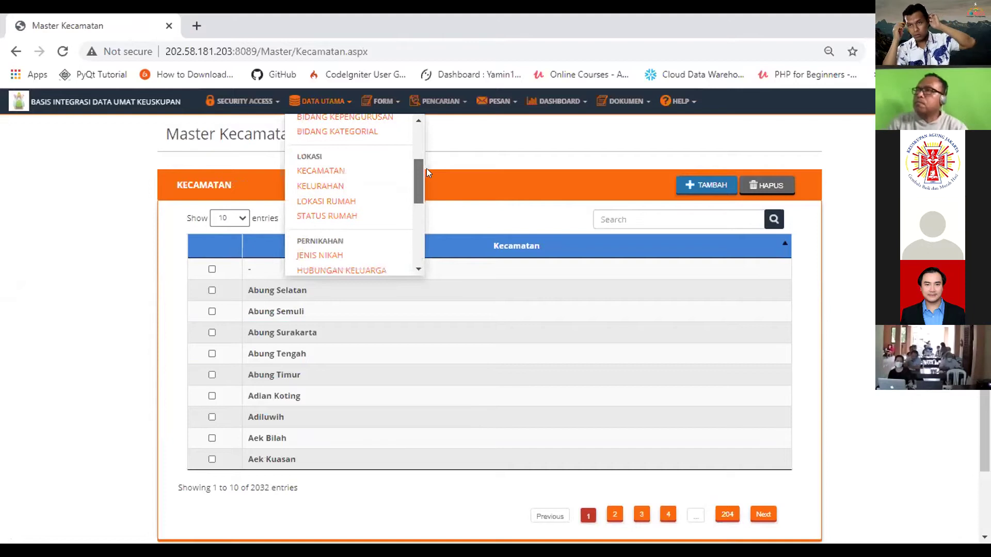
left_click(320, 192)
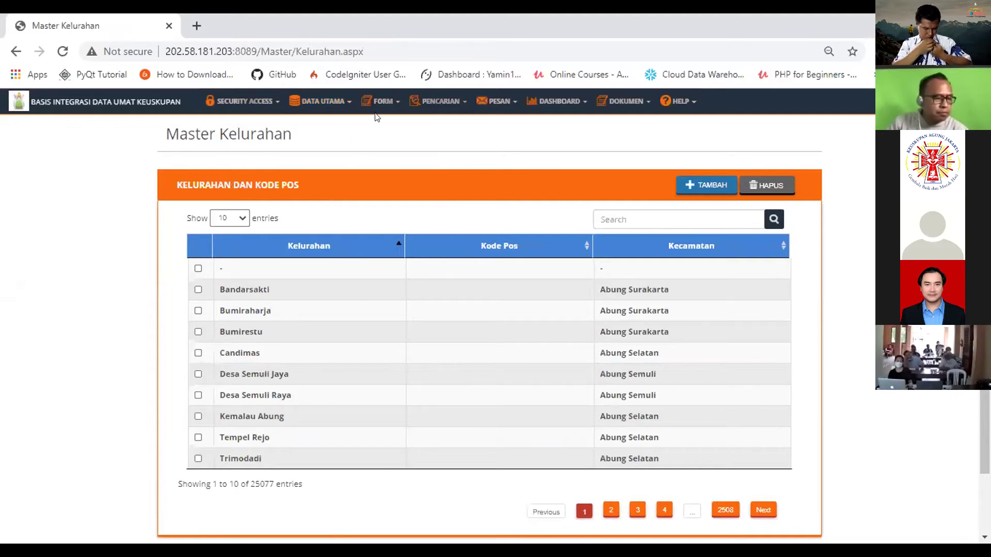
- Try saving a new kelurahan 'xxx' with postcode 'xx', rejected as the postcode must be numeric
left_click(705, 188)
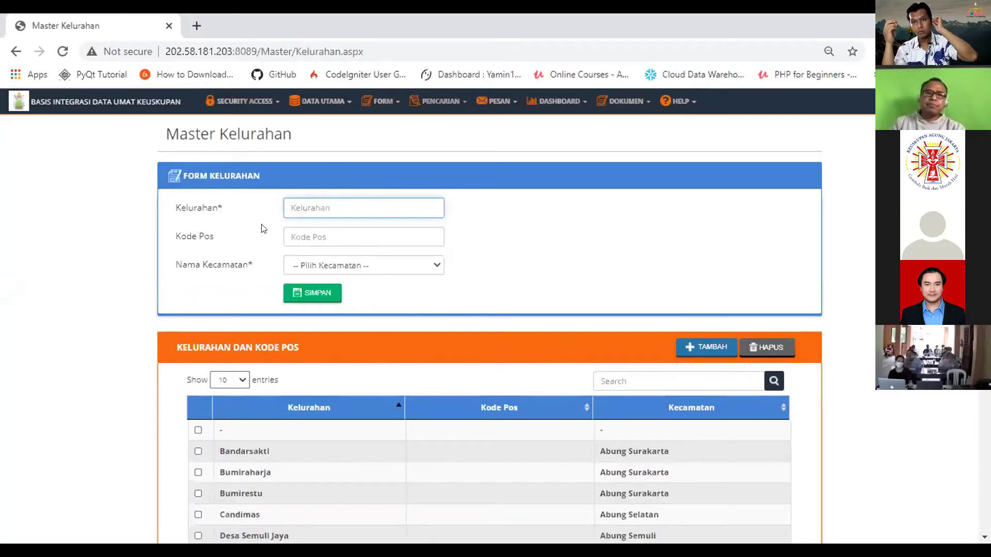
type("xxx")
left_click(337, 231)
type("xx")
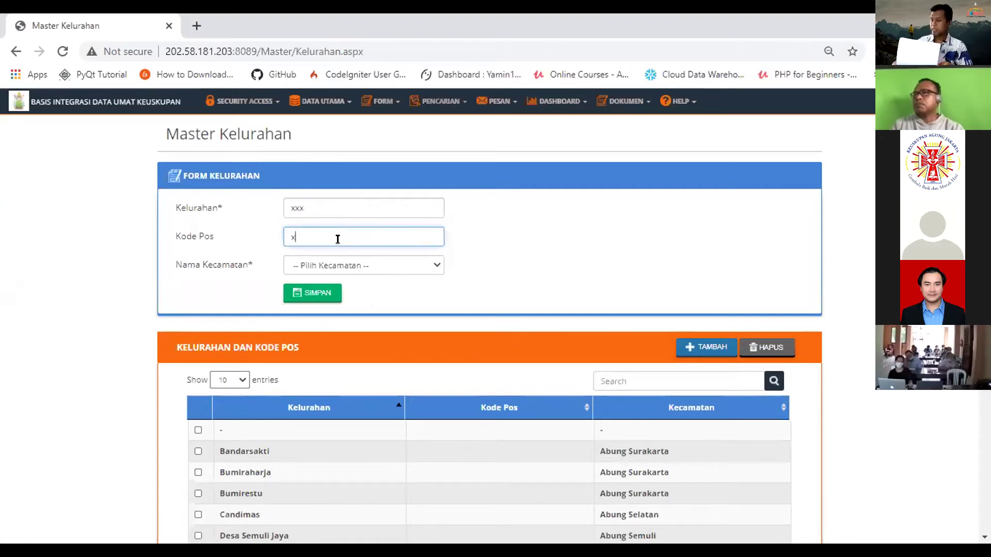
left_click(369, 266)
left_click(520, 276)
left_click(308, 313)
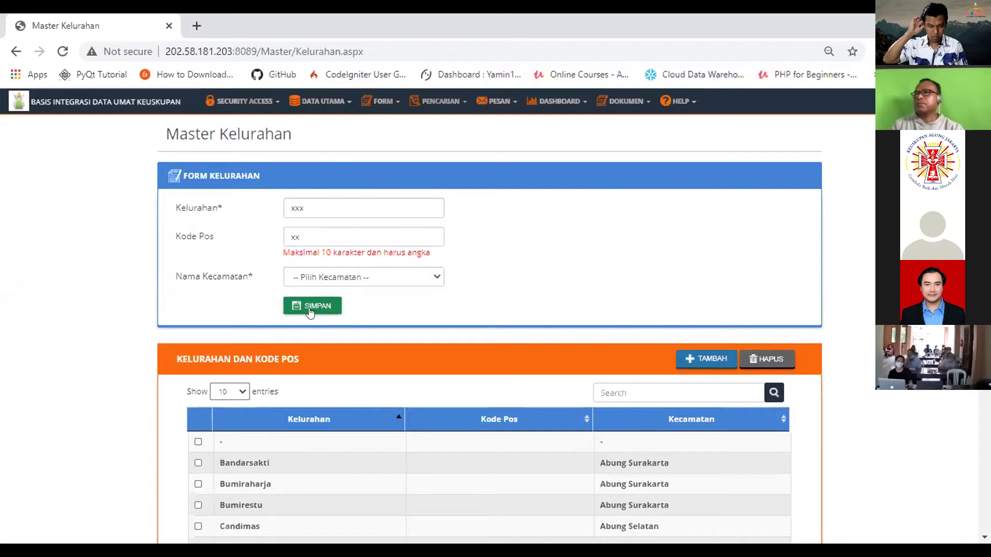
left_click(330, 101)
- Scroll the DATA UTAMA menu down to AGAMA and open the seven-religion list, Islam to Lain-Lain
scroll(405, 165, "down", 3)
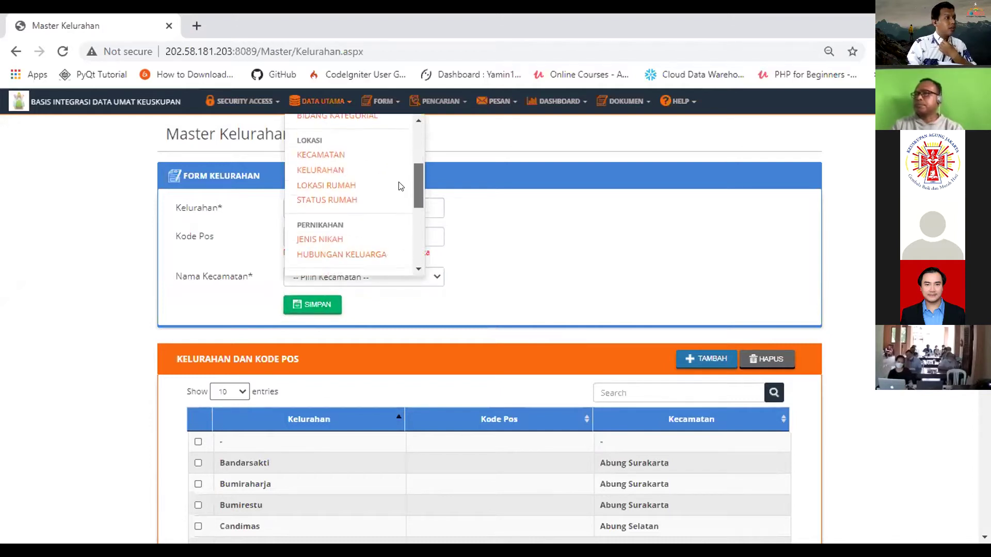
scroll(367, 197, "up", 2)
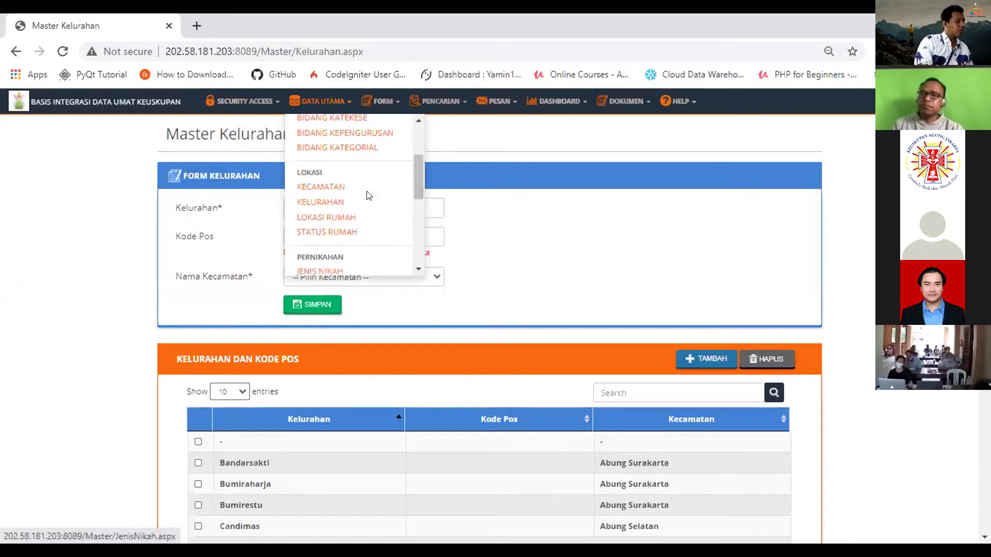
scroll(351, 204, "down", 3)
scroll(333, 210, "up", 4)
scroll(343, 217, "down", 2)
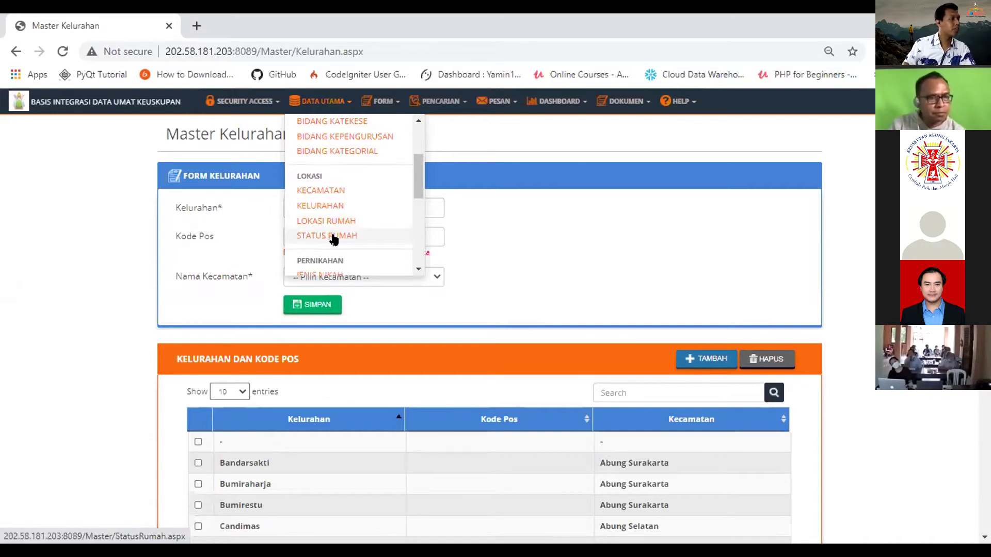
left_click(418, 268)
left_click(419, 269)
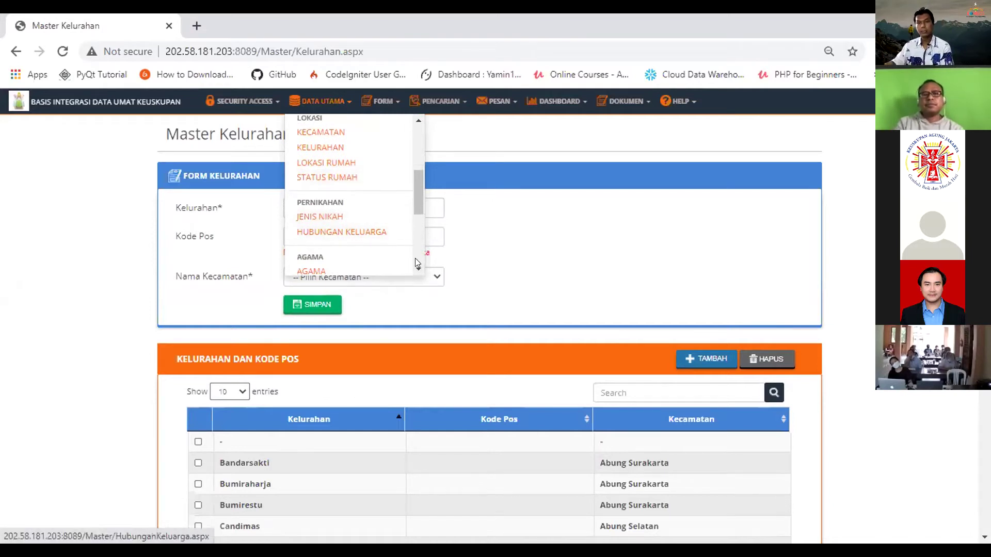
left_click(413, 268)
scroll(414, 267, "down", 3)
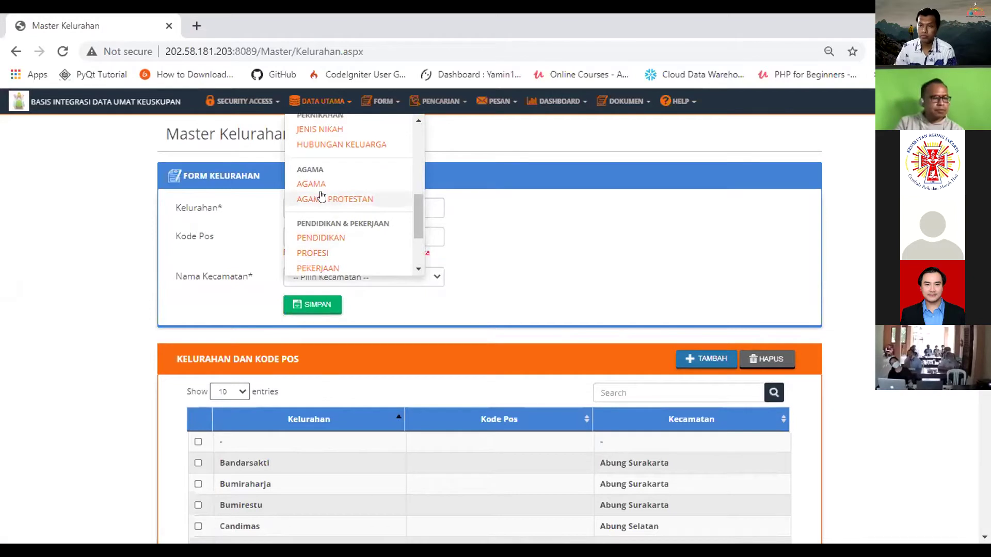
left_click(314, 186)
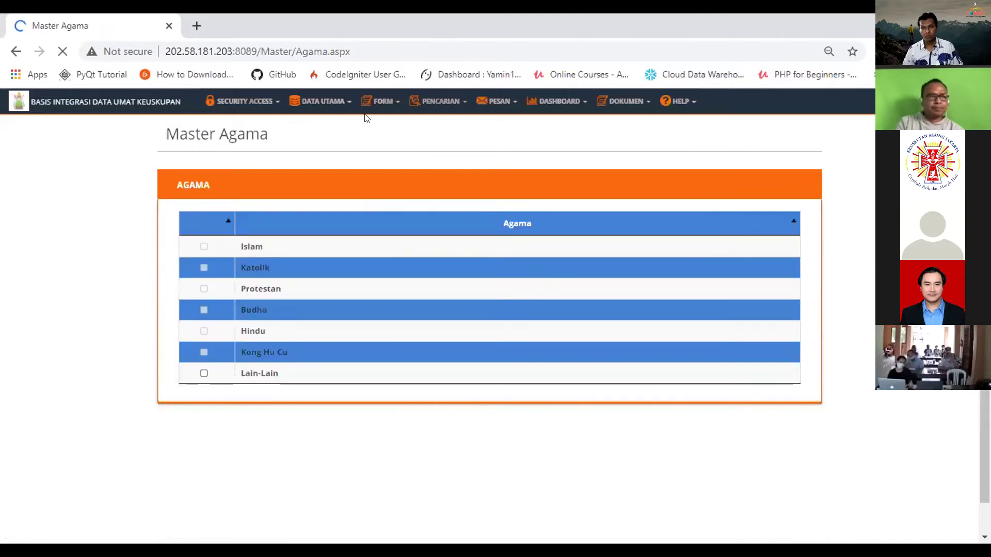
- Scroll the DATA UTAMA menu to its bottom to reveal the education/occupation and IMPOR DATA items
left_click(345, 104)
scroll(408, 181, "down", 3)
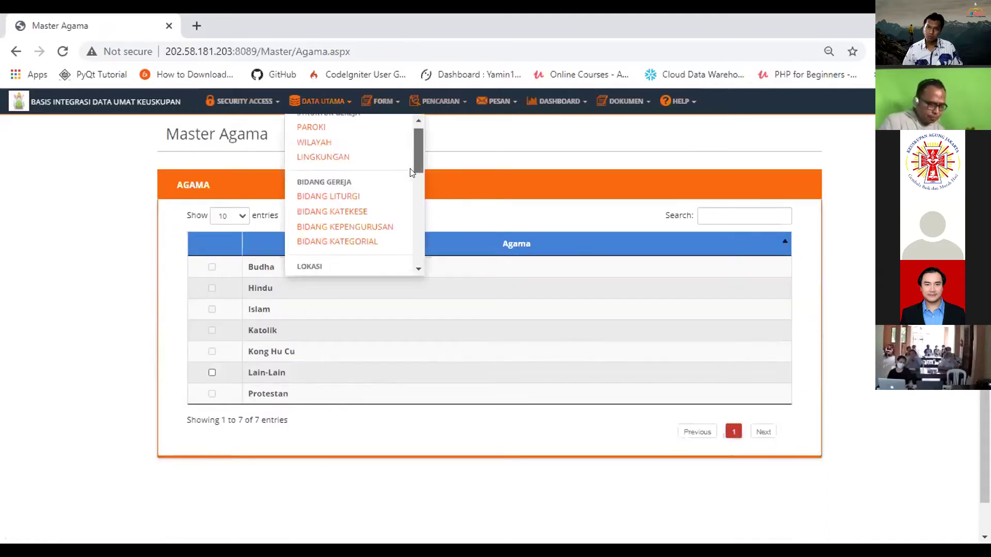
left_click_drag(411, 204, 412, 263)
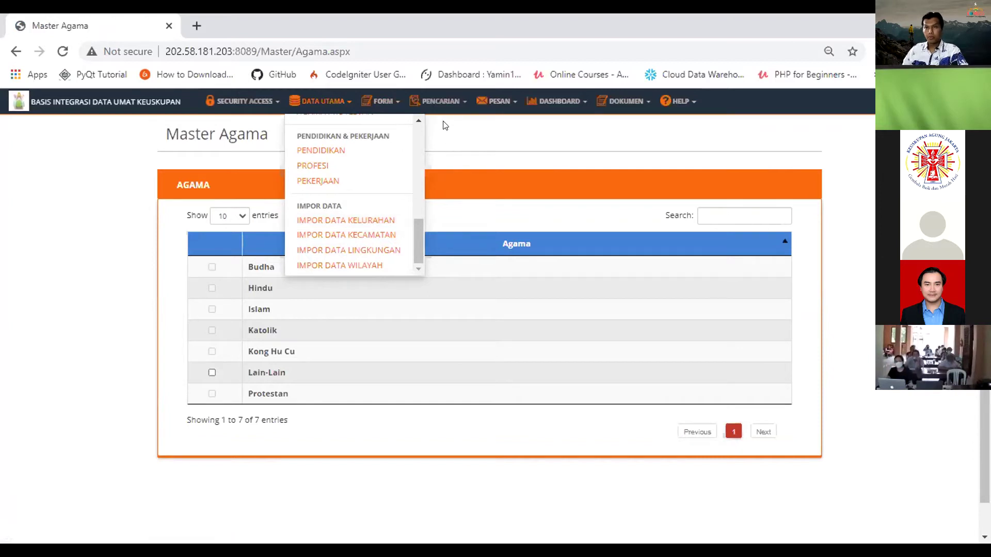
left_click(392, 102)
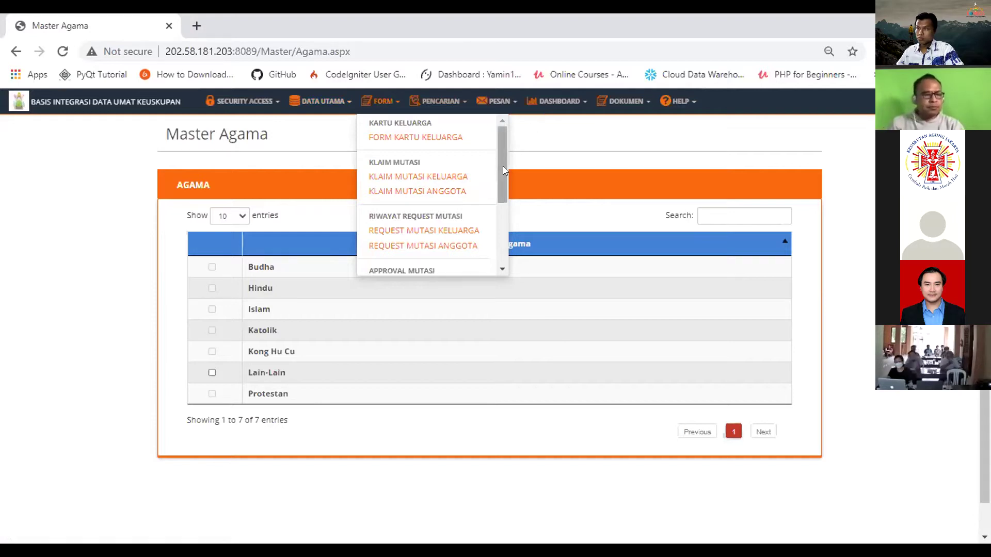
left_click_drag(503, 166, 506, 239)
scroll(506, 238, "down", 1)
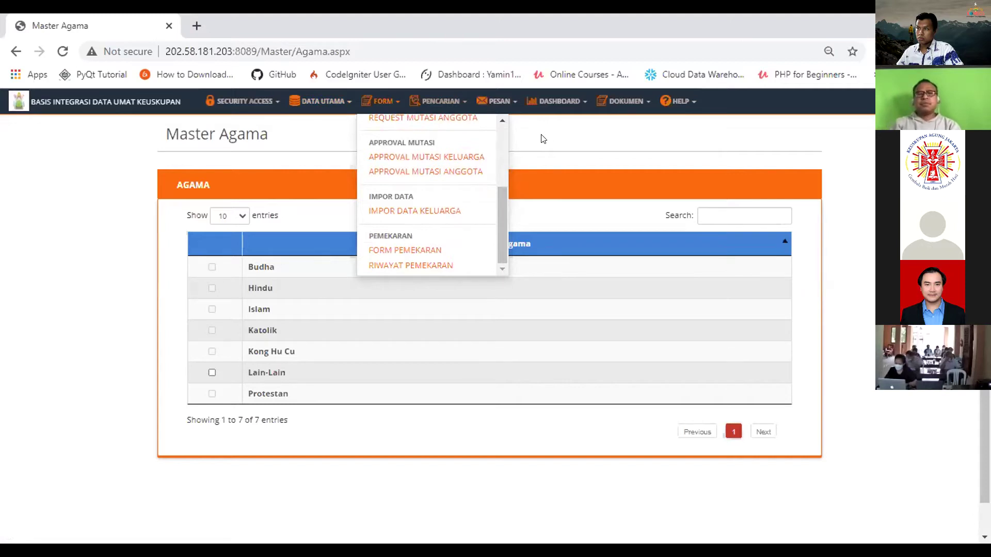
left_click(257, 102)
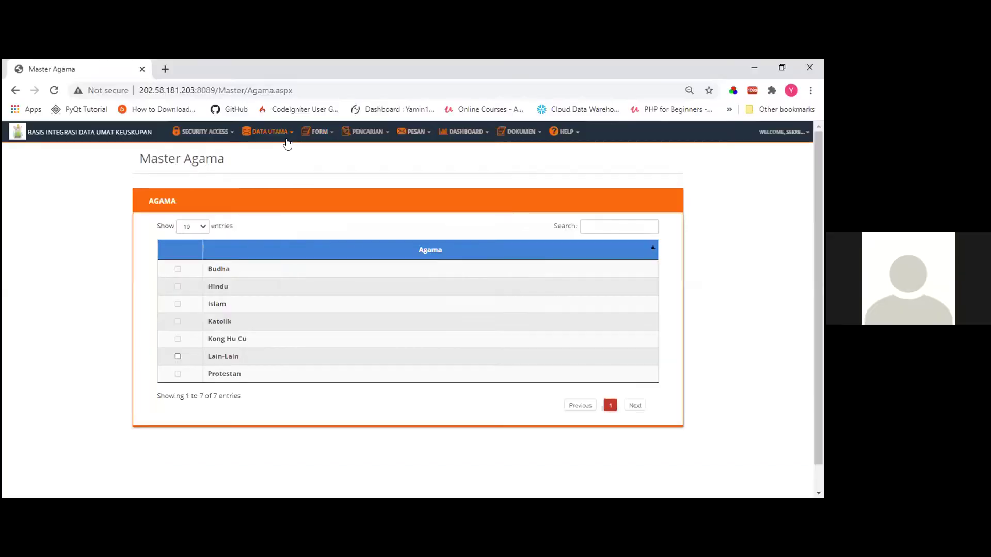
left_click(286, 134)
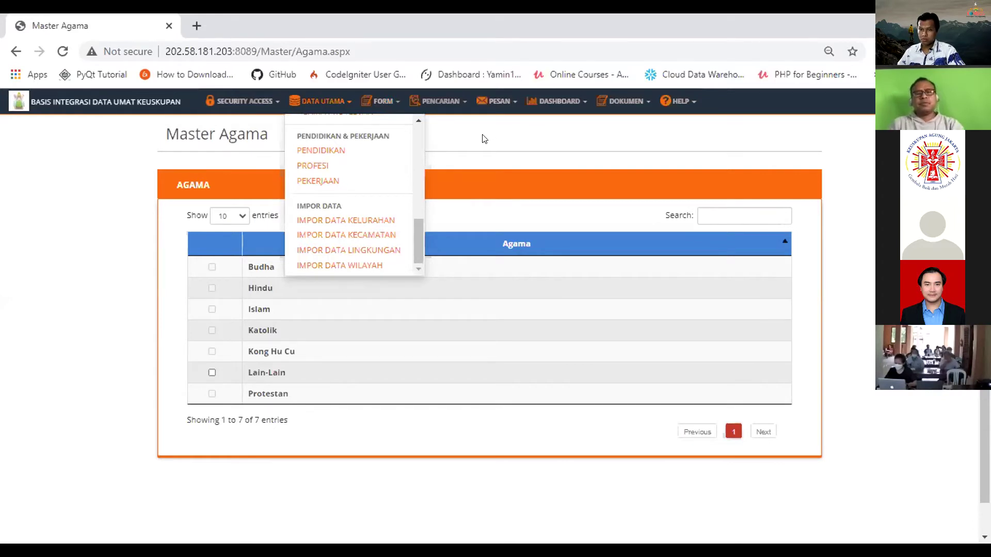
left_click(483, 138)
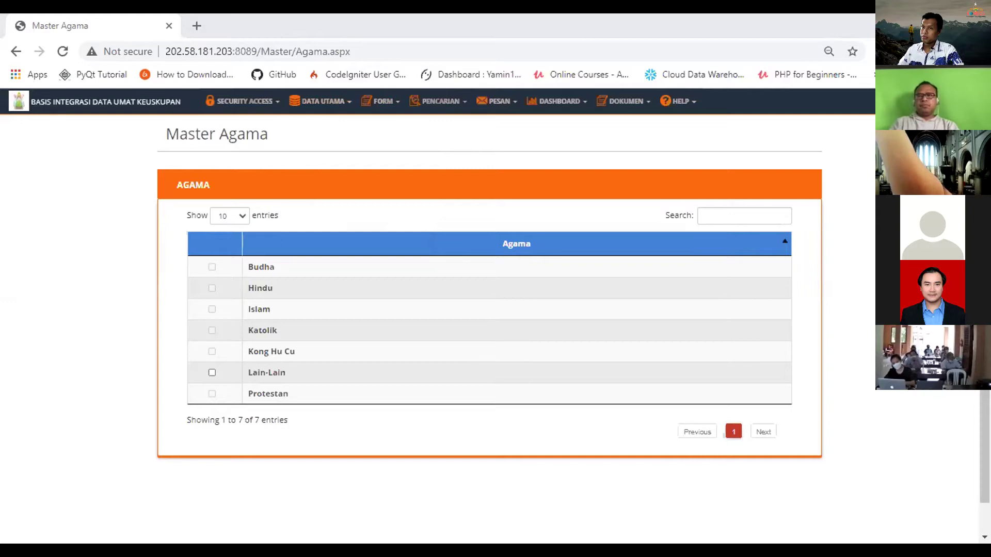
left_click(265, 106)
- Go to SECURITY ACCESS > USER and open a blank new-user form above the two-user list
left_click(221, 137)
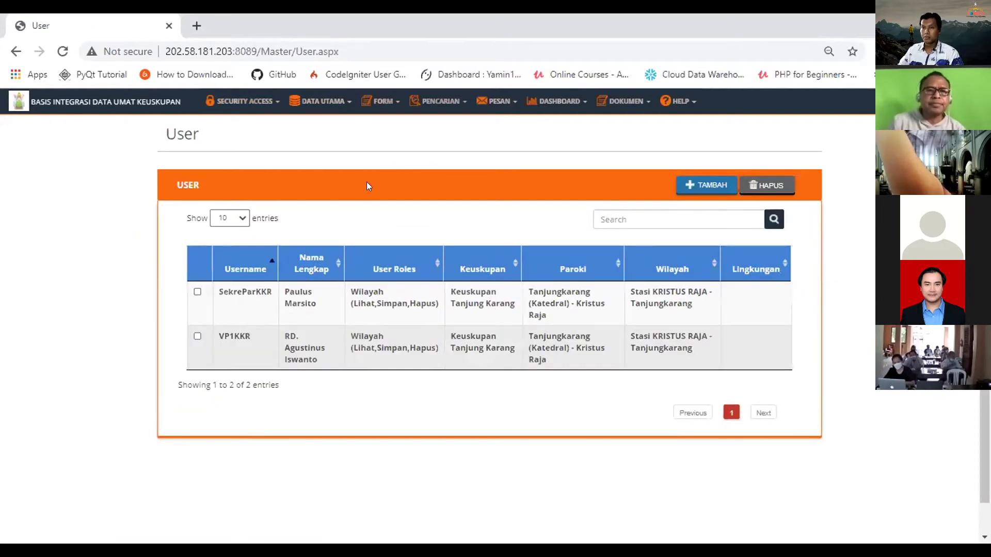
left_click(718, 187)
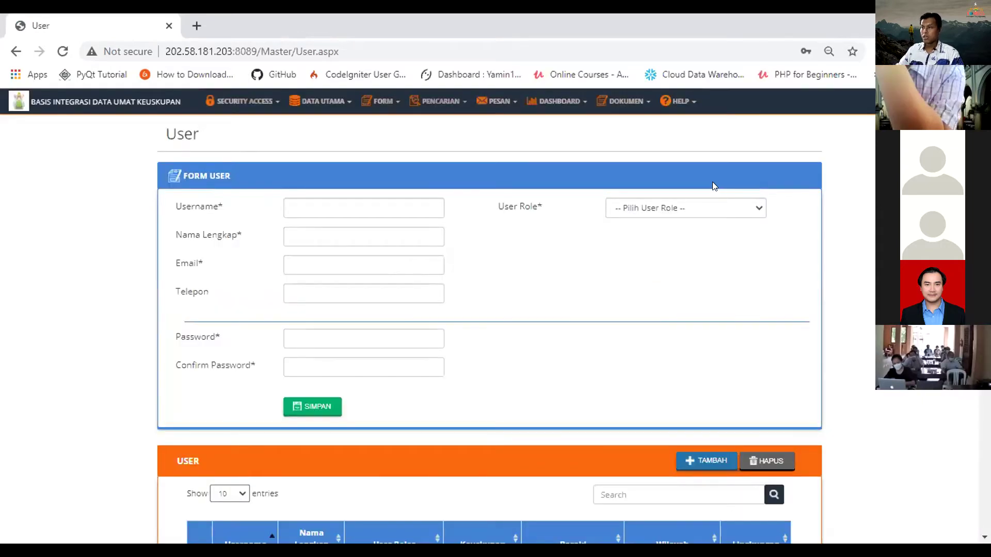
- Display the new user's role options, from Wilayah (Lihat) down to Lingkungan Kelapa Gading
left_click(733, 208)
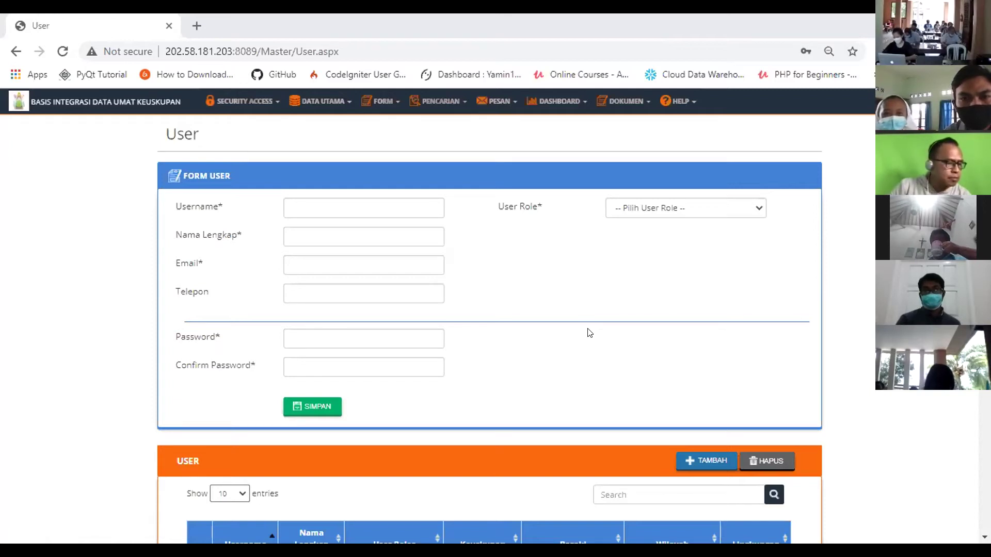
left_click(769, 208)
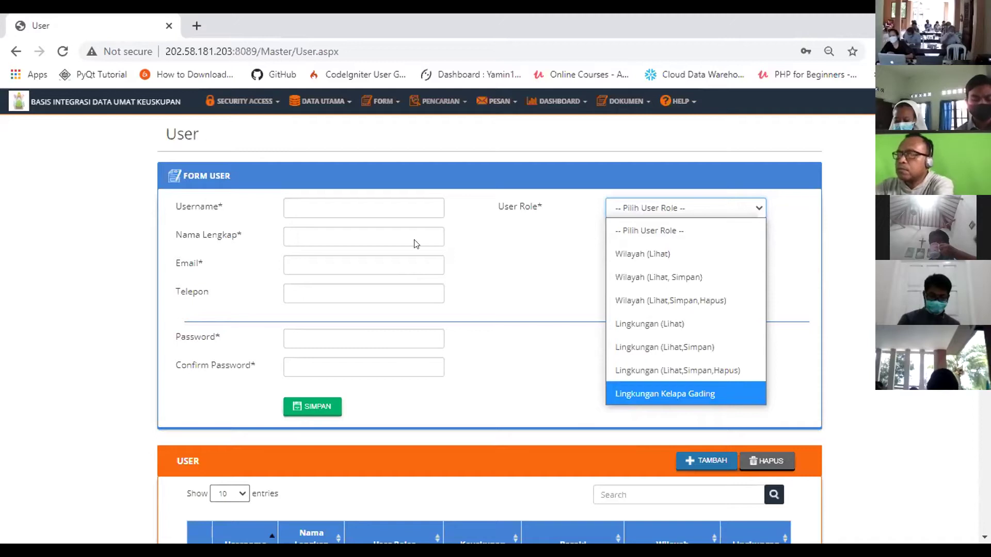
left_click(270, 77)
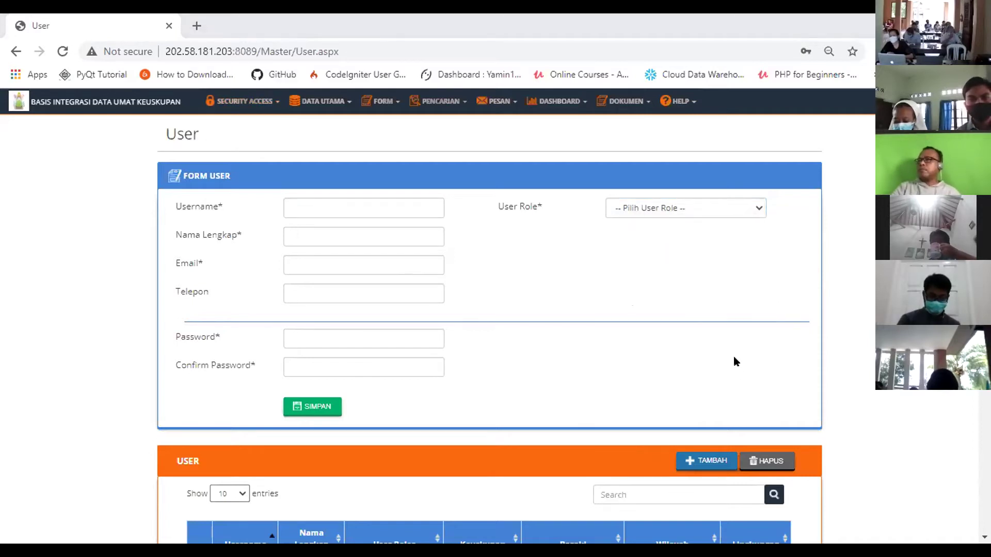
left_click(758, 210)
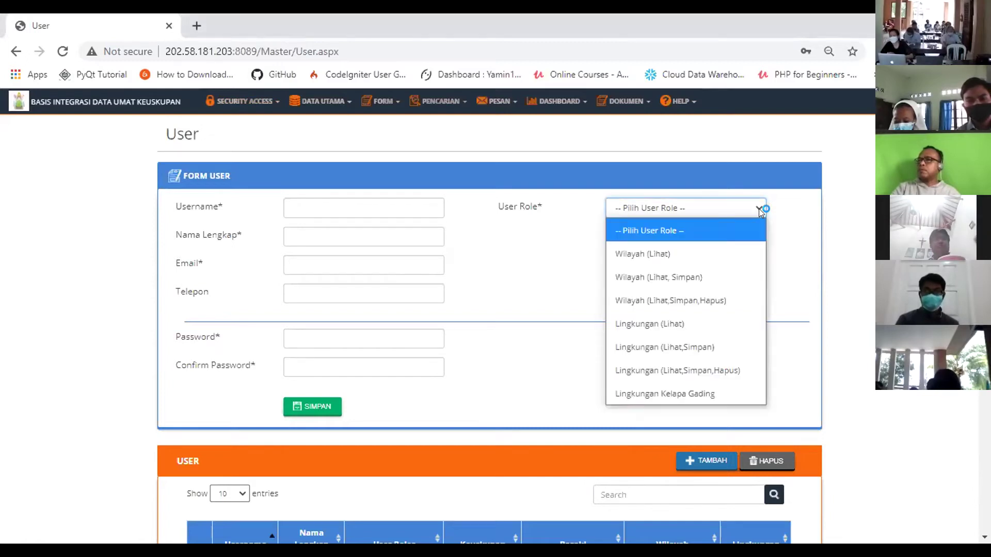
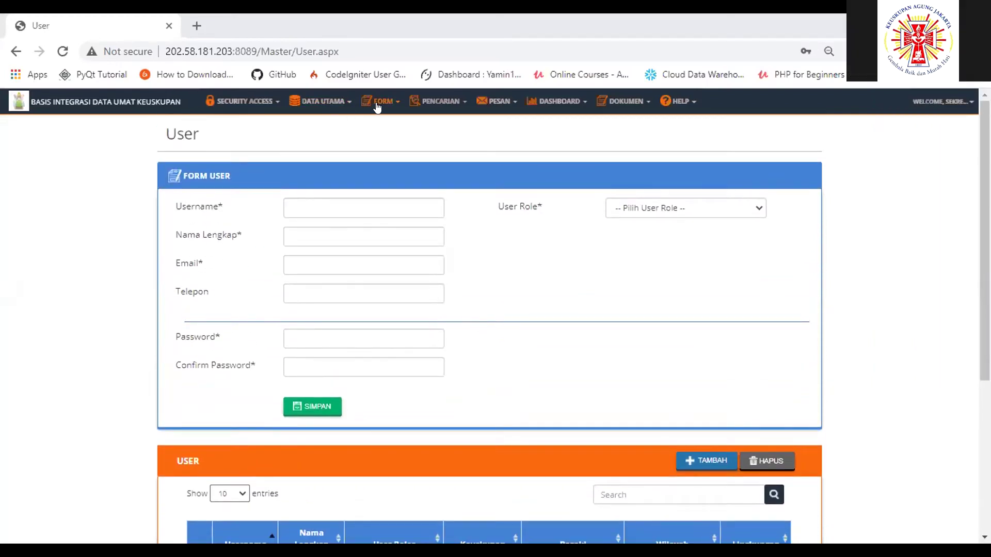
- Browse the DATA UTAMA menu, then scroll the FORM menu down to its PEMEKARAN entries
left_click(324, 107)
left_click_drag(414, 133, 425, 263)
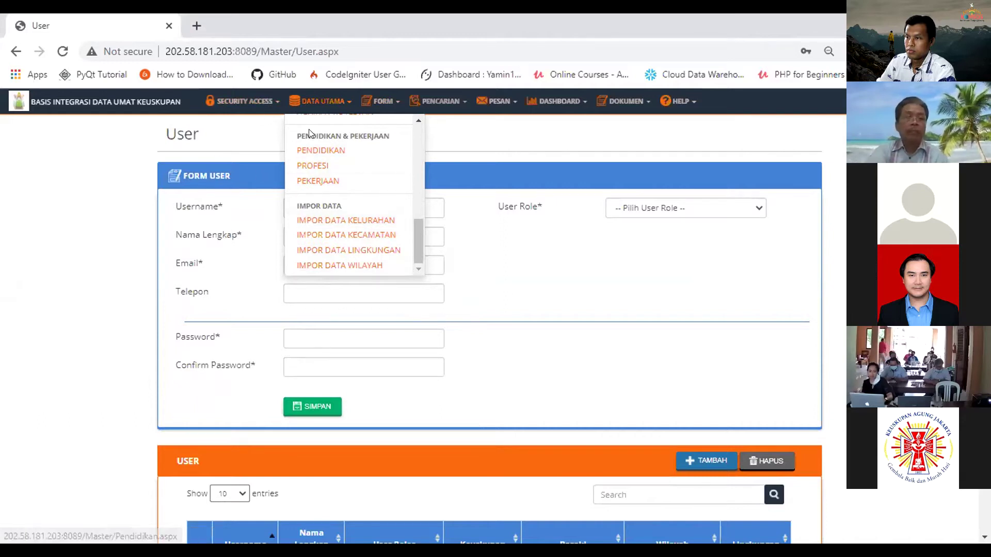
left_click(380, 103)
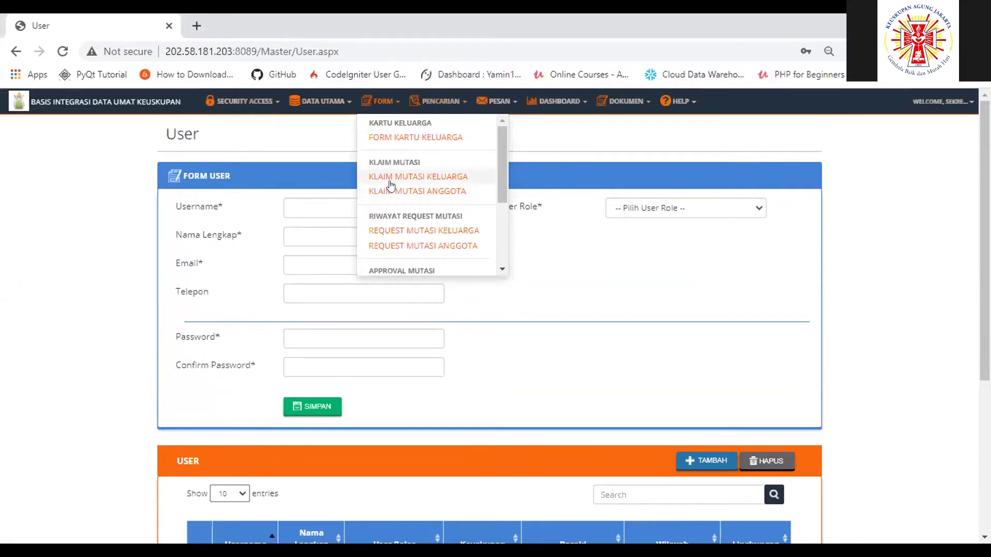
left_click_drag(496, 180, 504, 201)
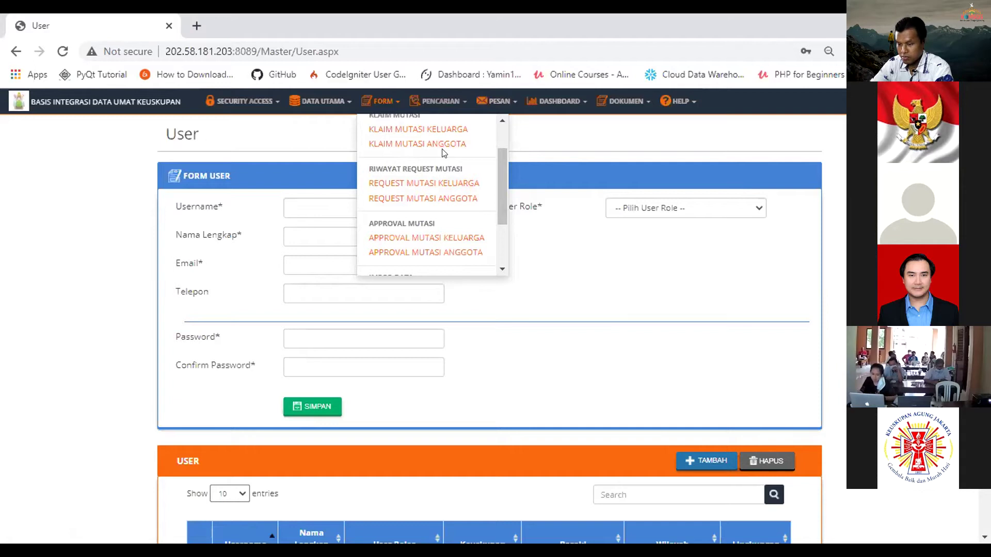
left_click_drag(504, 204, 504, 208)
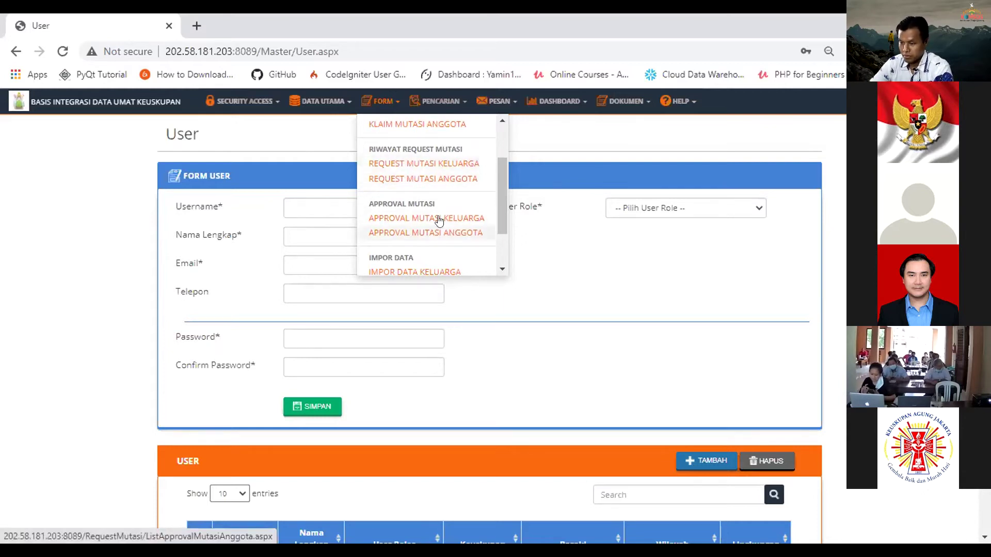
left_click_drag(496, 224, 504, 256)
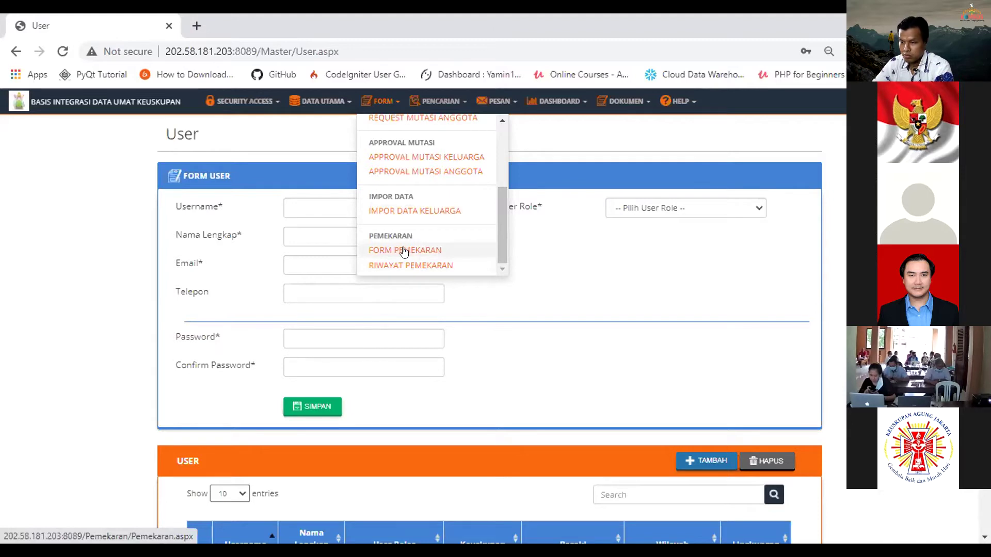
- Go to FORM PEMEKARAN to list the 8 stasi regions, then reopen the FORM menu
left_click(404, 252)
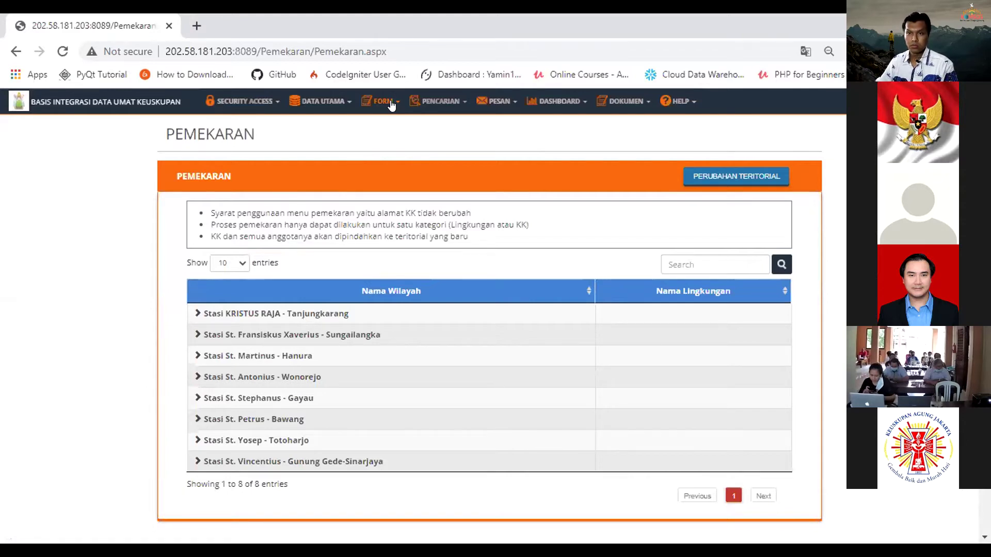
left_click(391, 103)
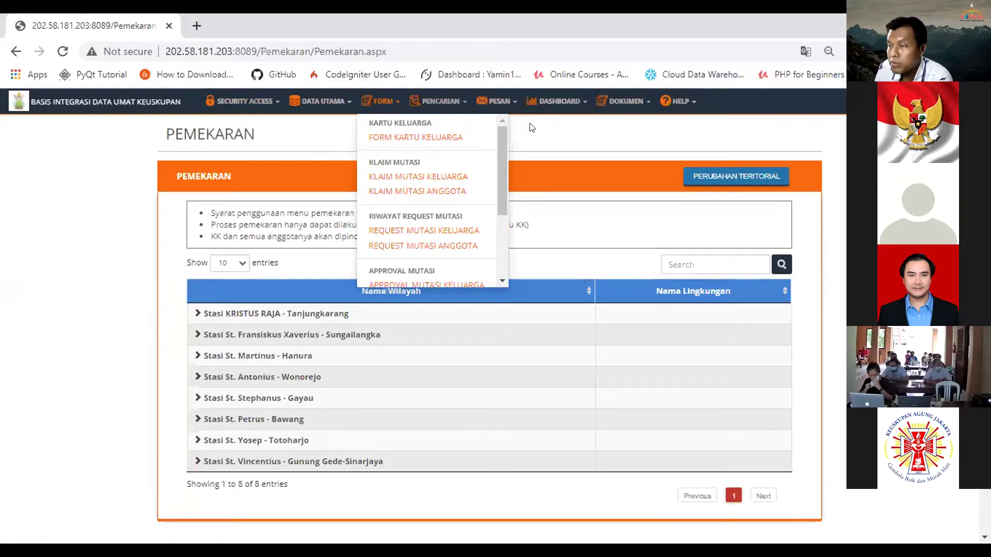
left_click(532, 128)
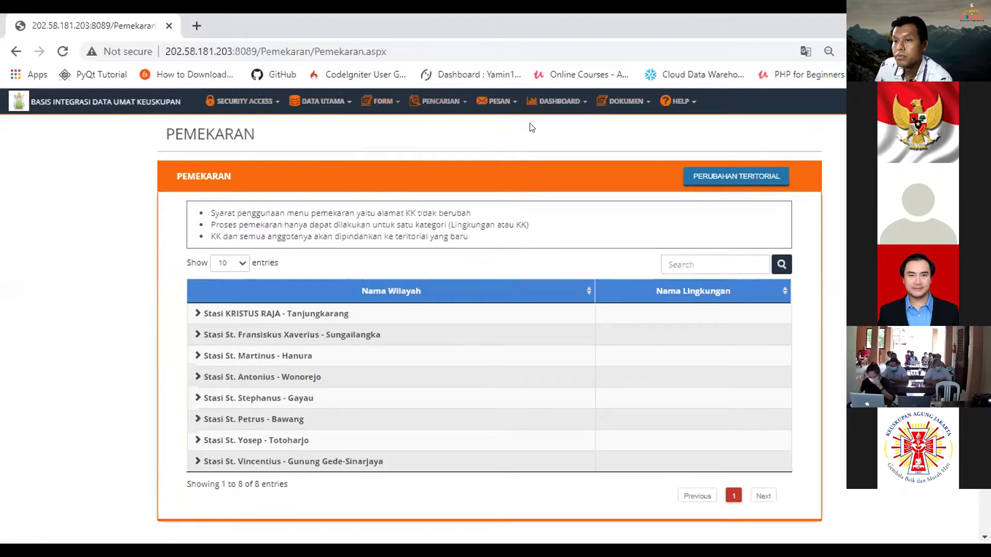
left_click(382, 103)
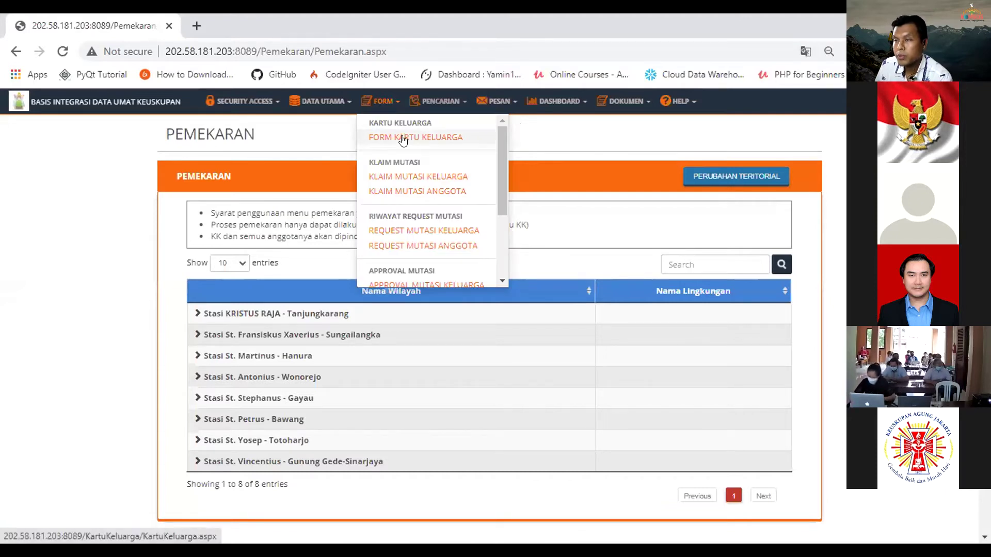
- Open FORM KARTU KELUARGA, keeping the default diocese and parish, and try a first search
left_click(403, 140)
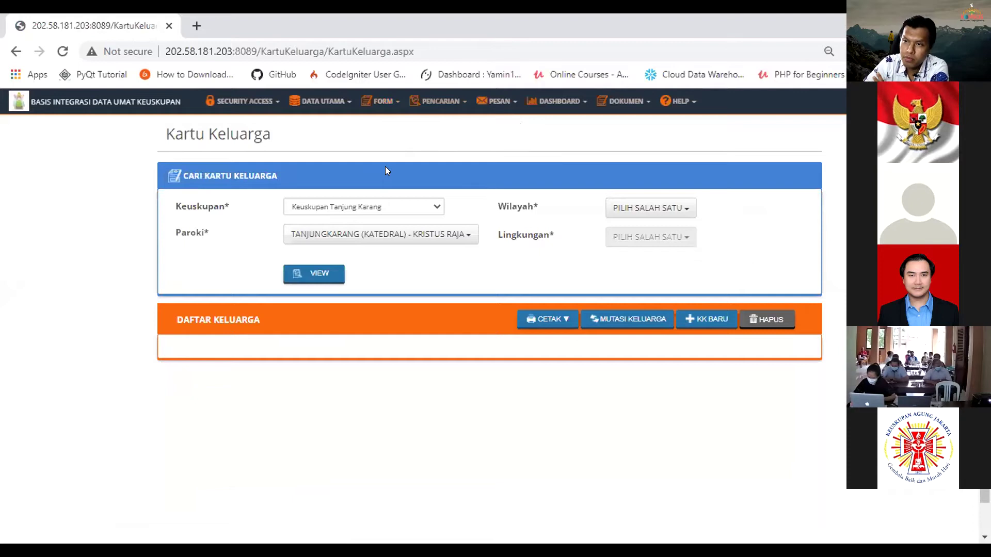
left_click(427, 207)
left_click(426, 207)
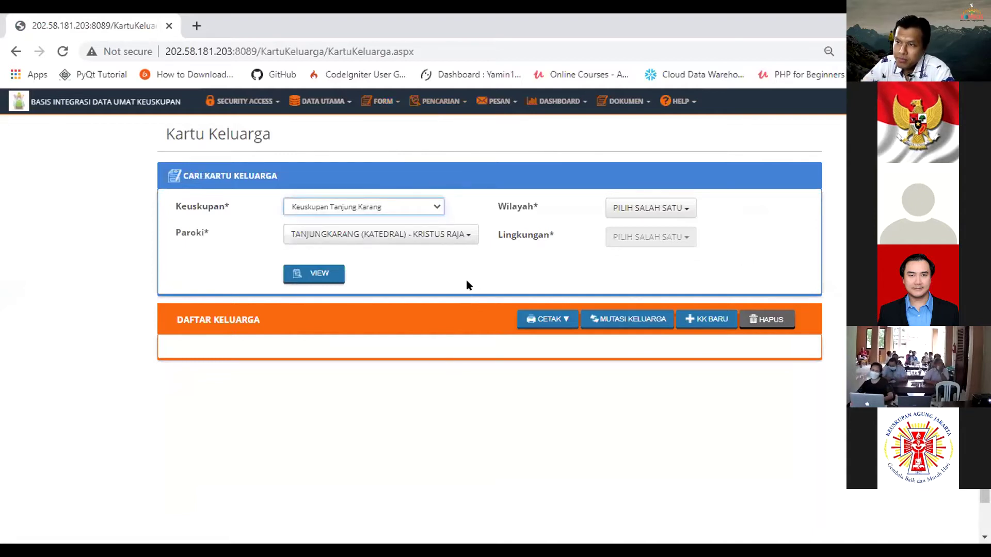
left_click(462, 238)
left_click(461, 238)
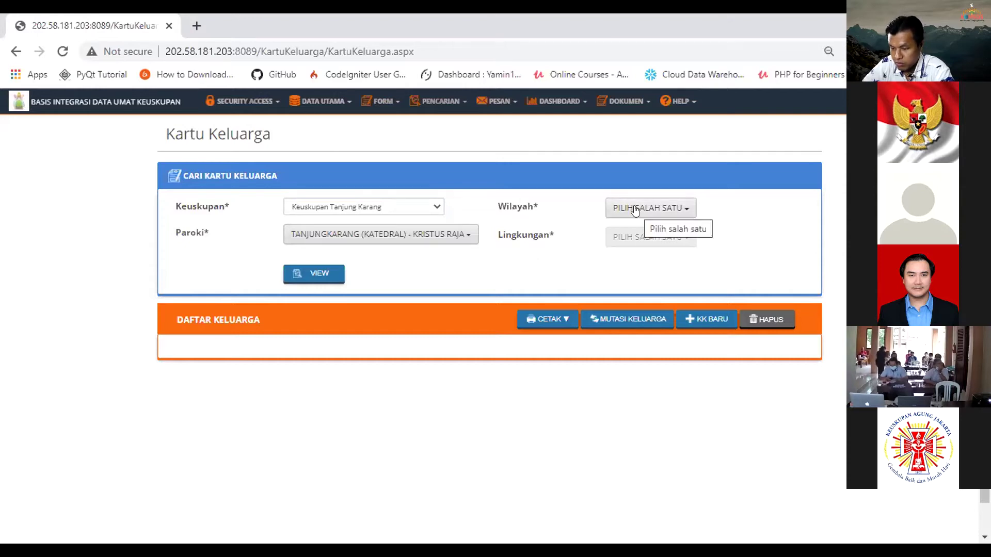
left_click(314, 277)
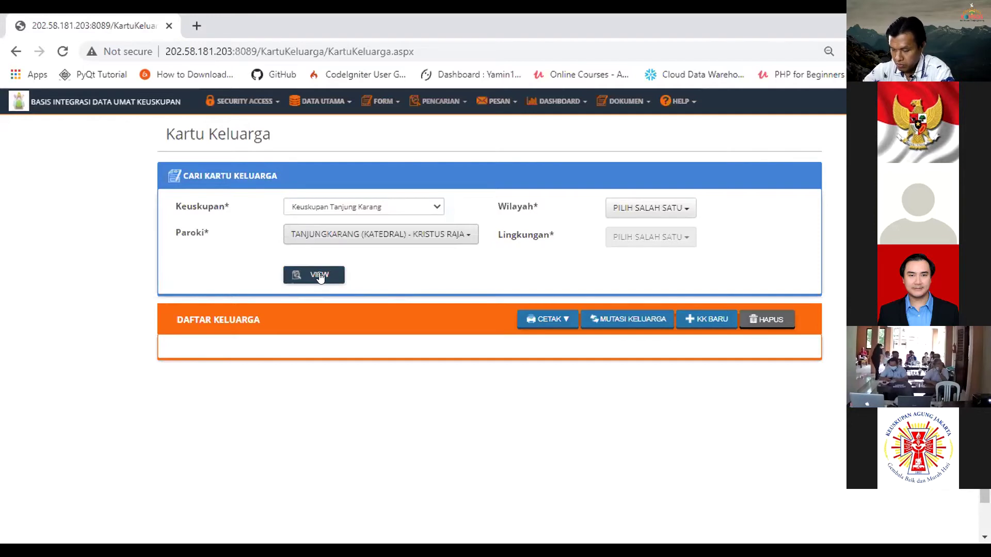
- Search with Wilayah Stasi KRISTUS RAJA - Tanjungkarang and Lingkungan St. Albertus Kampung Sawah
left_click(681, 208)
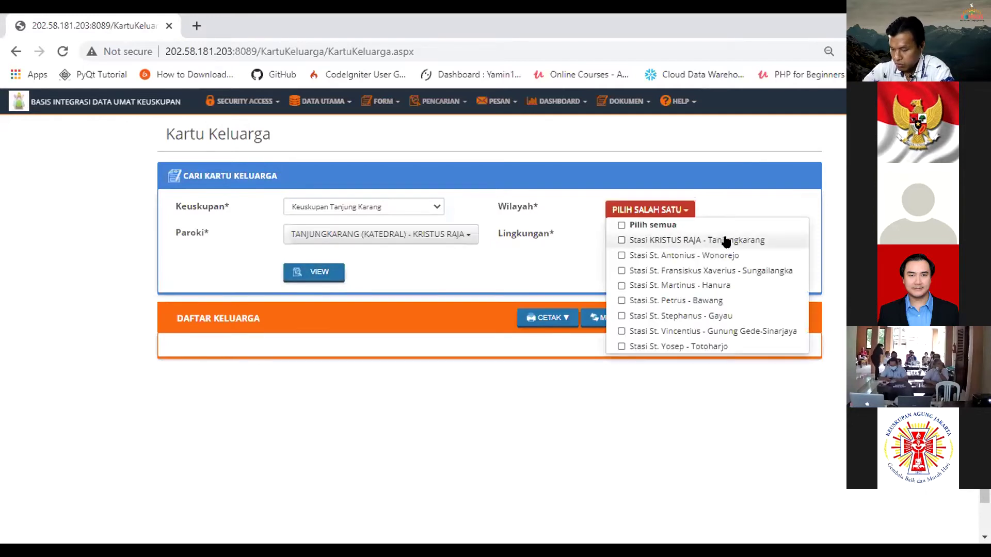
left_click(726, 240)
left_click(588, 263)
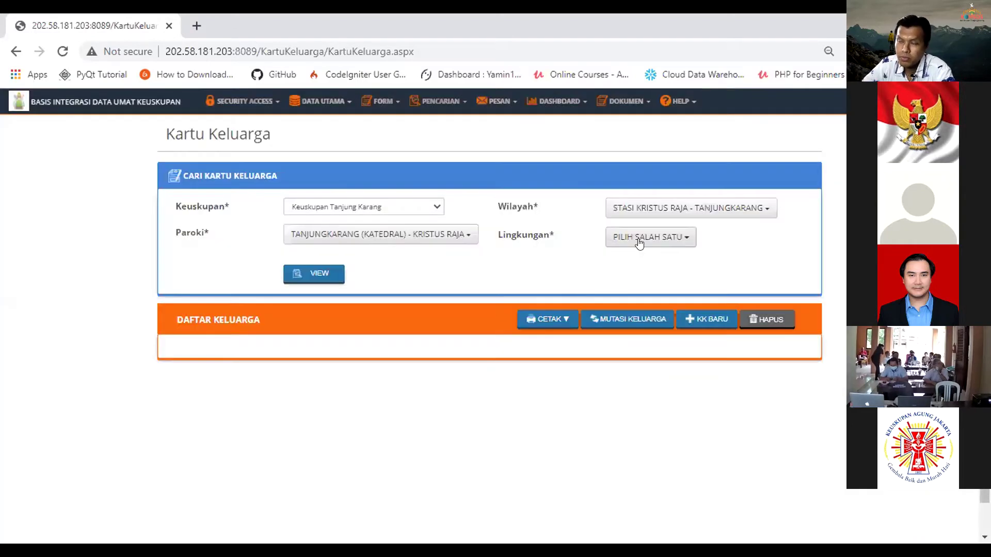
left_click(641, 239)
left_click(651, 270)
left_click(531, 266)
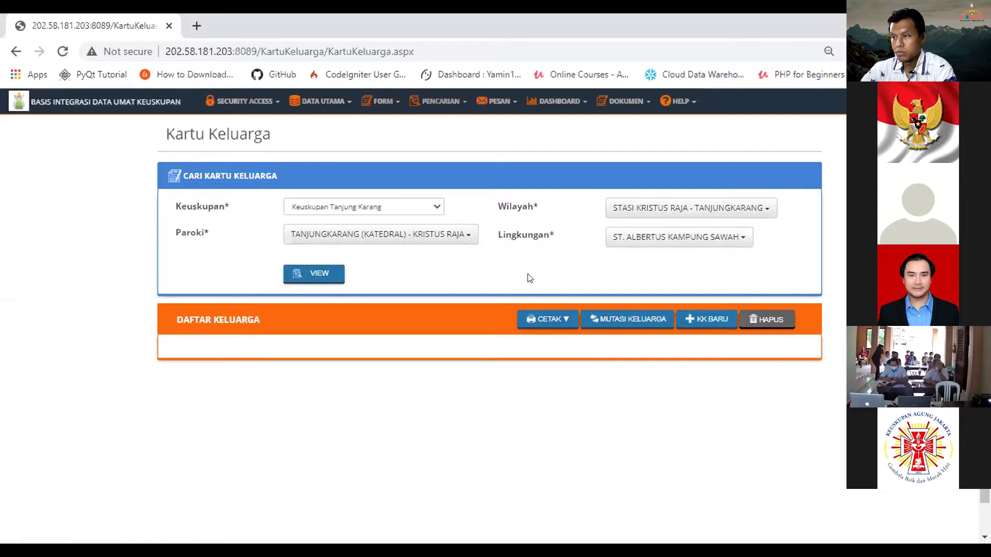
left_click(321, 277)
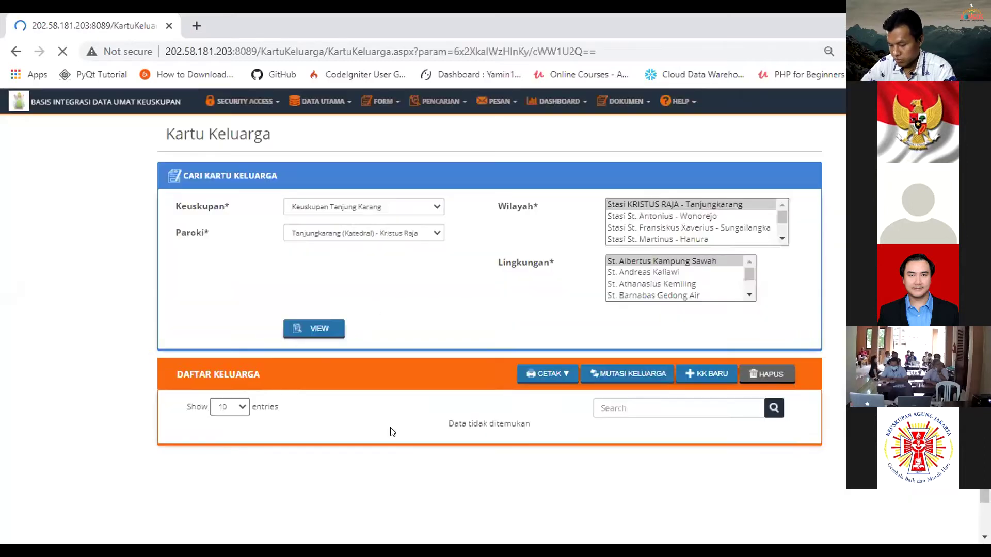
- Select every Lingkungan with 'Pilih semua' and run the family card search
scroll(317, 432, "down", 1)
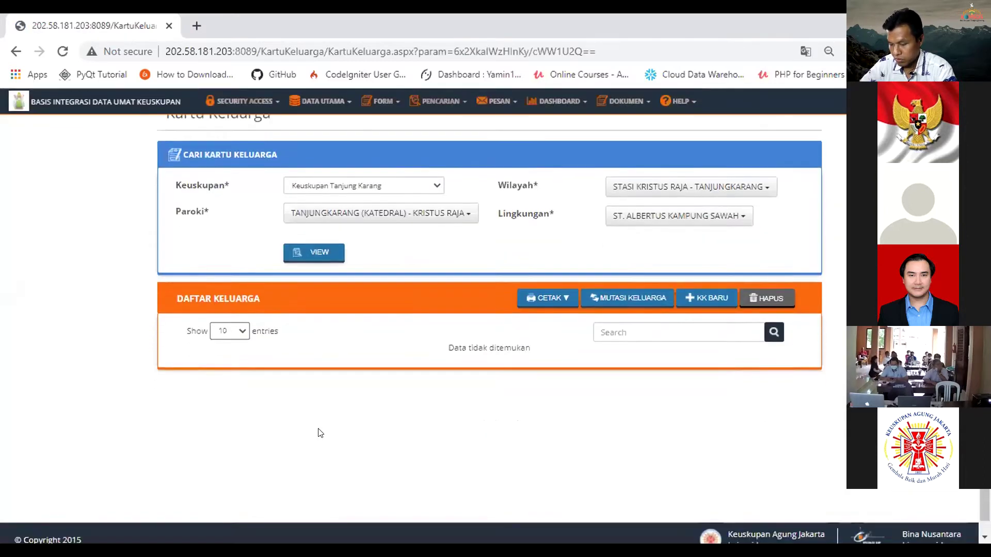
scroll(319, 419, "up", 1)
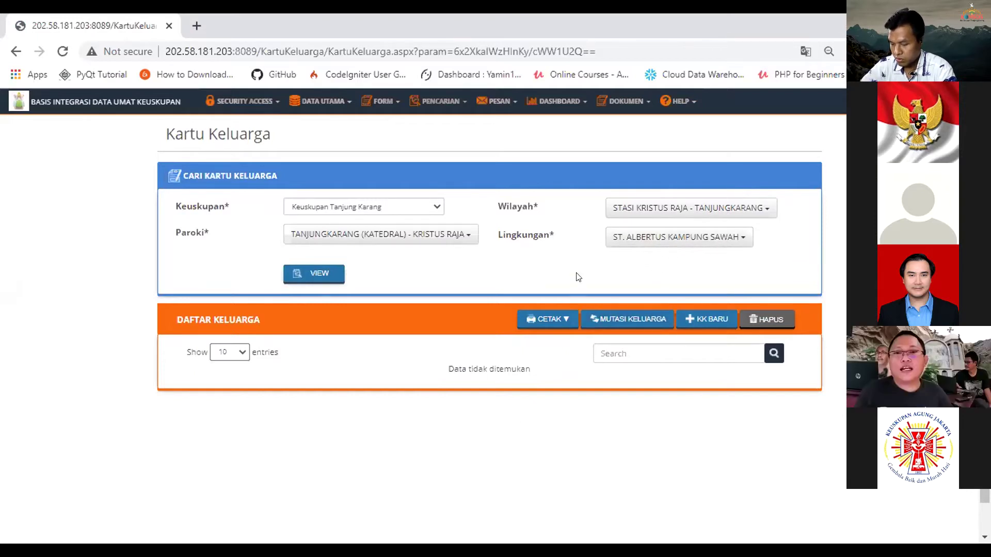
left_click(716, 240)
left_click(639, 253)
left_click(481, 255)
left_click(308, 277)
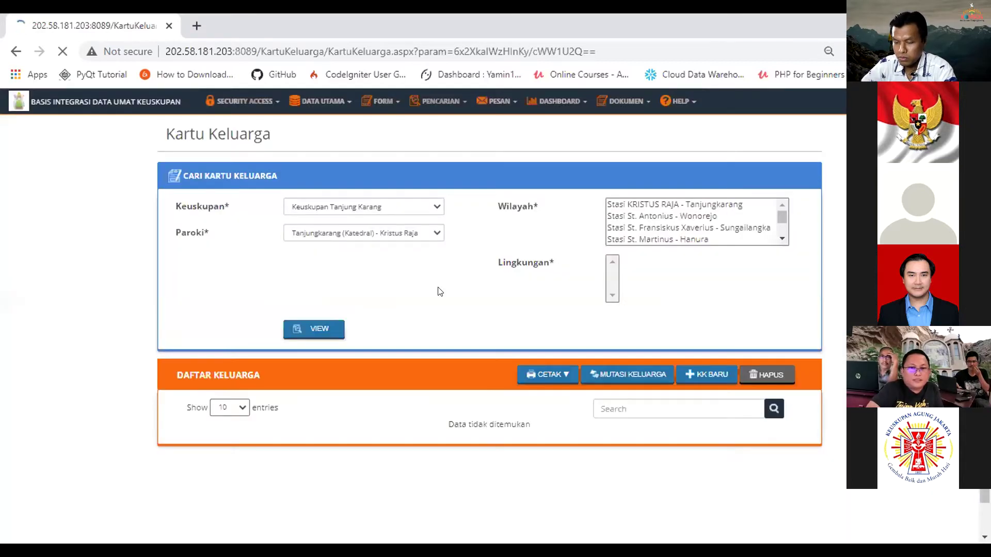
- Set both Wilayah and Lingkungan to SEMUA DIPILIH and run the search again
scroll(436, 290, "down", 1)
scroll(356, 357, "up", 1)
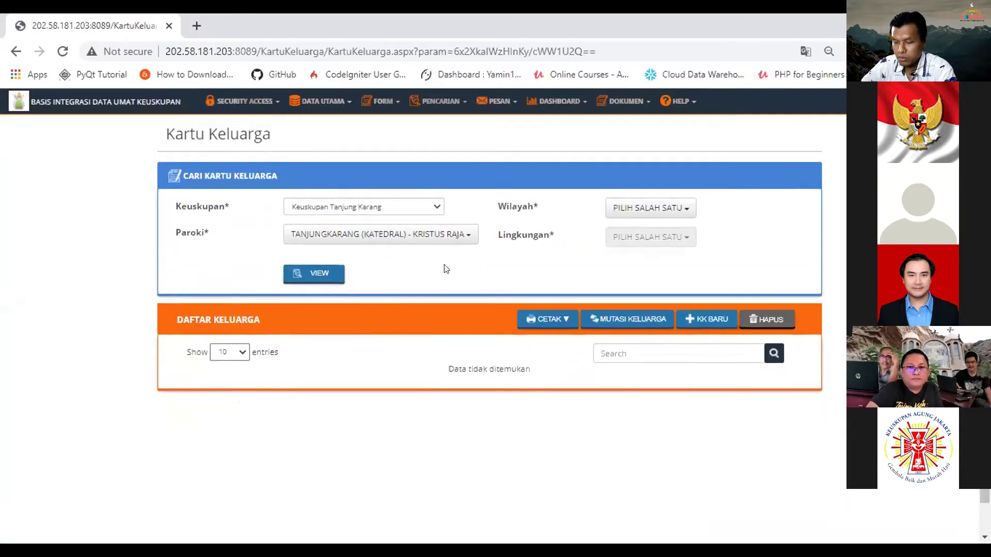
left_click(640, 208)
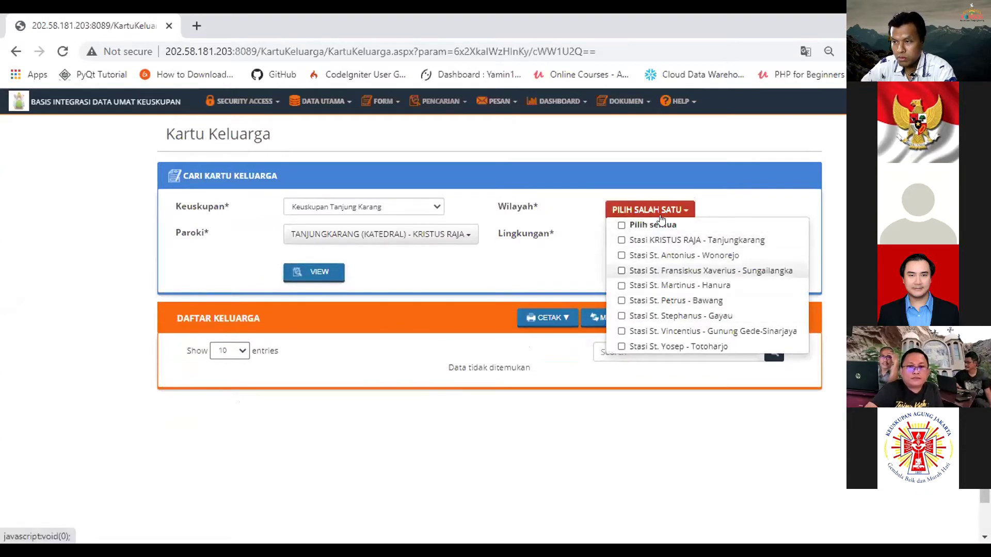
left_click(622, 225)
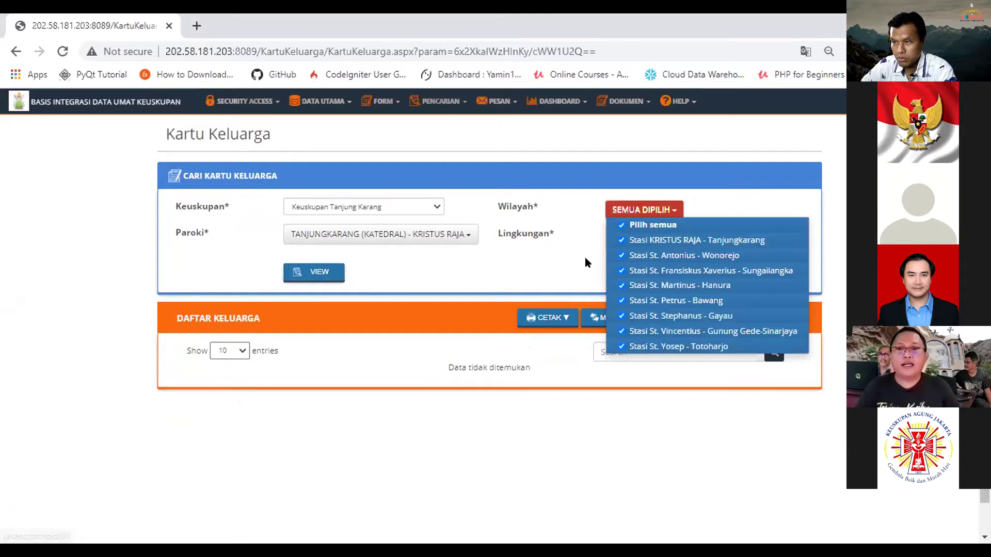
left_click(585, 257)
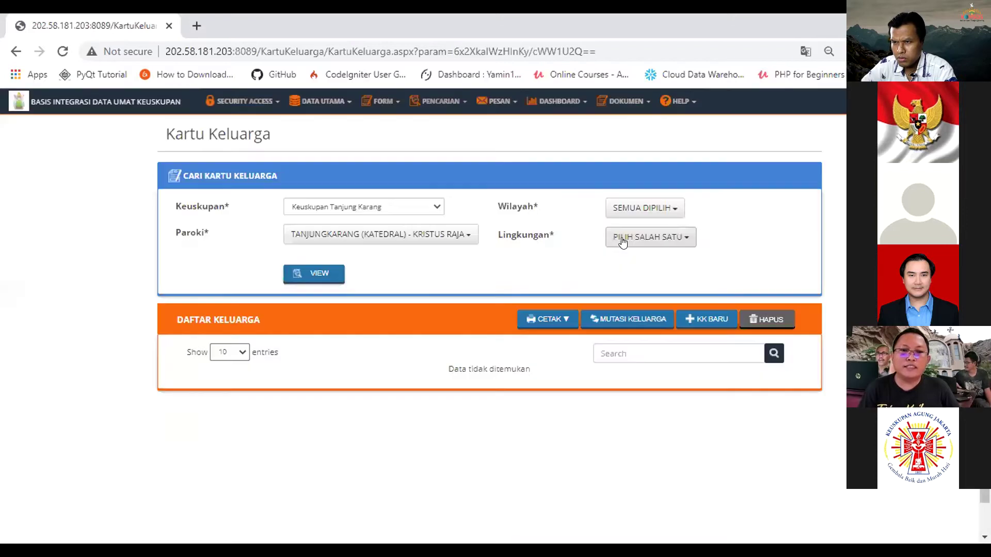
left_click(622, 241)
left_click(620, 251)
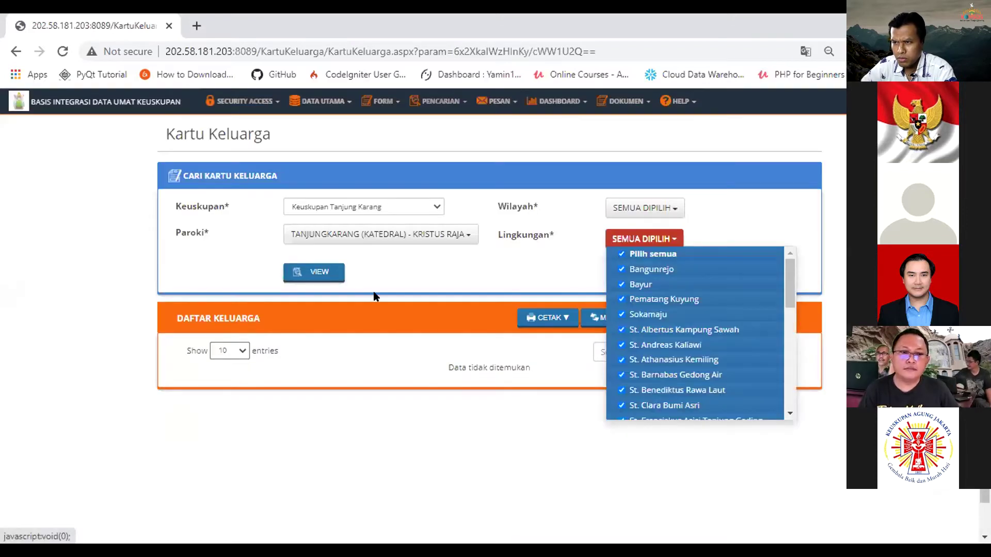
left_click(361, 295)
left_click(315, 274)
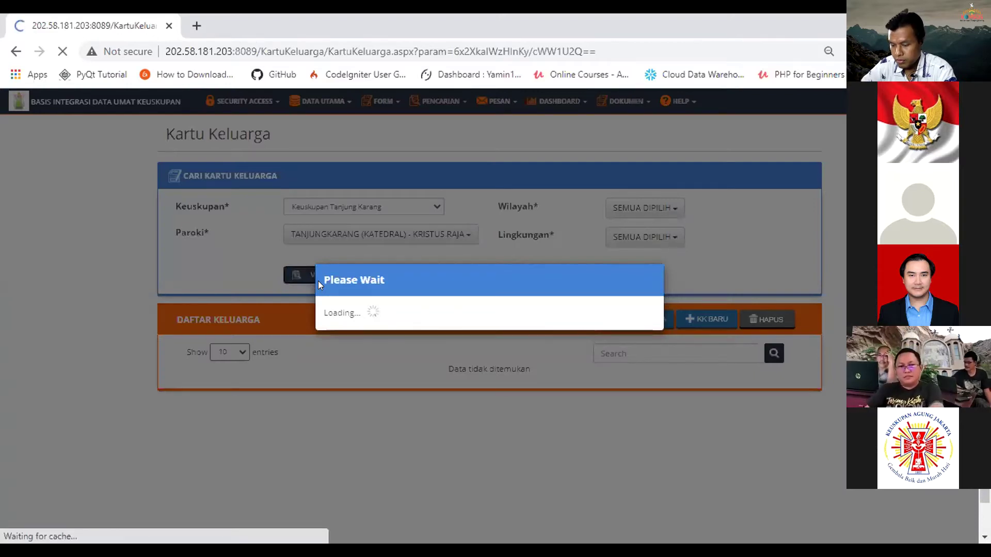
- Browse the Daftar Keluarga table, keeping 10 rows per page, and focus its search box
scroll(413, 331, "down", 3)
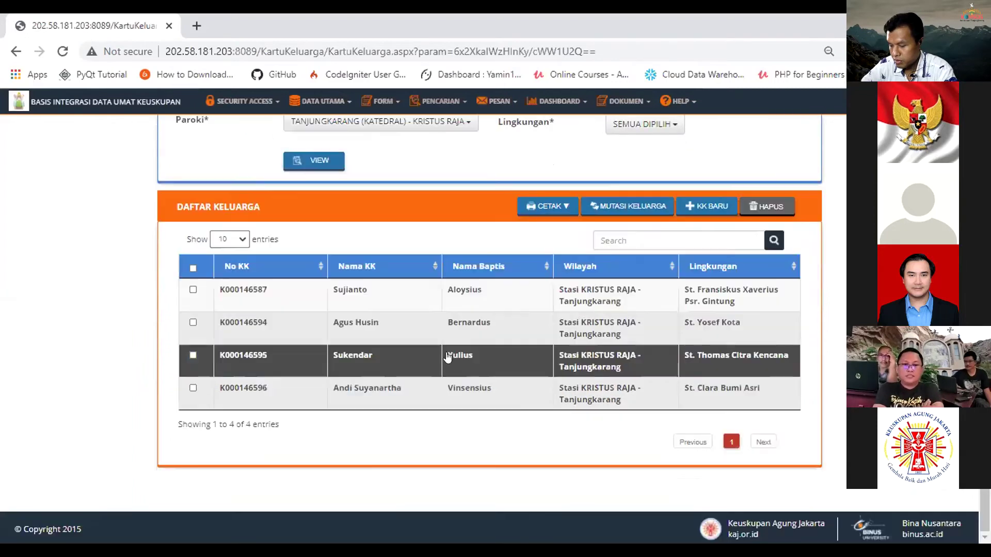
scroll(447, 343, "up", 2)
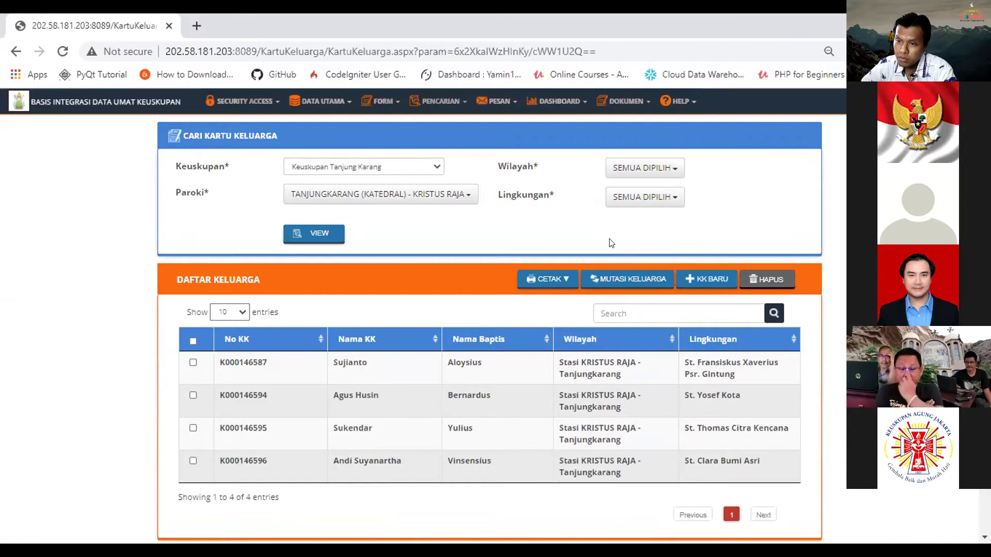
scroll(289, 392, "down", 2)
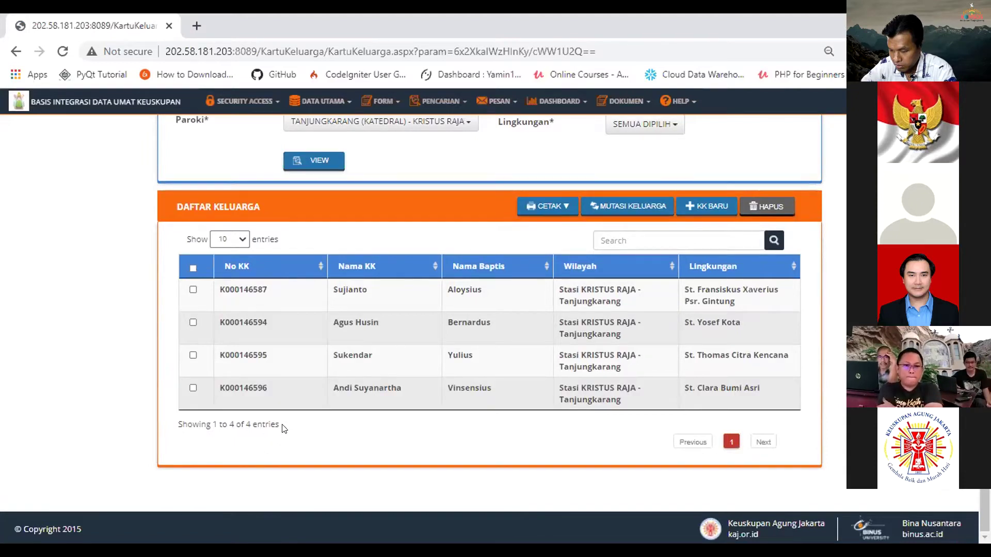
scroll(283, 428, "up", 3)
left_click(241, 358)
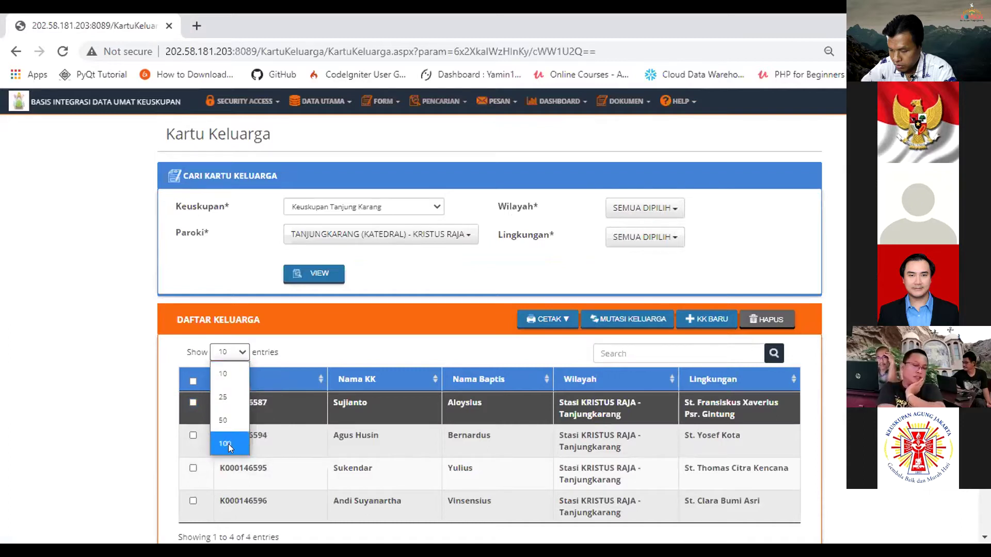
left_click(310, 360)
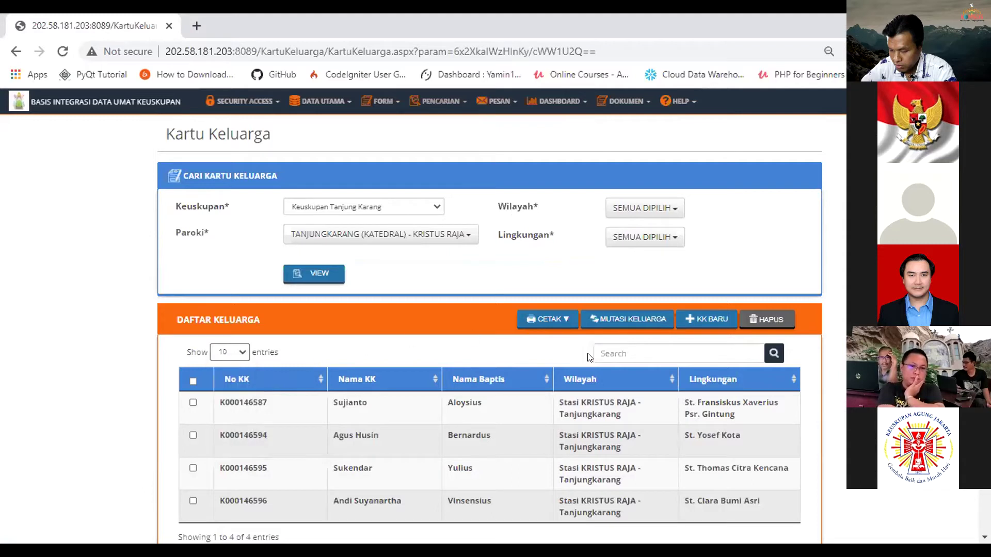
left_click(665, 350)
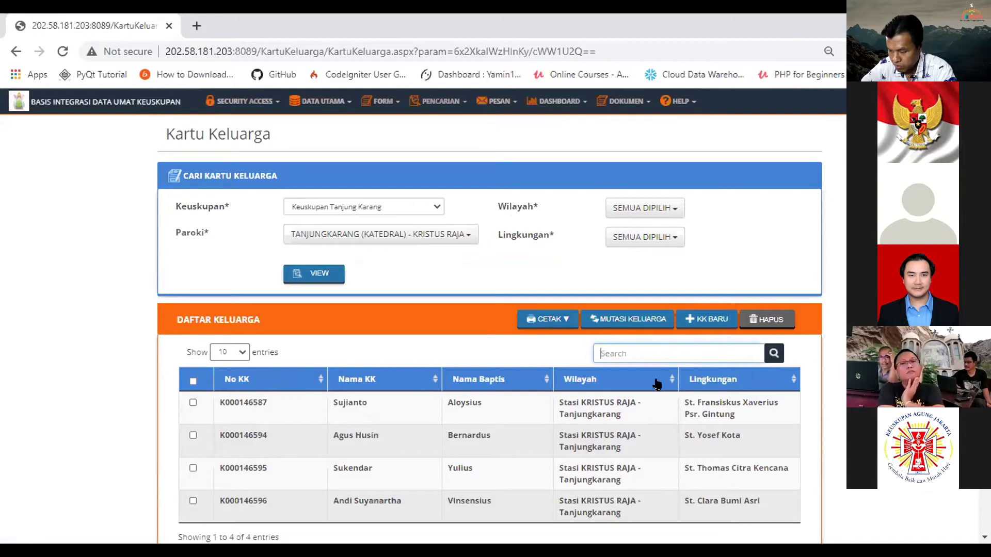
- Scroll through the family list and start a new family card with KK BARU
scroll(471, 395, "down", 2)
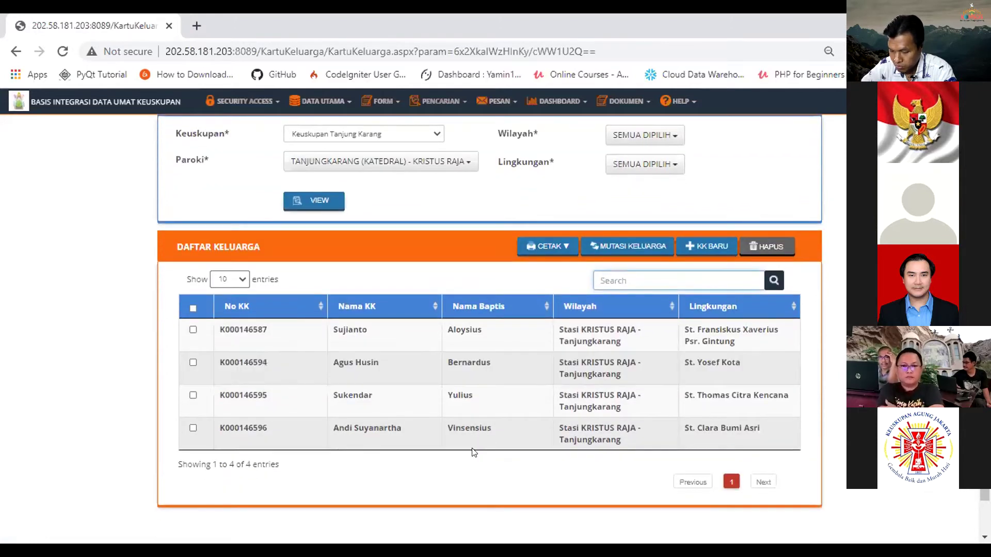
scroll(474, 452, "up", 2)
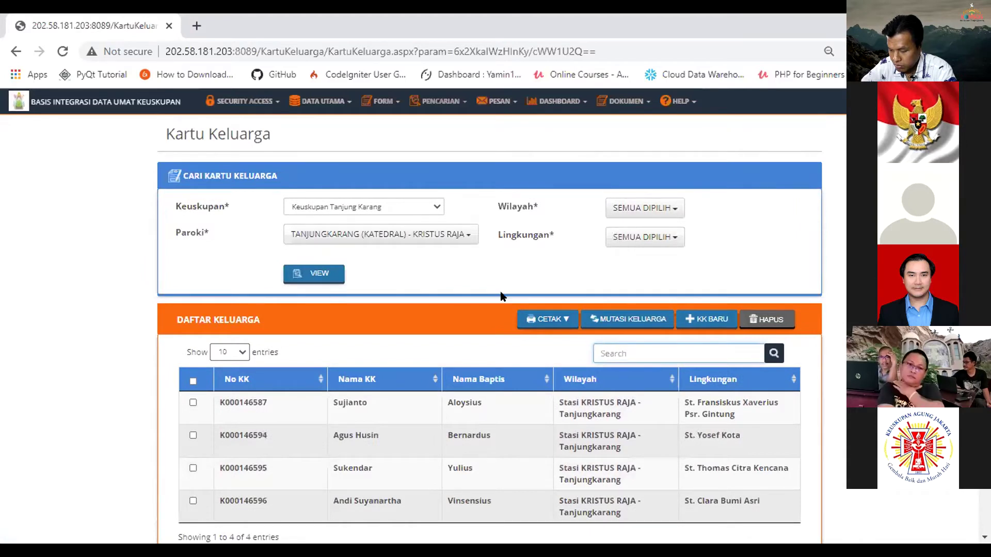
scroll(492, 331, "down", 2)
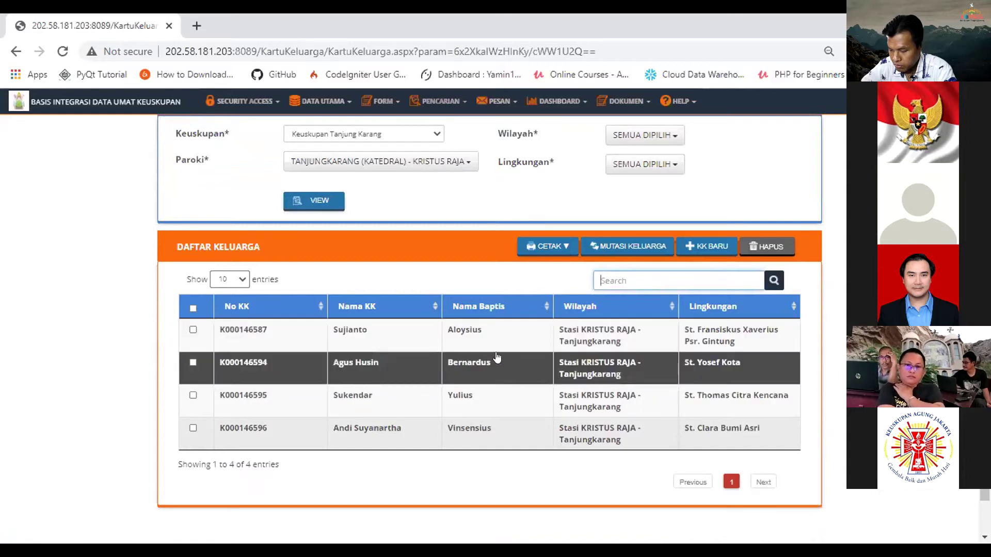
scroll(495, 356, "up", 1)
scroll(489, 359, "up", 2)
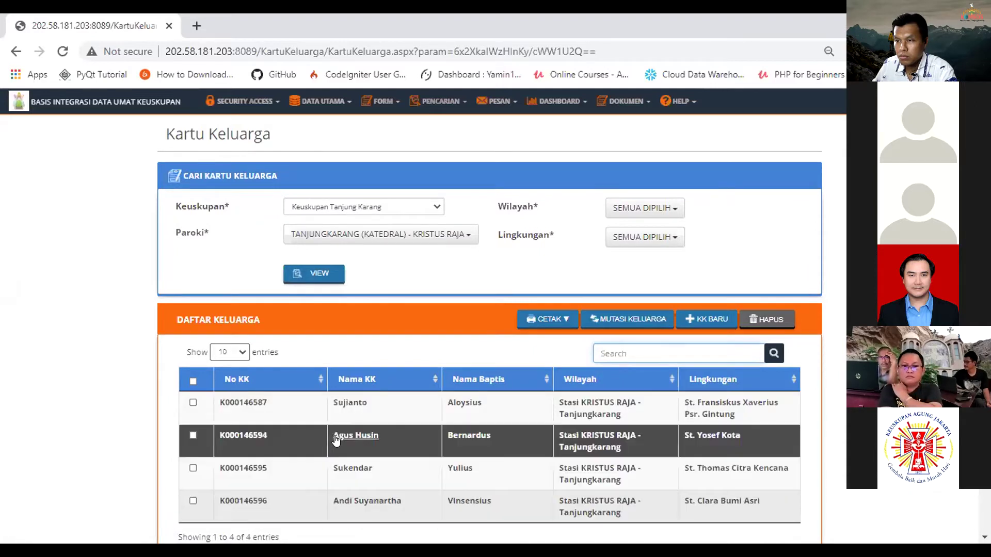
scroll(338, 439, "down", 2)
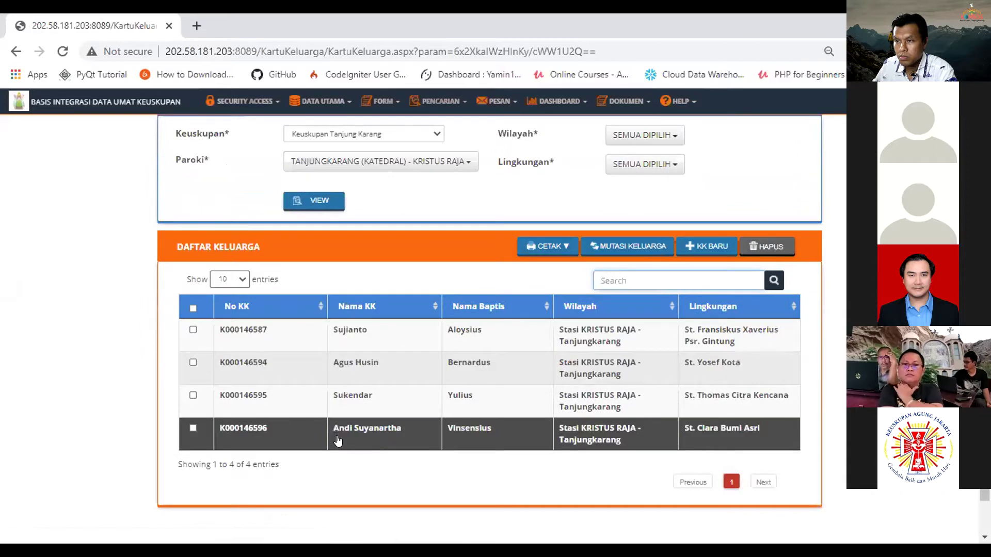
scroll(524, 398, "up", 2)
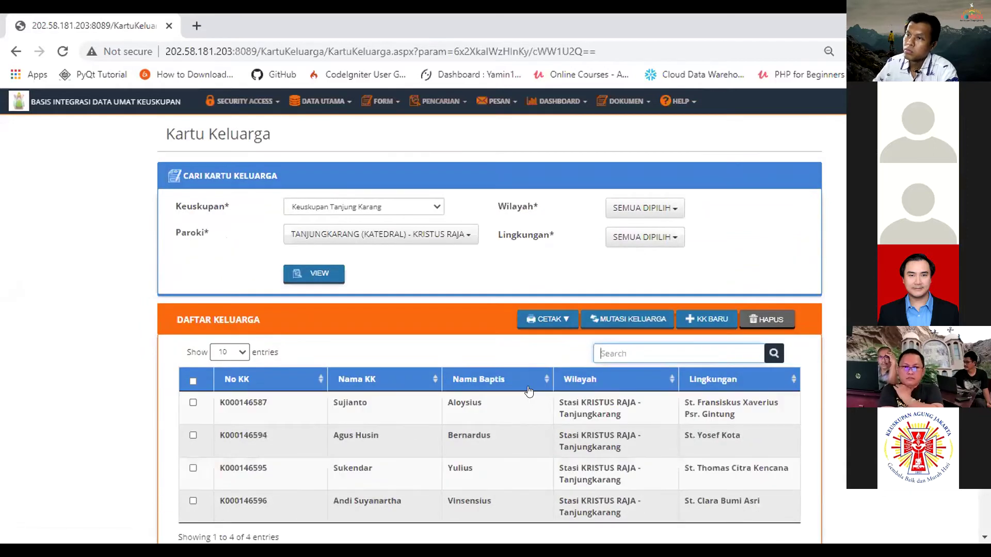
left_click(705, 320)
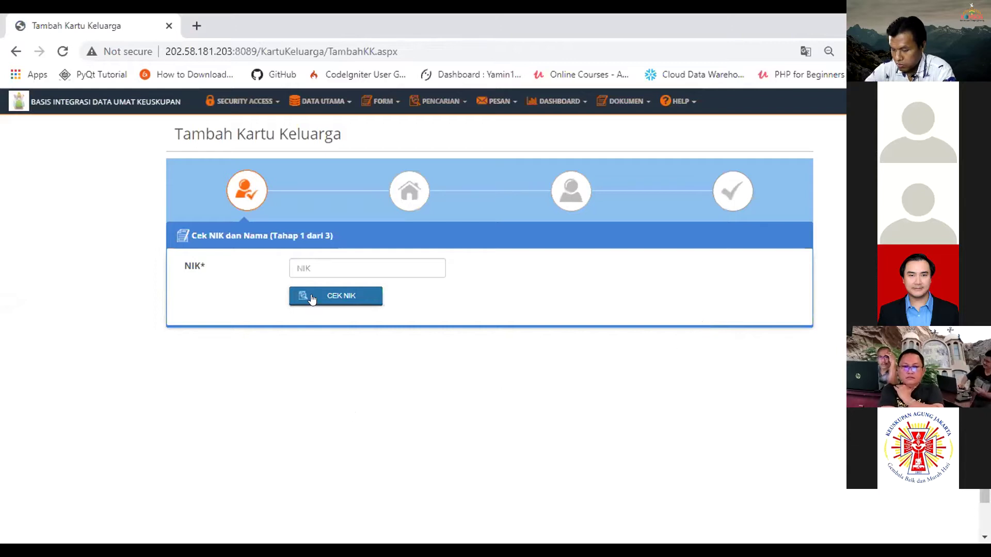
- Click into the blank NIK field on step 1 of the Tambah Kartu Keluarga form
left_click(332, 268)
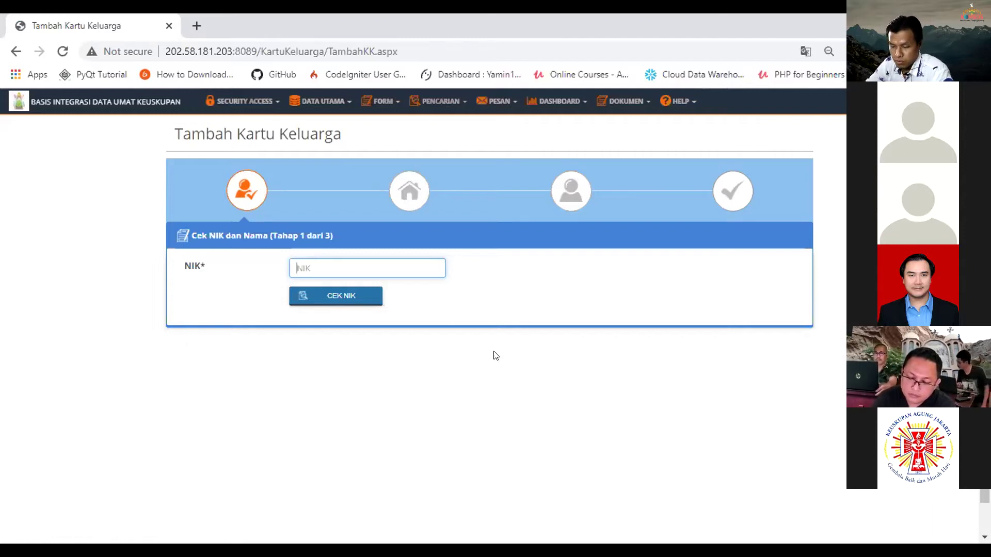
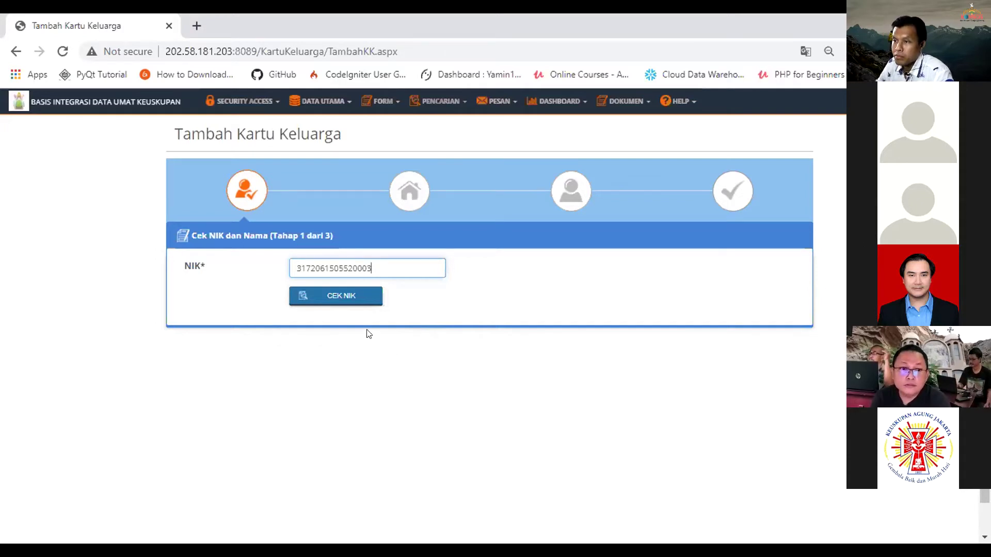
- Enter the person's 16-digit NIK and run CEK NIK
left_click(348, 302)
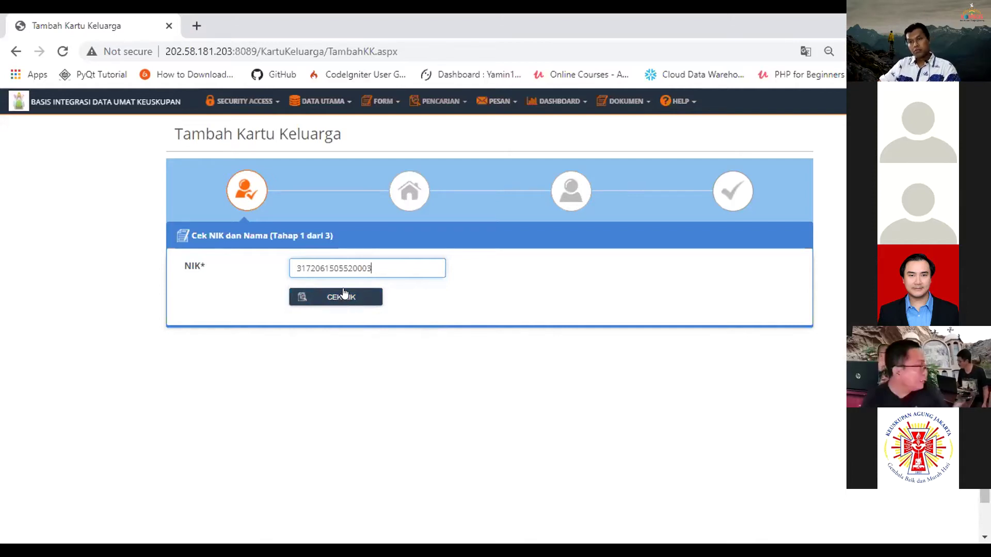
- Check the NIK and read the matching Kelapa Gading member row and its Peringatan warning
left_click(342, 298)
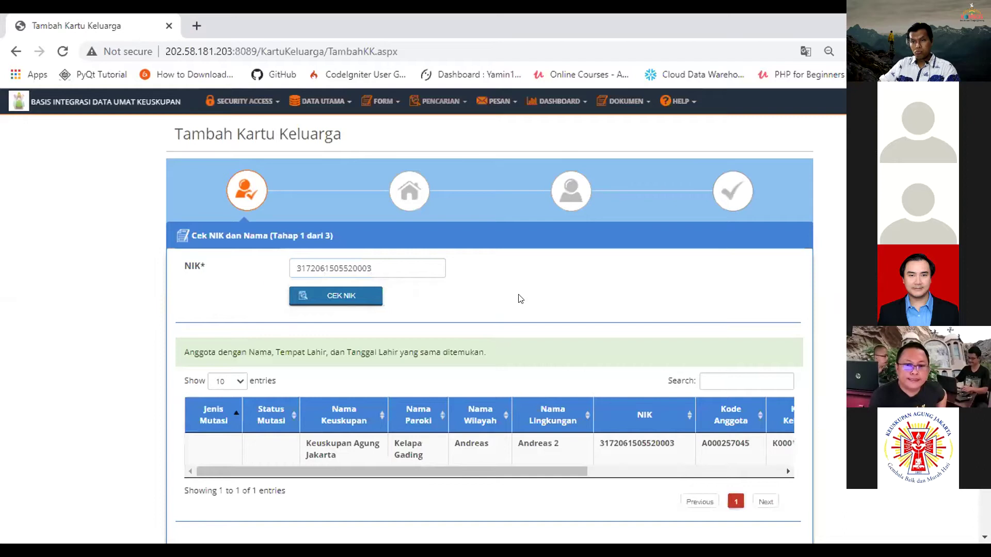
scroll(518, 299, "down", 1)
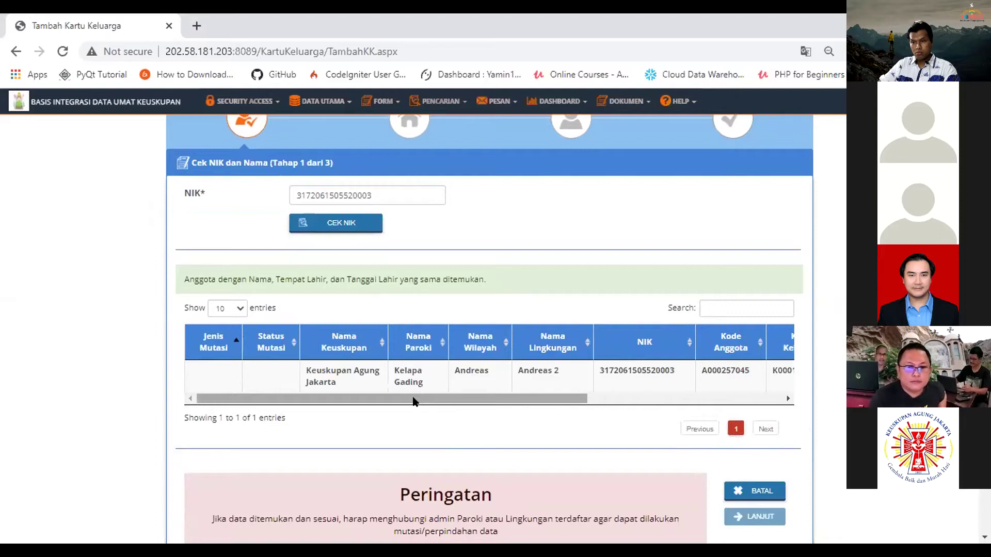
left_click_drag(413, 401, 570, 411)
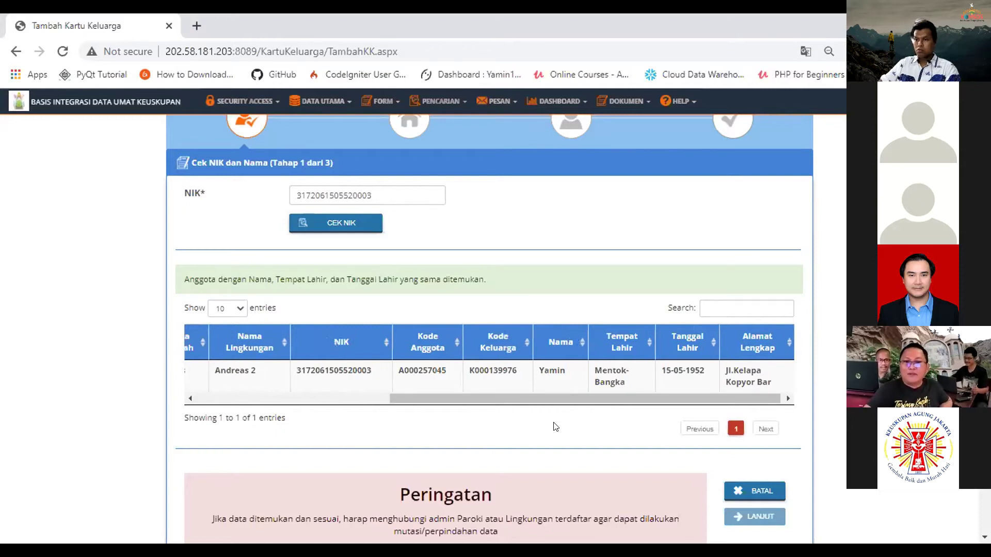
left_click_drag(537, 397, 343, 393)
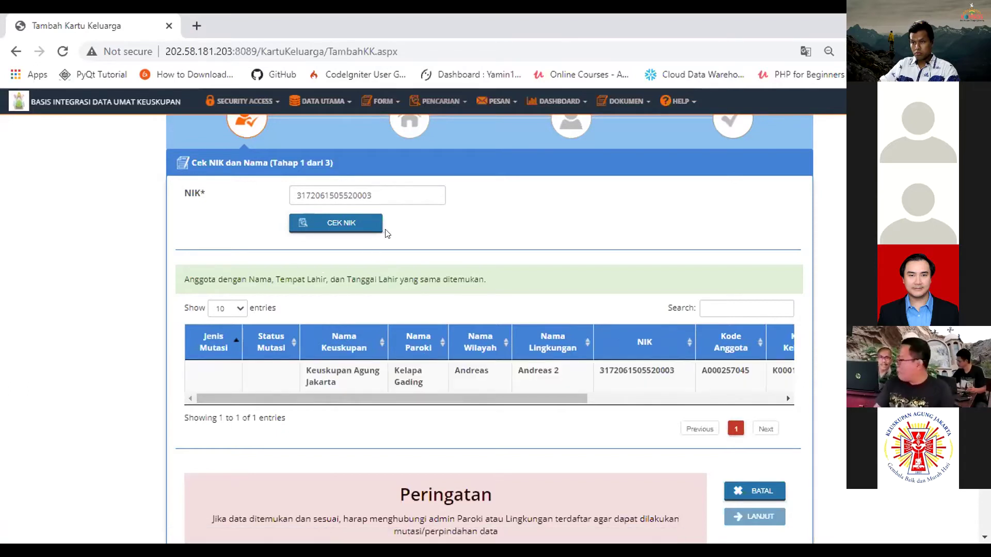
- Clear the NIK field and run the check with it empty
left_click_drag(372, 186, 314, 181)
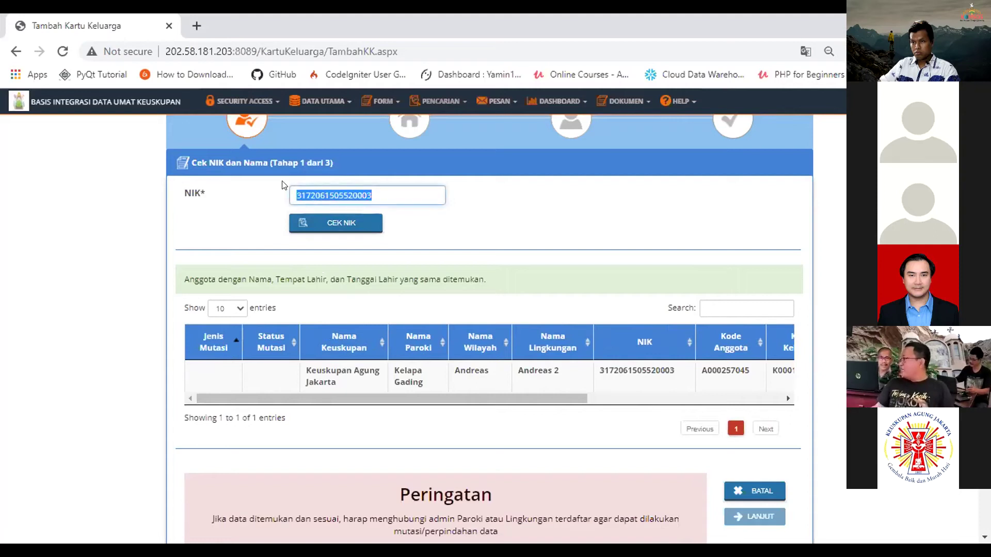
key("BackSpace")
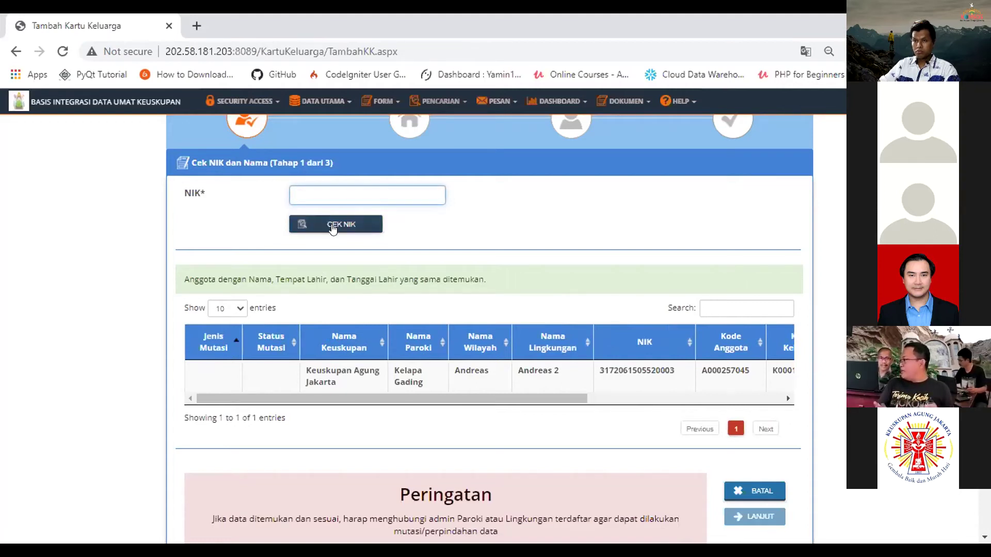
left_click(331, 223)
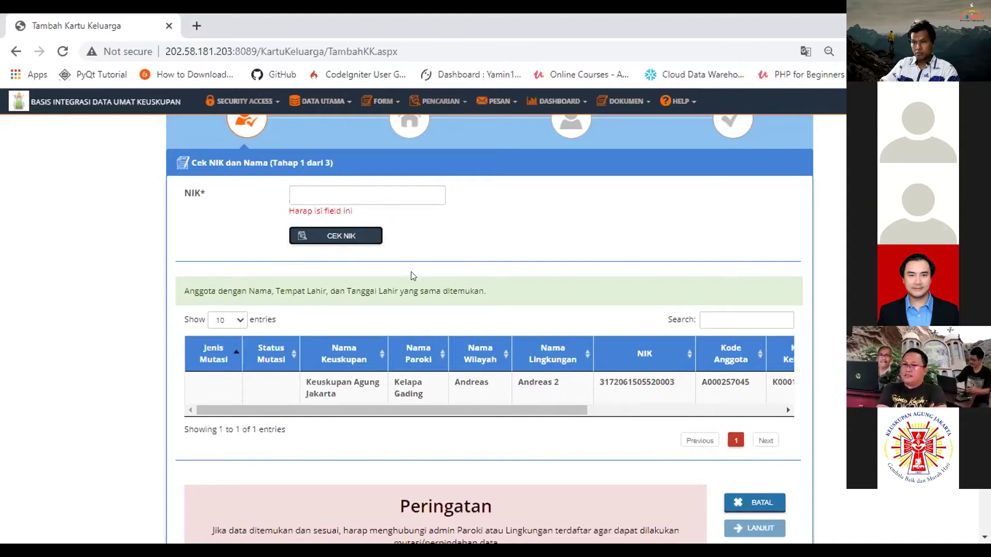
- Enter 0 as the NIK and submit the check again
left_click(371, 187)
type("0")
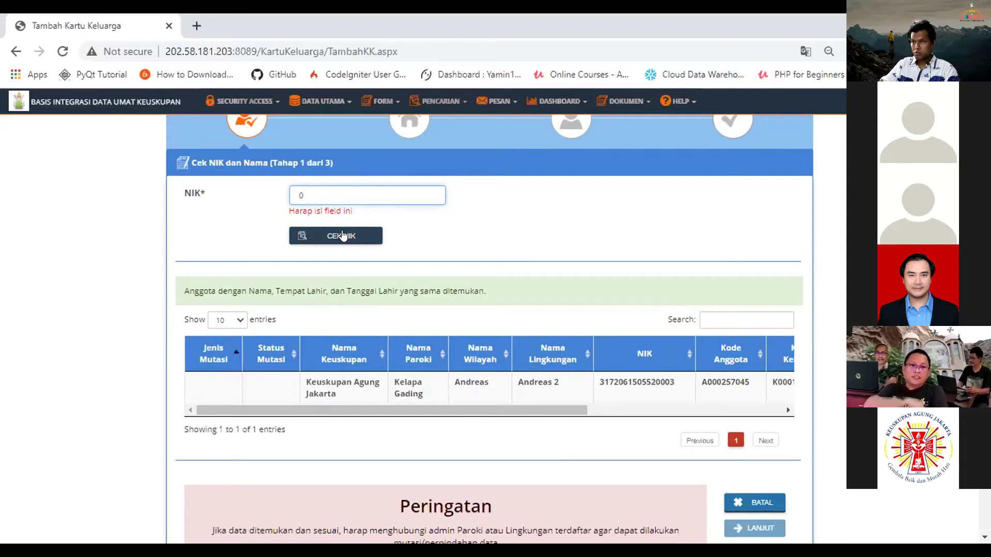
left_click(343, 236)
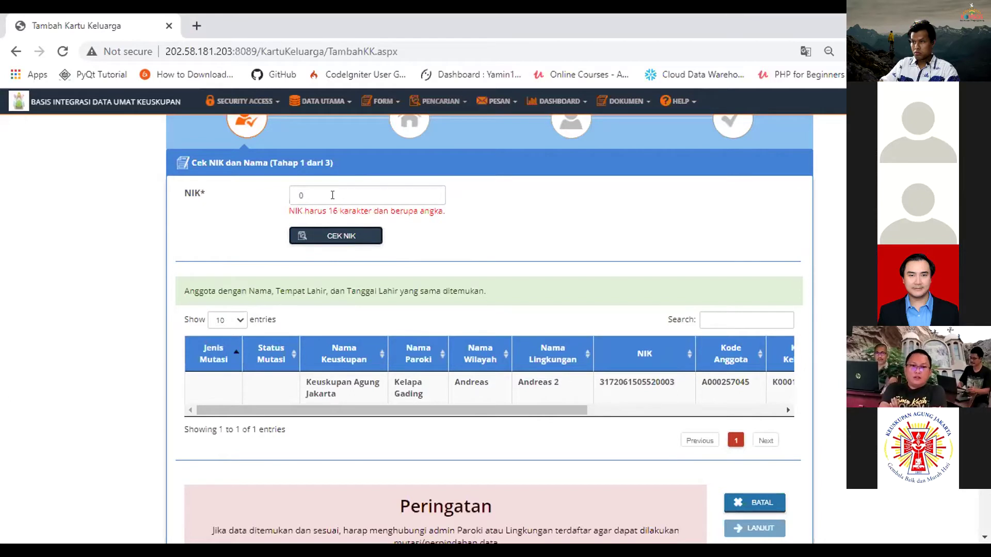
key("shift+Tab")
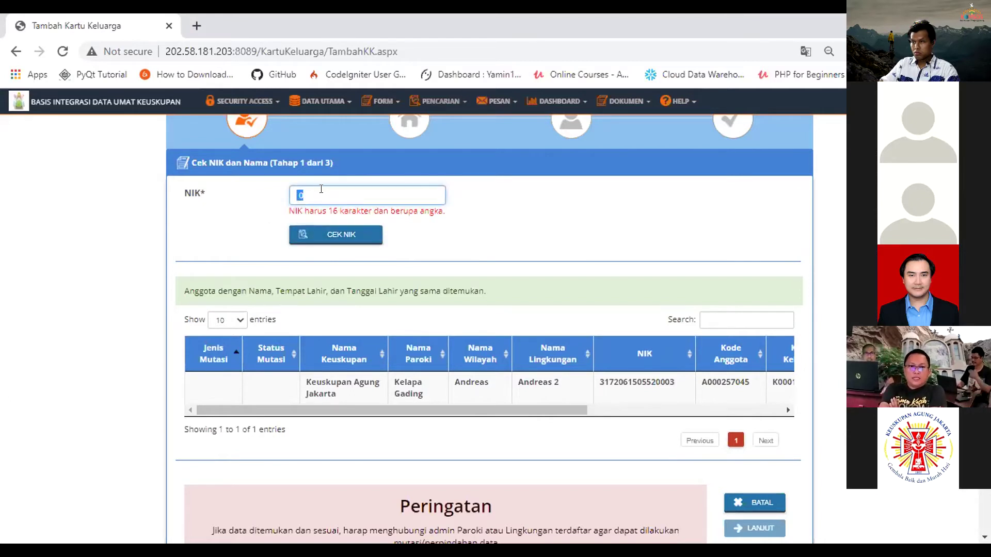
key("Right")
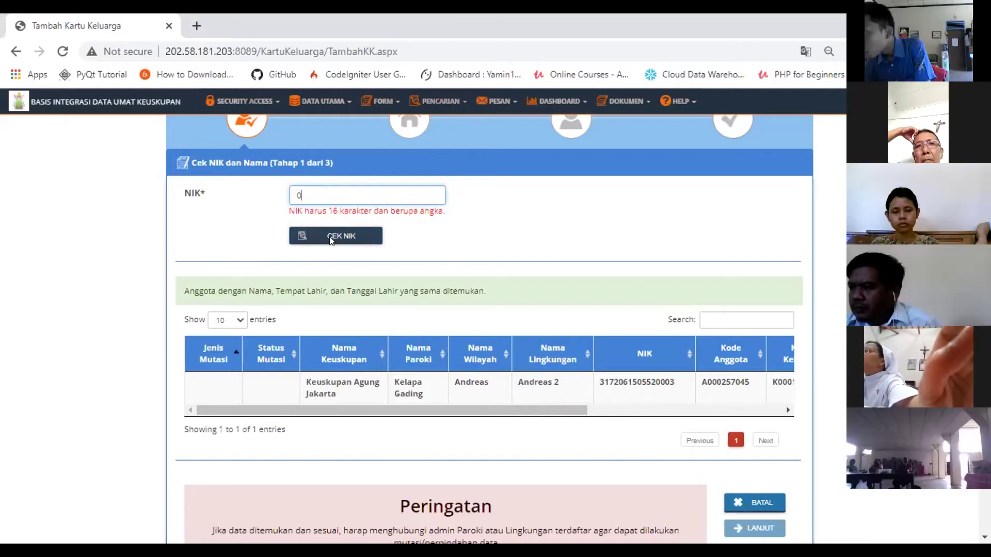
left_click(330, 240)
left_click(337, 227)
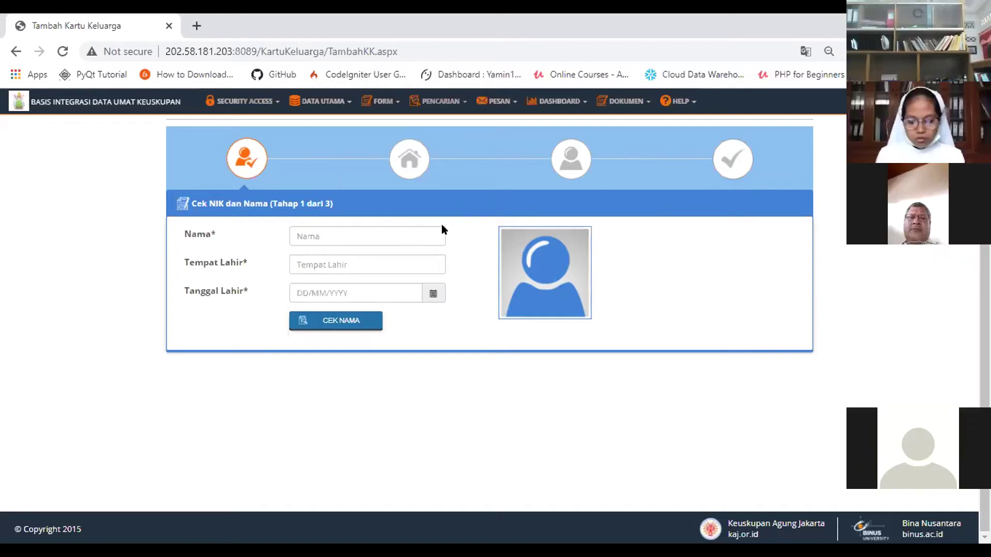
- Click into the empty Nama field of the name, birthplace and birth date check
left_click(418, 239)
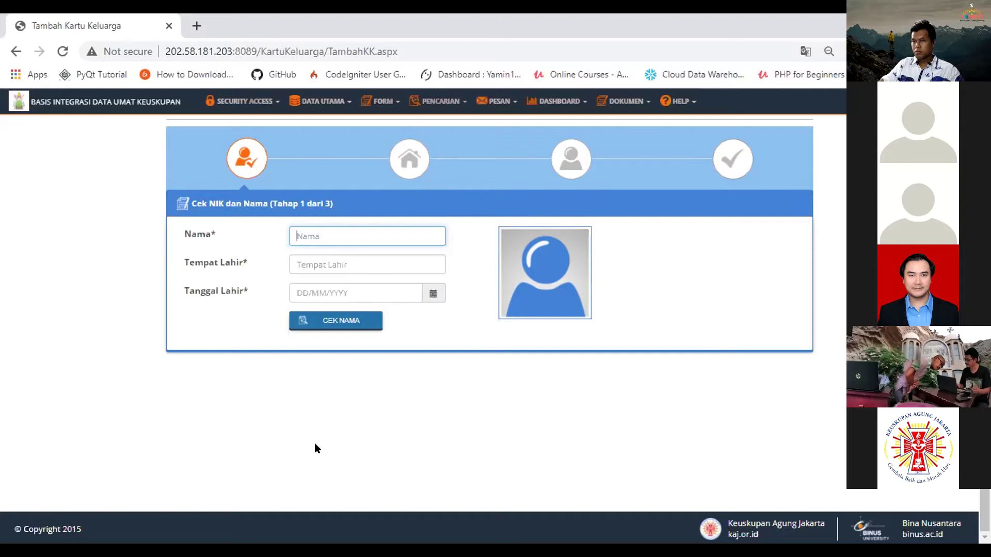
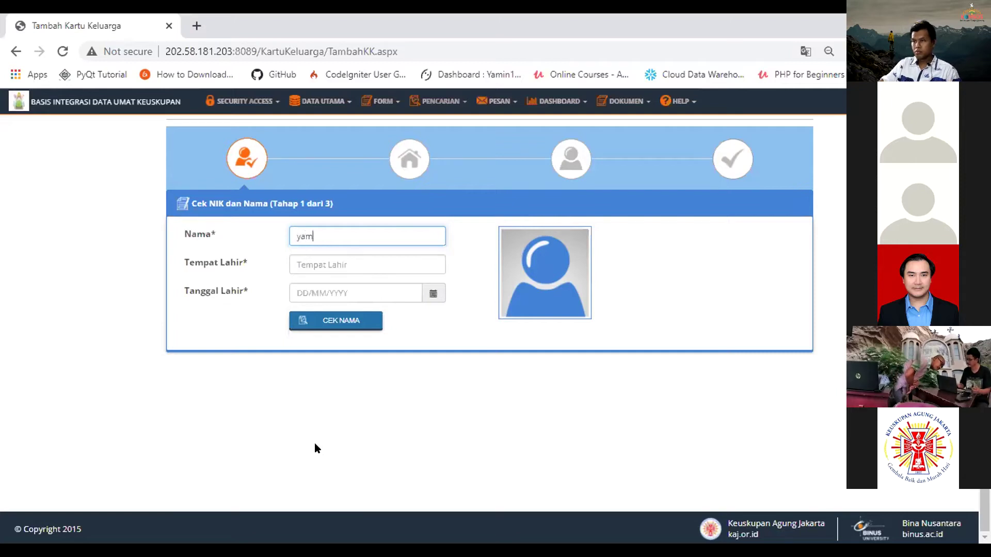
left_click(361, 264)
type("men")
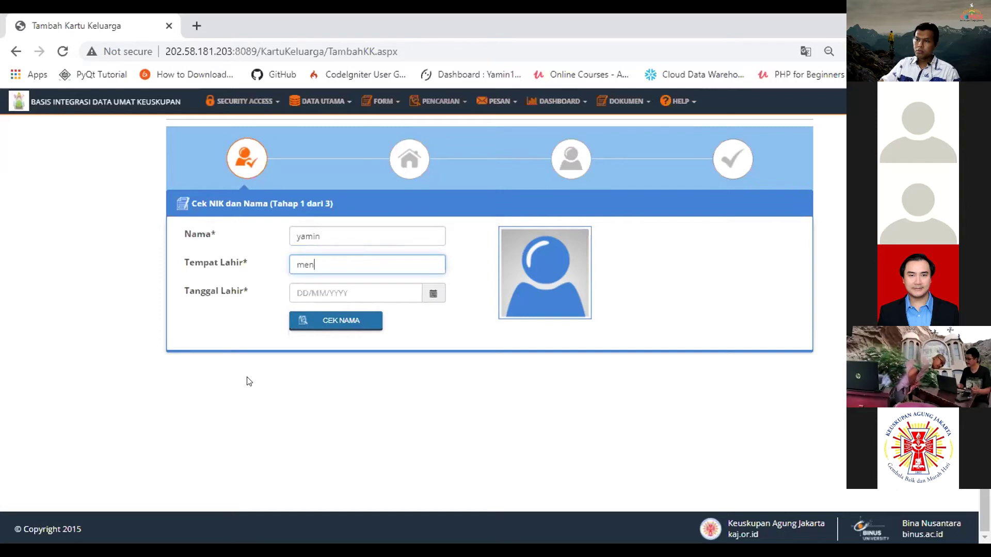
type("tok-bangka")
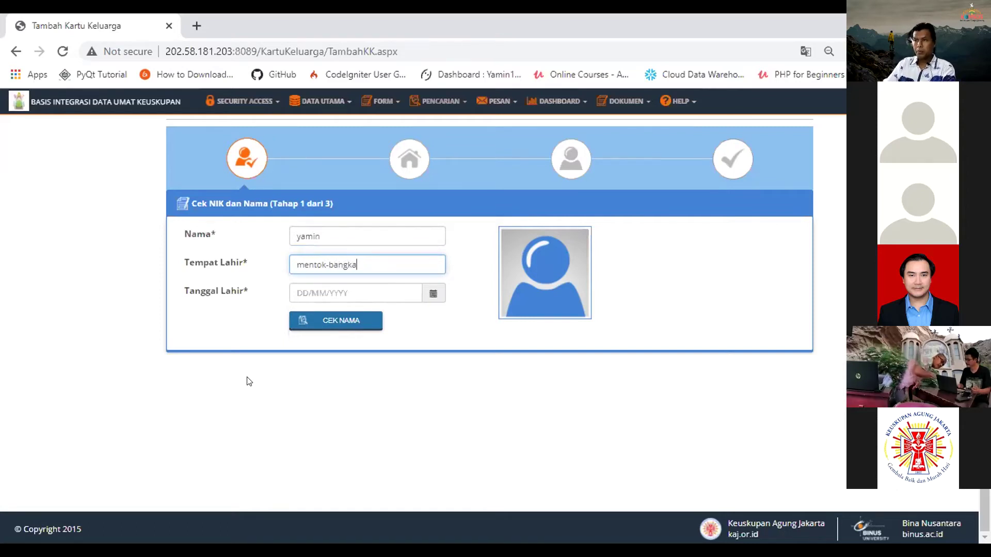
left_click(320, 293)
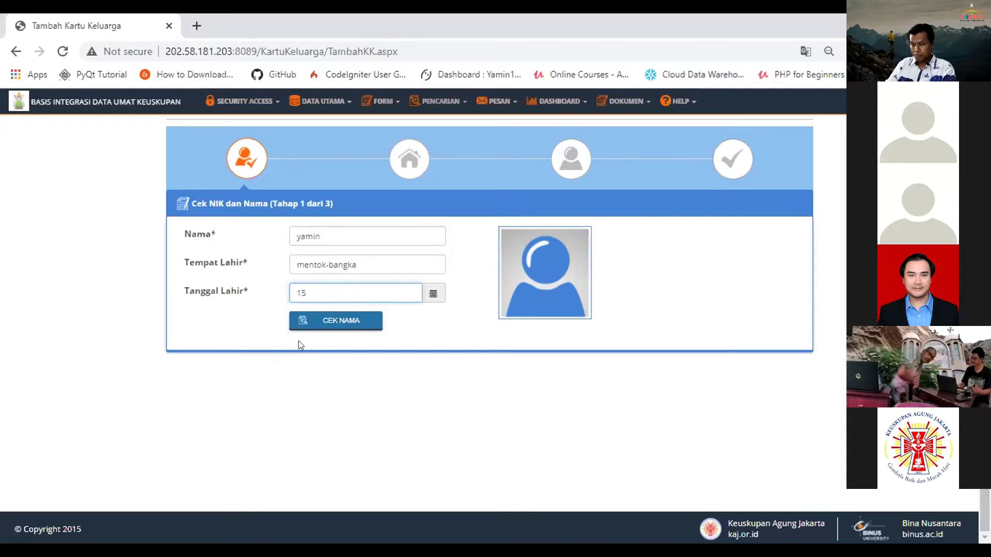
left_click(335, 323)
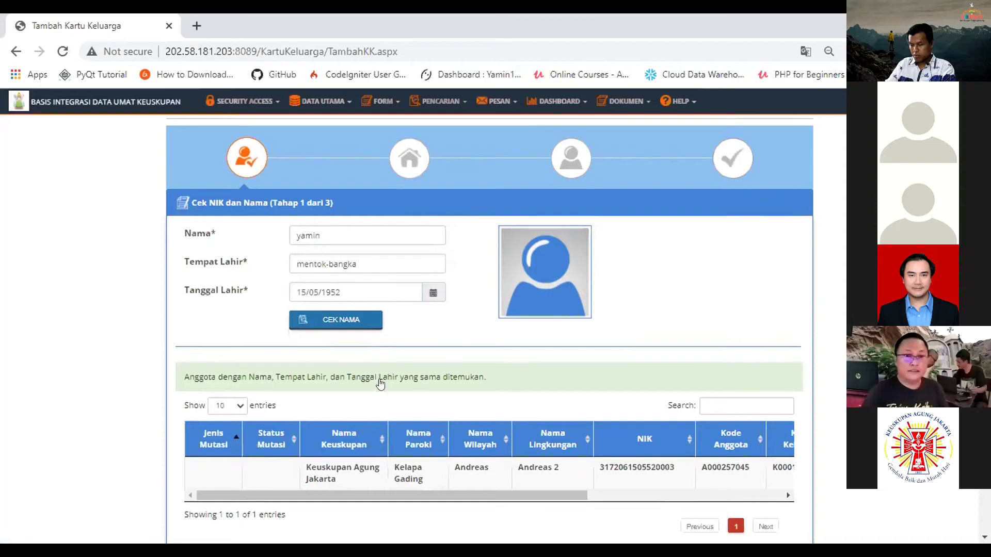
scroll(370, 345, "down", 2)
scroll(368, 356, "down", 3)
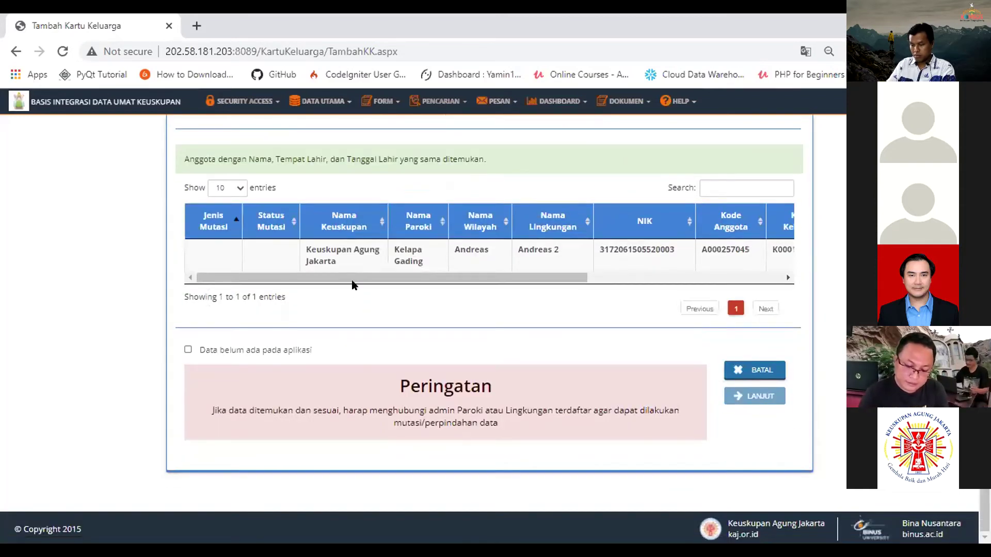
left_click_drag(356, 277, 512, 286)
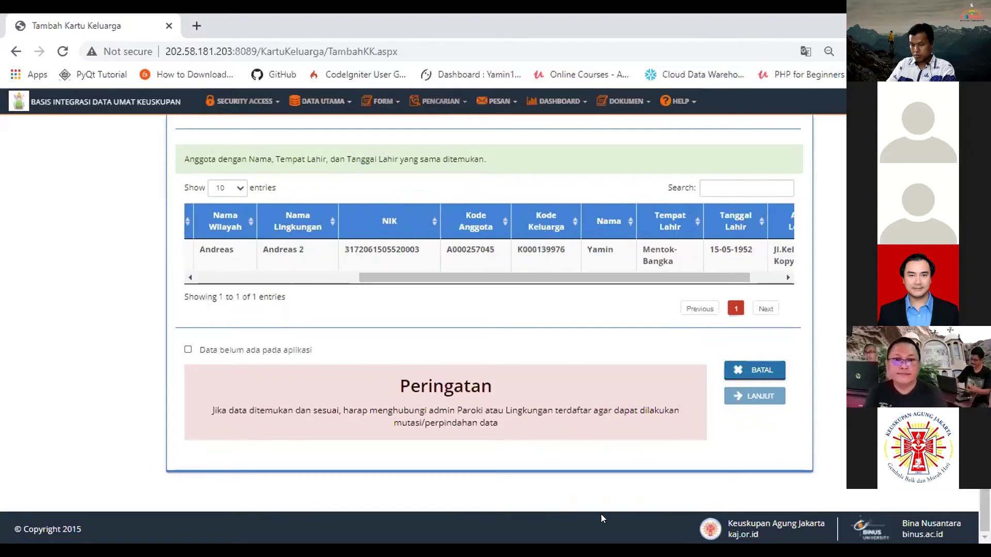
left_click_drag(407, 277, 517, 286)
left_click_drag(449, 285, 237, 316)
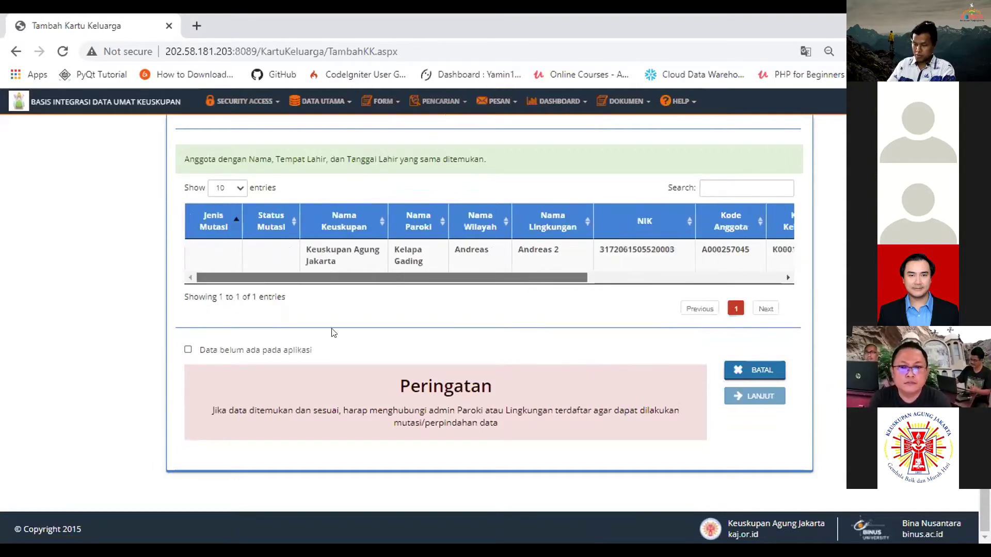
left_click(757, 373)
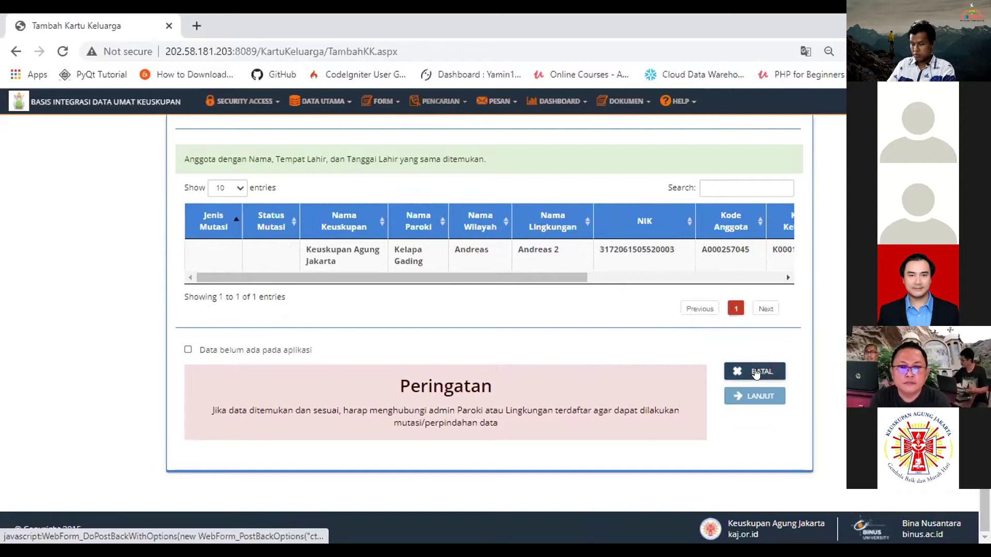
- Cancel the current check, start a KK BARU family card and check NIK 0
left_click(758, 373)
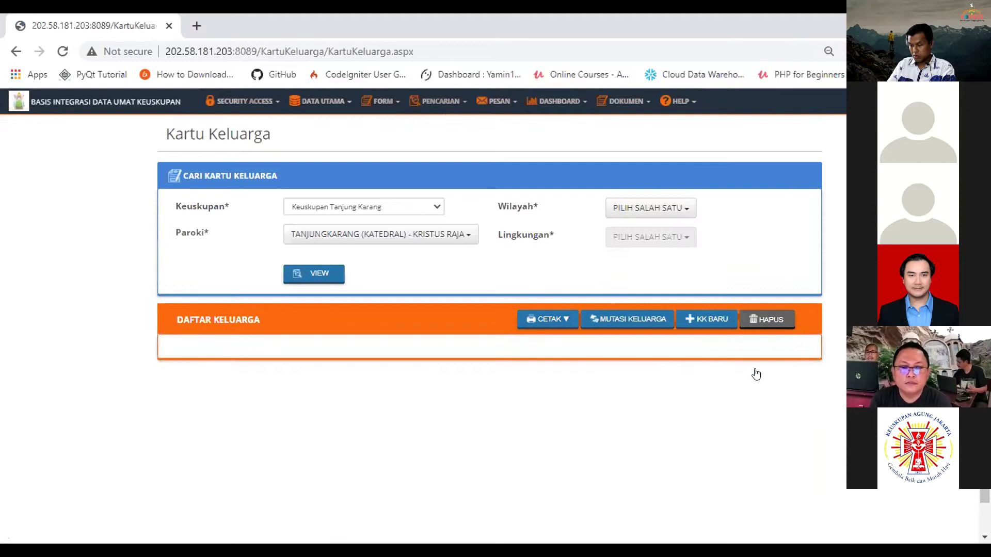
left_click(695, 320)
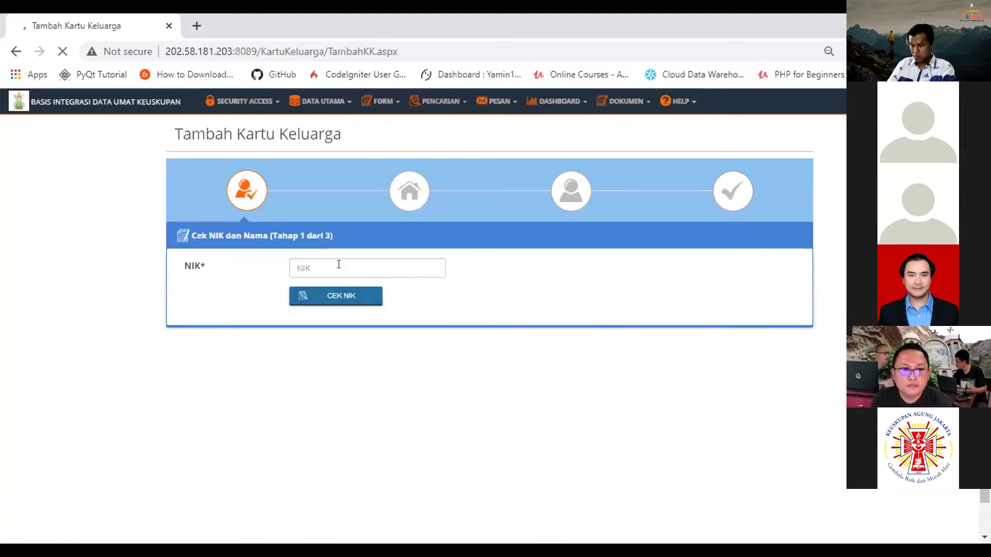
left_click(339, 265)
type("0")
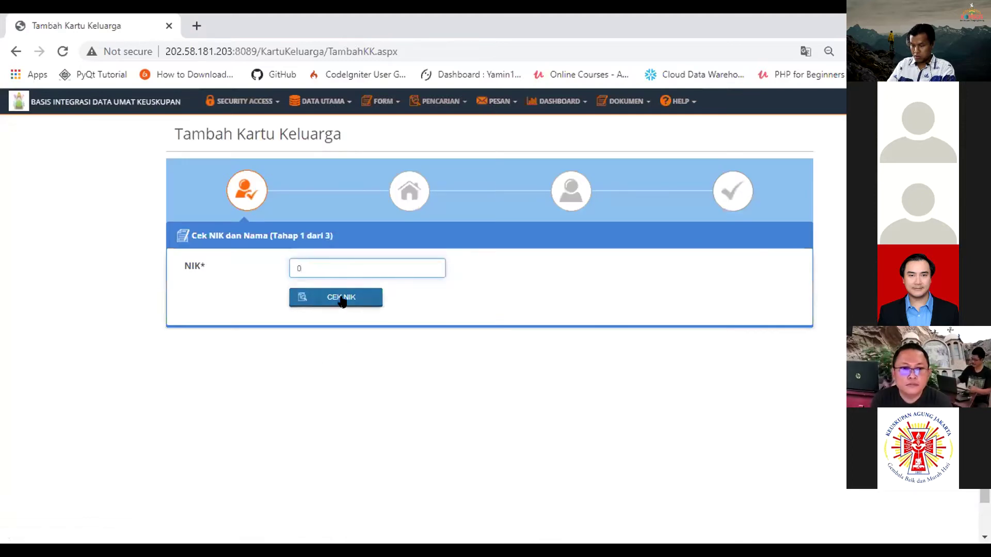
left_click(342, 298)
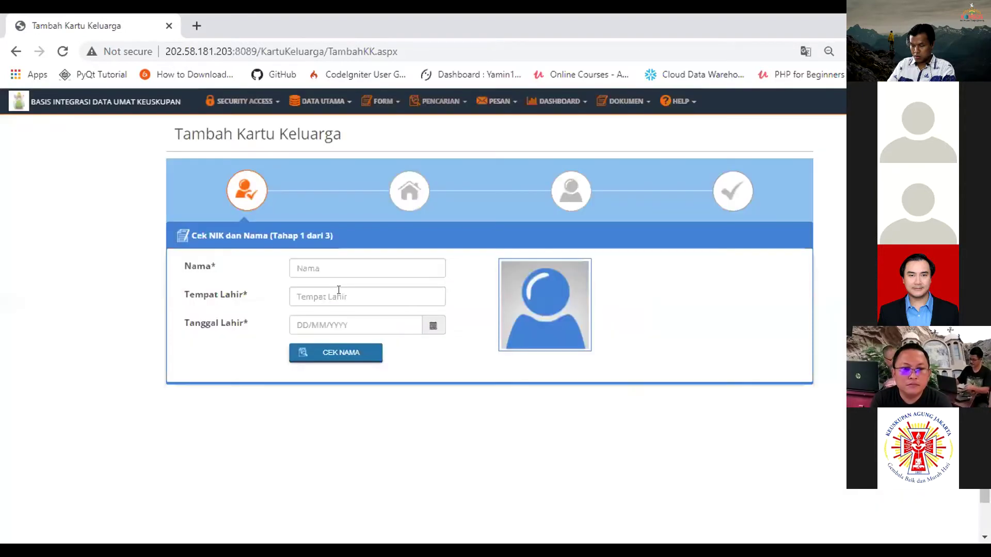
- Enter the head's name, birthplace Tanjungkarang and birth date 01/01/1980, finding no existing match
left_click(346, 265)
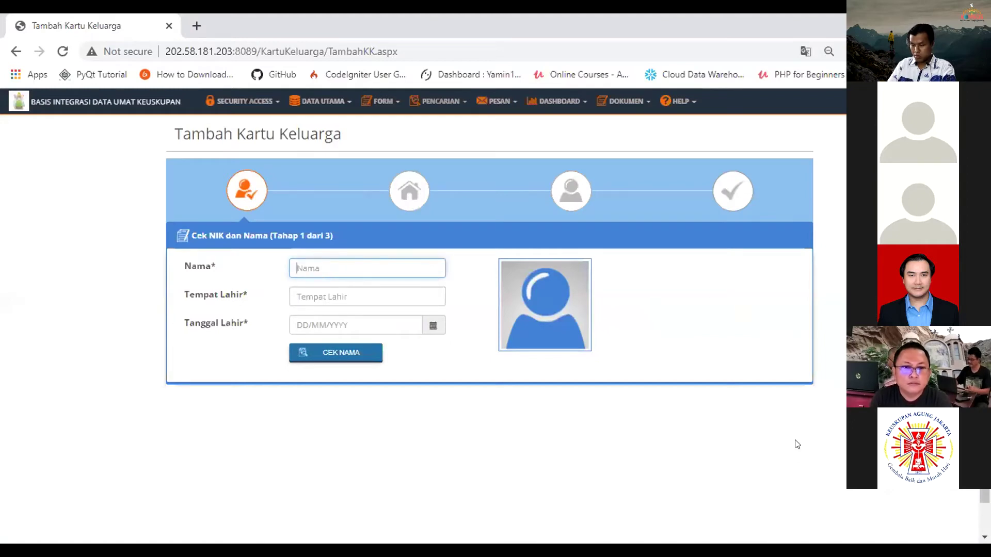
type("Thoma")
key("BackSpace")
key("BackSpace")
key("BackSpace")
key("BackSpace")
key("BackSpace")
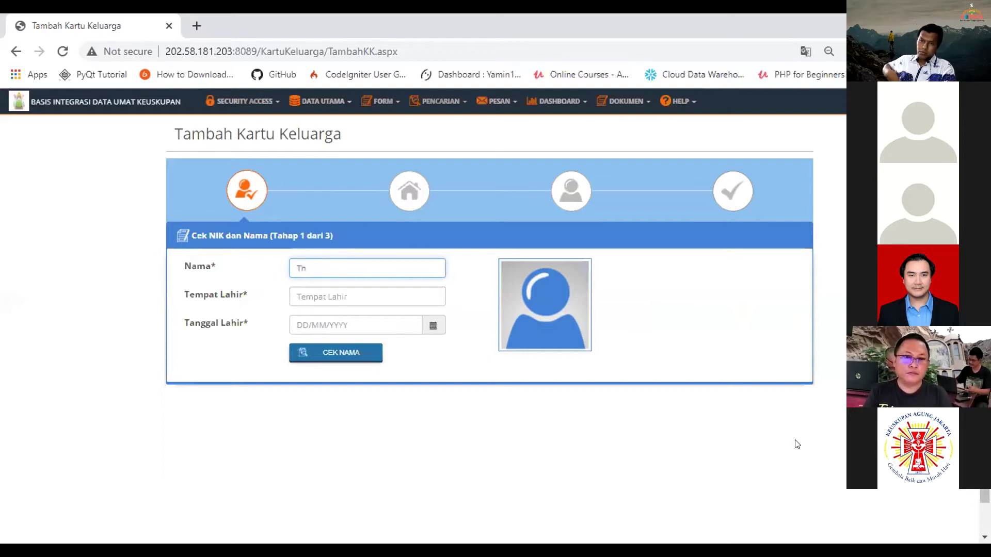
type("Amir")
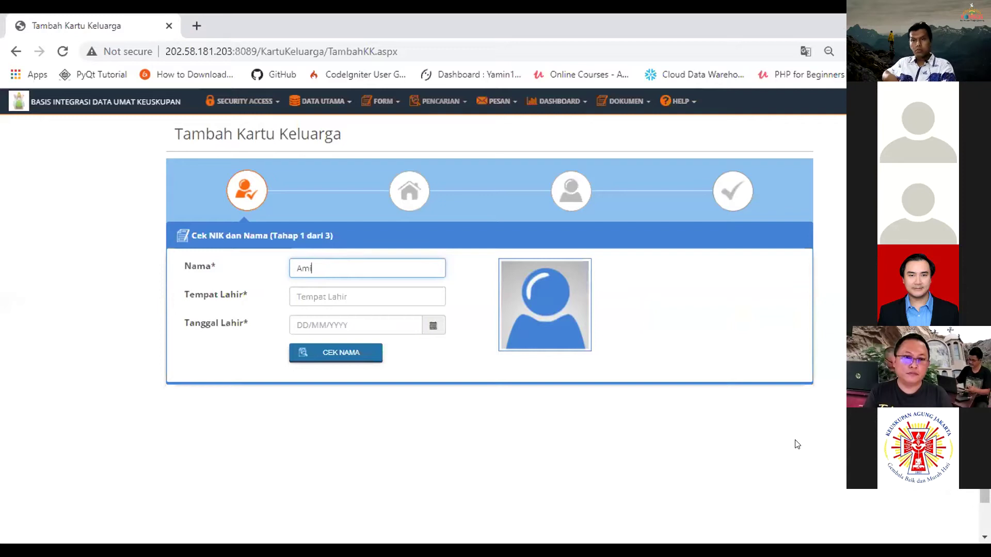
left_click(335, 297)
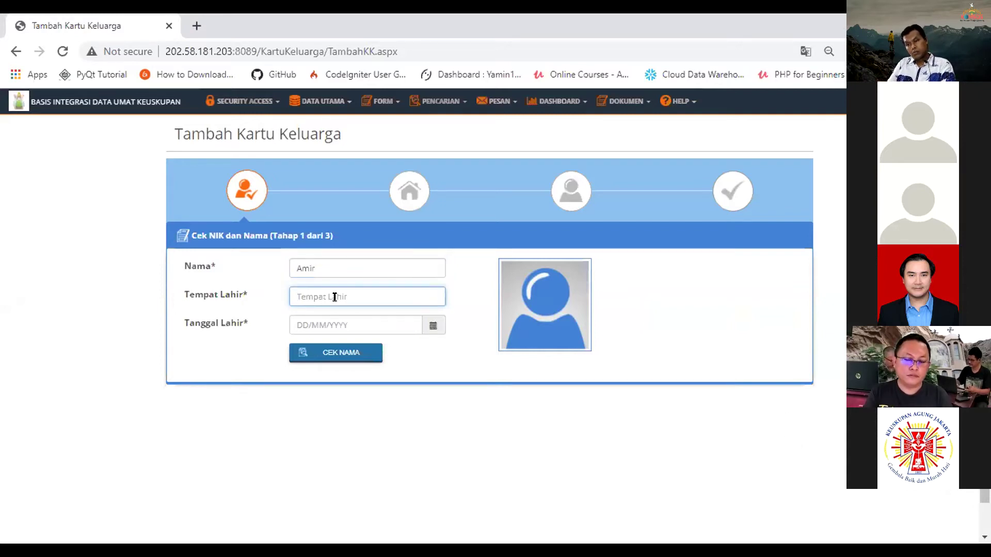
type("T")
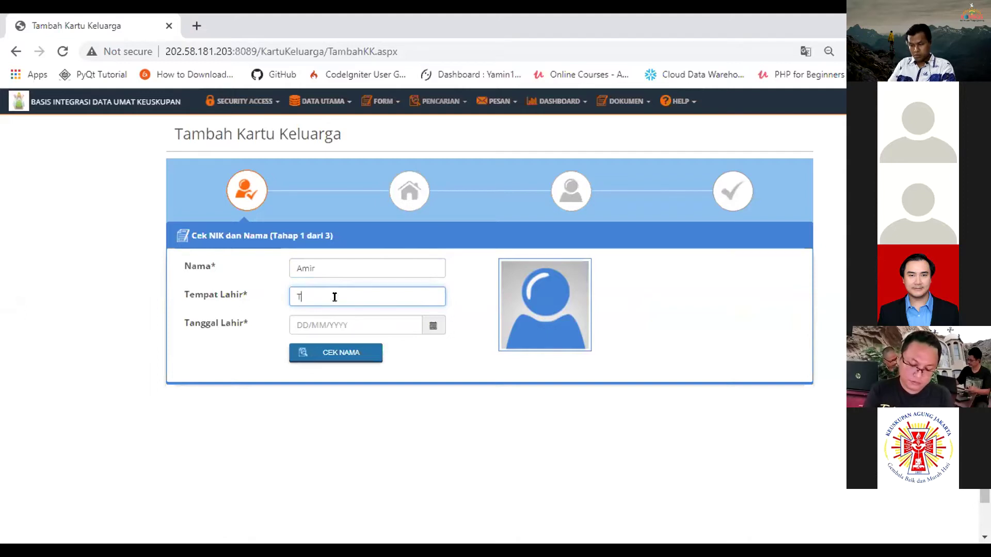
type("anjungkarang")
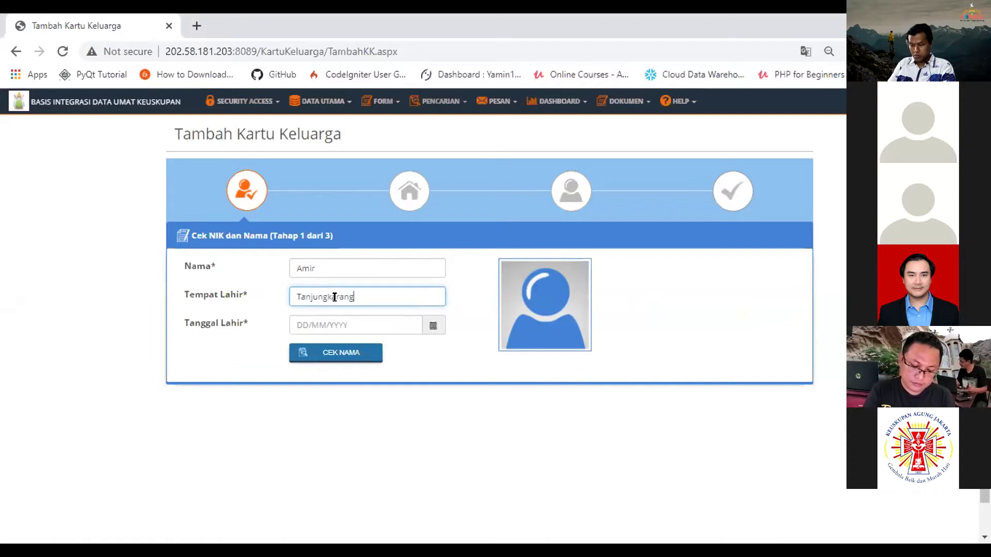
left_click(349, 323)
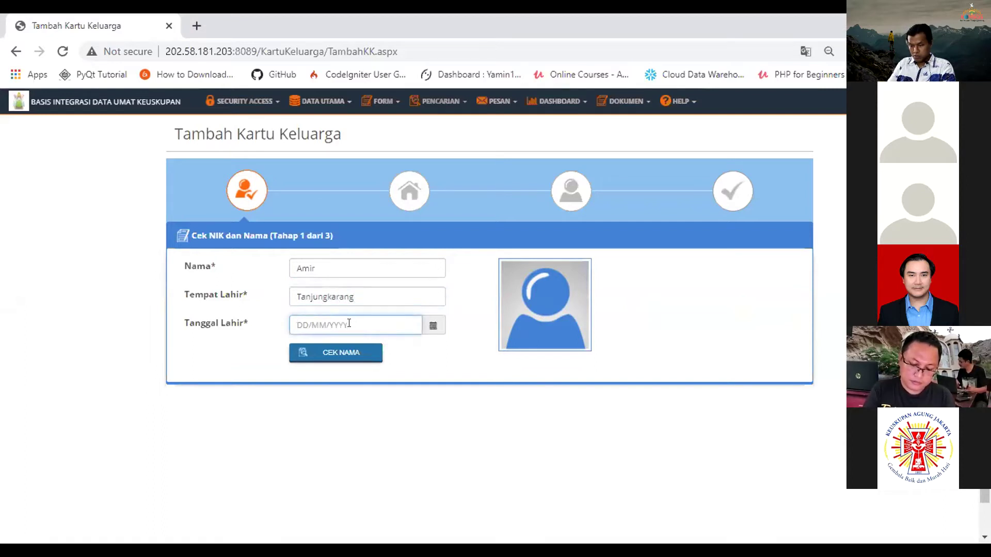
type("01/01")
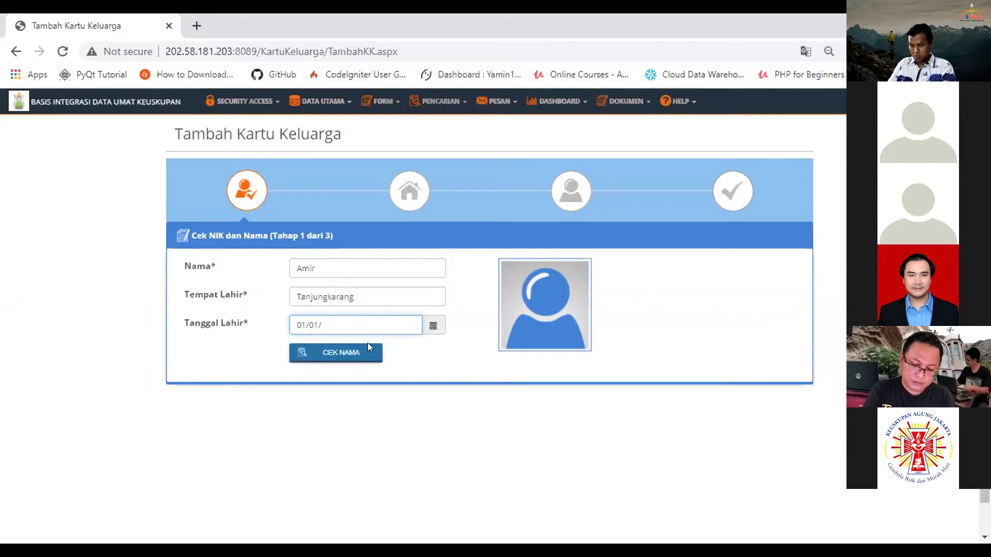
type("/201")
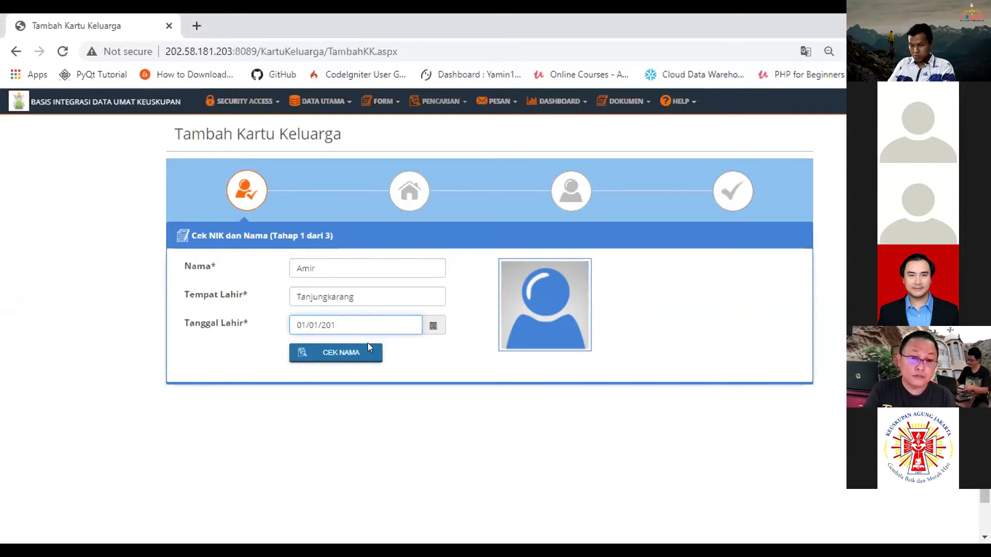
key("BackSpace")
key("BackSpace")
key("BackSpace")
type("1")
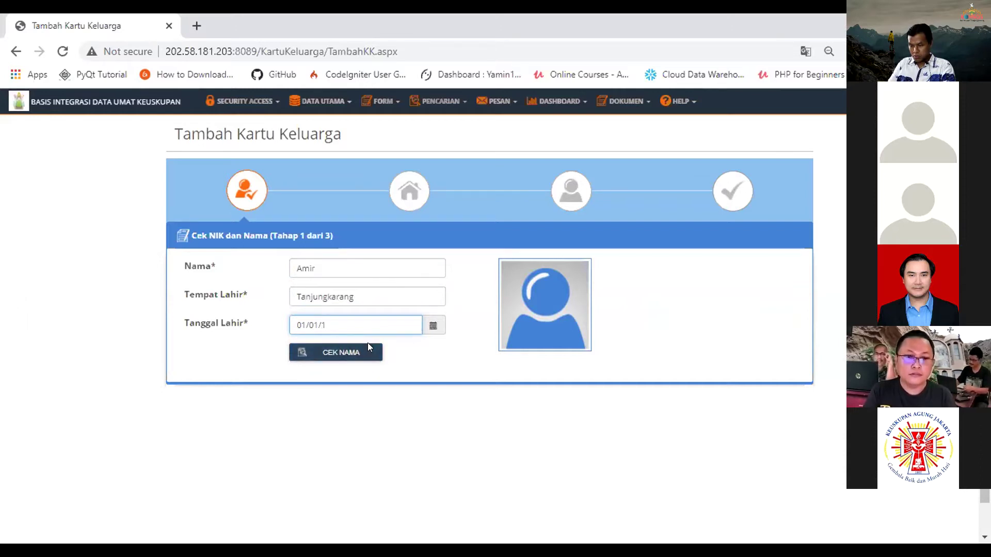
type("980")
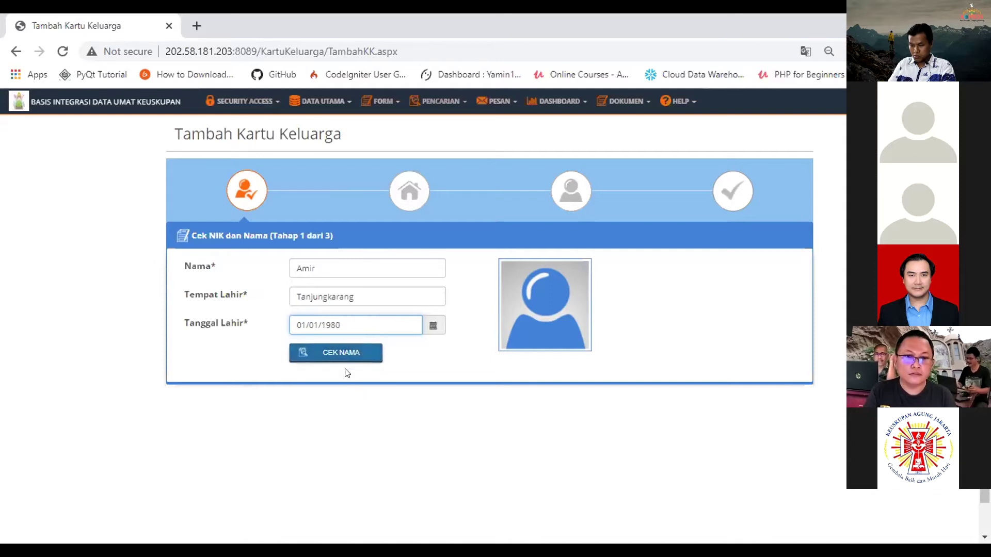
left_click(338, 356)
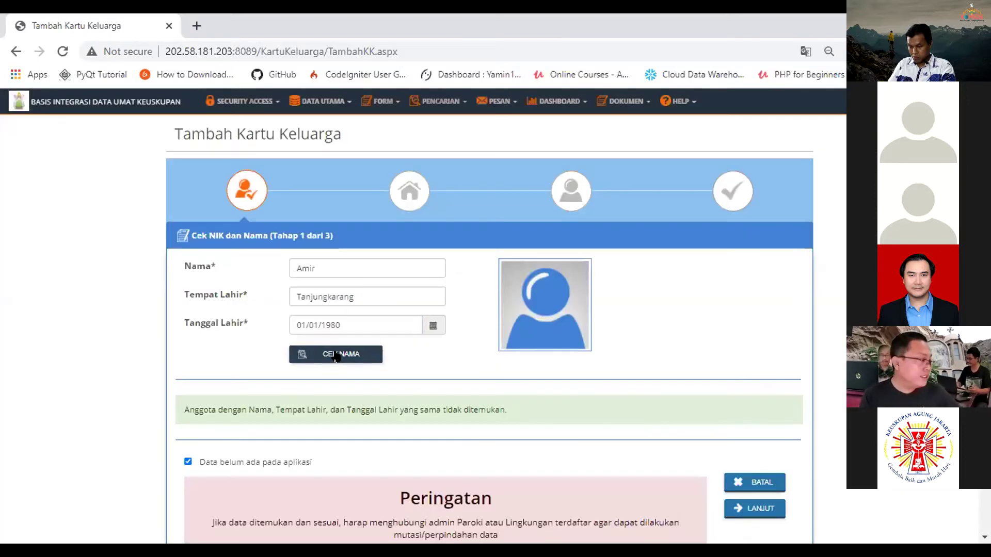
- Continue past the name check to Tahap 2 dari 3 of the family card
scroll(374, 400, "down", 3)
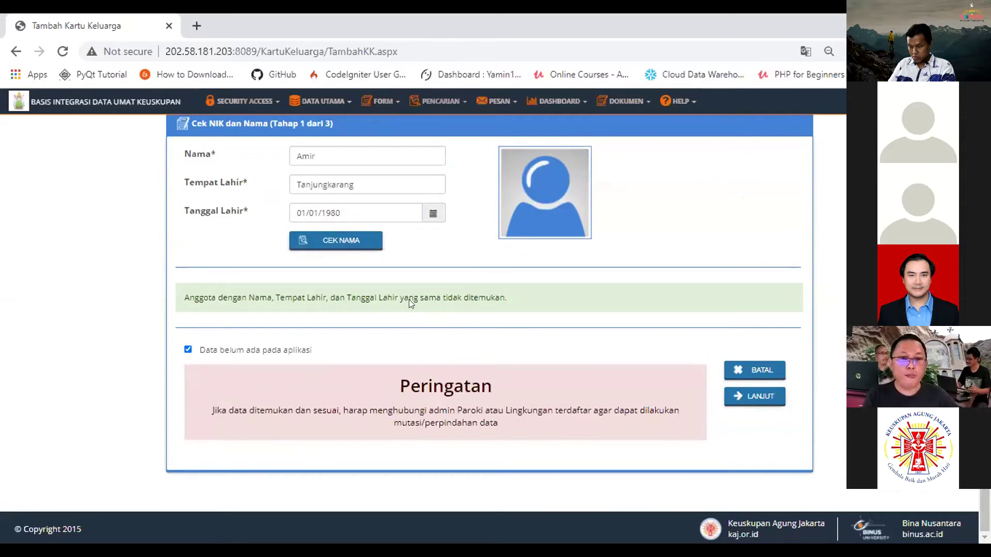
left_click(755, 404)
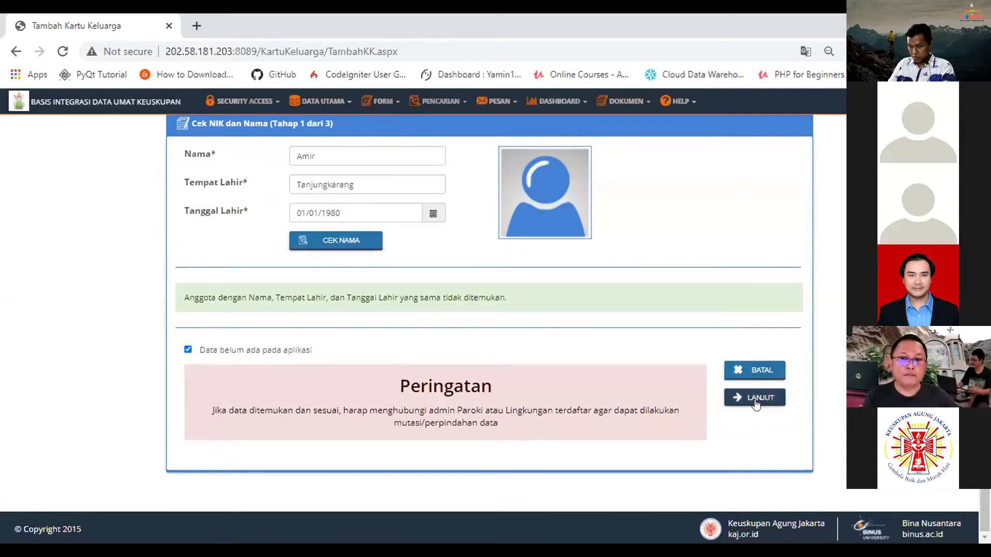
left_click(753, 403)
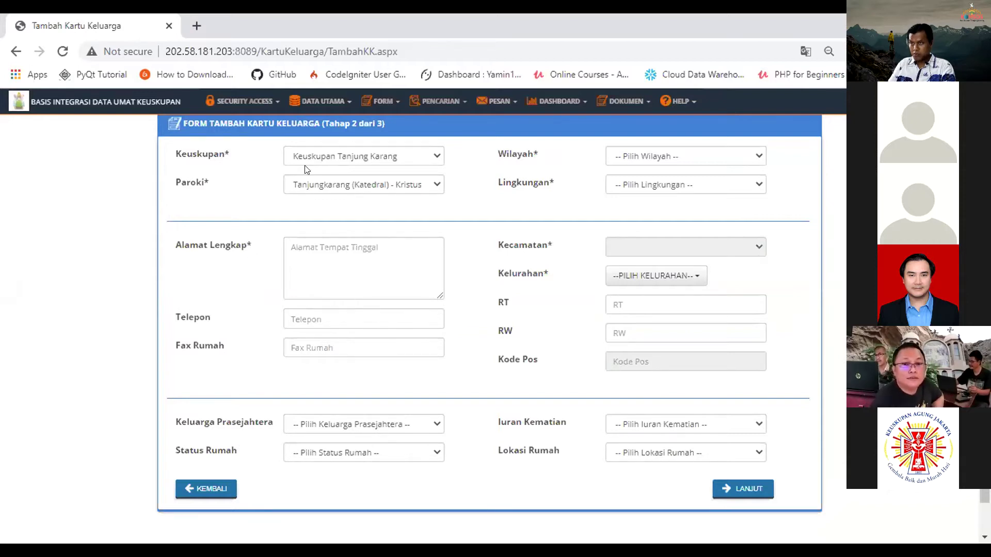
- Keep the preset diocese and parish; choose Wilayah Stasi KRISTUS RAJA - Tanjungkarang and Lingkungan St. Theresia Beringin Raya
left_click(437, 156)
left_click(436, 156)
left_click(432, 183)
left_click(433, 184)
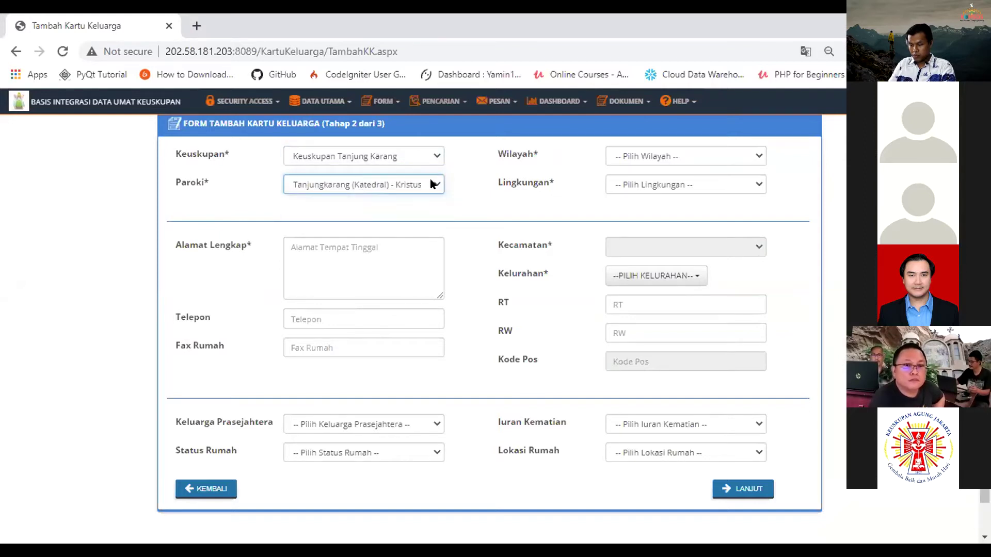
left_click(750, 159)
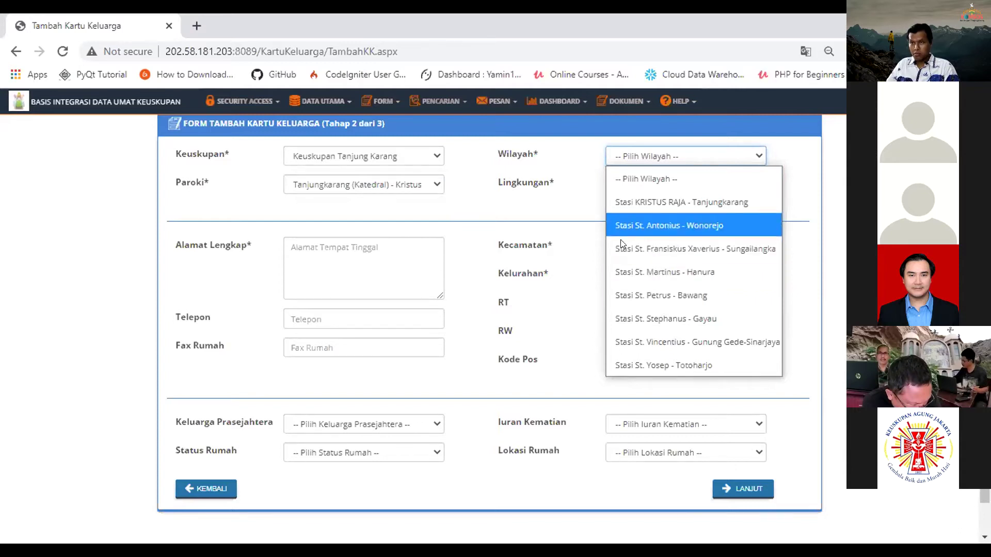
left_click(629, 203)
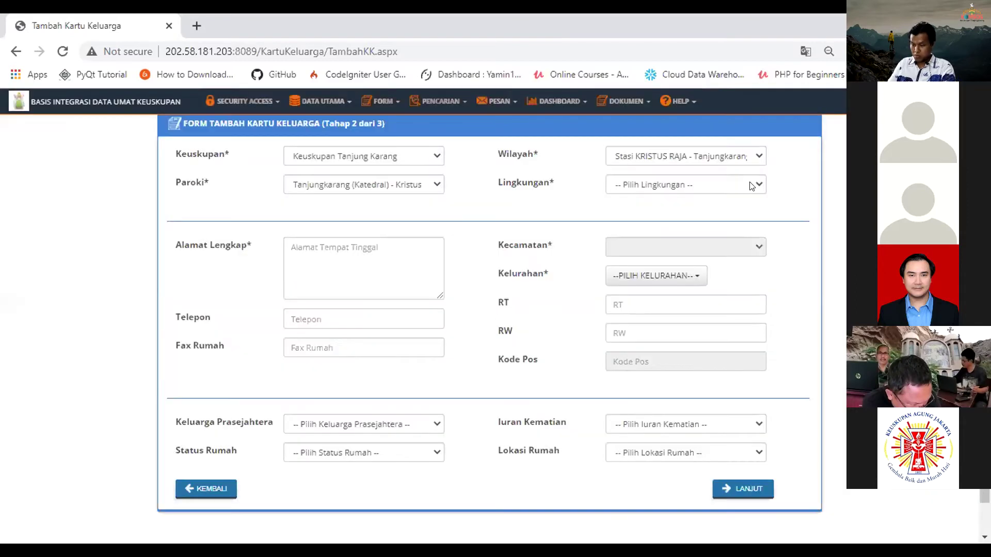
left_click(751, 186)
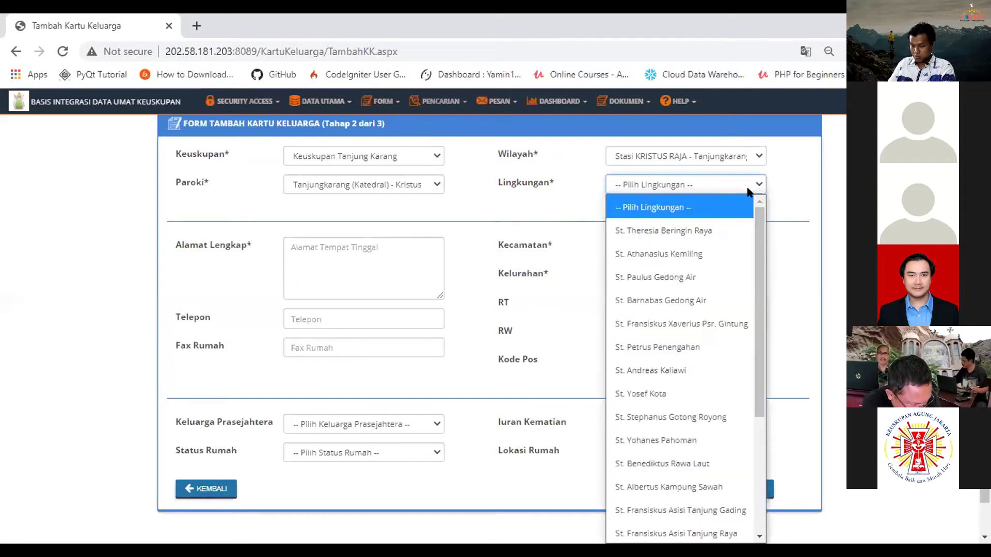
left_click(636, 234)
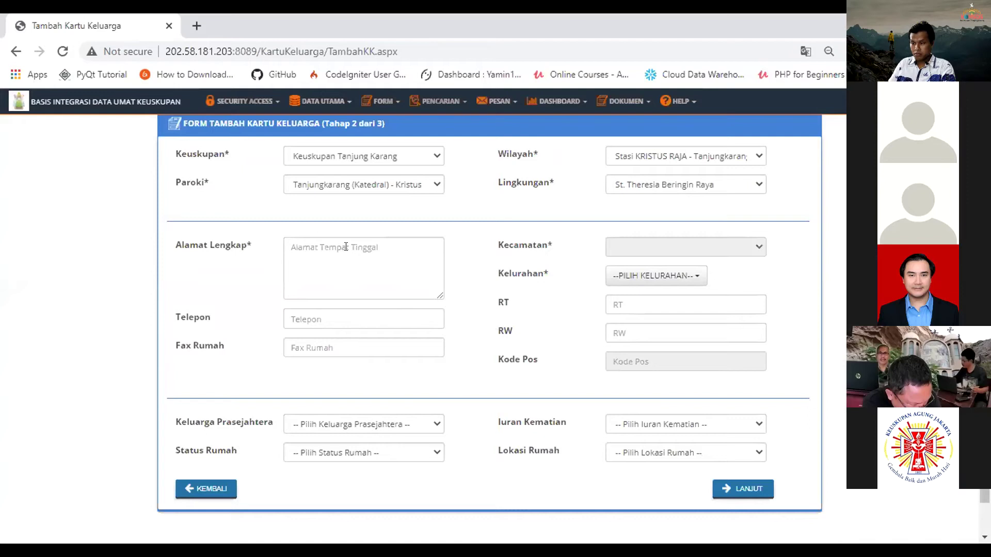
- Fill in the family address and phone number, and choose Kelurahan Beringinraya so Kecamatan becomes Kemiling
left_click(346, 247)
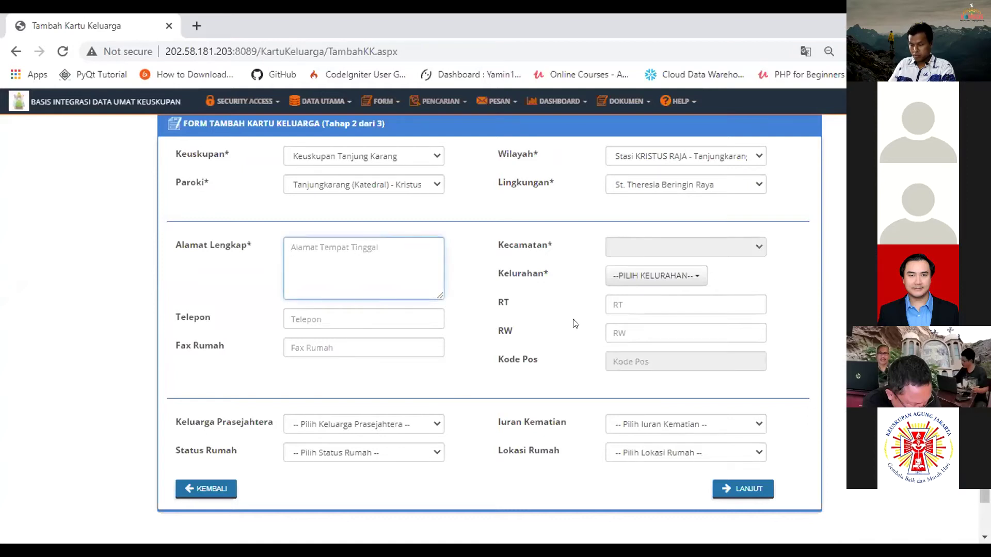
type("JL.")
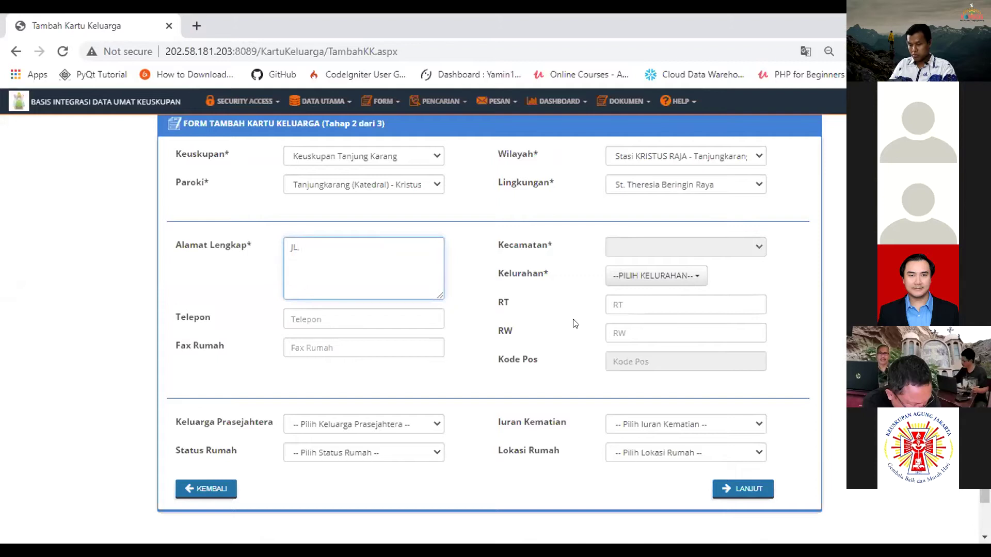
type("  hksdbkjbcbcbcb")
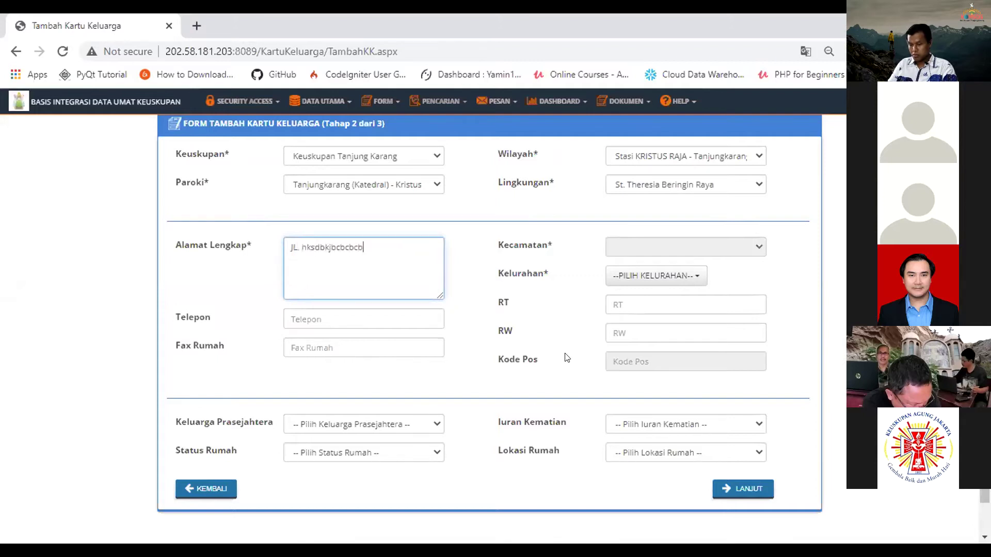
left_click(396, 315)
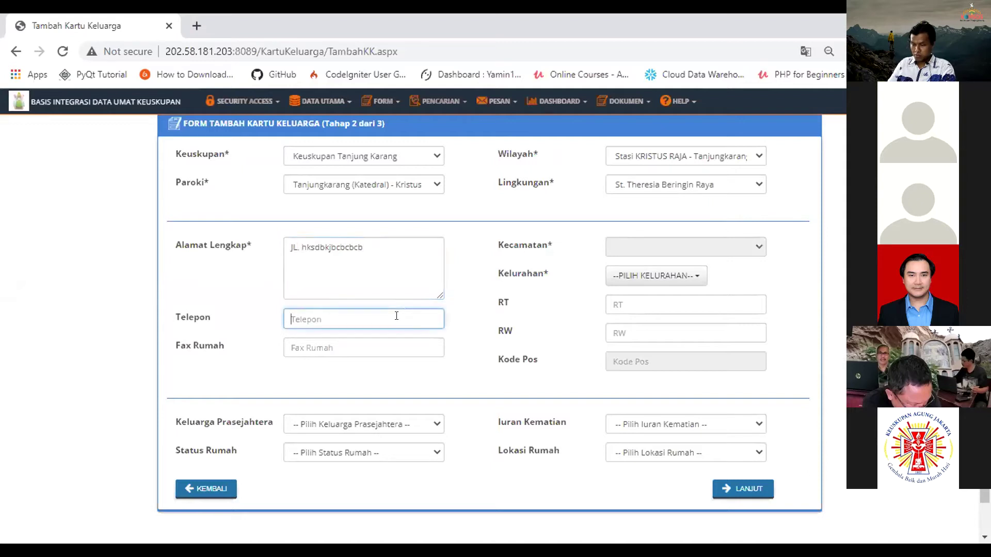
type("0721")
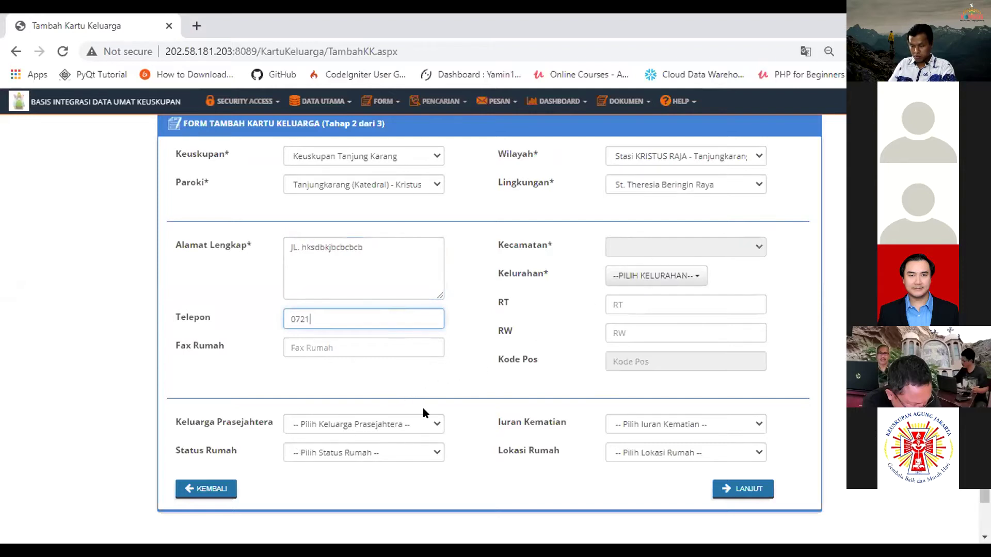
left_click(692, 276)
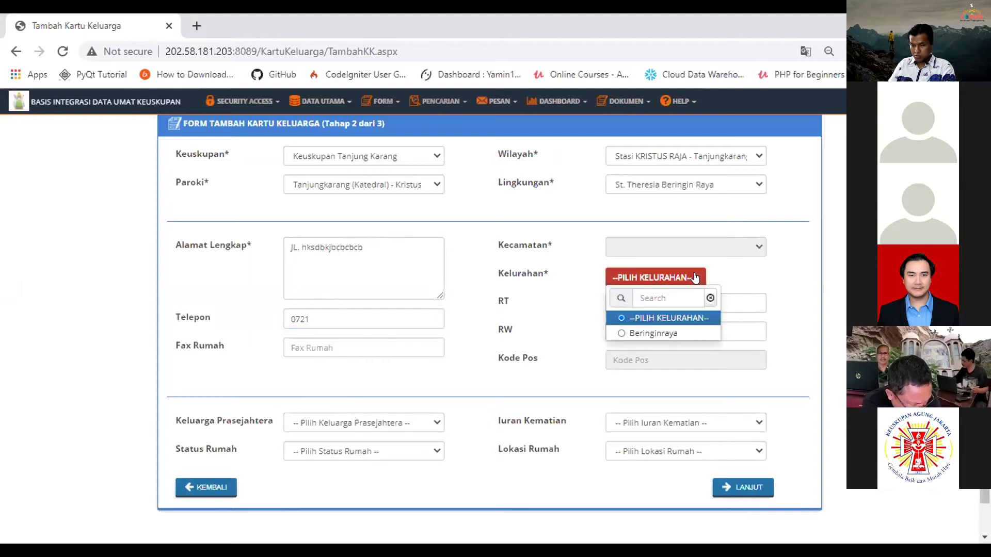
left_click(621, 334)
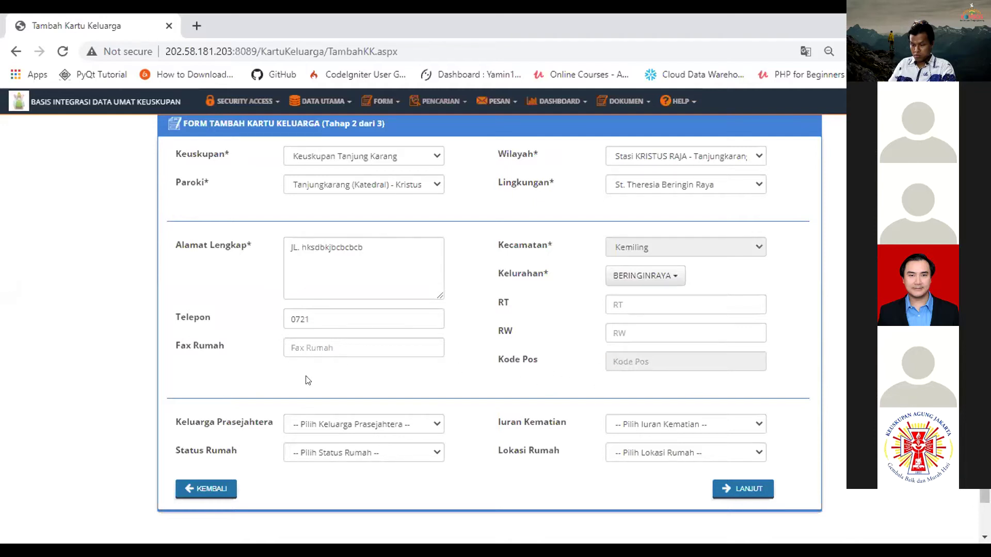
- Set Keluarga Prasejahtera to Tidak and Status Rumah to Sewa/Kontrak
scroll(366, 381, "down", 1)
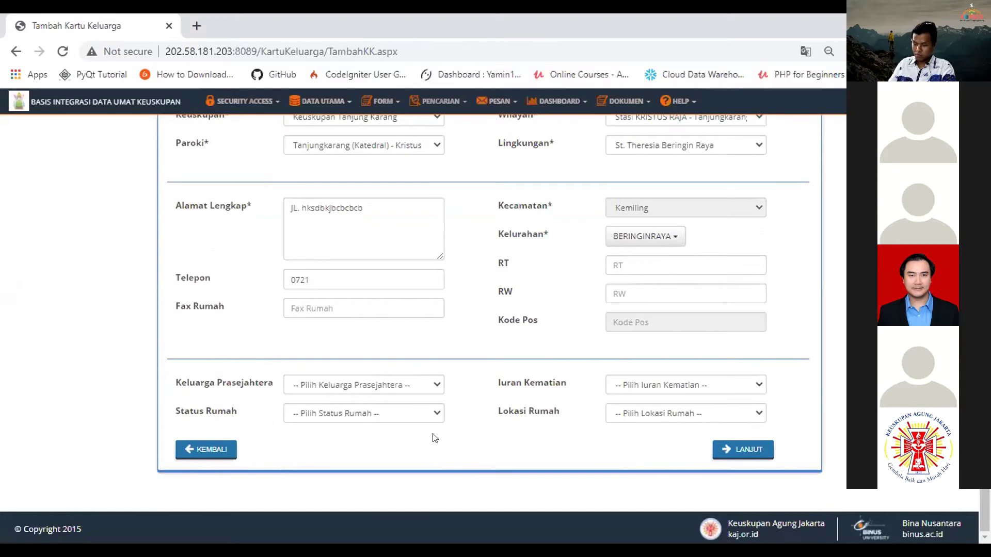
left_click(435, 385)
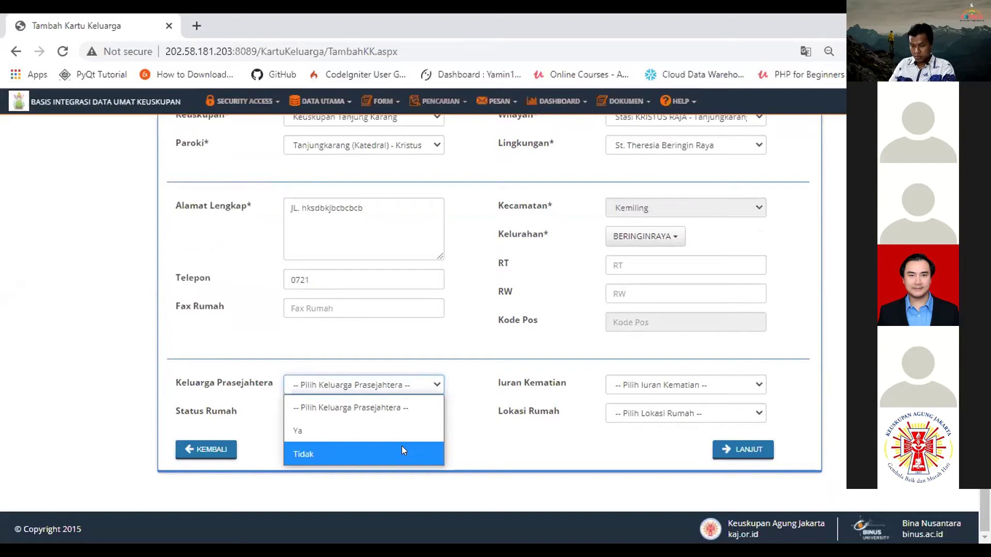
left_click(403, 450)
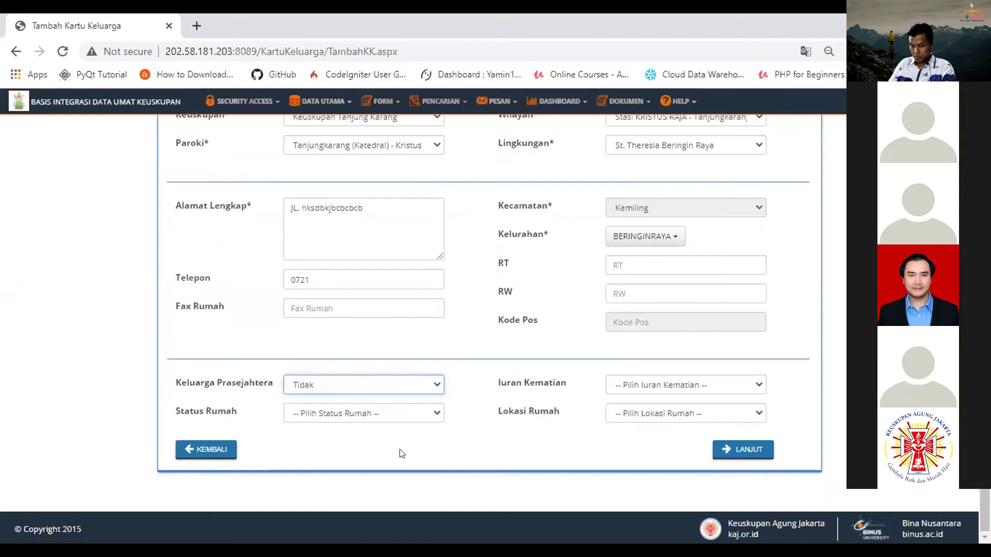
left_click(435, 415)
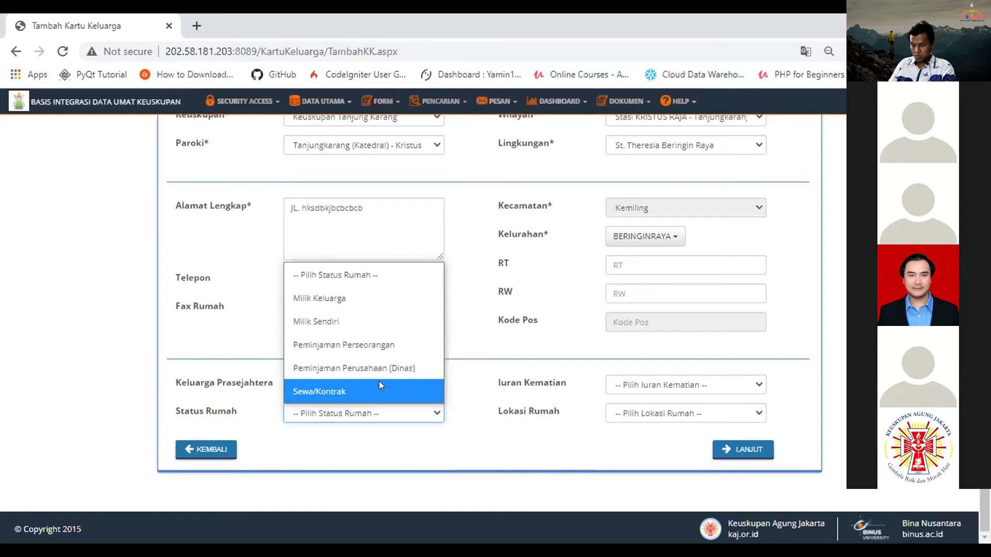
left_click(380, 387)
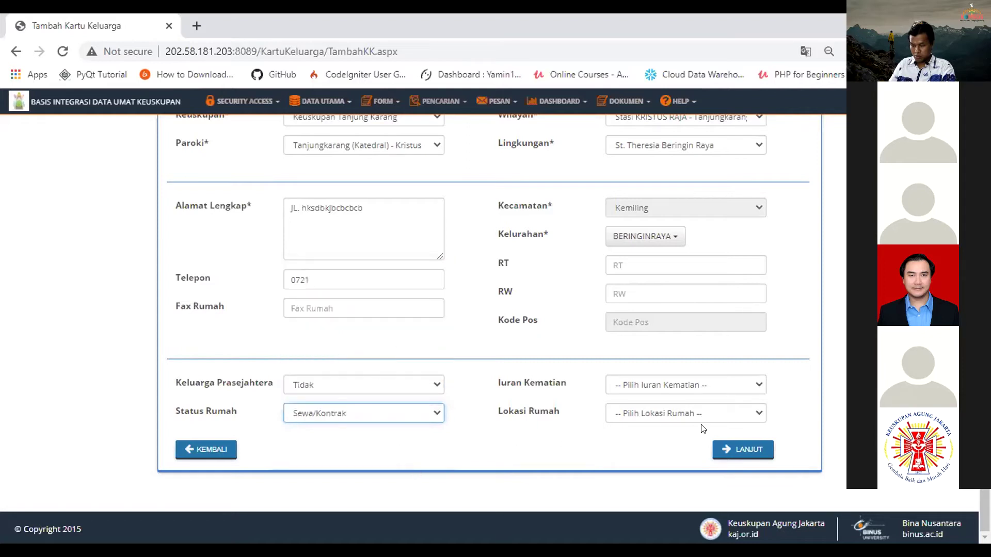
- Set Iuran Kematian to Ya and Lokasi Rumah to Kampung/Desa, then continue to step 3
left_click(751, 385)
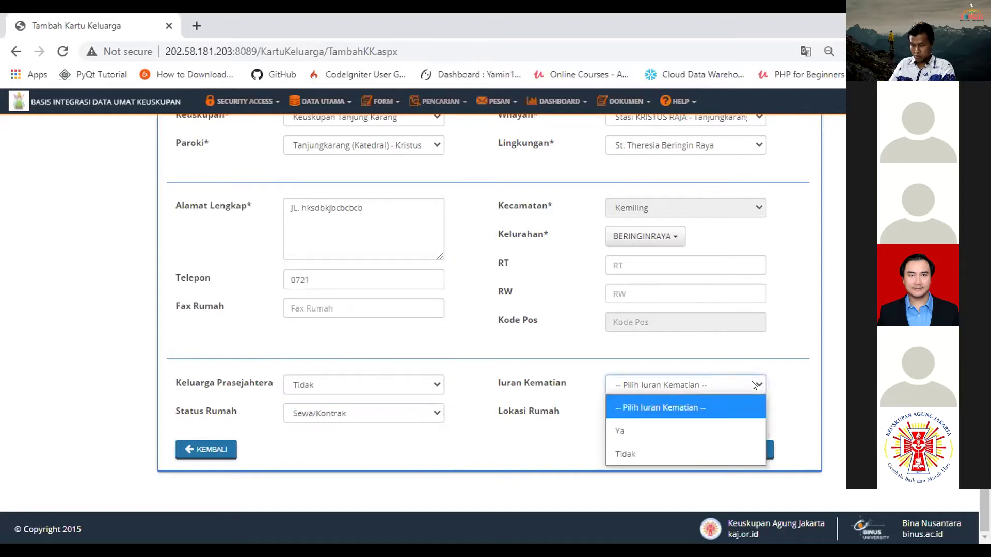
left_click(688, 435)
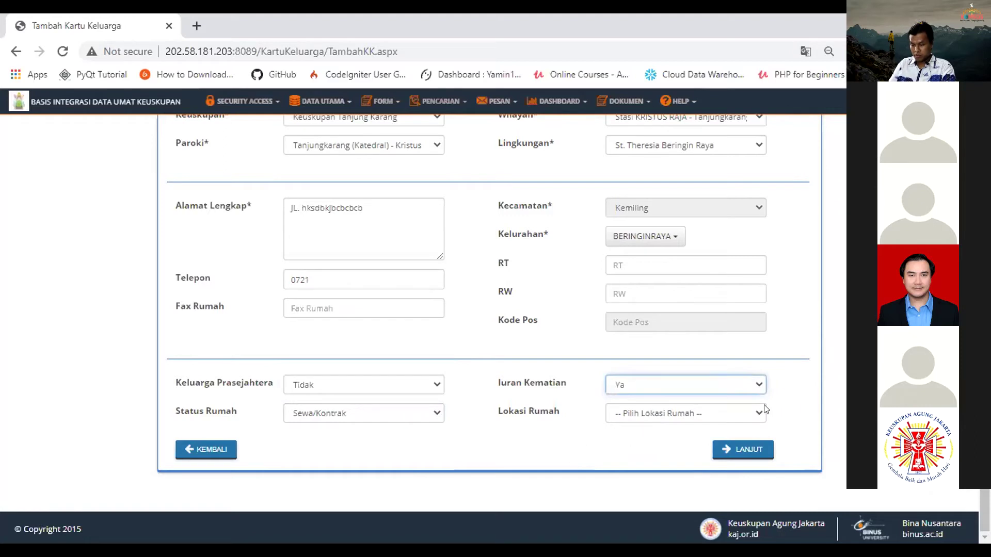
left_click(759, 388)
left_click(758, 388)
left_click(754, 414)
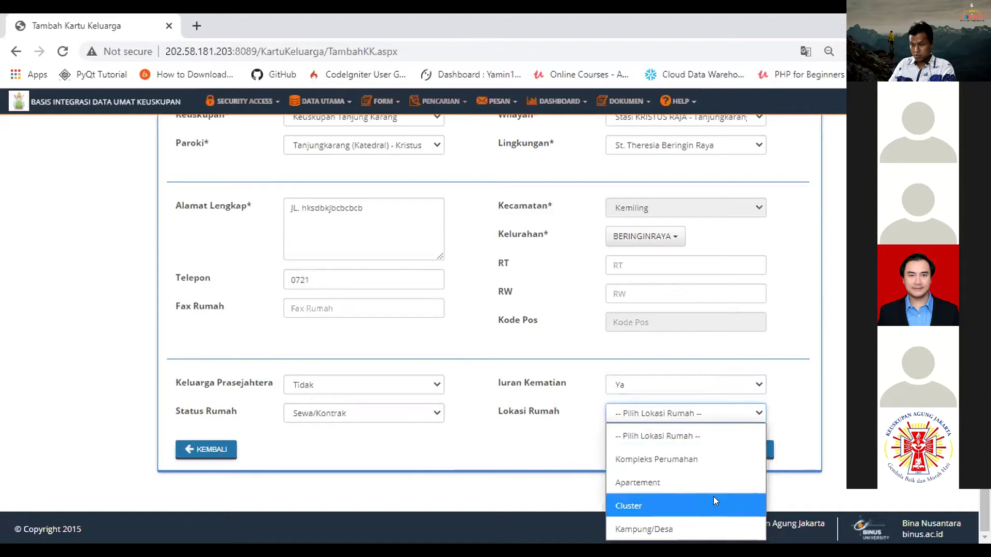
left_click(714, 530)
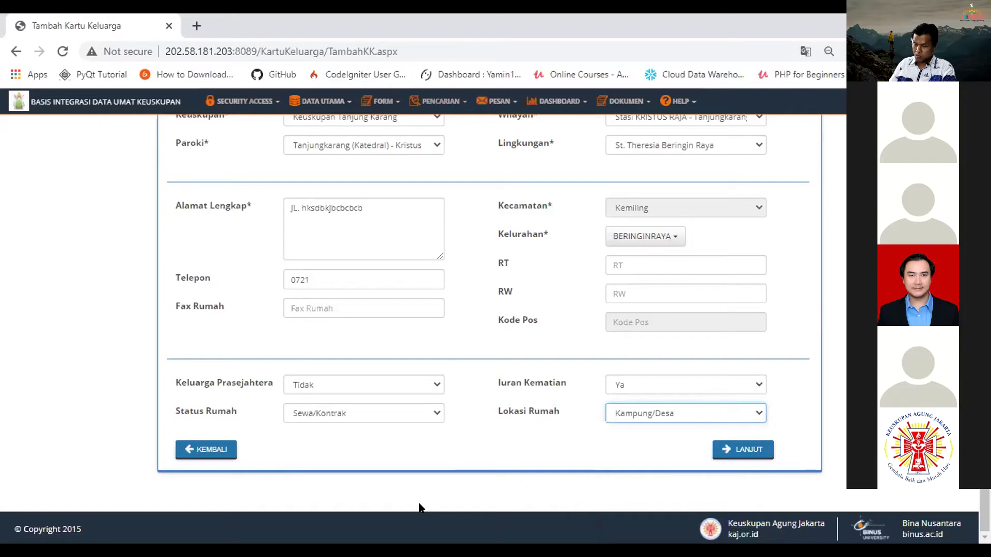
key("Return")
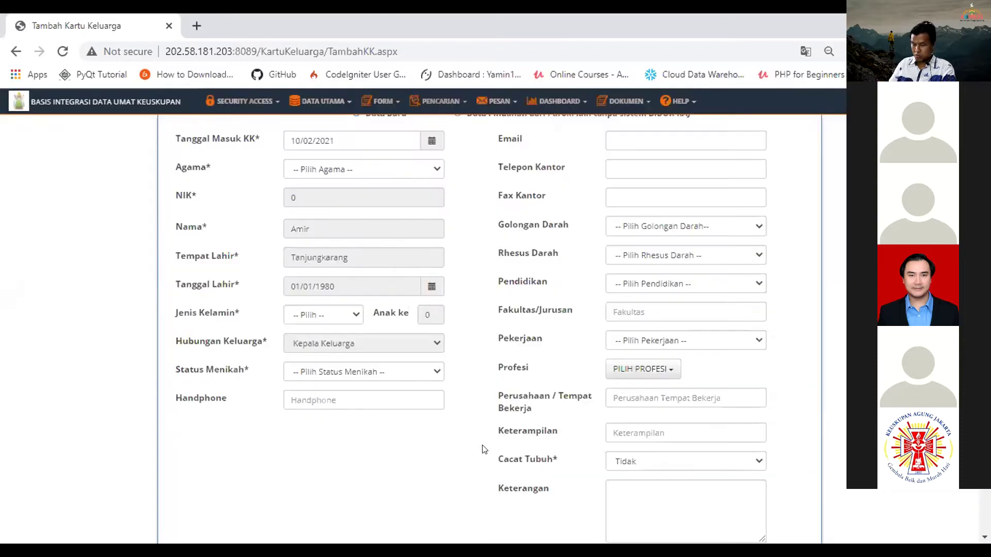
- Choose Katolik as the family head's Agama in the Tahap 3 member form
scroll(469, 420, "up", 3)
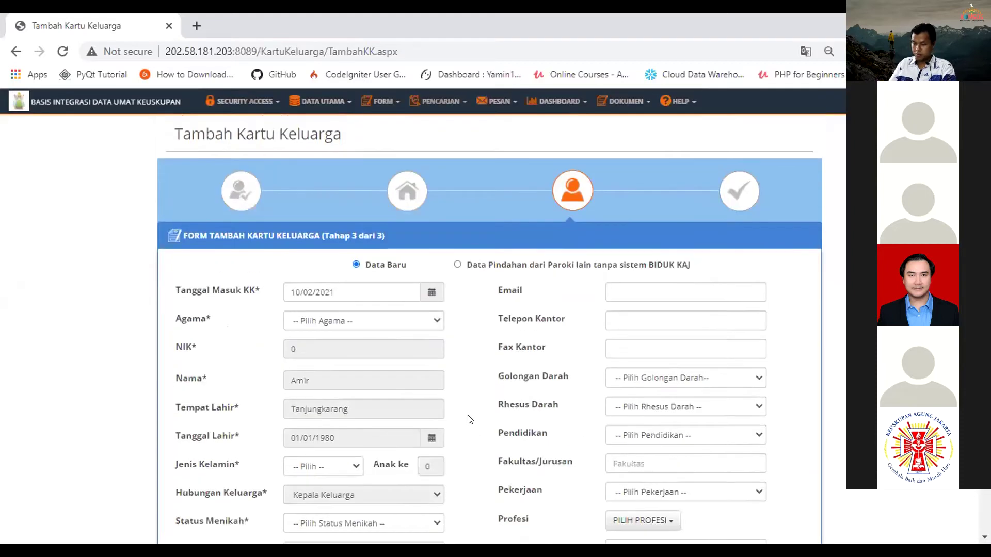
scroll(500, 405, "down", 2)
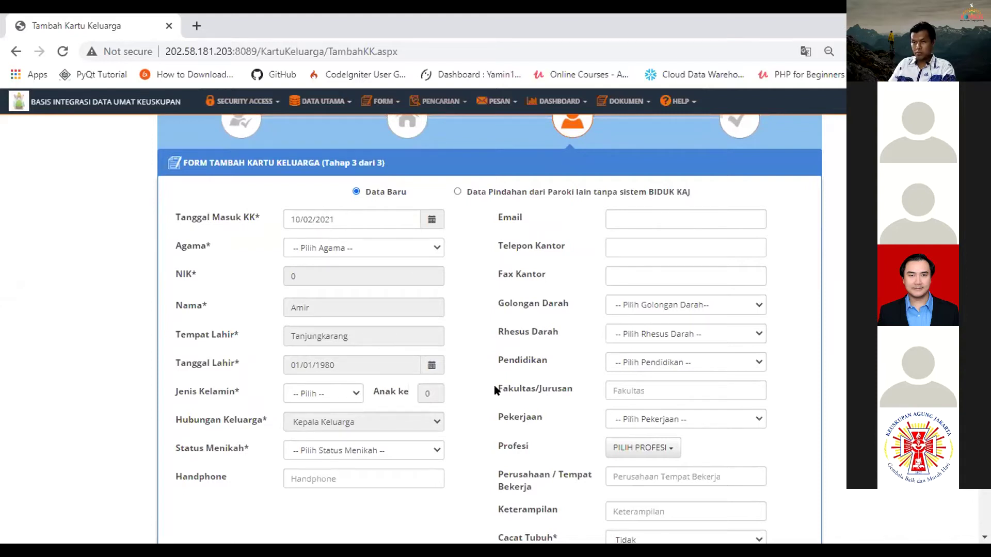
scroll(494, 384, "down", 1)
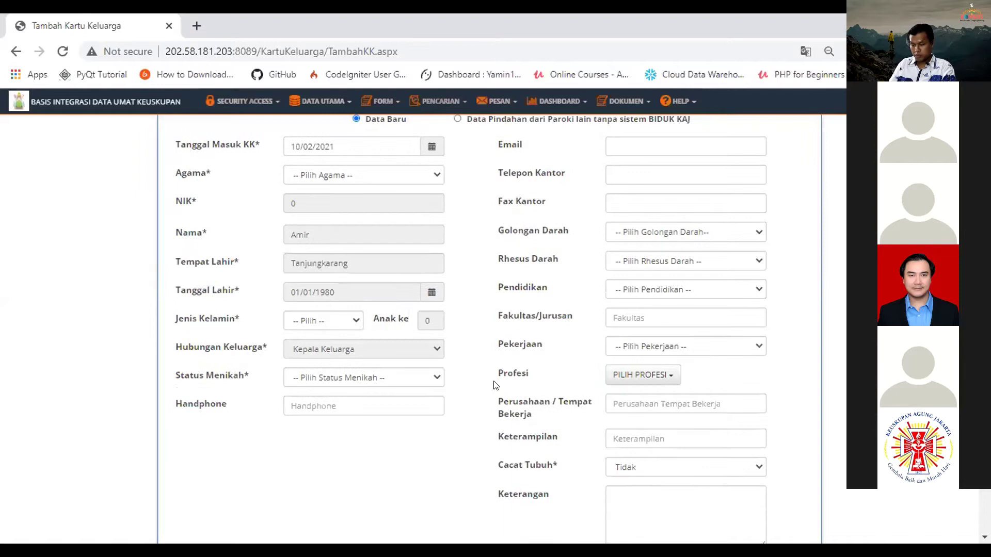
left_click(436, 176)
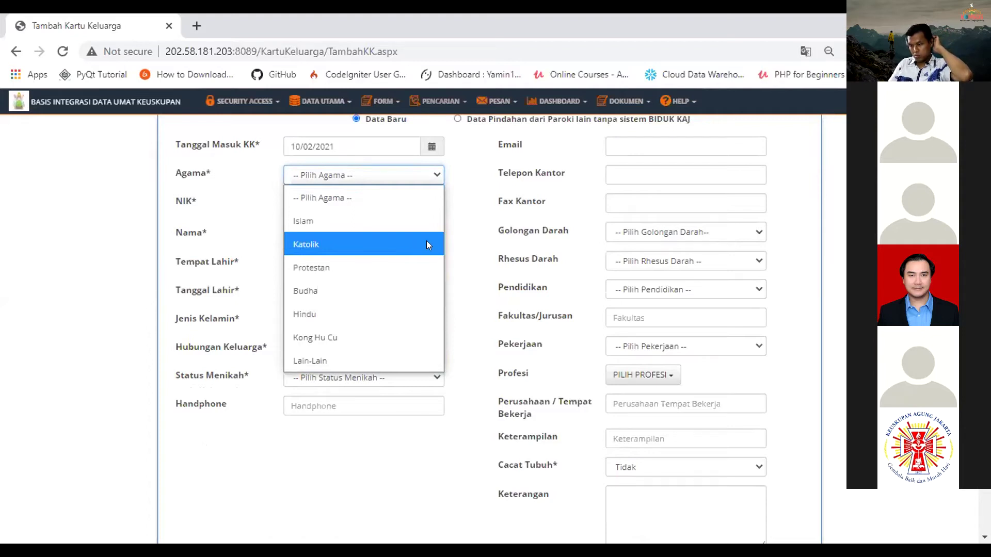
left_click(398, 243)
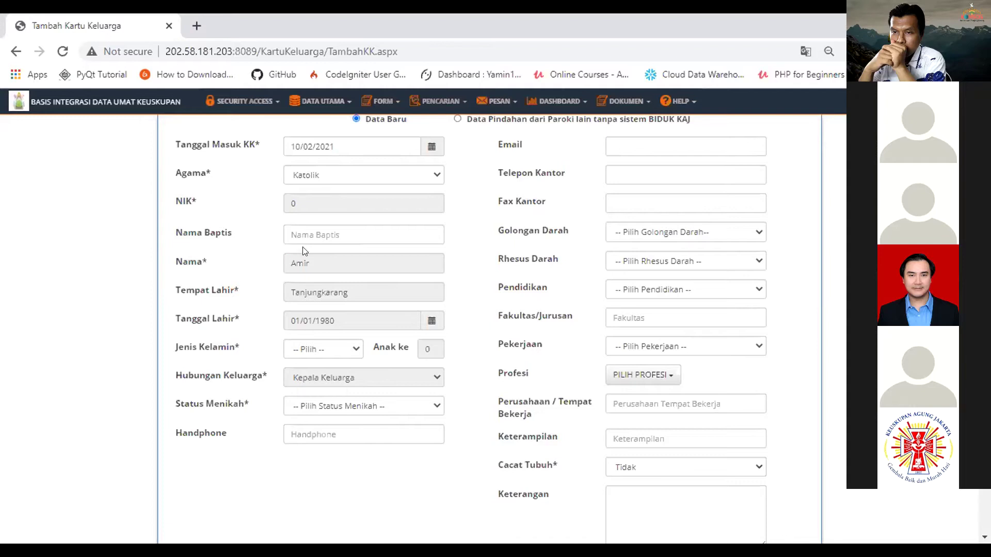
- Enter the family head's baptismal name, gender Laki-Laki and marital status Menikah
key("Tab")
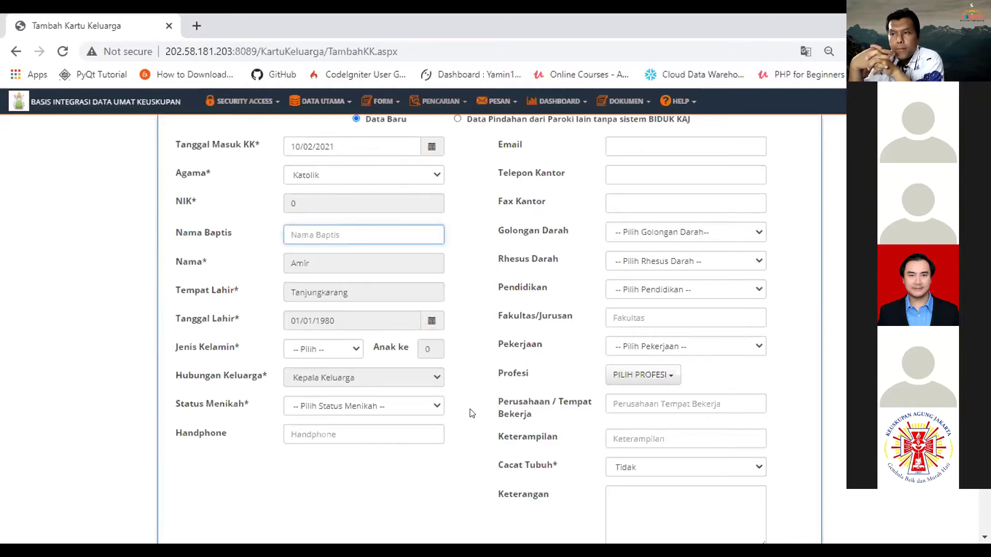
type("Thomas")
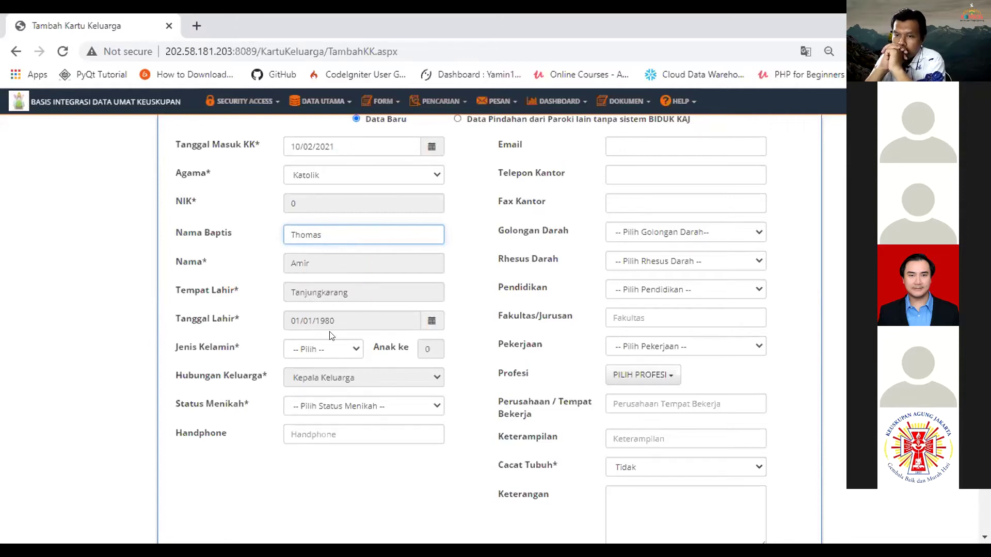
left_click(355, 350)
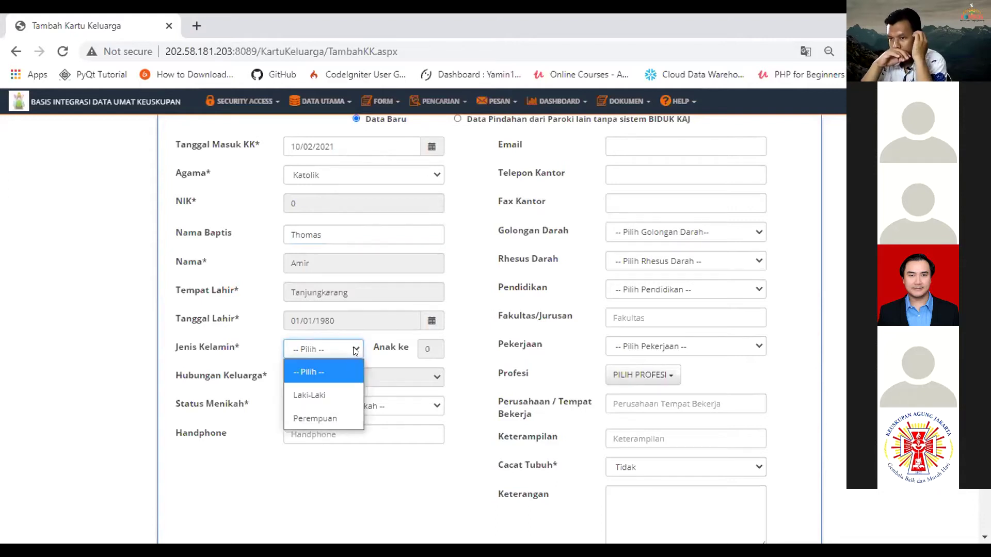
left_click(333, 396)
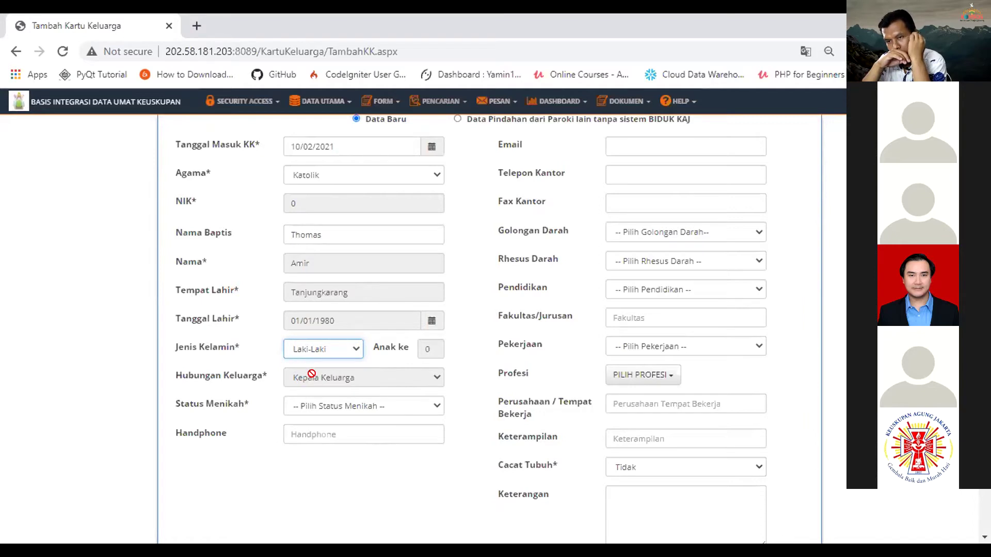
left_click(438, 407)
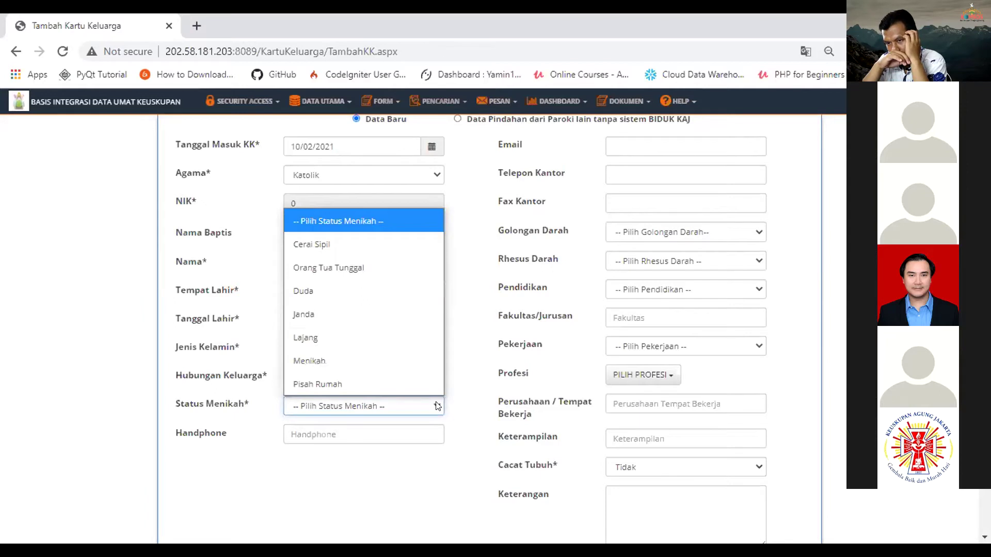
left_click(398, 362)
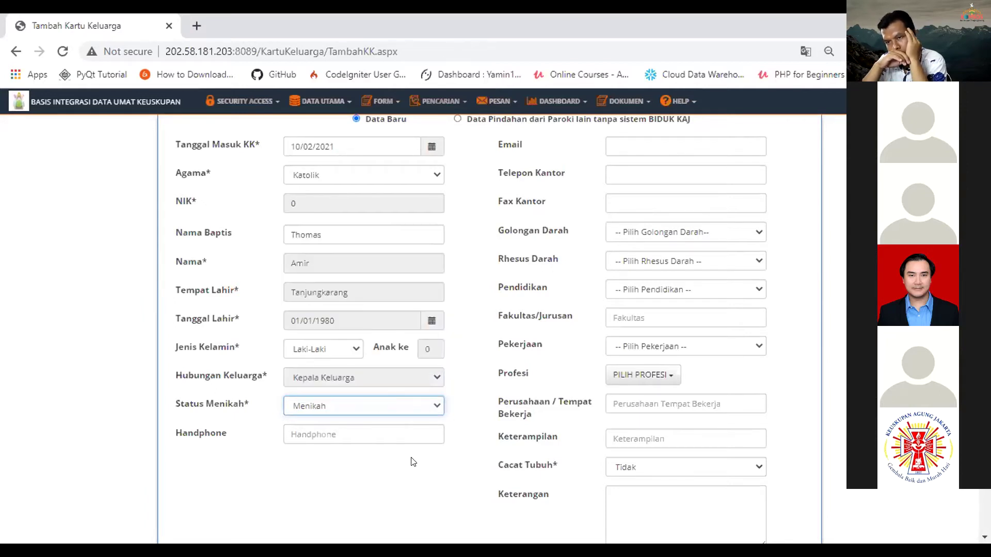
left_click(437, 406)
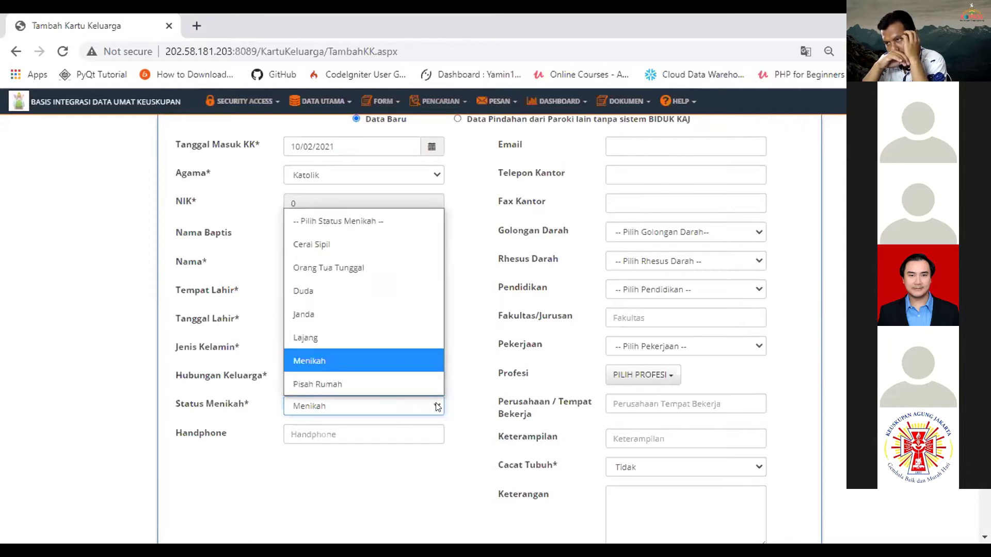
left_click(437, 406)
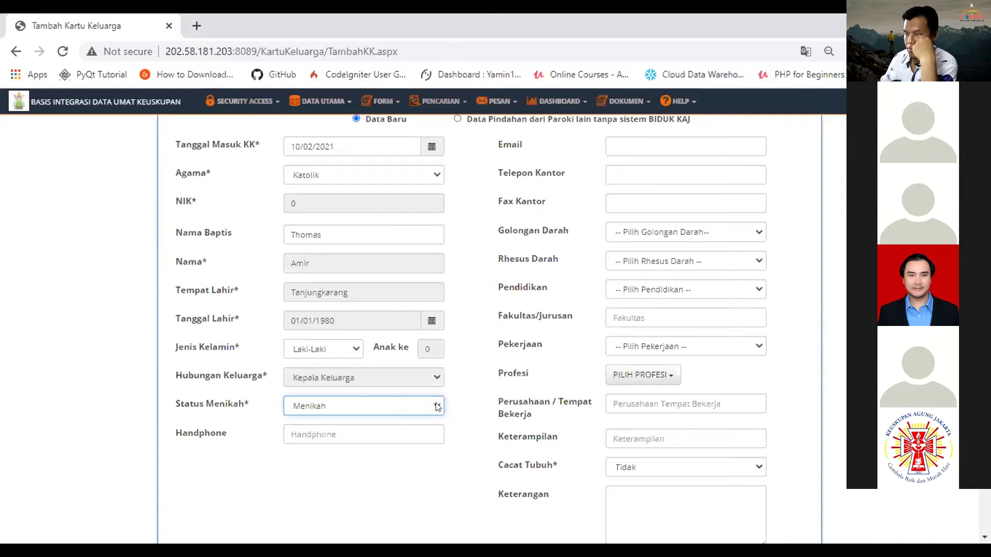
left_click(418, 432)
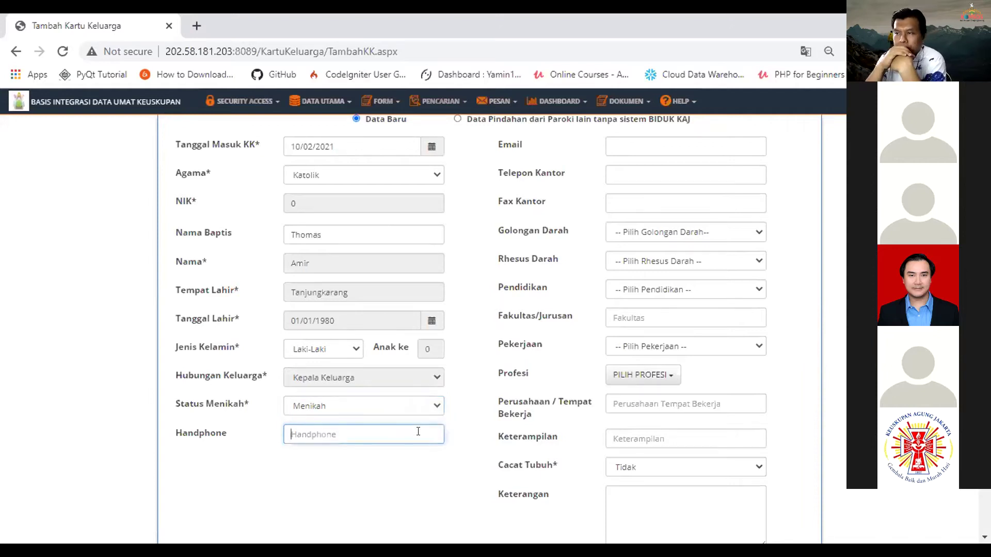
- Skip past the contact fields and set blood type O with rhesus Rh+
left_click(681, 141)
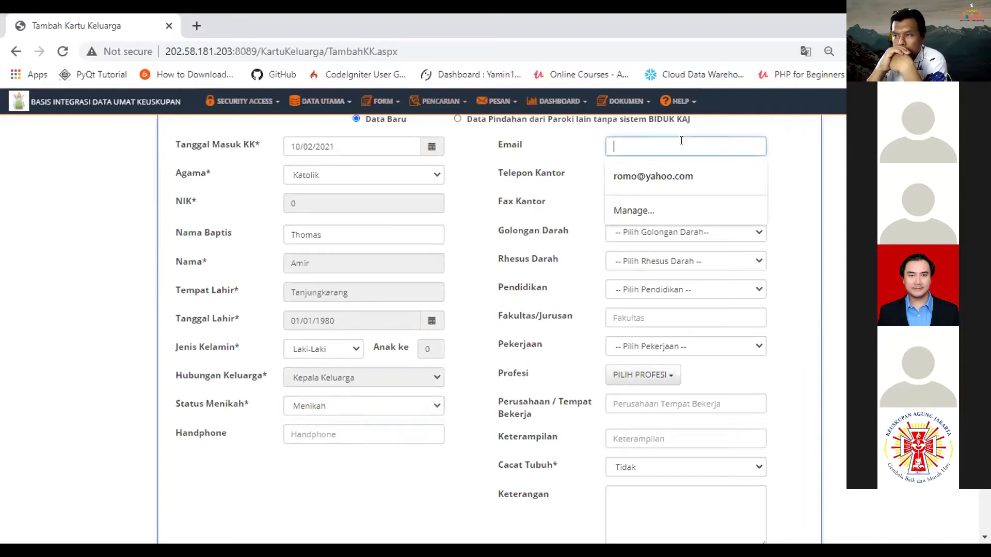
left_click(588, 187)
left_click(627, 165)
left_click(631, 198)
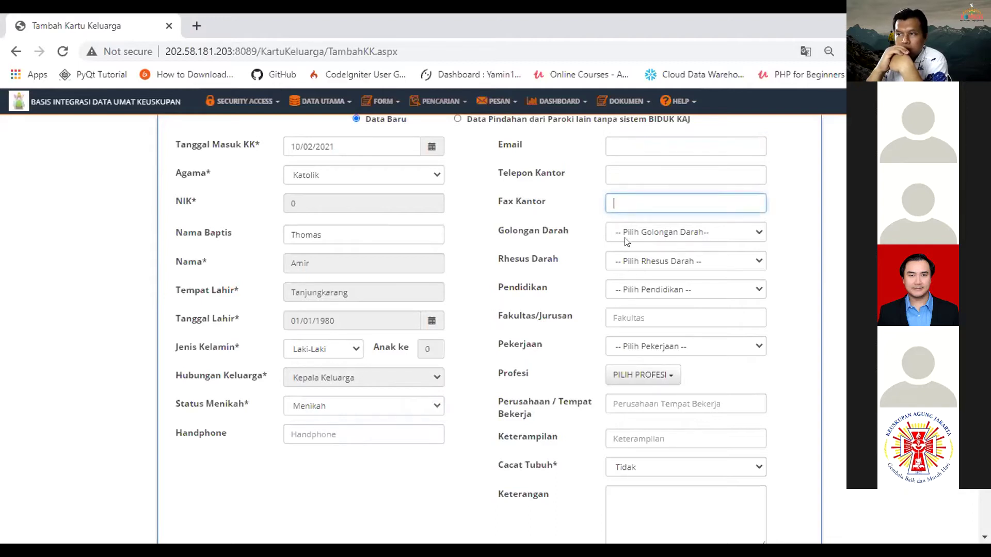
left_click(759, 233)
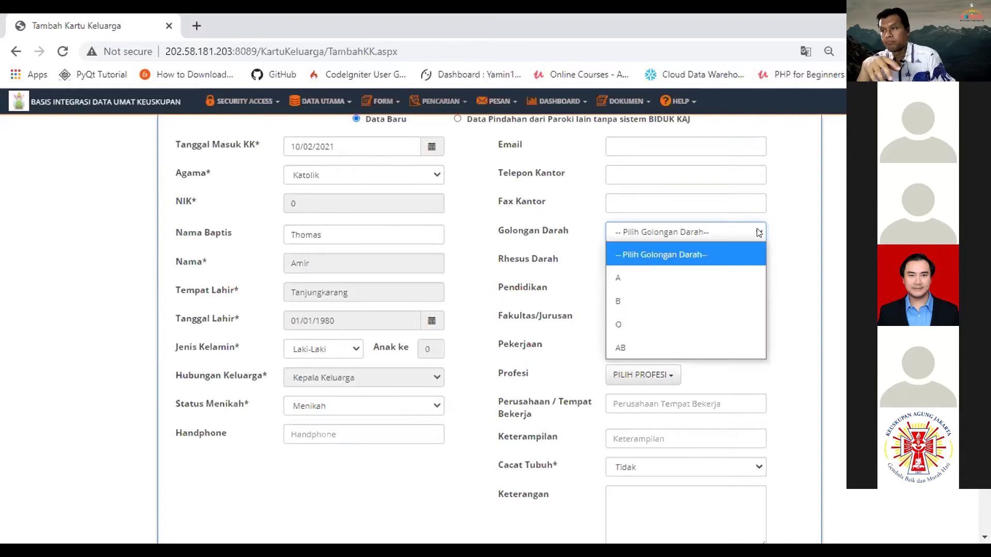
left_click(722, 323)
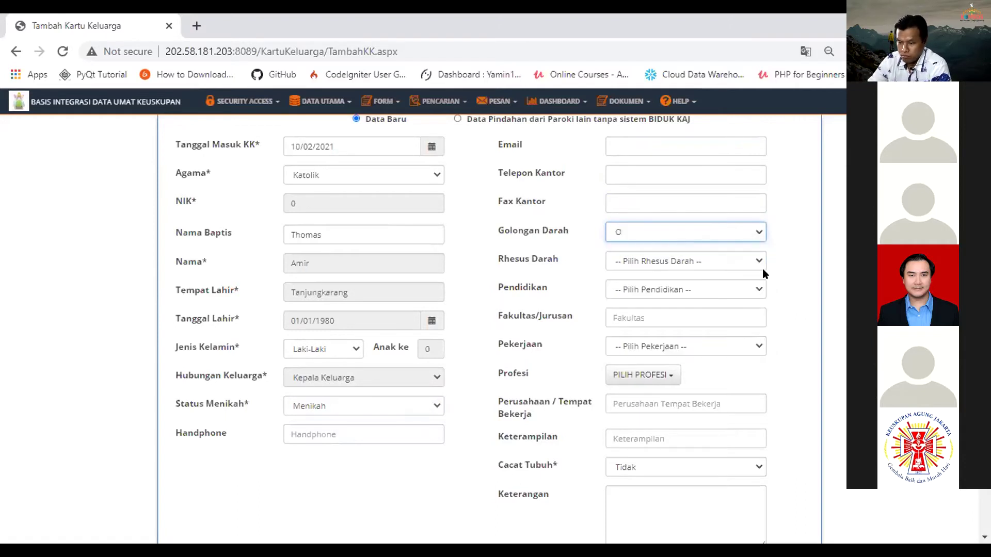
left_click(758, 261)
left_click(726, 301)
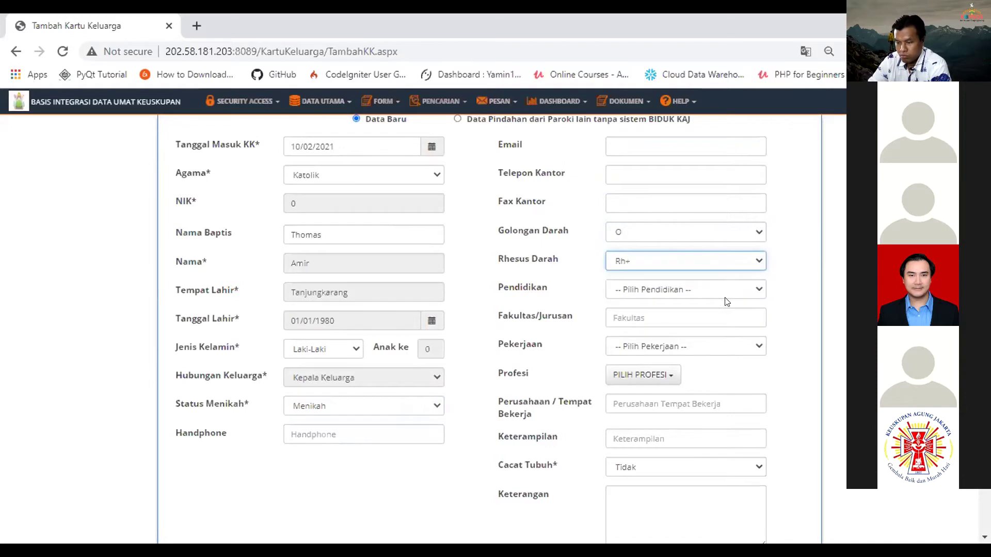
- Set Pendidikan to S1, replacing an accidental SLTA/SMU choice, and type the faculty name
left_click(754, 292)
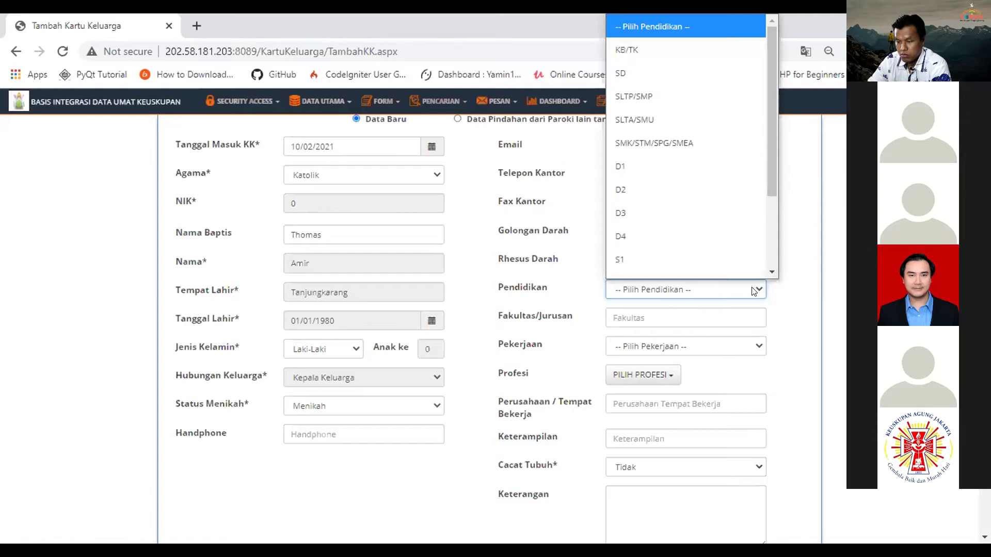
scroll(718, 248, "down", 1)
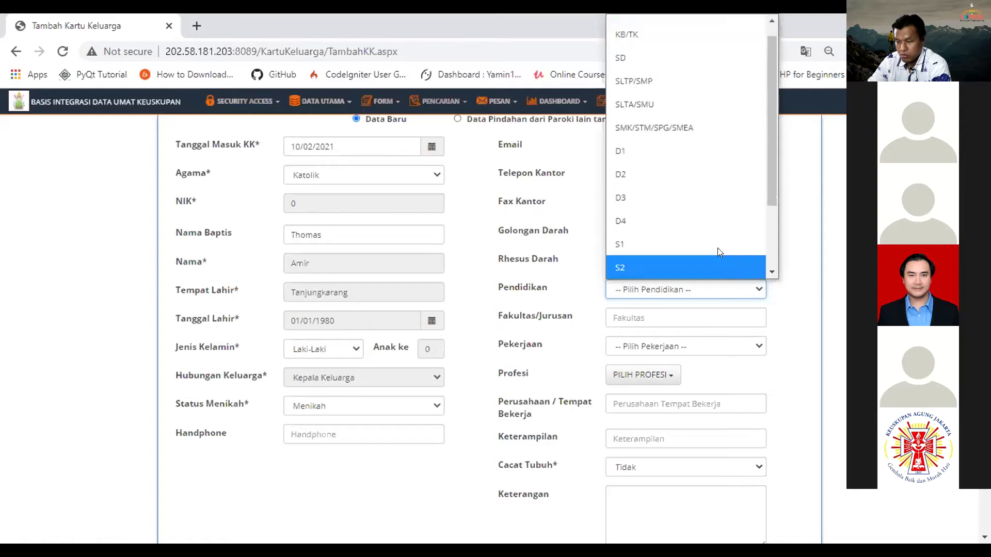
left_click(643, 101)
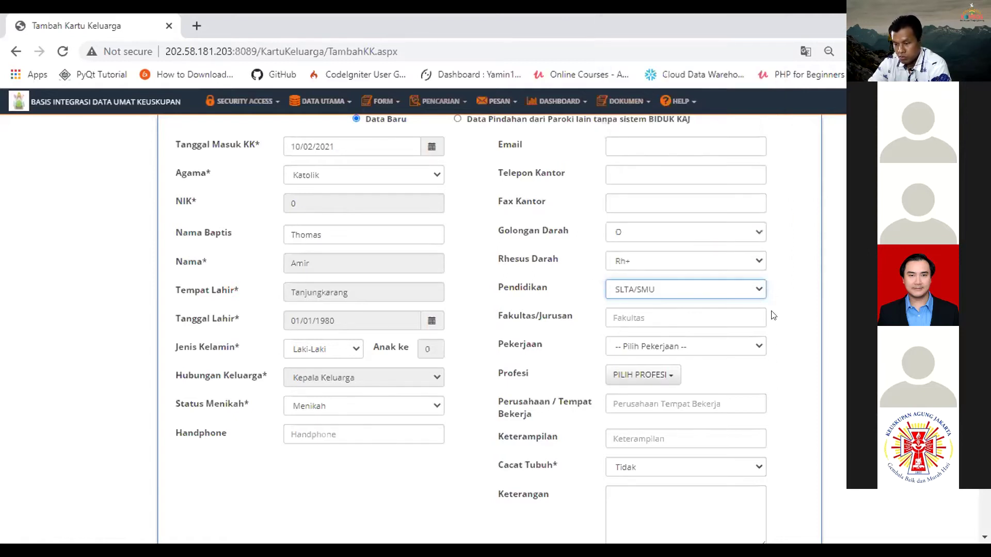
left_click(733, 316)
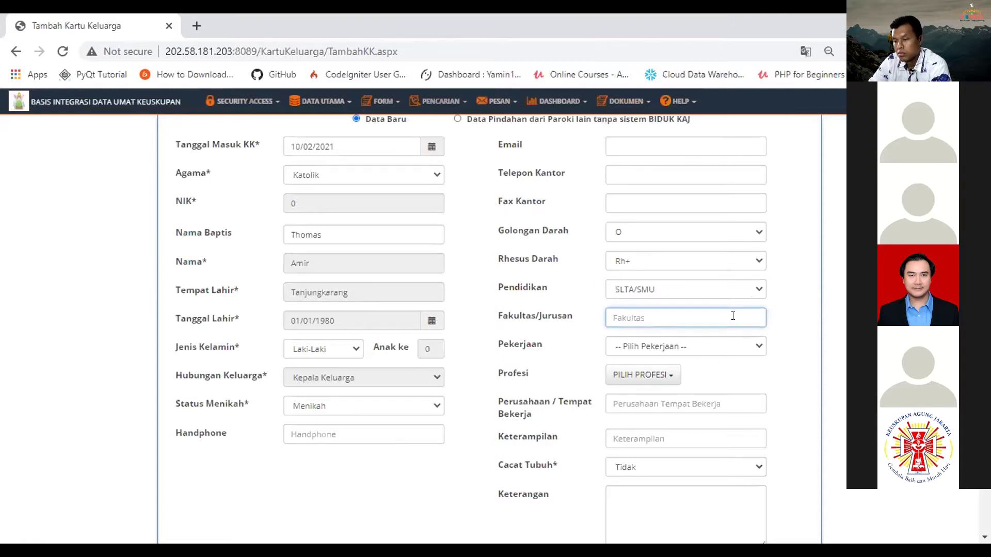
left_click(761, 291)
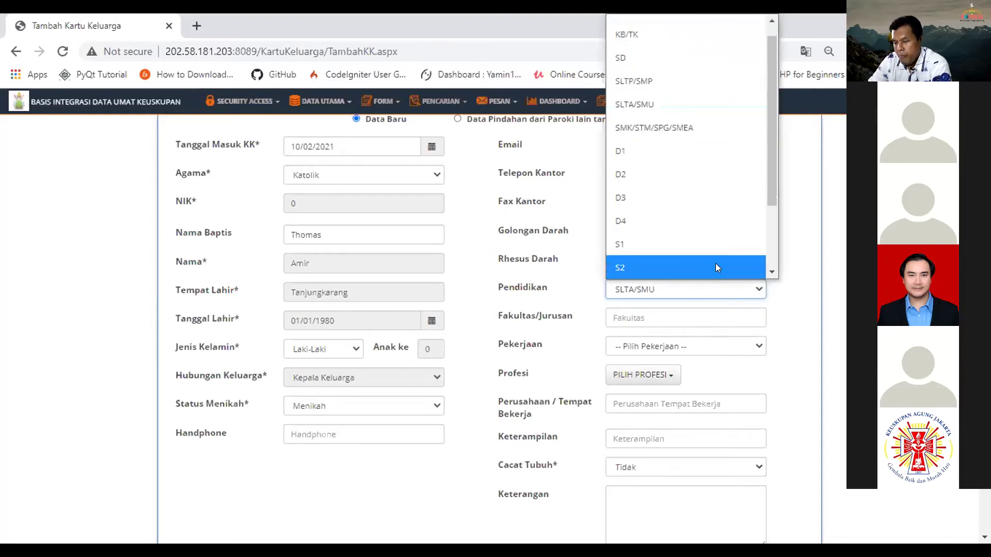
left_click(714, 246)
left_click(715, 317)
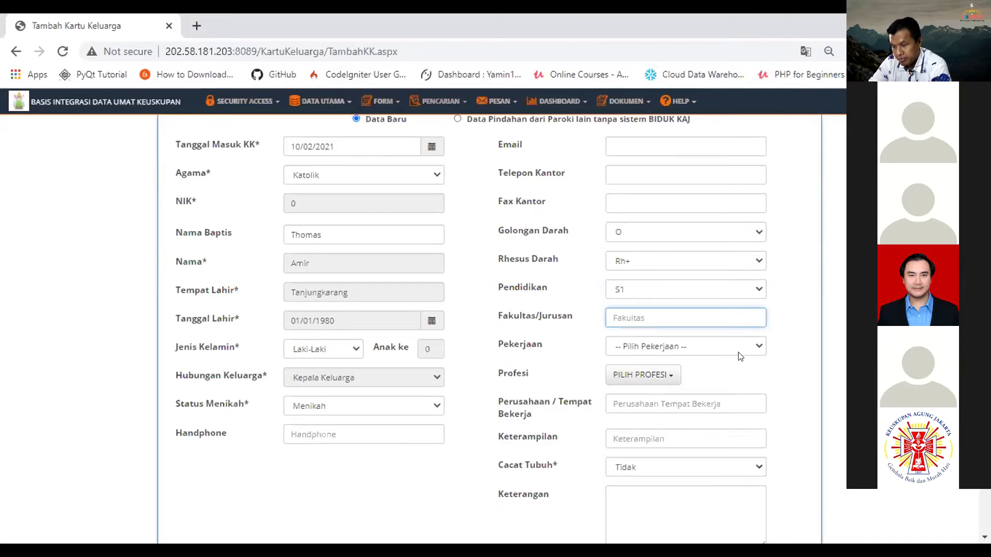
type("Kedokeran")
- Choose Pekerjaan Karyawan Swasta, tick profession Akuntan, and correct the faculty to Kedokteran
left_click(717, 356)
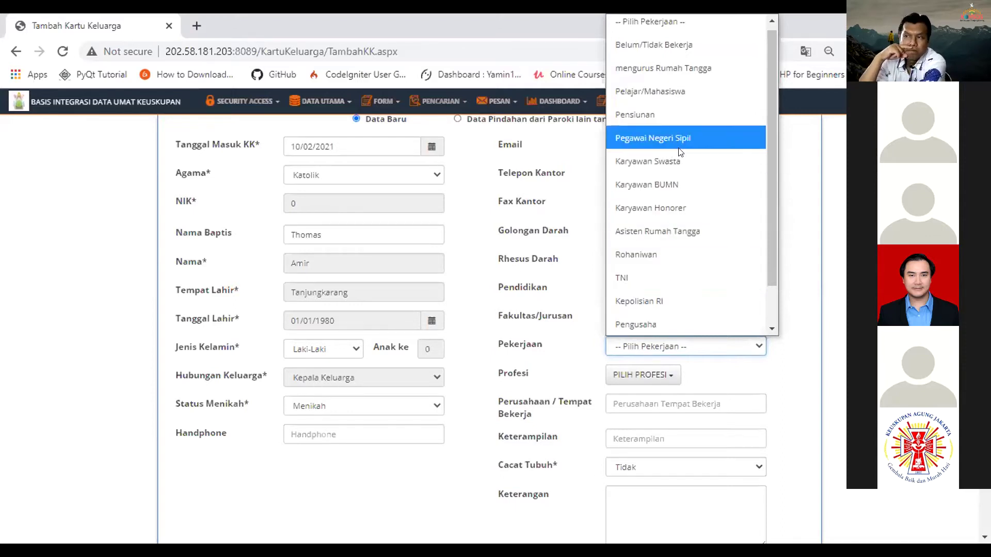
left_click(671, 160)
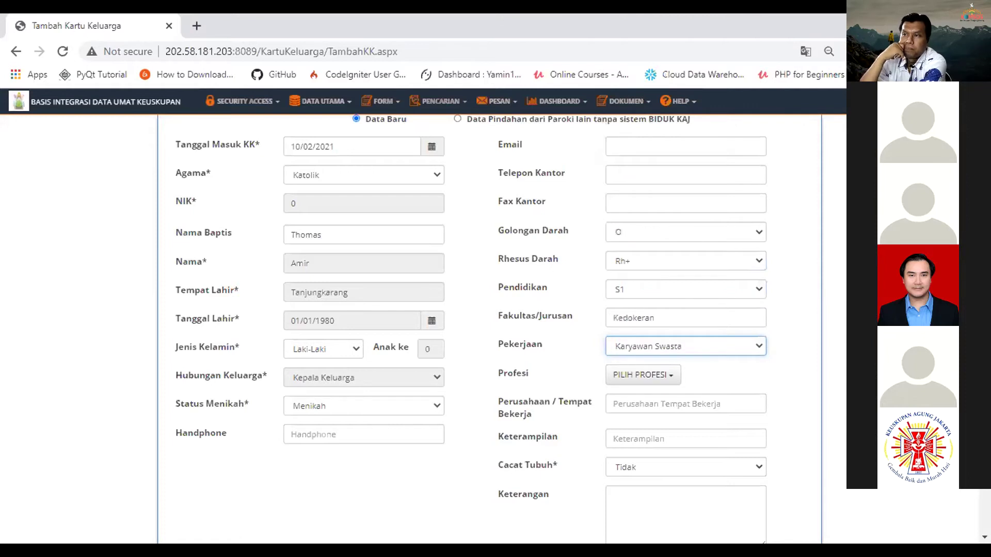
left_click(670, 378)
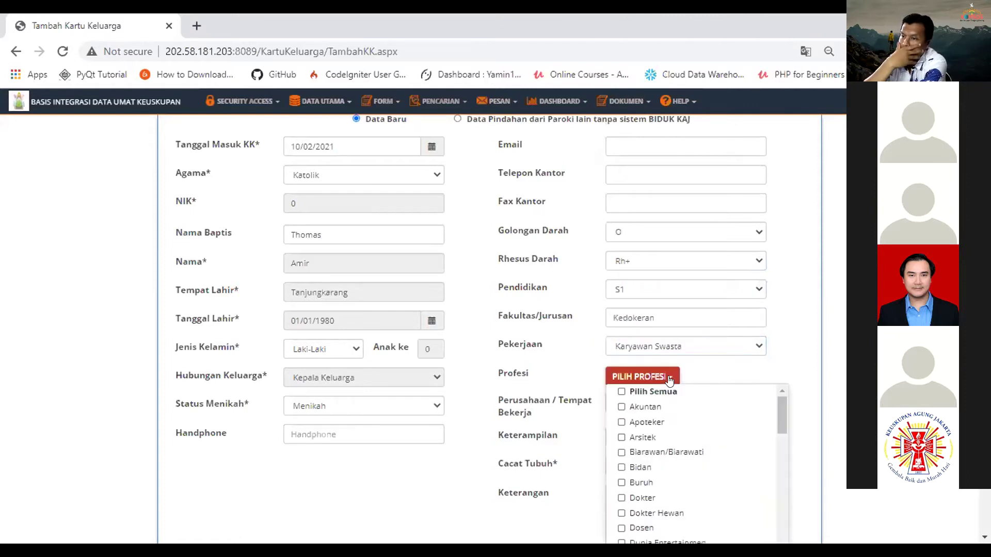
left_click(656, 407)
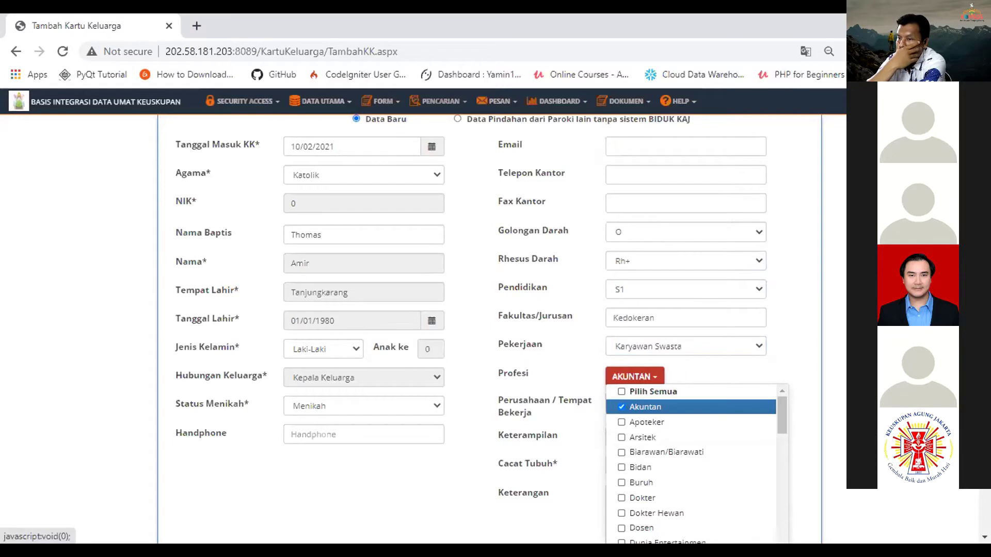
left_click(566, 479)
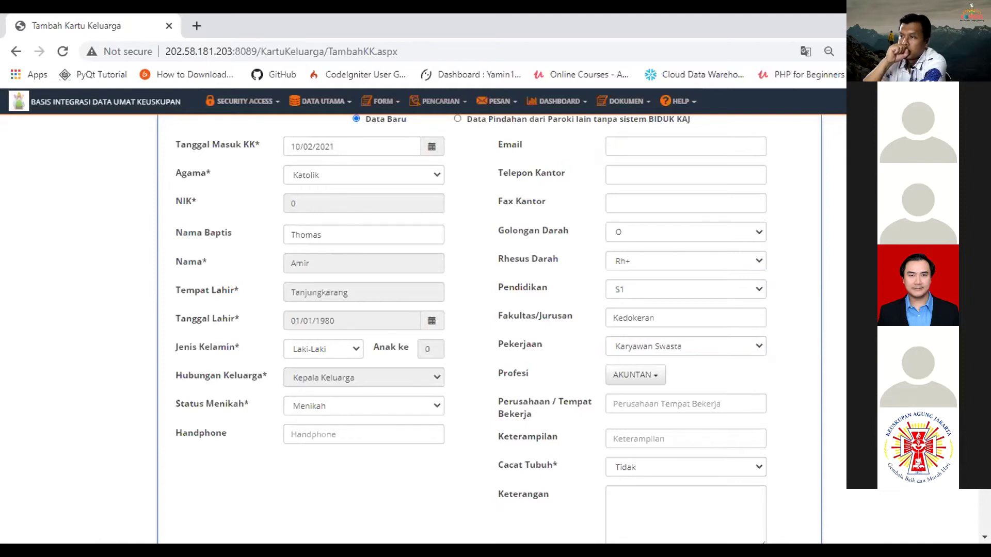
left_click(635, 316)
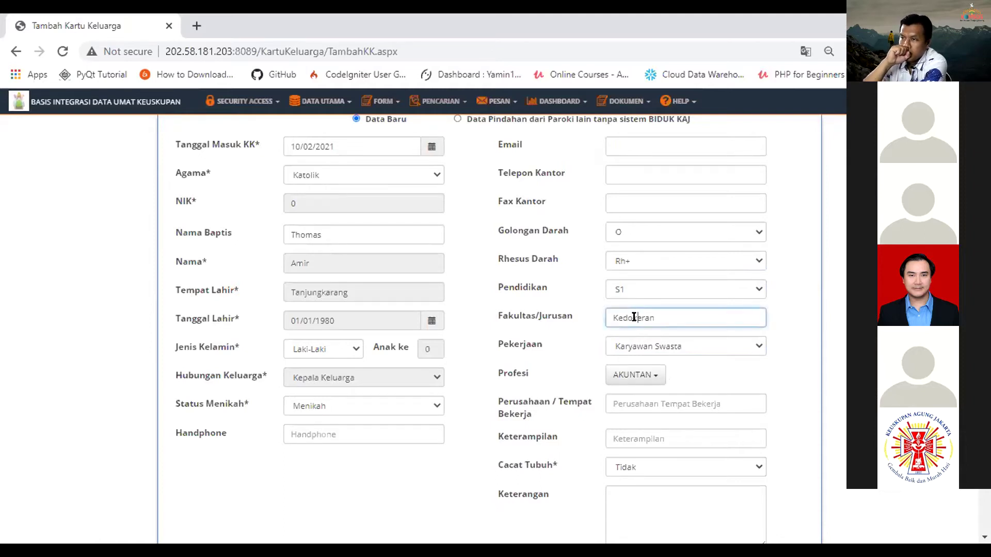
type("t")
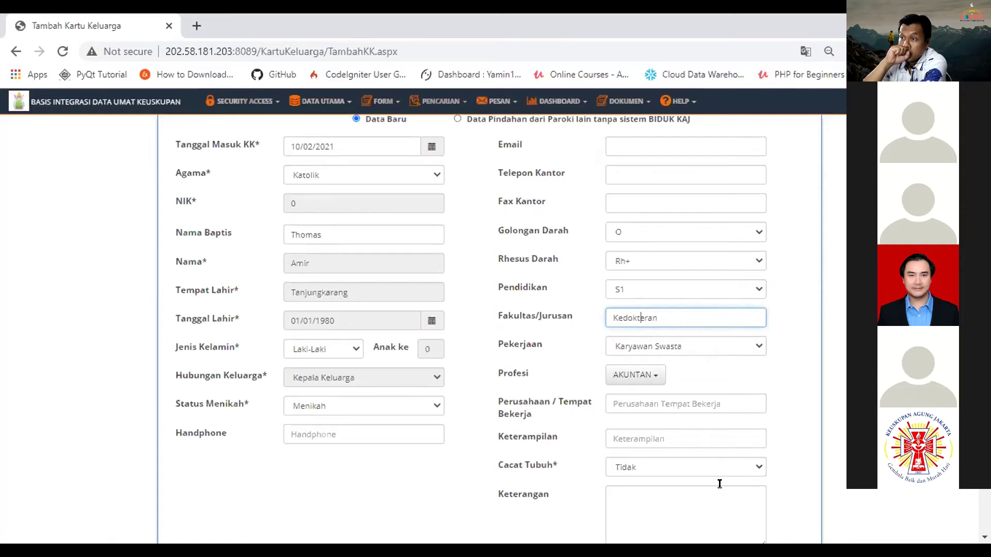
scroll(715, 464, "down", 1)
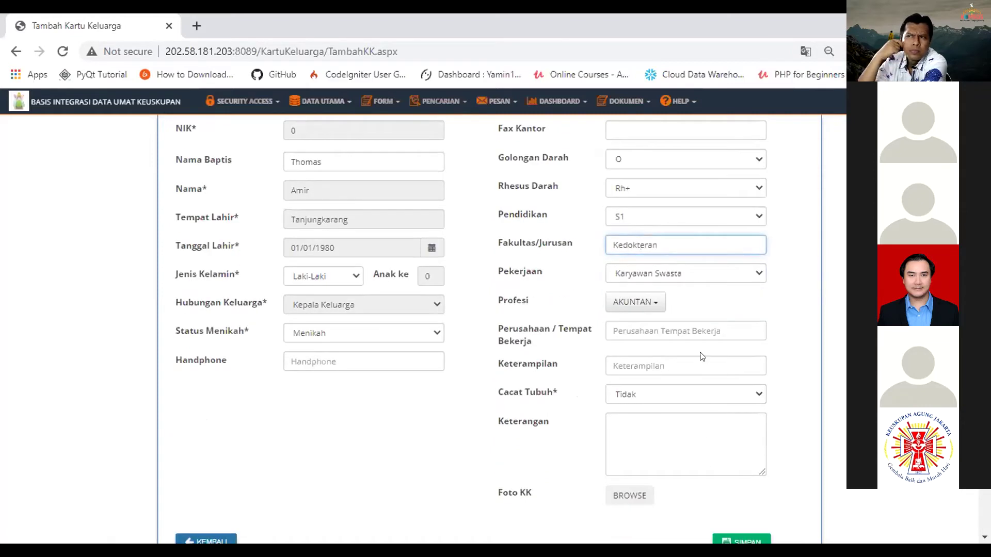
left_click(698, 326)
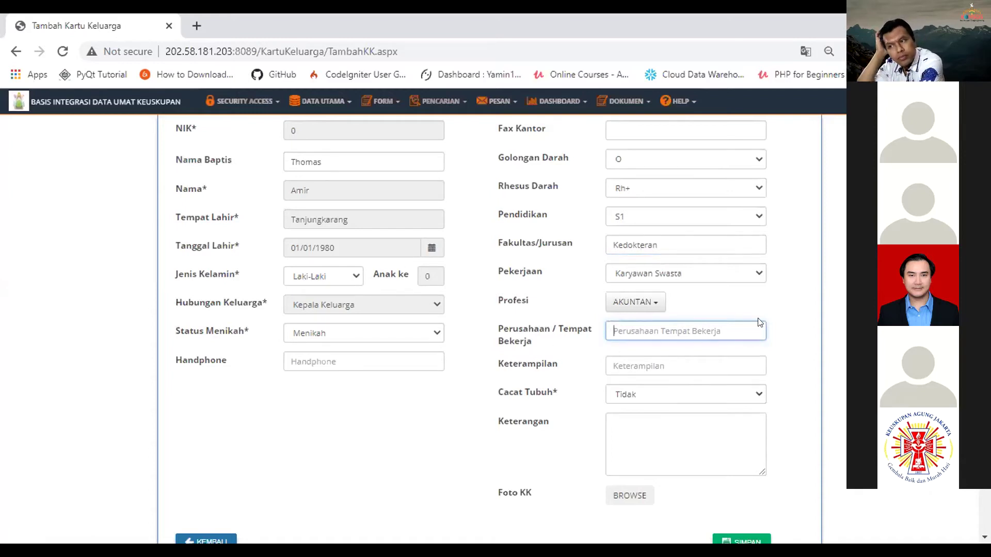
left_click(741, 363)
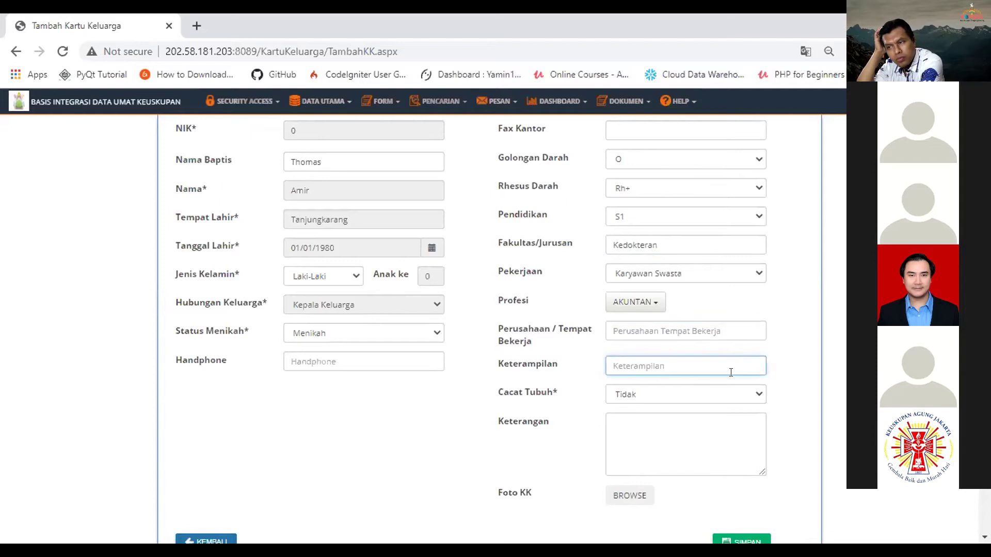
left_click(726, 394)
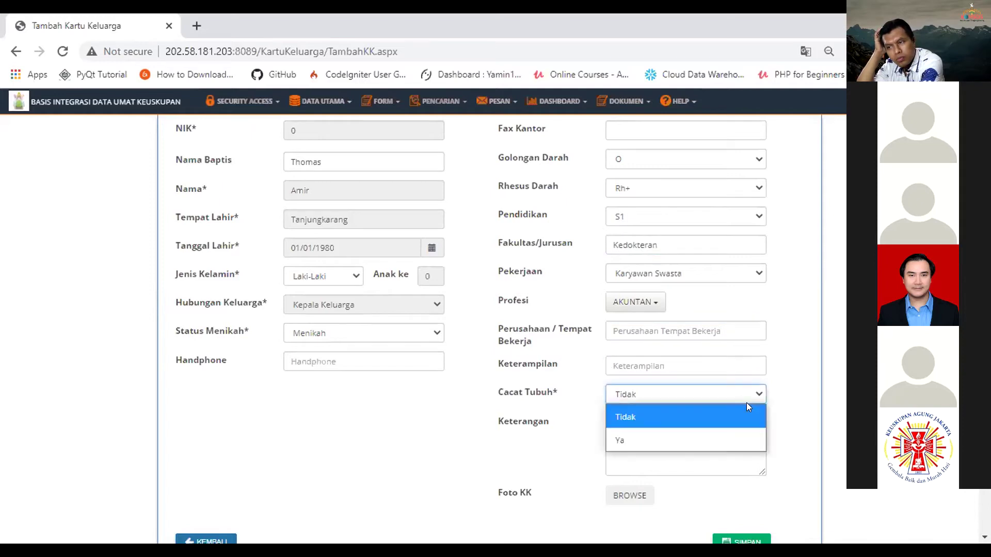
left_click(654, 415)
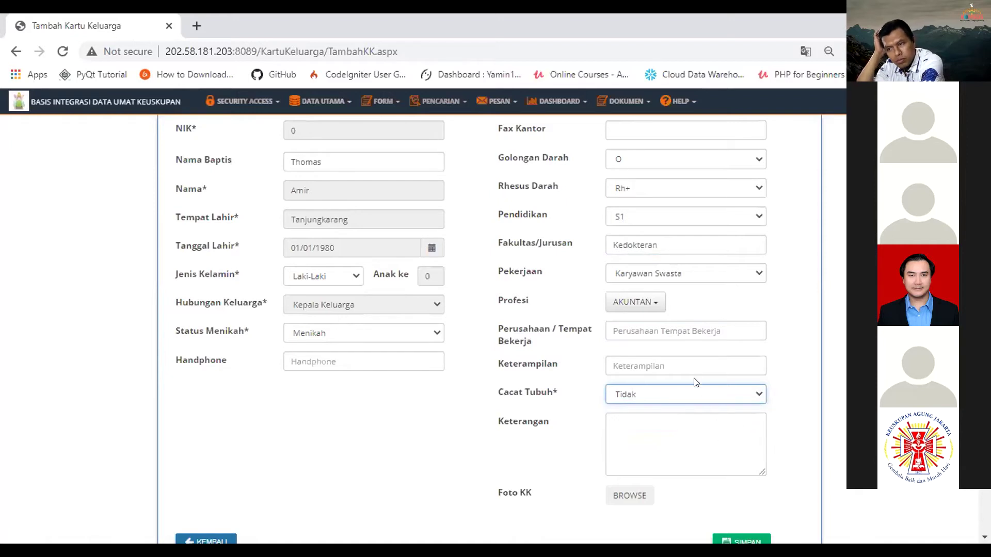
left_click(674, 431)
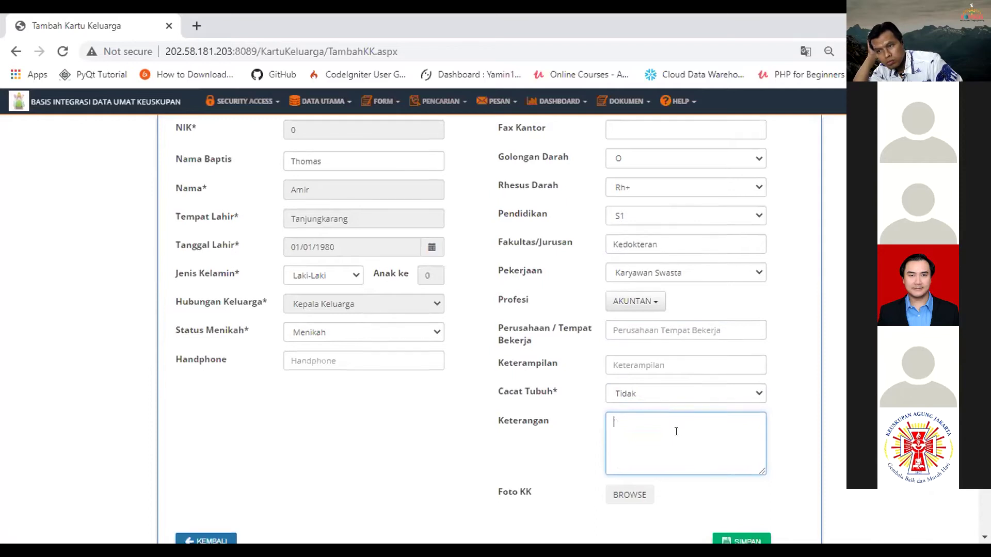
scroll(677, 434, "down", 2)
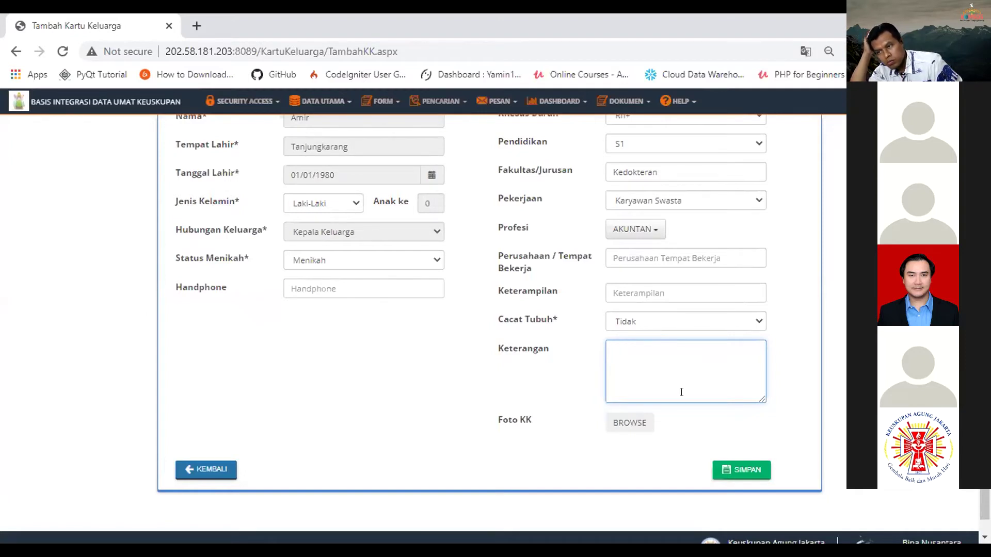
- Upload BIDUK.jpg as the family card photo, crop it around the logo, and save the card
left_click(625, 428)
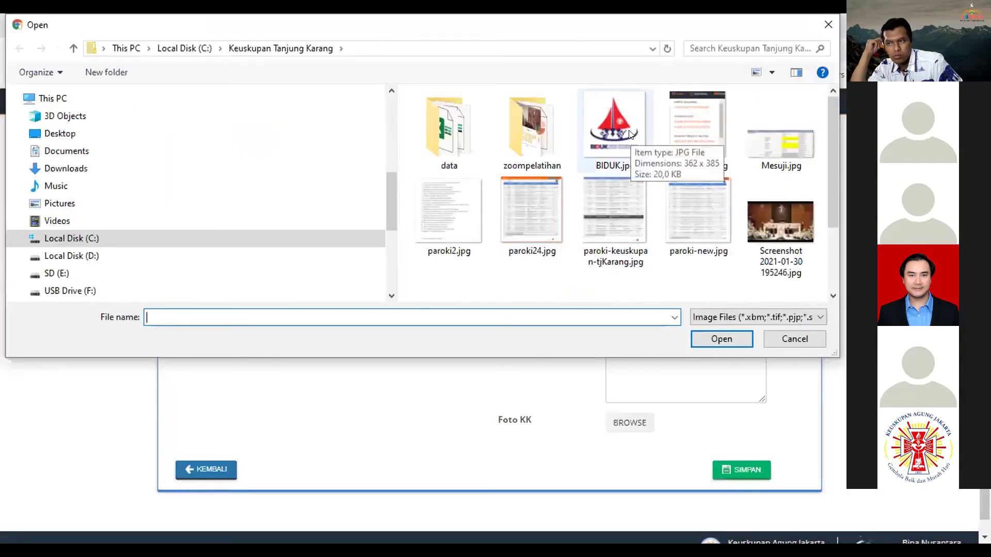
left_click(627, 140)
left_click(735, 335)
left_click(439, 359)
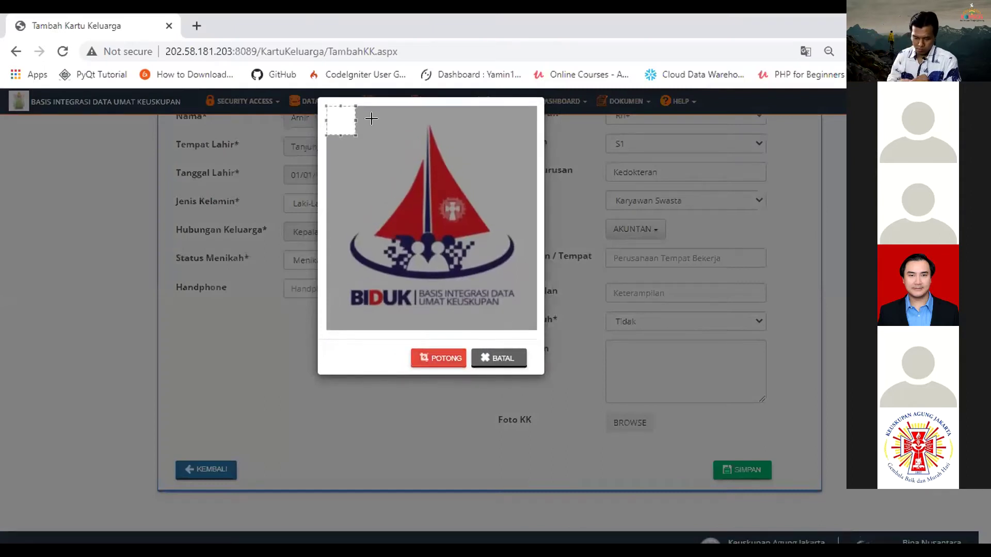
left_click_drag(355, 135, 529, 309)
left_click_drag(508, 224, 511, 232)
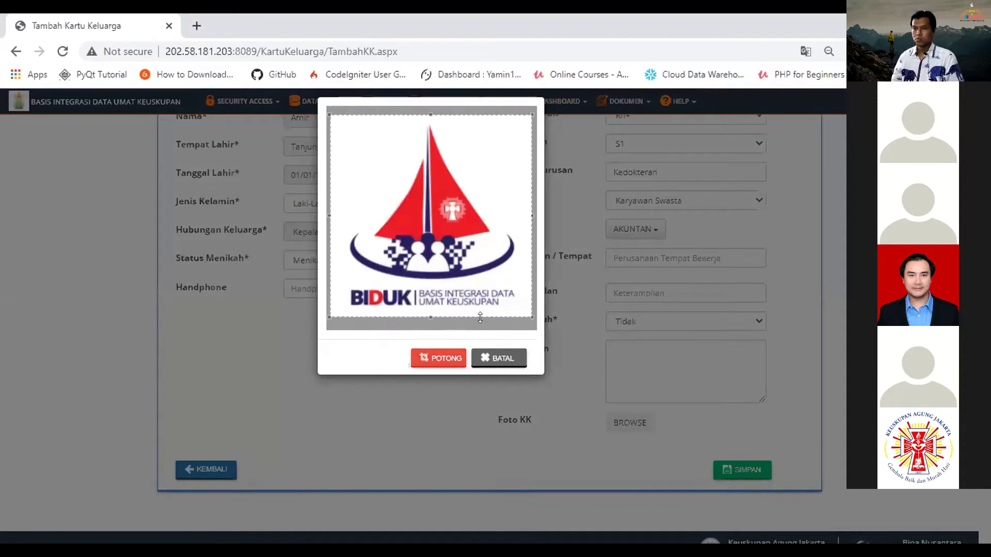
left_click(442, 367)
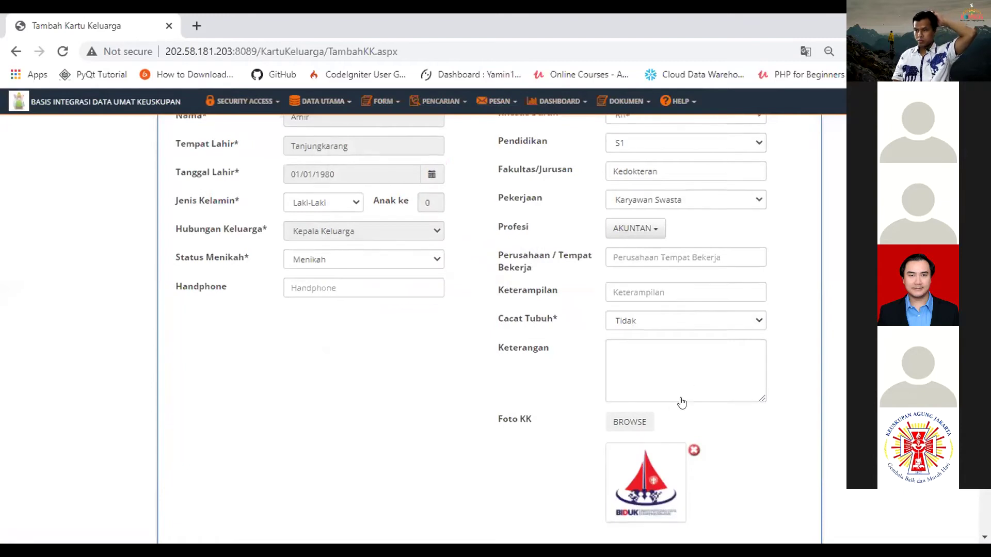
scroll(676, 408, "down", 2)
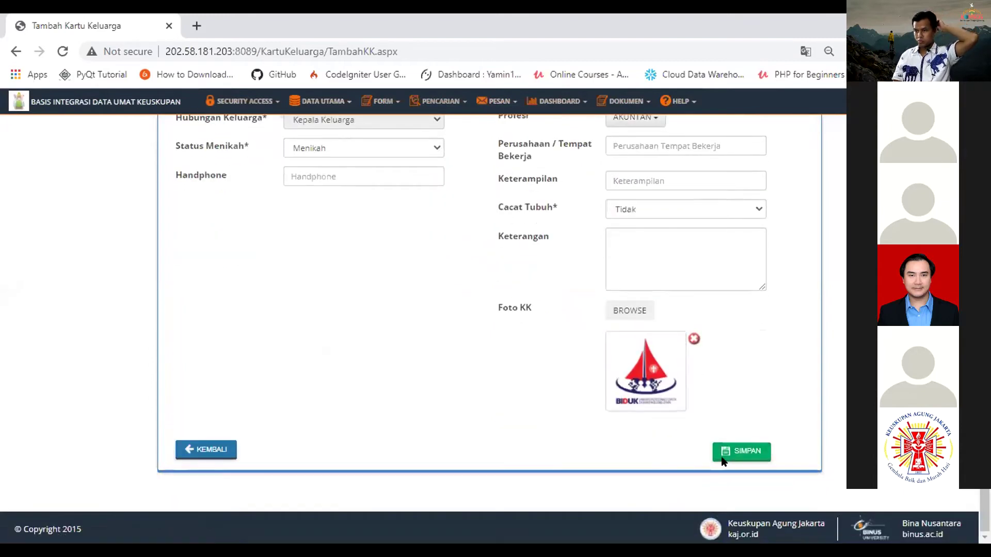
left_click(736, 450)
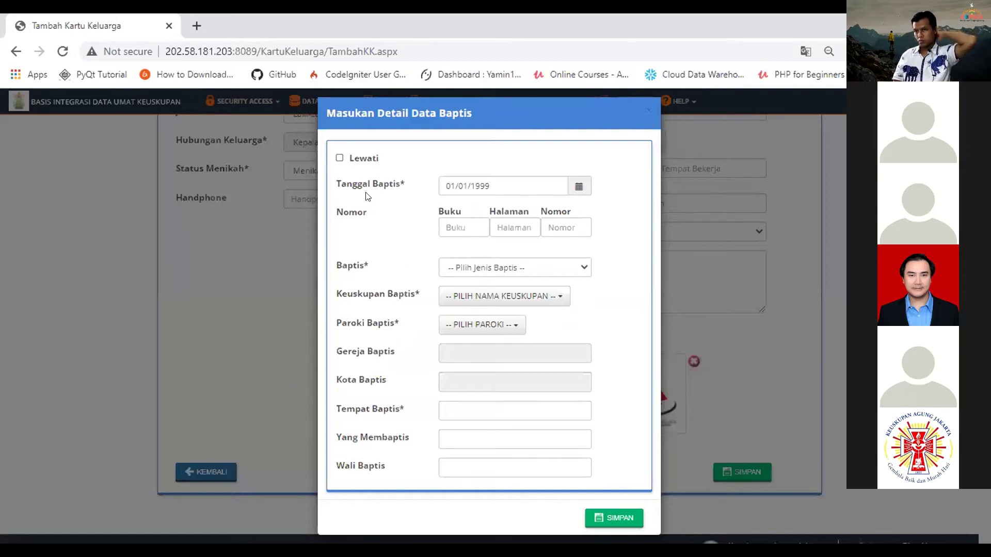
- Keep the baptism date and set the baptism type to Dibaptis Di Gereja Katolik
left_click(509, 185)
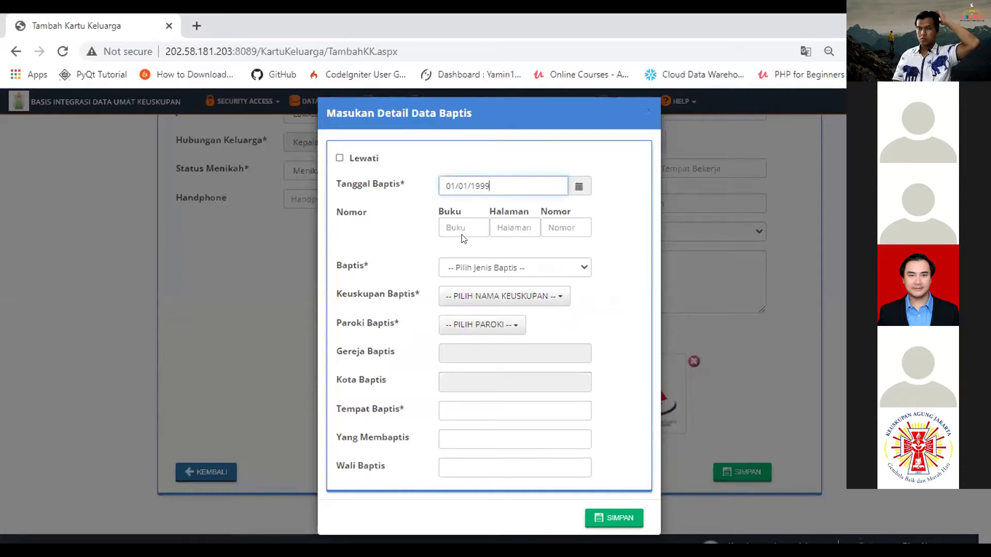
key("Tab")
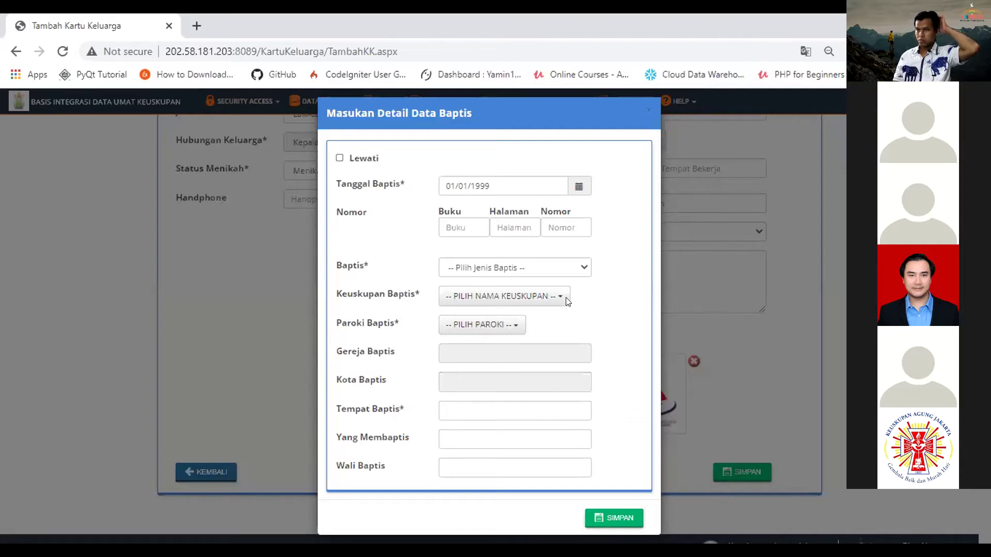
left_click(579, 274)
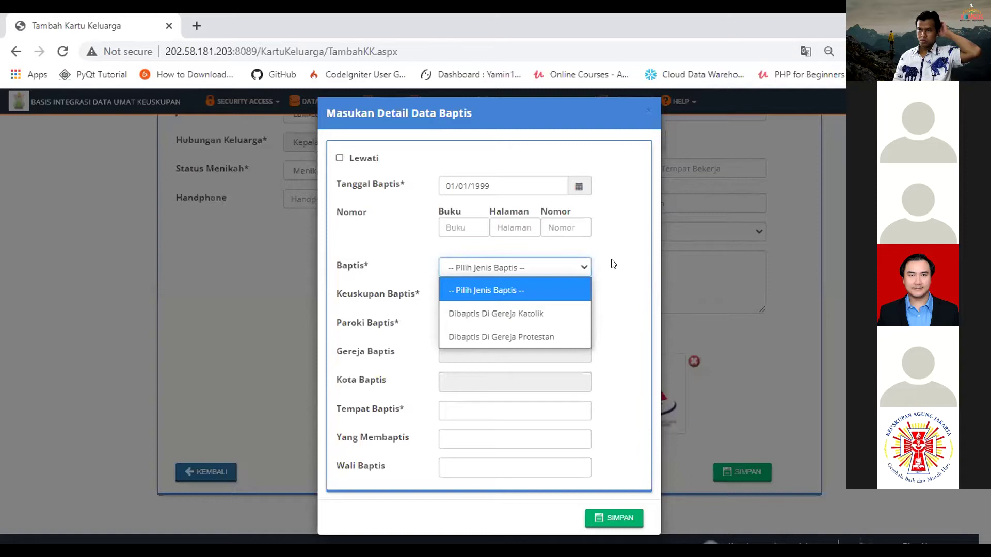
left_click(613, 263)
left_click(586, 268)
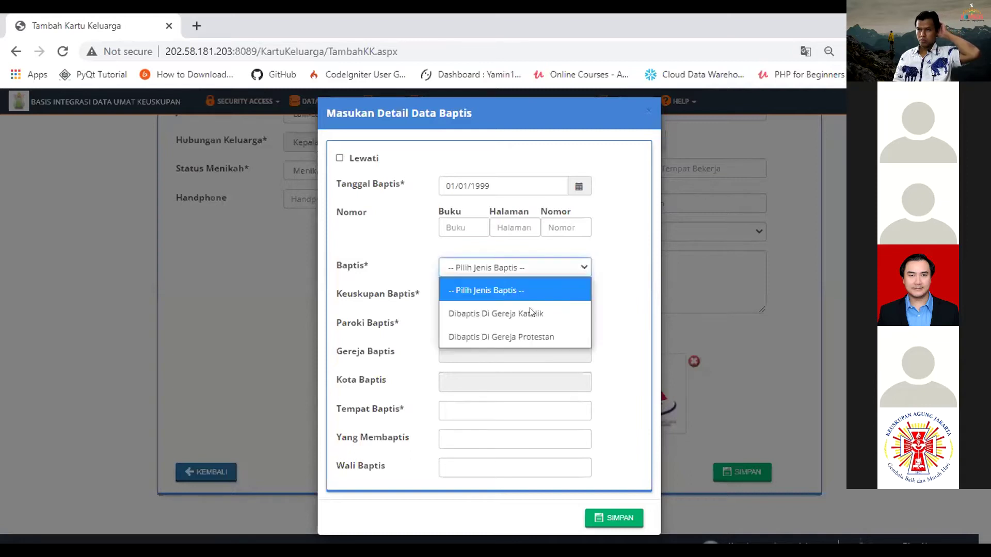
left_click(531, 313)
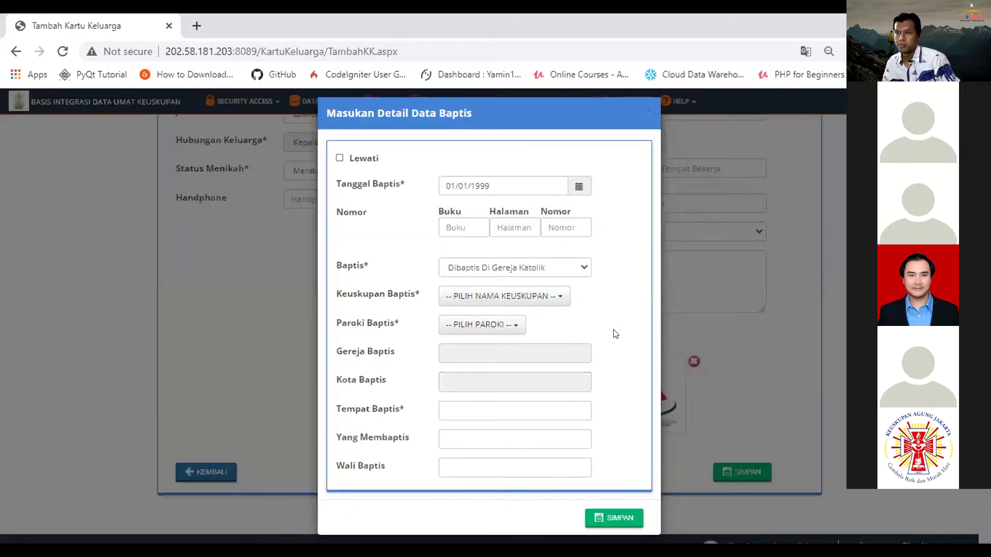
- Set the baptism diocese to Keuskupan Agung Jakarta and parish to Kelapa Gading - St. Yakobus - Jakarta Utara
left_click(552, 298)
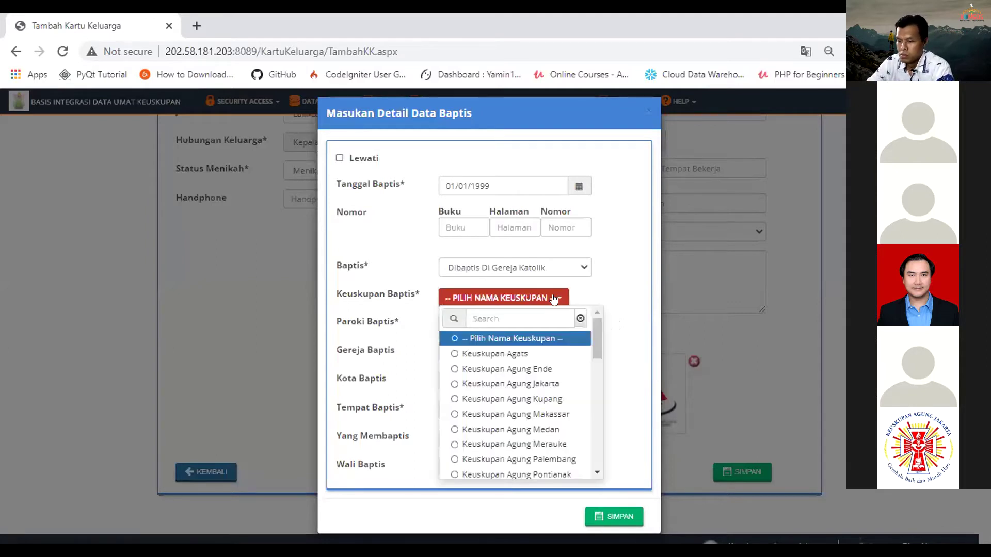
left_click(563, 384)
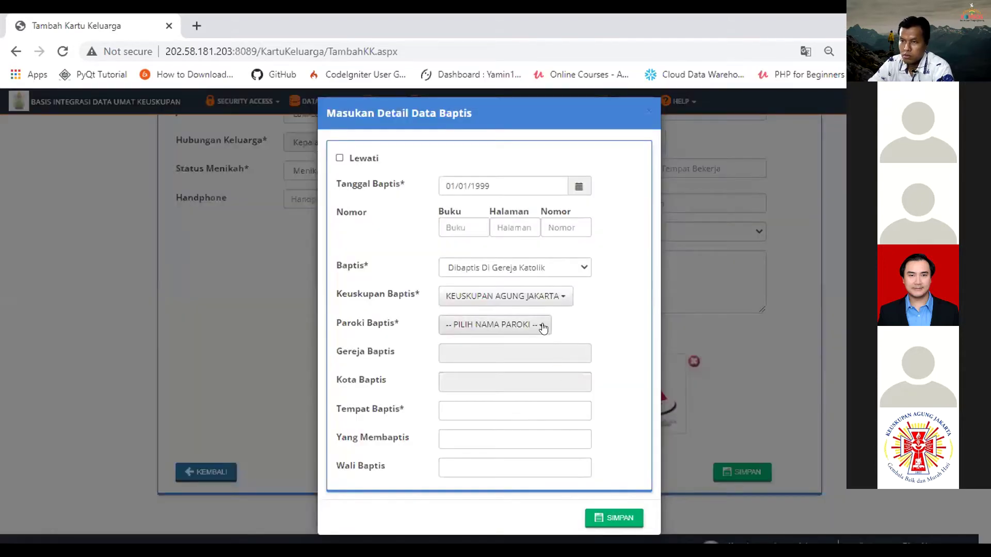
left_click(543, 327)
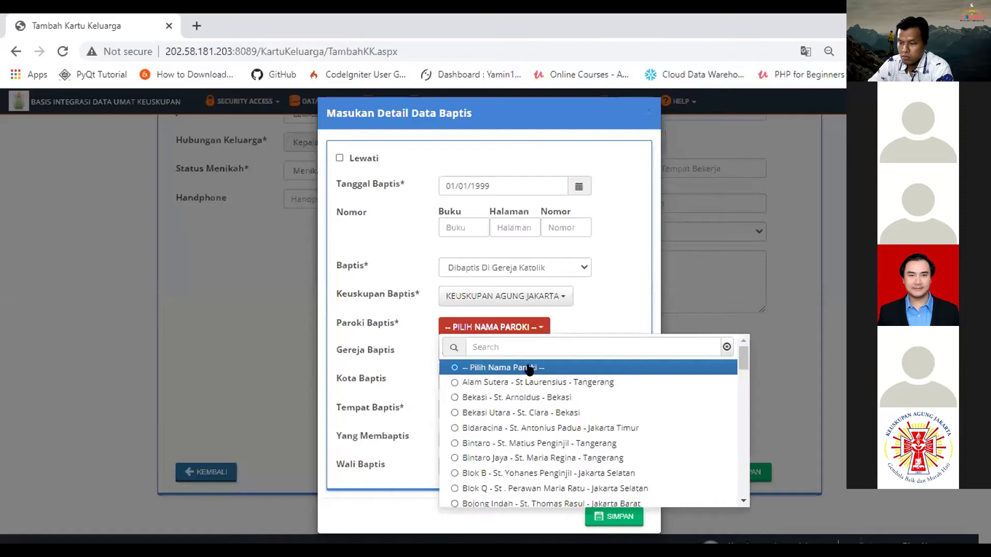
left_click(520, 382)
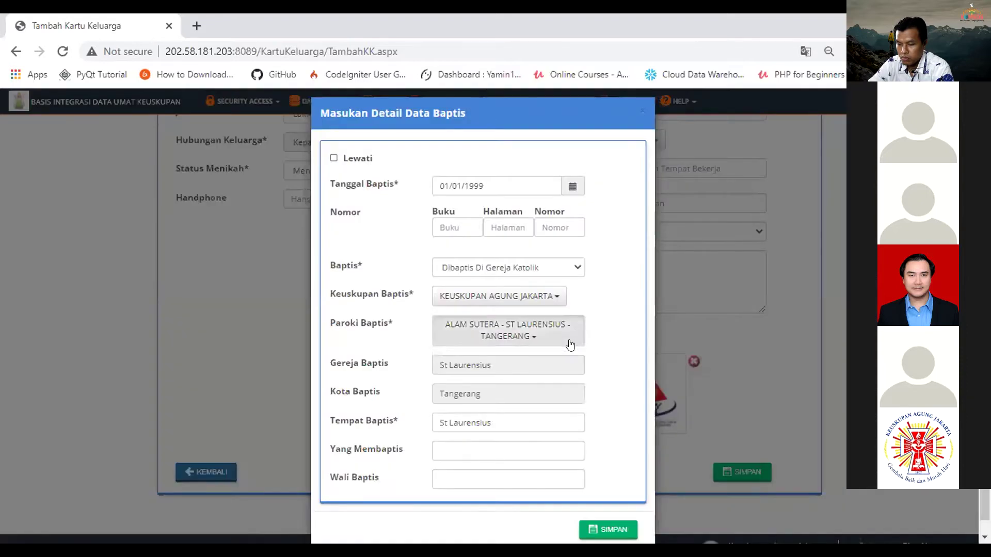
left_click(569, 341)
left_click(544, 359)
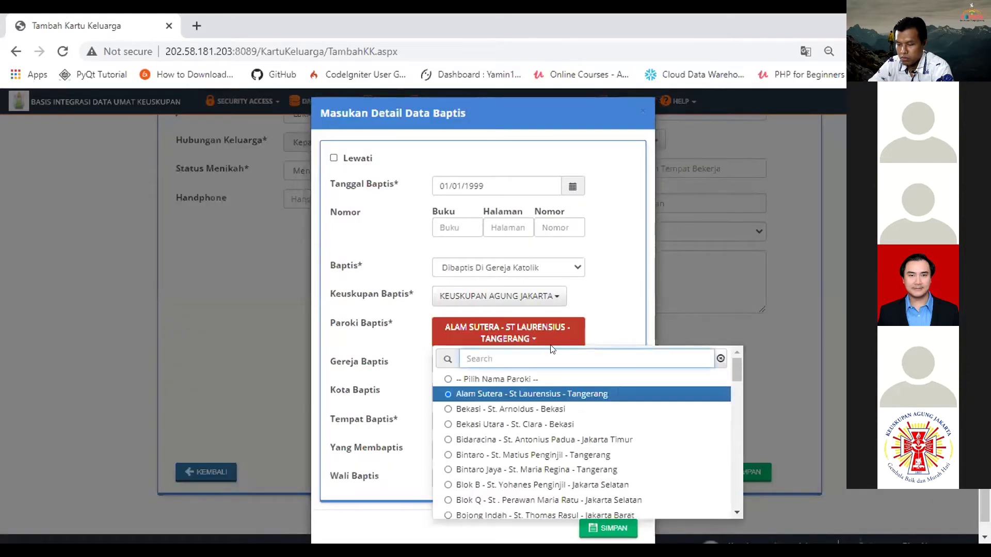
type("kelapa gading")
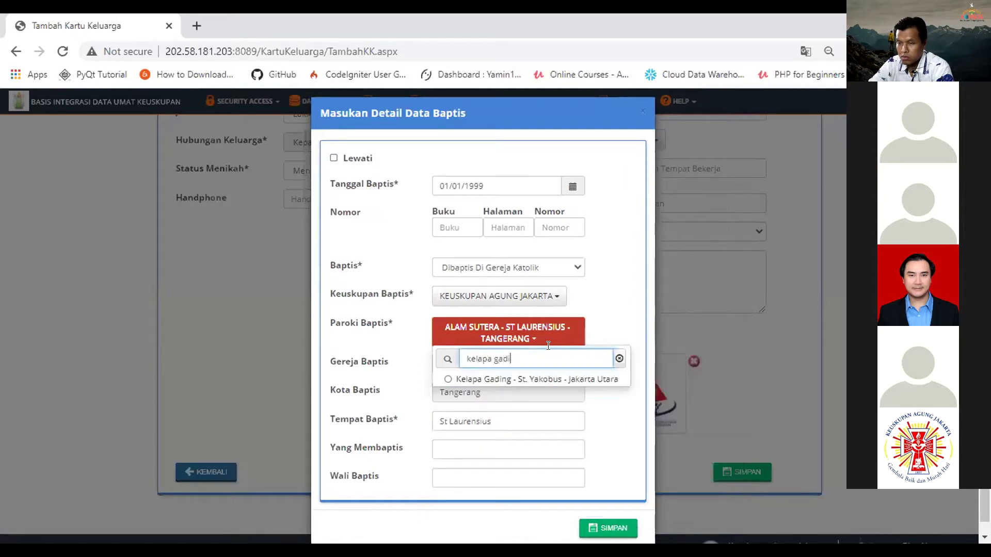
left_click(533, 380)
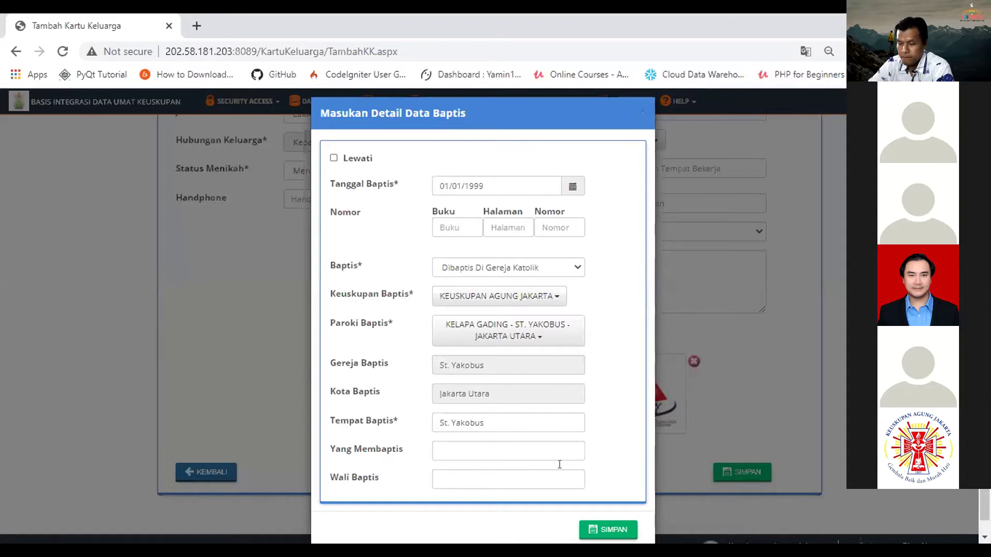
- Leave Yang Membaptis and Wali Baptis as they are and save the baptism details
left_click(465, 445)
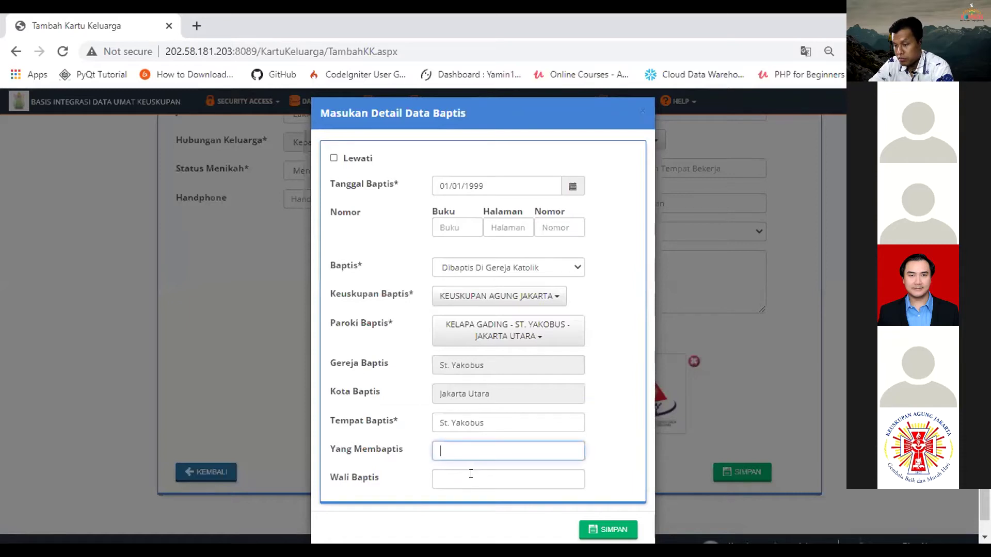
left_click(470, 476)
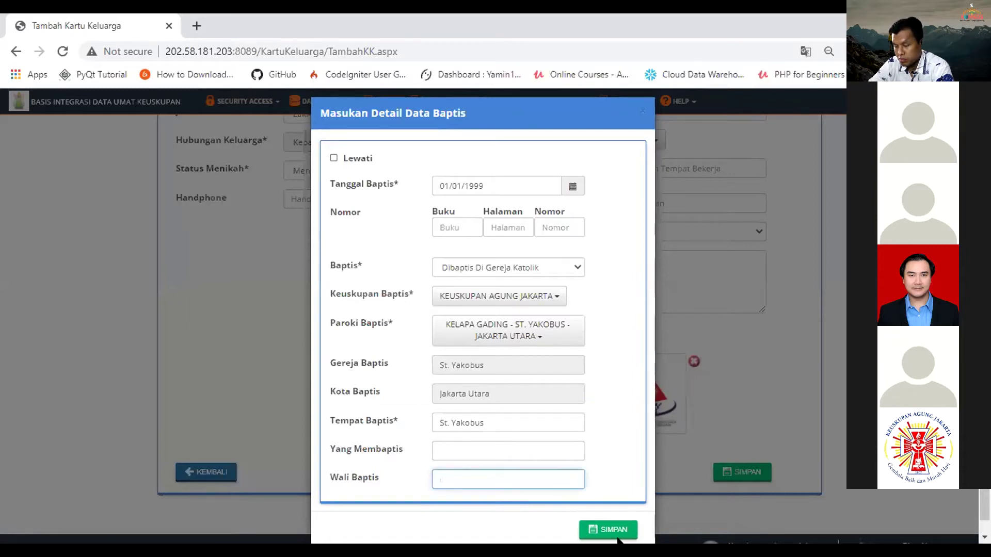
left_click(611, 530)
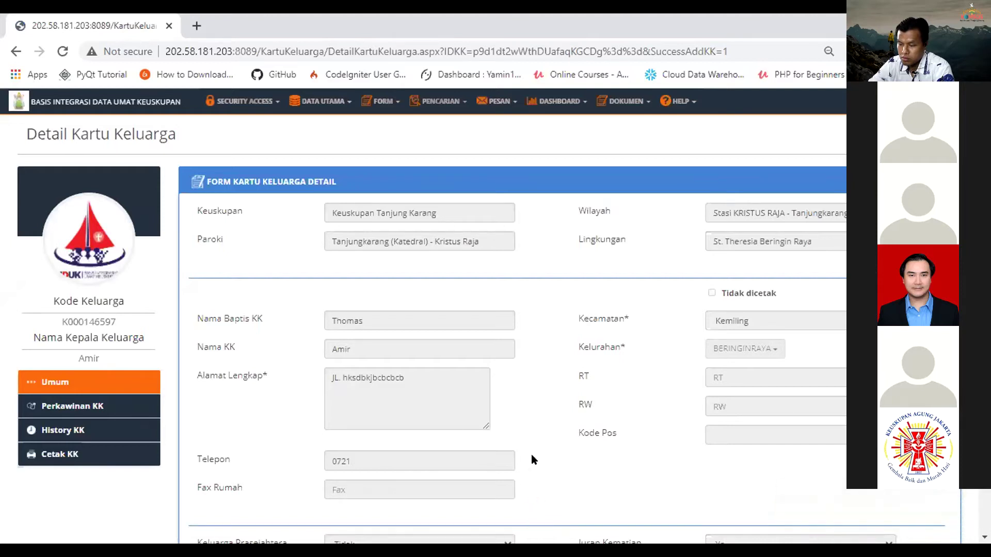
- Scroll through the new family card's details and select Amir's row in the member table
scroll(506, 415, "down", 6)
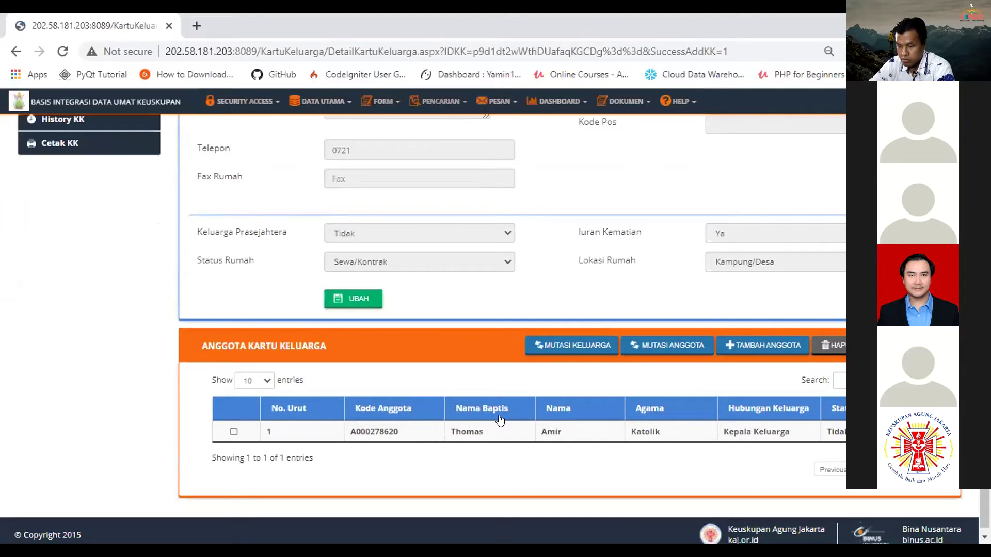
scroll(495, 426, "up", 4)
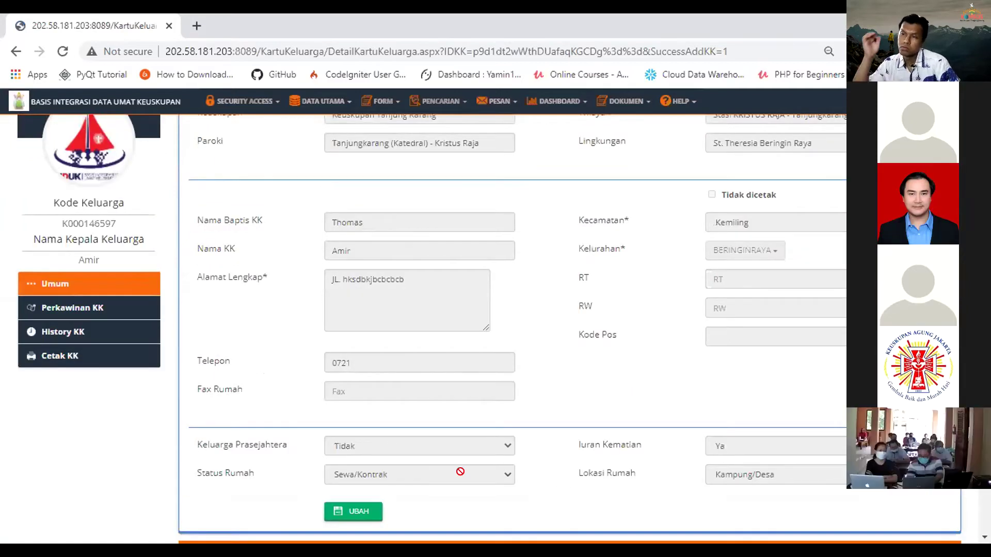
scroll(463, 474, "down", 1)
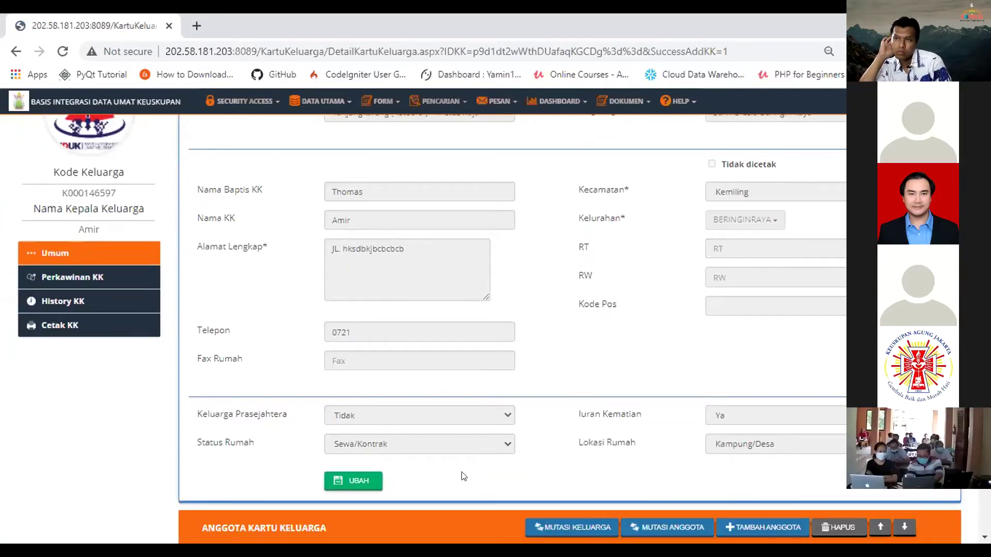
scroll(463, 475, "down", 4)
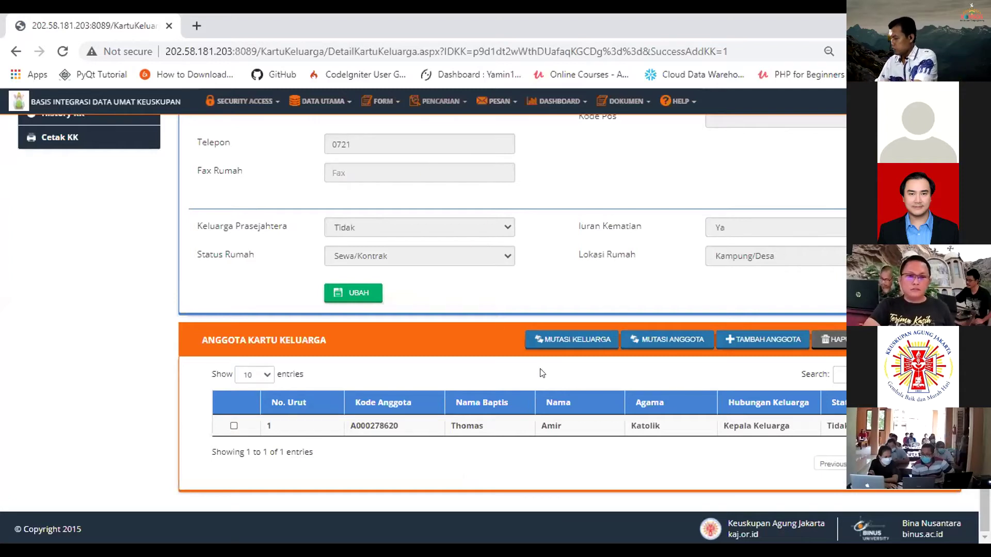
left_click(750, 345)
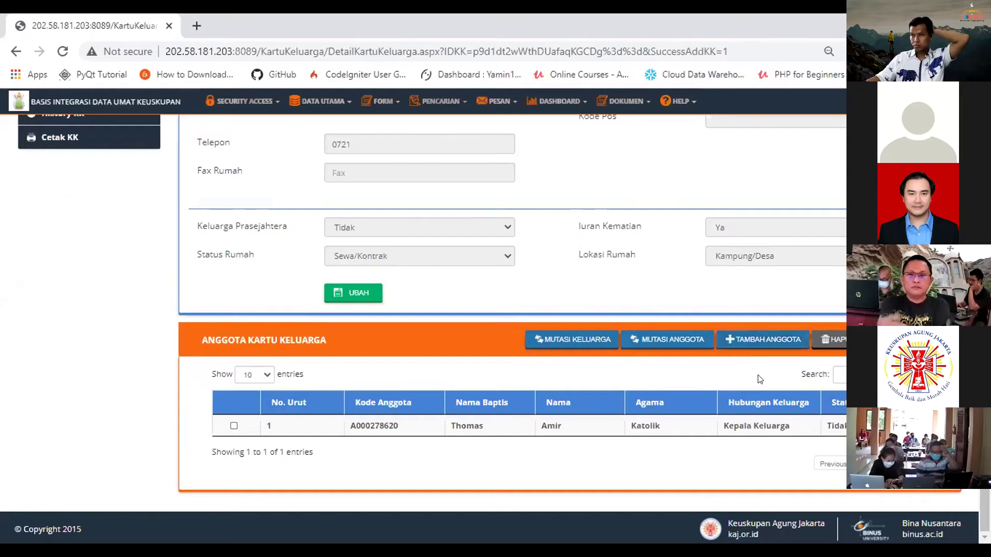
left_click(715, 437)
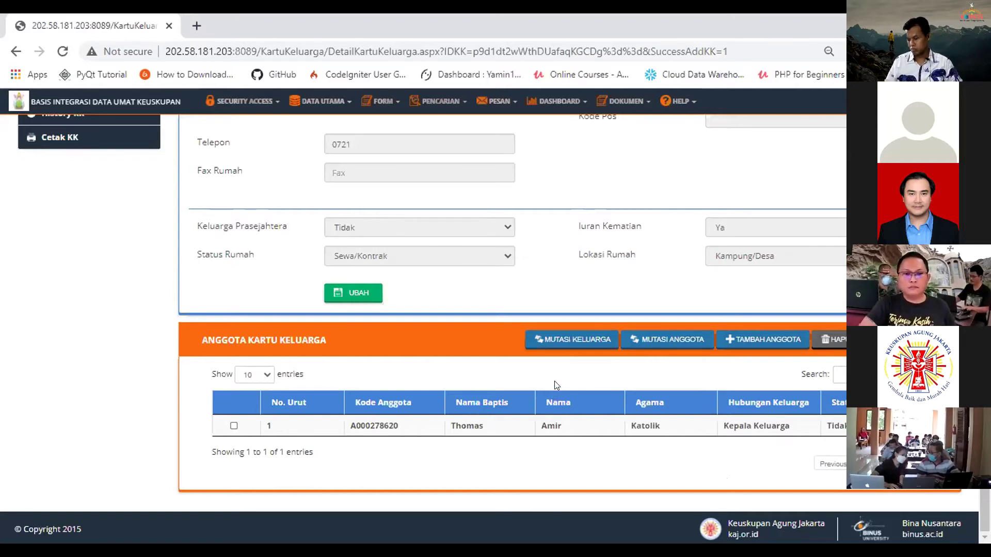
left_click(574, 342)
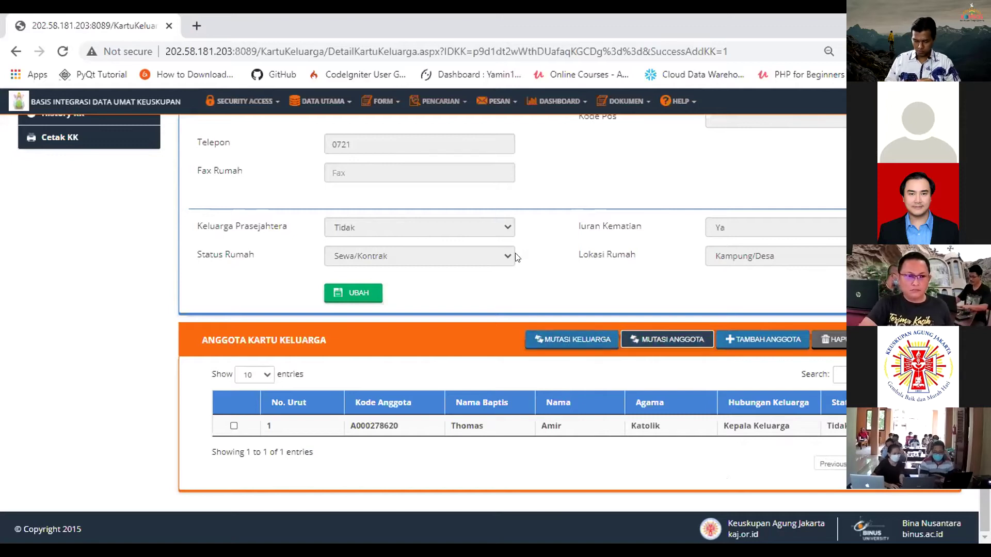
- Start adding a new family member via TAMBAH ANGGOTA, then return to the Kartu Keluarga search page
scroll(511, 255, "up", 5)
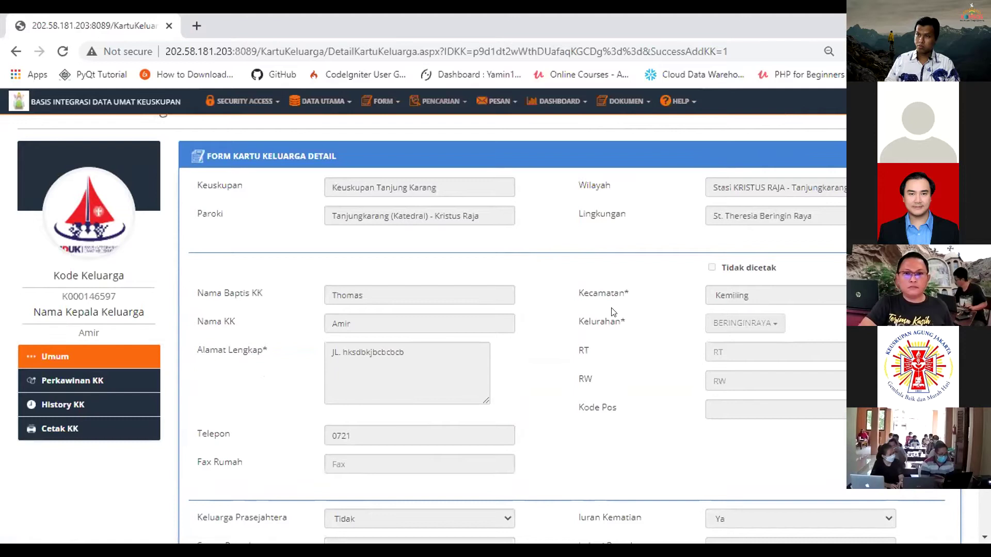
scroll(584, 337, "down", 5)
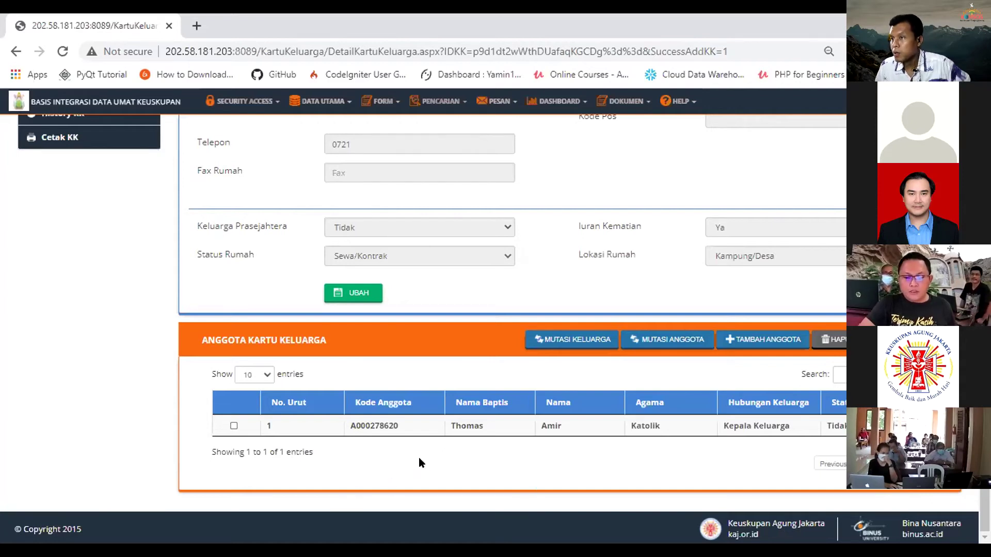
scroll(506, 483, "up", 6)
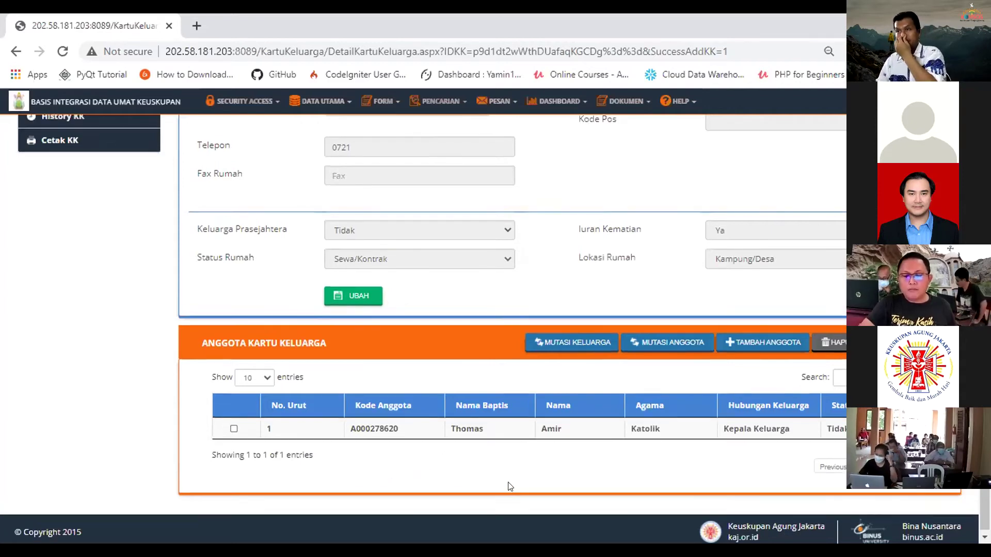
scroll(563, 464, "down", 3)
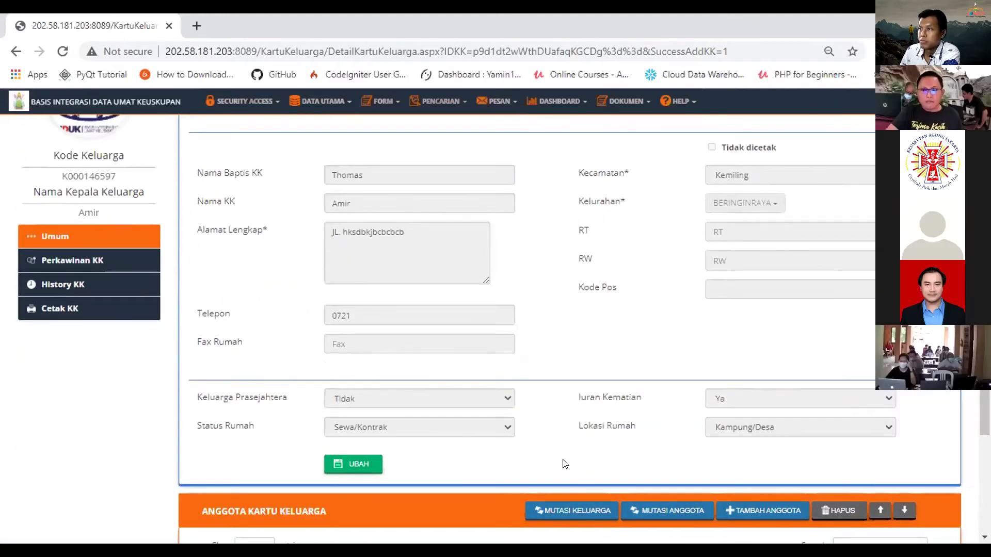
scroll(564, 464, "down", 4)
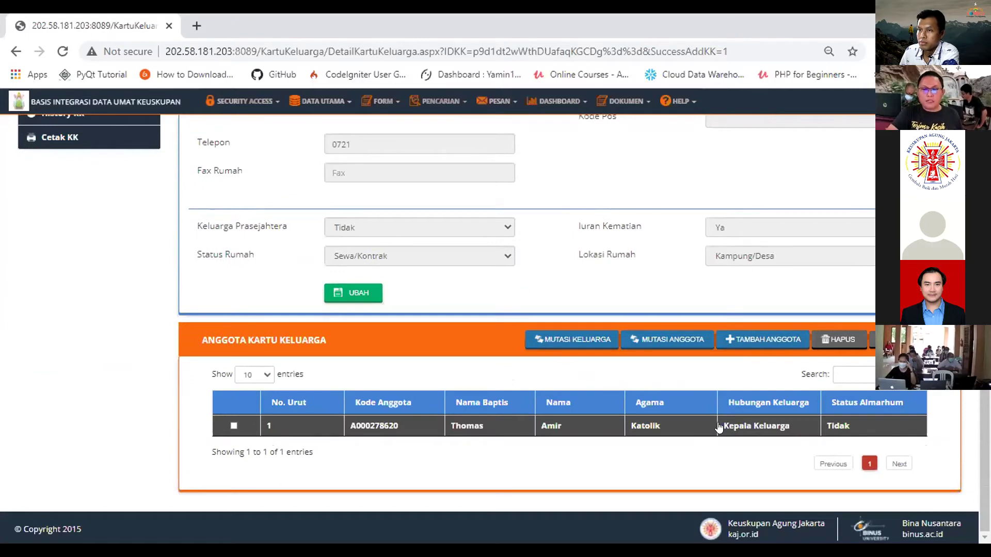
left_click(750, 341)
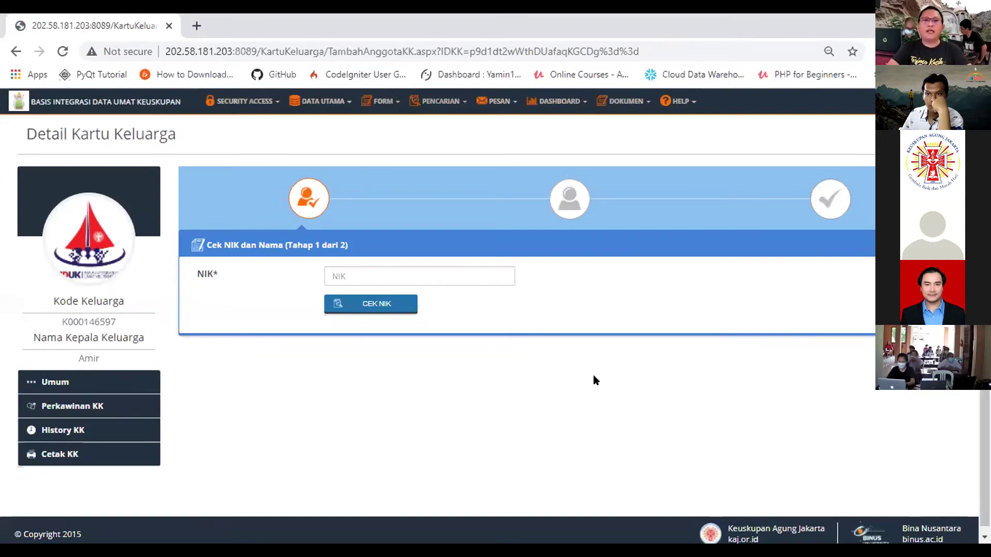
left_click(379, 103)
- Search family cards with Wilayah Stasi KRISTUS RAJA - Tanjungkarang and Lingkungan St. Albertus Kampung Sawah
left_click(403, 137)
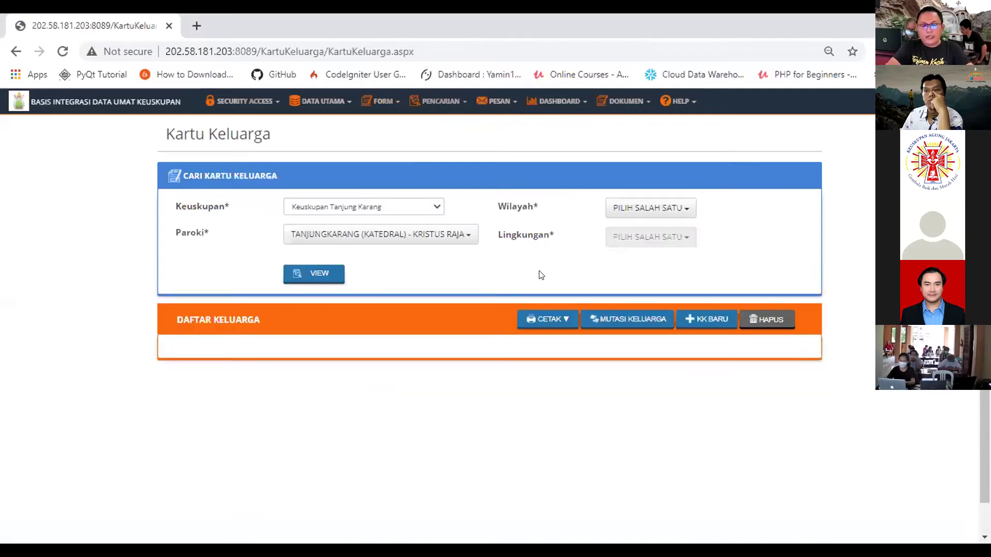
left_click(657, 213)
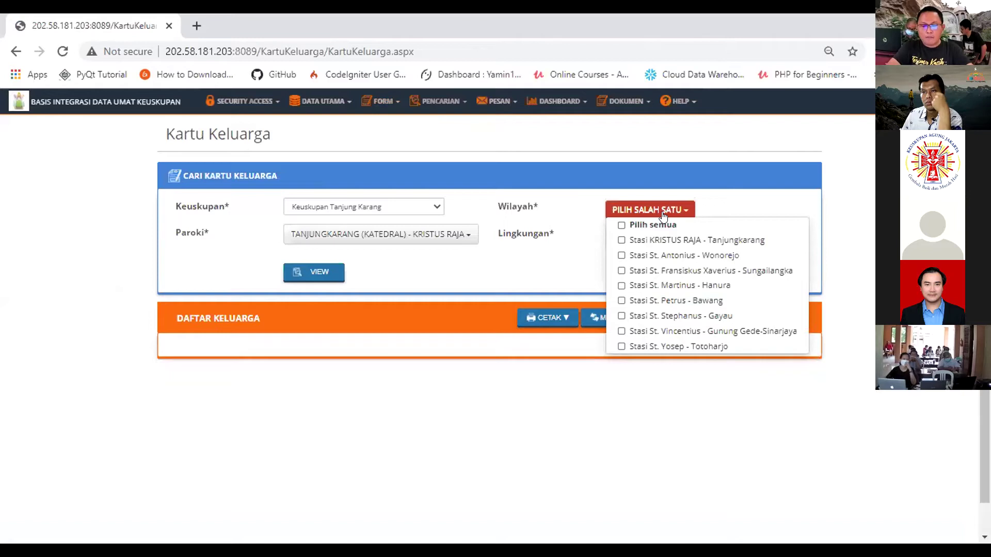
left_click(622, 241)
left_click(579, 253)
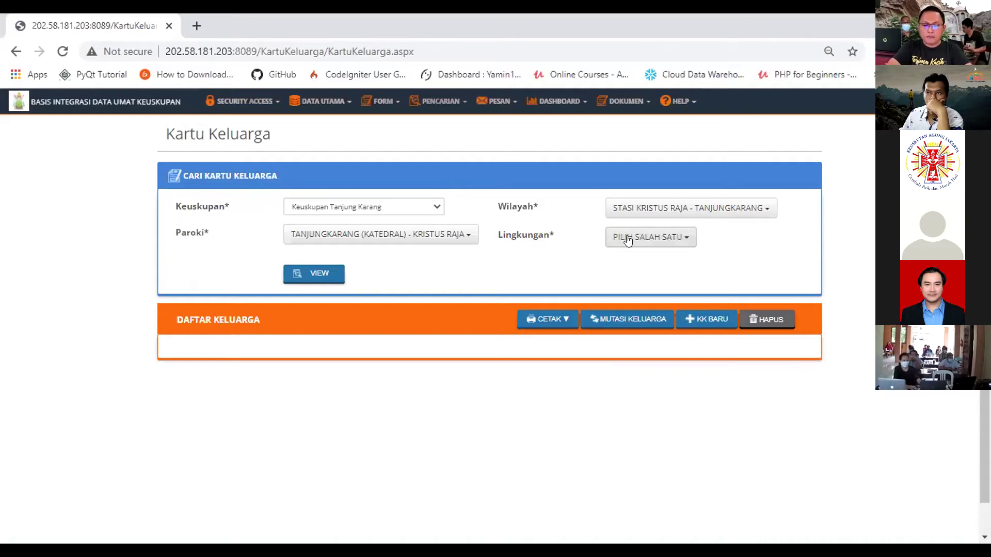
left_click(628, 241)
left_click(637, 269)
left_click(348, 396)
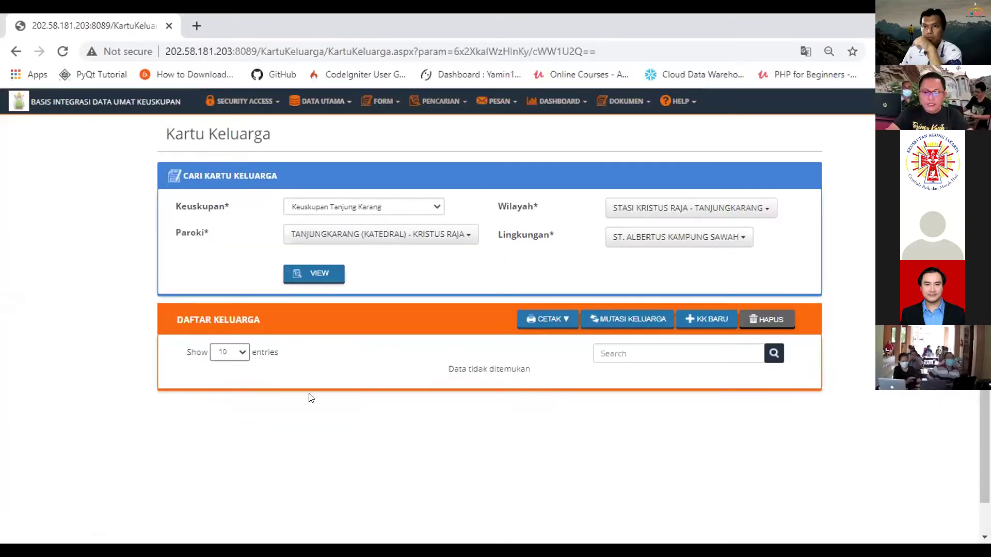
left_click(318, 284)
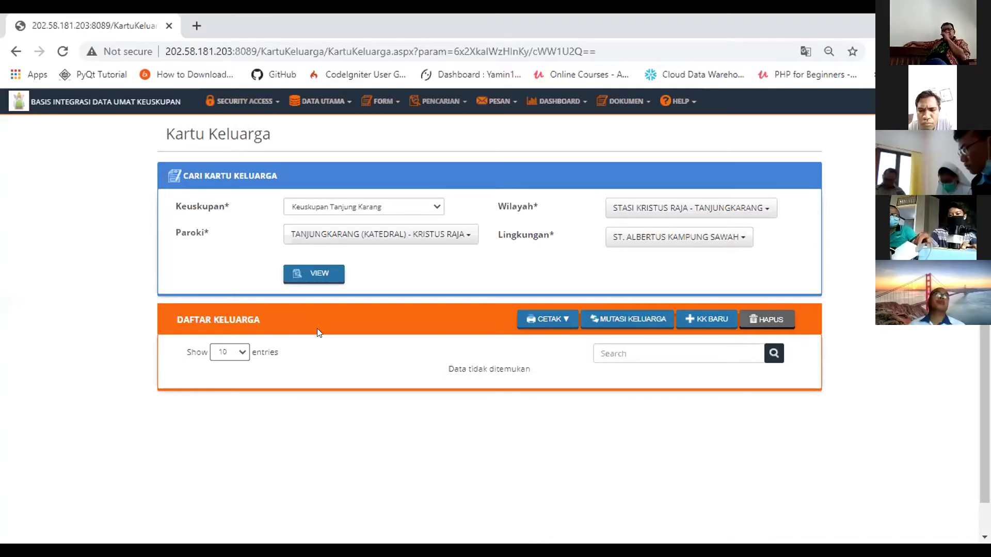
- Select every Lingkungan in the search filter
left_click(663, 240)
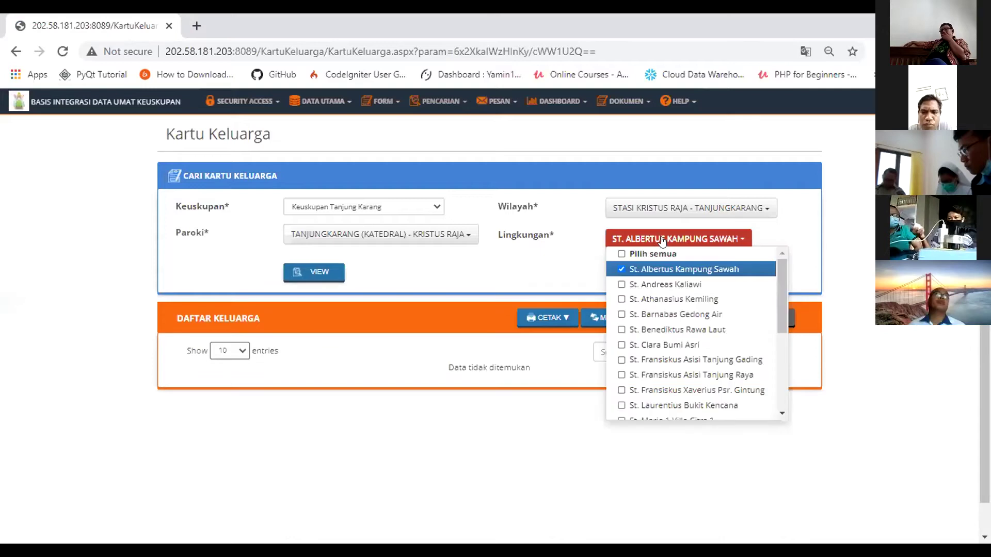
left_click(621, 253)
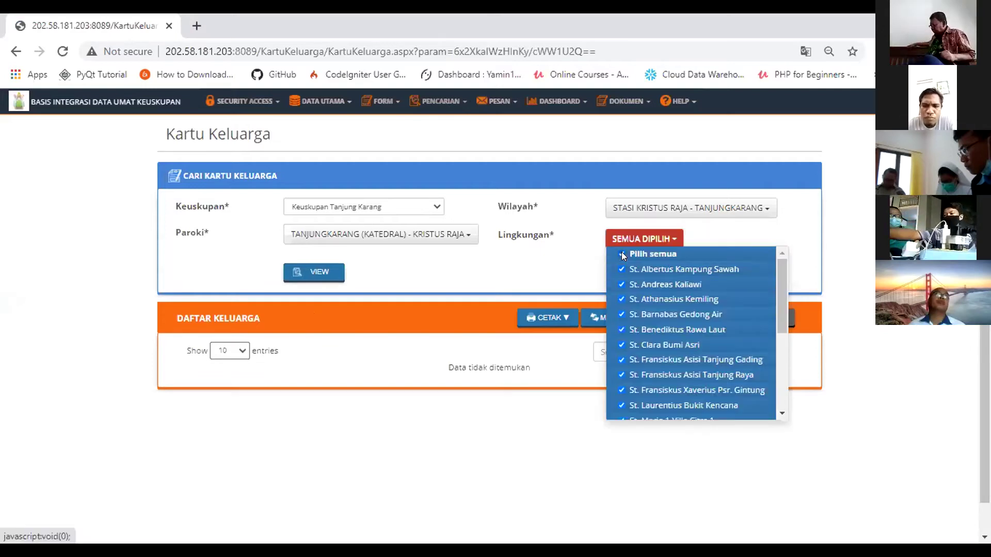
left_click(562, 276)
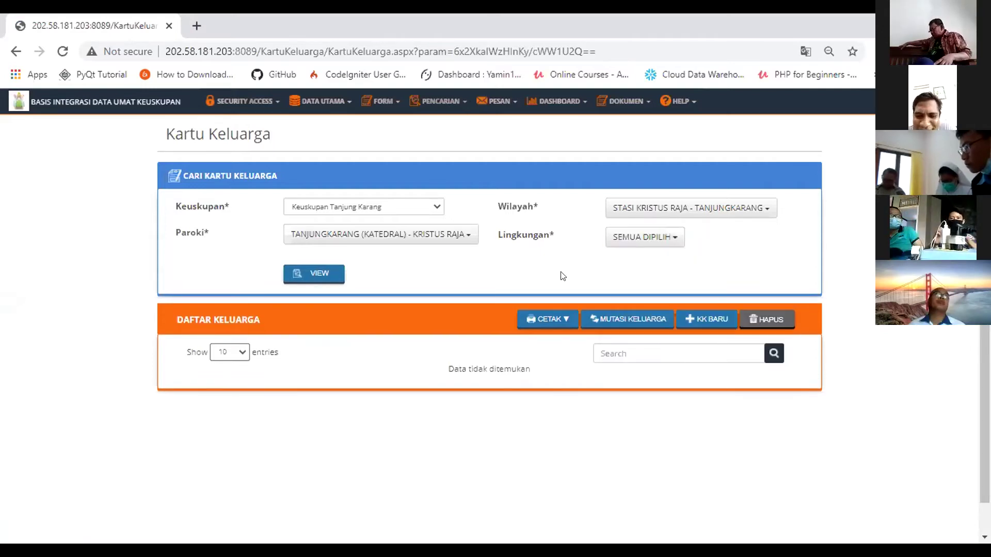
left_click(624, 210)
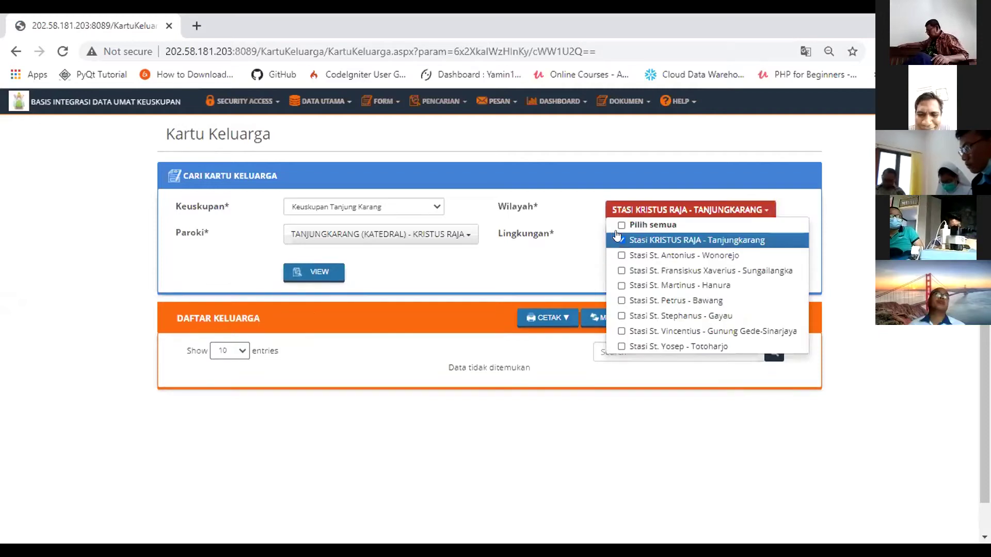
- Select every Wilayah, rerun the family search, and choose Pilih semua in the lingkungan list
left_click(621, 224)
left_click(570, 247)
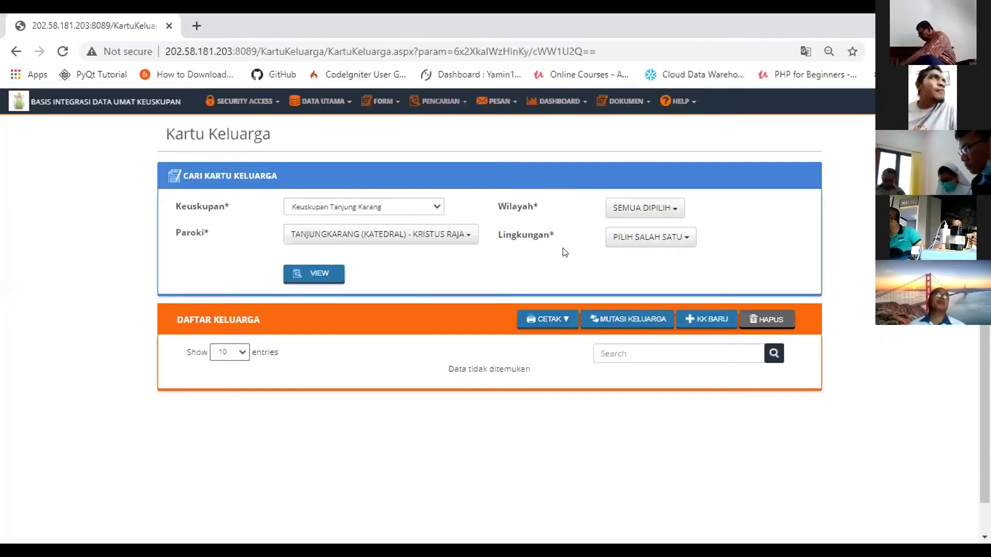
left_click(320, 277)
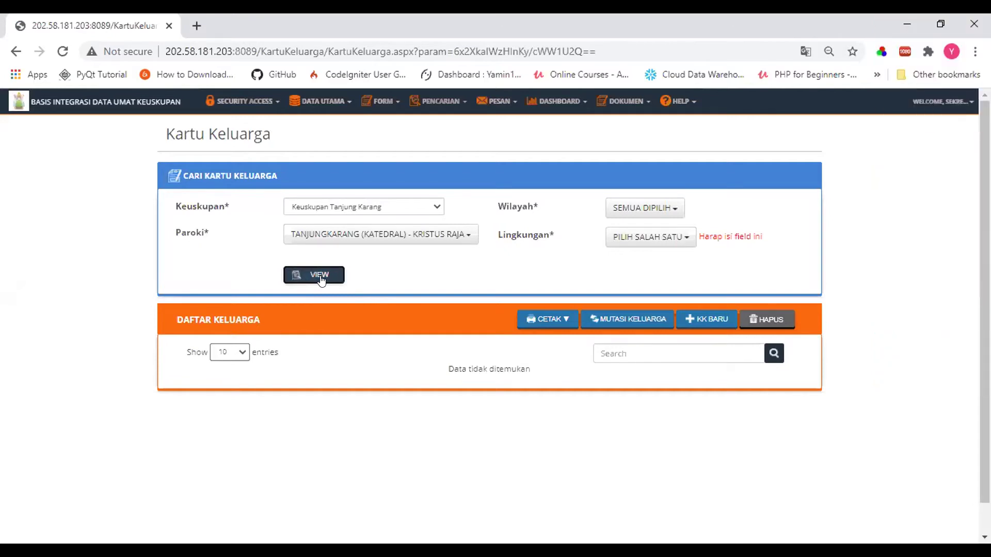
left_click(321, 279)
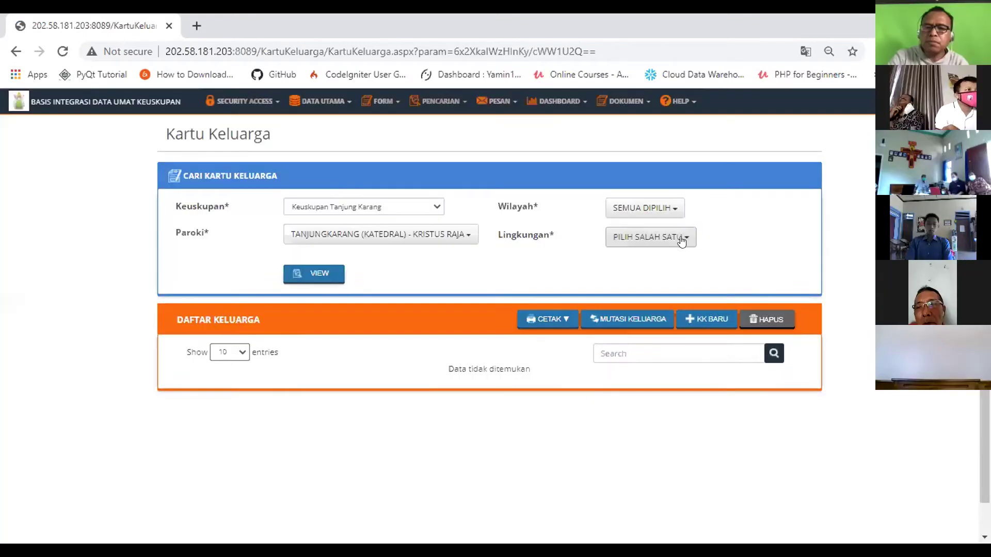
left_click(682, 239)
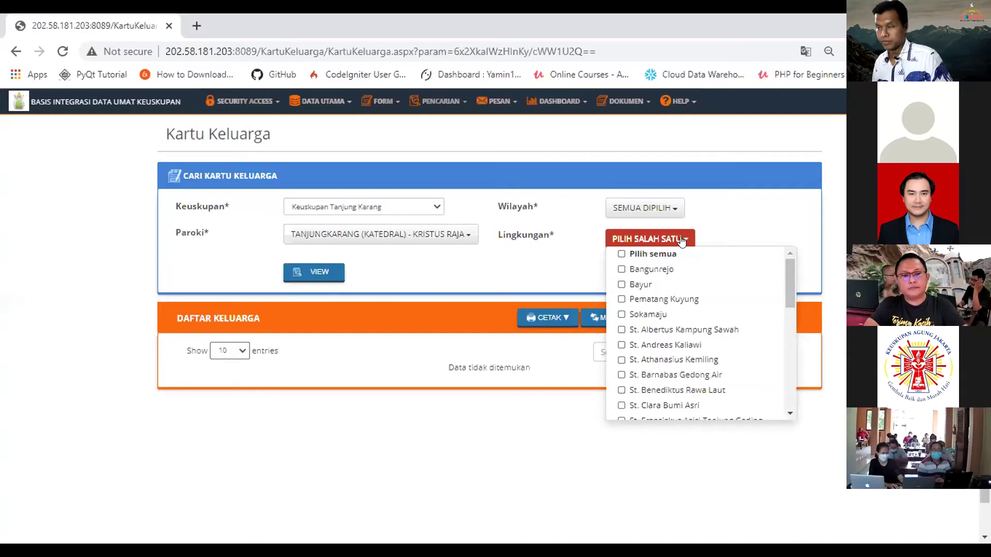
left_click(714, 258)
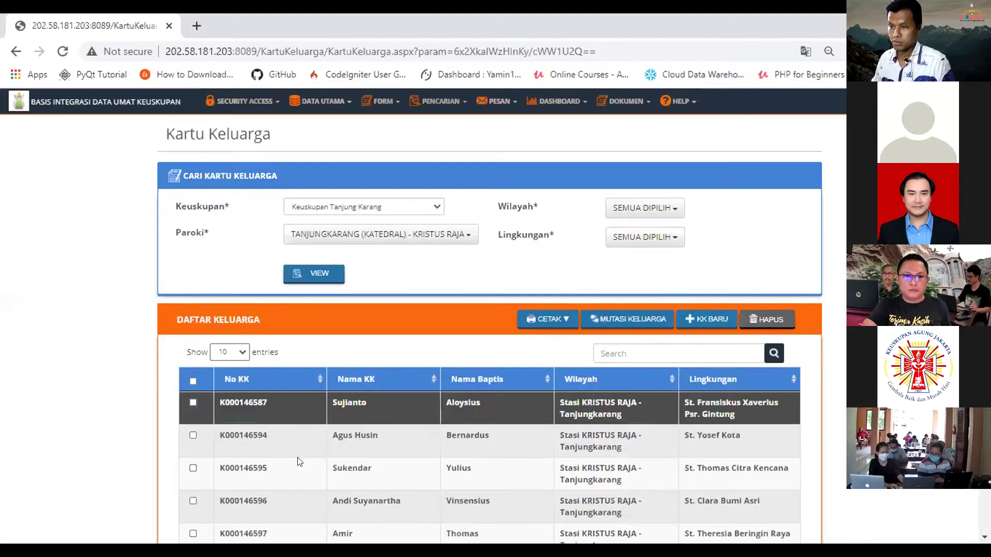
- Open the first family's card, then its Kepala Keluarga's Detail Anggota page
left_click(242, 403)
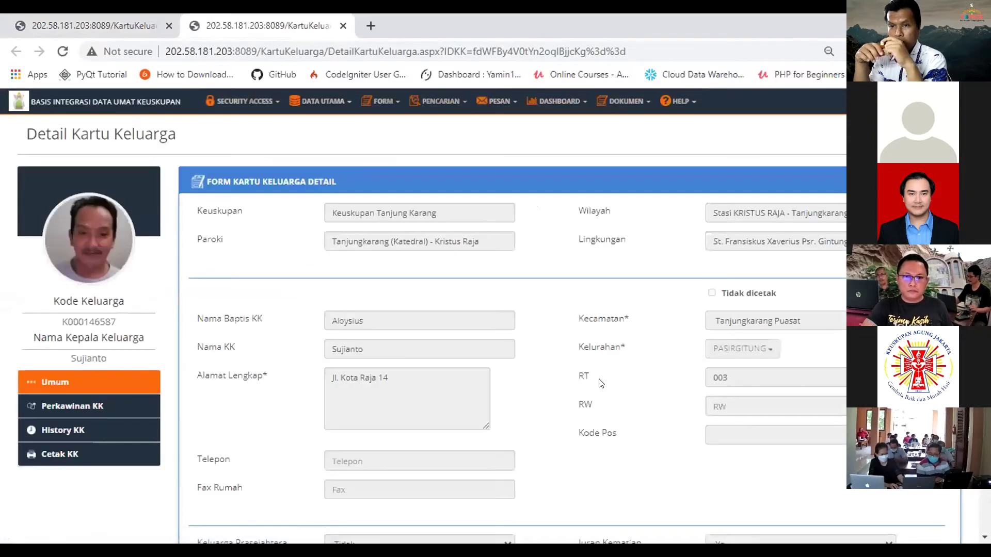
scroll(599, 387, "down", 5)
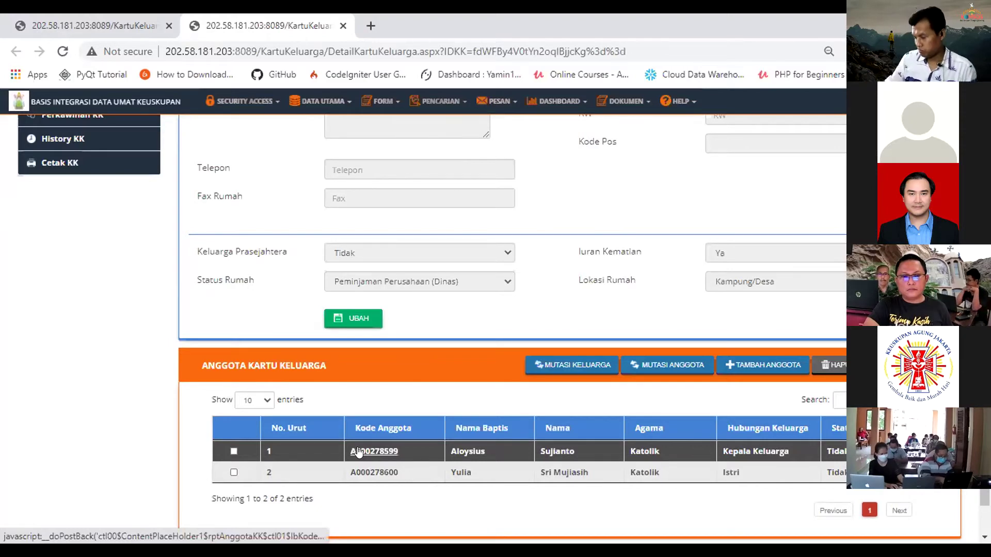
left_click(362, 451)
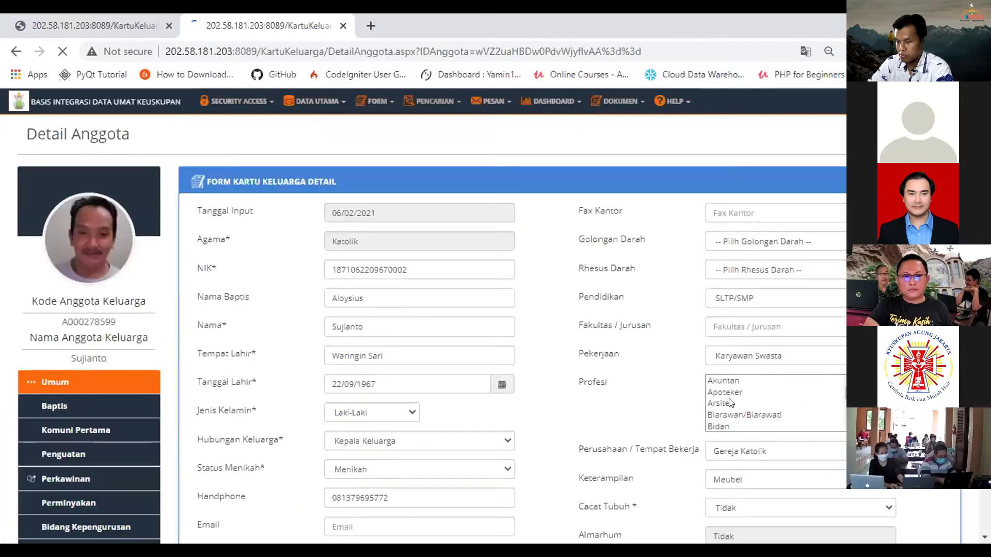
- Change Pekerjaan from Karyawan Swasta to Wiraswasta, passing briefly through Pengusaha
scroll(701, 430, "down", 3)
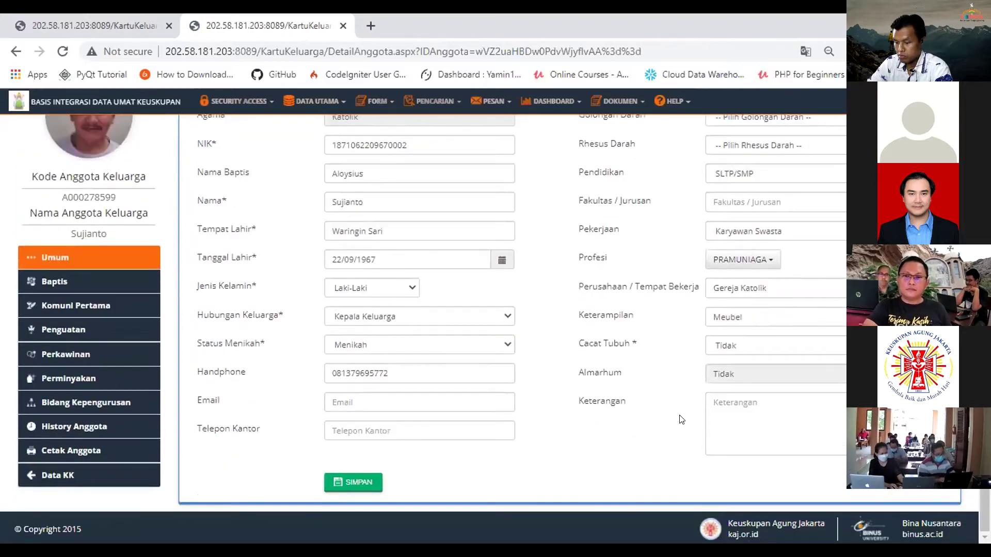
left_click(748, 230)
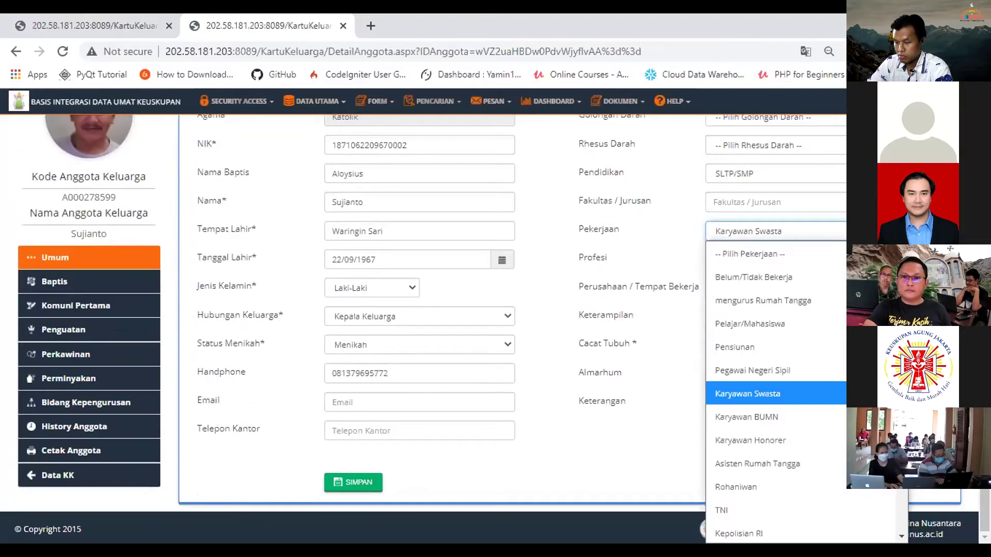
left_click(739, 394)
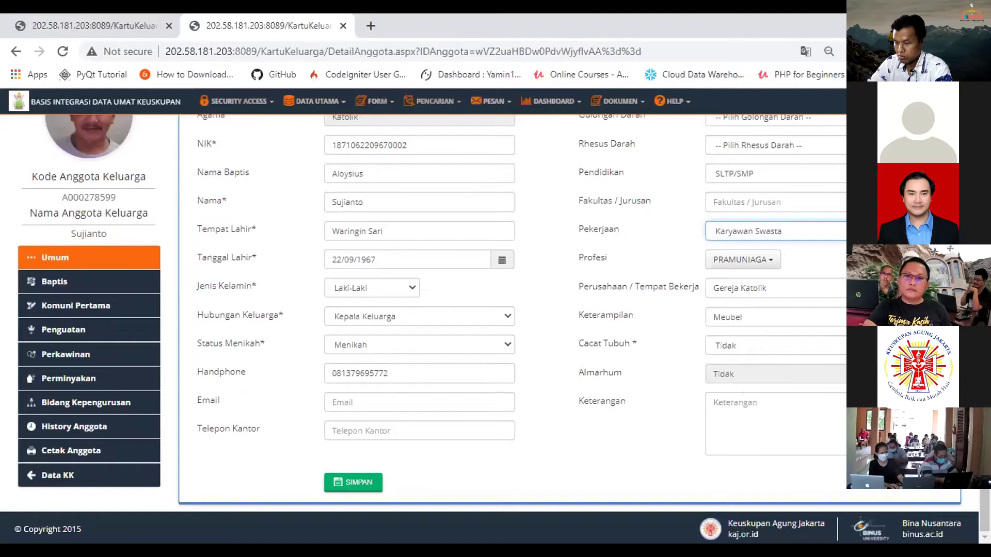
key("alt+Down")
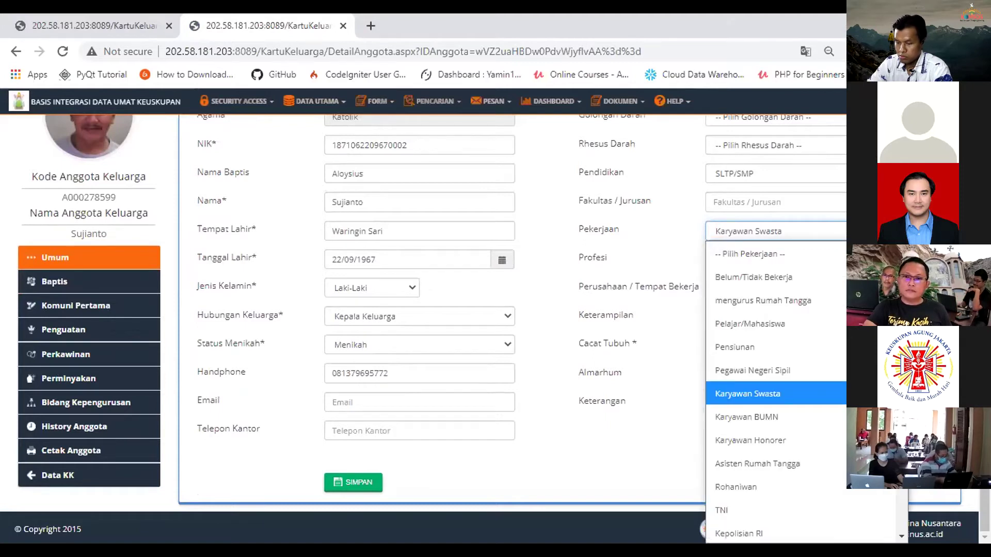
key("Home")
key("Down")
scroll(774, 393, "down", 1)
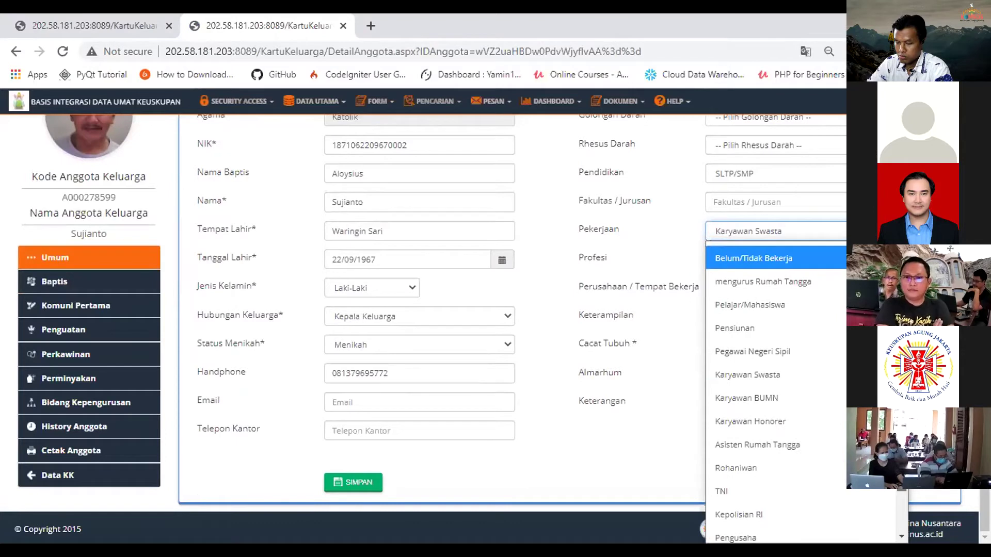
scroll(774, 392, "down", 1)
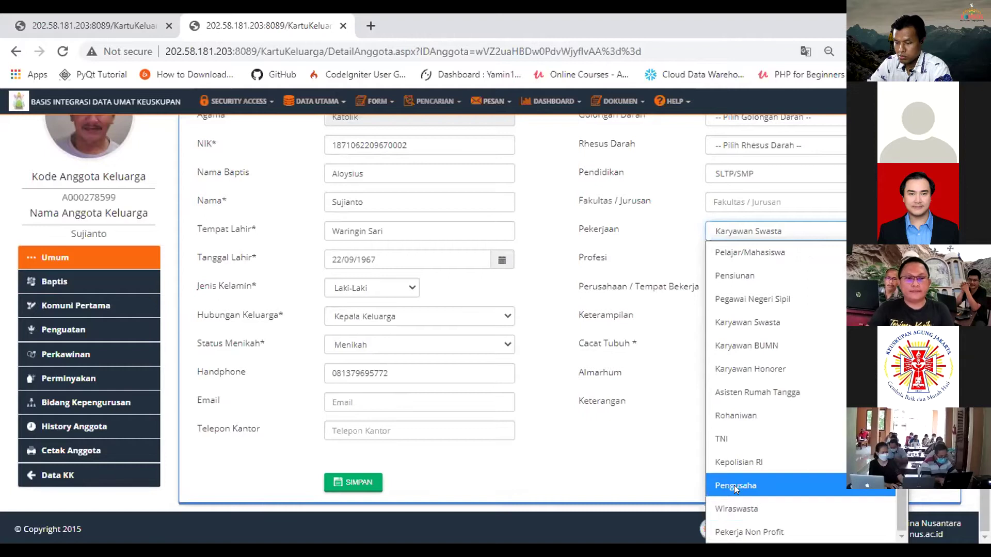
left_click(764, 486)
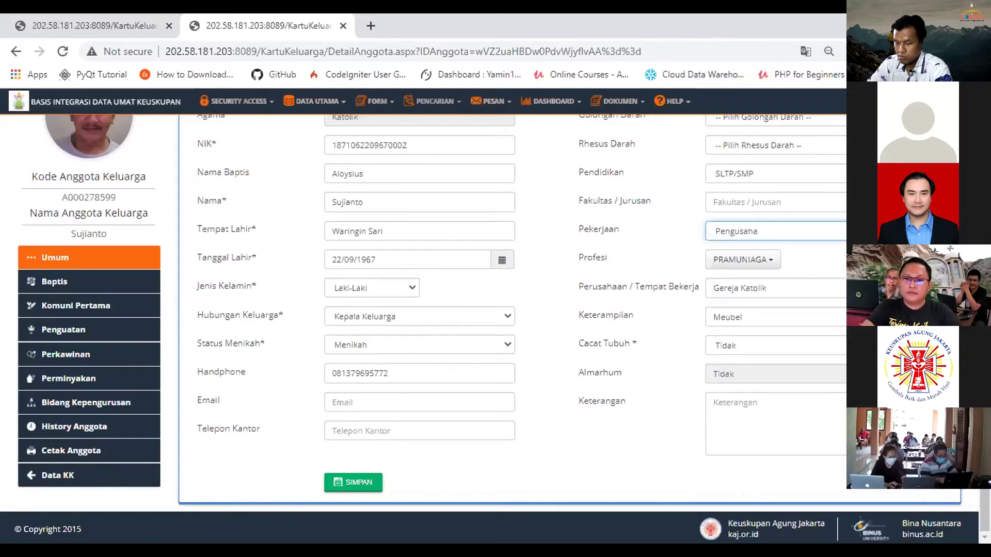
left_click(774, 230)
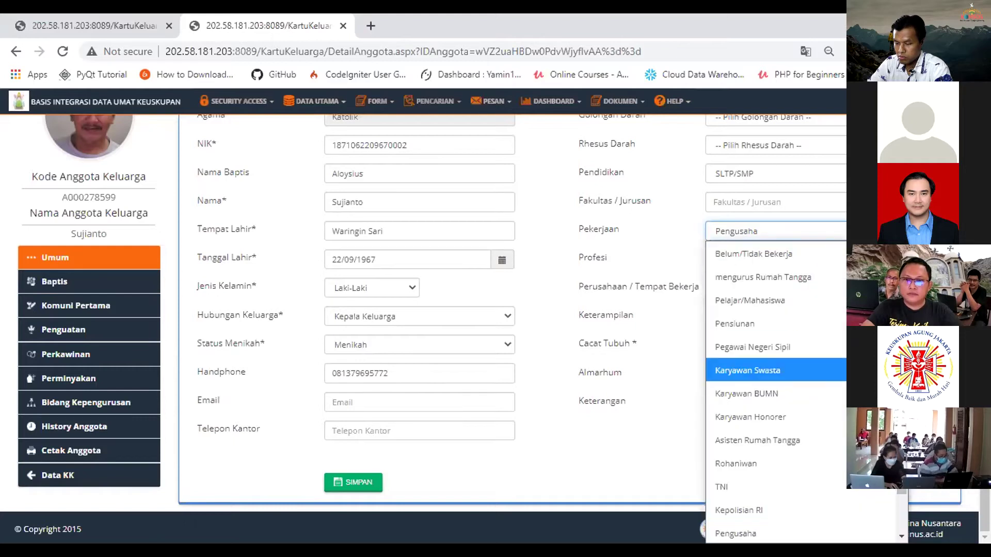
scroll(774, 393, "up", 1)
scroll(774, 392, "down", 1)
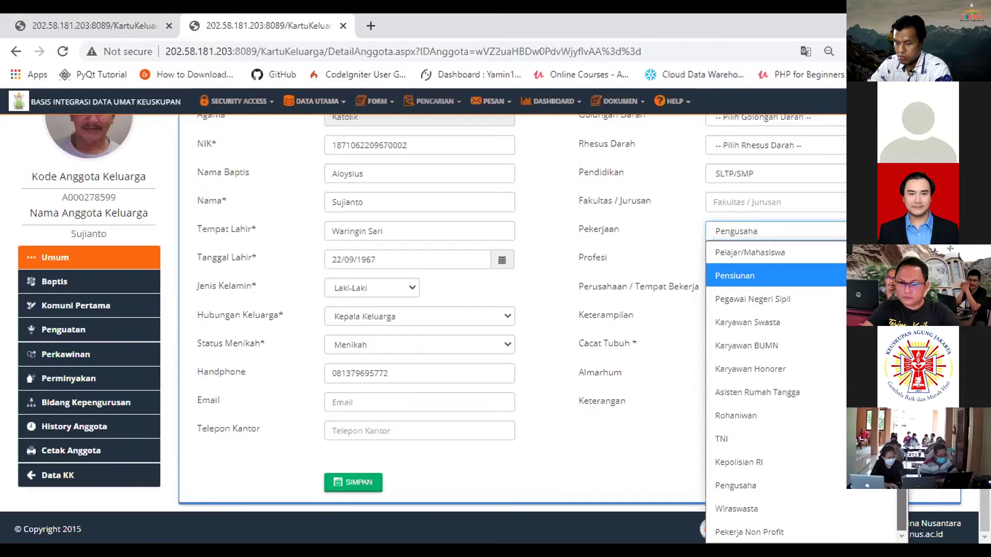
left_click(796, 511)
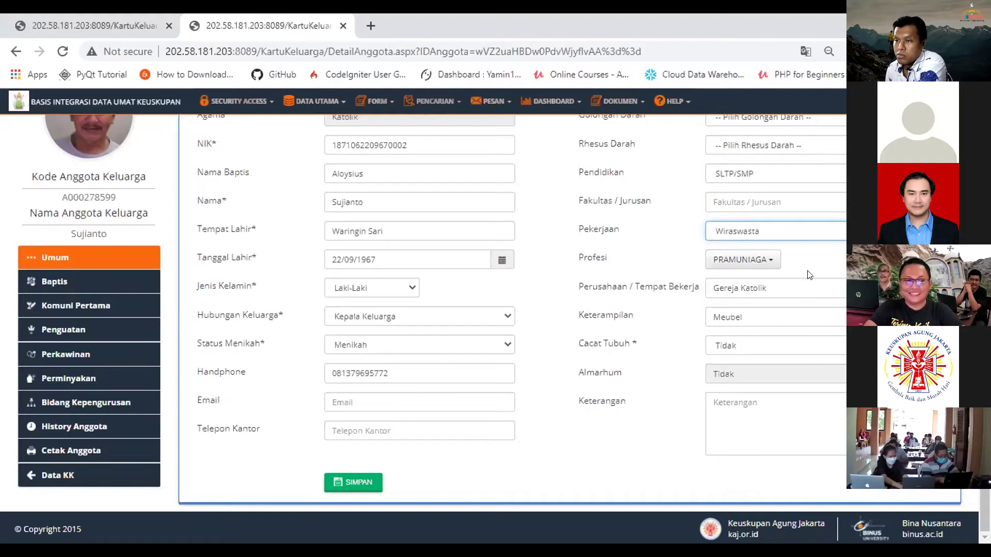
- Review the Profesi list, leaving PRAMUNIAGA selected
left_click(768, 263)
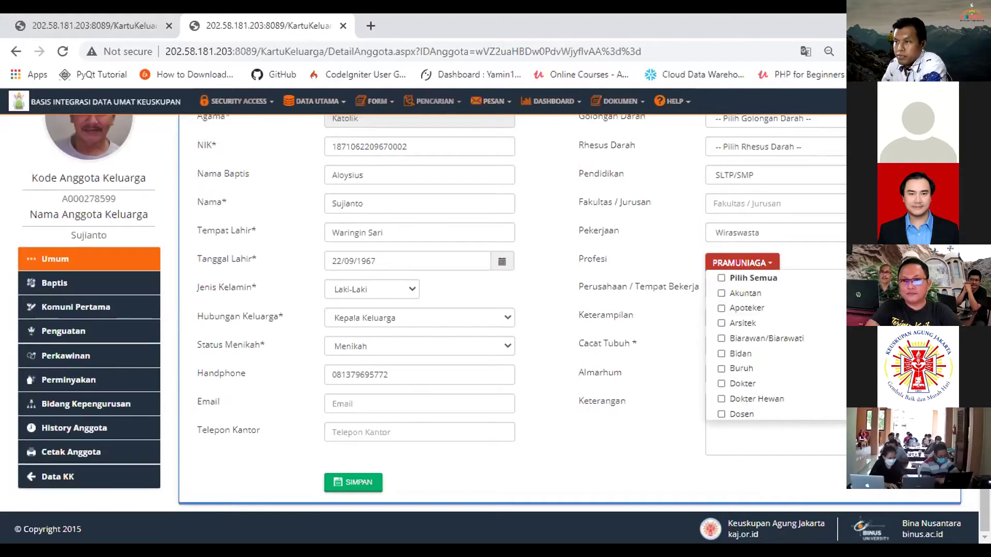
scroll(774, 346, "down", 3)
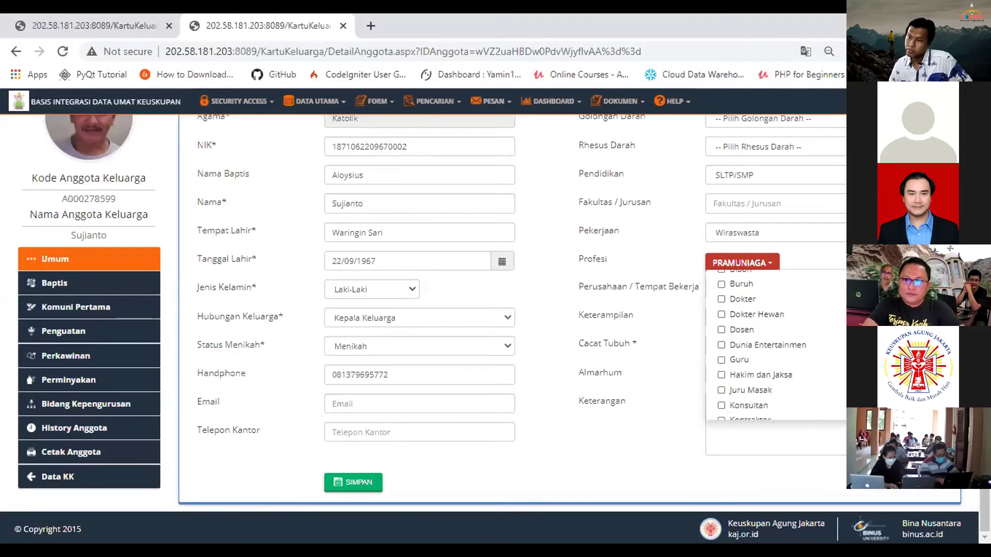
scroll(774, 346, "down", 2)
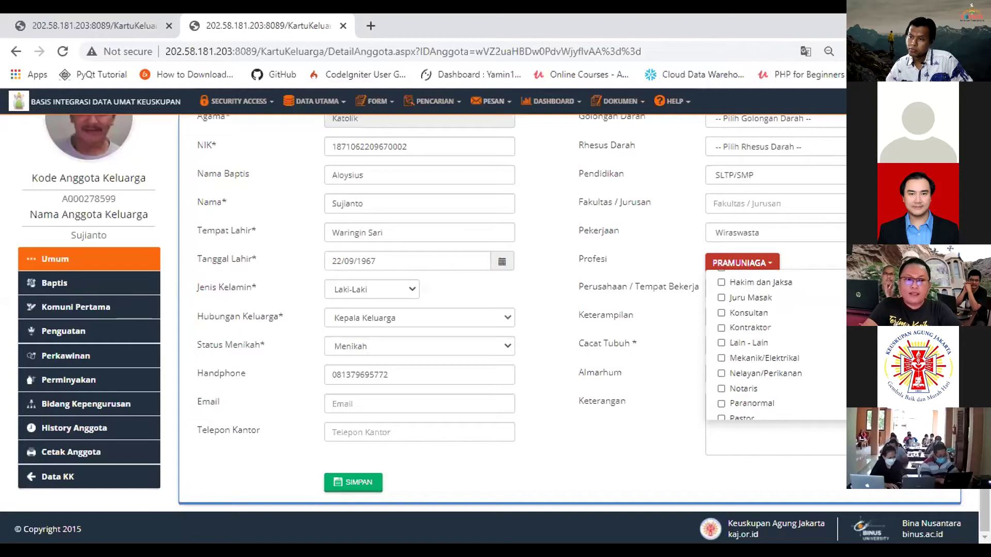
scroll(774, 346, "down", 3)
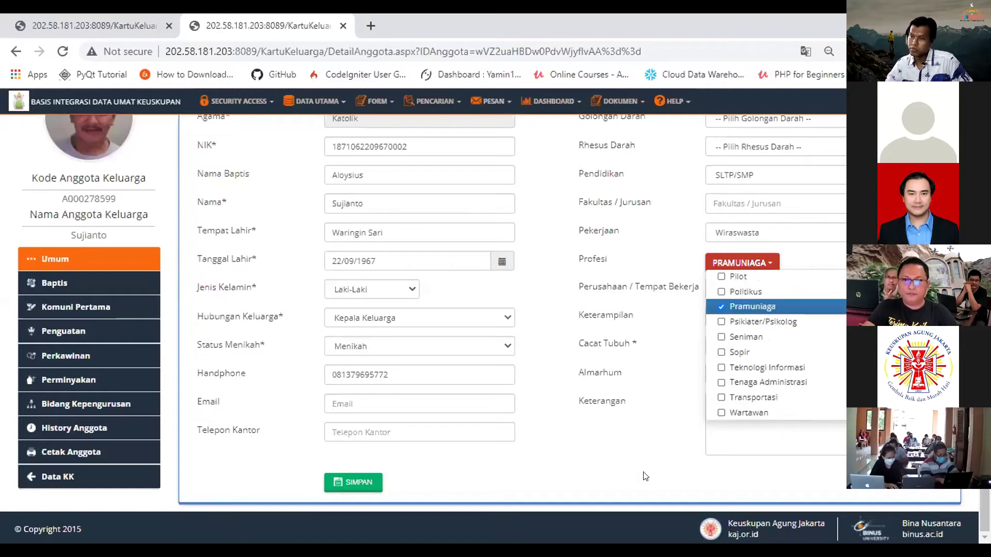
left_click(659, 461)
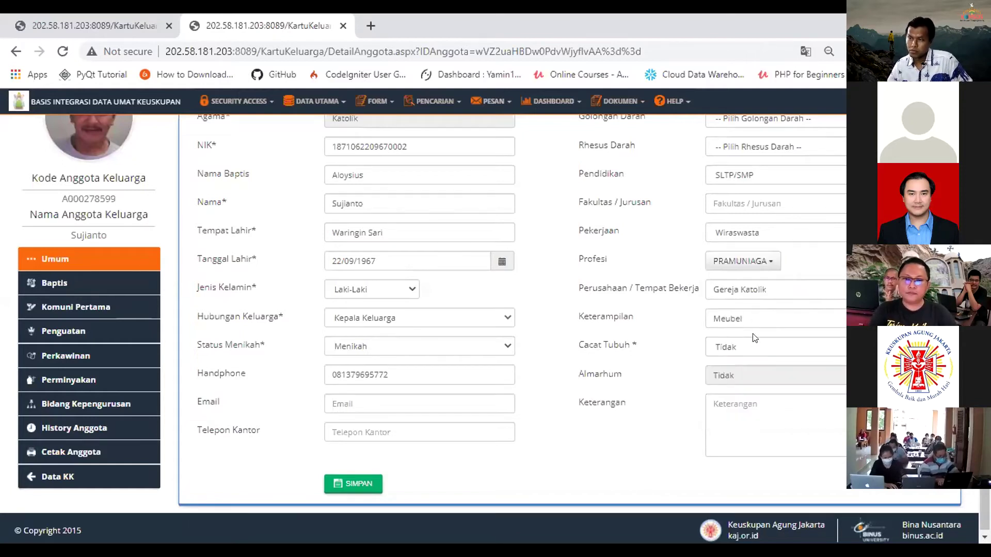
left_click(751, 313)
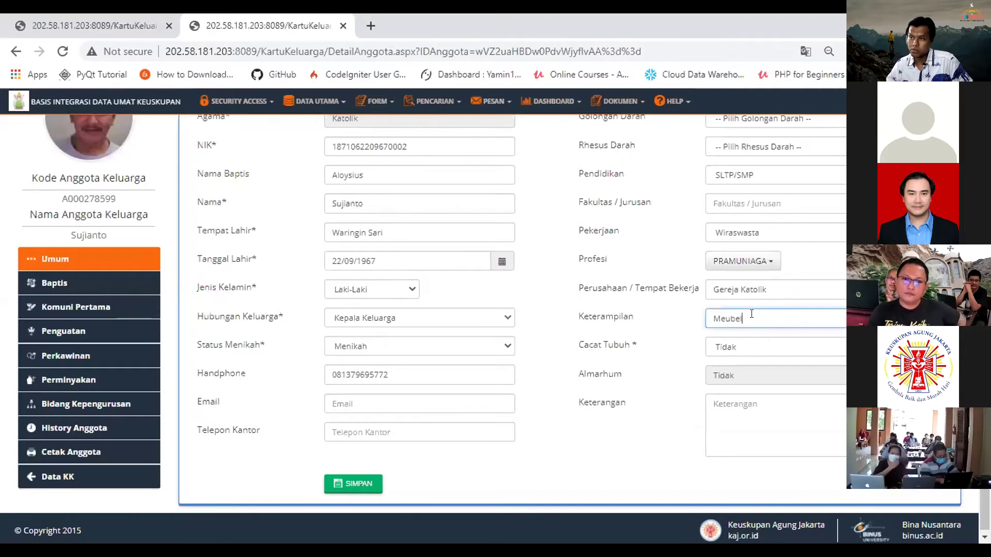
- Overwrite Keterampilan's Meubel with Bertani and leave the field
left_click_drag(709, 317, 755, 313)
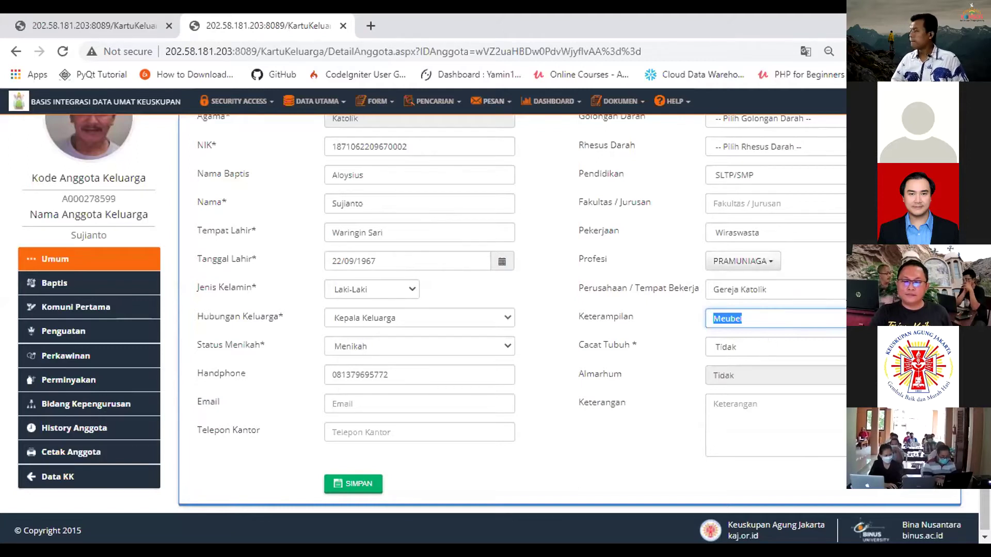
type("Berkebun")
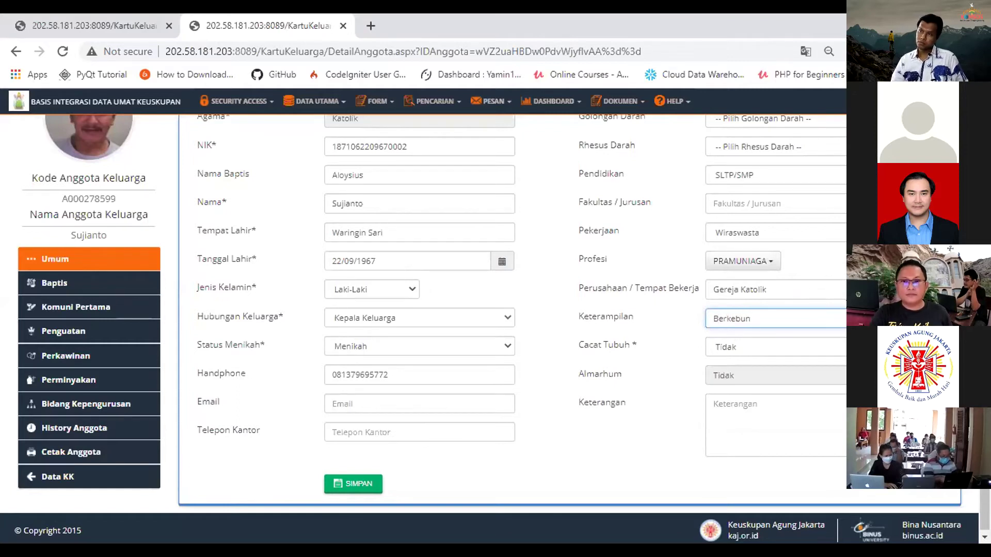
left_click(785, 348)
left_click(767, 309)
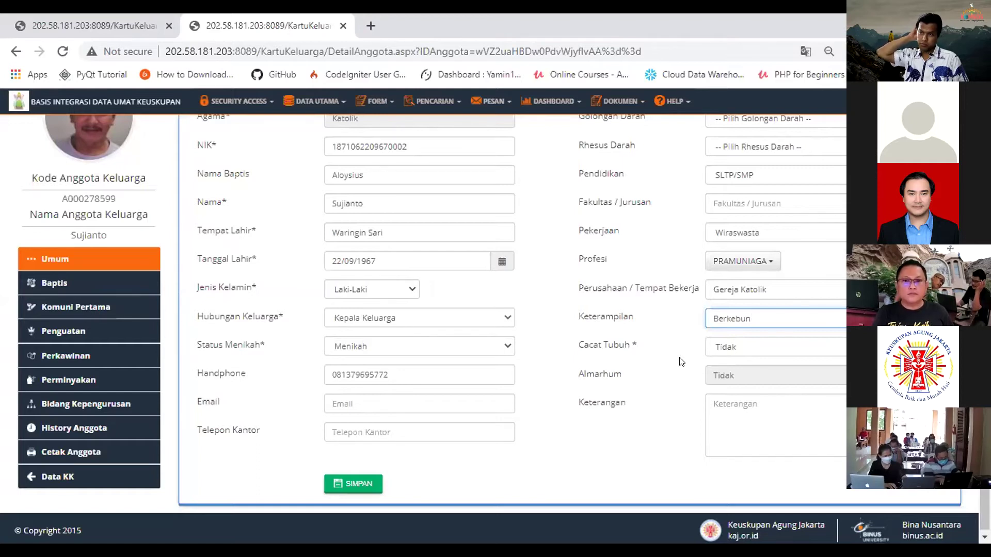
double_click(754, 315)
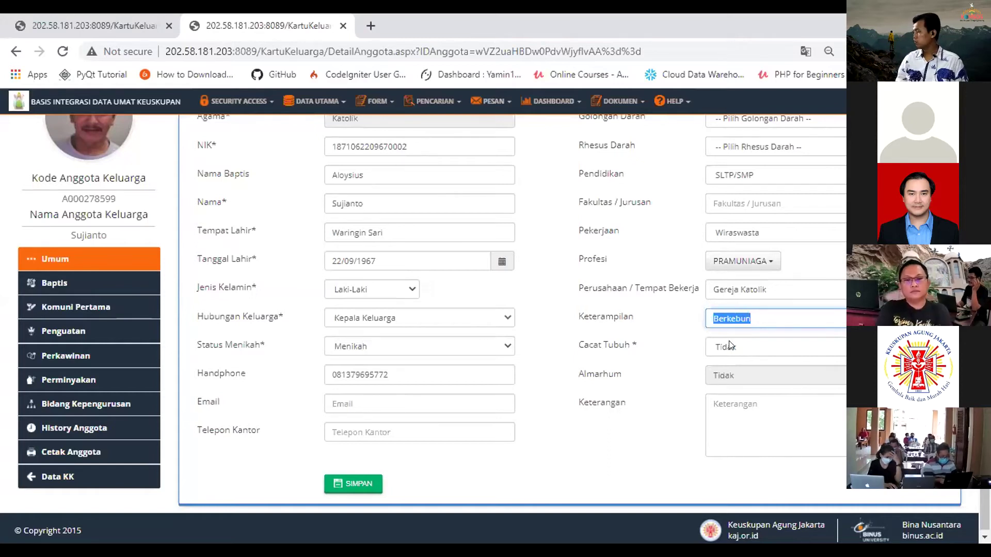
type("Ber")
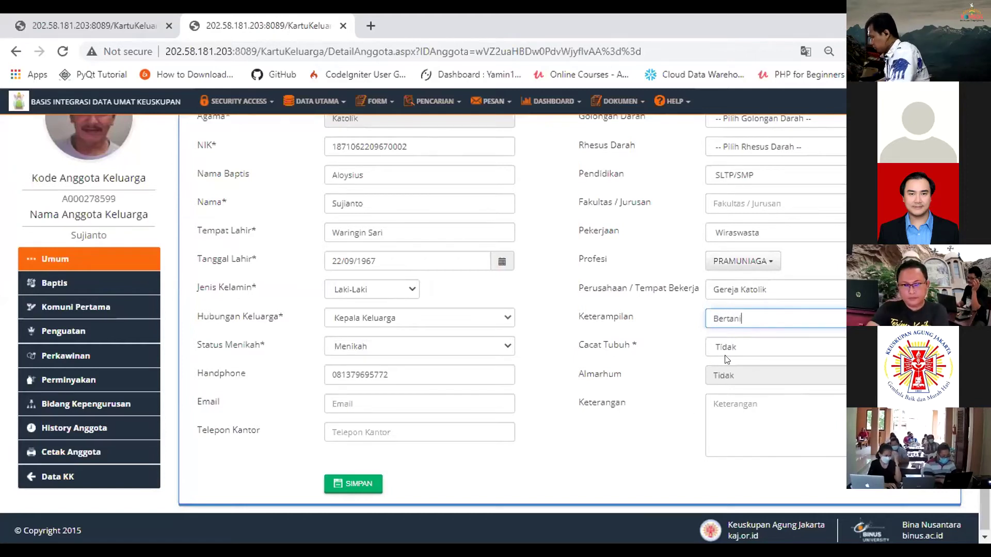
left_click(684, 432)
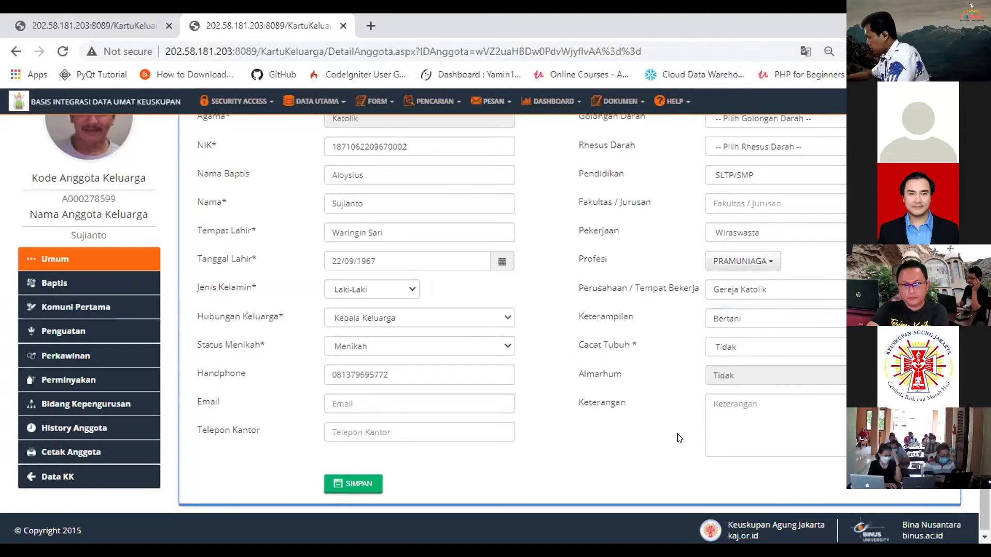
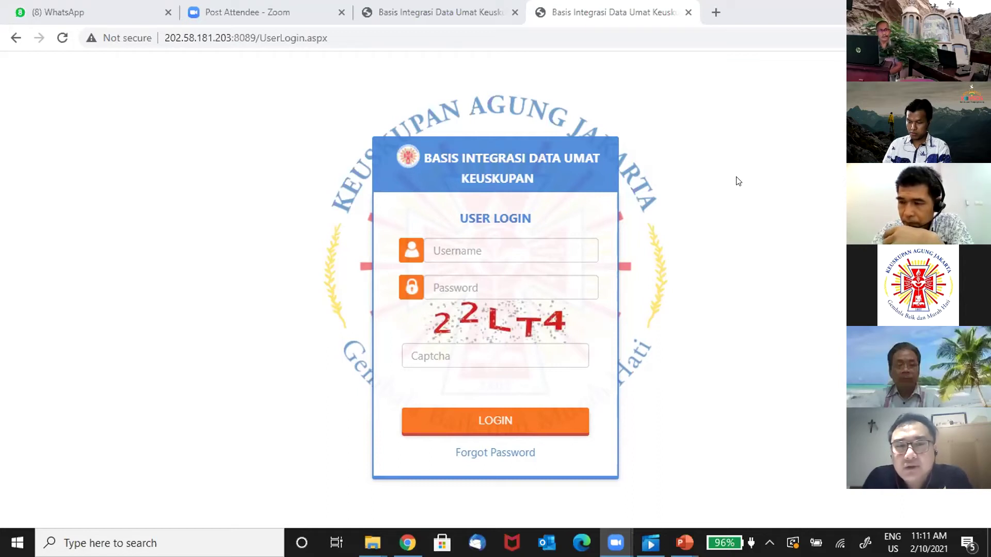
- Log in with the saved secretary username, the account password and the captcha code
left_click(499, 250)
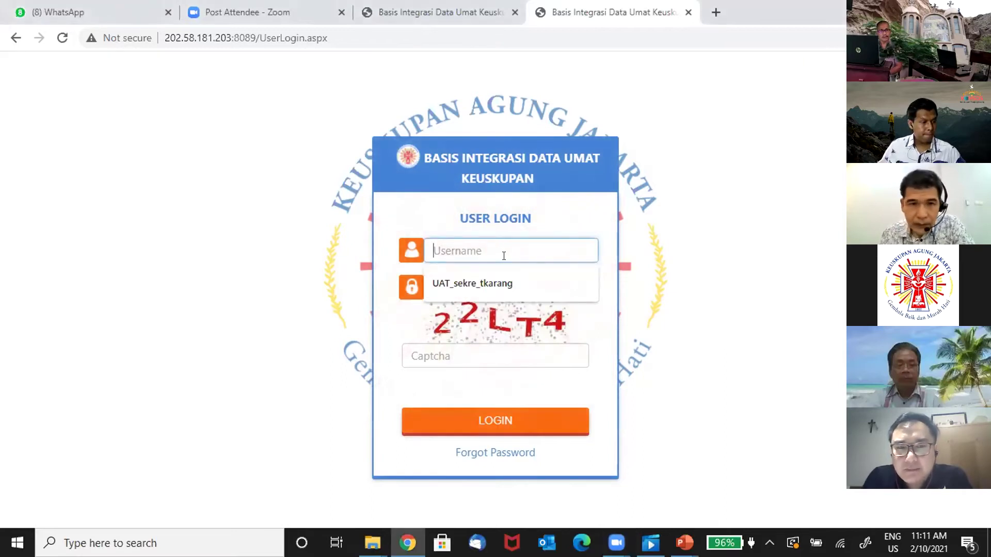
left_click(511, 283)
left_click(504, 288)
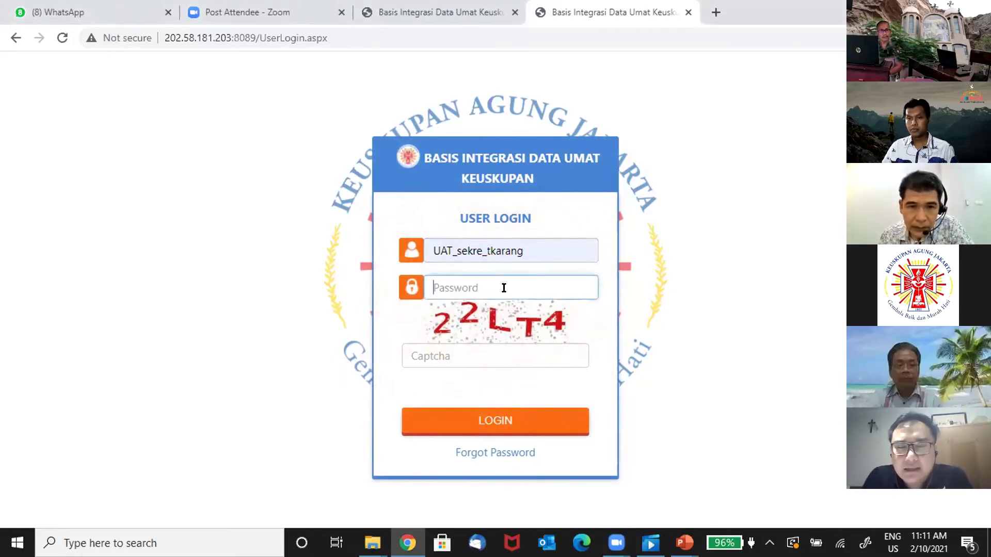
type("••••••••")
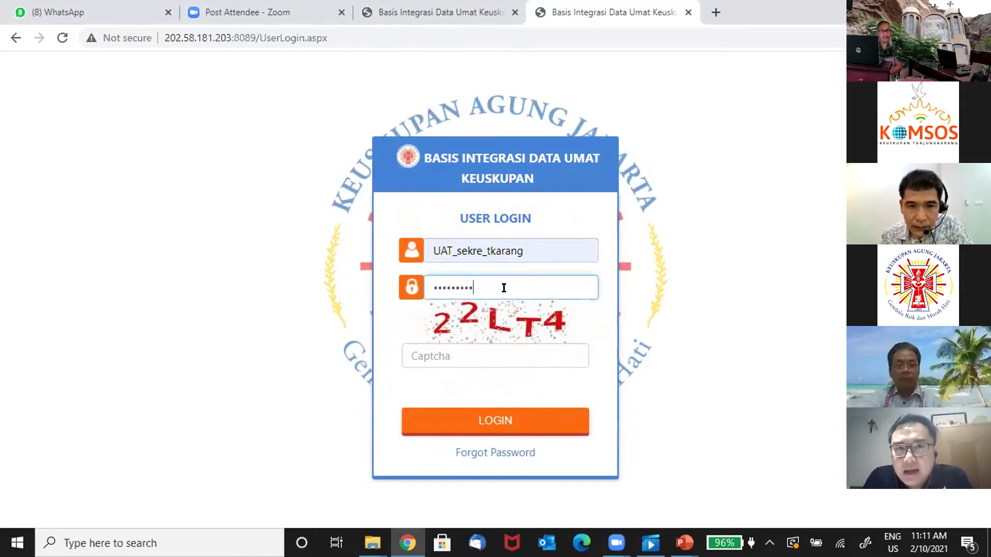
left_click(485, 348)
type("22lt4")
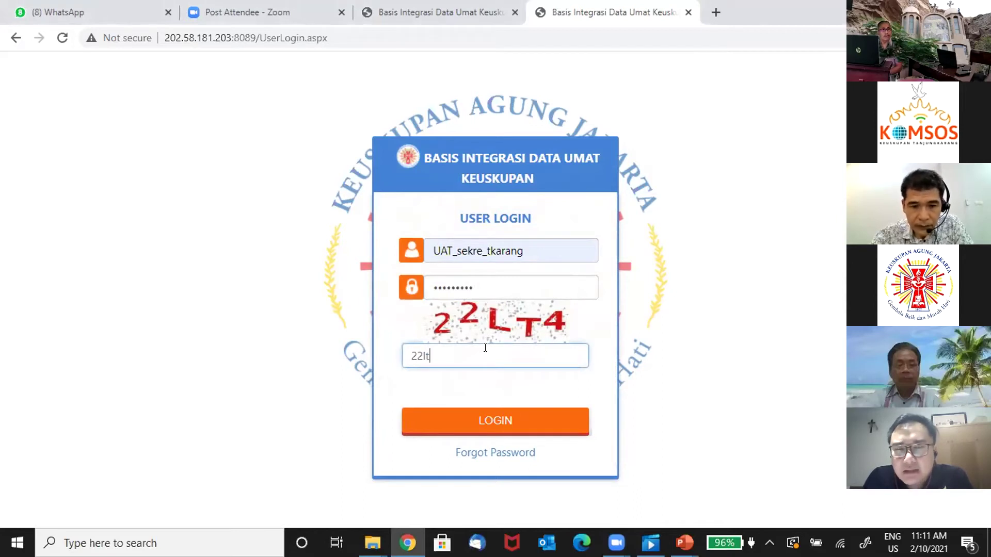
left_click(492, 414)
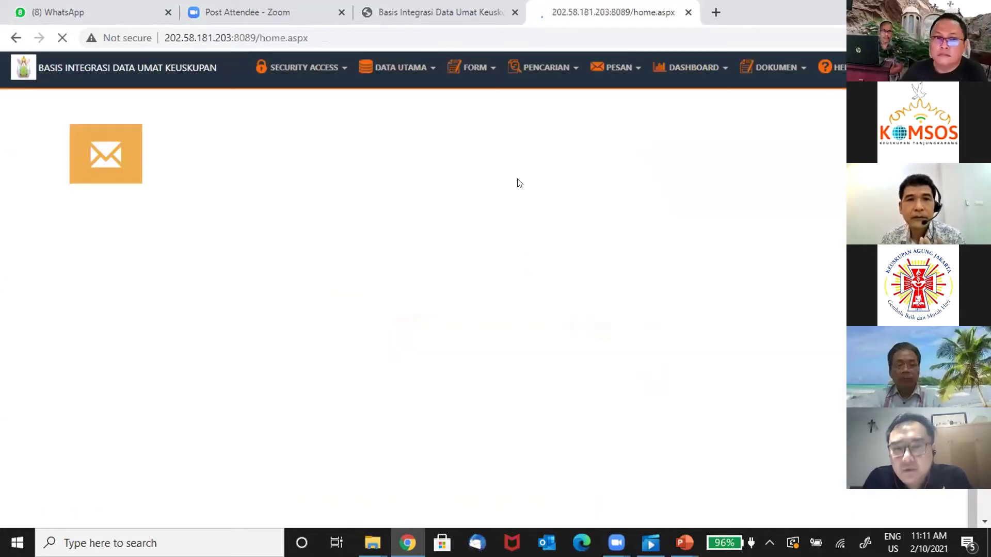
- Go through the FORM menu to the FORM KARTU KELUARGA page for Keuskupan Tanjung Karang
left_click(473, 74)
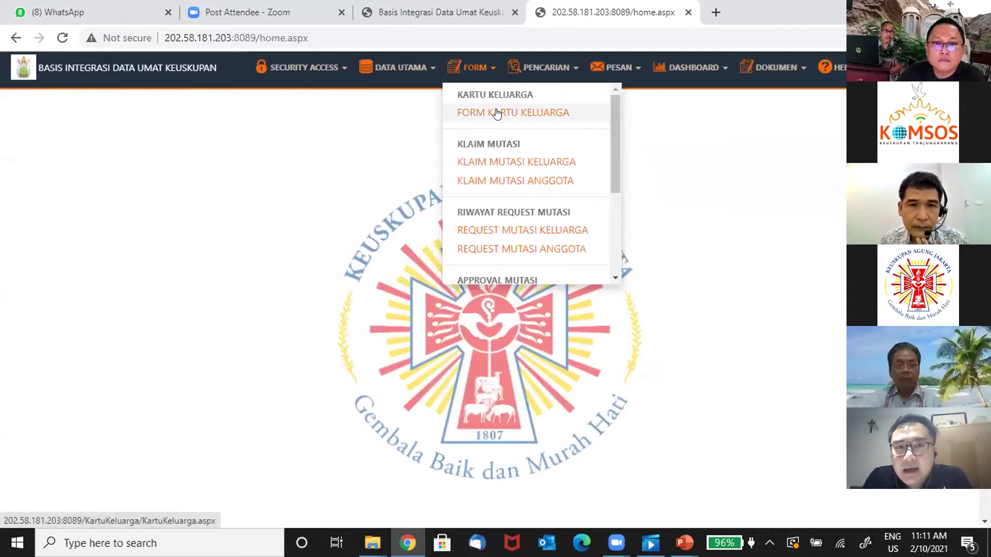
left_click(560, 69)
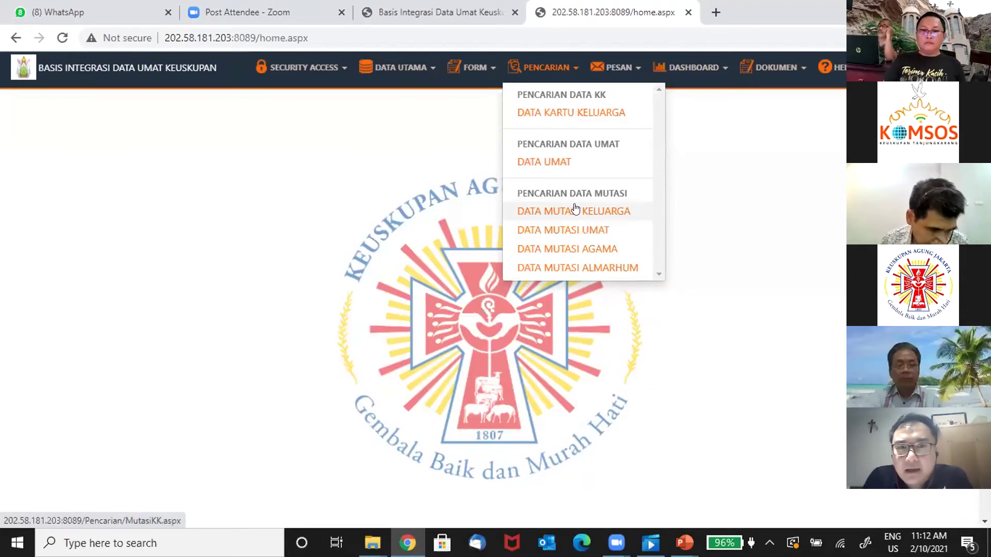
left_click(475, 76)
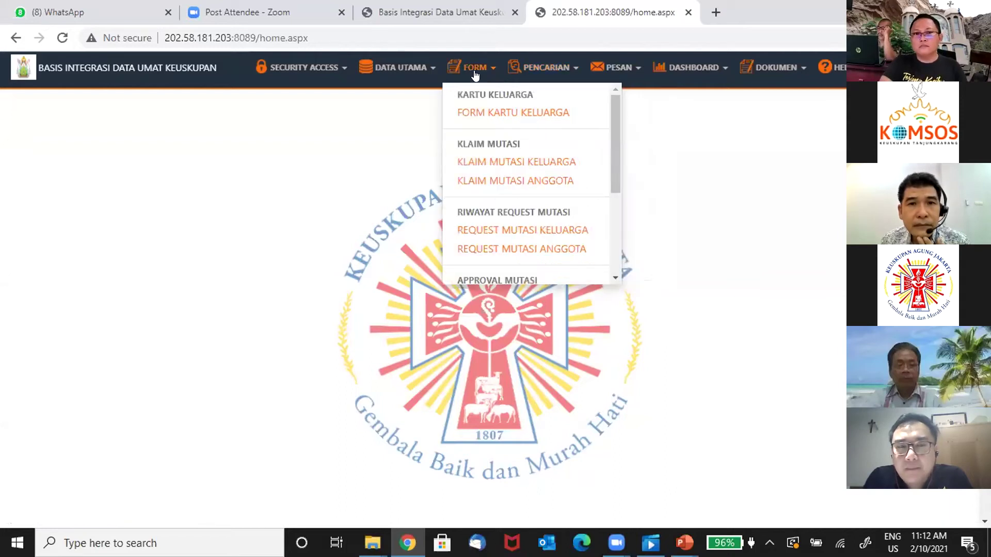
left_click(490, 110)
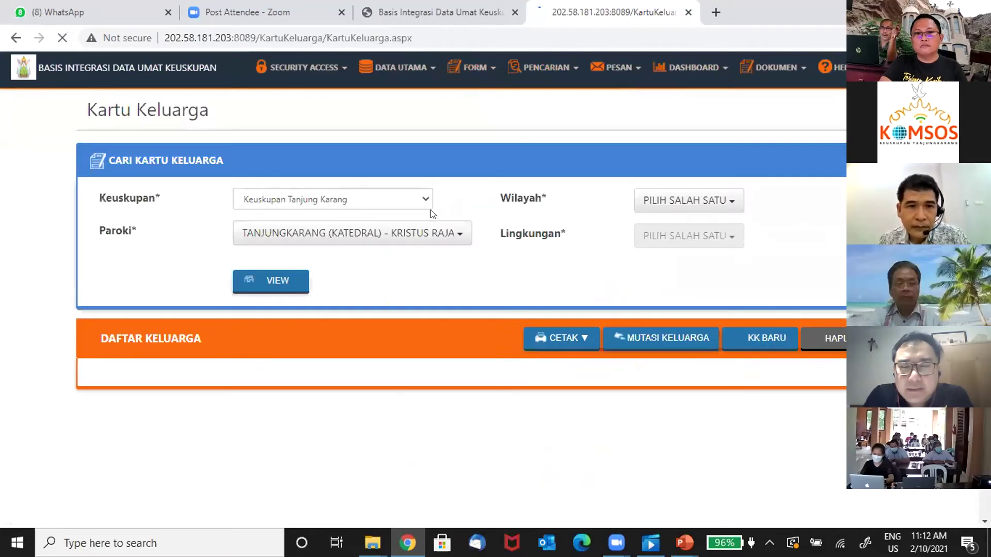
- Set Wilayah and Lingkungan to Pilih semua and view the family list
left_click(649, 207)
left_click(655, 222)
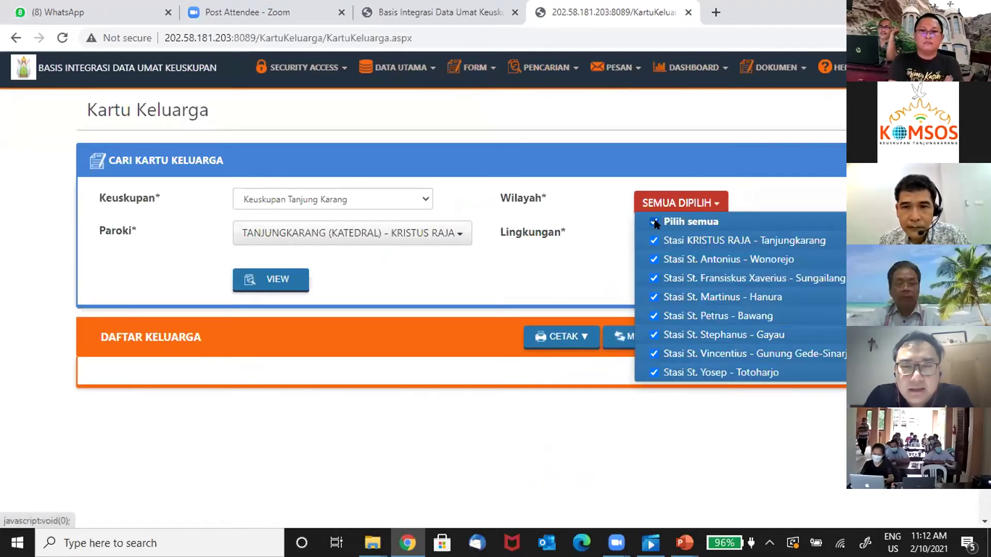
left_click(572, 207)
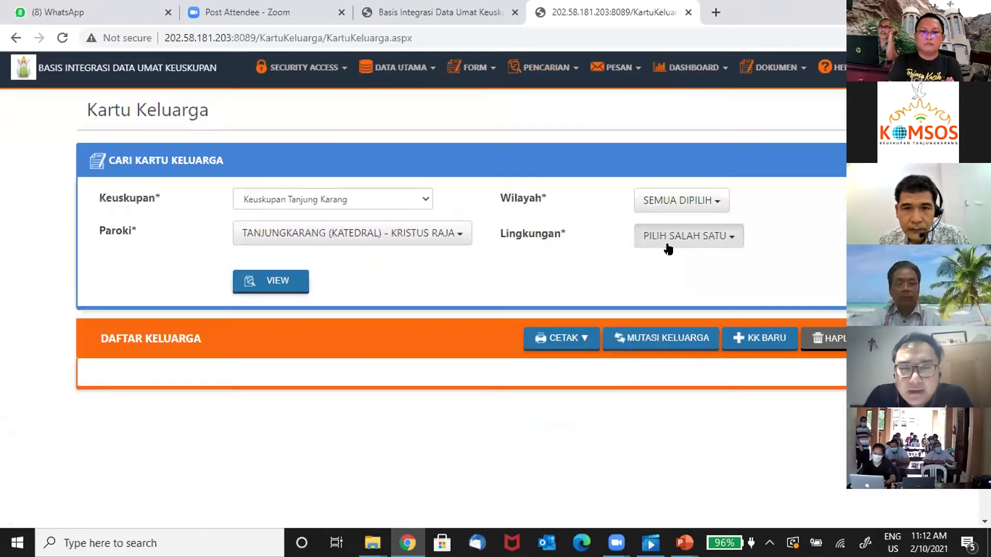
left_click(667, 237)
left_click(656, 258)
left_click(525, 278)
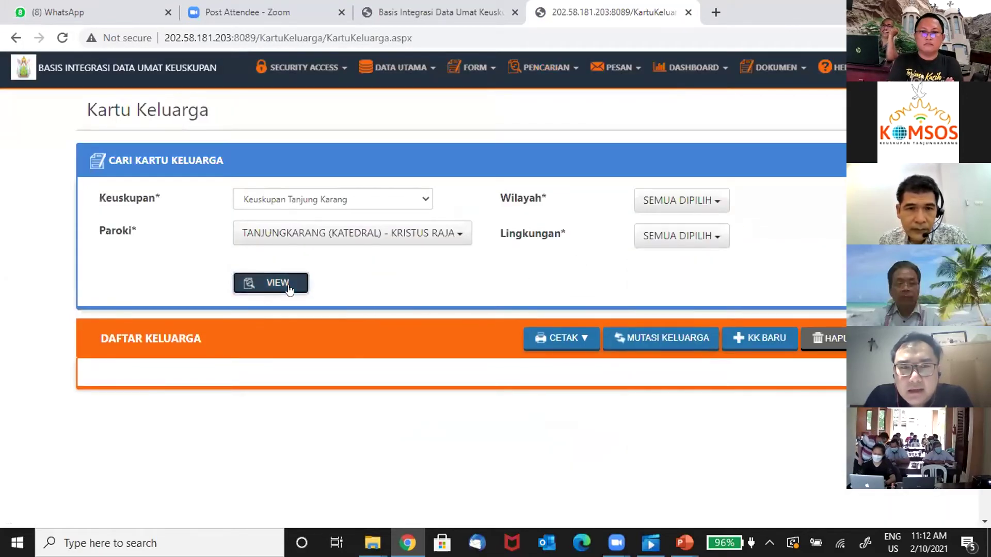
left_click(289, 284)
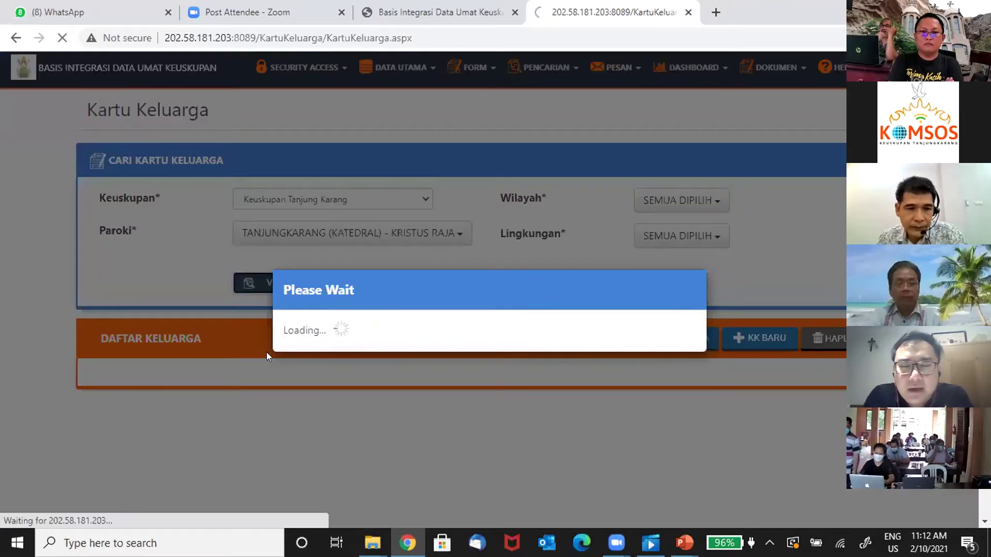
- Launch Notepad from Windows search for collecting member details
key("super+s")
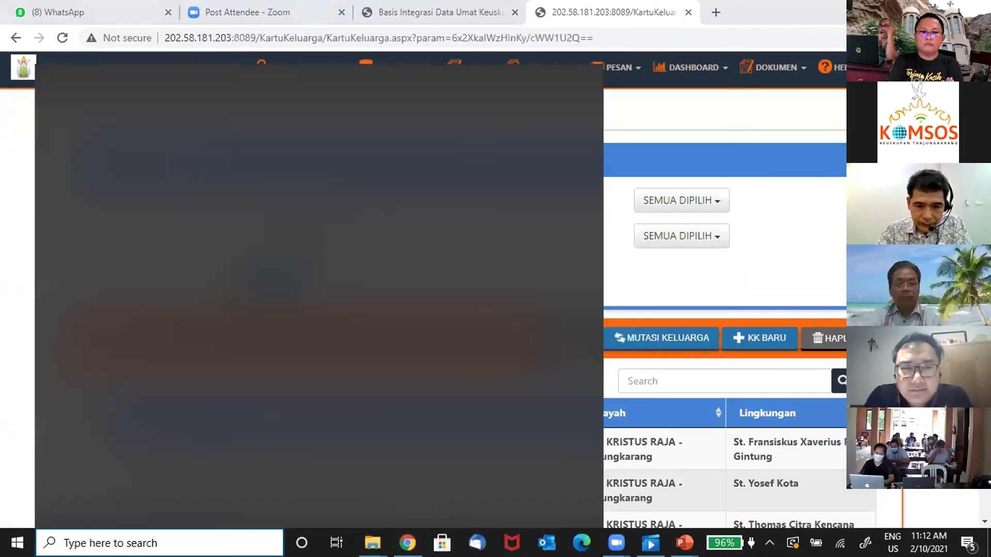
type("notepad")
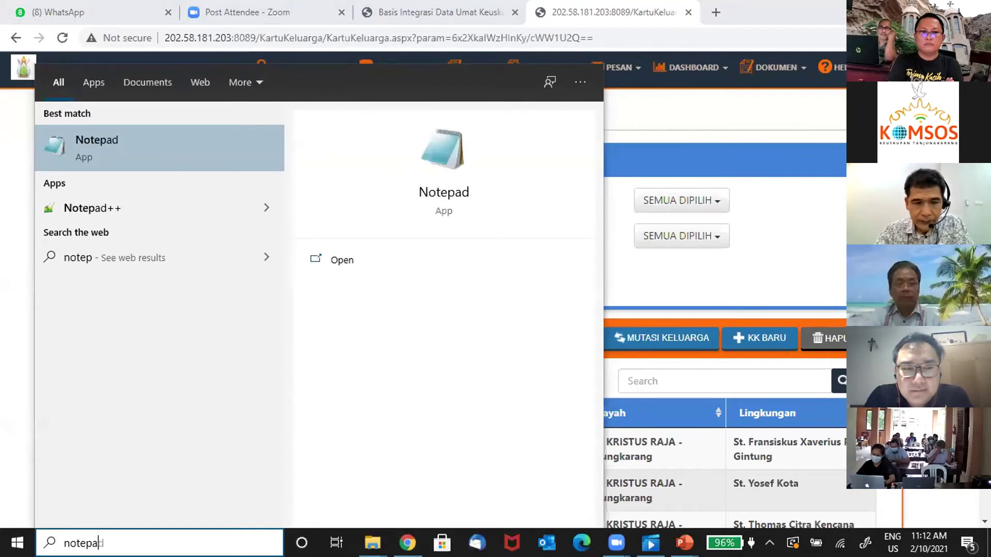
key("Return")
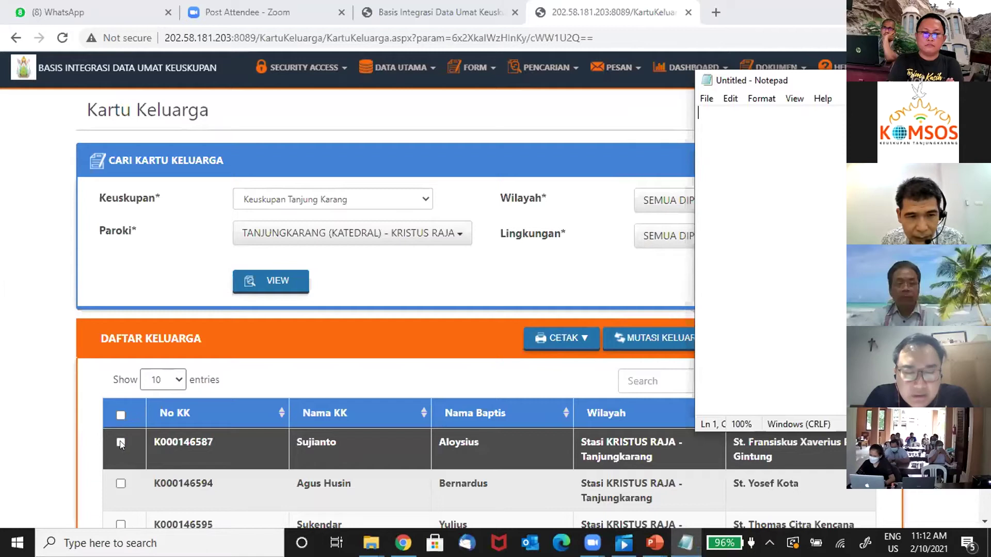
- Tick the first family in Daftar Keluarga and open its detail record
left_click(120, 444)
left_click(120, 444)
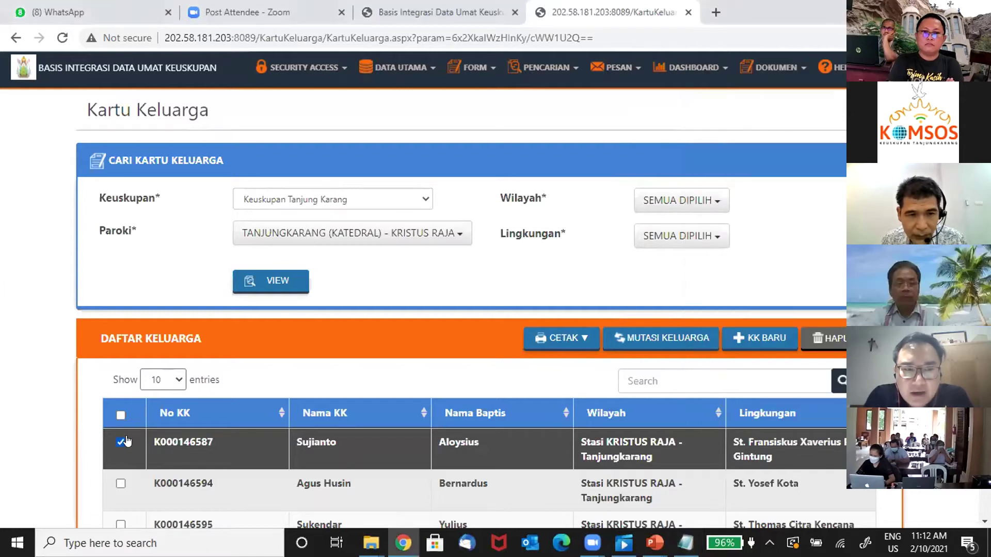
left_click(668, 343)
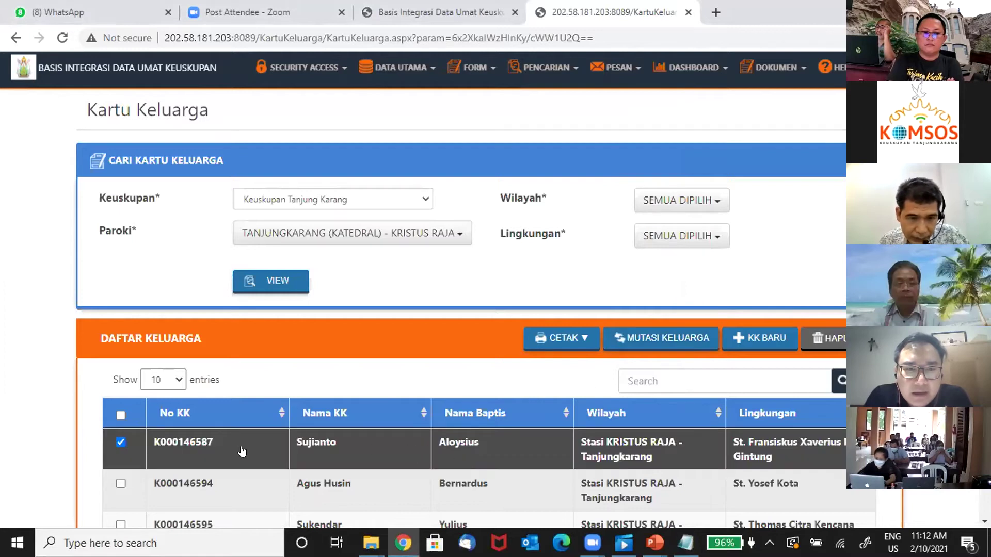
left_click(199, 440)
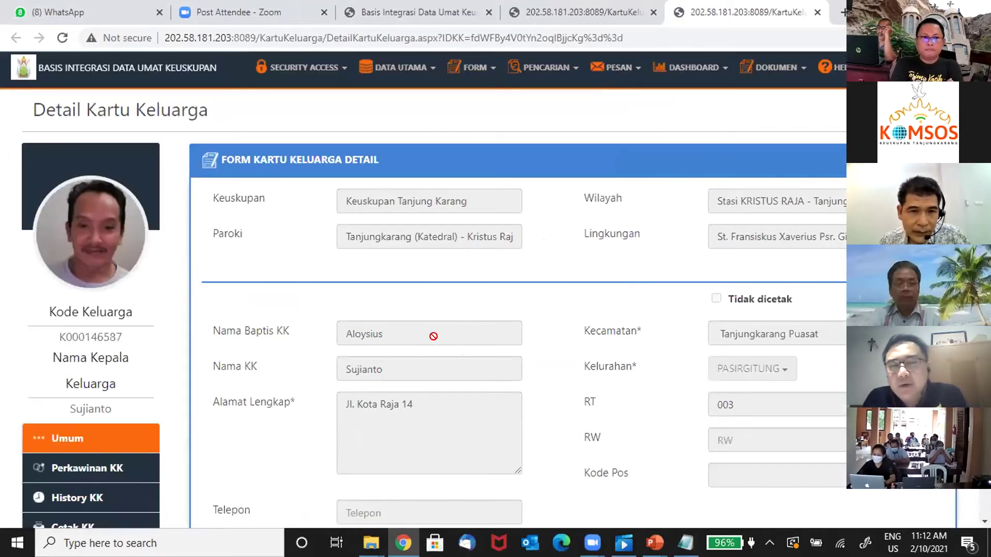
- Scroll to Anggota Kartu Keluarga and open row 1's head-of-household member record
scroll(435, 340, "down", 1)
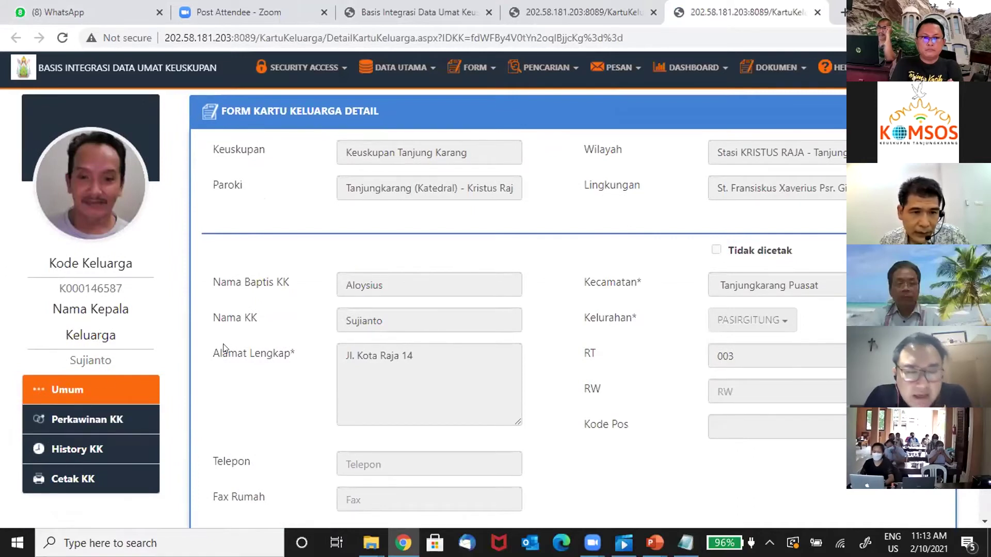
scroll(361, 361, "down", 7)
scroll(385, 385, "down", 1)
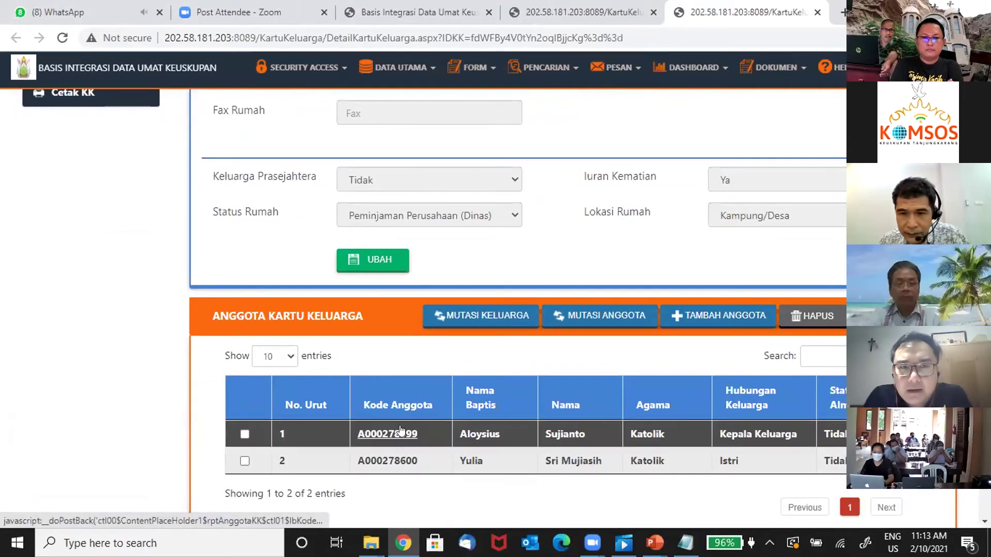
left_click(401, 431)
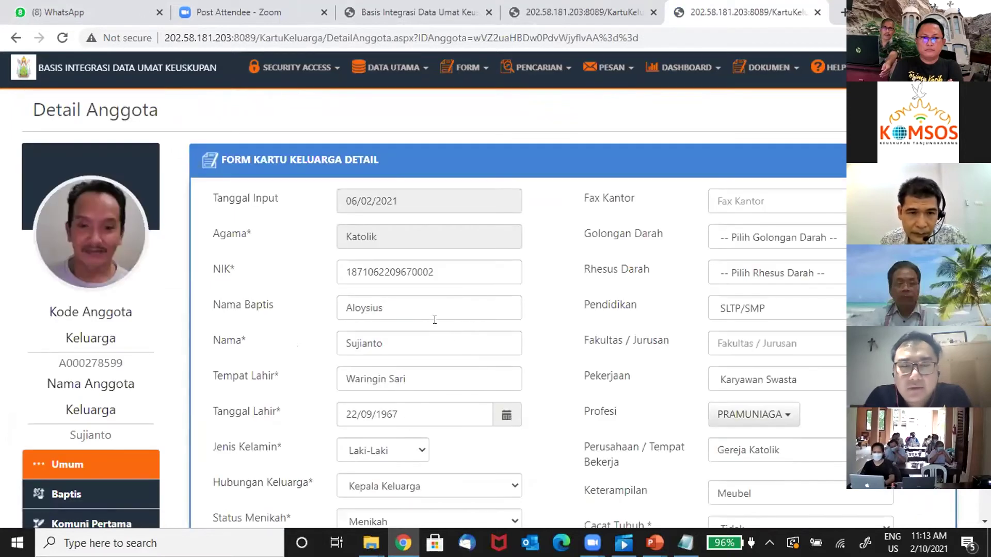
- Copy the member's Nama Baptis and Nama into Notepad on separate lines
left_click_drag(423, 306, 308, 311)
key("ctrl+c")
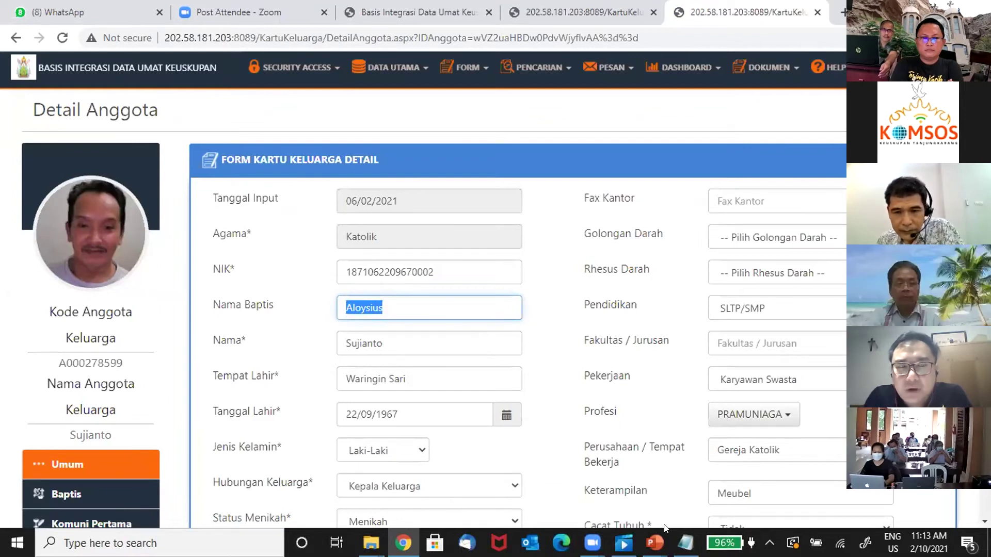
left_click(684, 542)
key("ctrl+v")
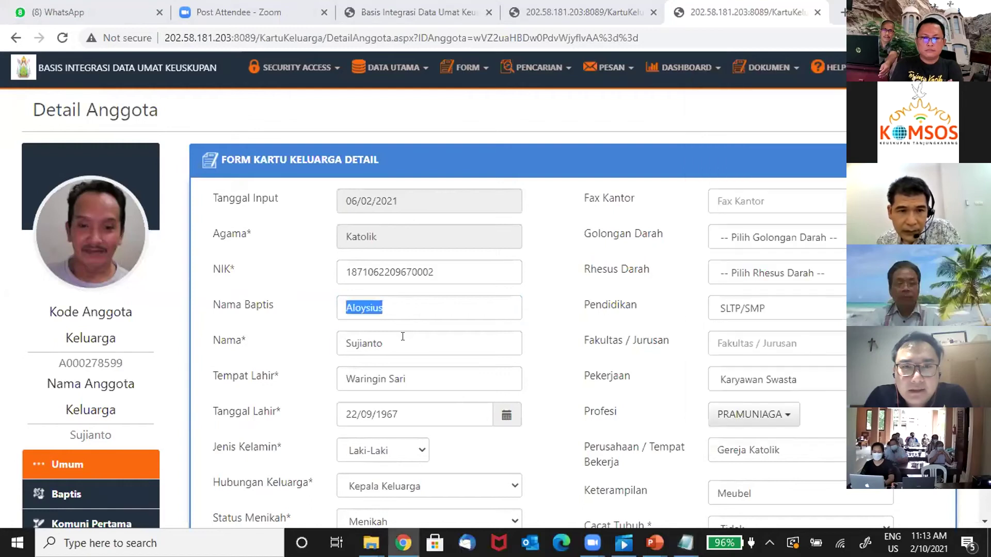
key("alt+Tab")
key("Tab")
key("ctrl+c")
left_click(685, 542)
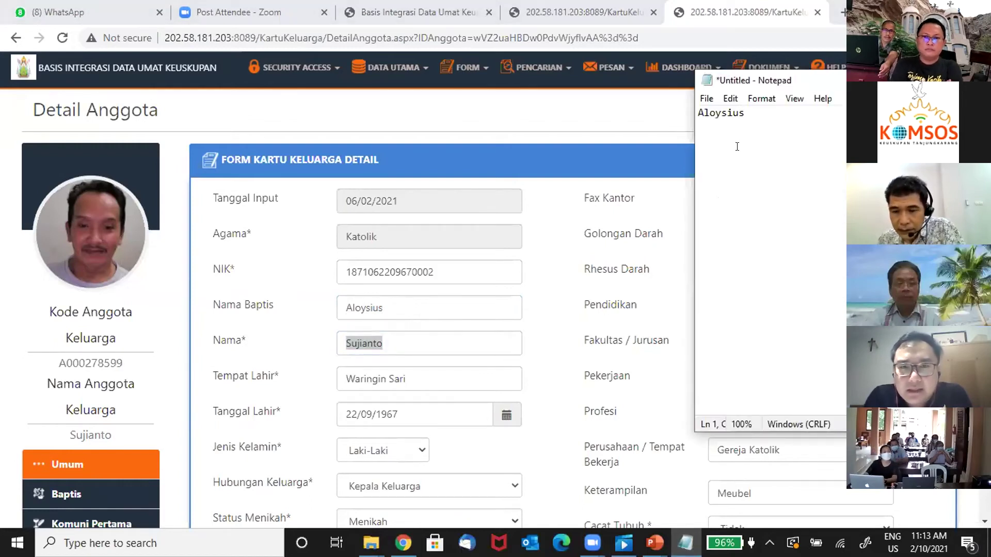
key("Return")
key("Return")
key("ctrl+v")
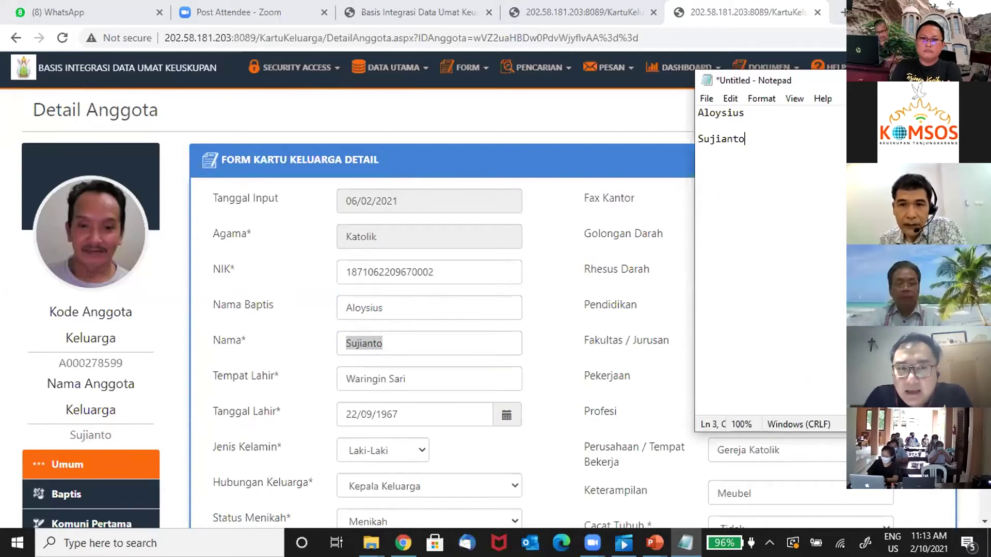
- Add the member's Tempat Lahir and Tanggal Lahir to the note
left_click(435, 380)
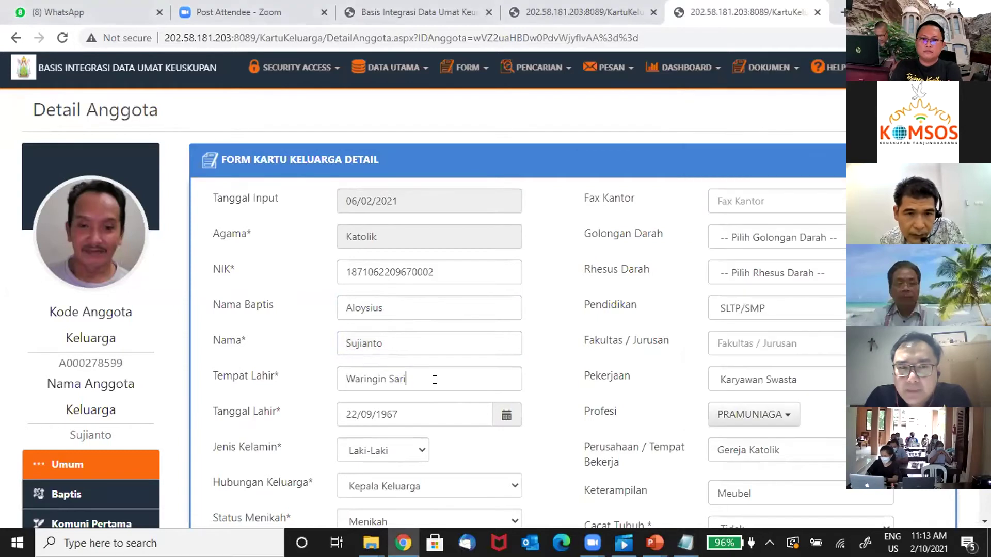
left_click_drag(434, 379, 320, 393)
key("ctrl+c")
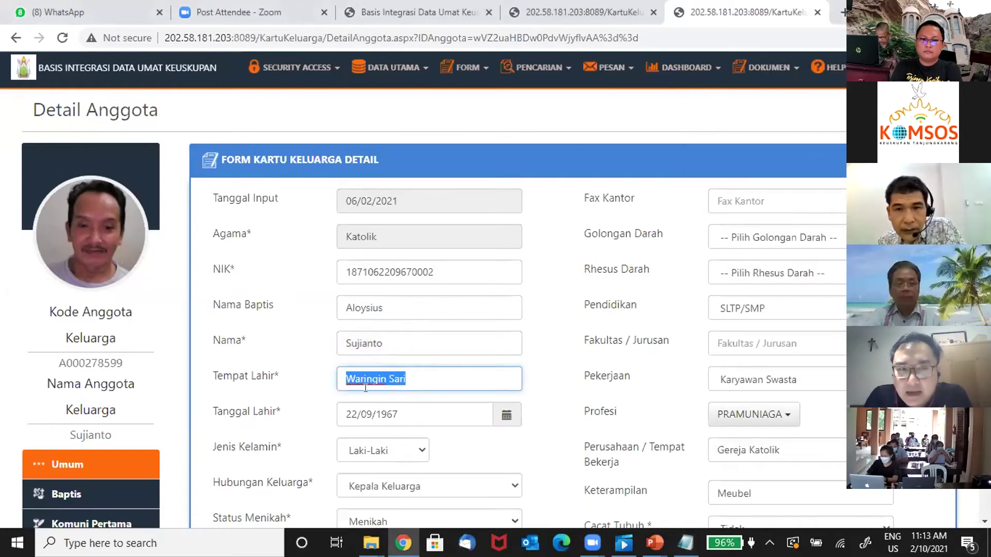
left_click(686, 543)
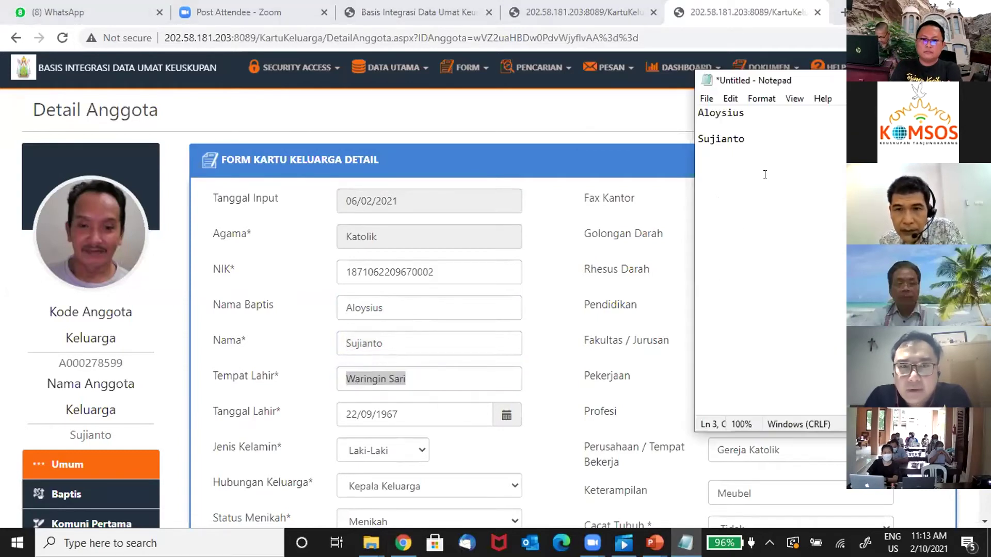
key("Return")
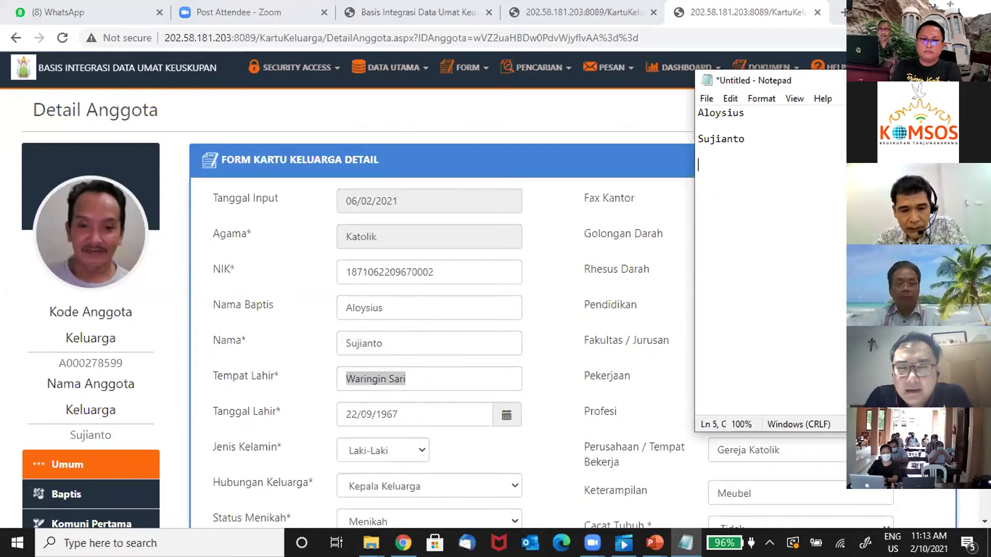
key("ctrl+v")
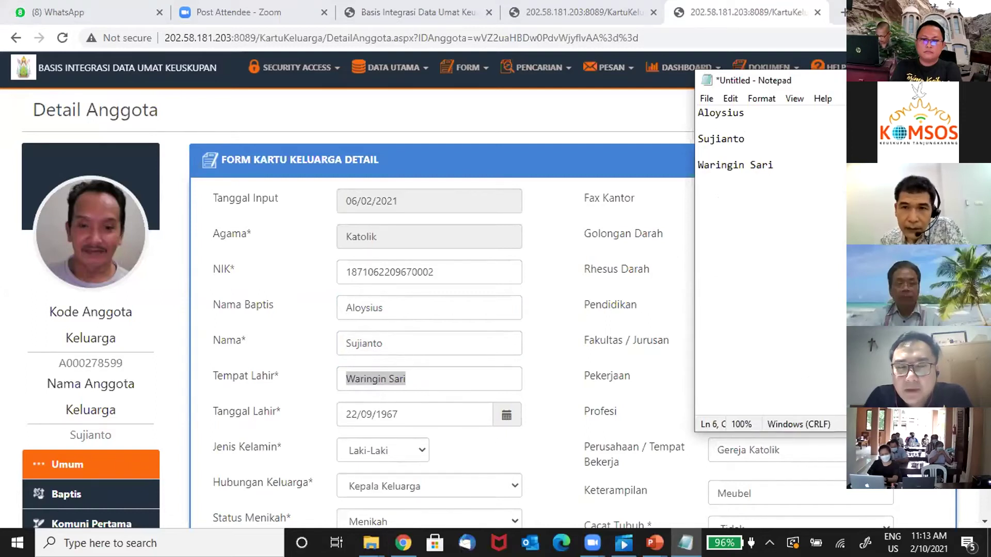
left_click(459, 411)
left_click_drag(459, 411, 319, 425)
key("ctrl+c")
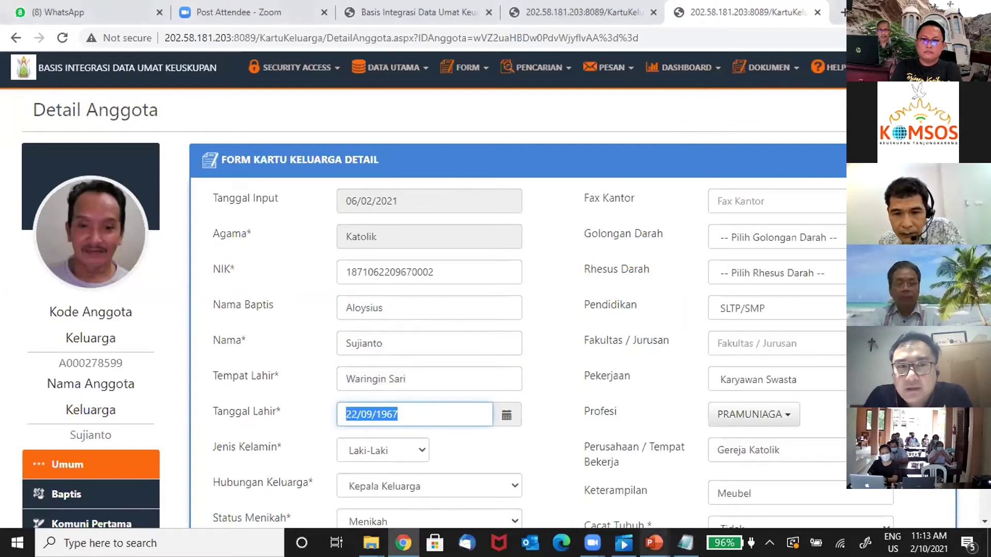
left_click(685, 543)
key("ctrl+v")
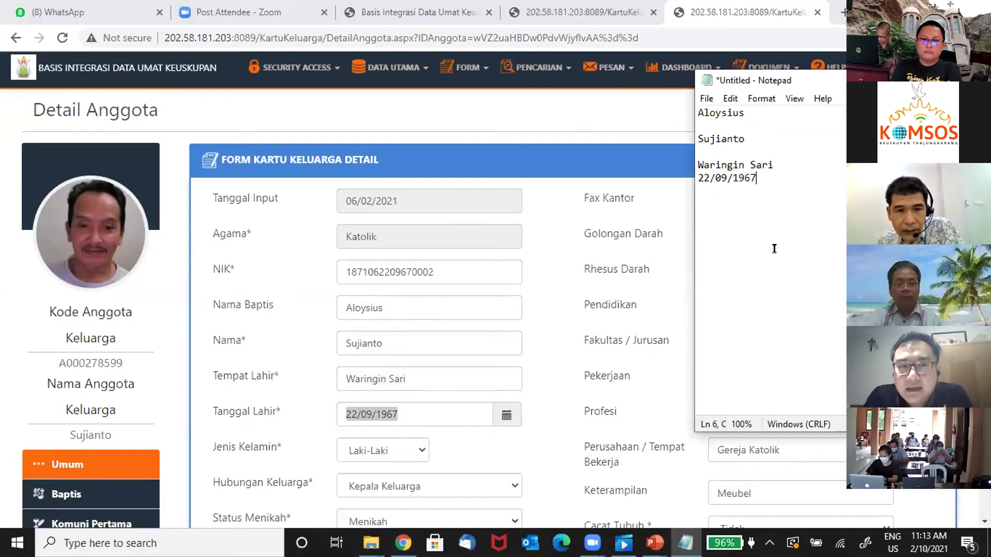
- Paste the member's NIK into the note and close the DetailAnggota tab
key("Return")
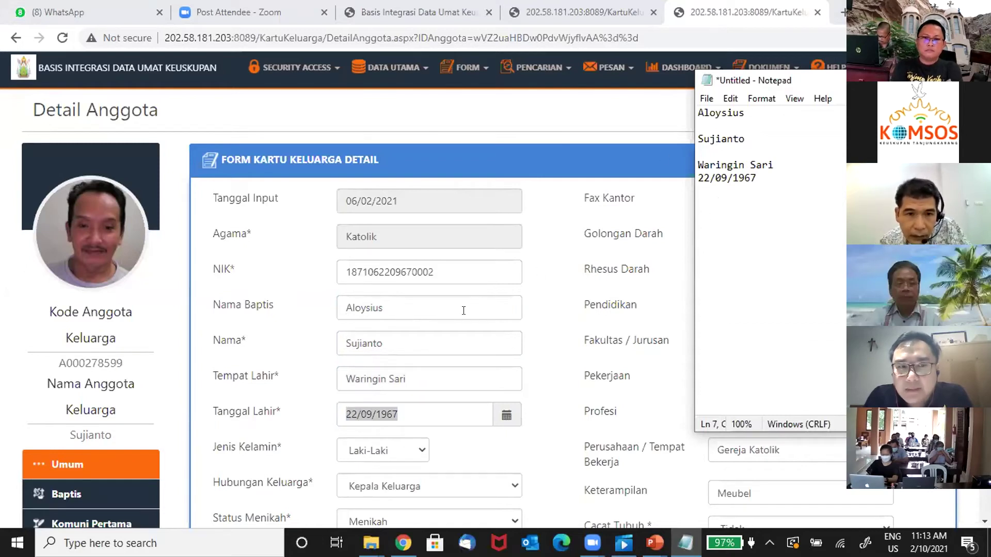
left_click_drag(447, 273, 331, 273)
key("ctrl+c")
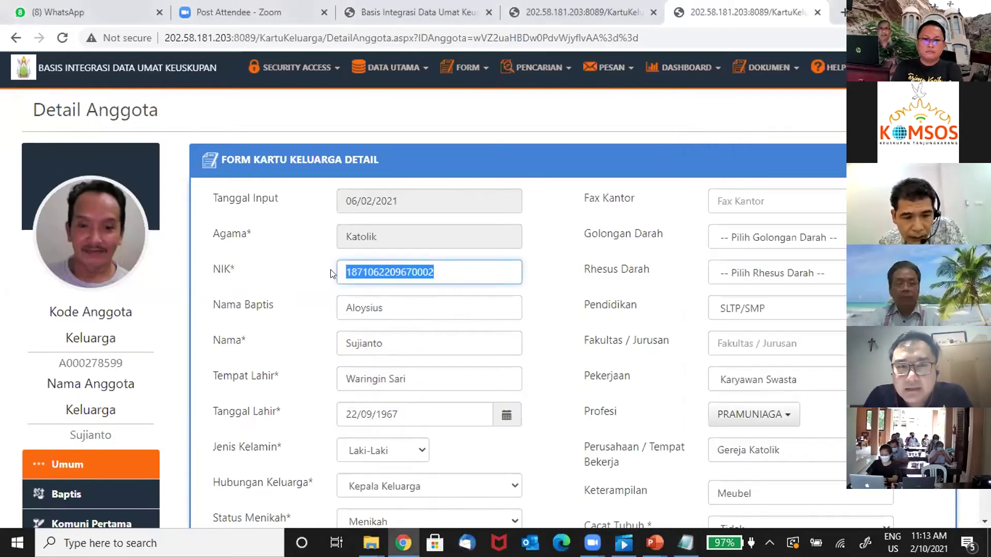
left_click(686, 543)
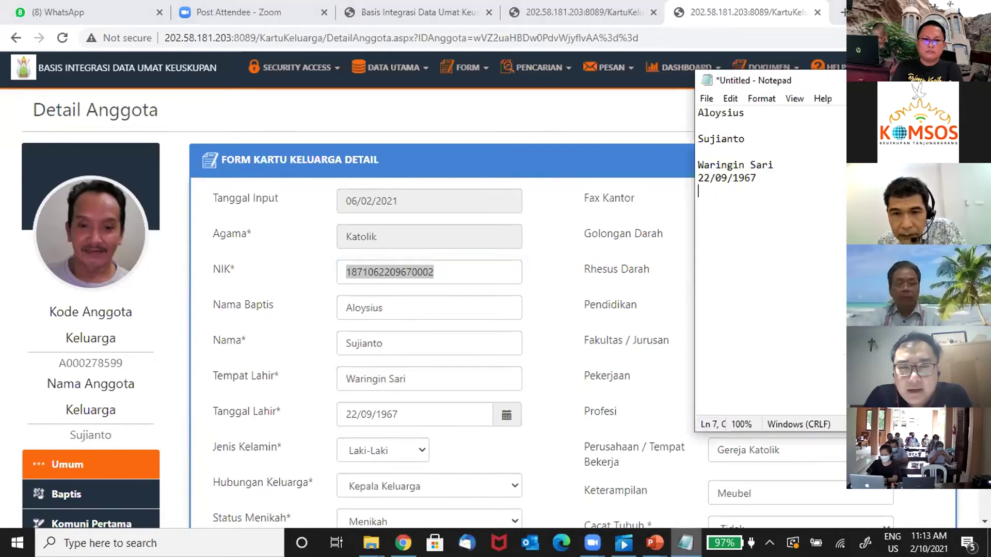
key("ctrl+v")
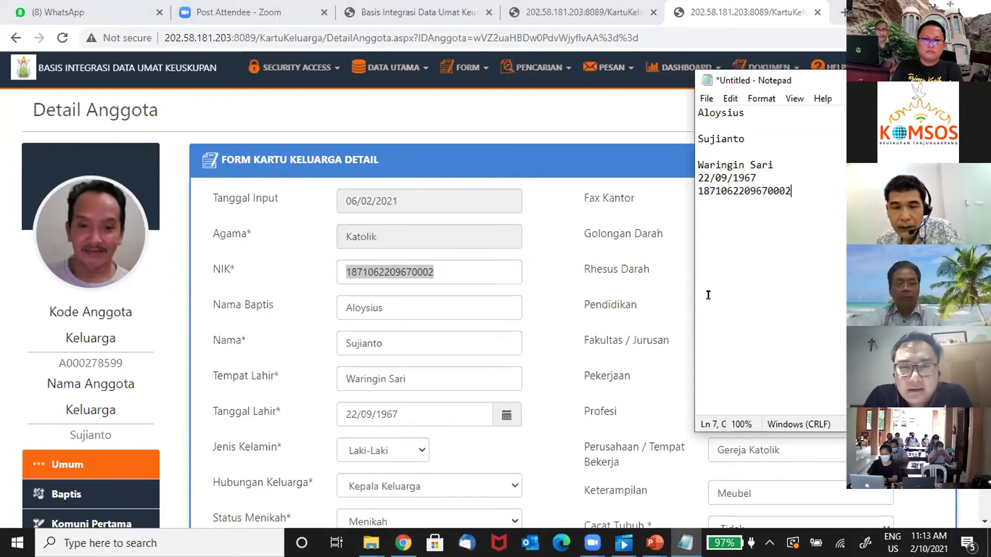
left_click(490, 133)
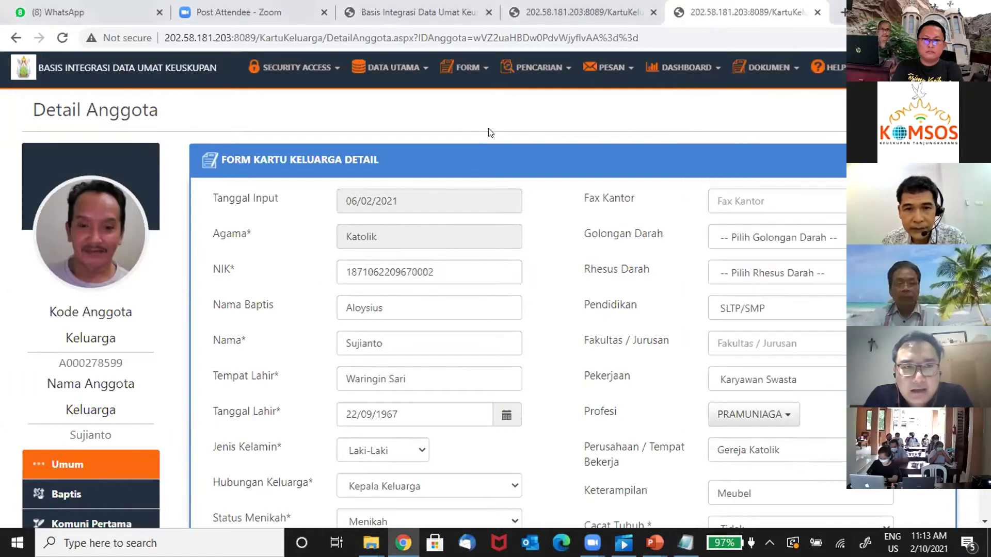
scroll(522, 165, "down", 5)
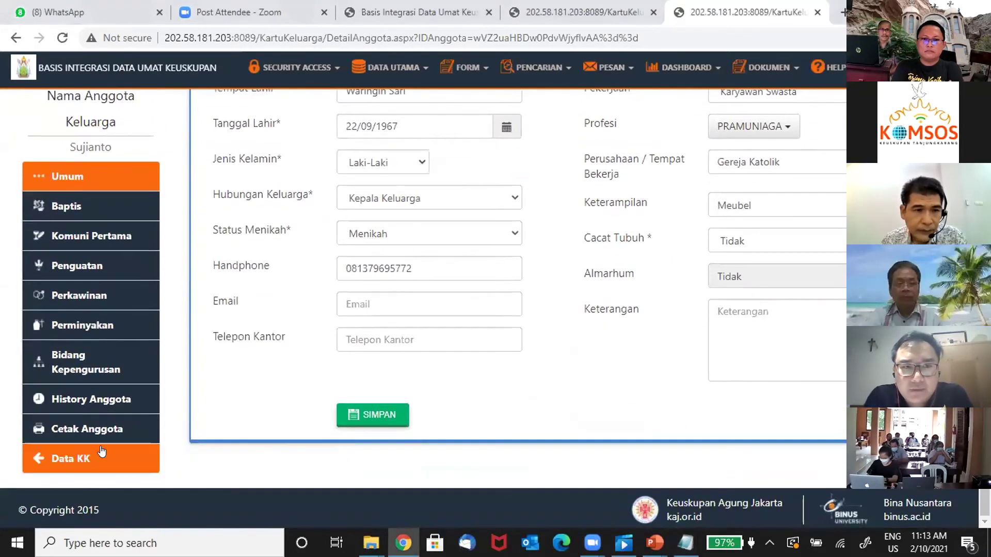
left_click(817, 11)
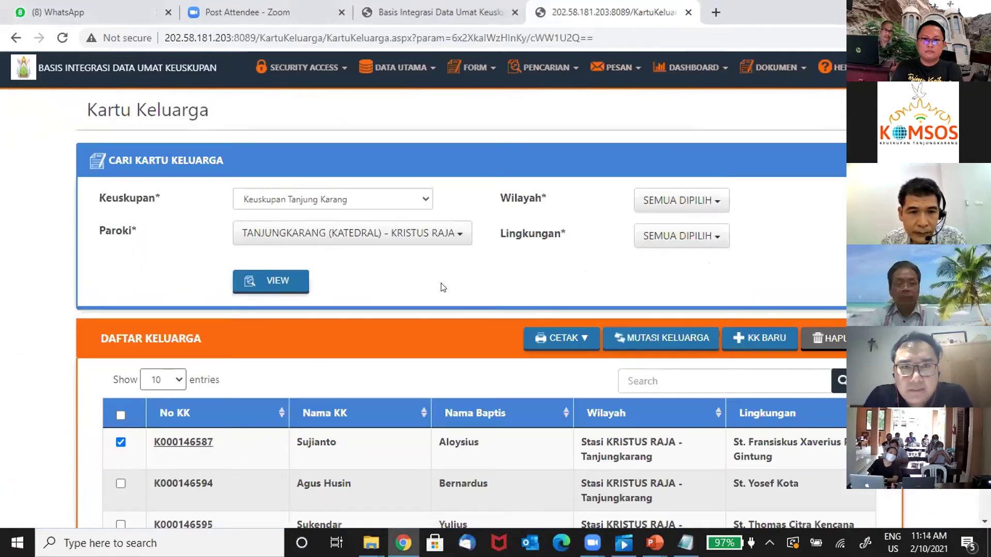
- Save a Mutasi Paroki transfer for the family with Keterangan 'Pindah paroki'
left_click(671, 341)
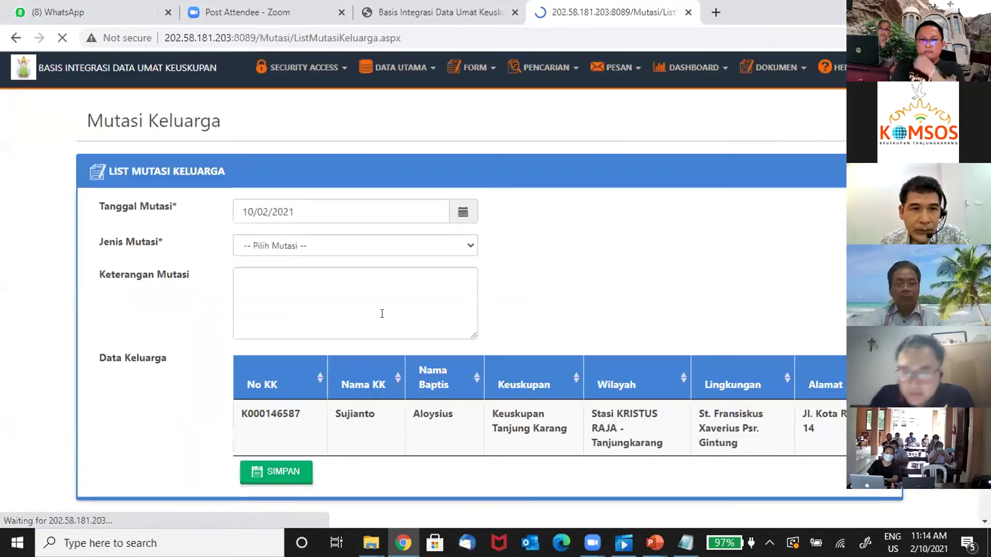
left_click(400, 252)
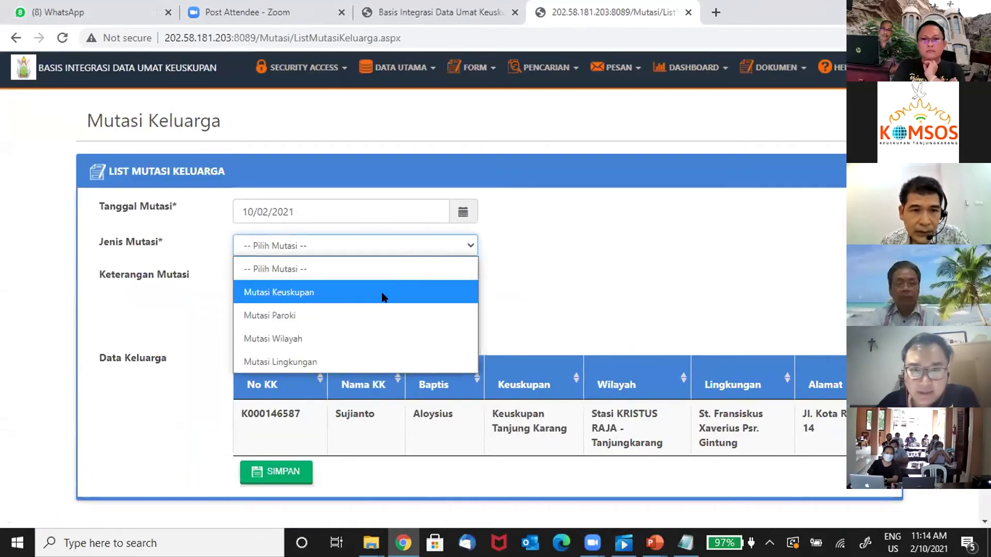
left_click(377, 314)
left_click(378, 277)
type("Pi")
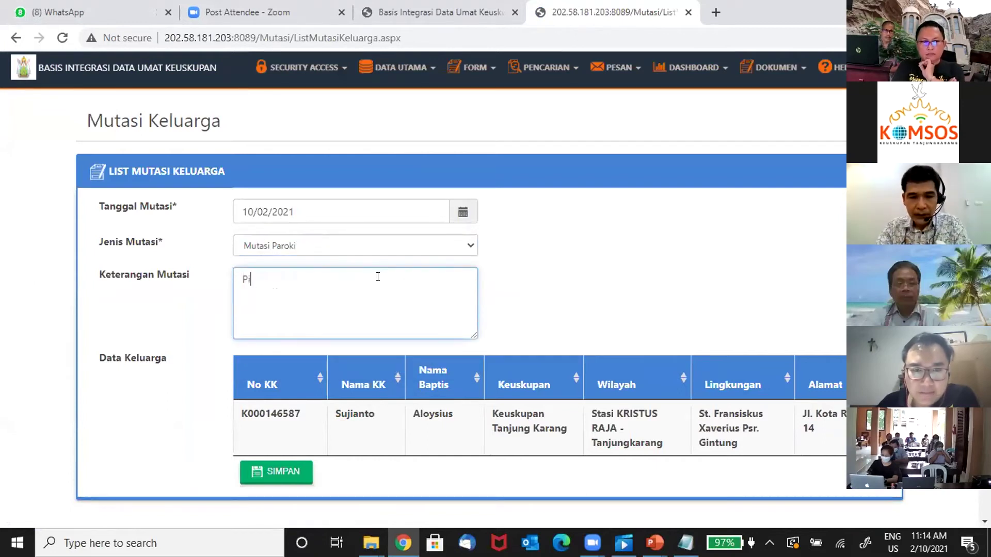
type("ndah paroki")
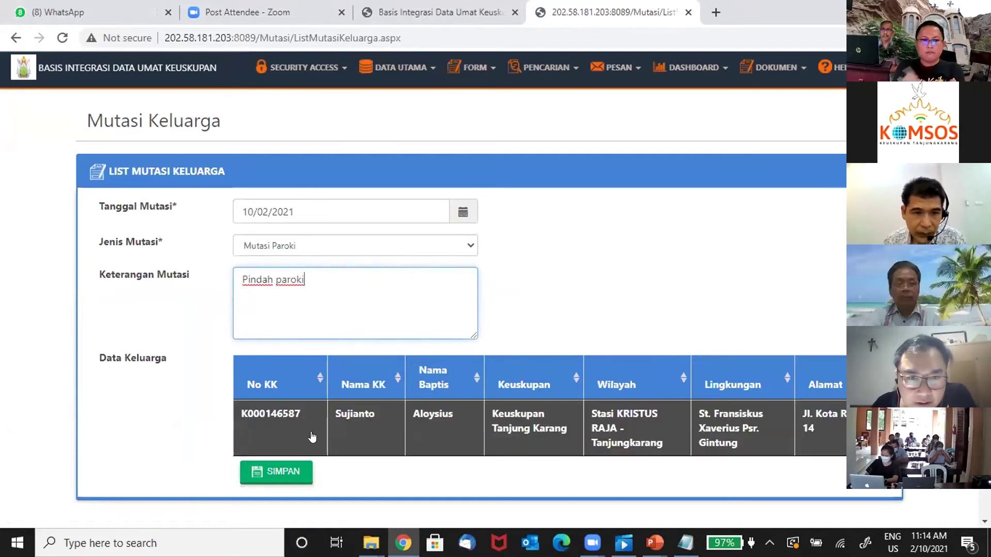
left_click(286, 474)
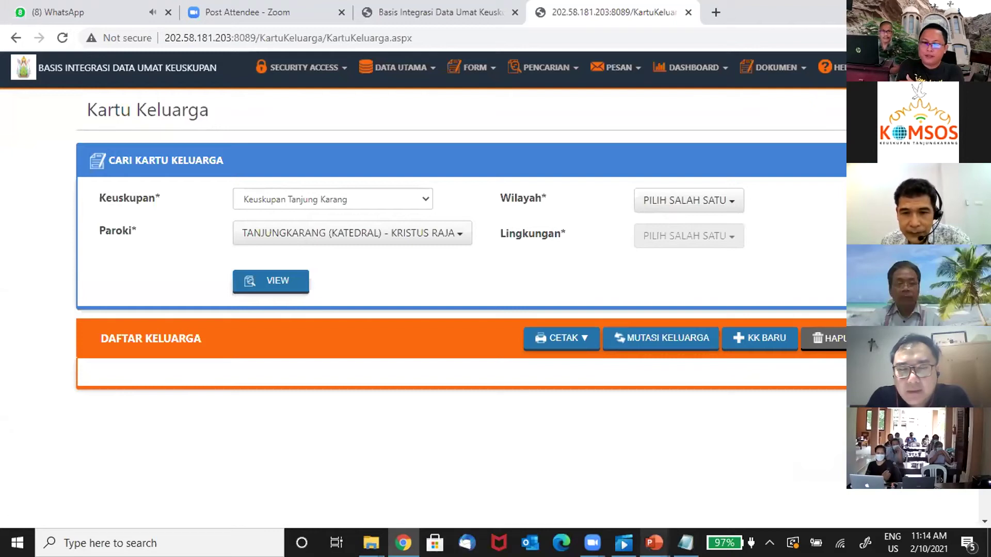
- Open the Tambah Kartu Keluarga form from the family card page
mouse_move(685, 543)
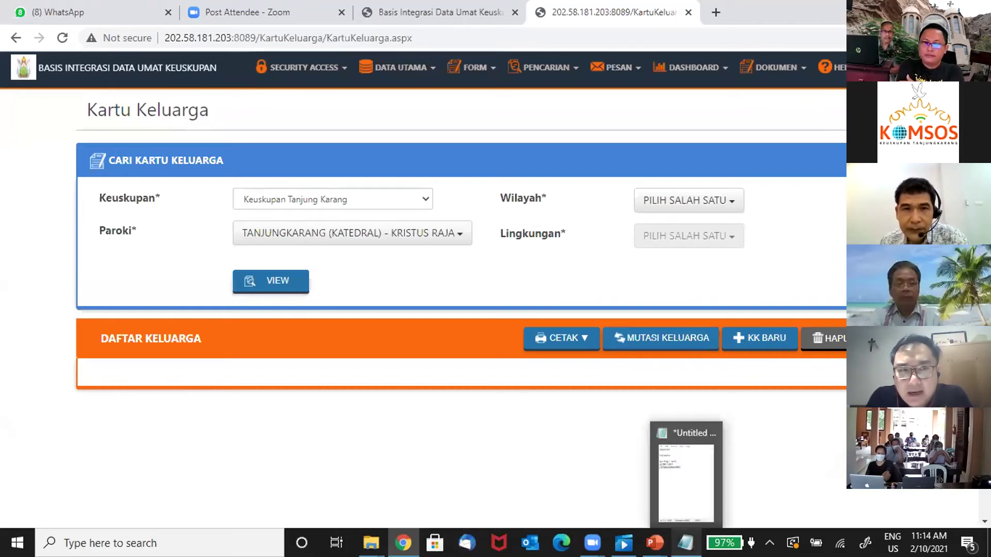
left_click(469, 67)
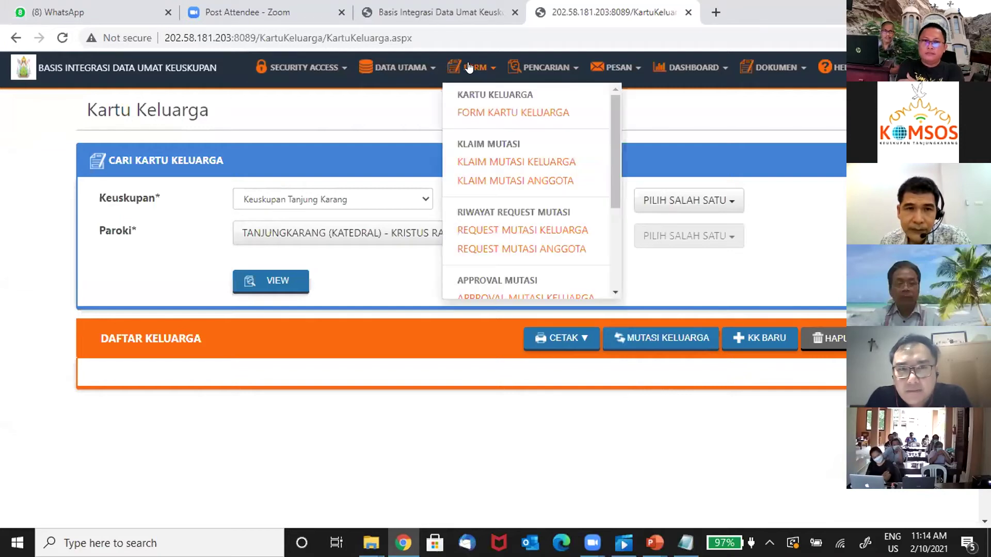
left_click(483, 107)
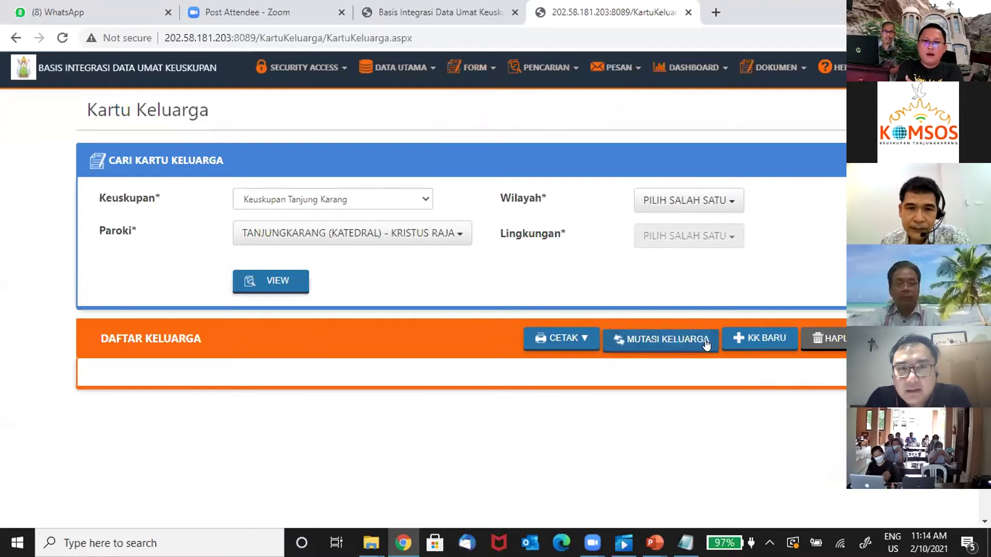
left_click(751, 343)
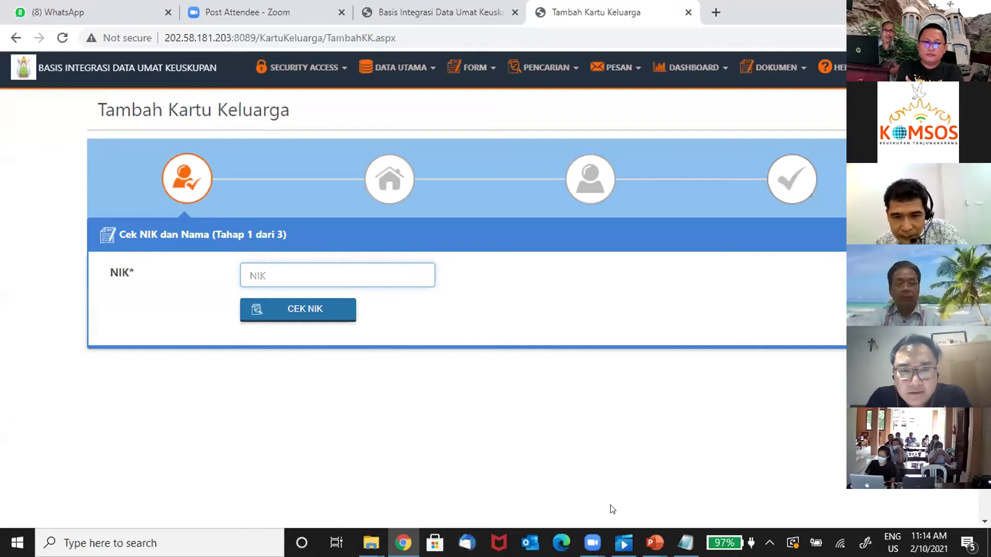
- Paste the saved NIK from Notepad, run CEK NIK and scroll the matching member record
left_click(682, 541)
left_click_drag(791, 191, 690, 190)
key("ctrl+c")
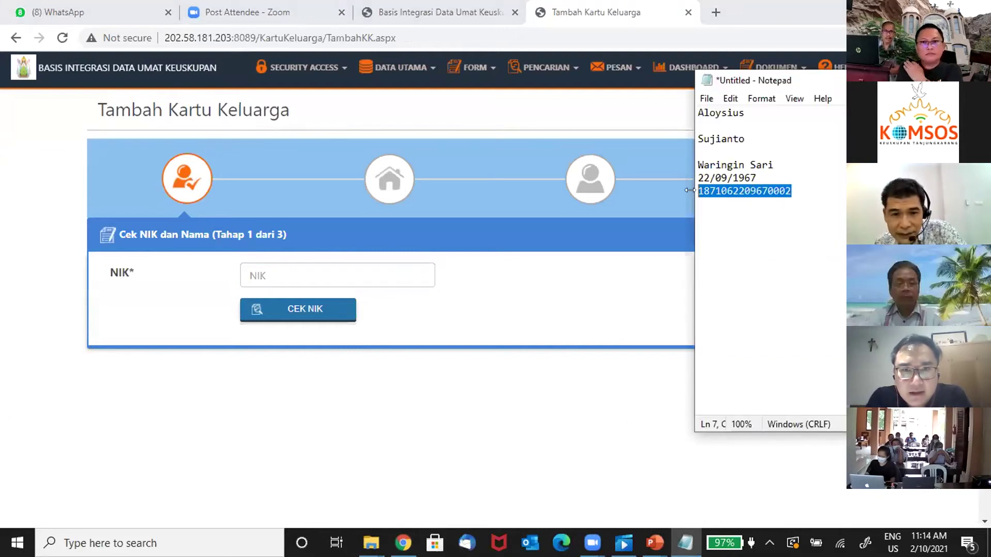
left_click(416, 265)
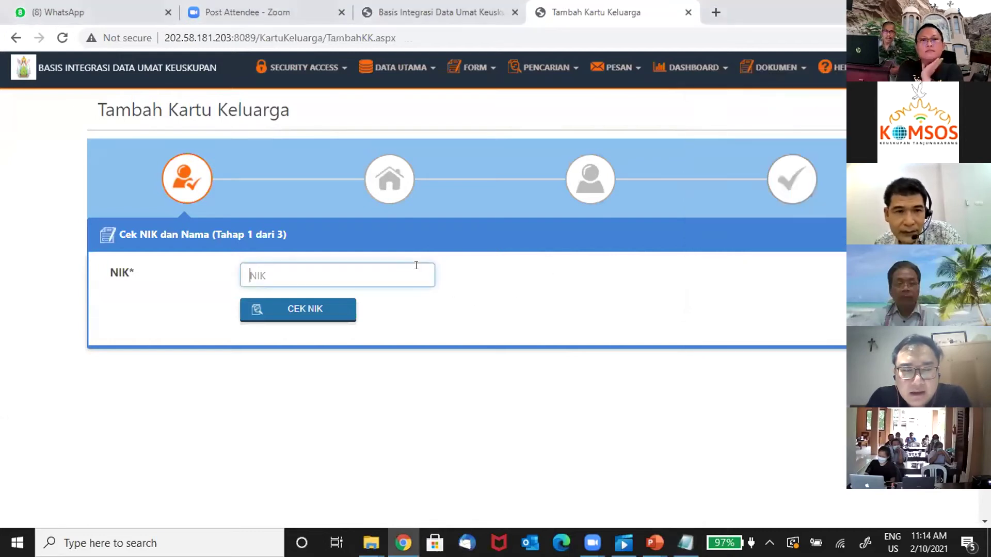
key("ctrl+v")
left_click(353, 309)
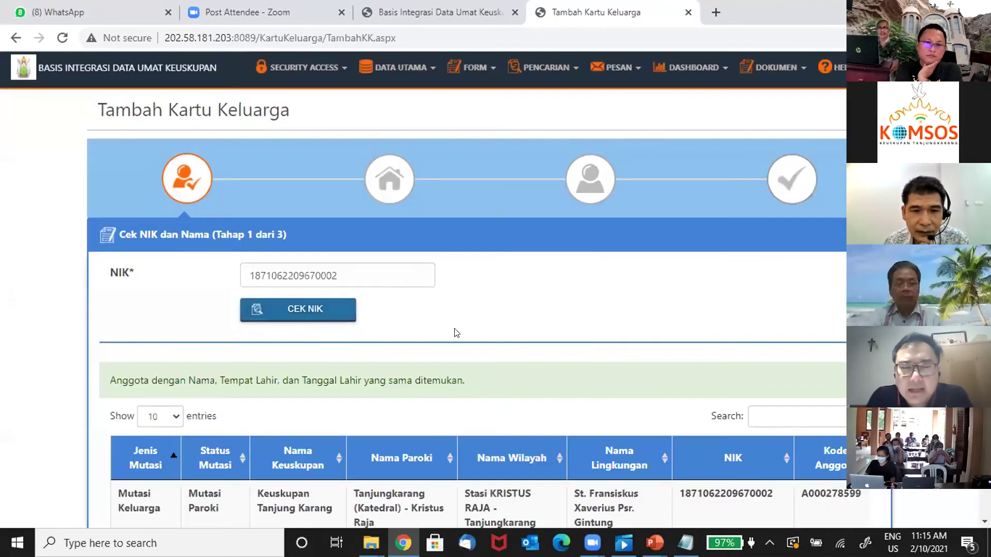
scroll(454, 332, "down", 2)
scroll(454, 331, "down", 1)
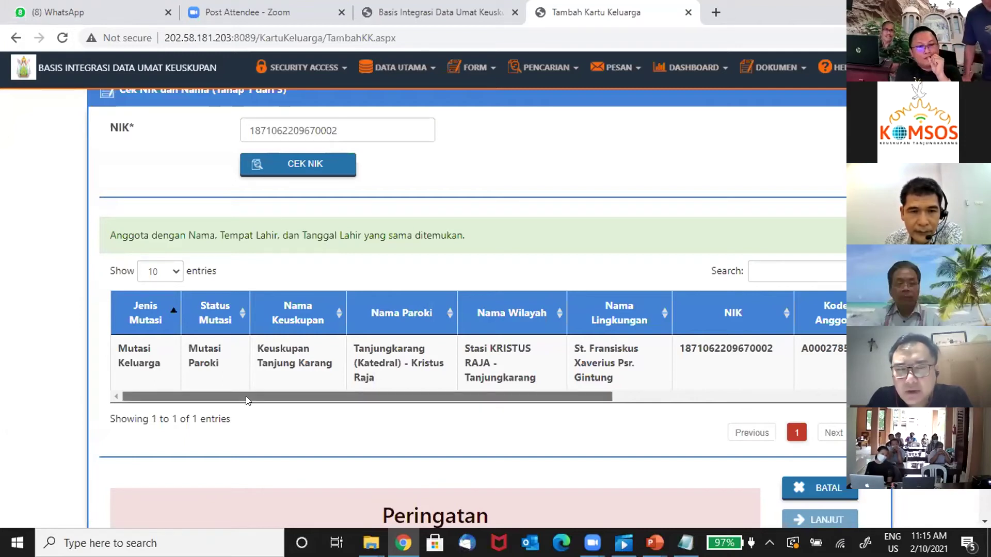
left_click_drag(246, 400, 513, 422)
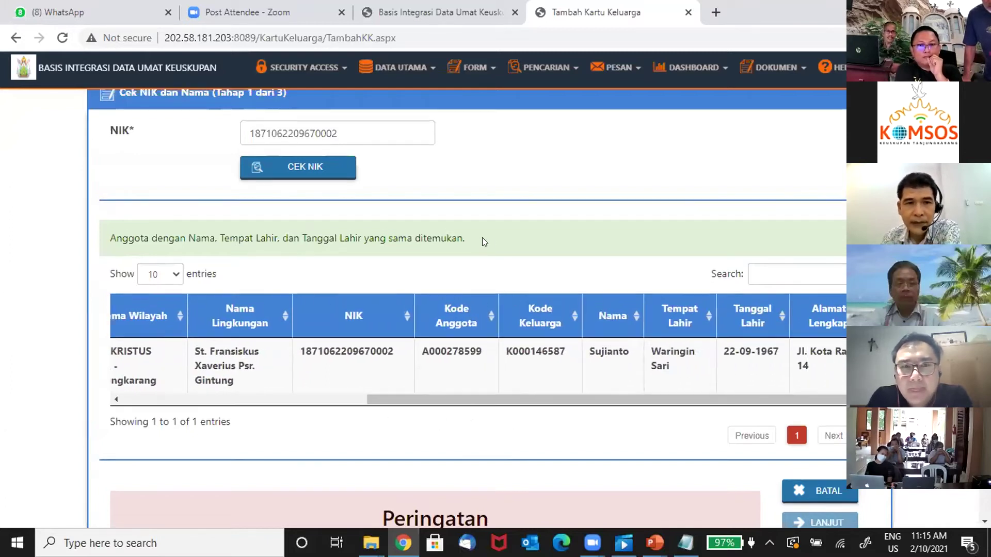
scroll(482, 238, "up", 3)
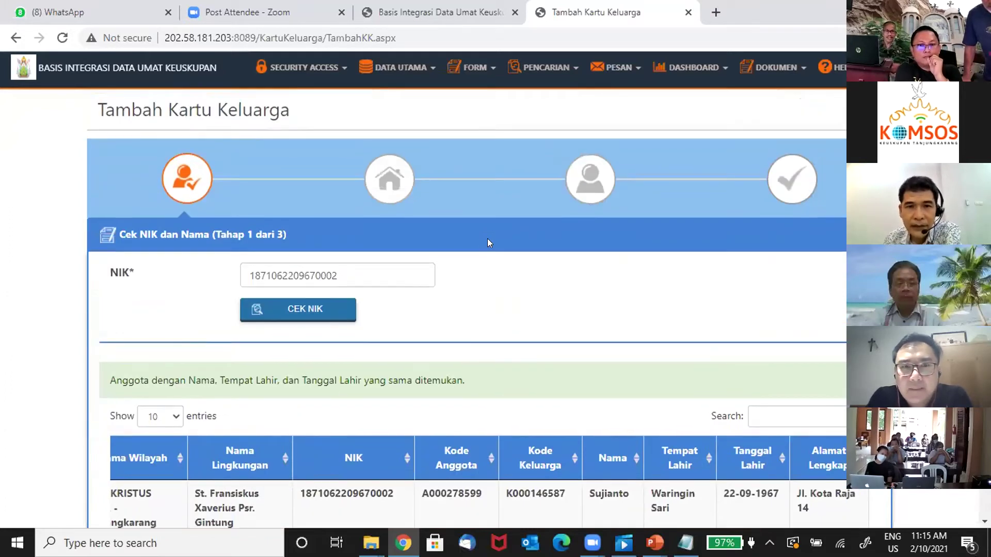
- On Klaim Mutasi Keluarga, filter Mutasi Paroki from Tanjungkarang (Katedral) - Kristus Raja
left_click(467, 68)
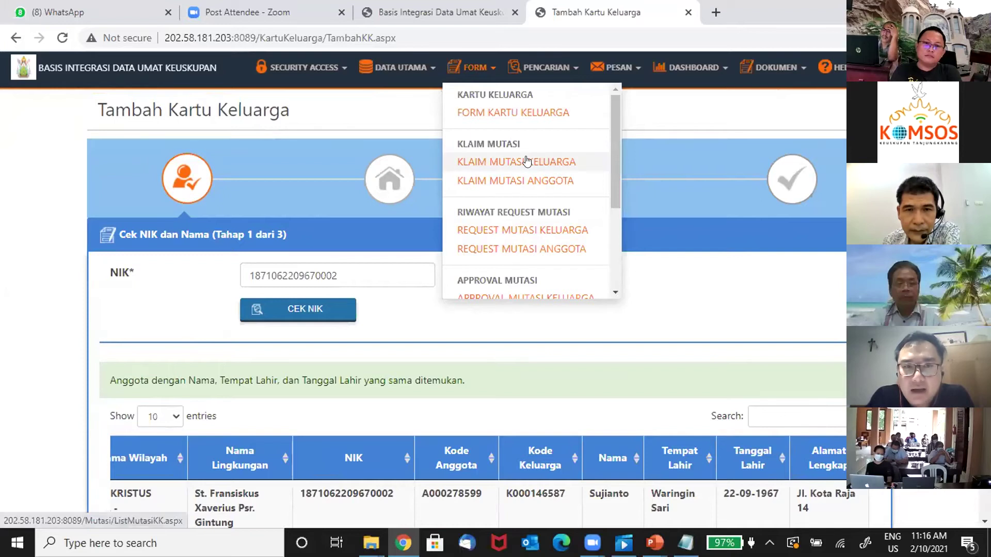
left_click(526, 162)
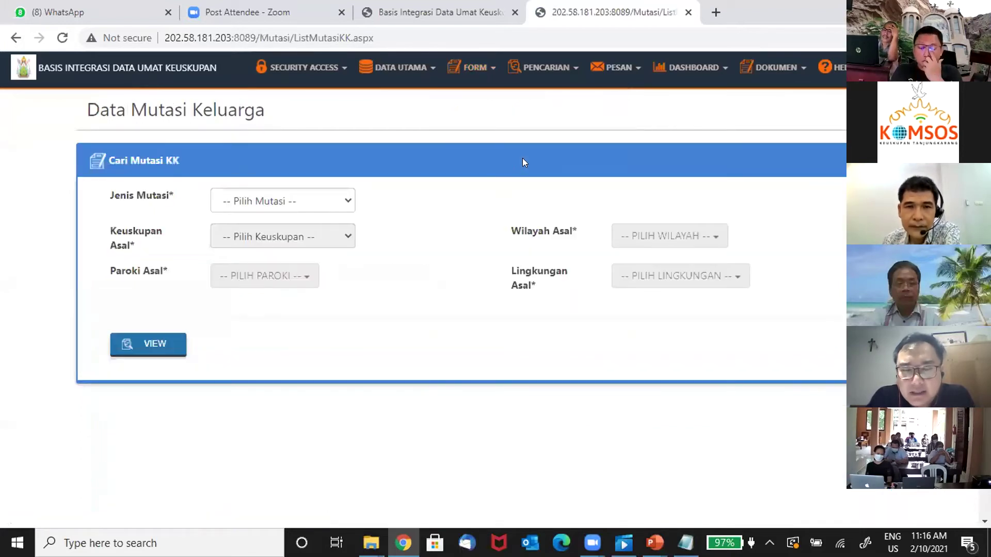
left_click(341, 199)
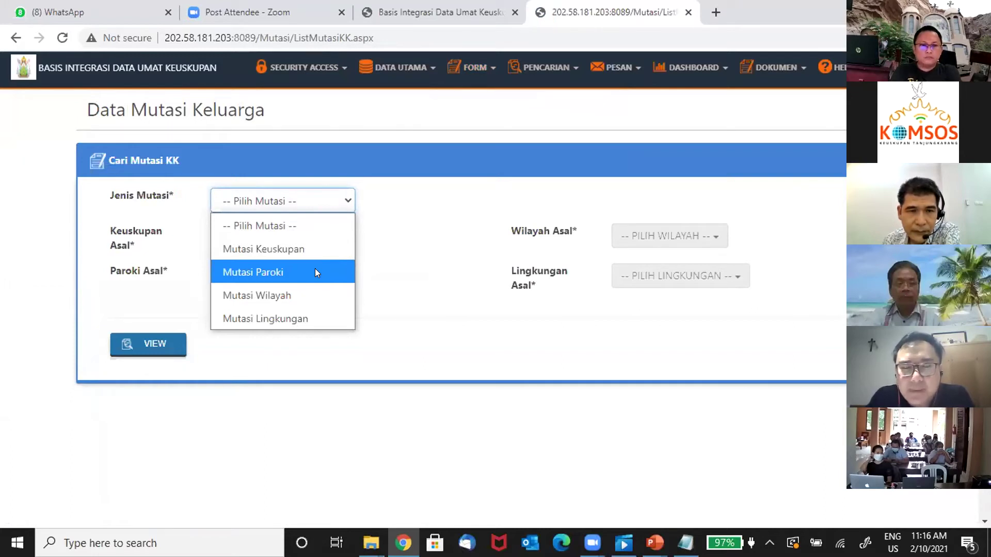
left_click(316, 272)
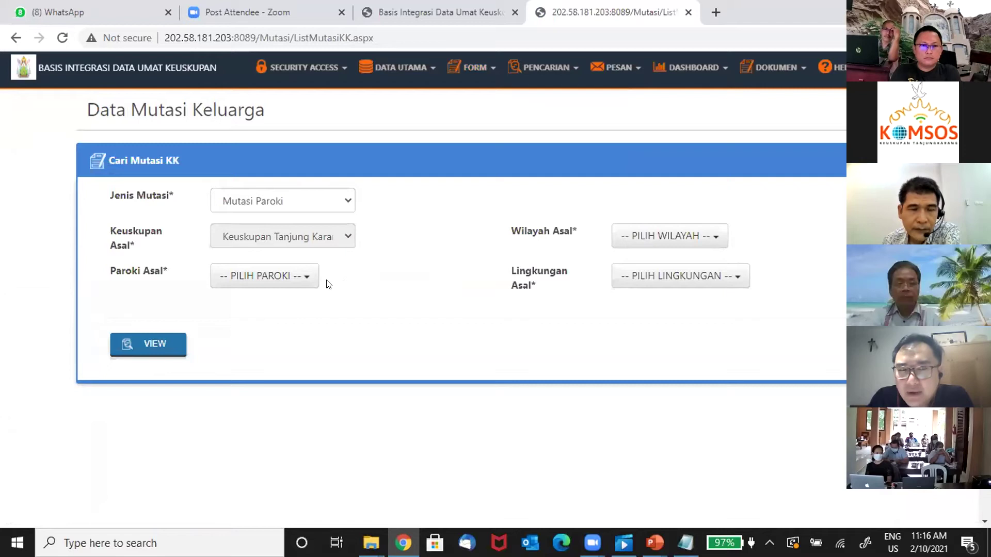
left_click(298, 277)
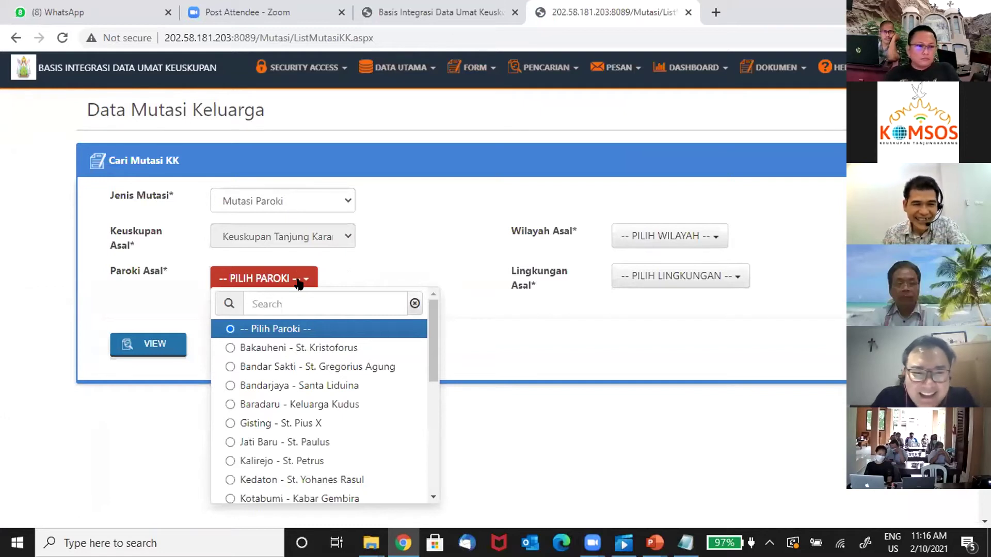
left_click(319, 296)
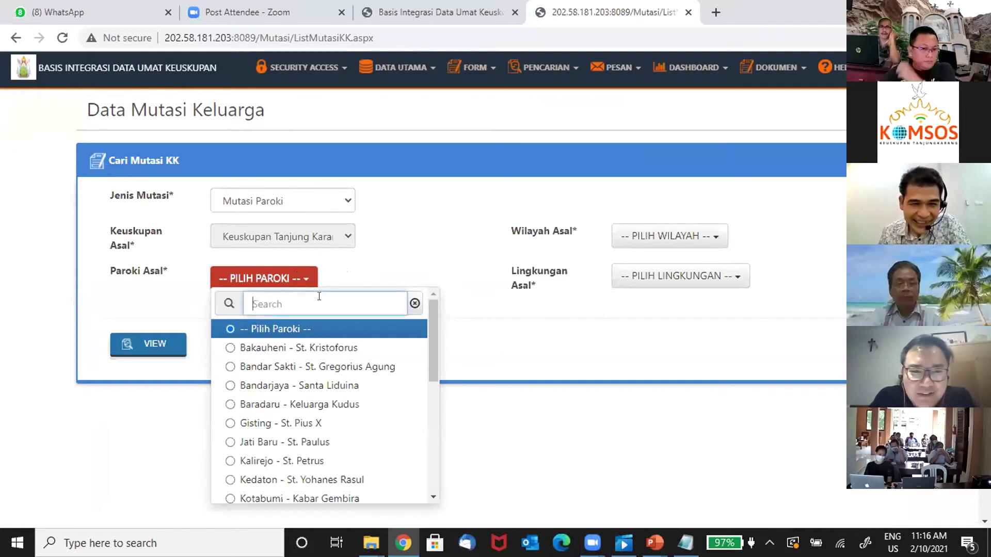
type("tan")
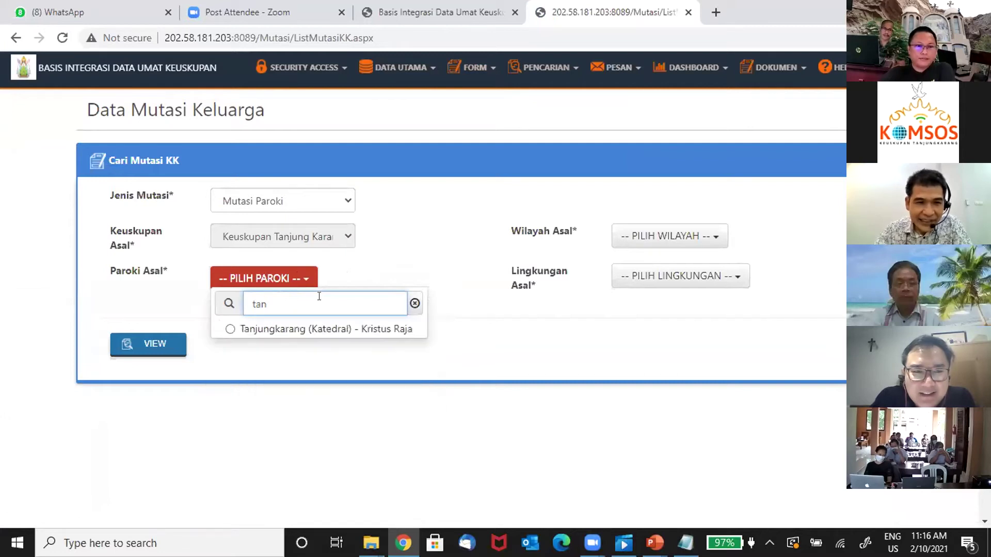
left_click(311, 330)
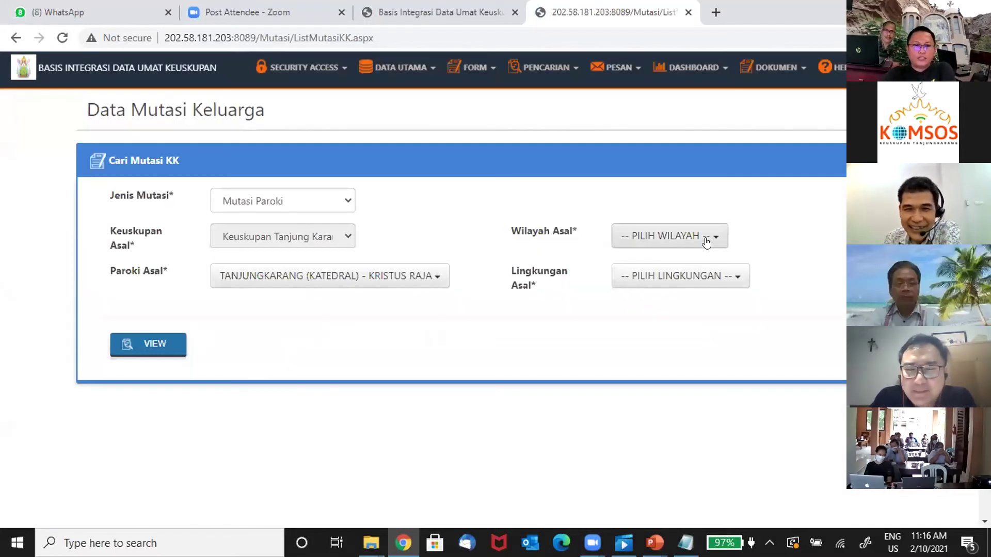
- Set Wilayah Asal to Stasi KRISTUS RAJA and Lingkungan Asal to St. Fransiskus Xaverius Psr. Gintung
left_click(712, 241)
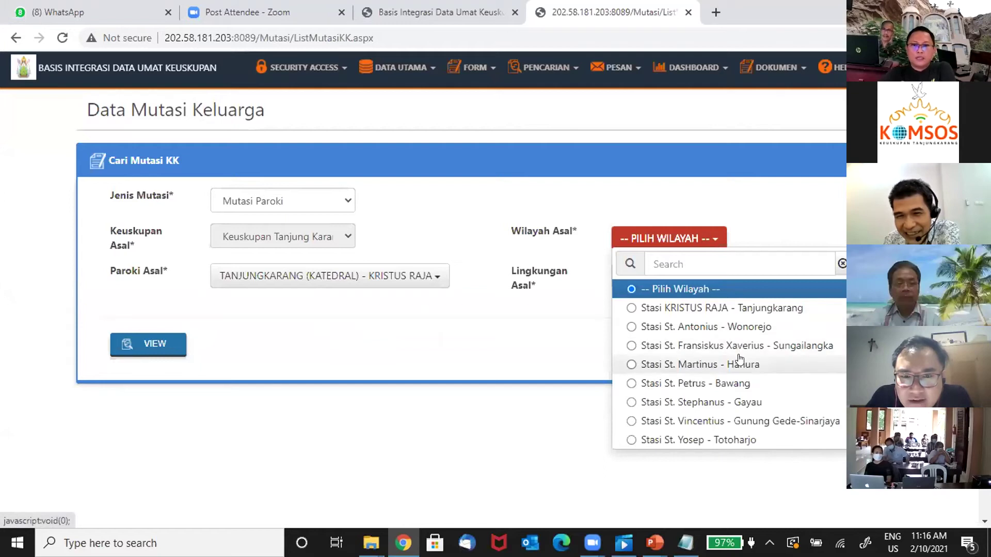
left_click(738, 308)
left_click(711, 281)
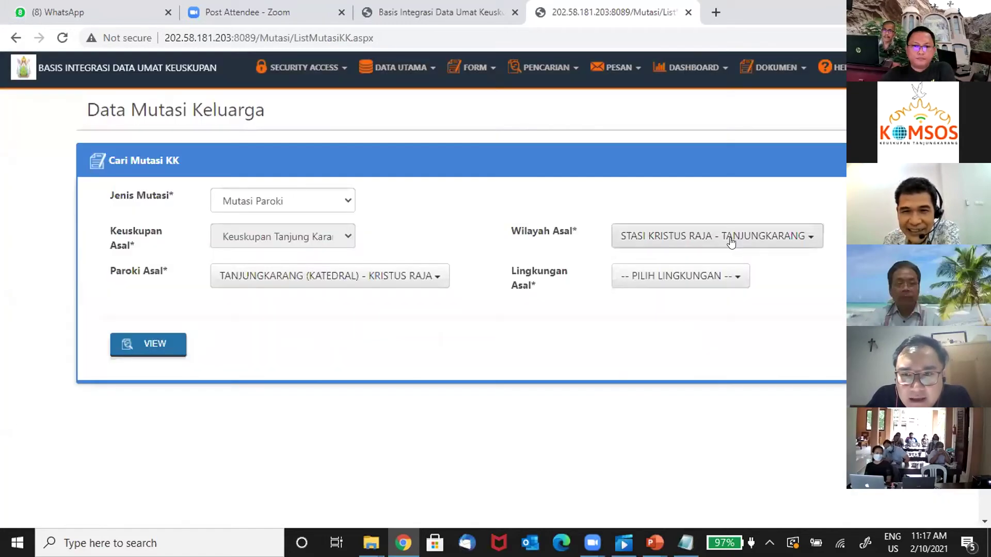
left_click(730, 239)
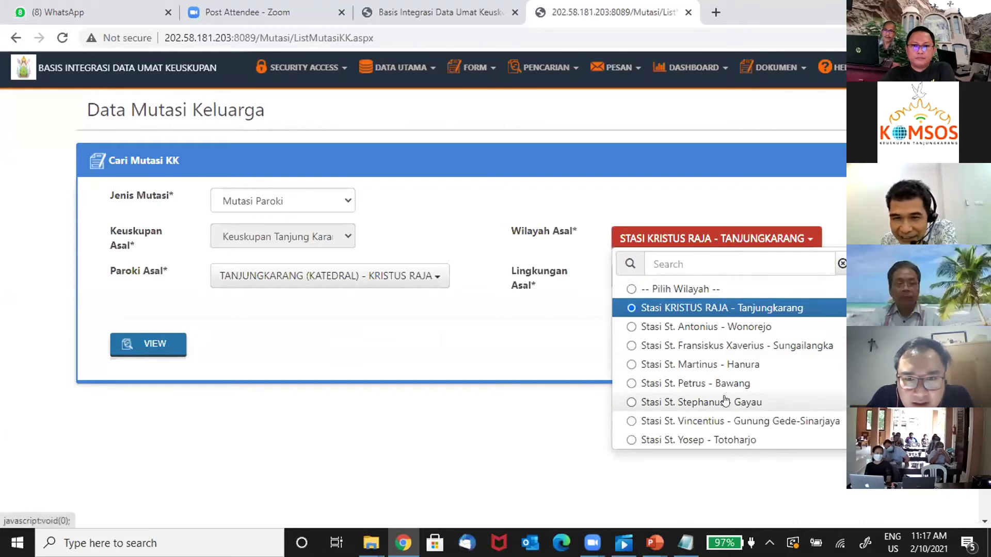
scroll(736, 389, "down", 1)
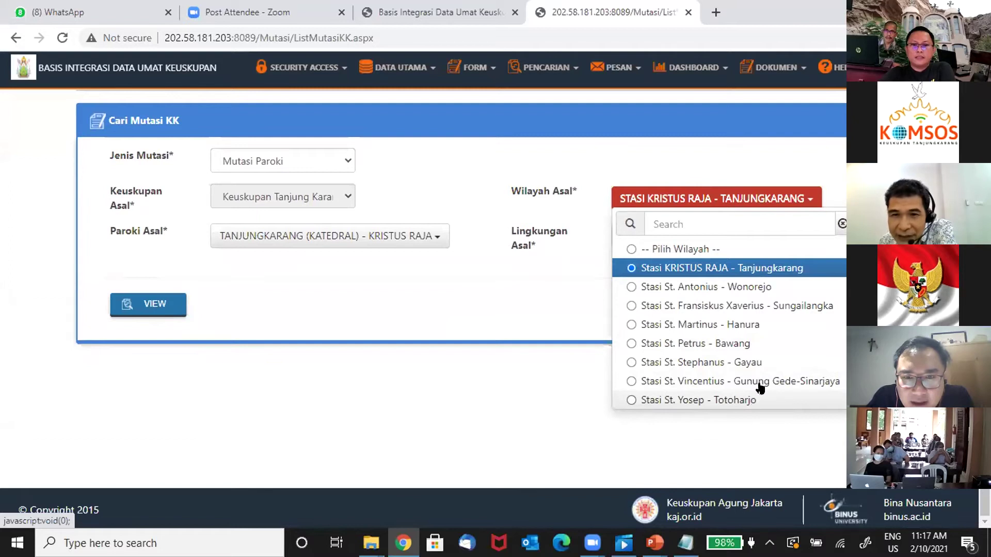
left_click(824, 173)
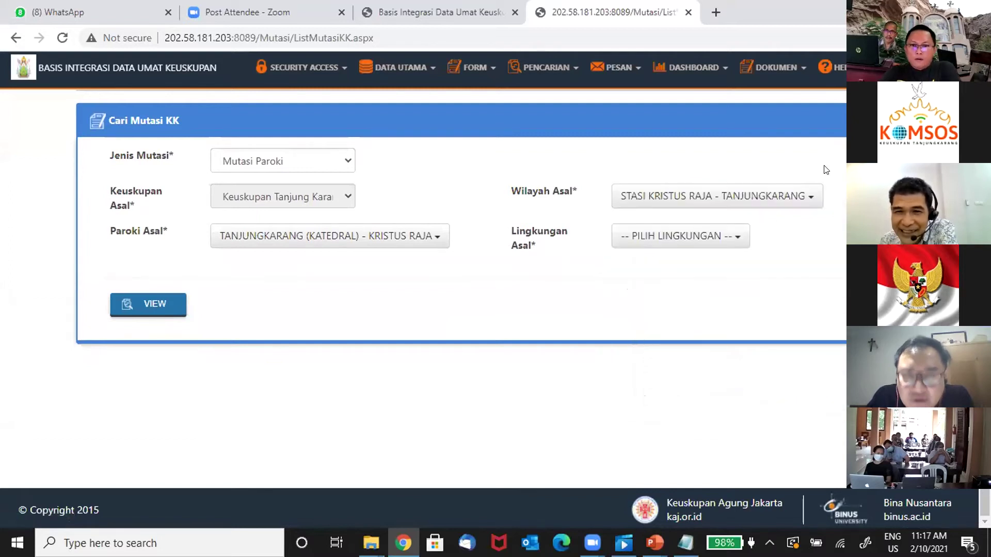
left_click(737, 238)
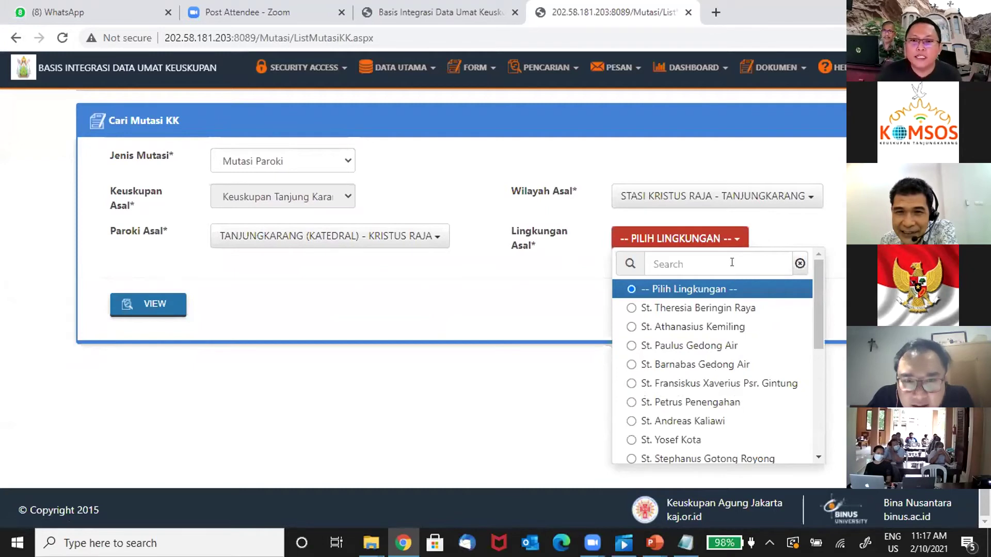
left_click(728, 384)
- View the matching mutation records and tick the moved family's row
left_click(170, 306)
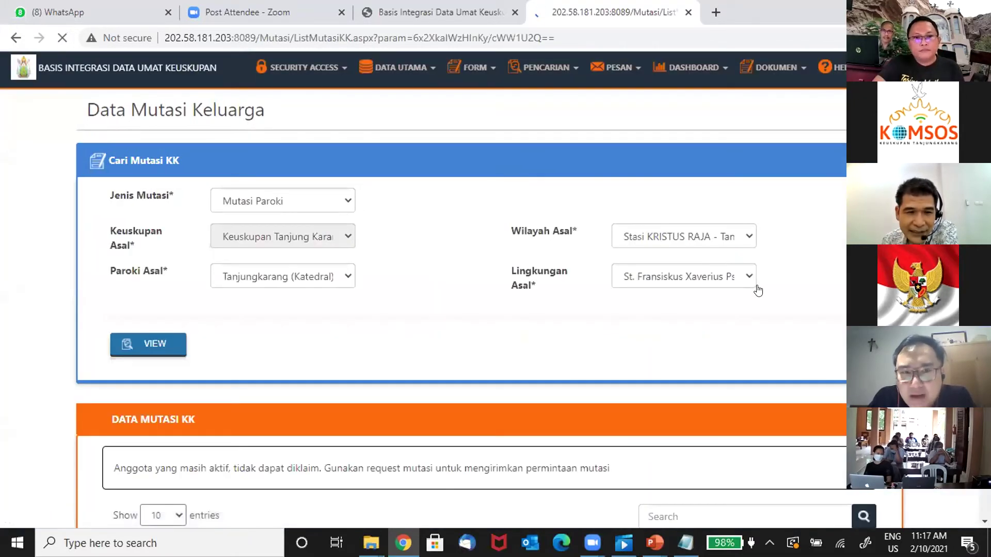
scroll(757, 287, "down", 4)
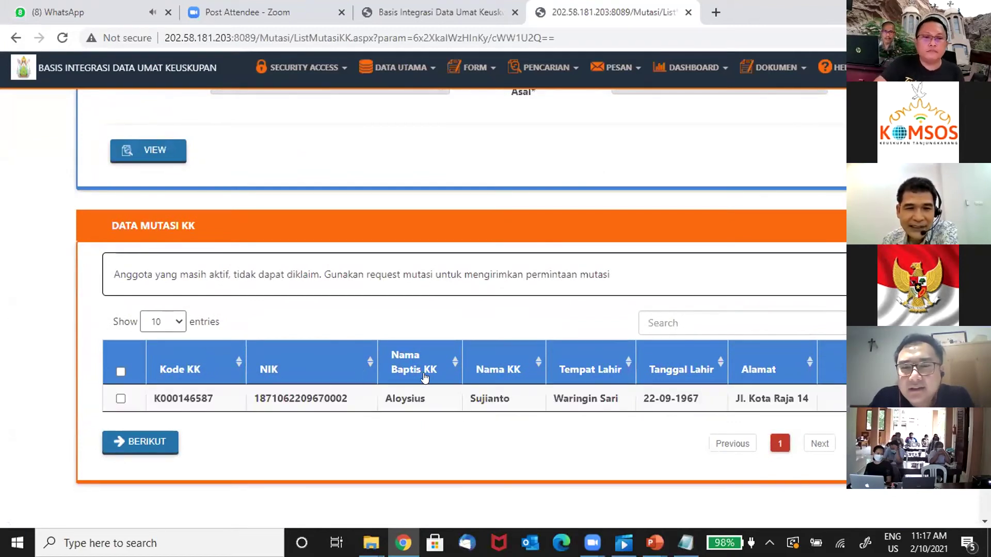
left_click(118, 399)
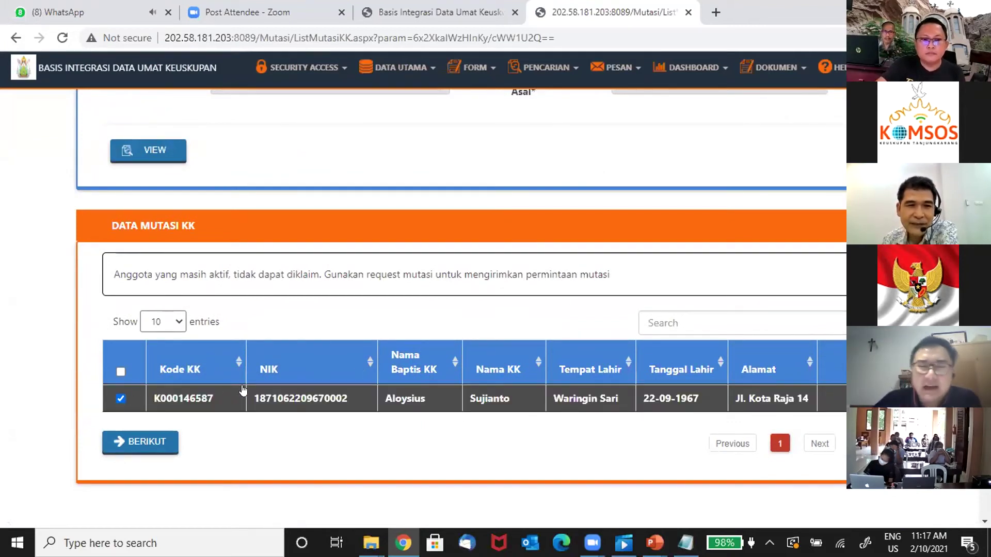
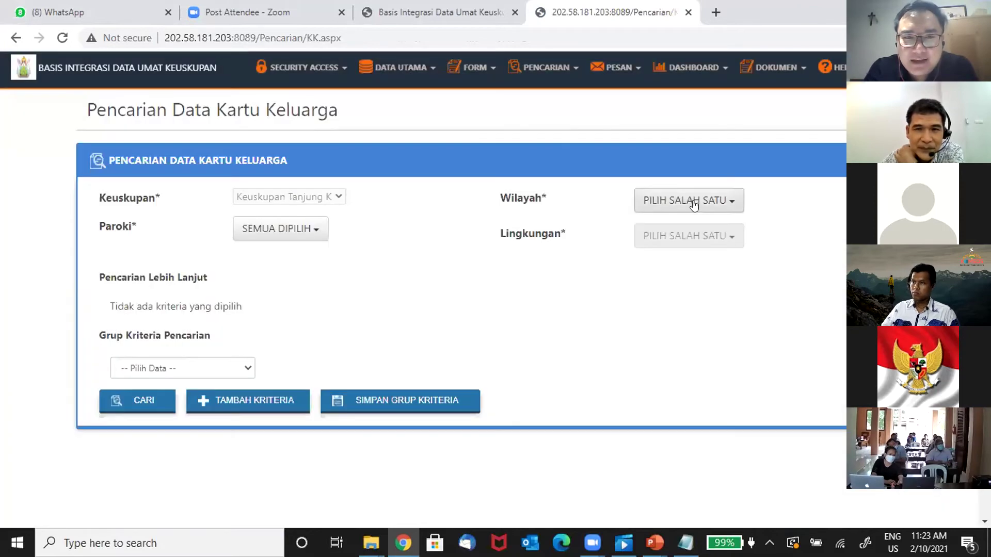
- Set both Wilayah and Lingkungan to 'Pilih semua' and add a new criterion row
left_click(694, 204)
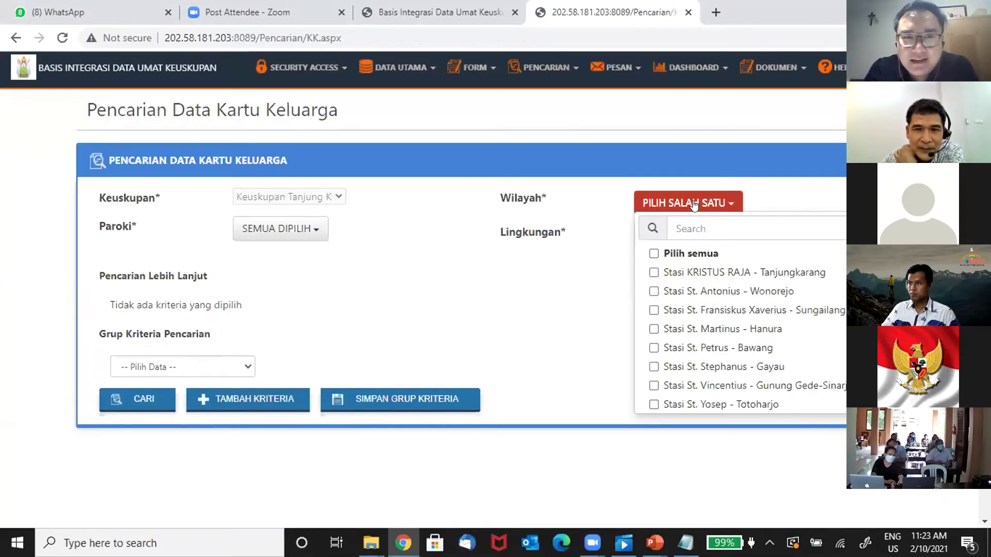
left_click(702, 253)
left_click(569, 263)
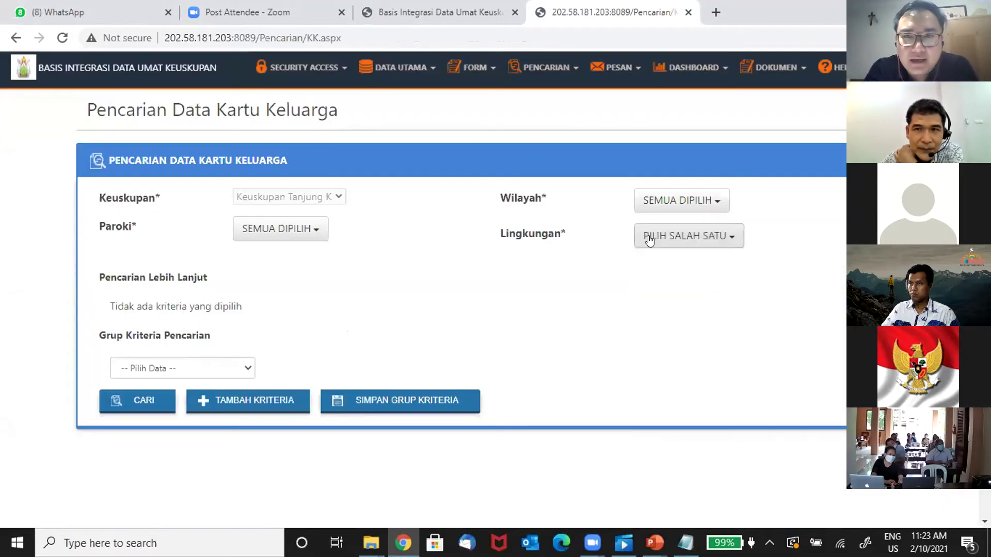
left_click(651, 237)
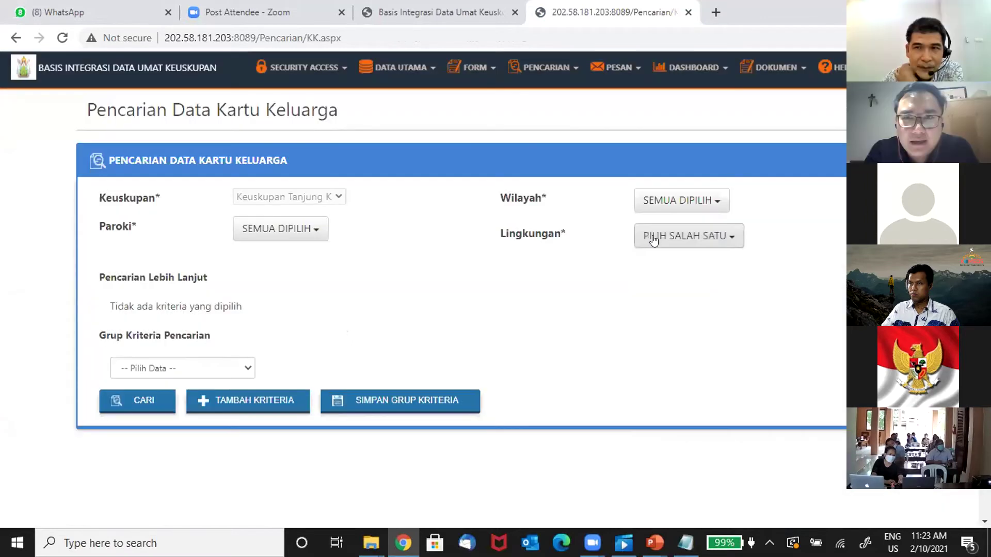
left_click(655, 290)
left_click(529, 265)
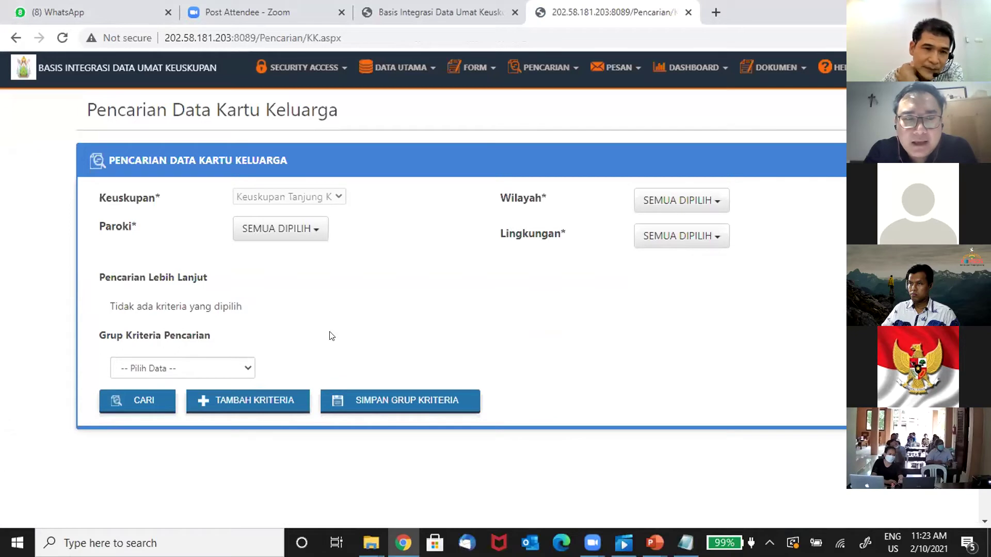
left_click(228, 401)
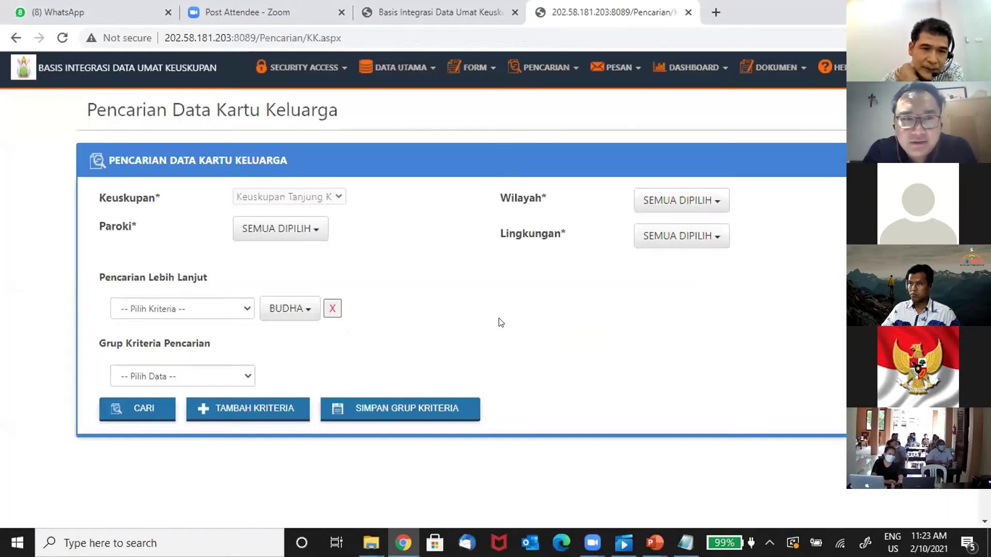
- Search family cards with criterion Bulan Perkawinan Katolik = Februari
left_click(245, 309)
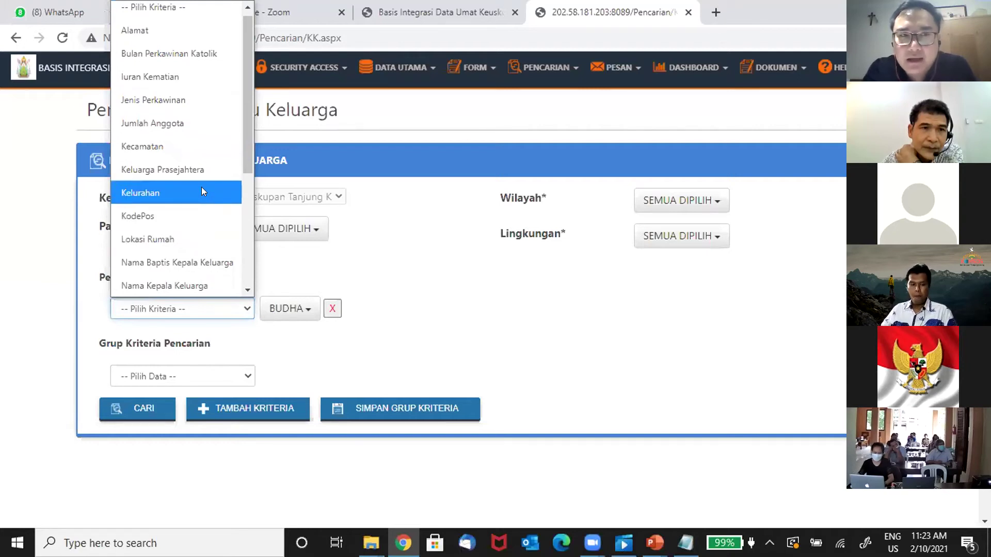
scroll(202, 186, "down", 3)
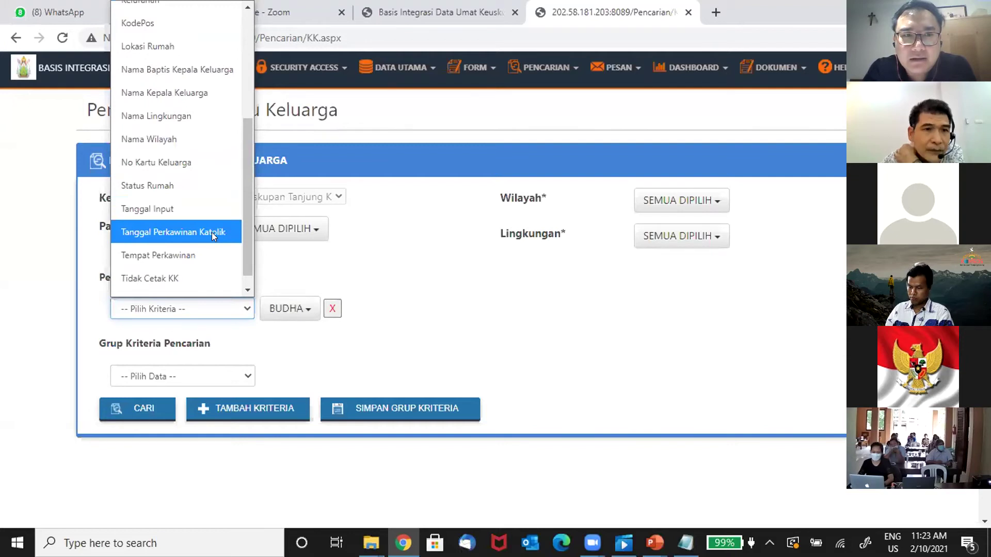
scroll(225, 224, "up", 3)
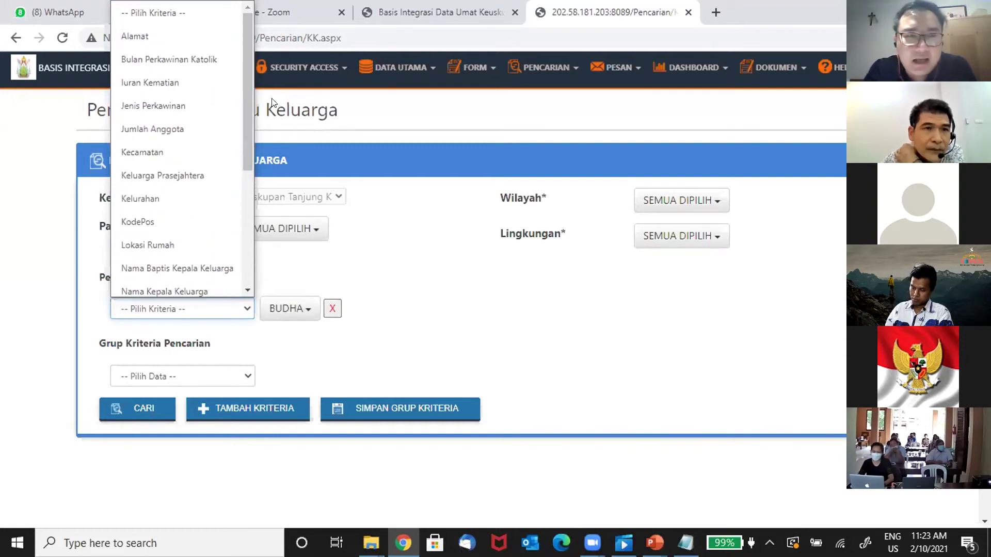
left_click(209, 59)
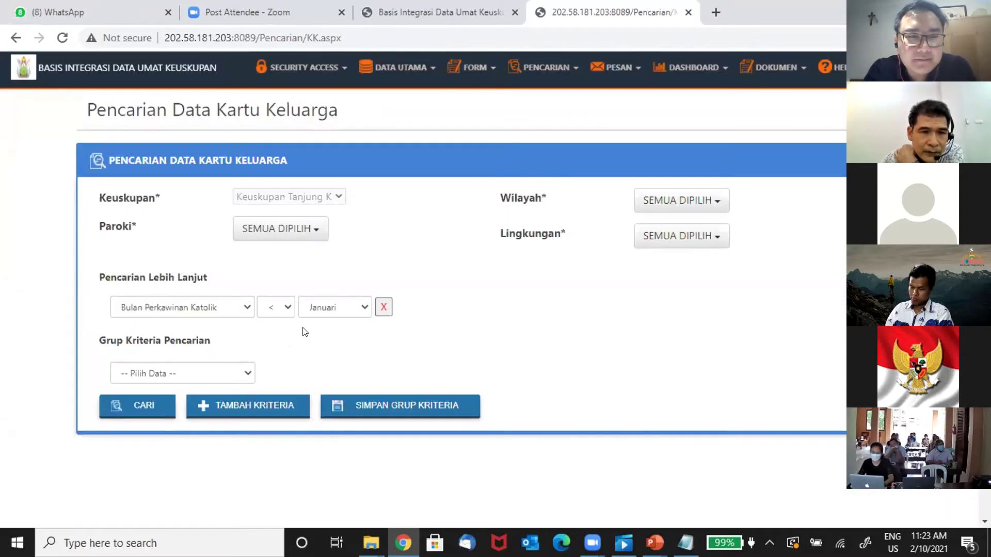
left_click(287, 308)
left_click(279, 379)
left_click(356, 308)
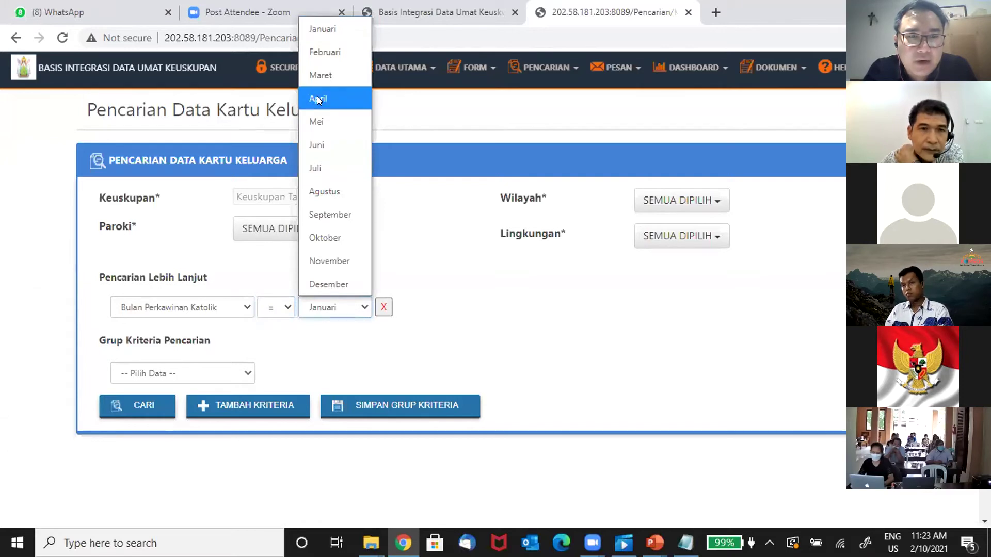
left_click(332, 52)
left_click(150, 409)
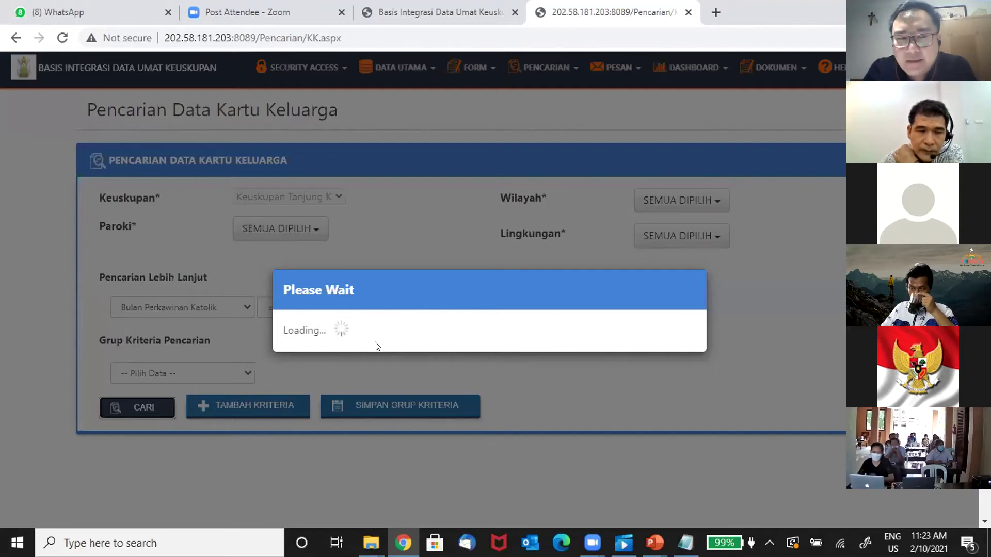
- Change the marriage-month operator to '>' and rerun the search
scroll(530, 359, "down", 3)
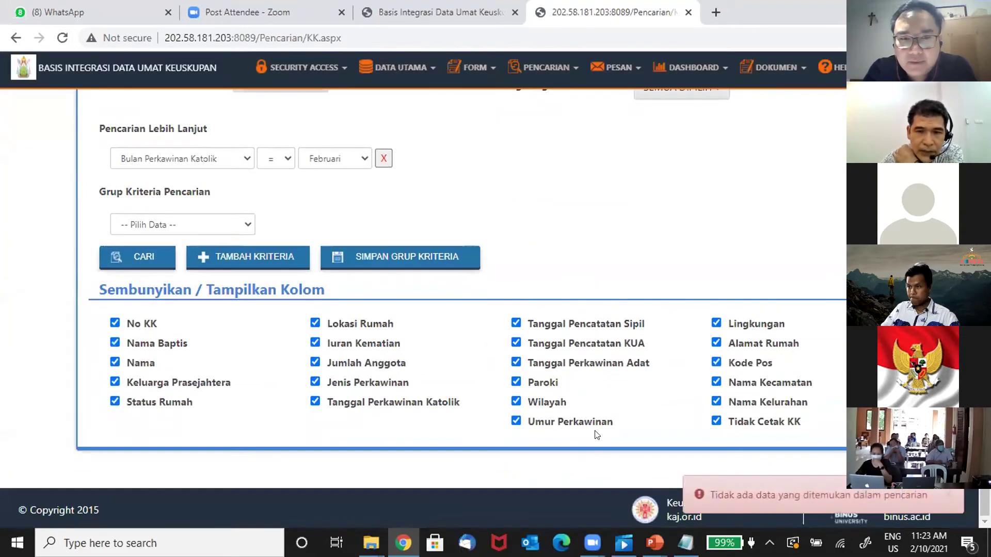
scroll(528, 305, "up", 3)
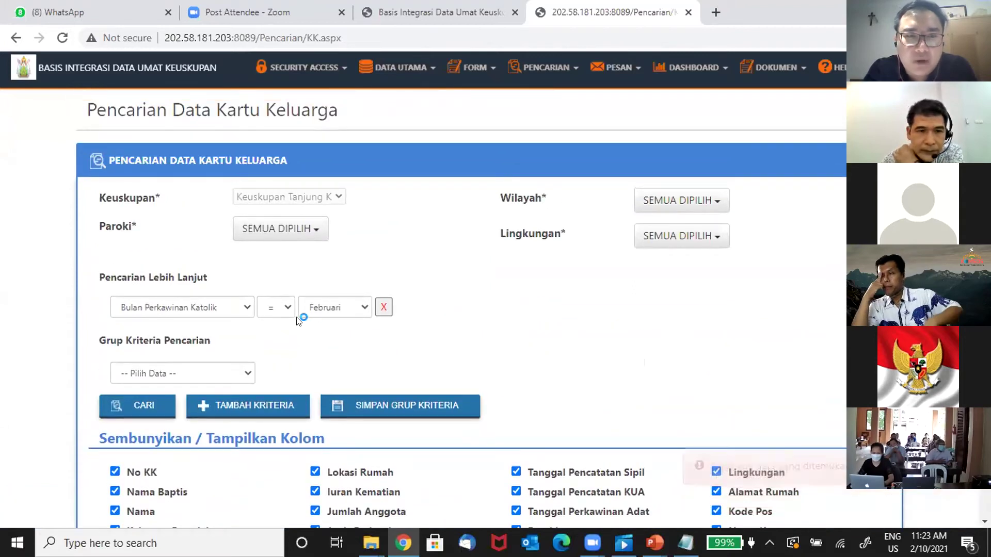
left_click(289, 308)
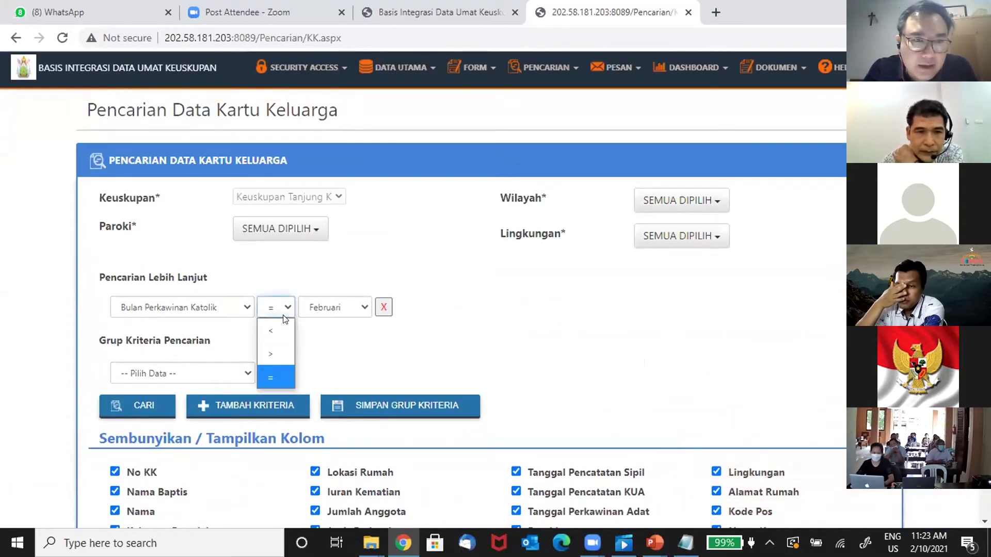
left_click(281, 345)
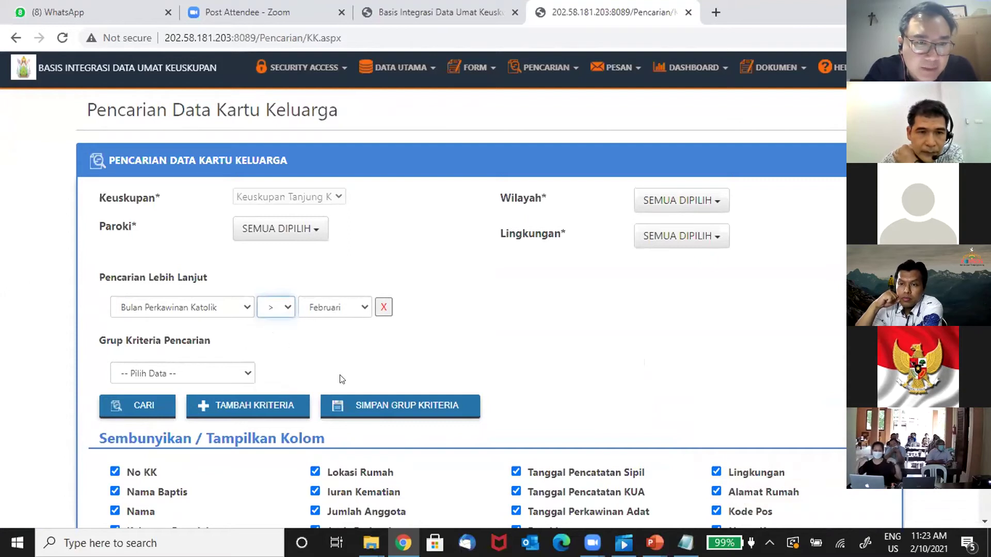
left_click(143, 410)
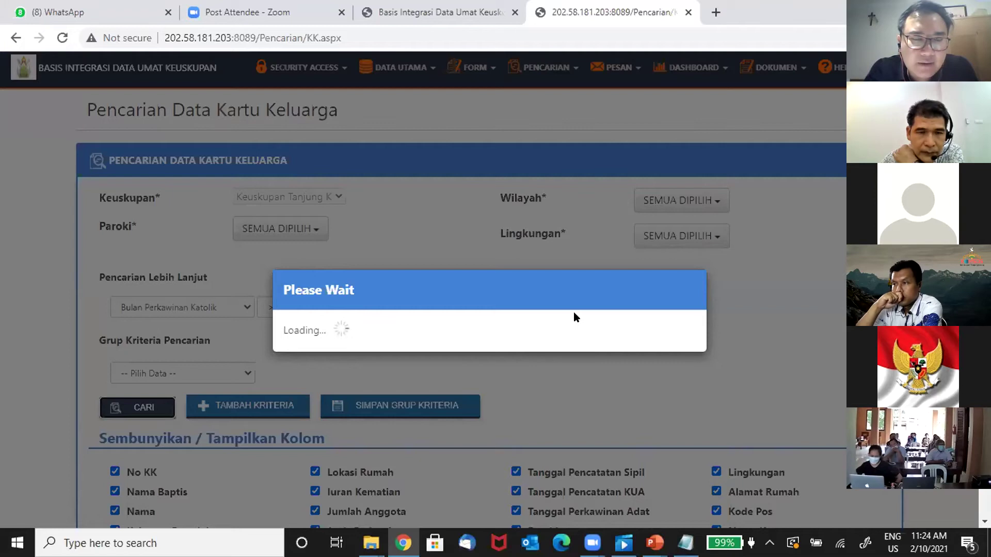
- Scroll through the Daftar Data Kartu Keluarga table to review the three families' marriage dates
scroll(576, 314, "down", 5)
scroll(574, 310, "down", 2)
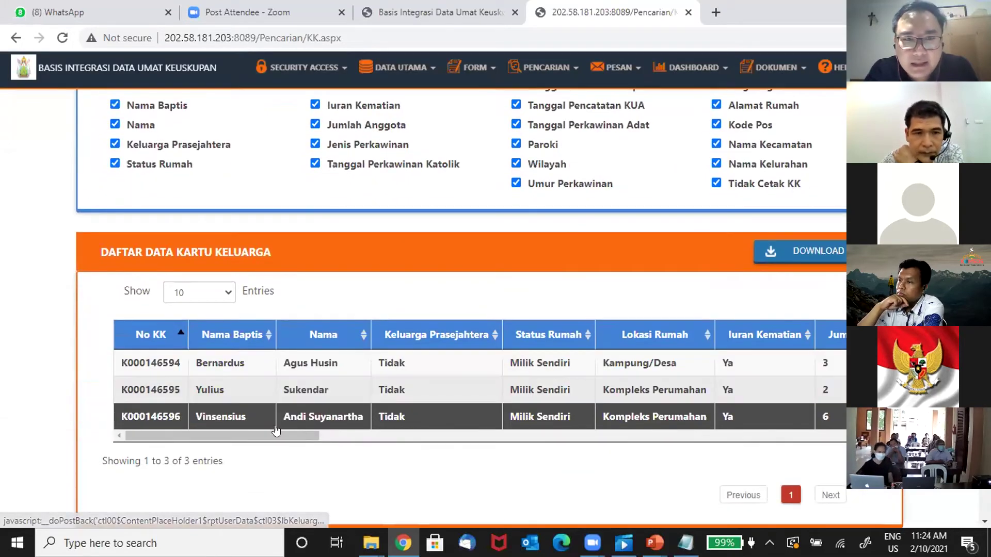
left_click_drag(267, 436, 429, 436)
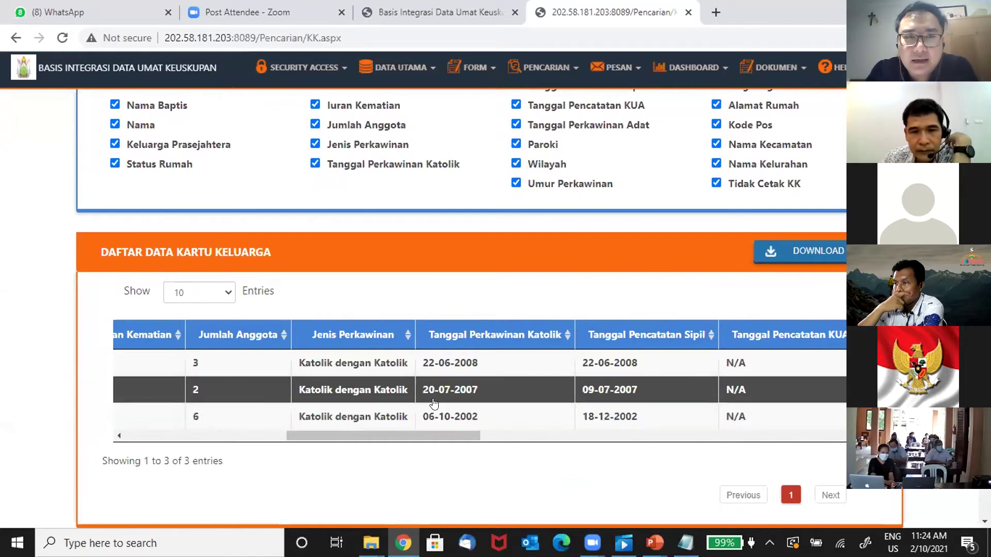
scroll(433, 399, "up", 8)
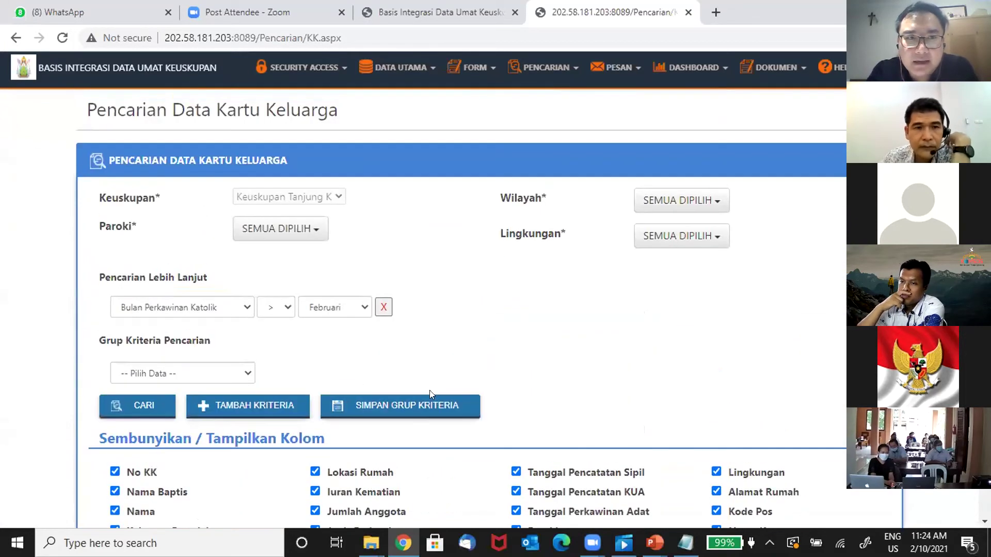
- Add a Jumlah Anggota > 2 criterion and rerun the family search
left_click(272, 400)
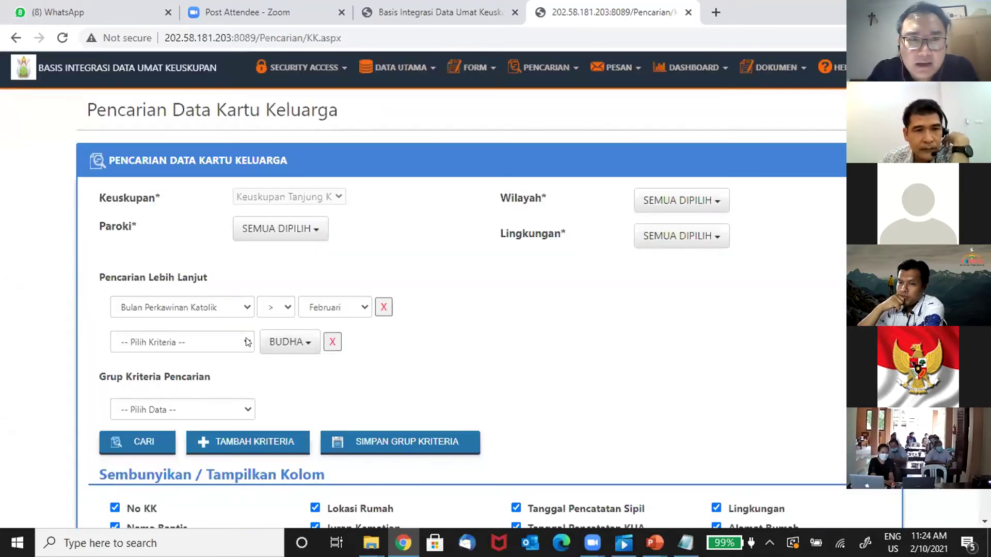
left_click(247, 342)
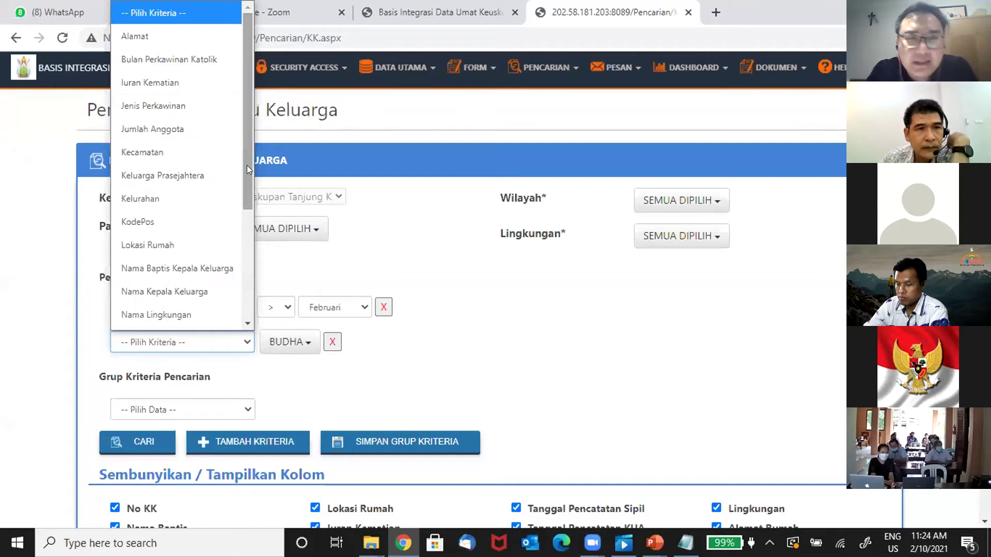
left_click(190, 129)
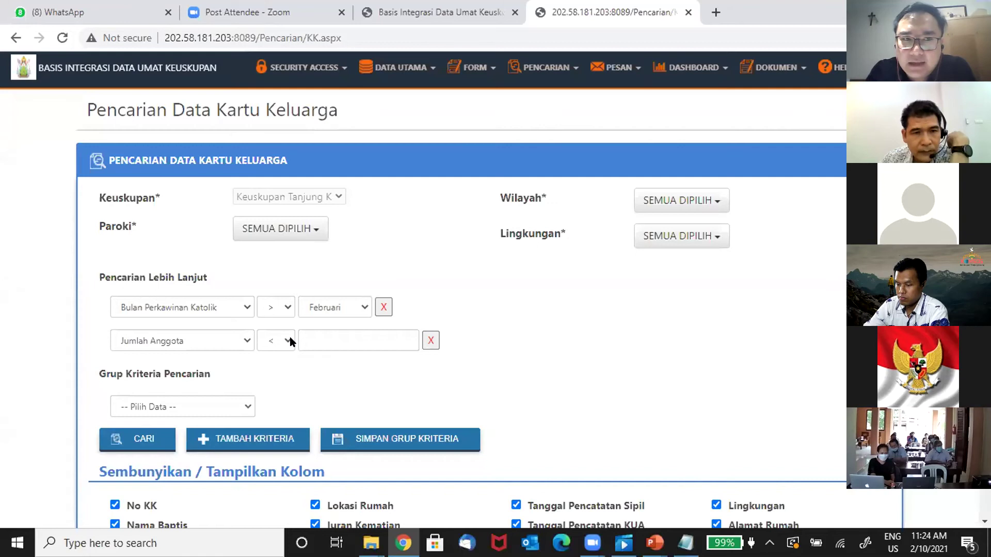
left_click(287, 341)
left_click(270, 388)
left_click(318, 338)
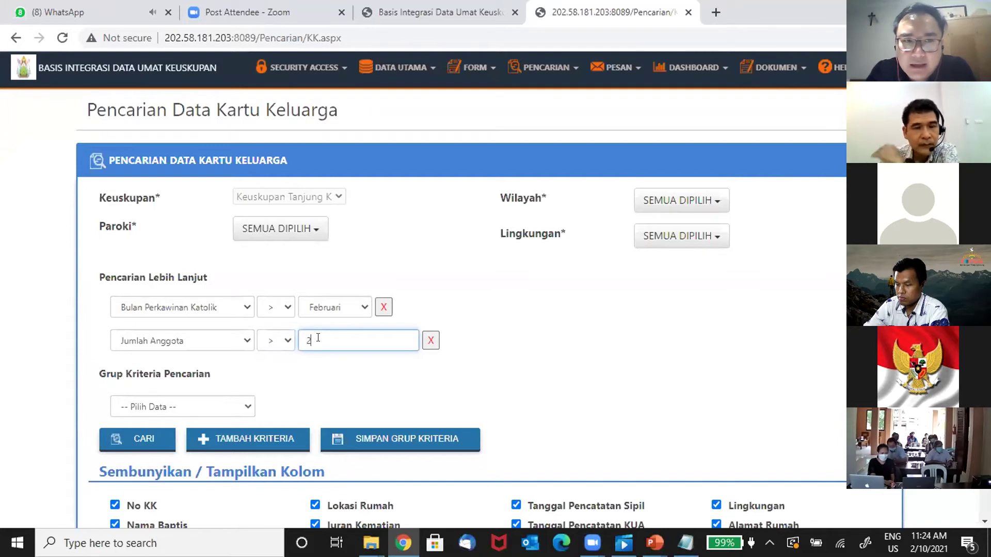
left_click(566, 358)
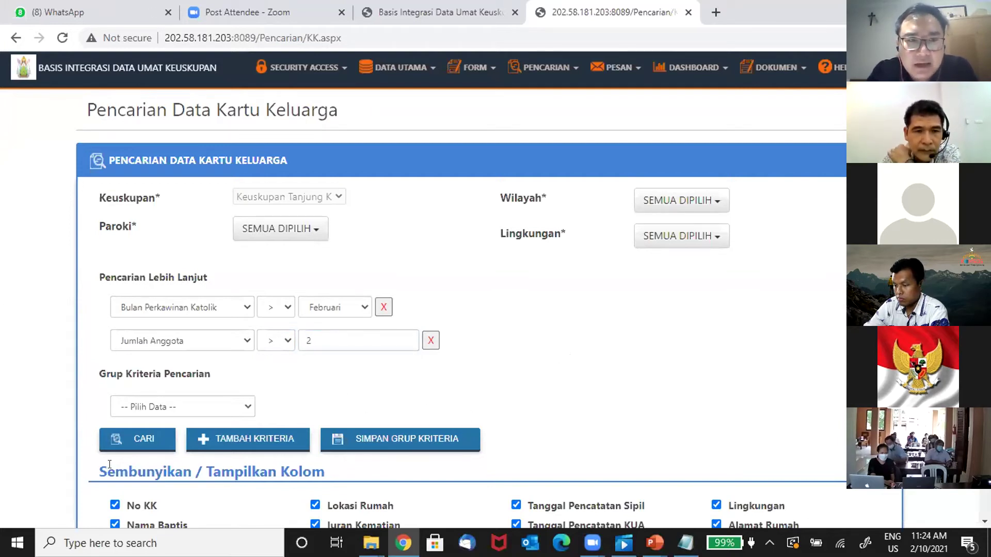
left_click(139, 447)
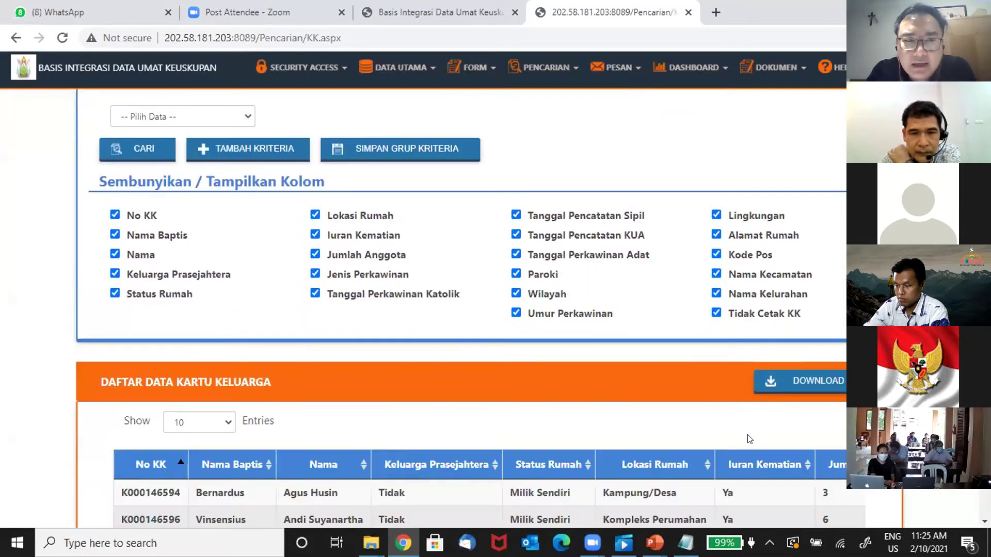
scroll(738, 449, "down", 1)
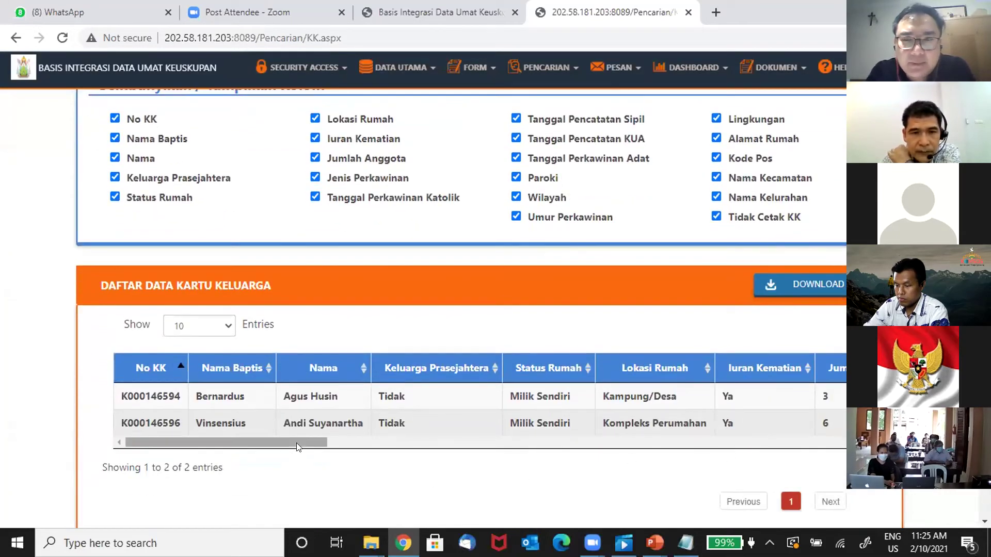
left_click_drag(308, 442, 369, 443)
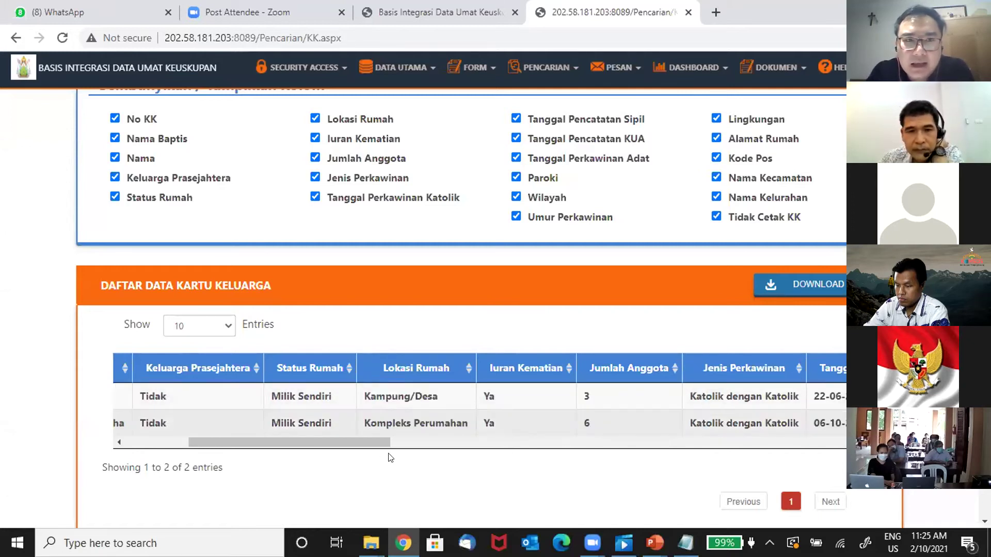
left_click_drag(377, 445, 283, 445)
scroll(321, 358, "up", 6)
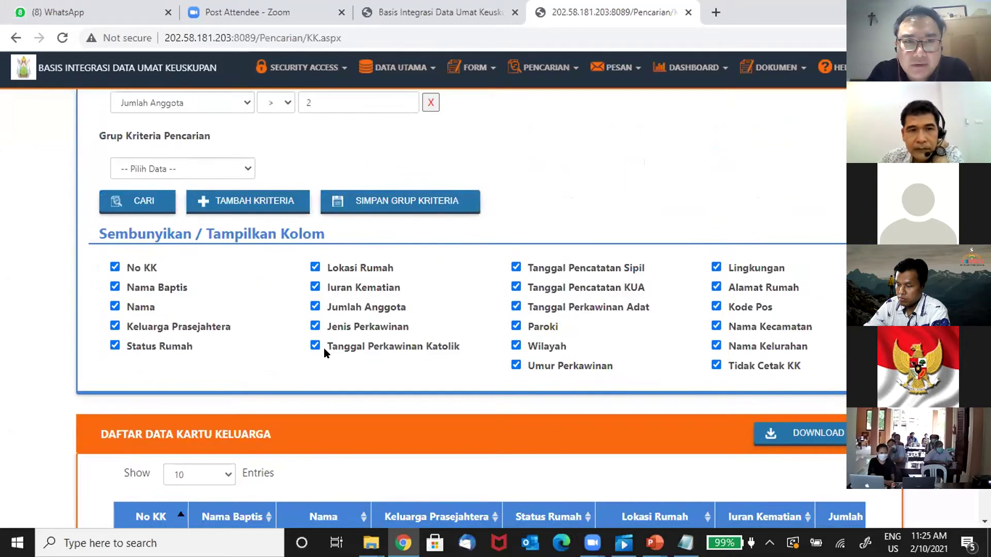
- Add a third criterion row and browse the Pilih Kriteria list without choosing anything
left_click(272, 388)
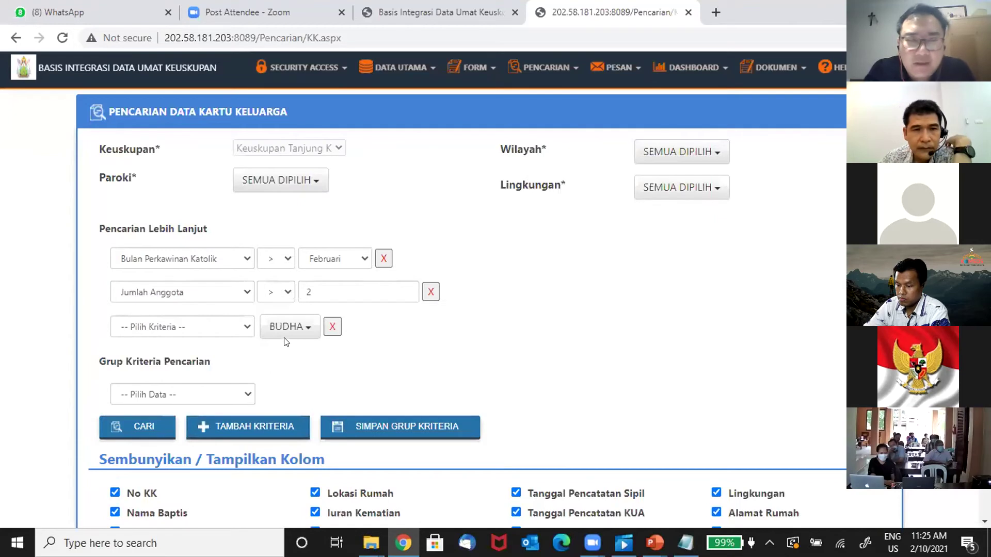
left_click(246, 331)
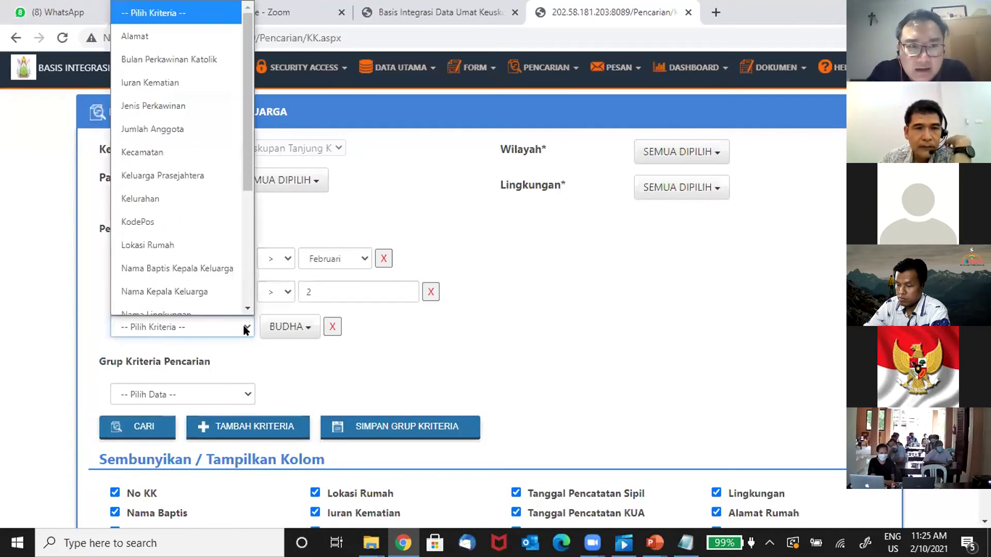
scroll(176, 188, "down", 1)
left_click_drag(258, 114, 214, 334)
left_click(246, 331)
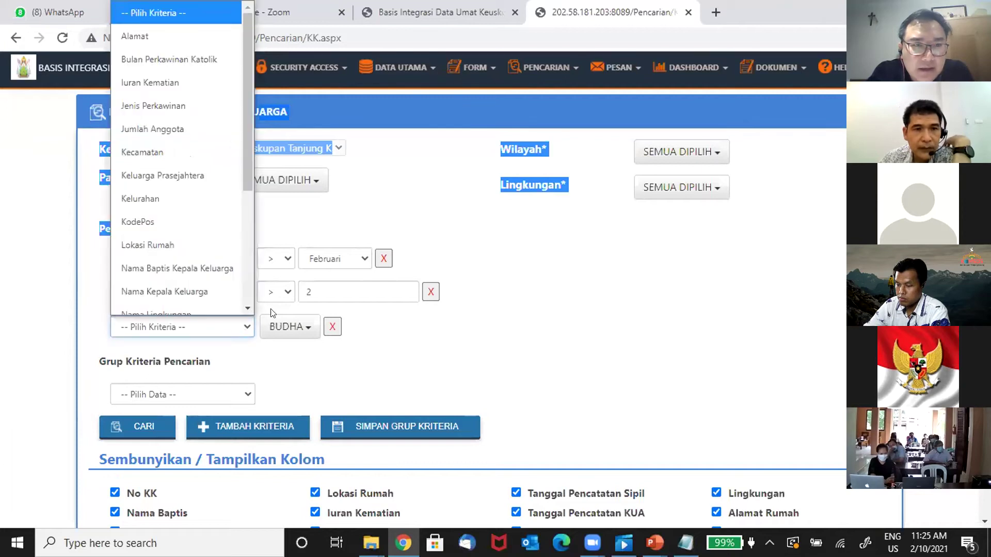
left_click_drag(249, 153, 249, 281)
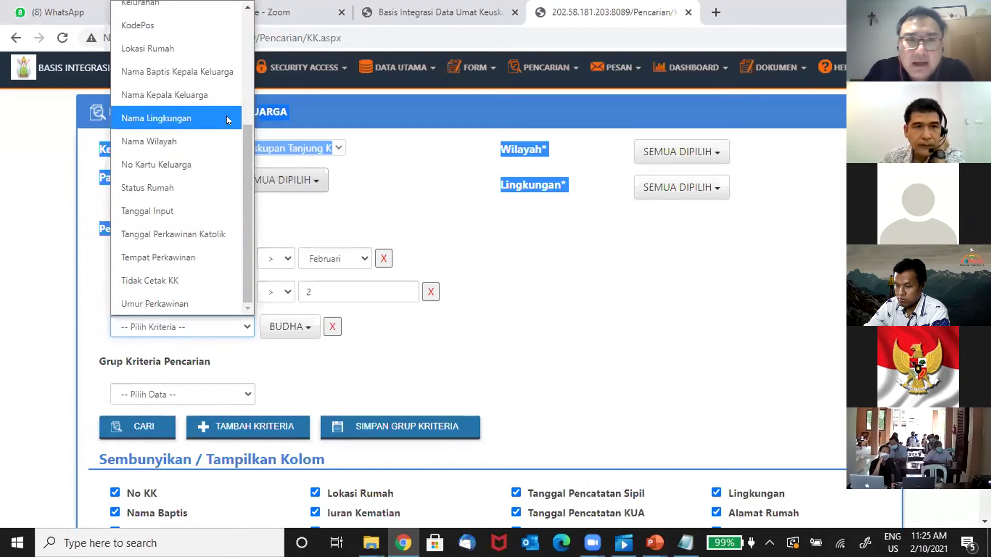
left_click(425, 201)
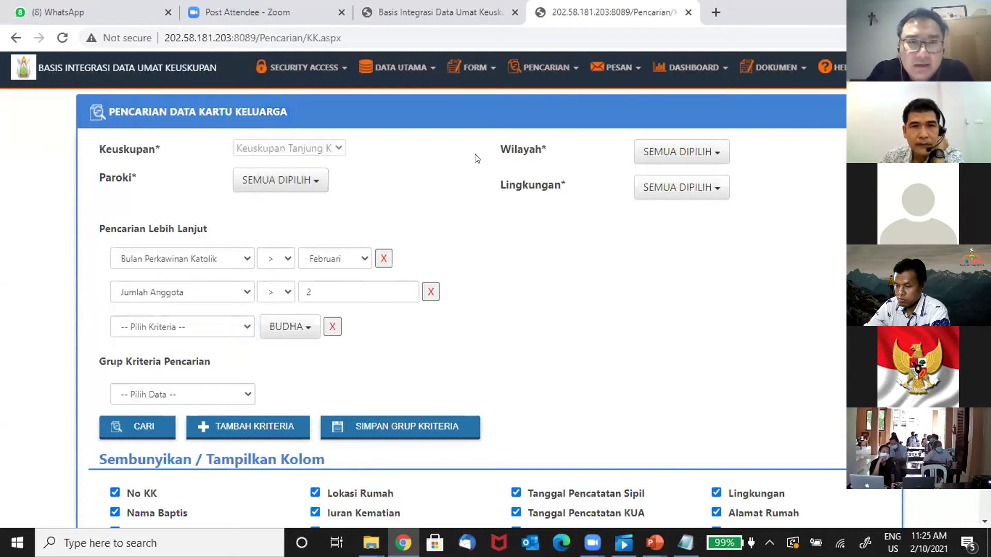
left_click(539, 68)
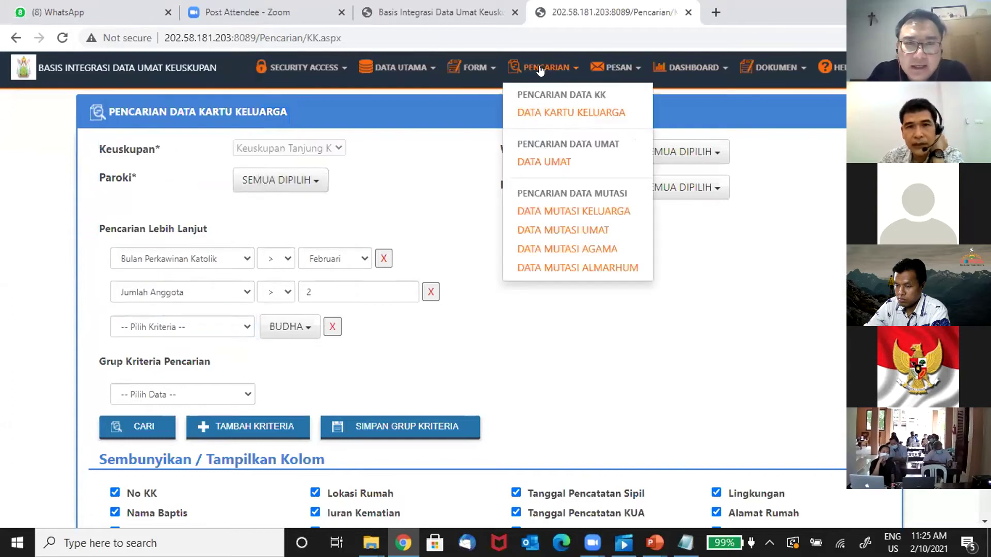
- Switch to the DATA UMAT search, select all Wilayah and Lingkungan, and add a criterion row
left_click(546, 160)
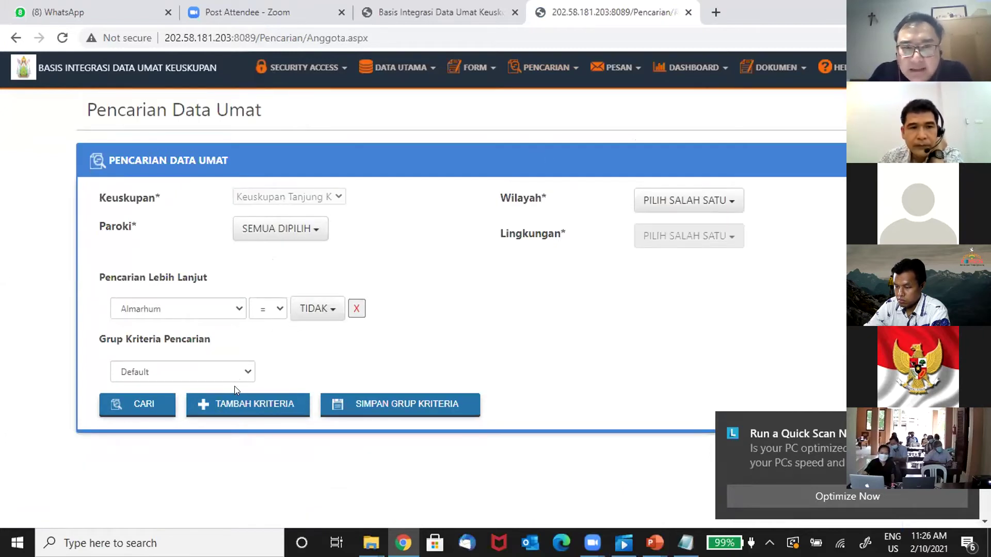
left_click(150, 404)
left_click(684, 199)
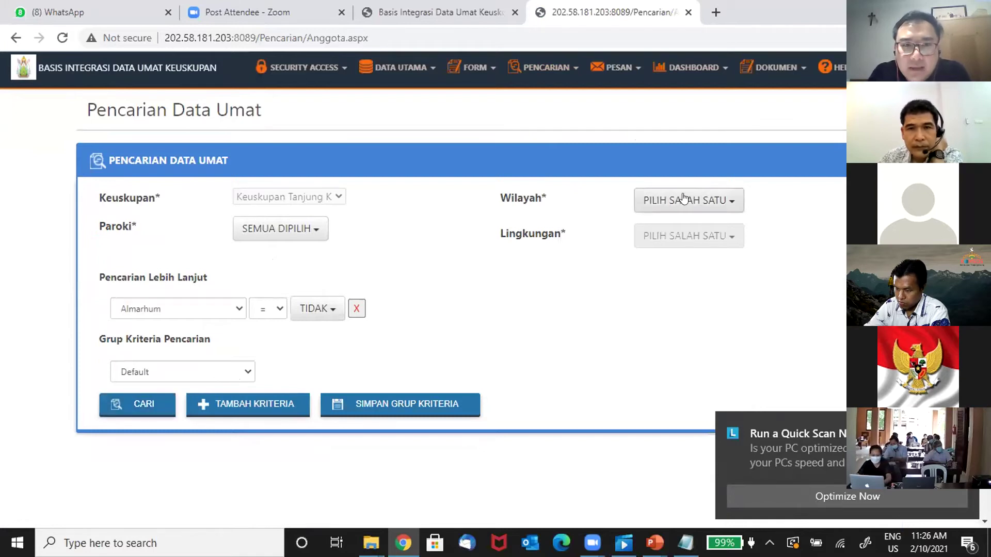
left_click(654, 254)
left_click(564, 264)
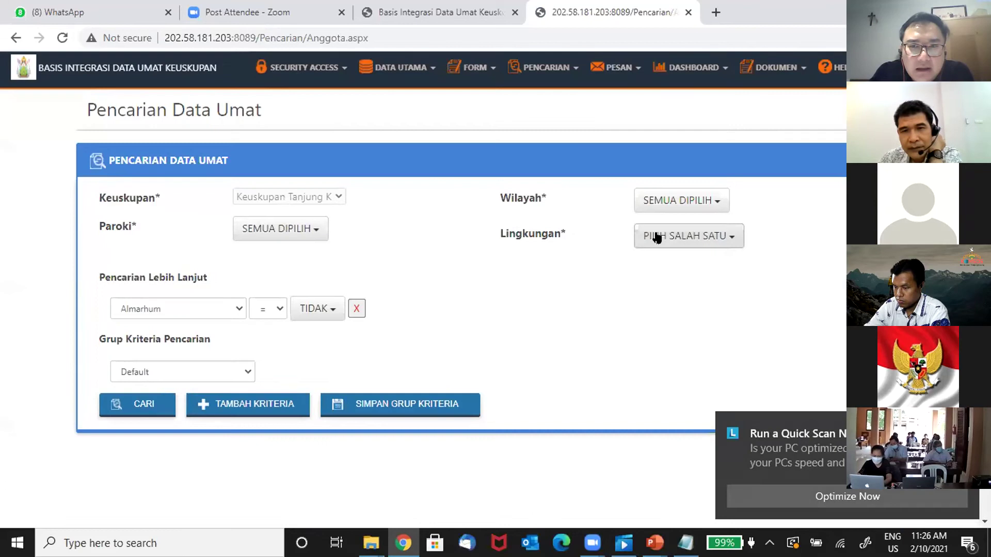
left_click(656, 237)
left_click(654, 290)
left_click(582, 288)
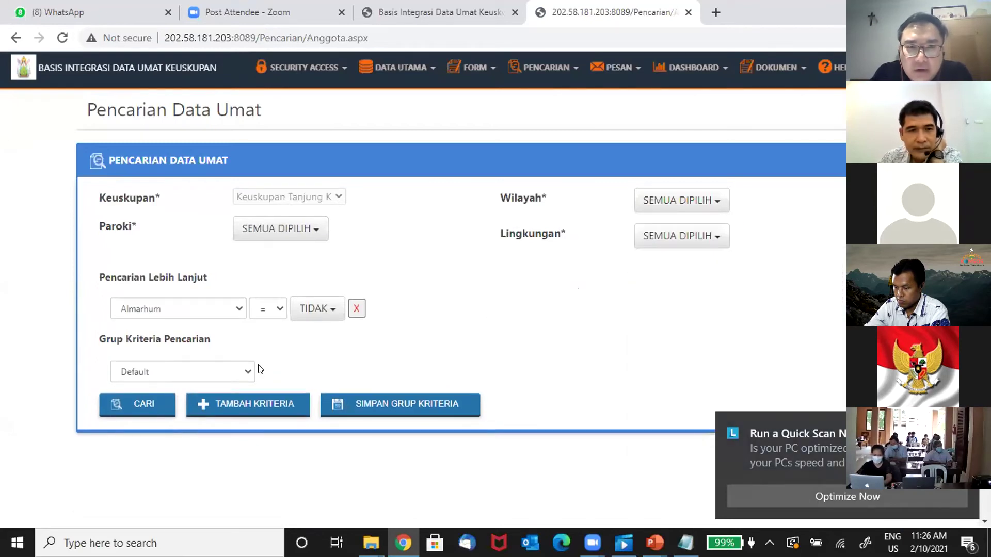
left_click(221, 408)
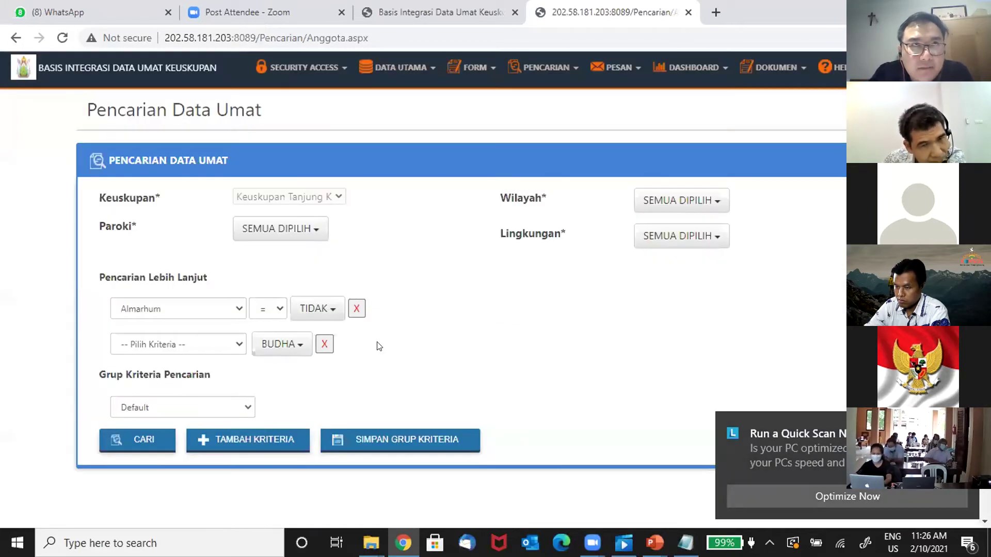
- Set the new criterion to Umur > 14 and add another criterion row
left_click(239, 347)
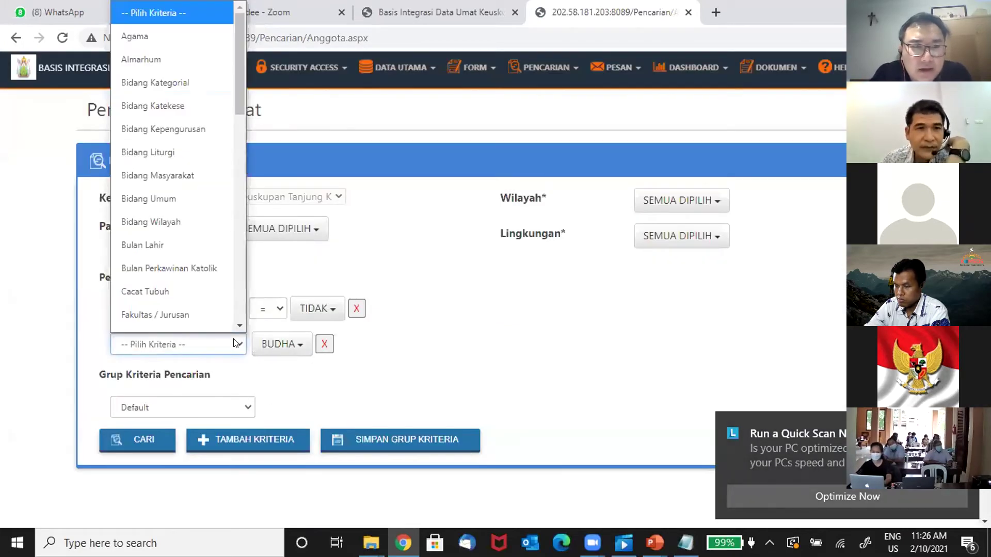
scroll(224, 60, "down", 1)
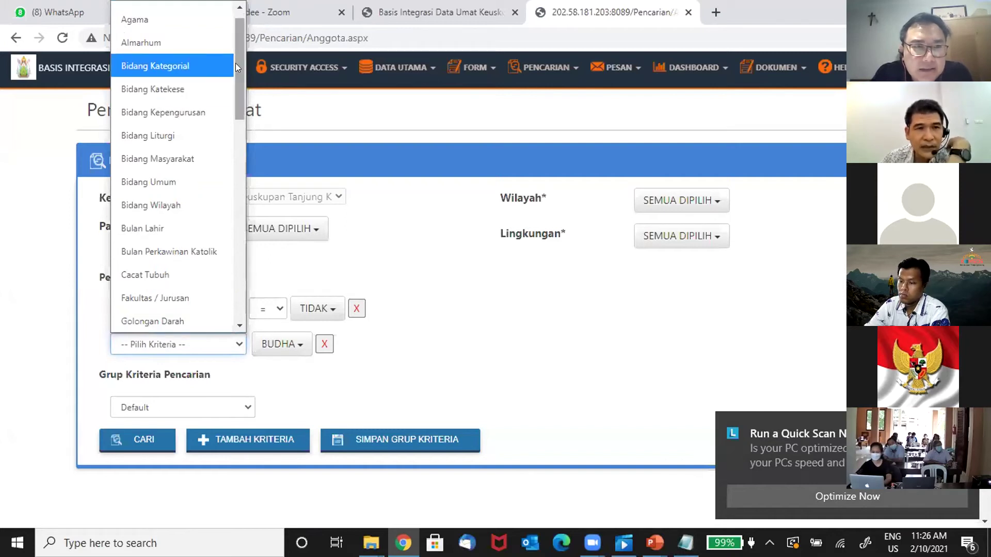
left_click_drag(236, 63, 219, 220)
scroll(226, 251, "down", 2)
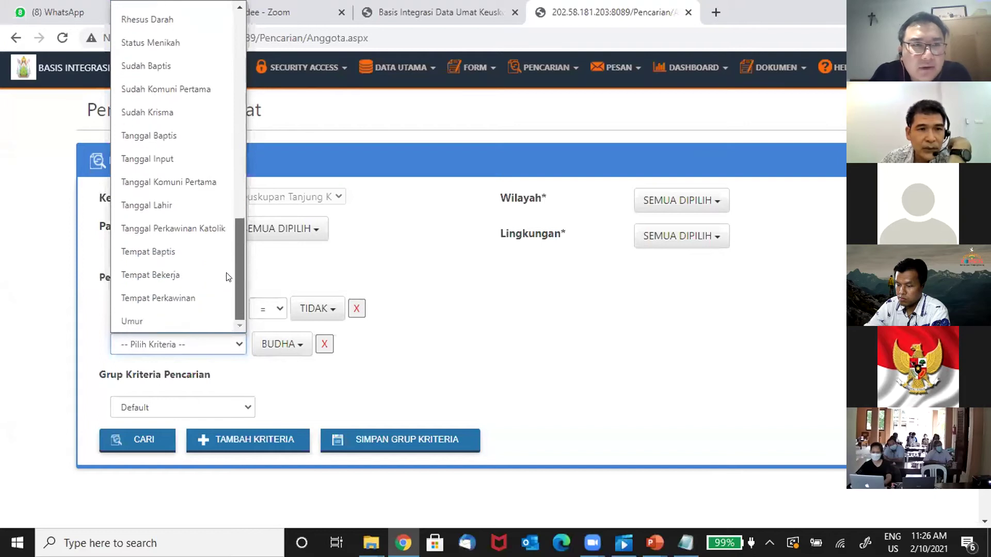
left_click(175, 321)
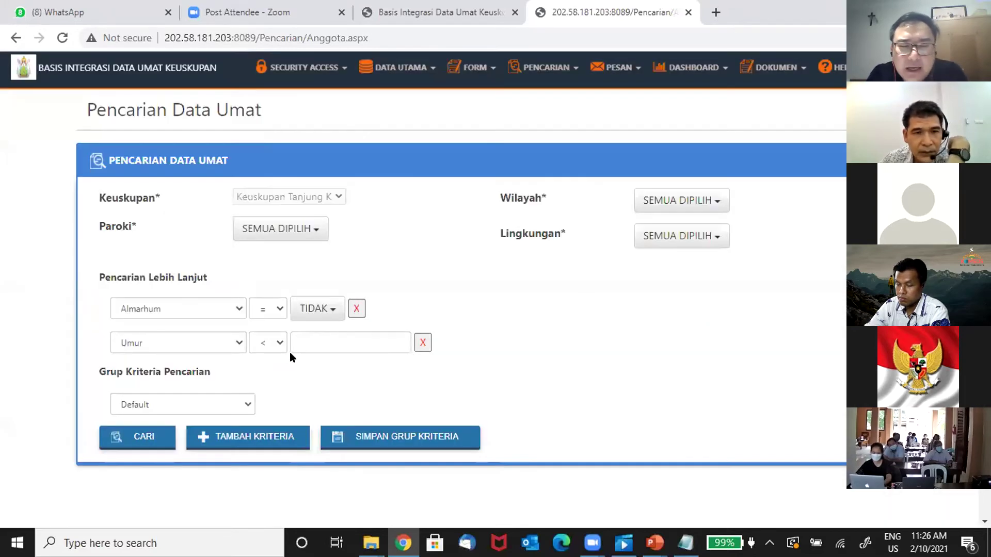
left_click(275, 343)
left_click(272, 389)
left_click(311, 343)
type("24")
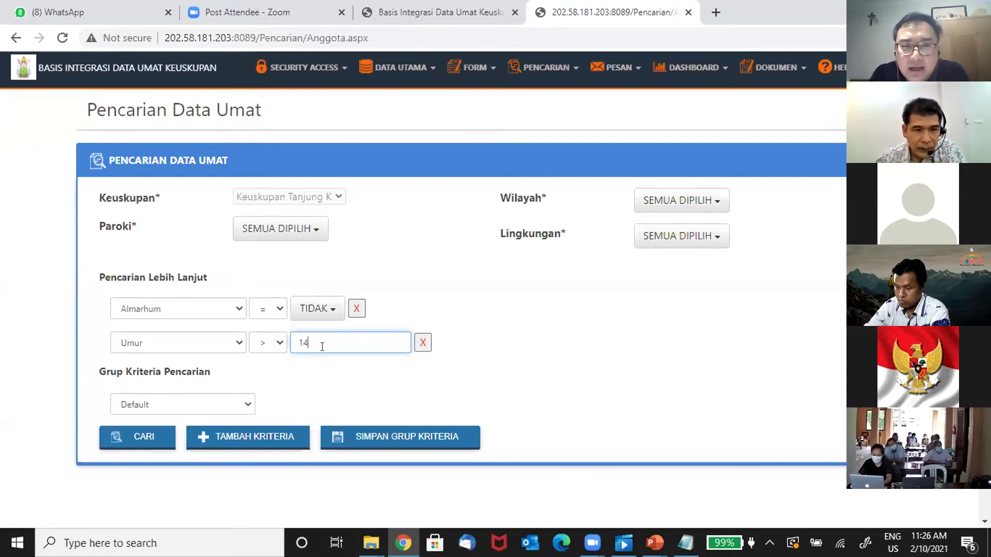
left_click(261, 439)
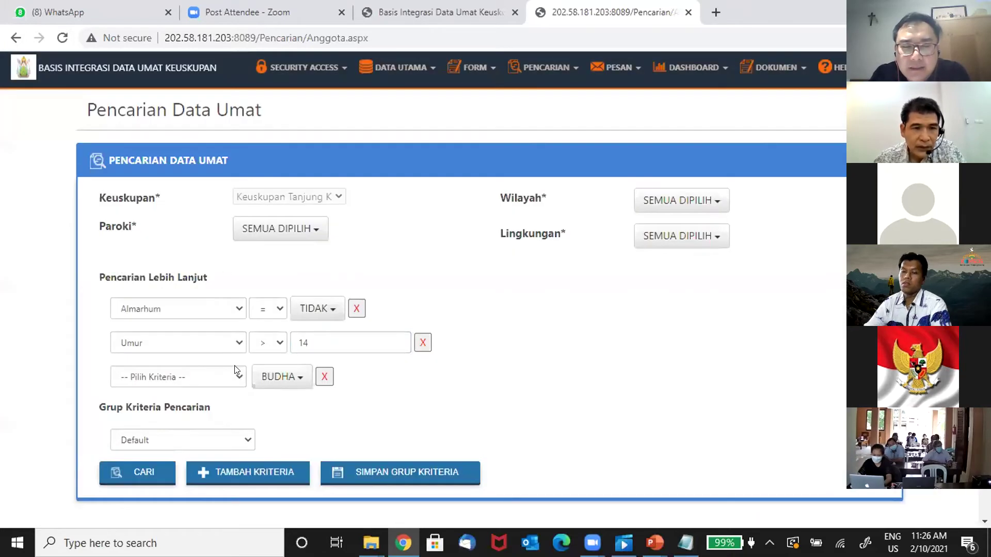
- Make the third criterion Umur < 31 and add a fourth criterion row
left_click(237, 376)
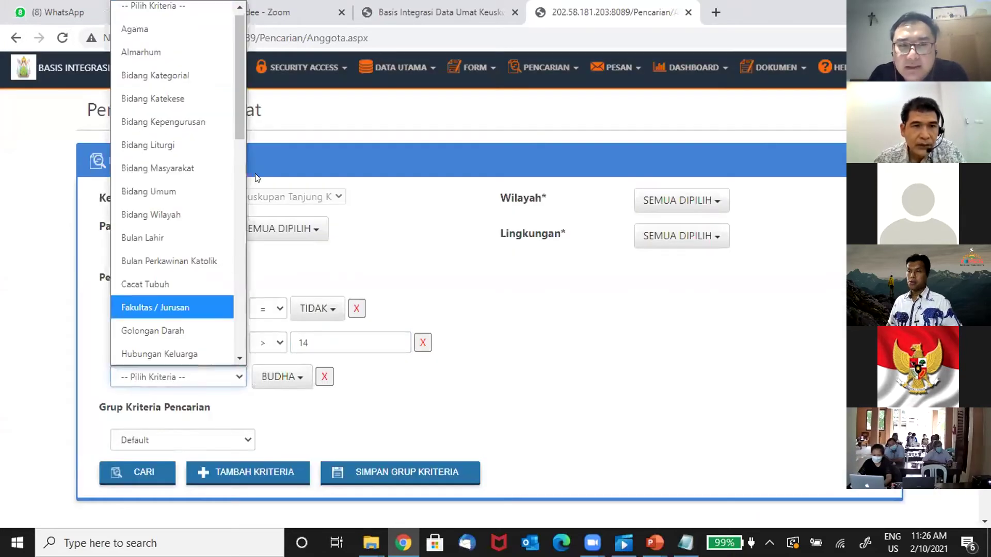
left_click_drag(234, 121, 199, 337)
left_click(165, 352)
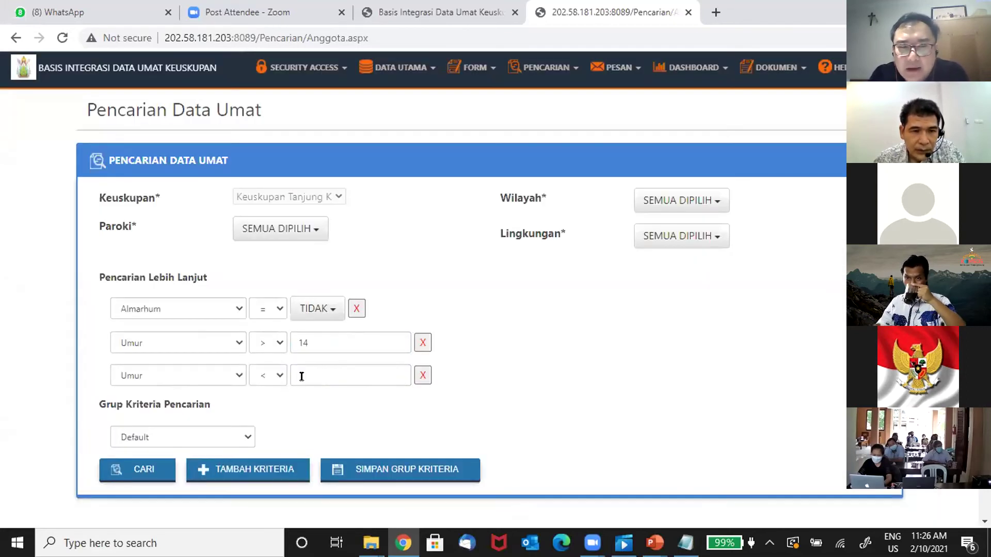
left_click(322, 369)
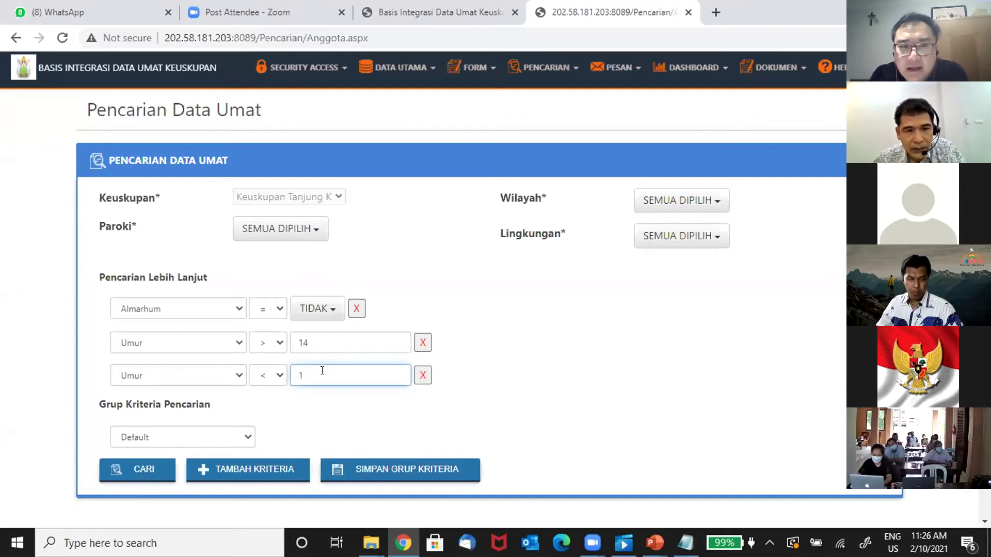
type("31")
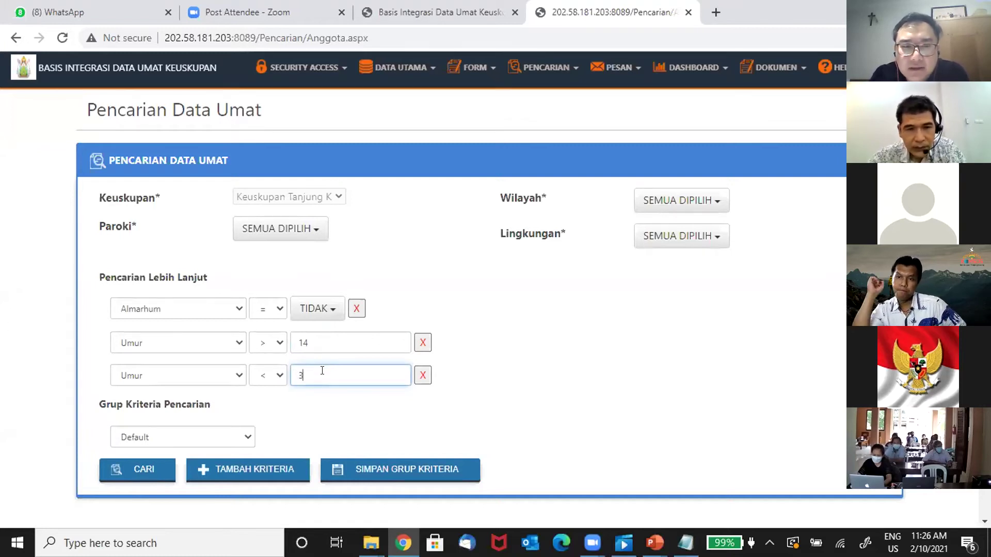
left_click(253, 472)
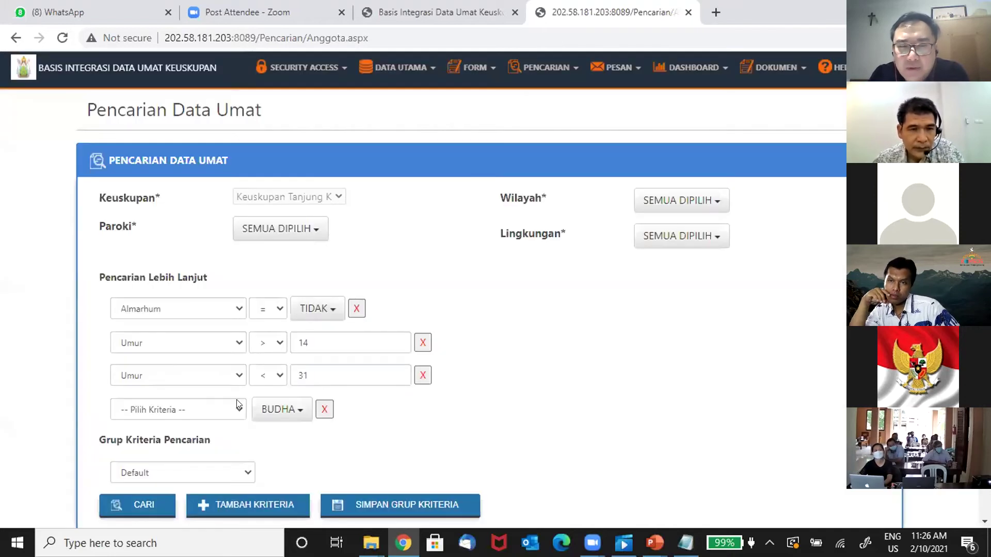
- Set the fourth criterion to Status Menikah = Lajang and run the search
left_click(239, 411)
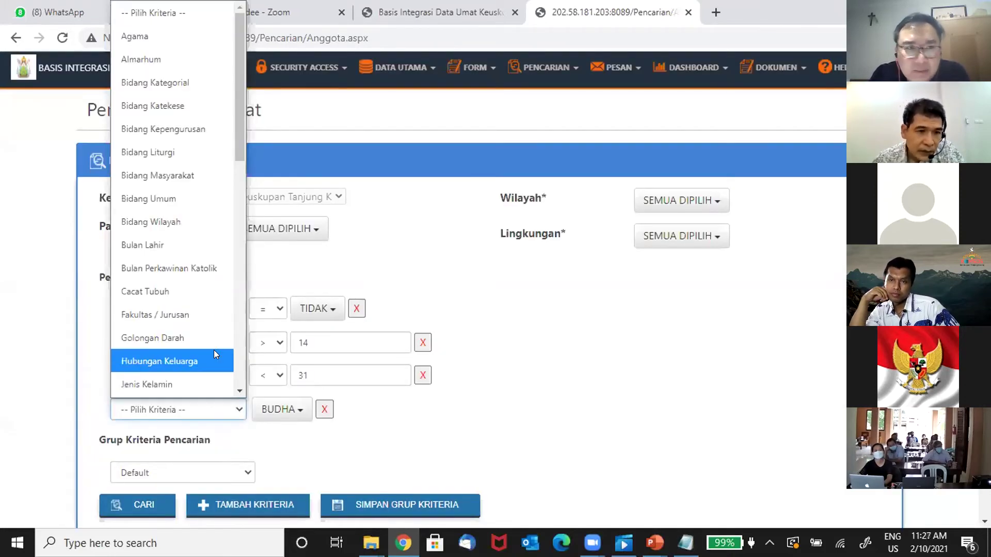
scroll(204, 343, "down", 7)
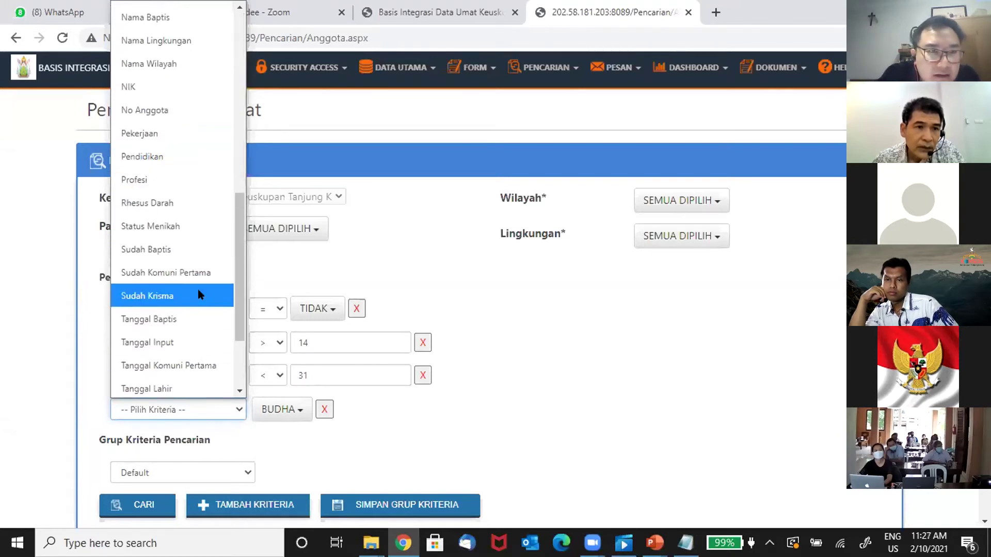
left_click(170, 226)
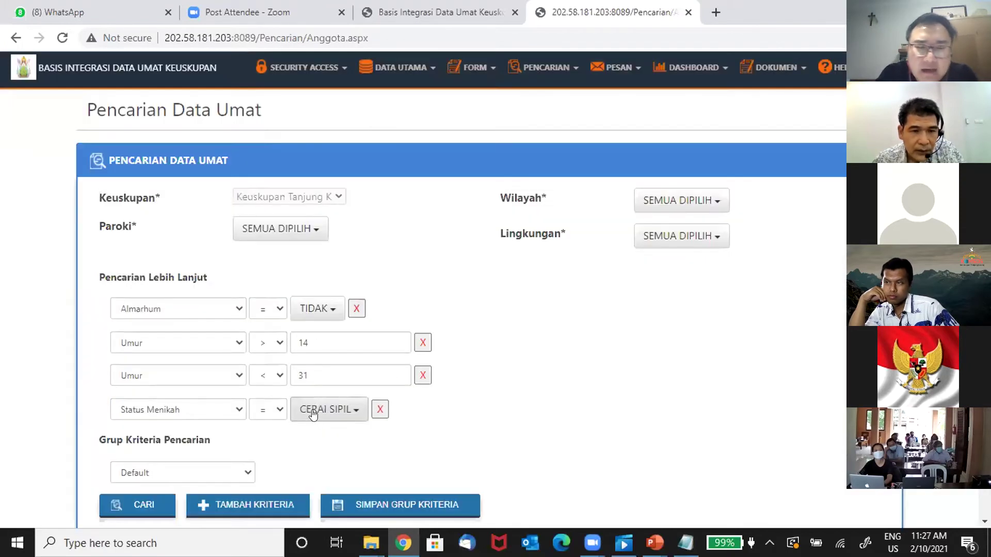
left_click(316, 412)
scroll(330, 488, "down", 1)
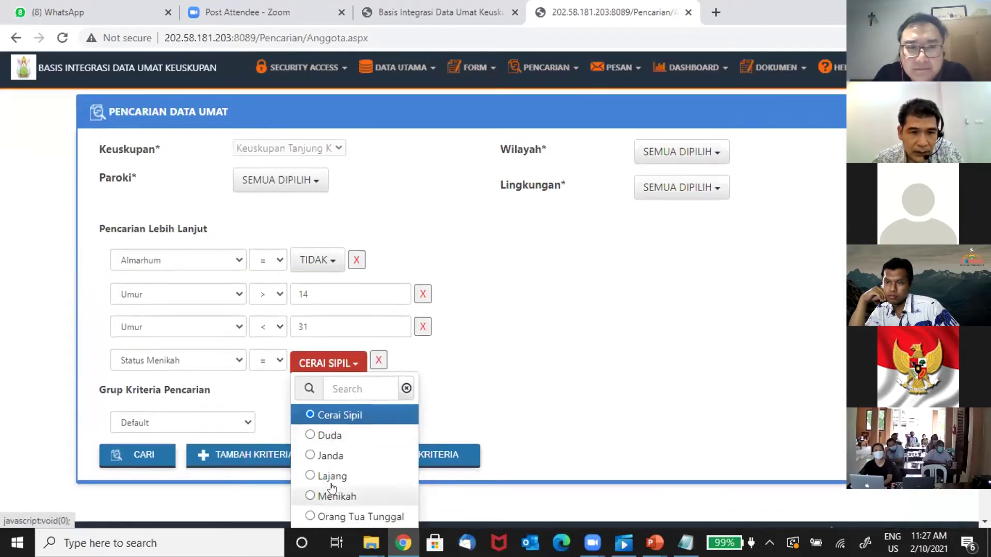
left_click(328, 474)
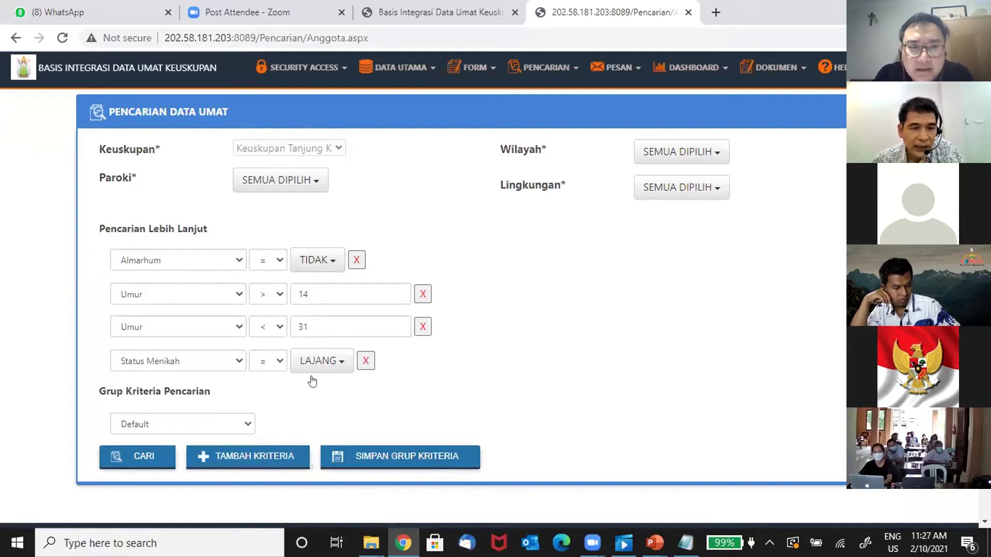
left_click(161, 460)
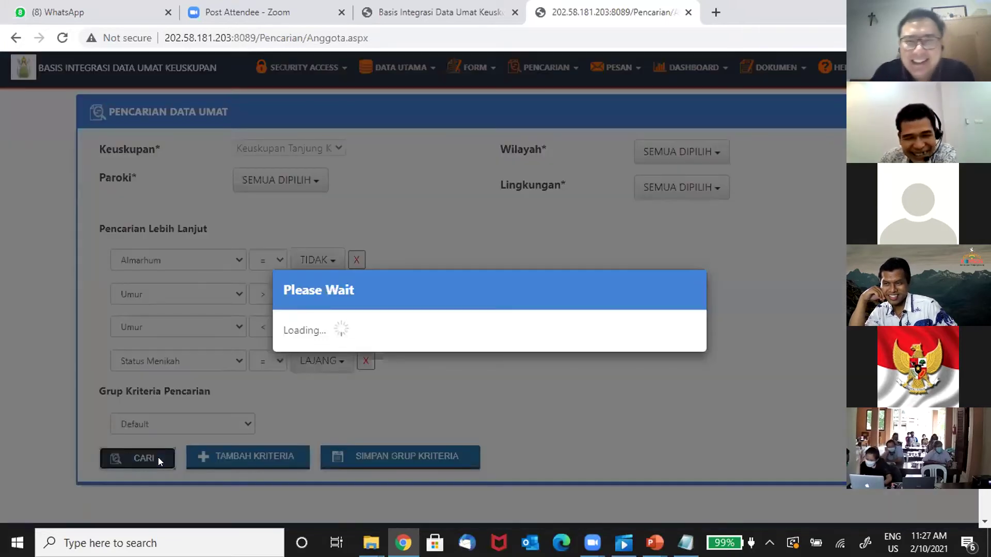
- Scroll through the DAFTAR DATA UMAT table to review the single matching 17-year-old Katolik record
scroll(432, 347, "down", 5)
scroll(429, 362, "down", 4)
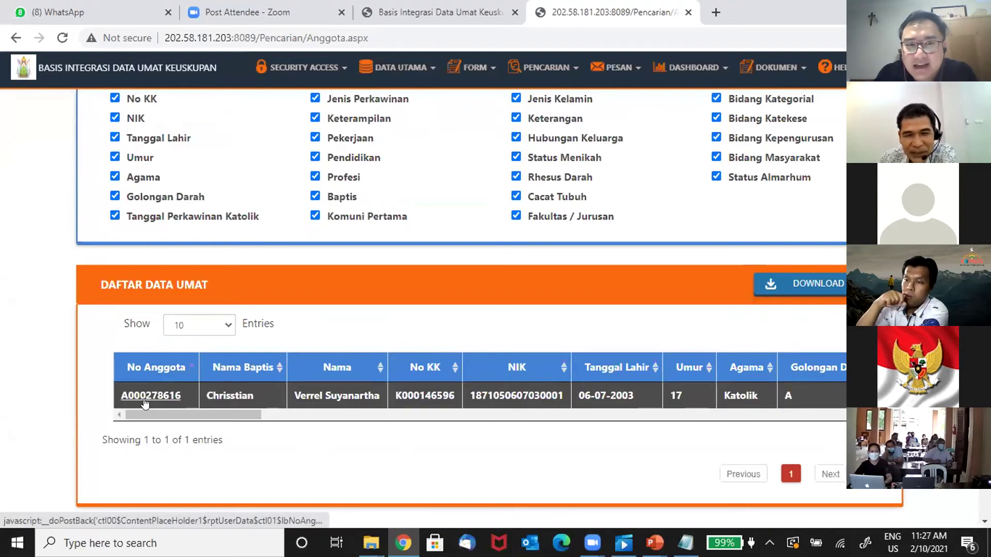
scroll(190, 451, "up", 2)
scroll(190, 451, "up", 8)
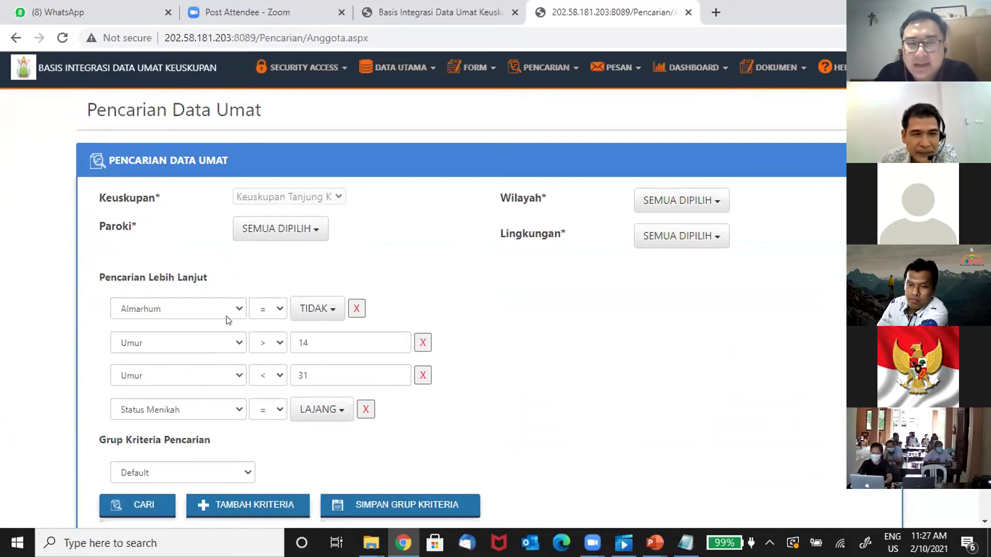
scroll(361, 444, "down", 1)
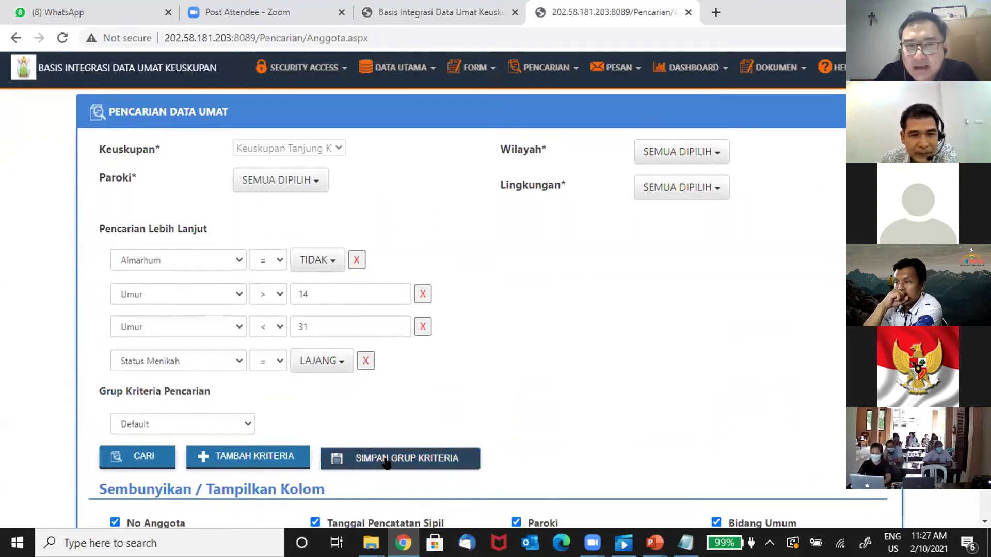
scroll(465, 477, "down", 9)
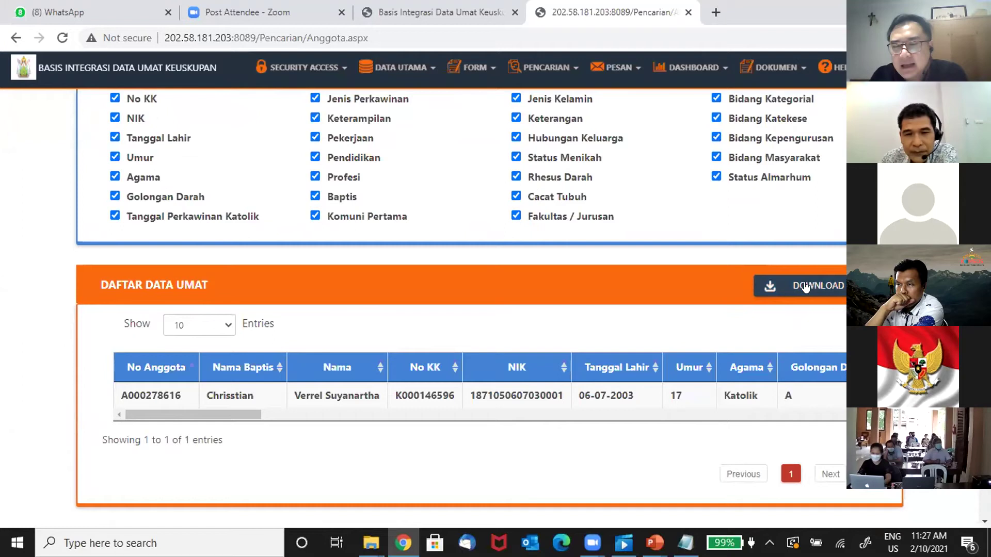
- Export the search results and open the downloaded DataPencarianUmat.xlsx file
left_click(805, 287)
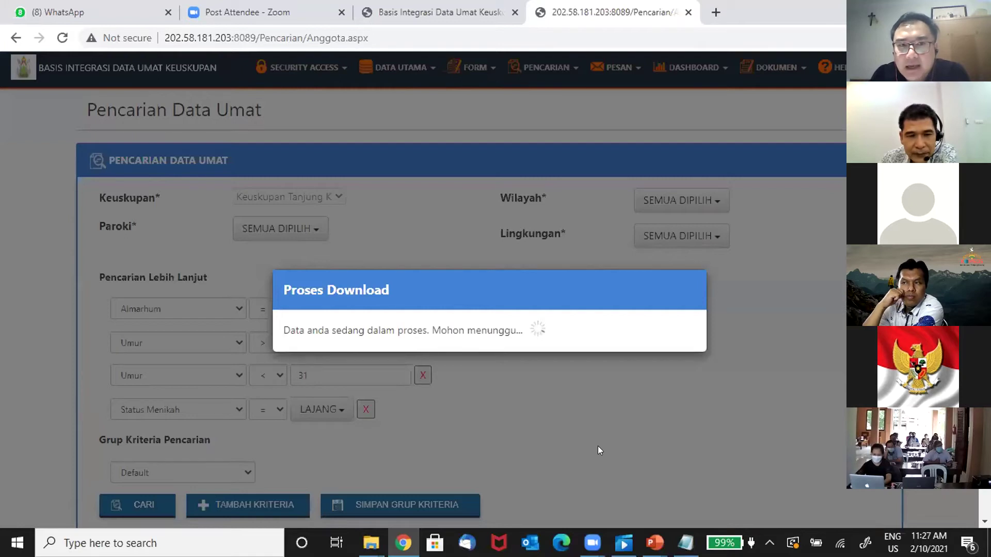
scroll(599, 451, "down", 5)
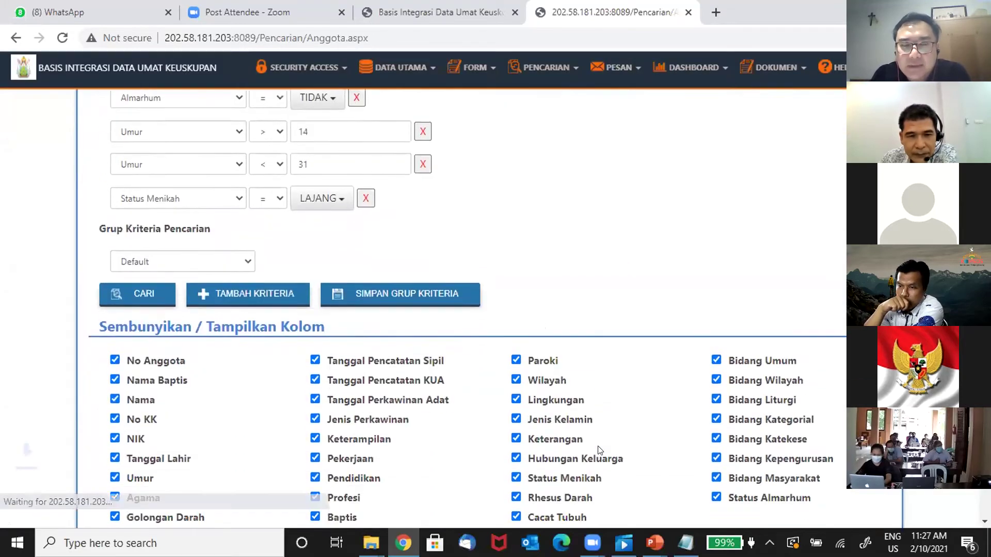
left_click(156, 505)
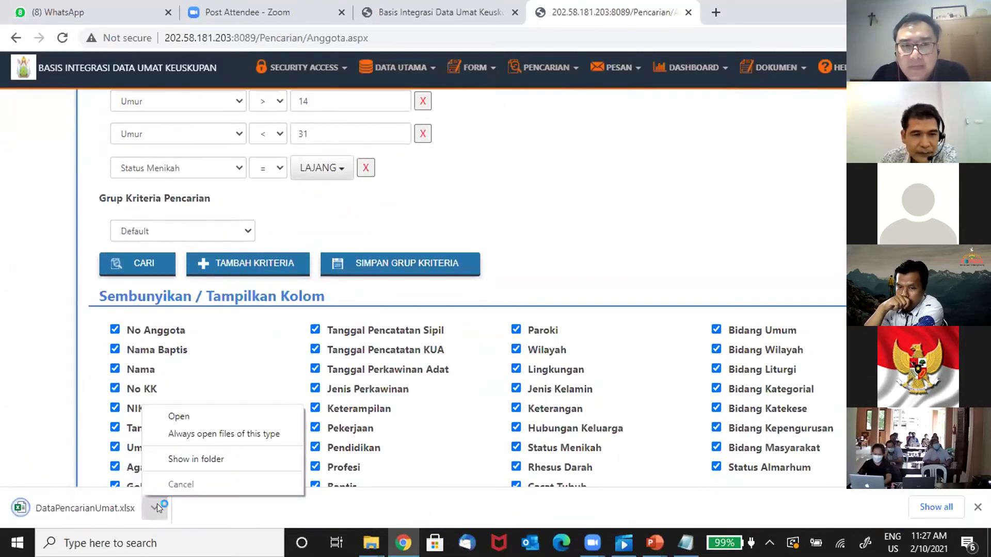
left_click(178, 416)
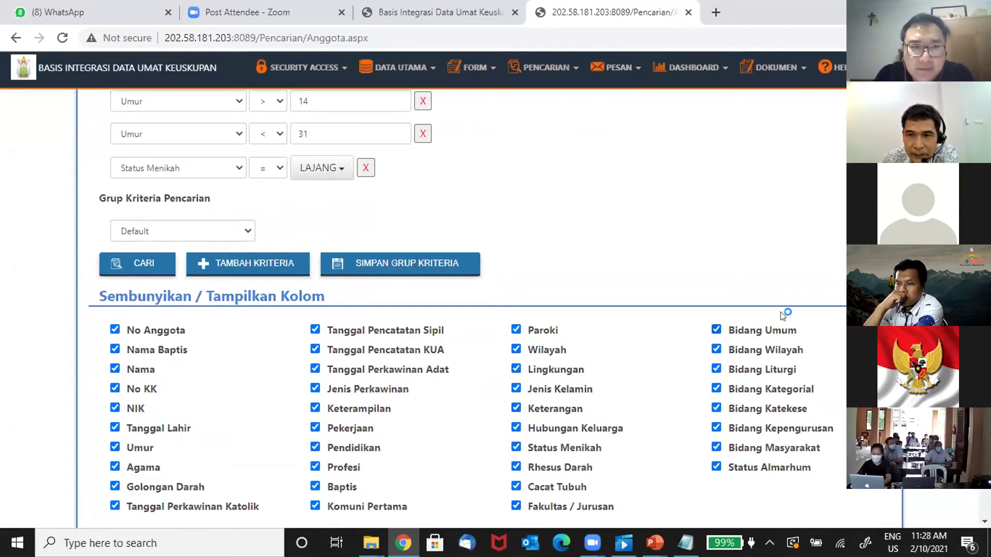
- Hide the No Anggota column so the results start with Nama Baptis
scroll(240, 460, "down", 5)
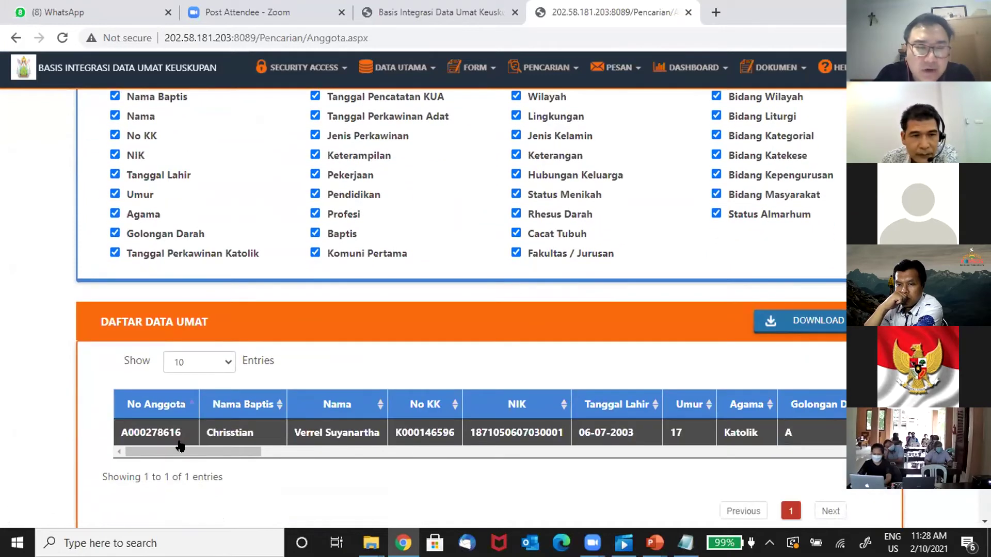
scroll(640, 316, "up", 4)
left_click(114, 269)
scroll(540, 319, "down", 1)
scroll(540, 319, "down", 4)
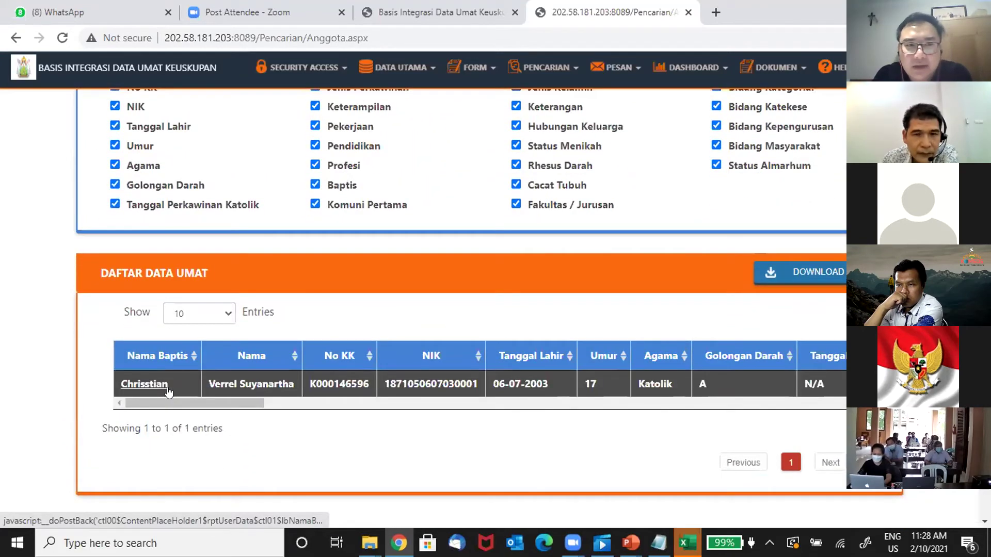
scroll(428, 387, "up", 2)
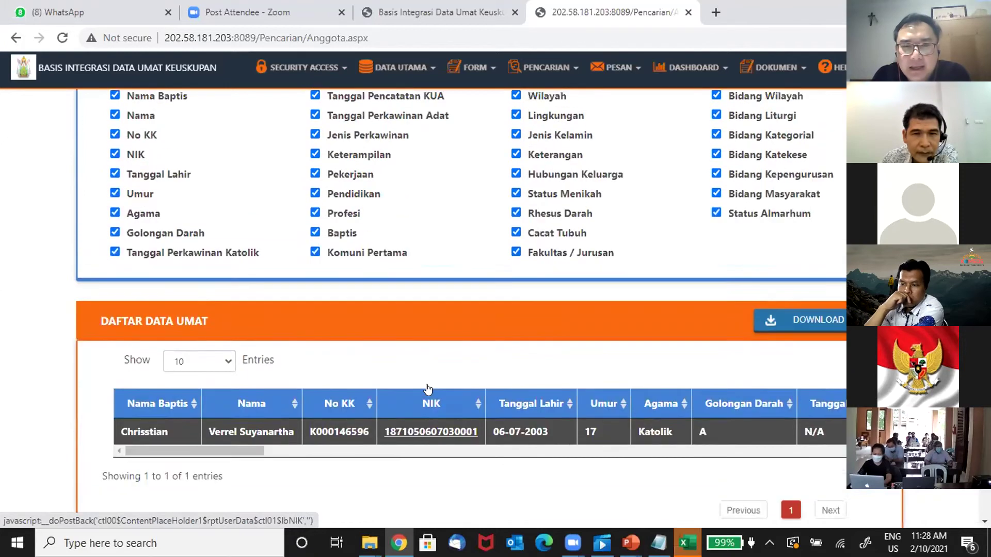
scroll(427, 390, "up", 6)
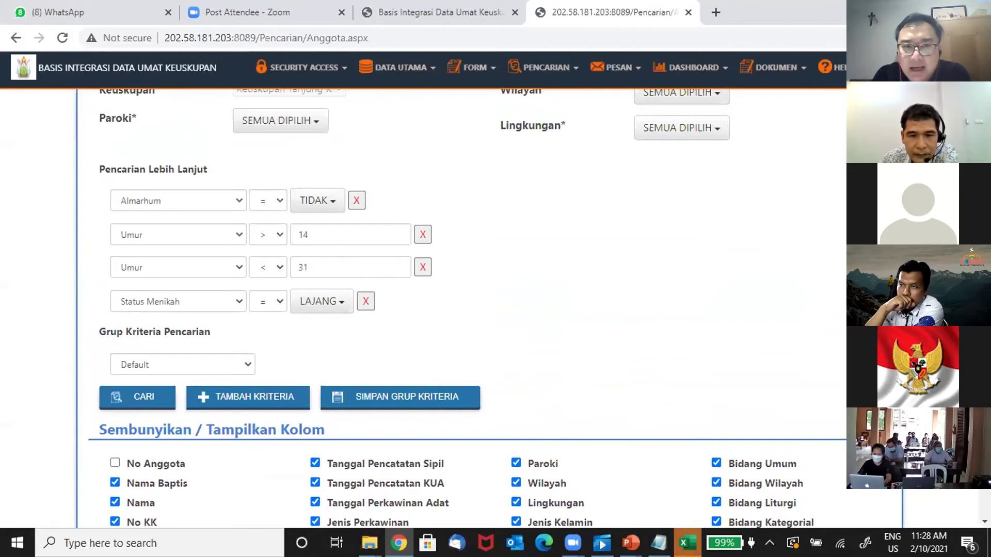
key("alt+Tab")
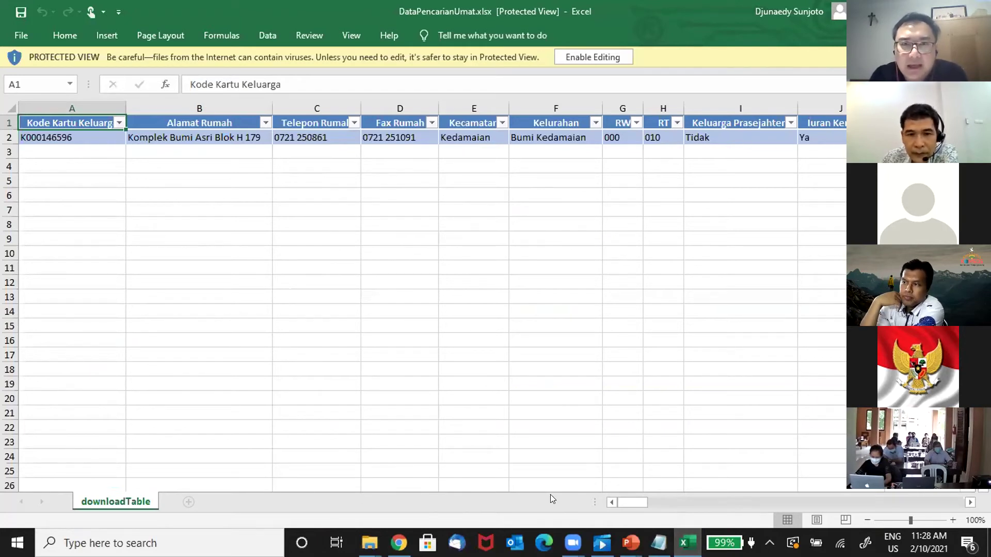
mouse_move(628, 501)
left_mouse_down()
mouse_move(793, 502)
mouse_move(736, 513)
mouse_move(617, 510)
left_mouse_up()
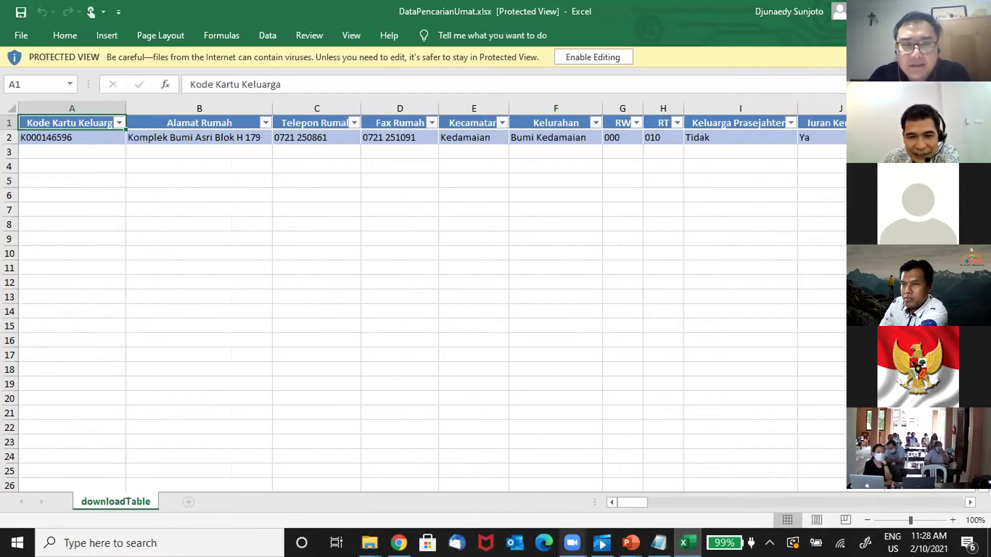
mouse_move(572, 543)
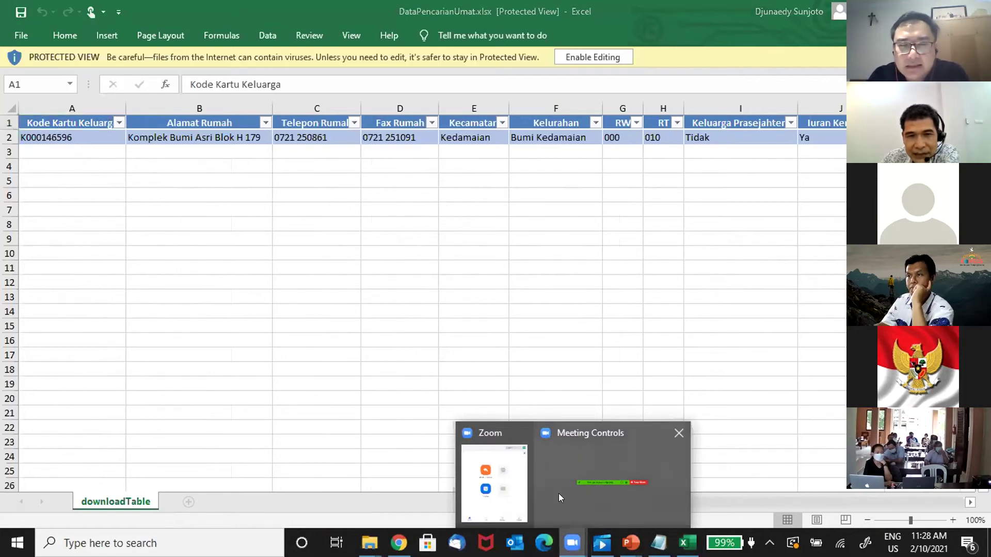
mouse_move(558, 494)
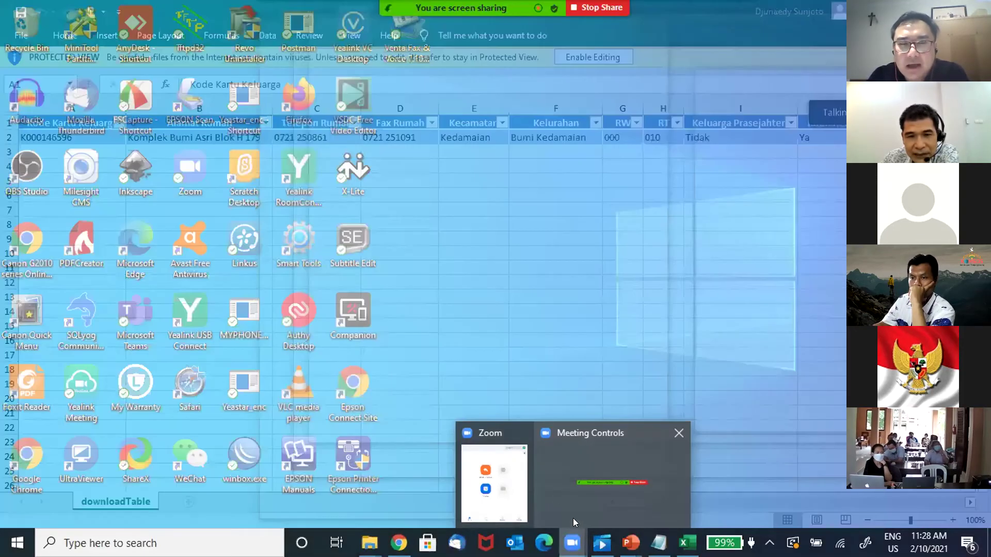
left_click(581, 481)
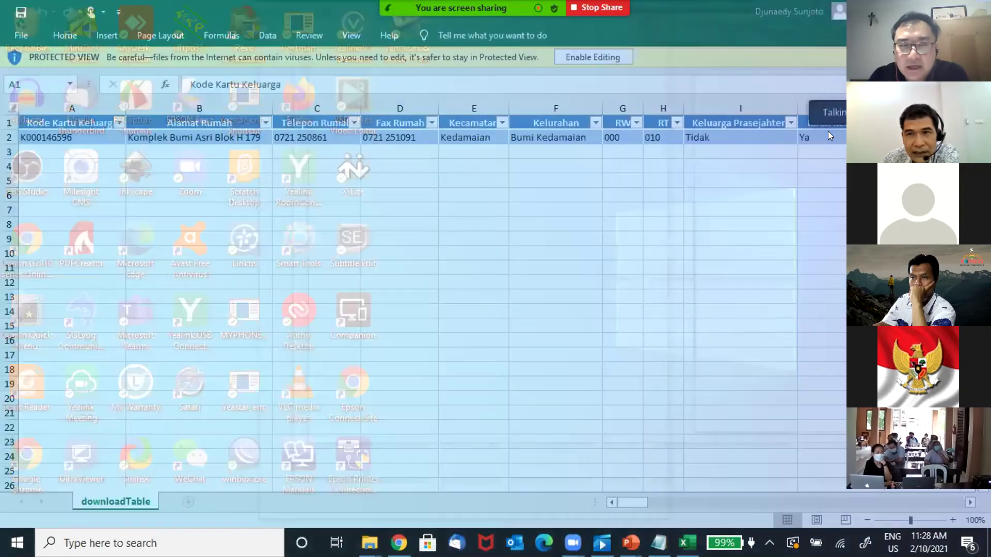
key("alt+Tab")
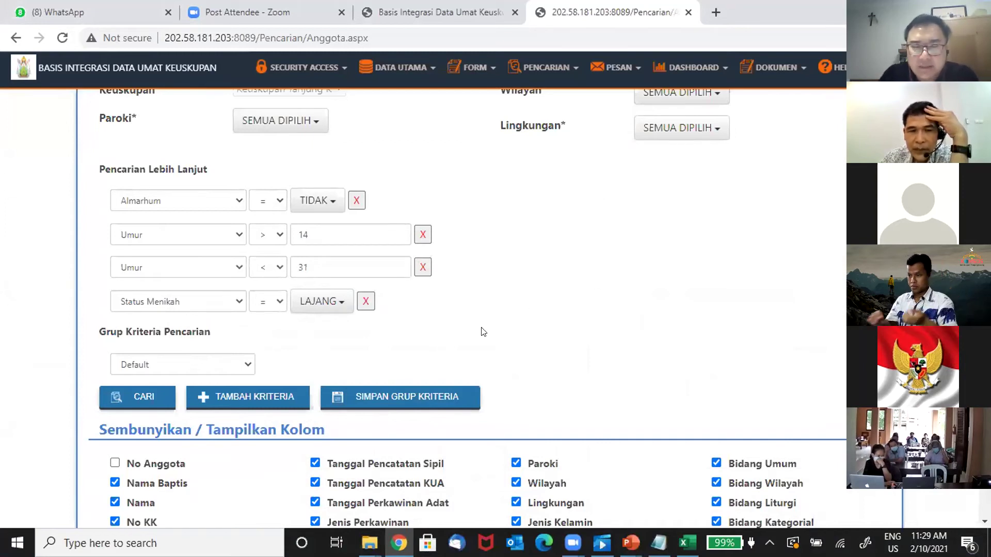
- Store the four-criterion search as a new criteria group named 'OMK' with SIMPAN BARU
scroll(571, 273, "up", 2)
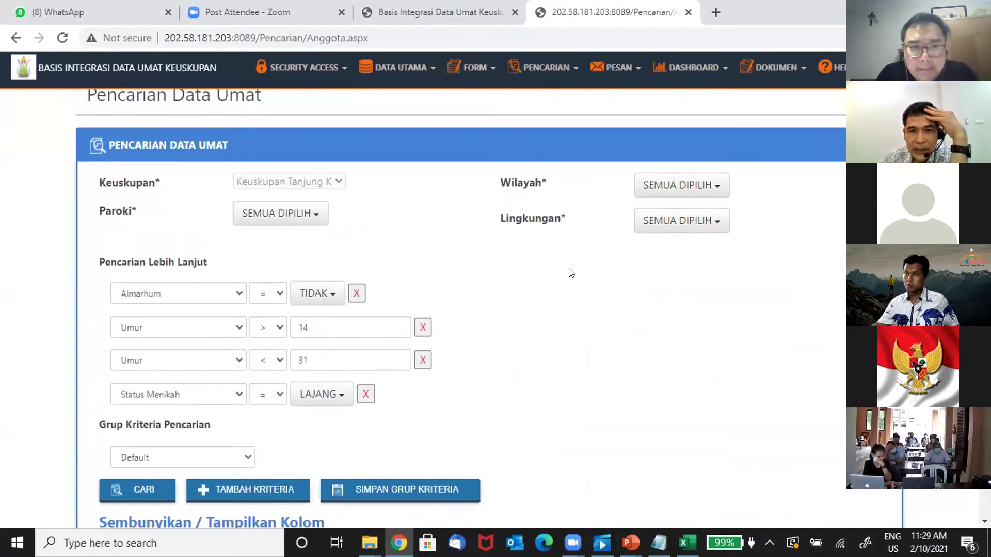
scroll(568, 274, "down", 1)
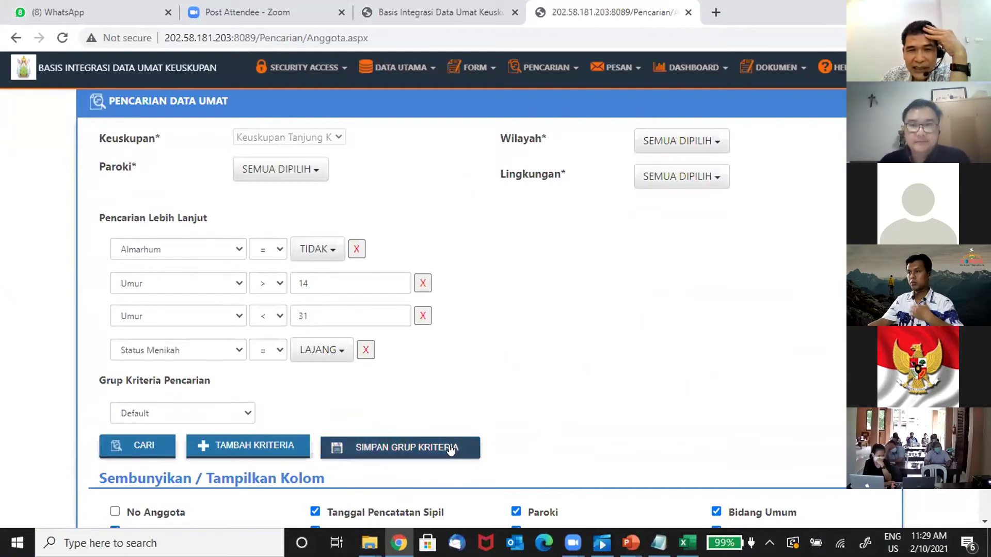
left_click(428, 448)
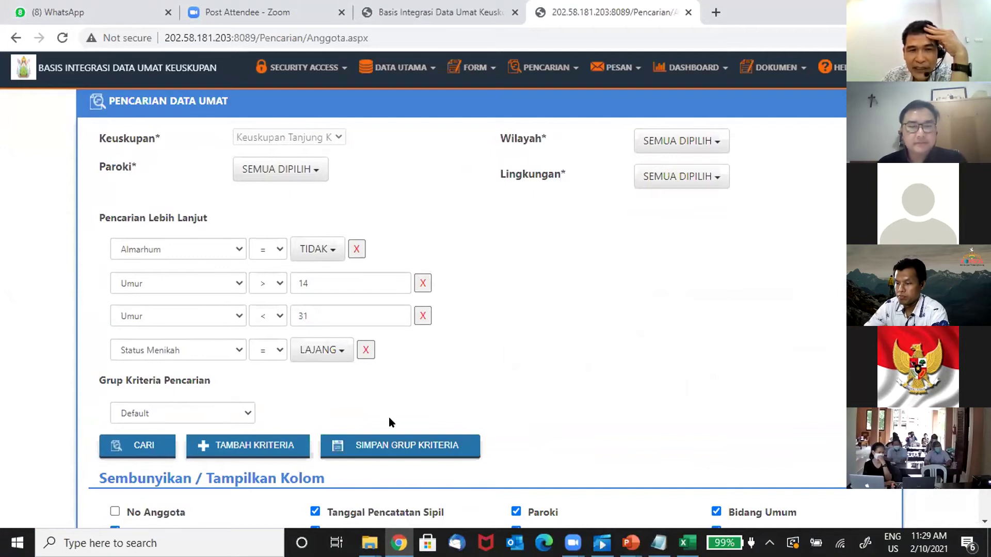
left_click(402, 447)
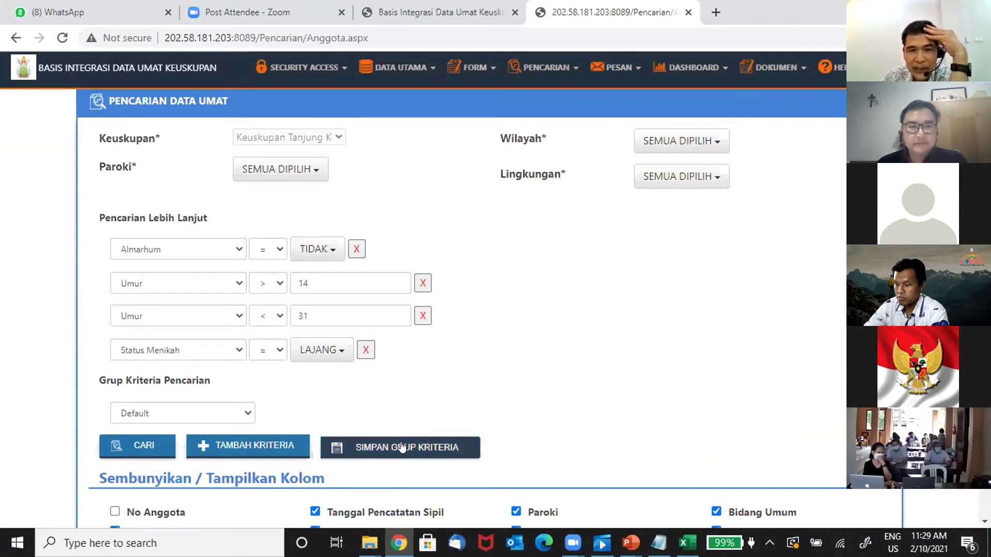
left_click(402, 447)
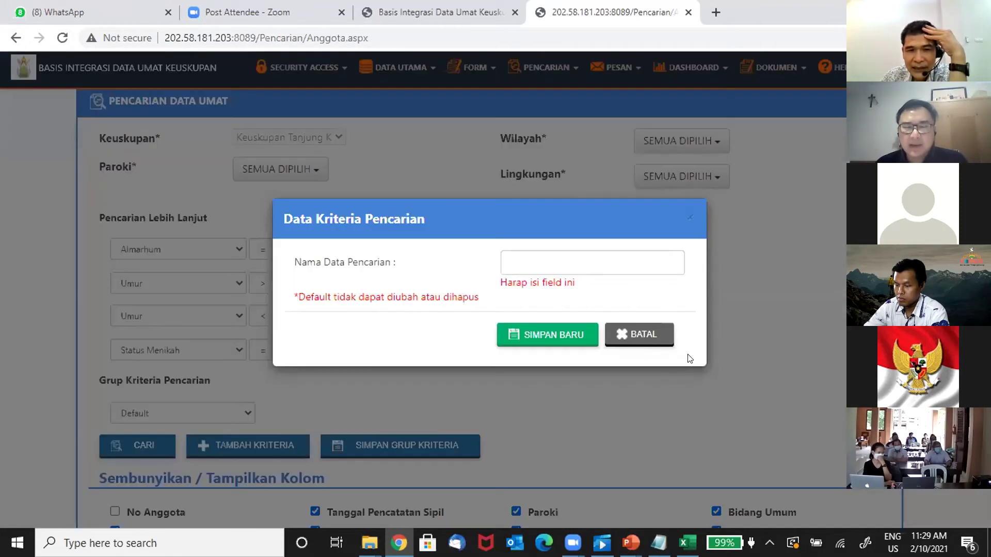
left_click(539, 260)
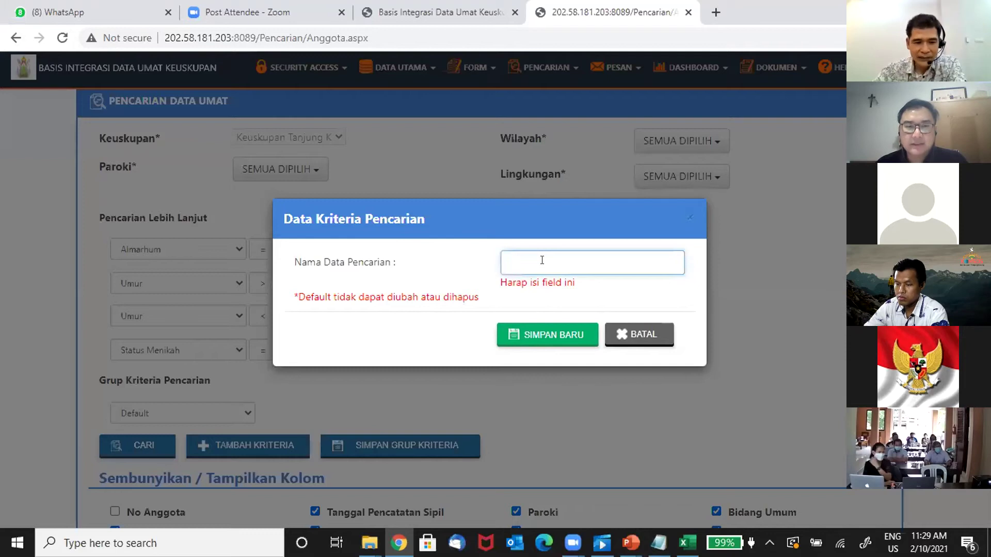
type("OMK")
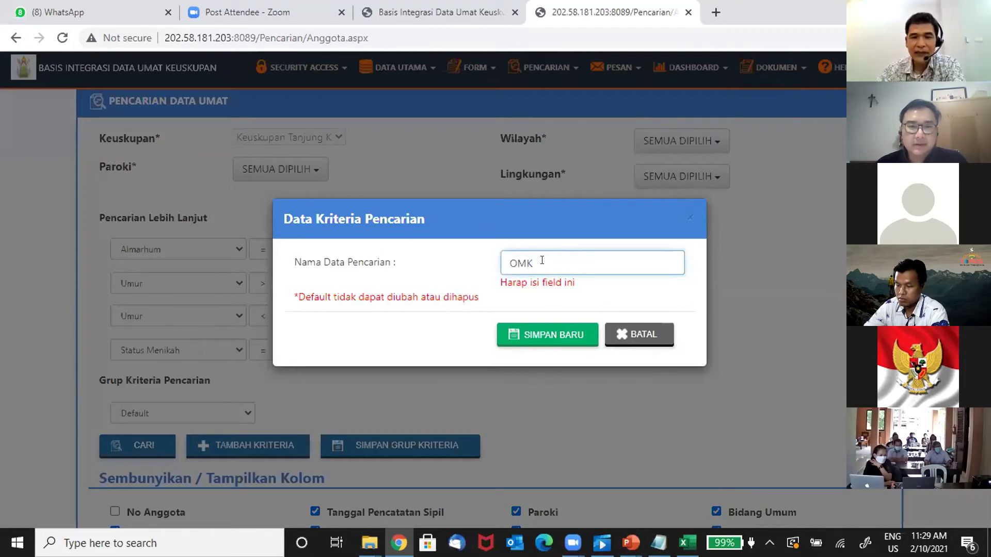
left_click(532, 345)
left_click(530, 341)
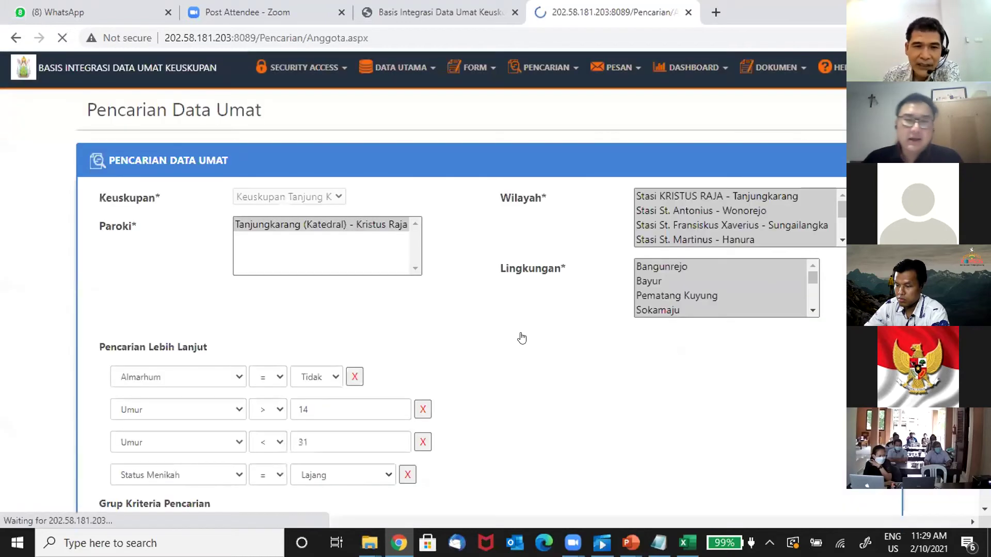
scroll(676, 384, "down", 3)
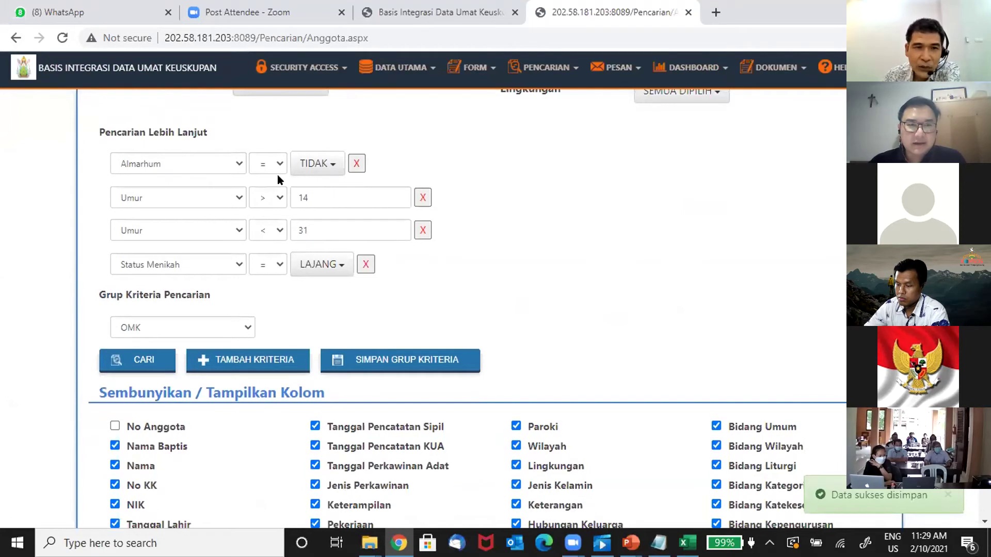
- Reload the Data Umat search page with the OMK criteria group and run it
left_click(243, 327)
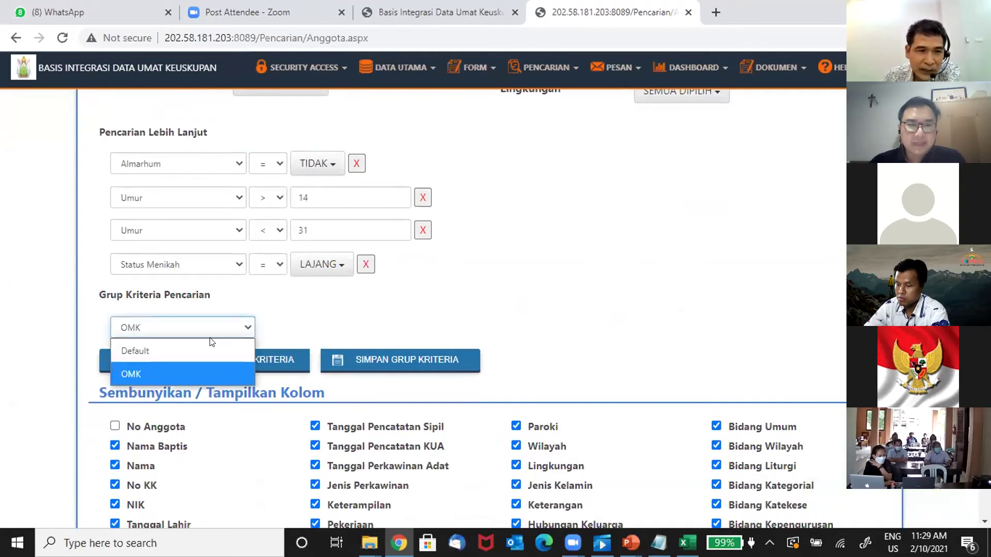
left_click(197, 374)
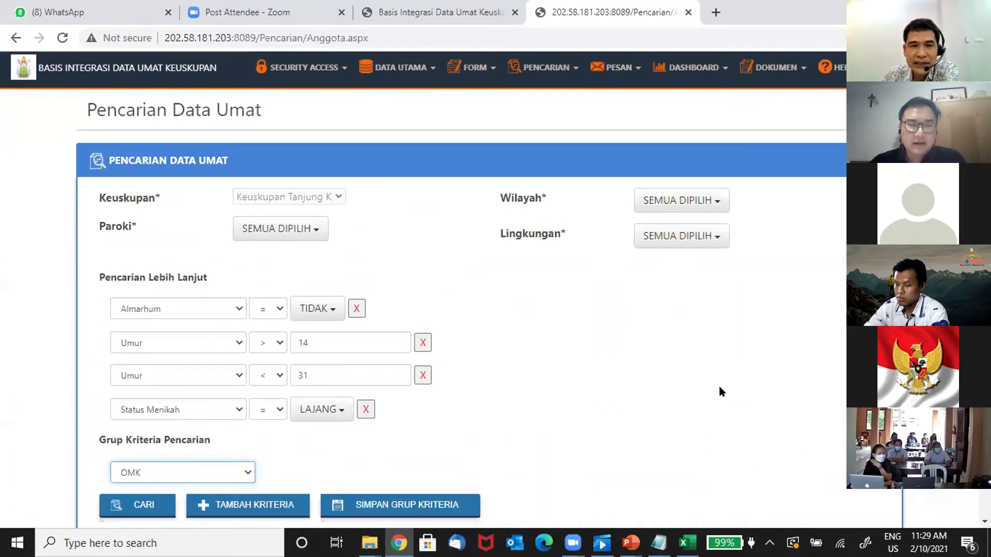
left_click(531, 73)
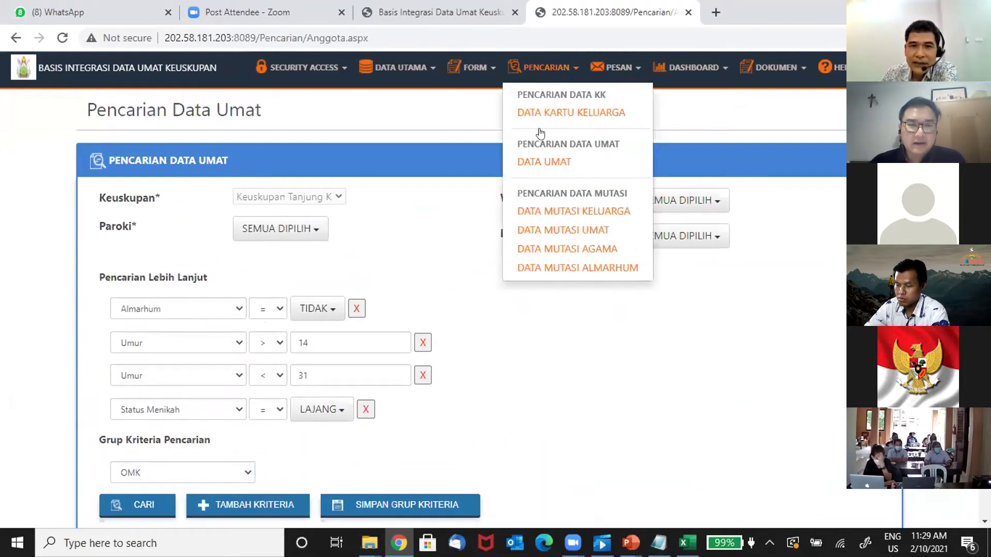
left_click(543, 160)
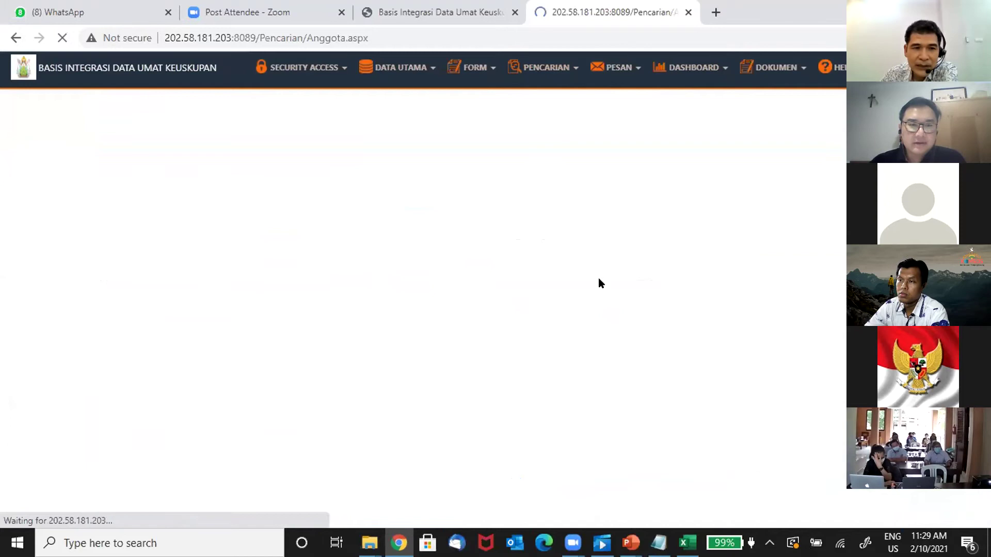
left_click(240, 371)
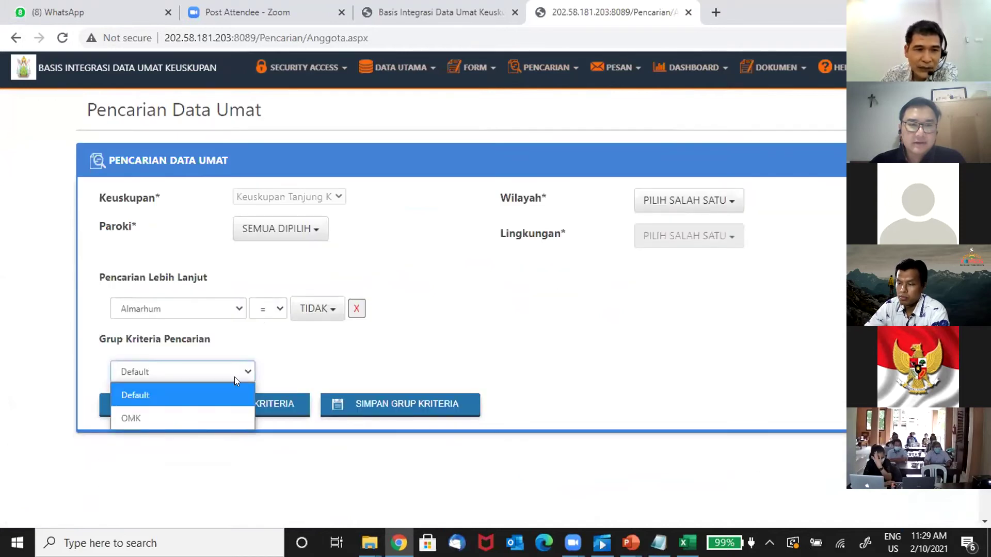
left_click(190, 416)
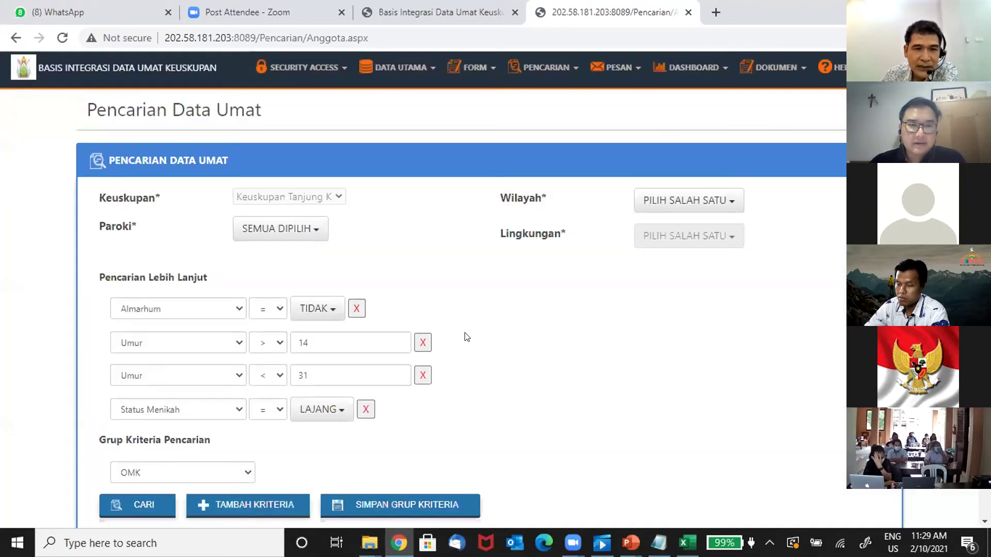
scroll(500, 301, "down", 3)
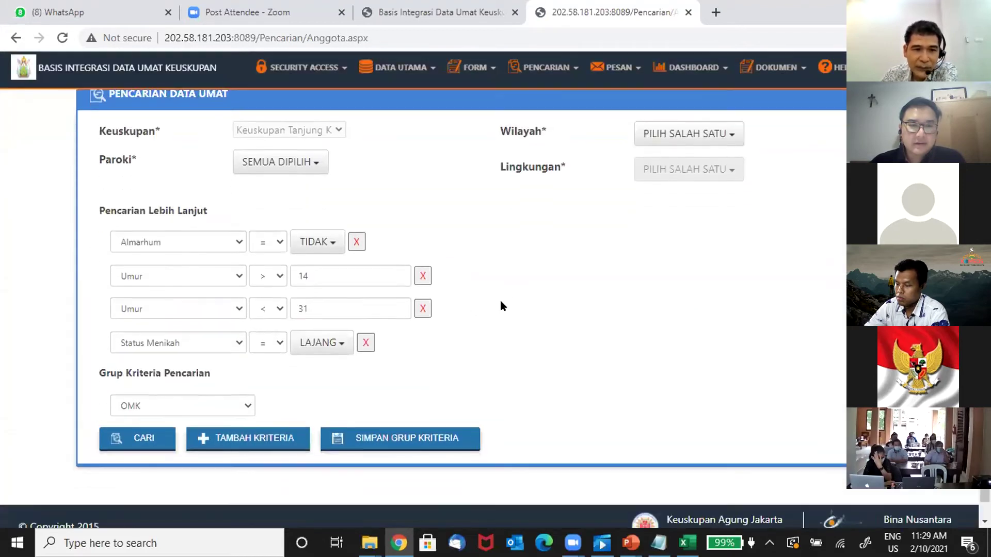
left_click(144, 425)
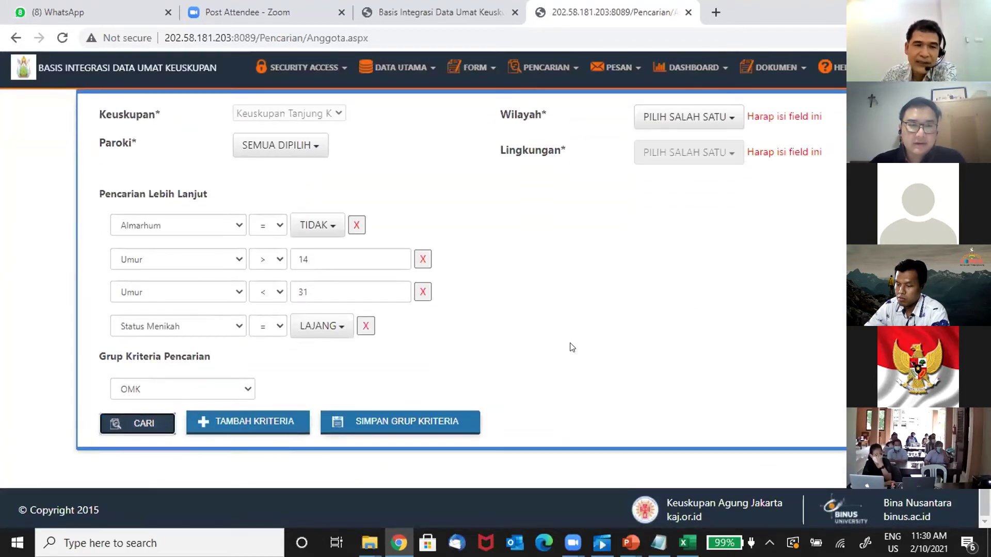
- Set Wilayah and Lingkungan to Pilih semua and search, returning one member aged 17
left_click(730, 114)
left_click(672, 171)
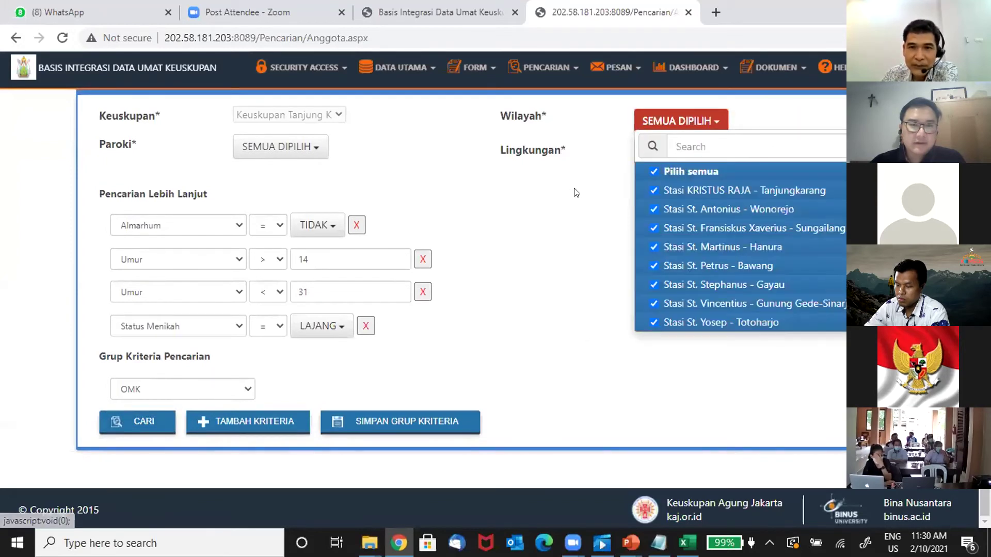
left_click(586, 185)
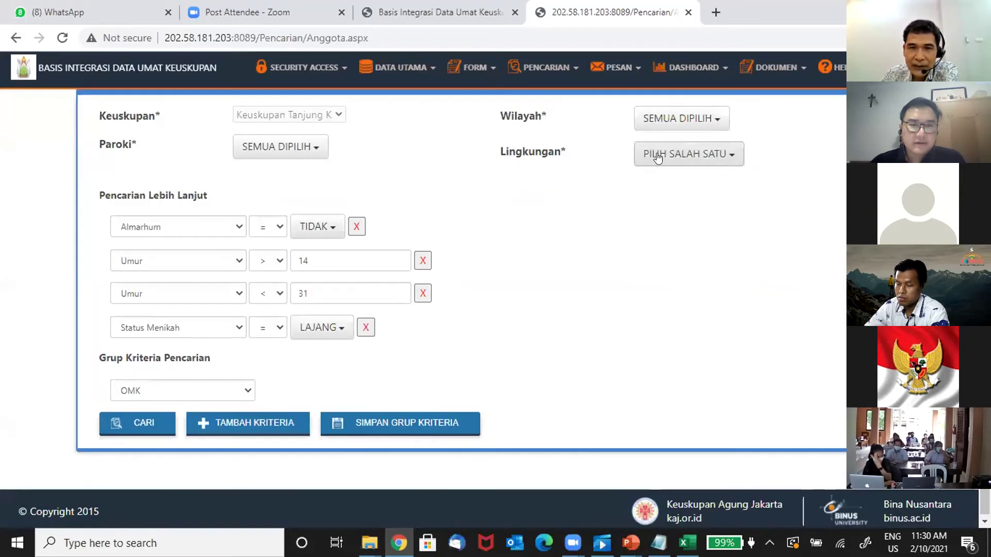
left_click(652, 155)
left_click(671, 207)
left_click(585, 204)
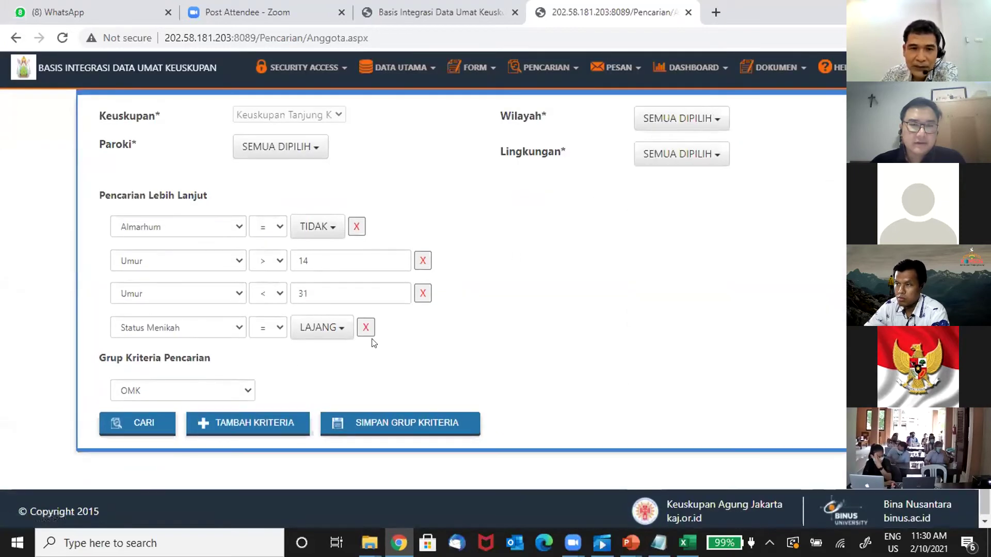
left_click(135, 422)
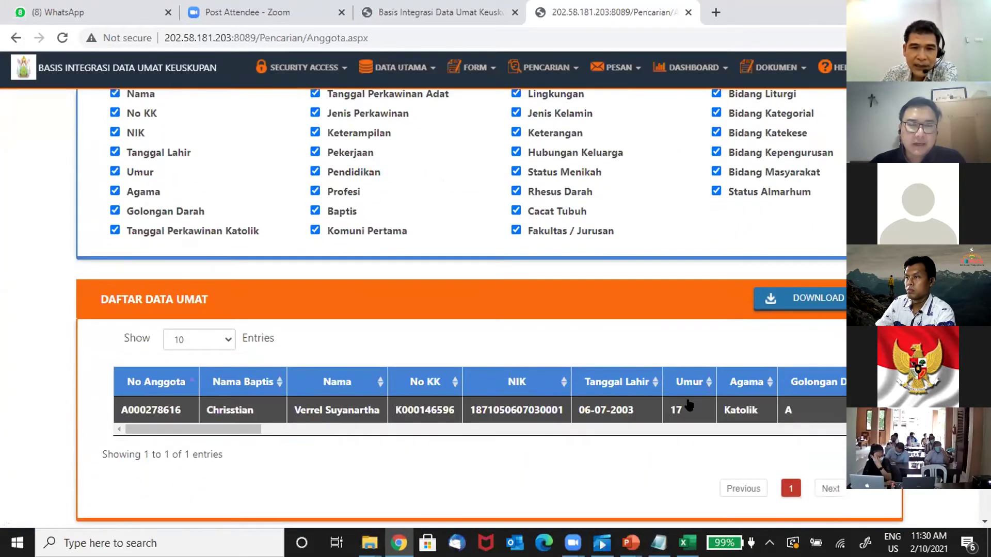
scroll(689, 406, "up", 8)
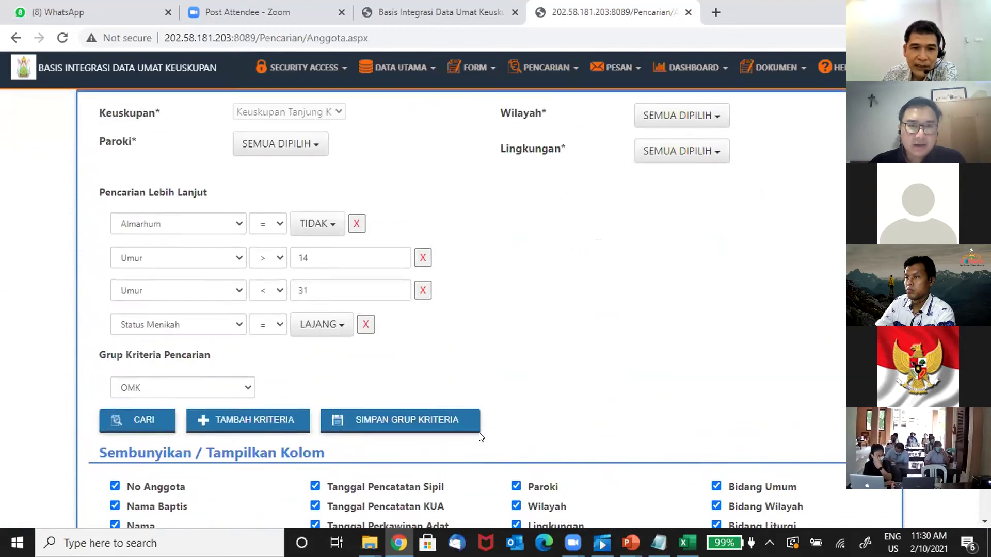
left_click(383, 420)
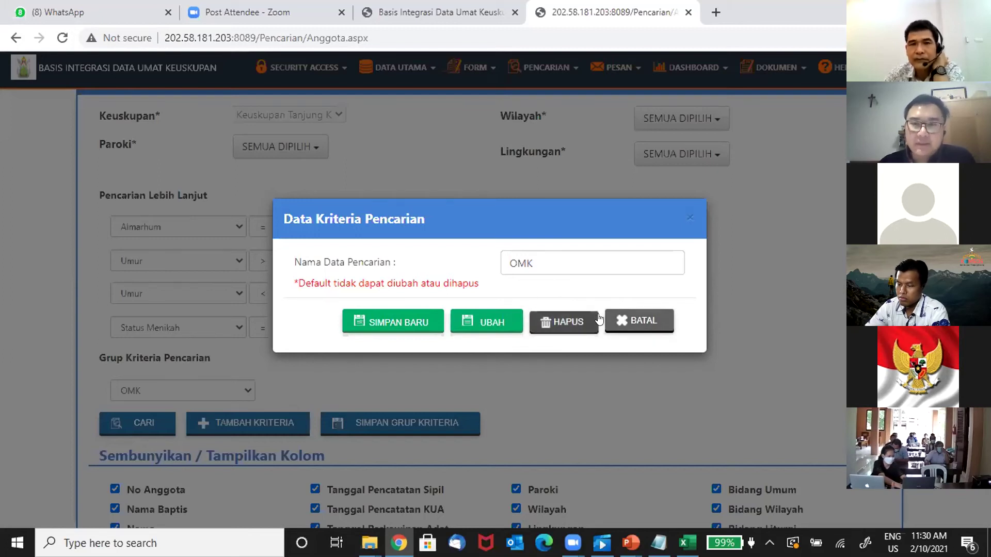
left_click(623, 323)
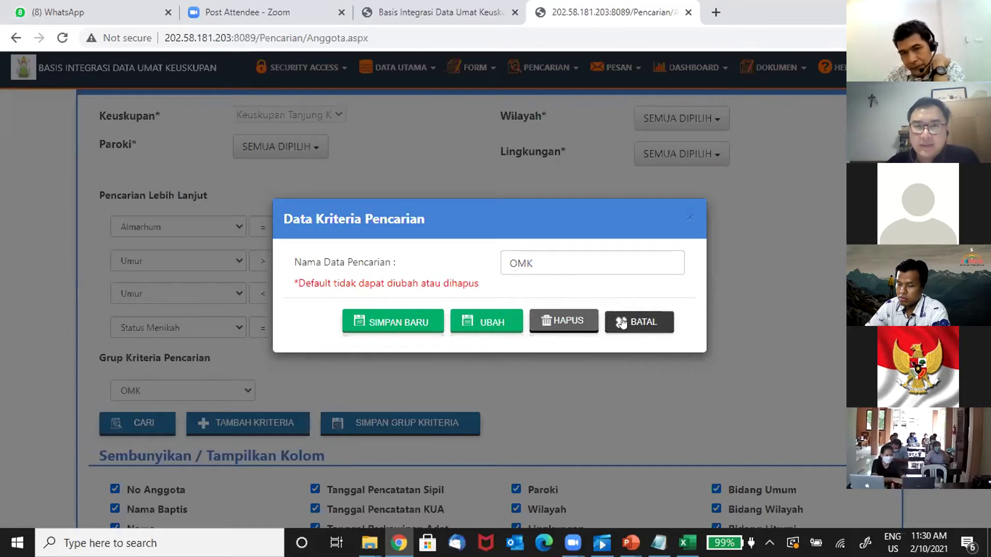
left_click(623, 323)
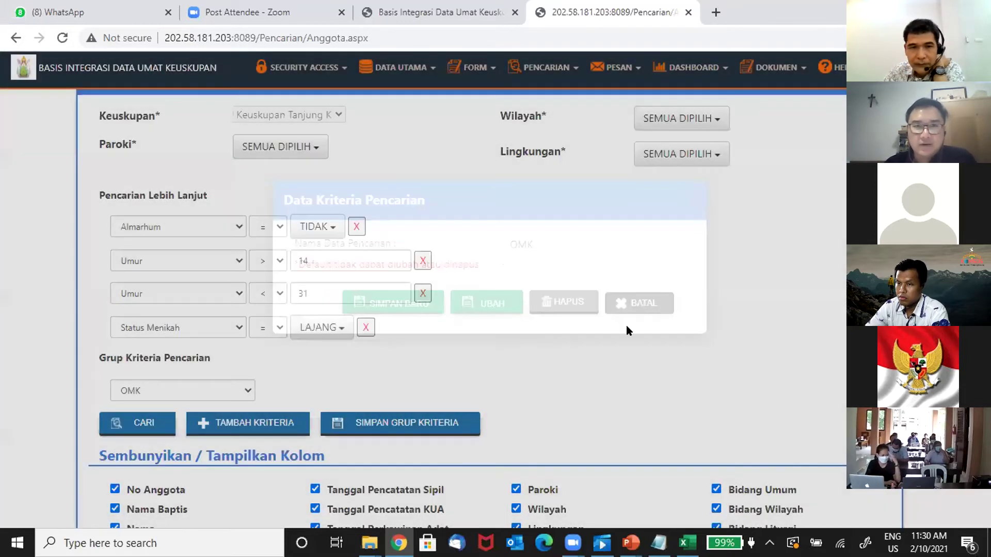
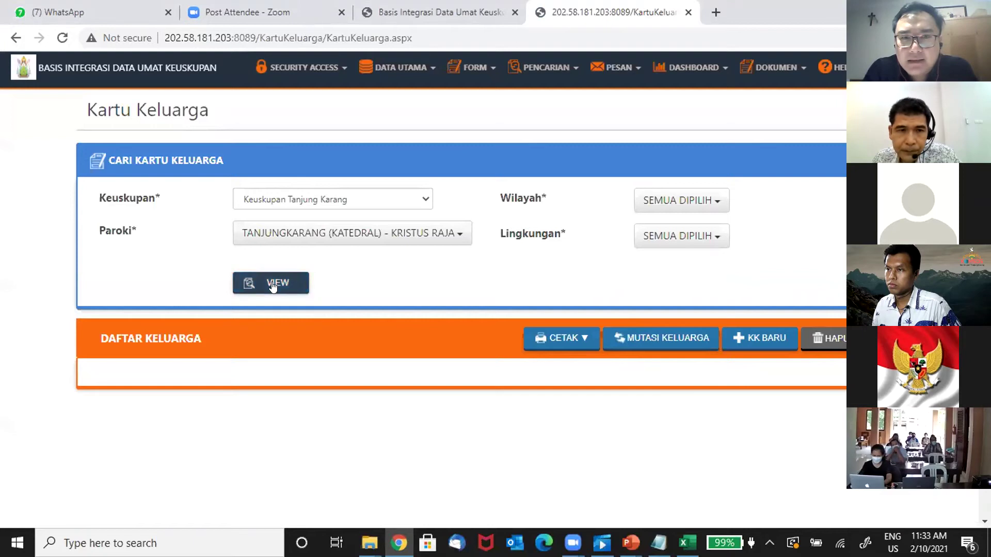
- List the parish's families and review the first family card's details and its three members
left_click(271, 282)
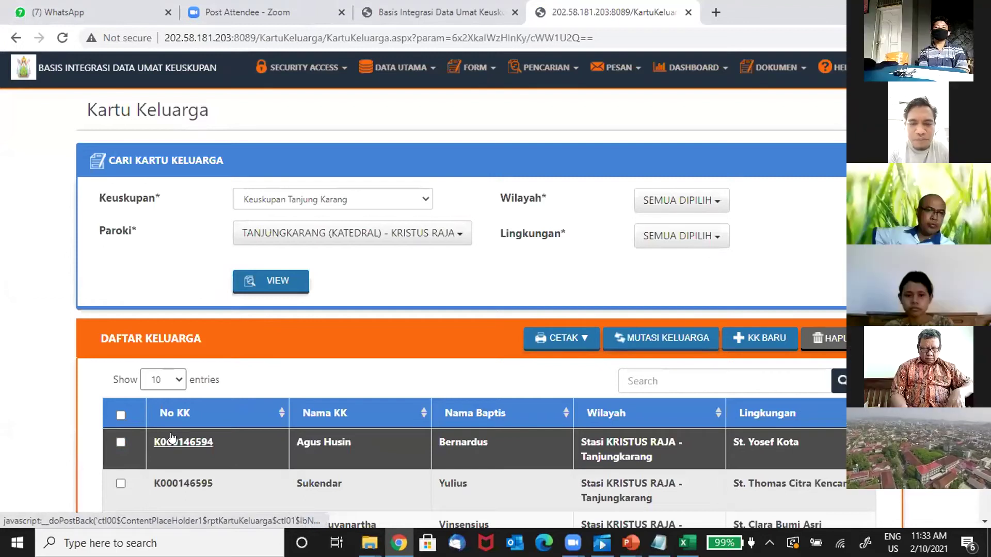
left_click(172, 438)
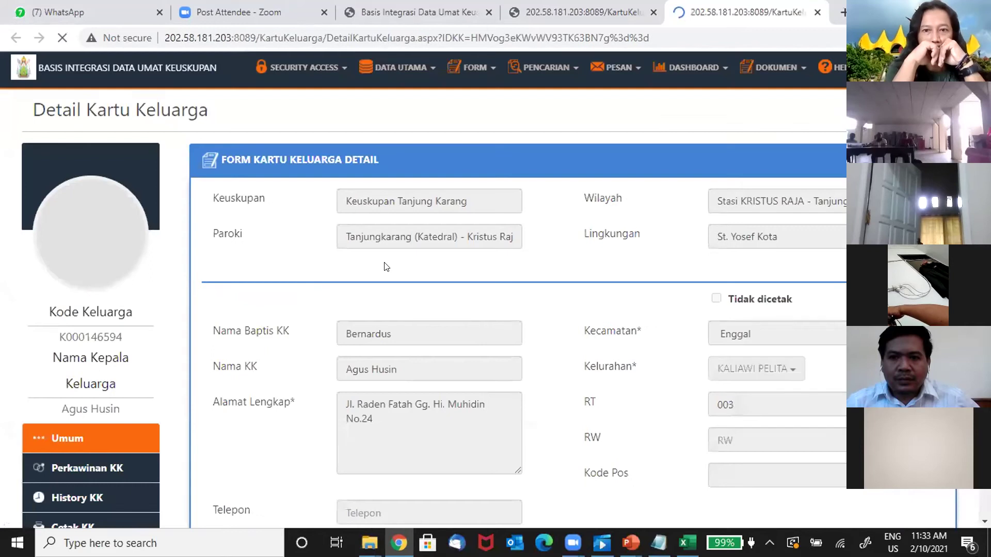
scroll(411, 367, "down", 3)
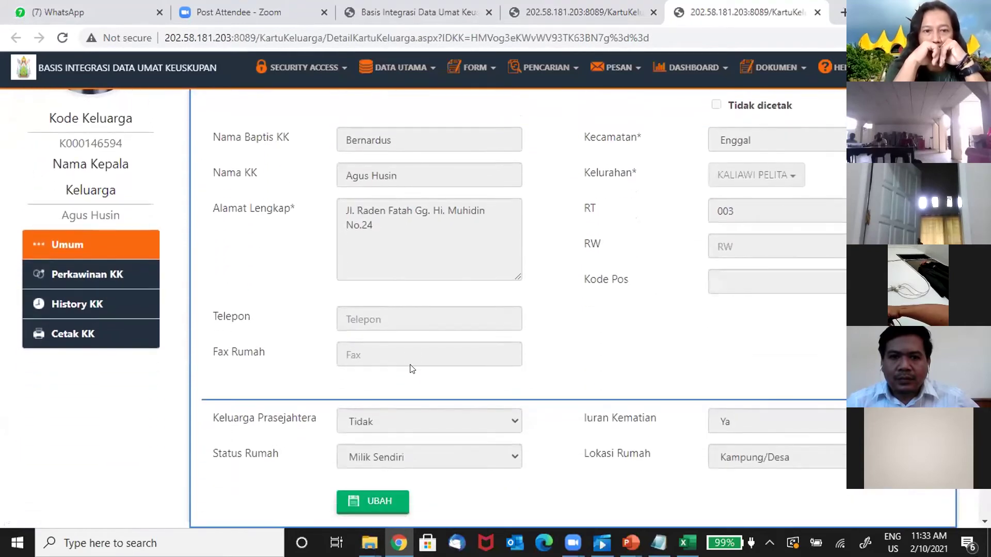
scroll(504, 336, "down", 2)
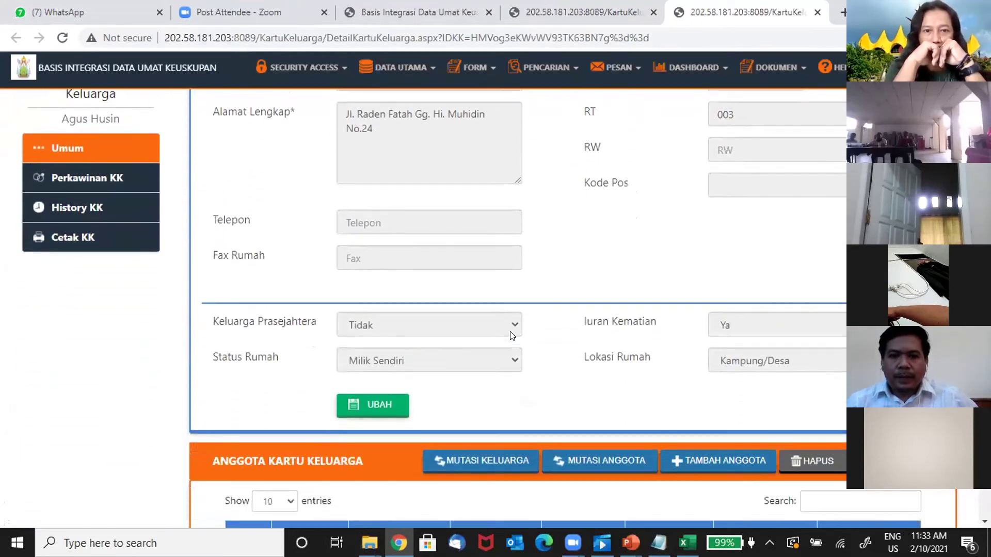
scroll(506, 330, "down", 3)
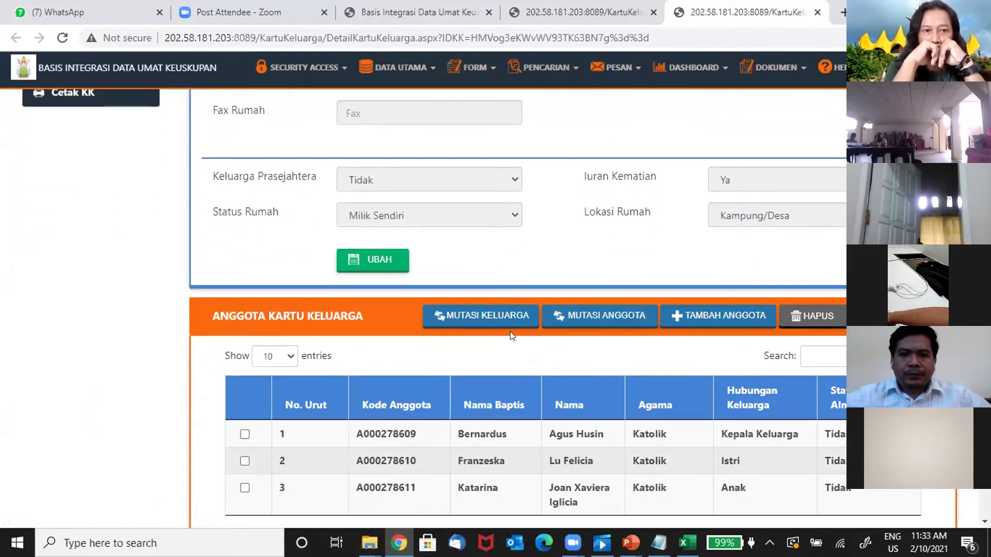
scroll(510, 335, "down", 1)
scroll(512, 336, "up", 4)
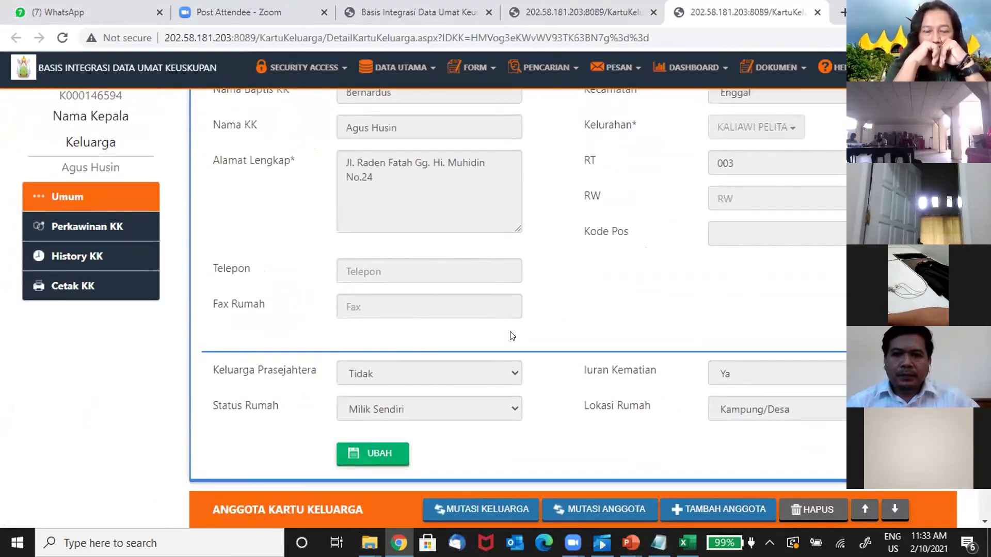
scroll(509, 333, "up", 5)
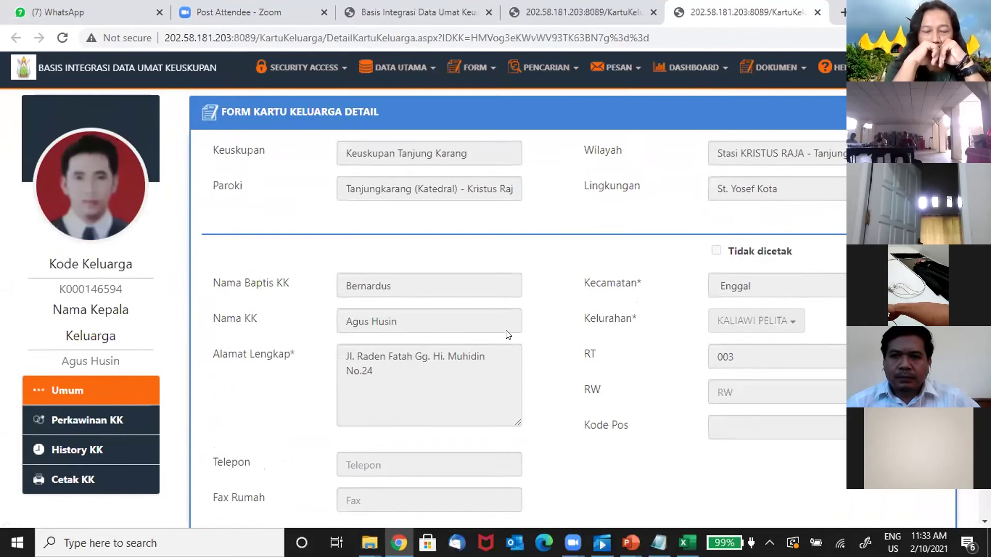
scroll(222, 406, "down", 2)
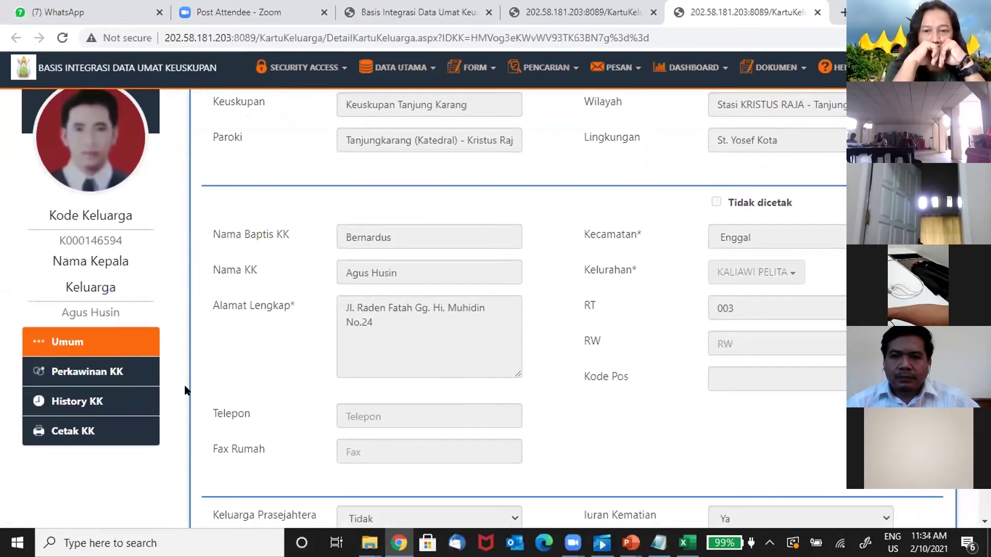
scroll(186, 391, "up", 2)
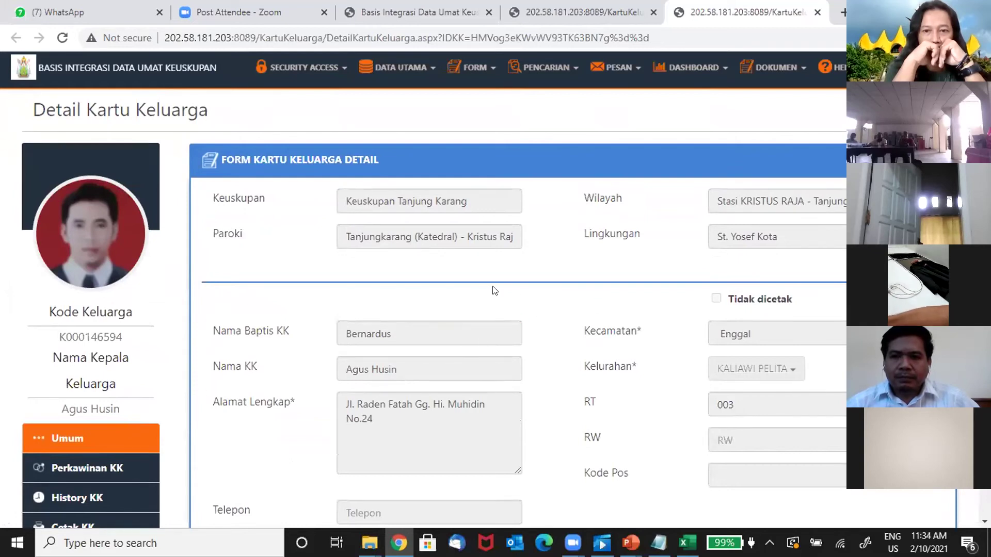
scroll(494, 290, "down", 6)
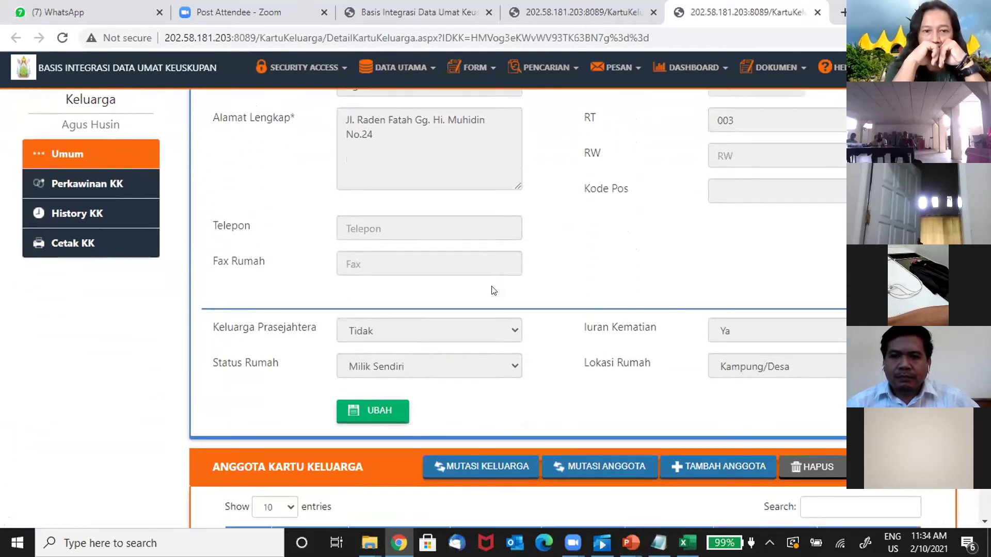
scroll(494, 290, "down", 3)
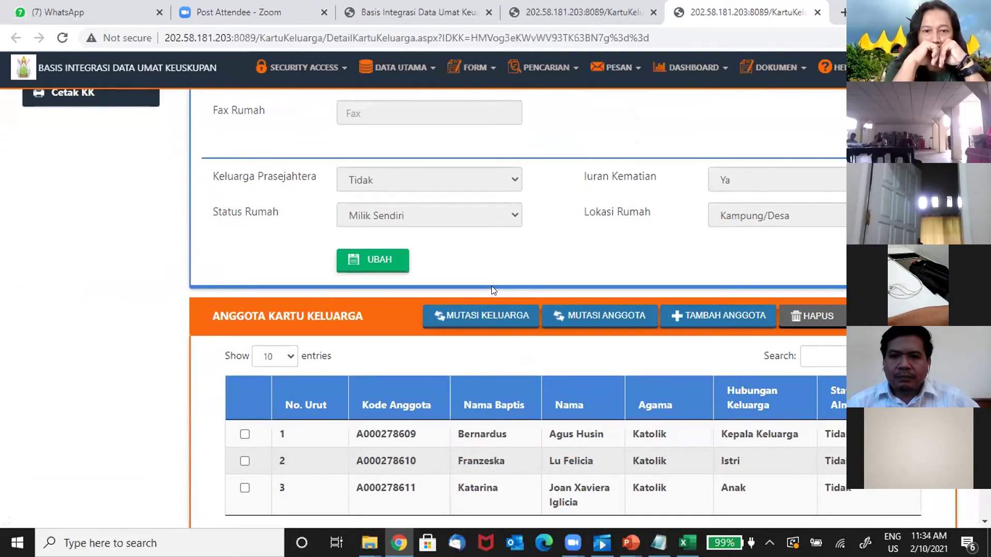
scroll(494, 291, "up", 3)
scroll(494, 290, "down", 1)
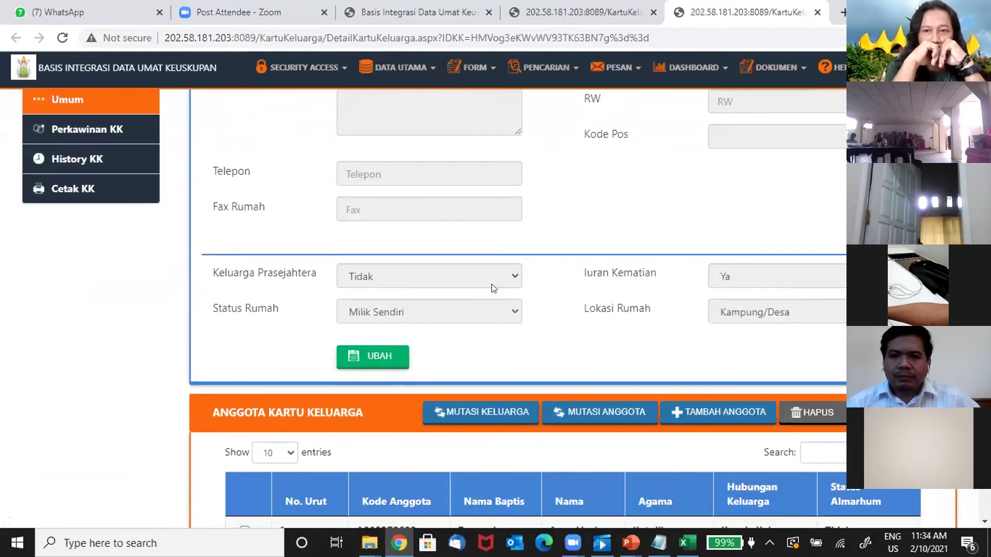
scroll(494, 290, "down", 2)
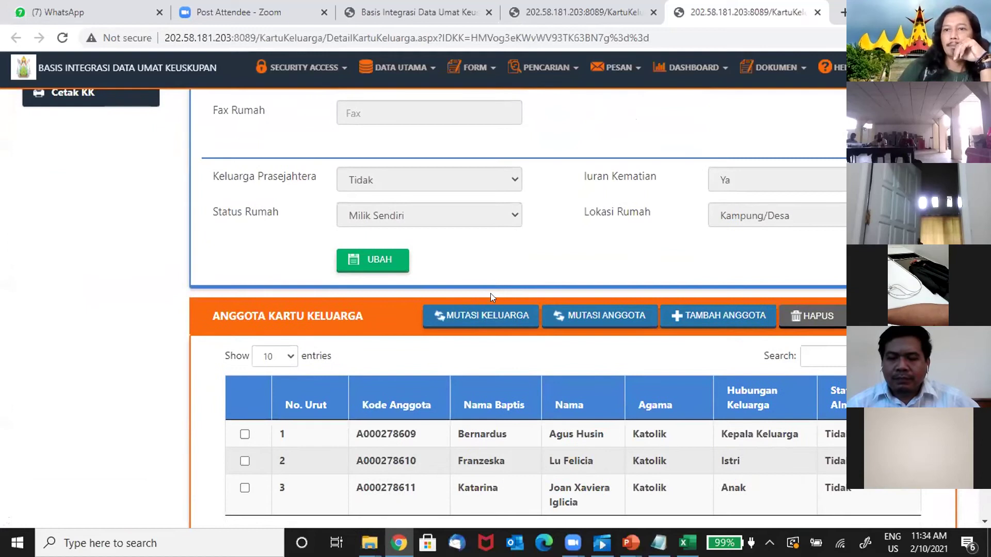
scroll(378, 337, "up", 1)
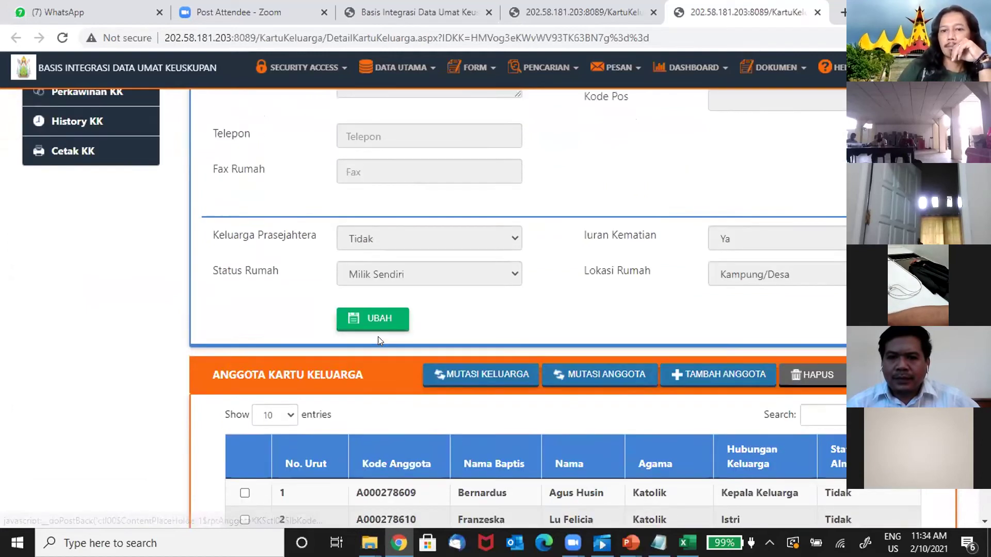
scroll(377, 336, "up", 5)
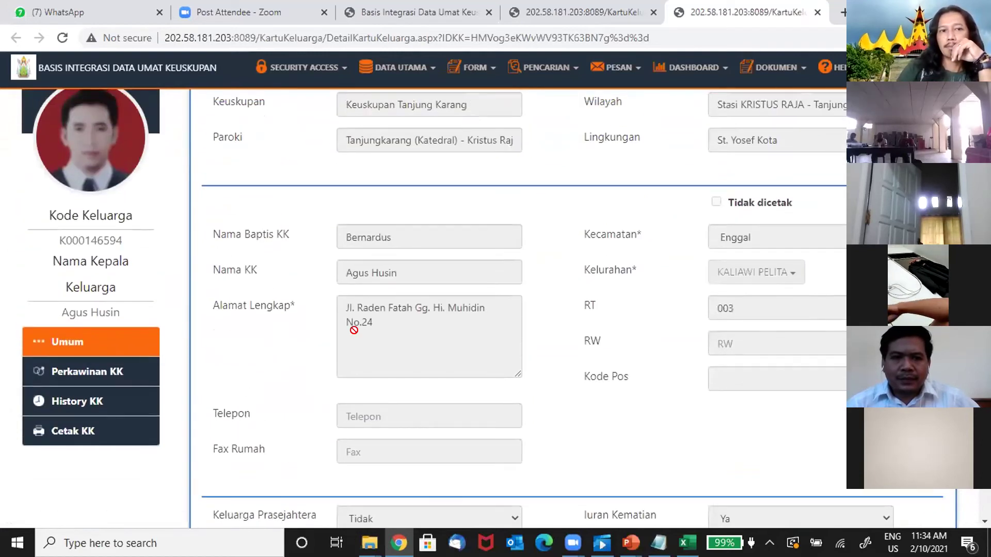
scroll(341, 331, "up", 2)
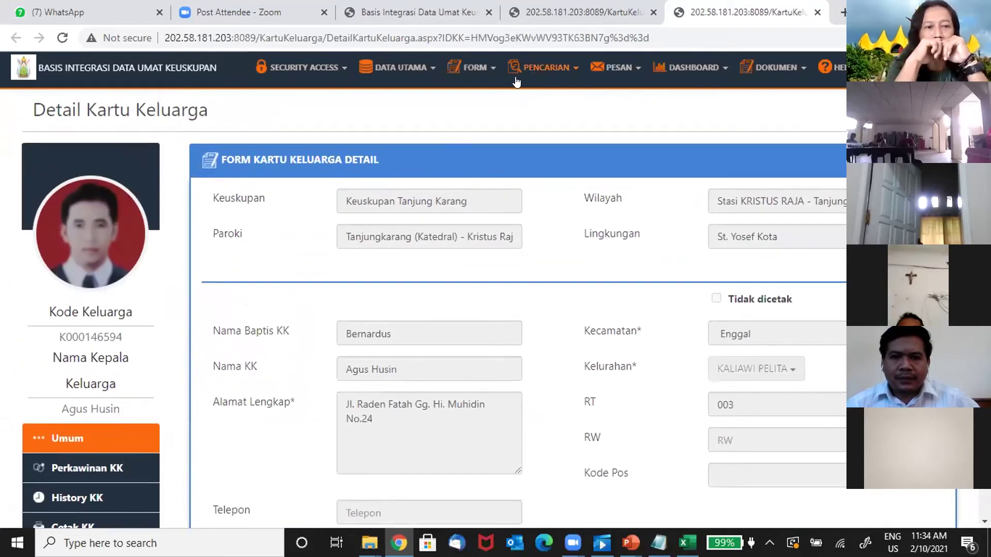
- Start a new family card from the family card page and check the entered NIK
left_click(484, 68)
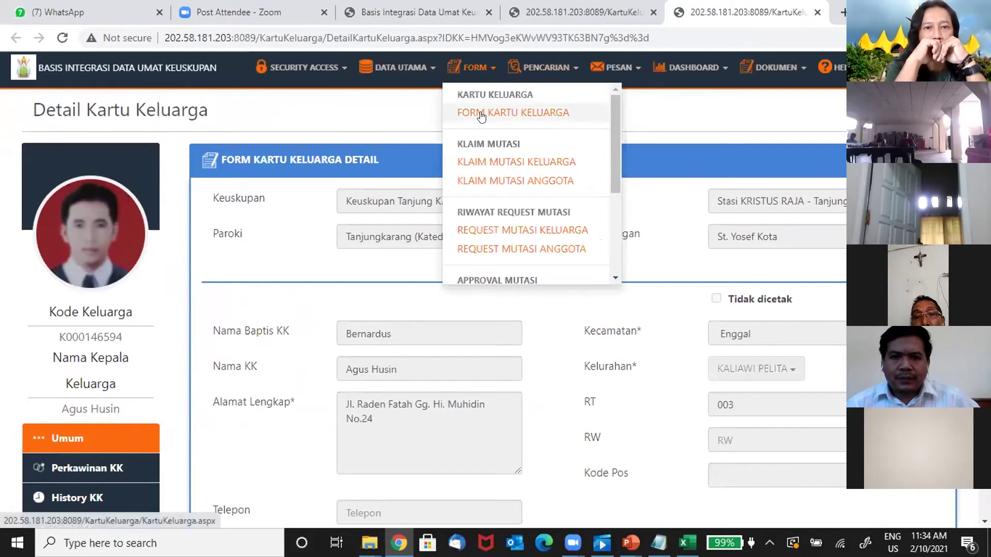
left_click(511, 114)
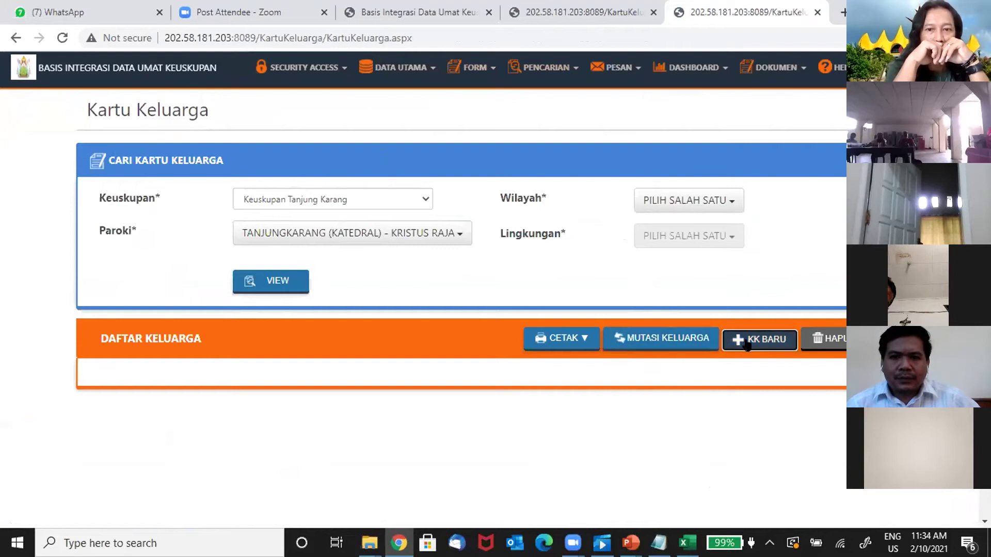
left_click(747, 344)
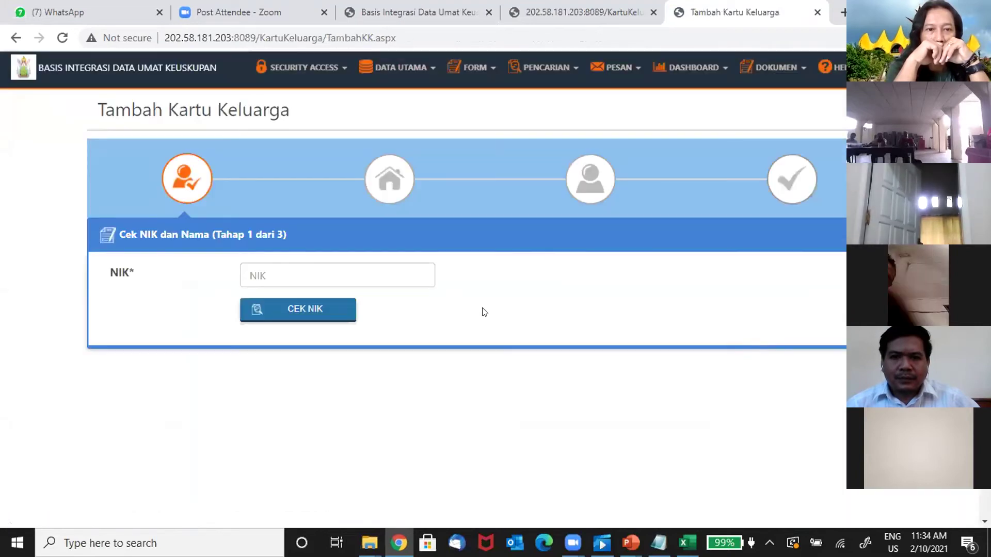
left_click(356, 266)
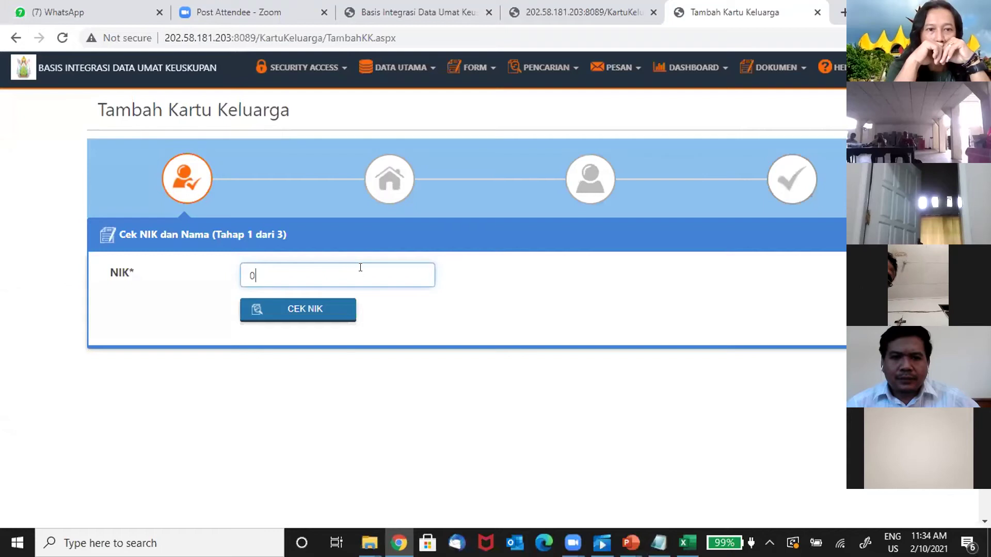
key("Return")
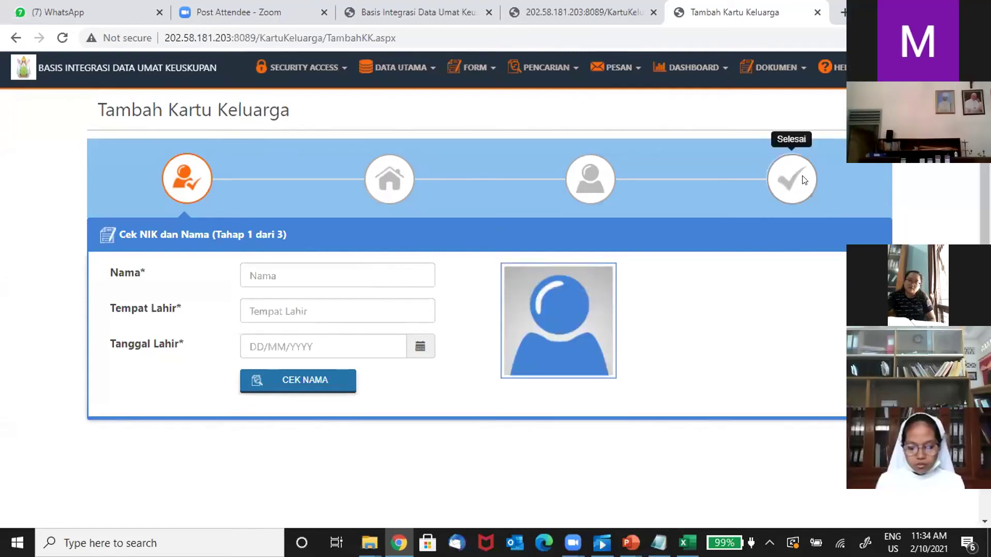
left_click(370, 276)
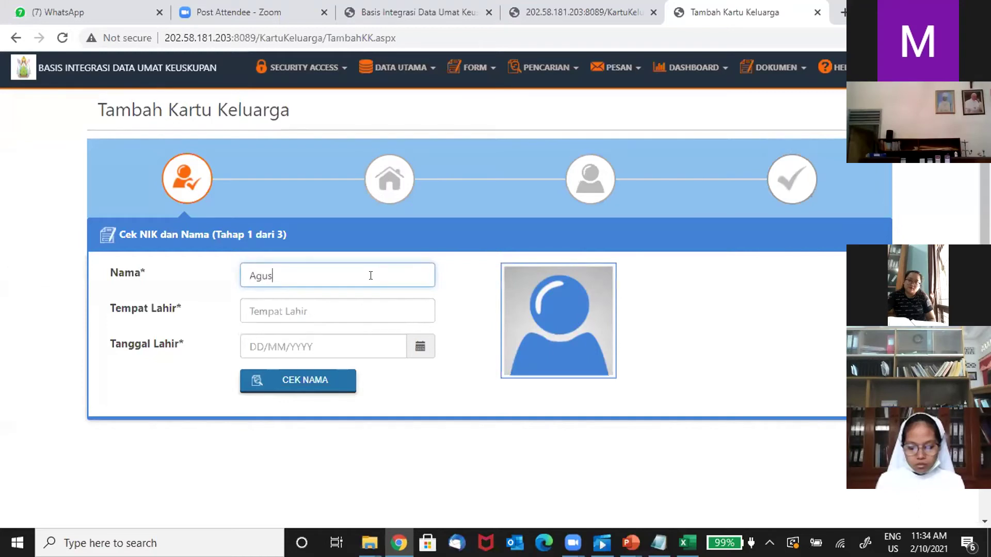
left_click(377, 309)
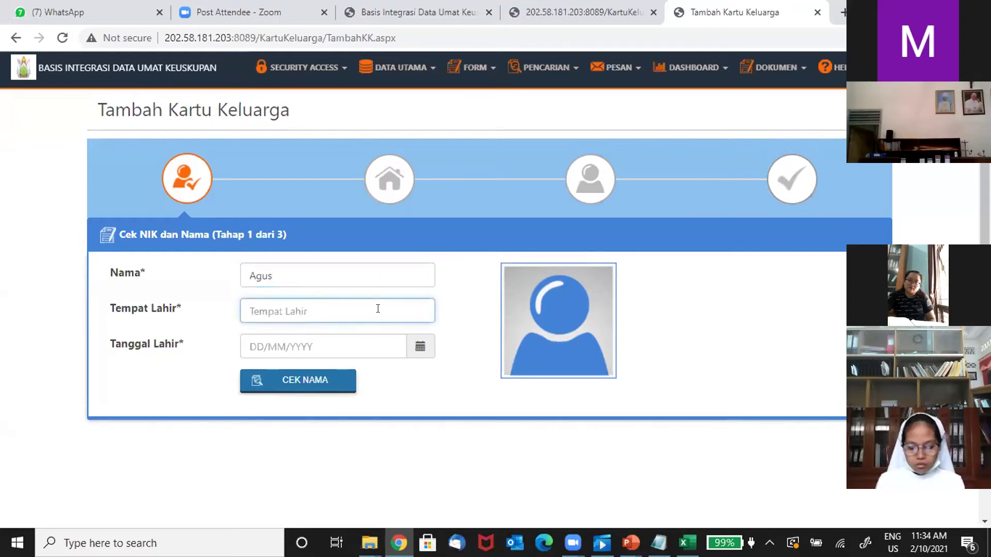
type("09")
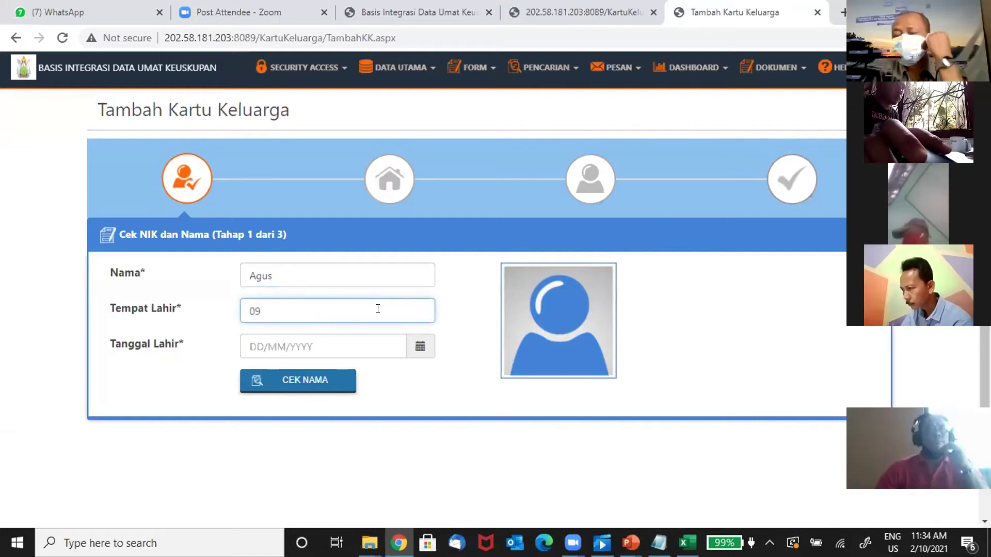
type("/1")
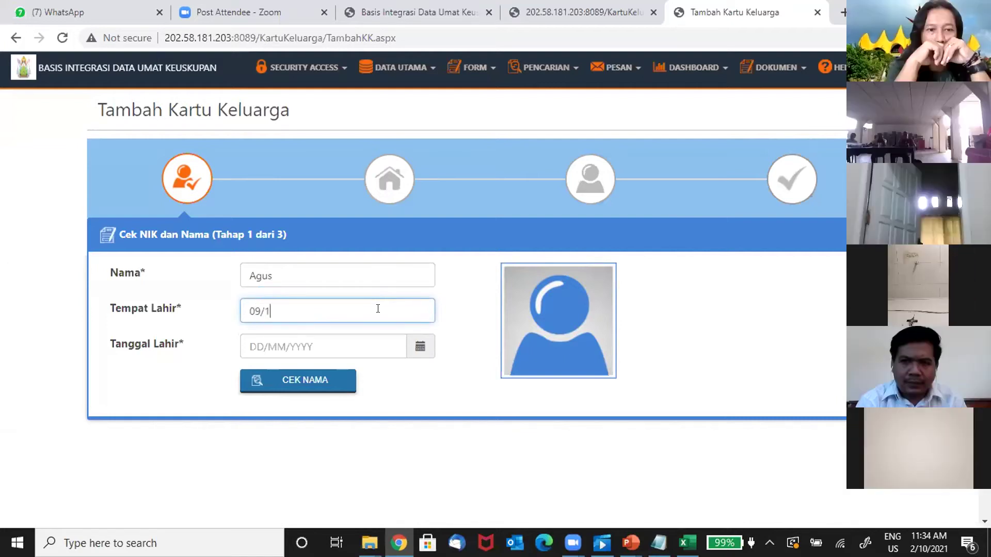
key("BackSpace")
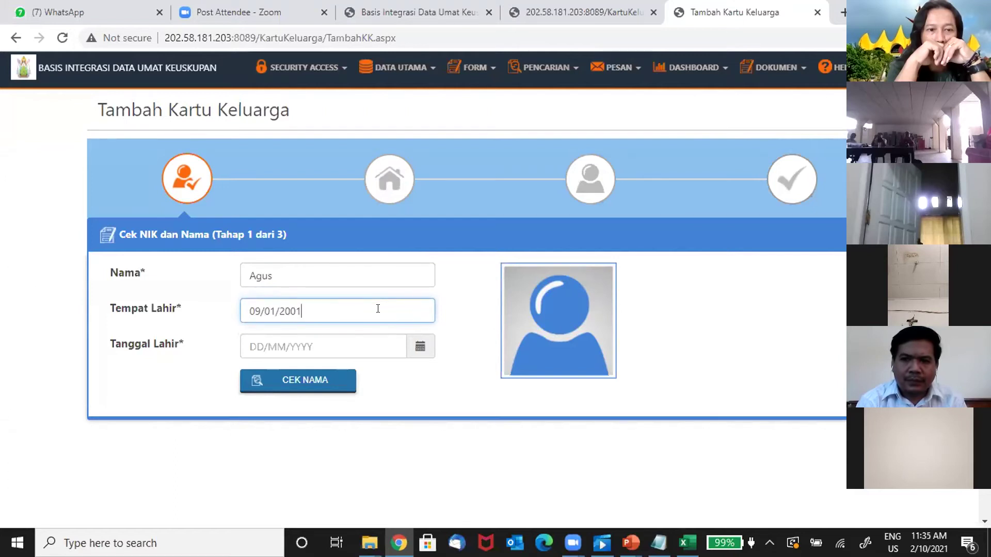
key("BackSpace")
key("BackSpace")
key("BackSpace")
key("BackSpace")
key("BackSpace")
key("BackSpace")
key("BackSpace")
key("BackSpace")
key("BackSpace")
key("BackSpace")
type("tanjung karang")
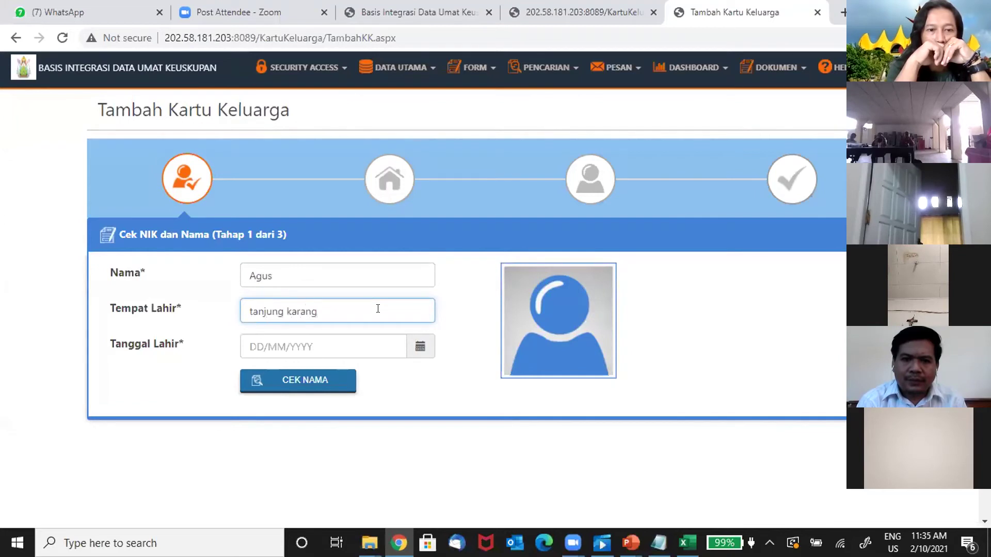
key("Tab")
type("02")
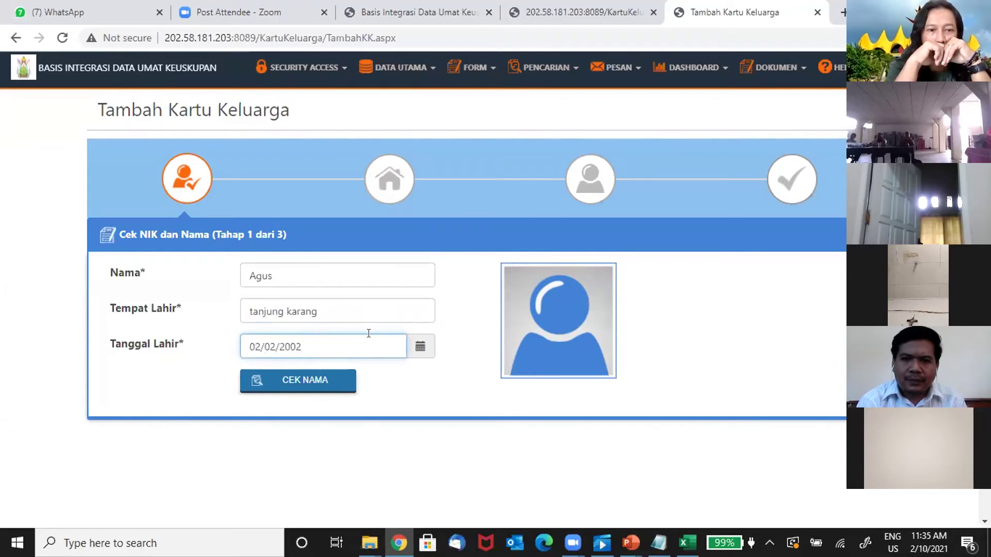
left_click(328, 381)
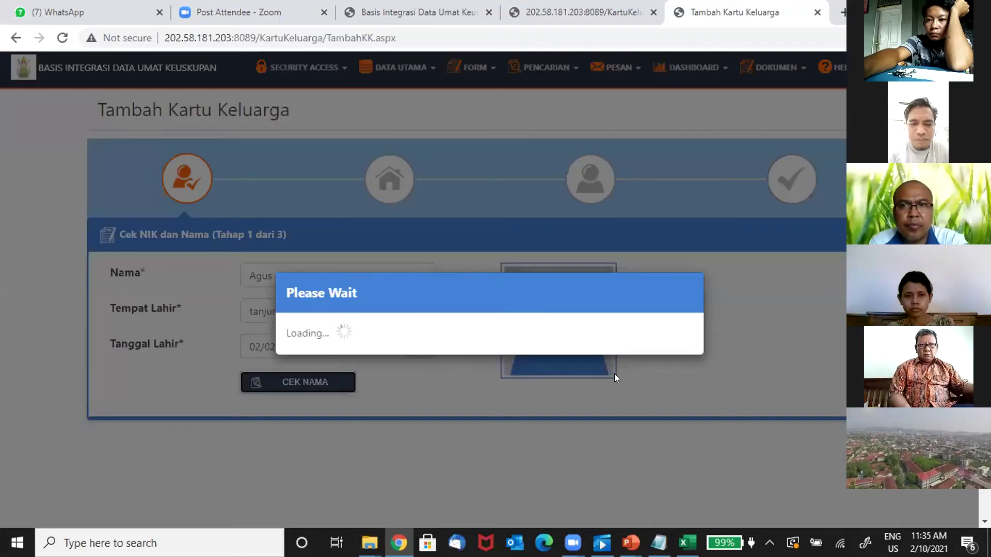
scroll(639, 394, "down", 2)
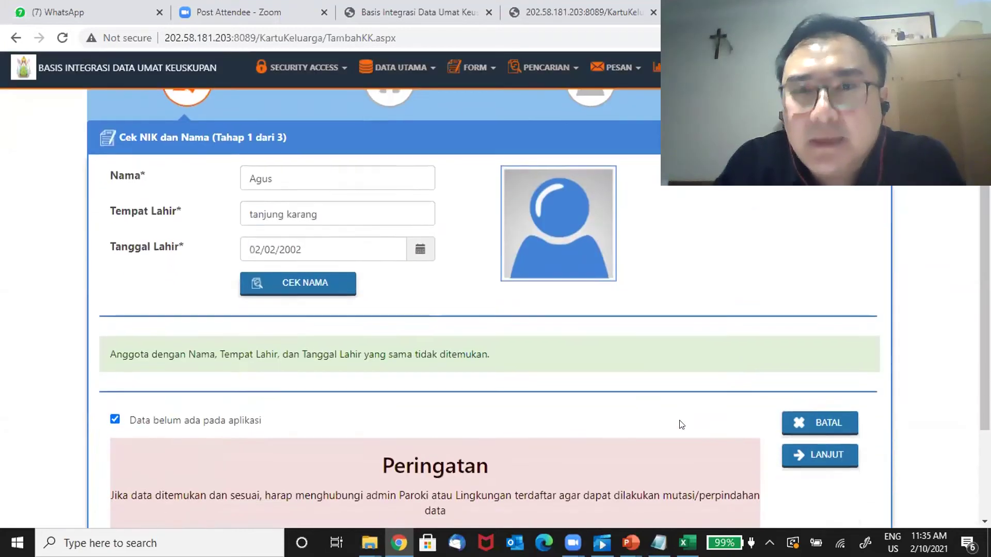
scroll(681, 424, "down", 1)
- Move to step 2 and enter the home address 'jl. kaj'
left_click(793, 411)
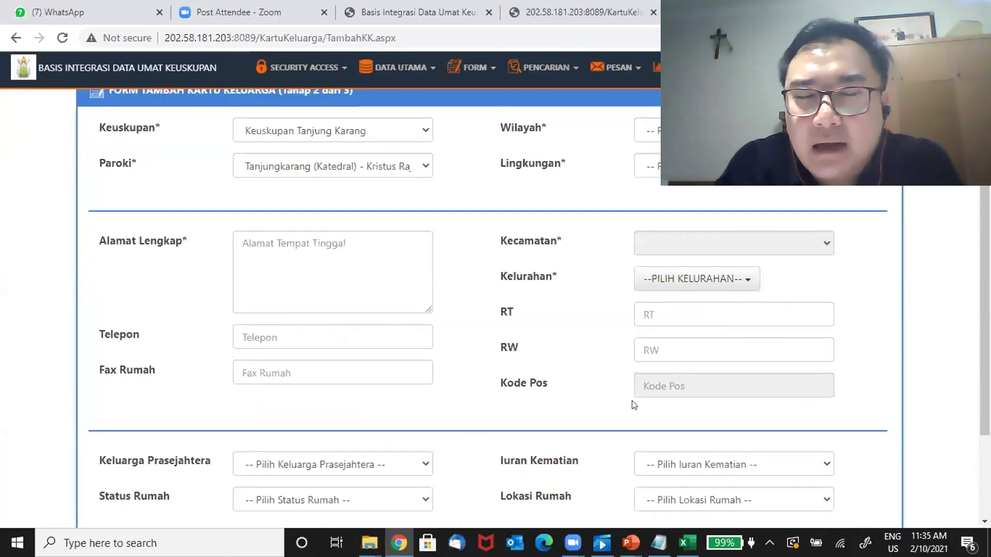
scroll(632, 405, "down", 3)
scroll(630, 405, "up", 4)
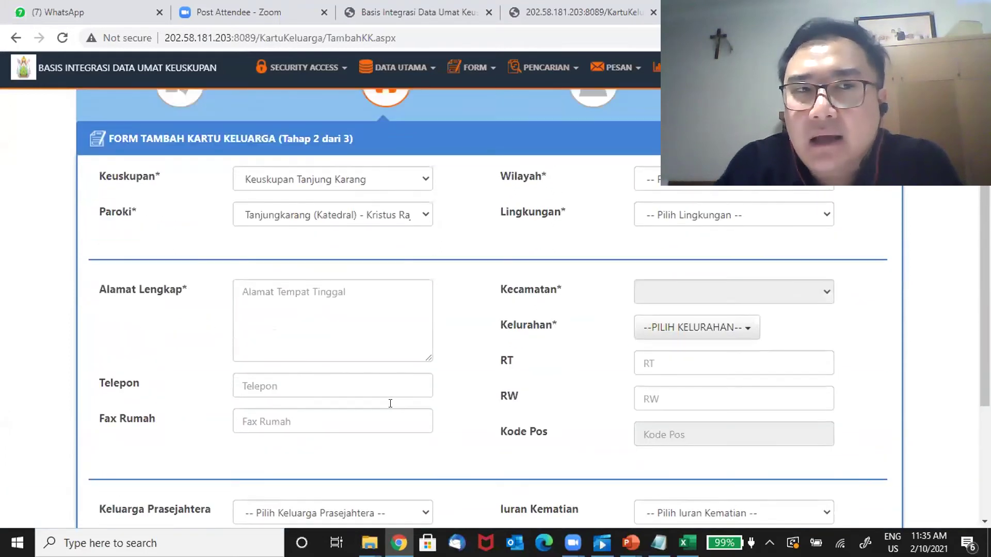
scroll(390, 403, "up", 2)
left_click(383, 394)
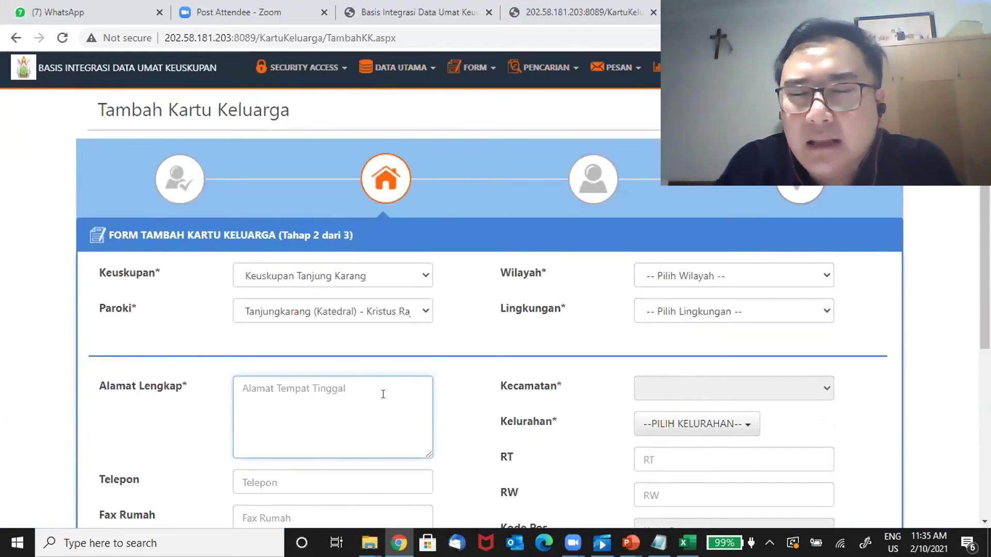
type("jl. kaj")
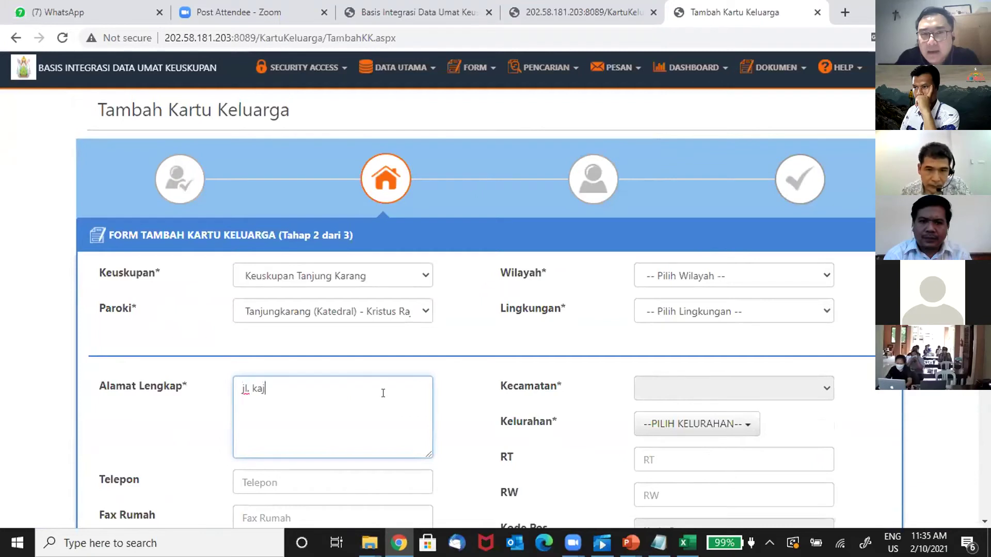
- Choose Wilayah Stasi KRISTUS RAJA - Tanjungkarang and Kelurahan Beringin Raya, then continue to step 3
scroll(726, 196, "down", 2)
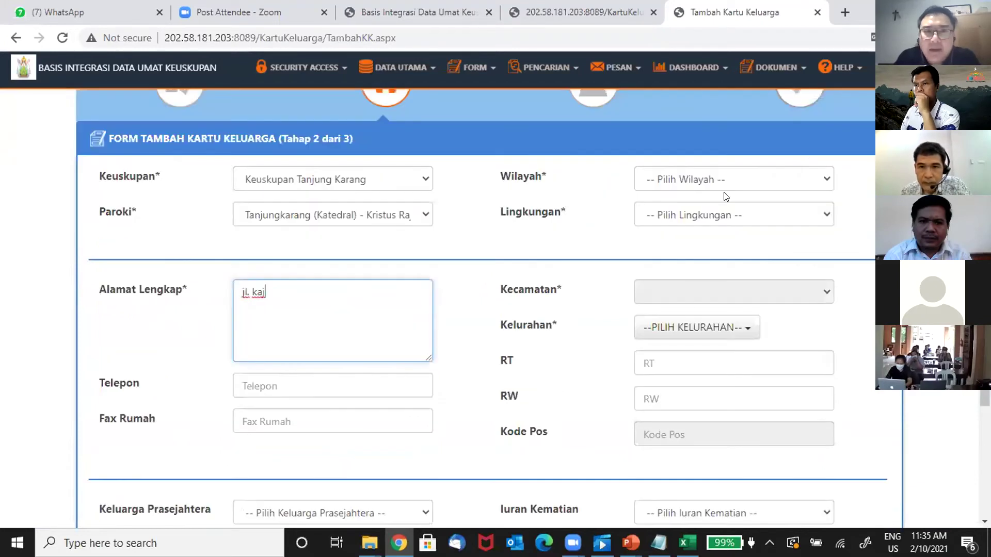
left_click(724, 189)
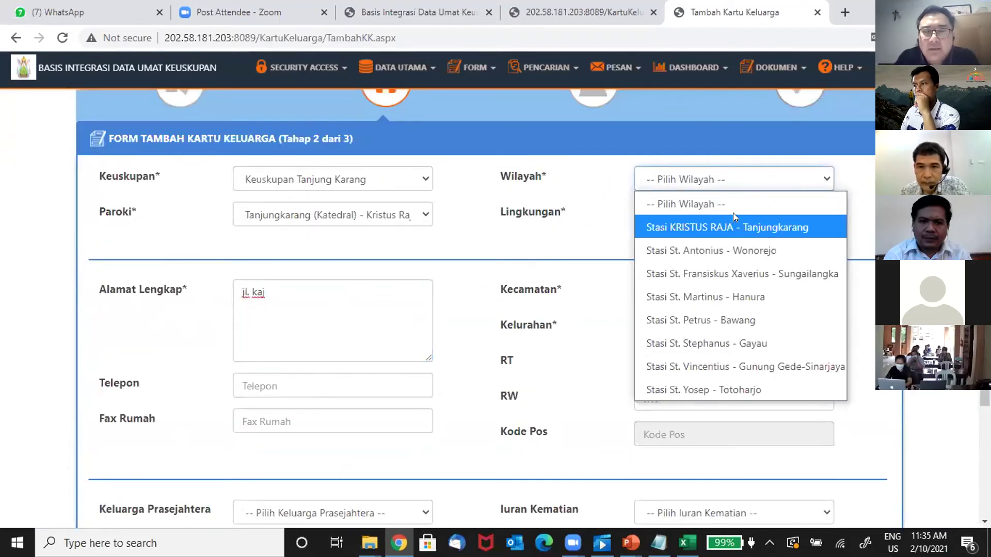
left_click(733, 215)
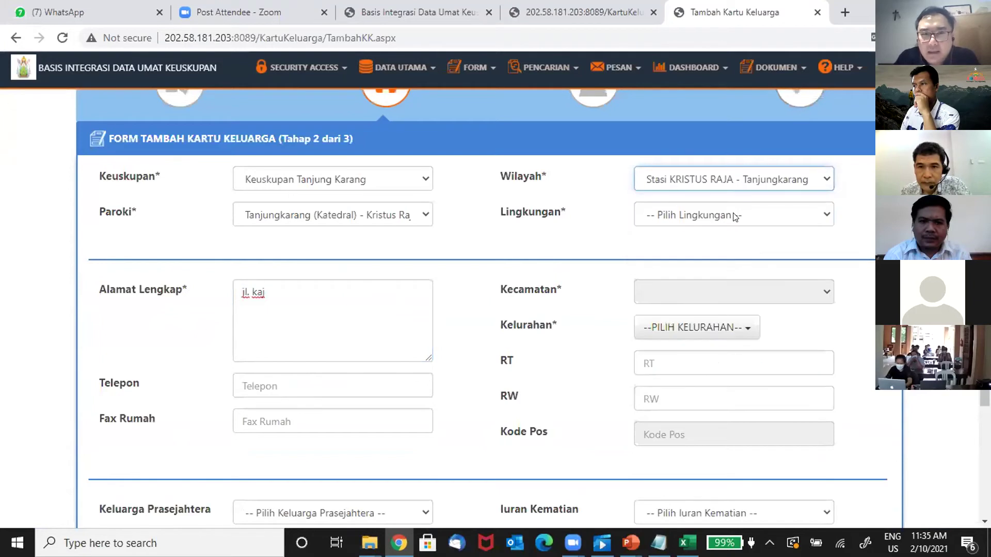
left_click(734, 213)
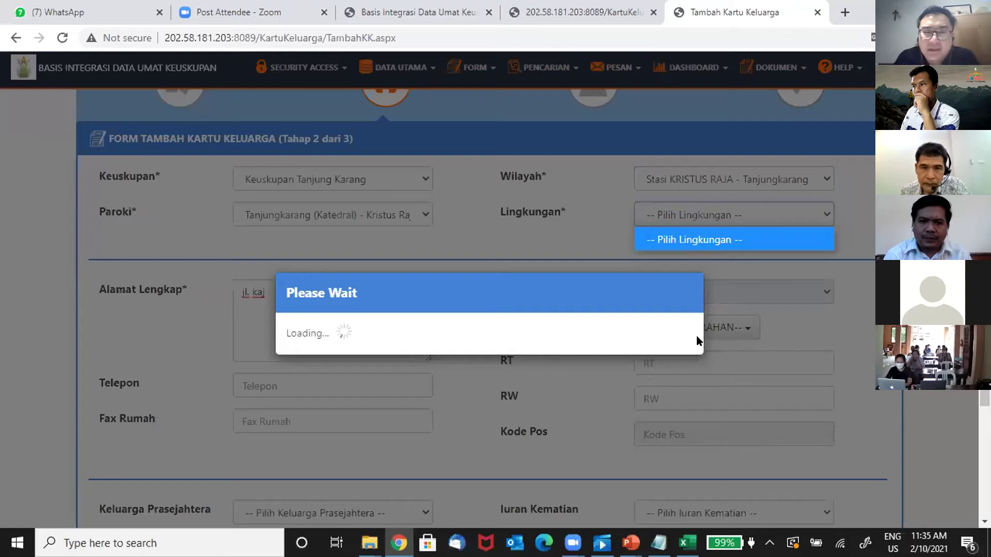
left_click(712, 216)
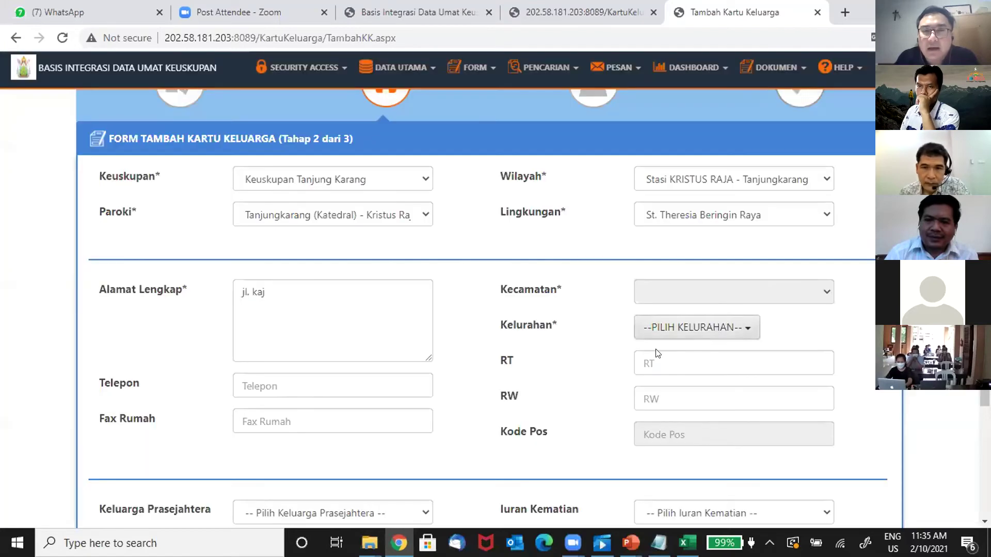
left_click(696, 334)
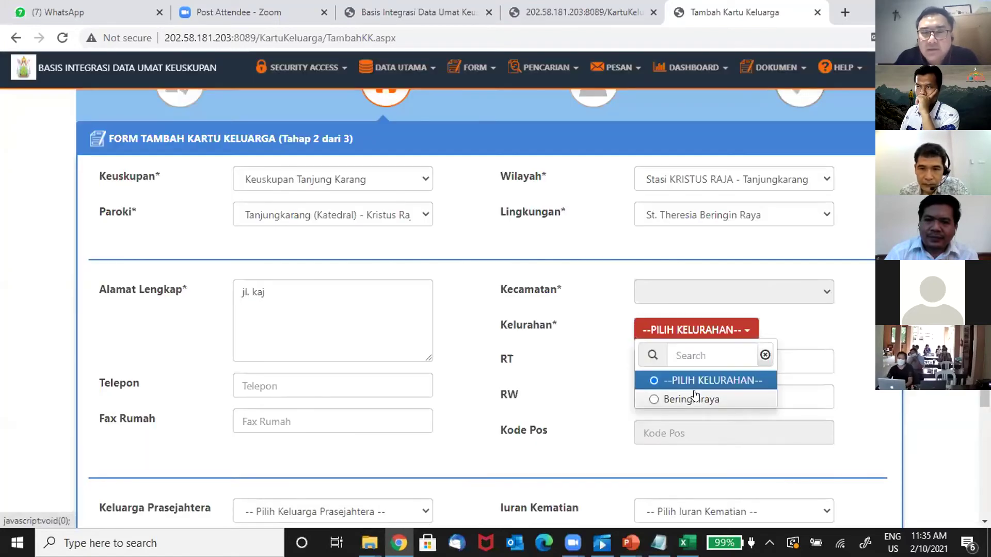
left_click(679, 398)
scroll(737, 348, "down", 2)
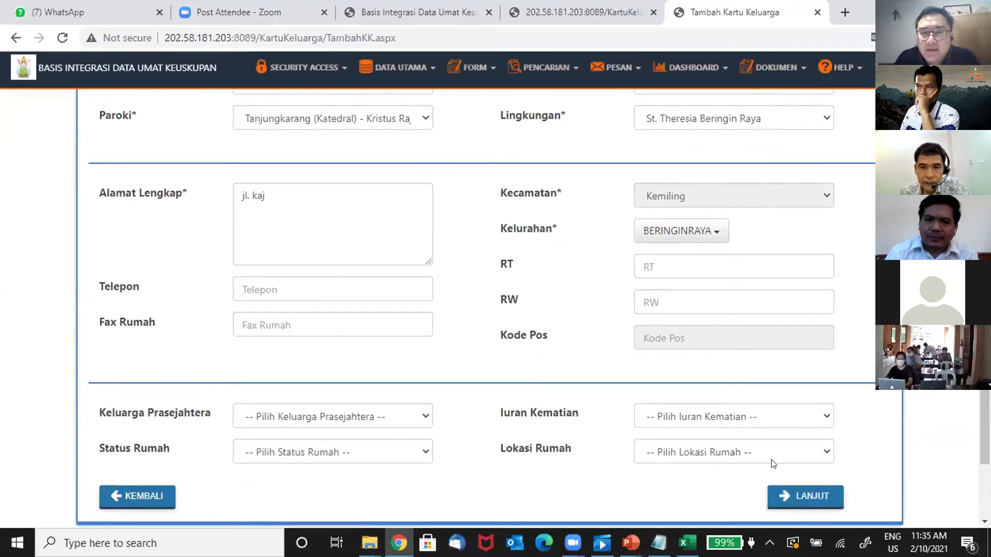
left_click(792, 496)
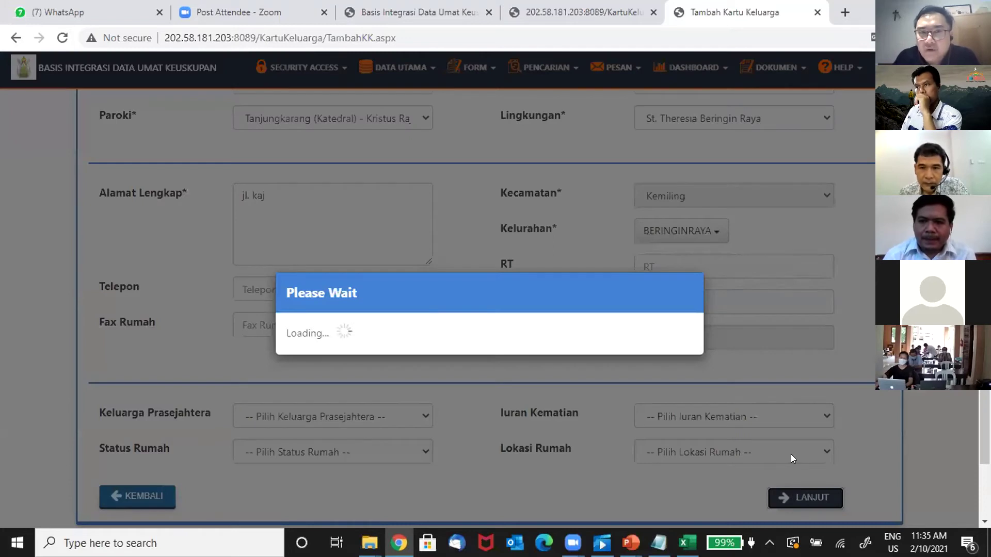
scroll(754, 420, "down", 4)
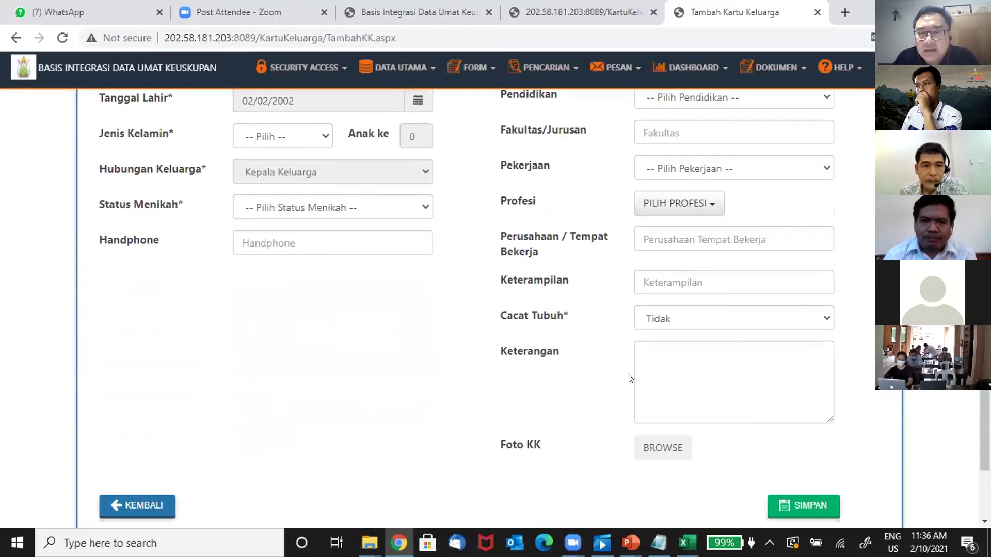
- Set the family head's religion to Katolik and gender to Laki-Laki
scroll(481, 359, "up", 5)
left_click(415, 296)
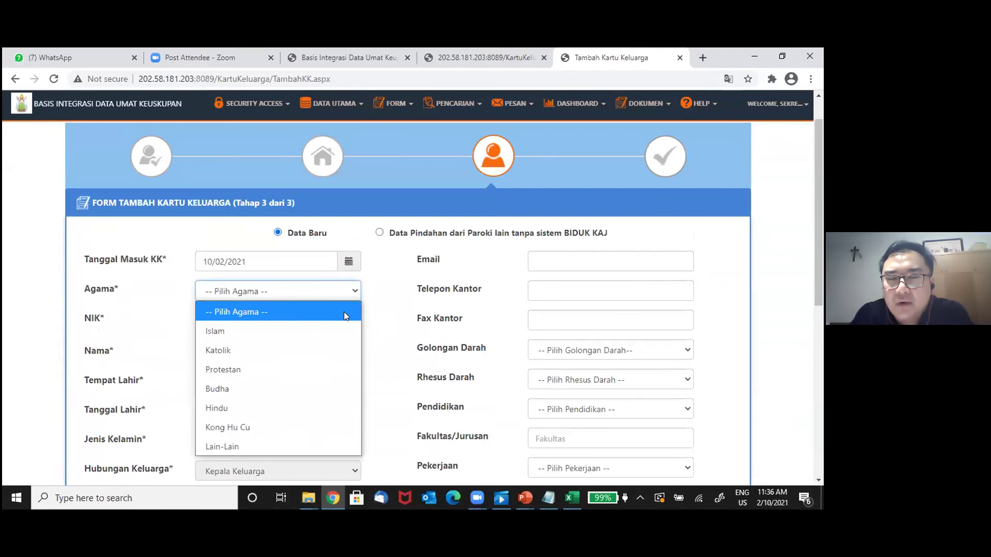
left_click(333, 349)
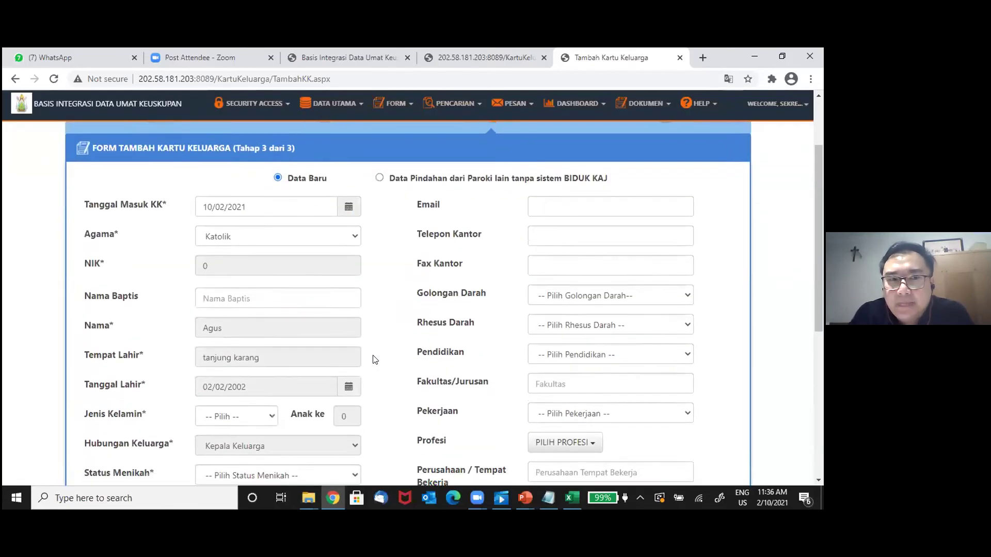
scroll(373, 359, "down", 2)
left_click(270, 312)
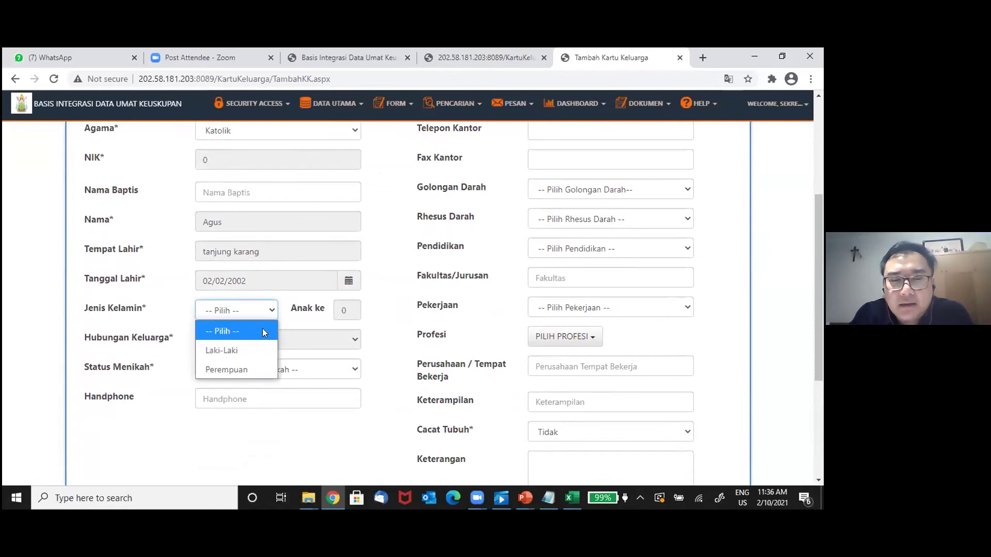
left_click(254, 347)
- Set marital status to Menikah and submit Agus's member details with SIMPAN
scroll(369, 336, "down", 1)
scroll(361, 320, "down", 1)
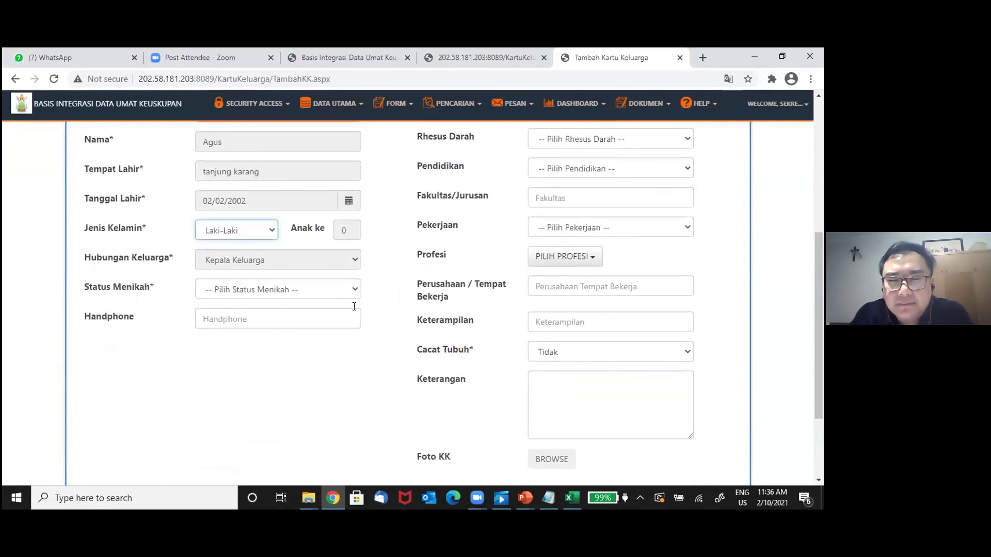
left_click(351, 289)
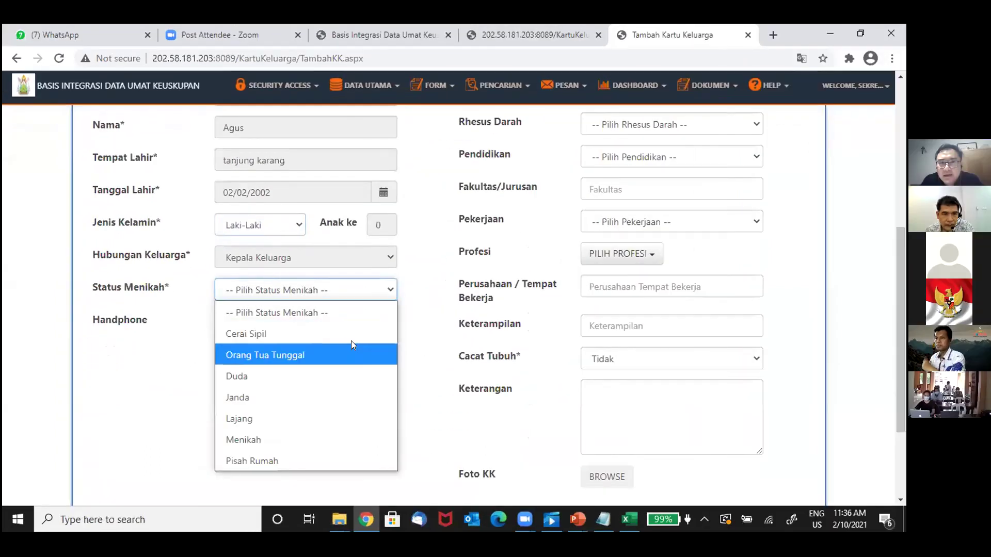
left_click(315, 436)
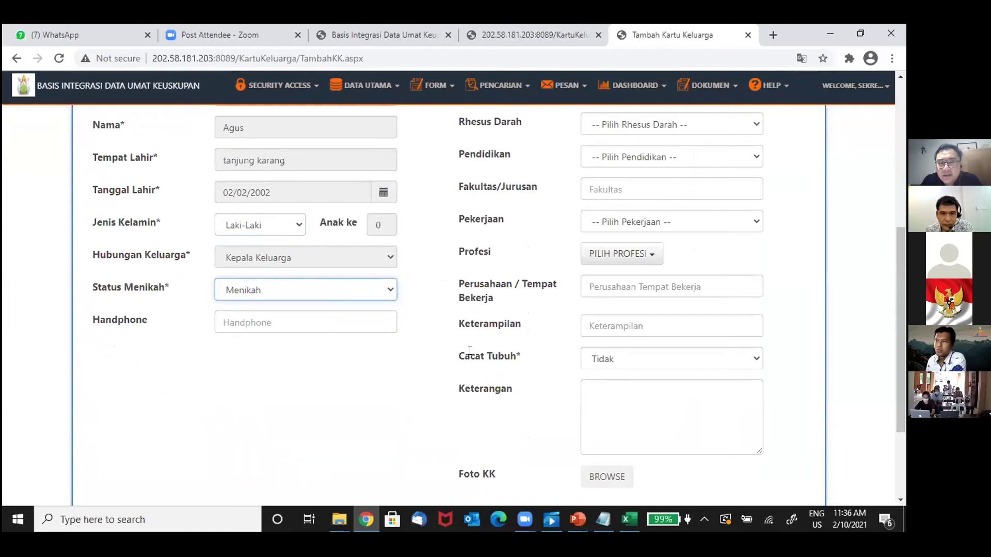
scroll(470, 351, "down", 1)
scroll(687, 289, "up", 5)
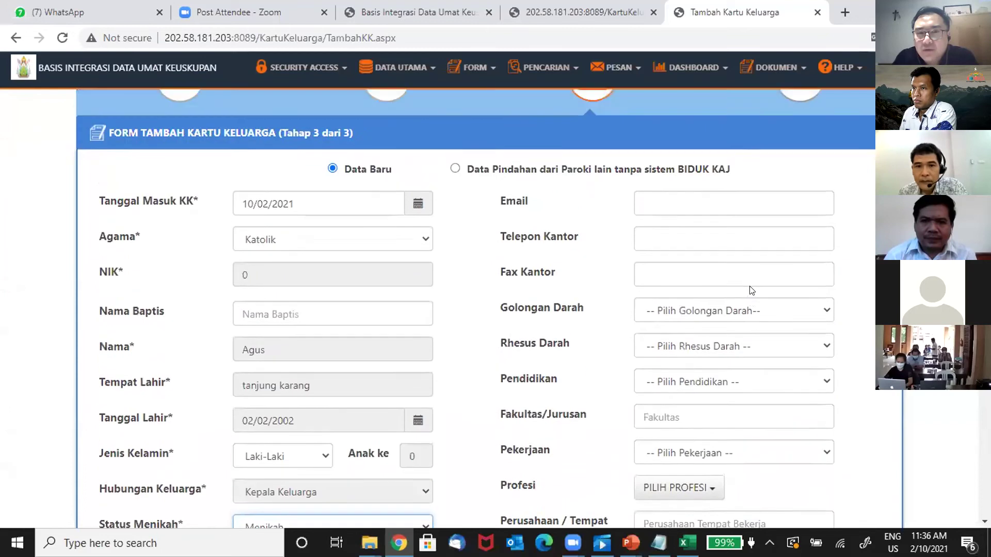
scroll(751, 290, "down", 6)
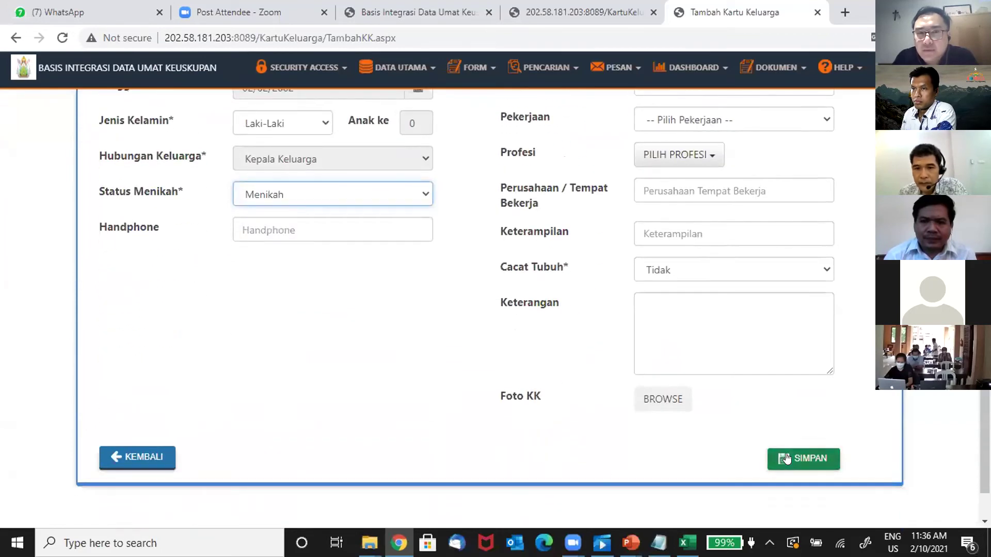
left_click(786, 458)
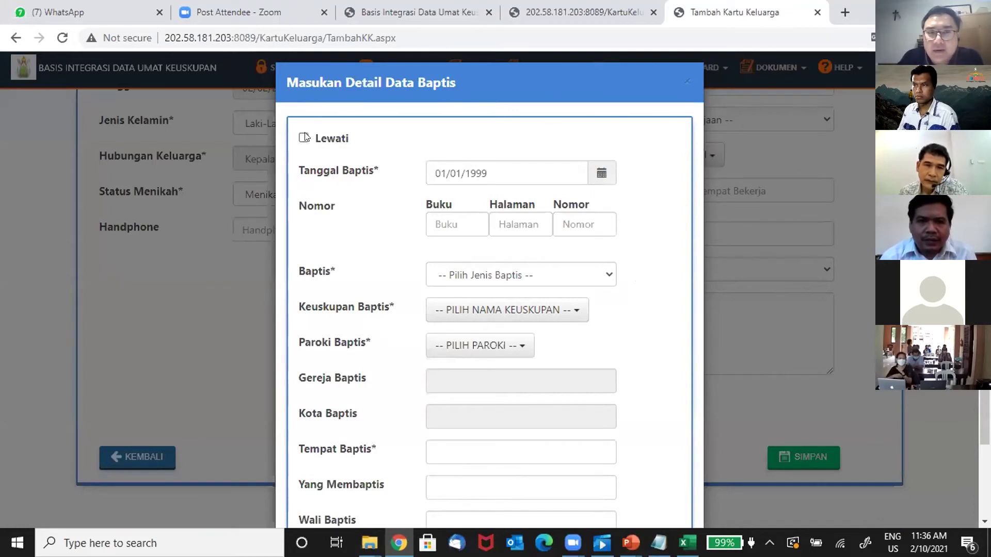
- Skip the baptism data with Lewati and save Agus's new family card
left_click(304, 138)
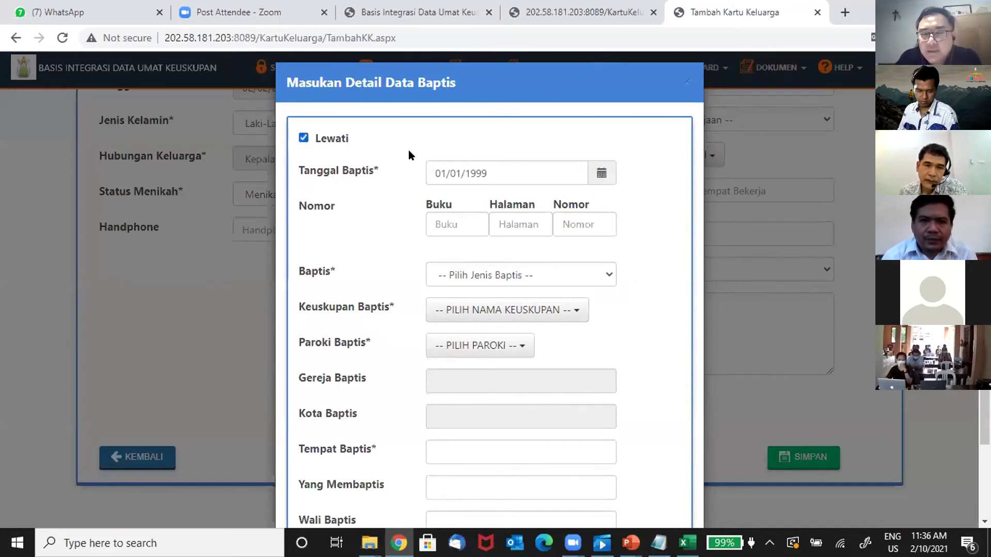
scroll(408, 150, "down", 2)
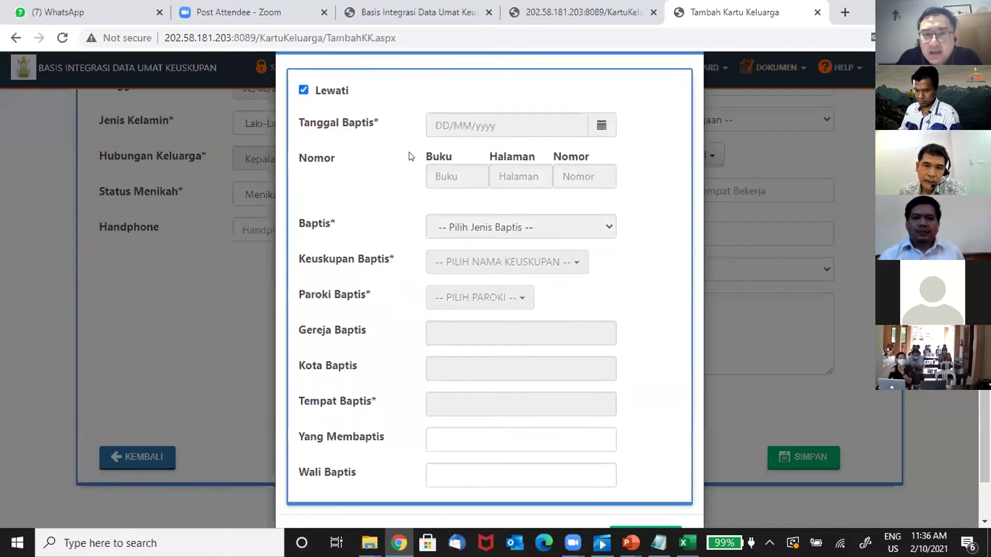
left_click(653, 493)
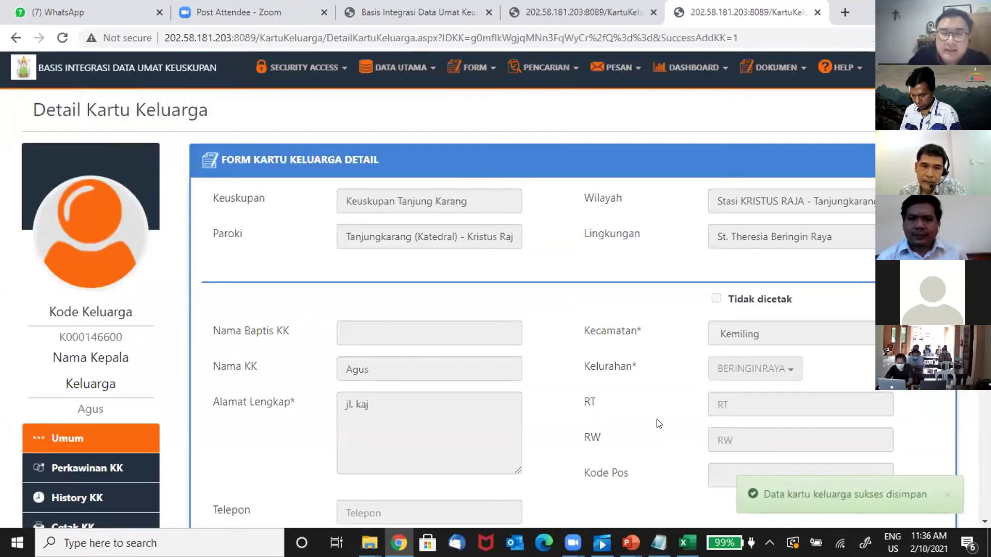
- Scroll down to the Anggota Kartu Keluarga table listing Agus as Kepala Keluarga
scroll(657, 418, "down", 3)
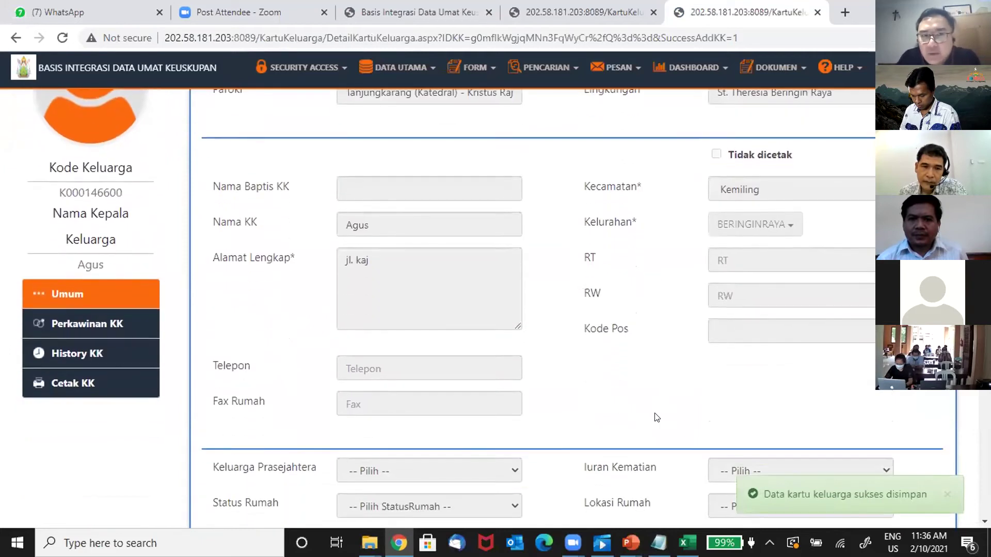
scroll(657, 418, "down", 5)
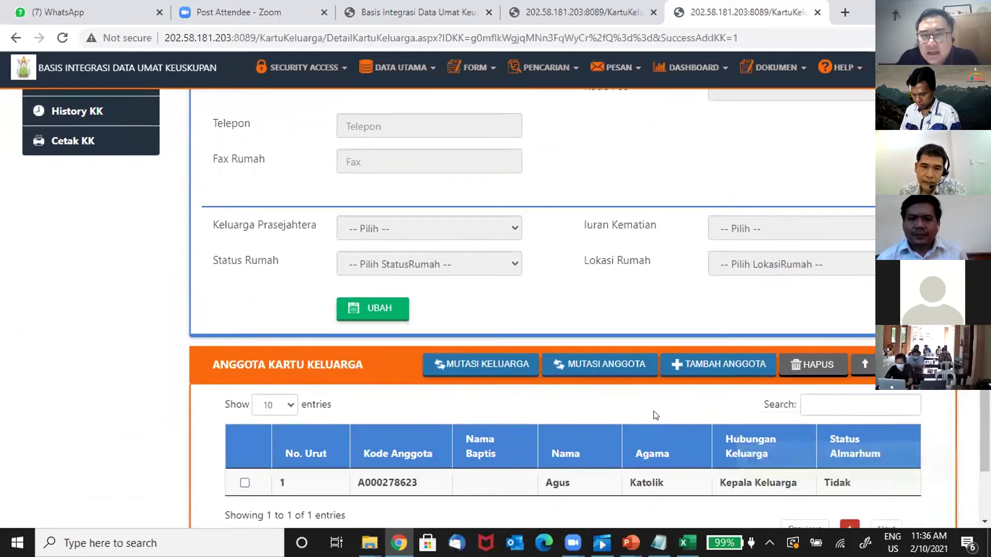
scroll(656, 415, "down", 2)
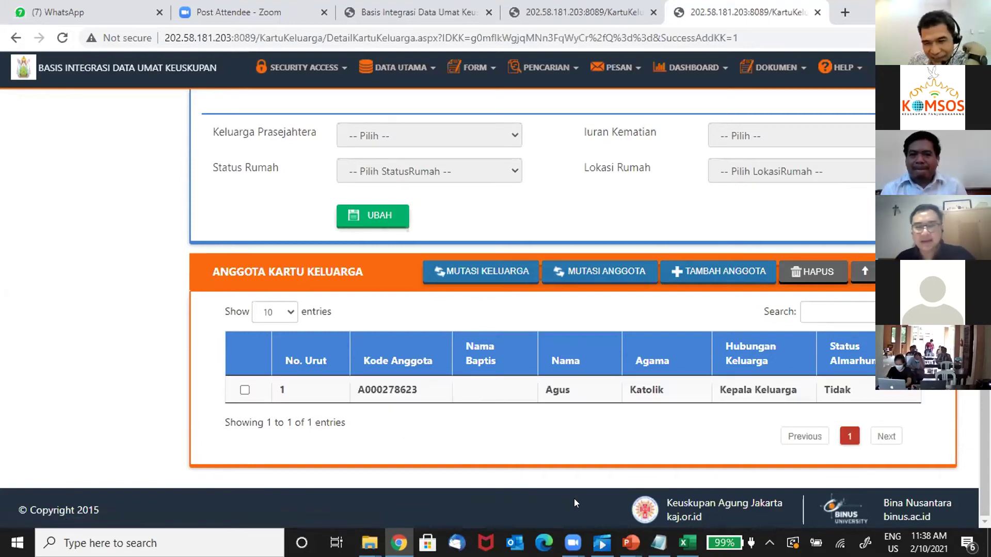
mouse_move(571, 541)
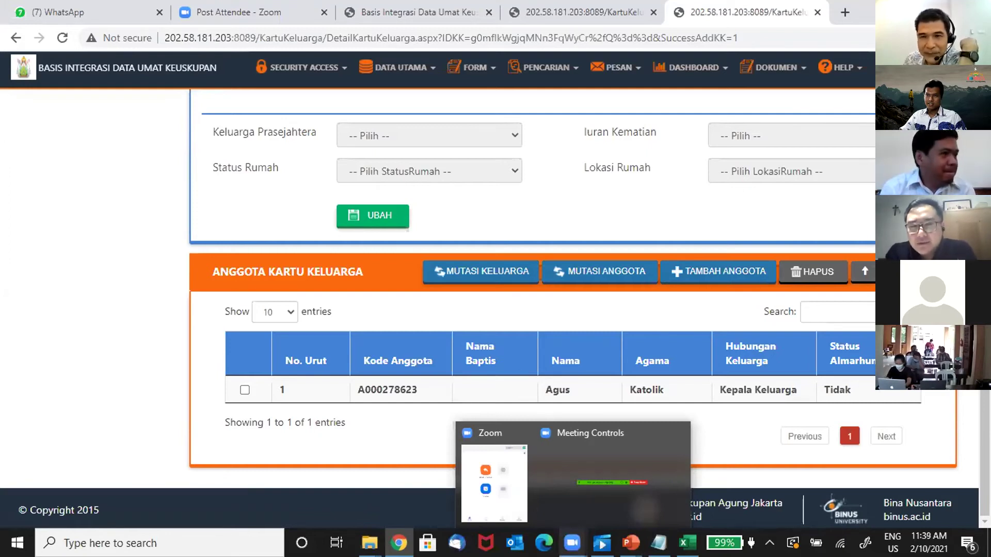
mouse_move(552, 502)
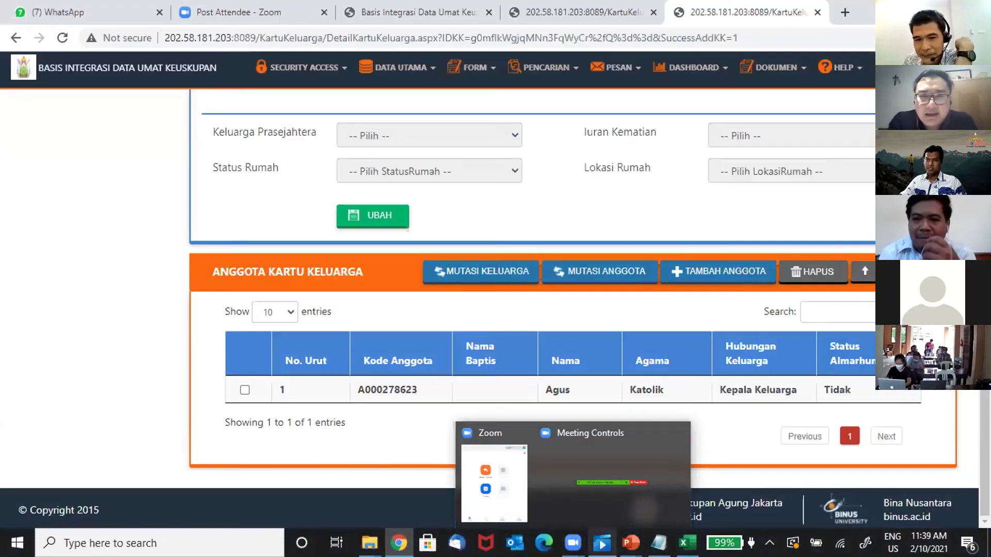
mouse_move(618, 507)
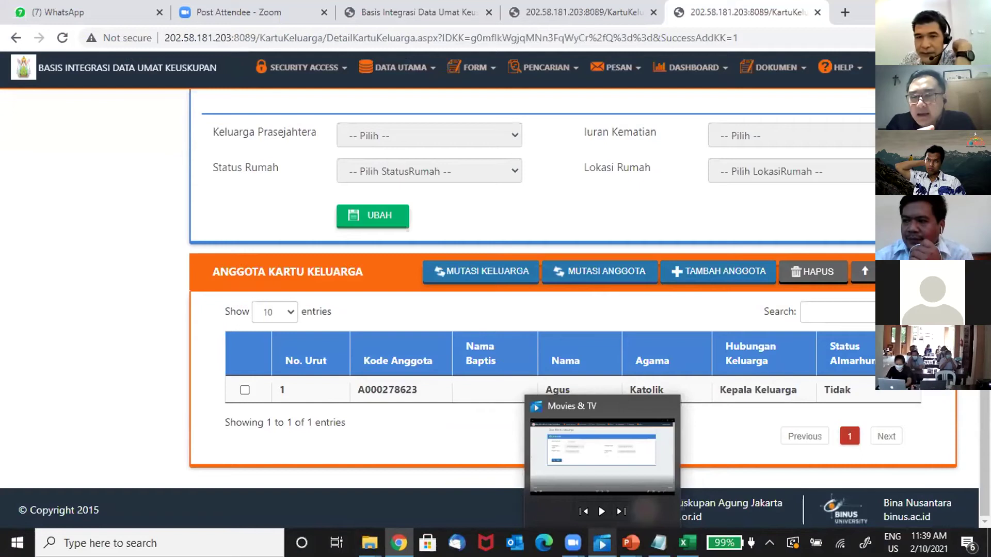
- Open Agus's member detail page and browse the Pekerjaan options without choosing one
left_click(371, 390)
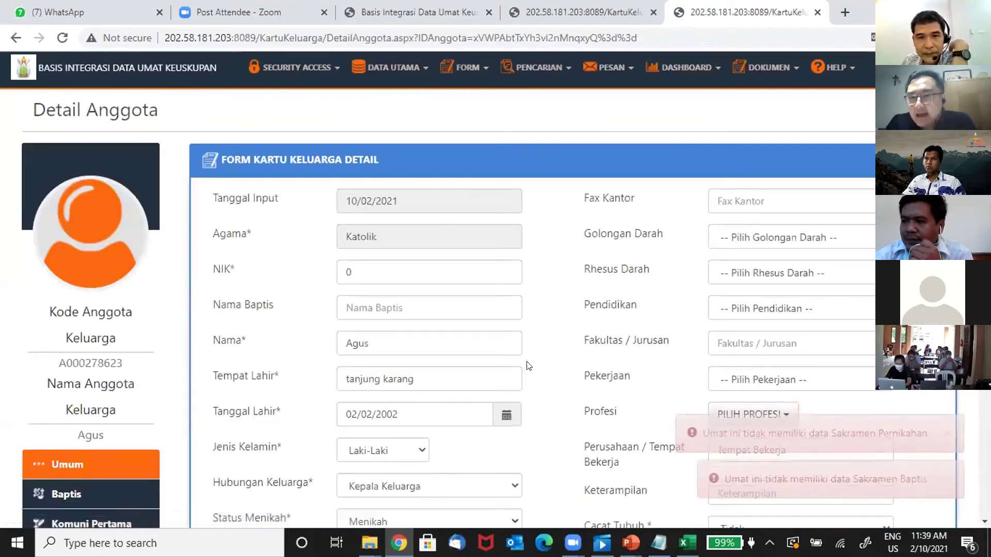
scroll(835, 306, "down", 2)
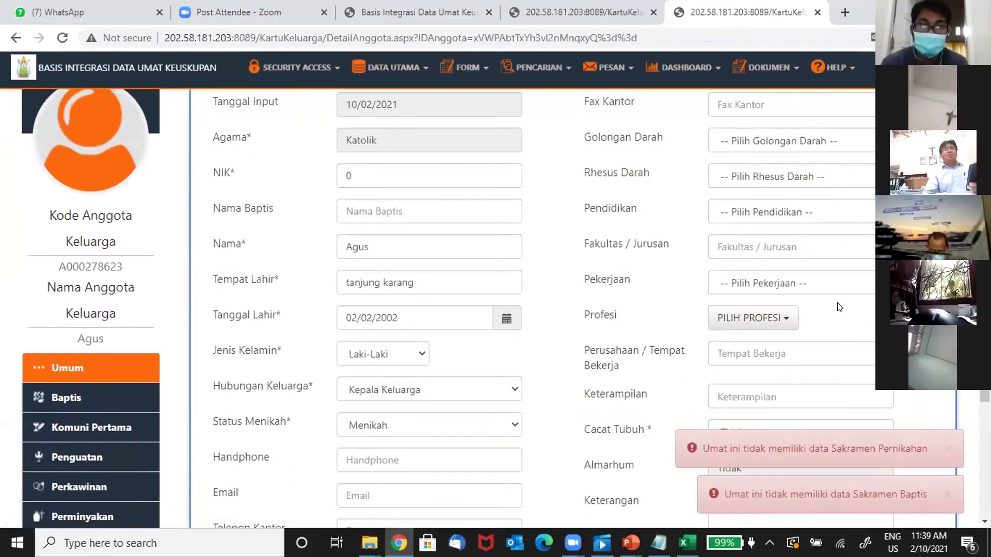
left_click(860, 284)
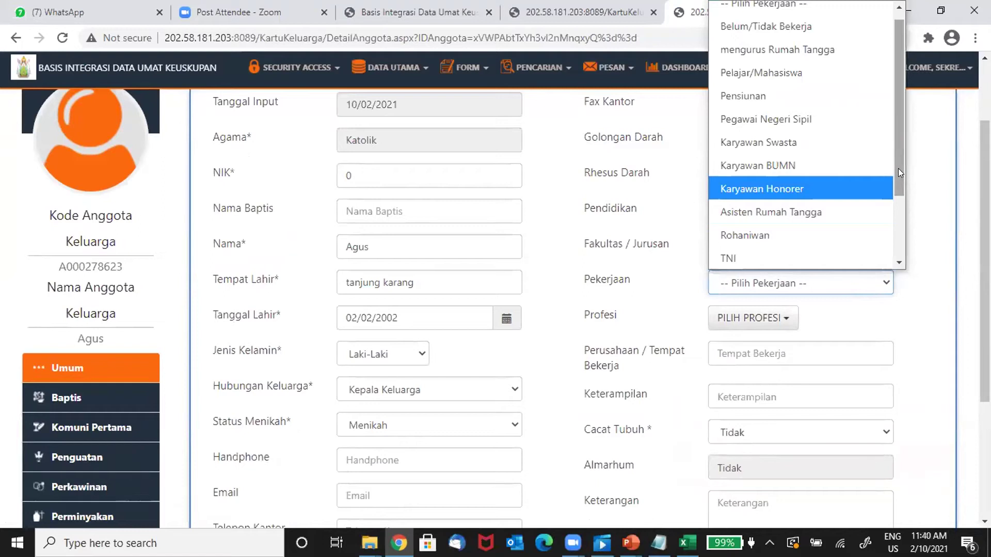
left_click_drag(898, 168, 893, 221)
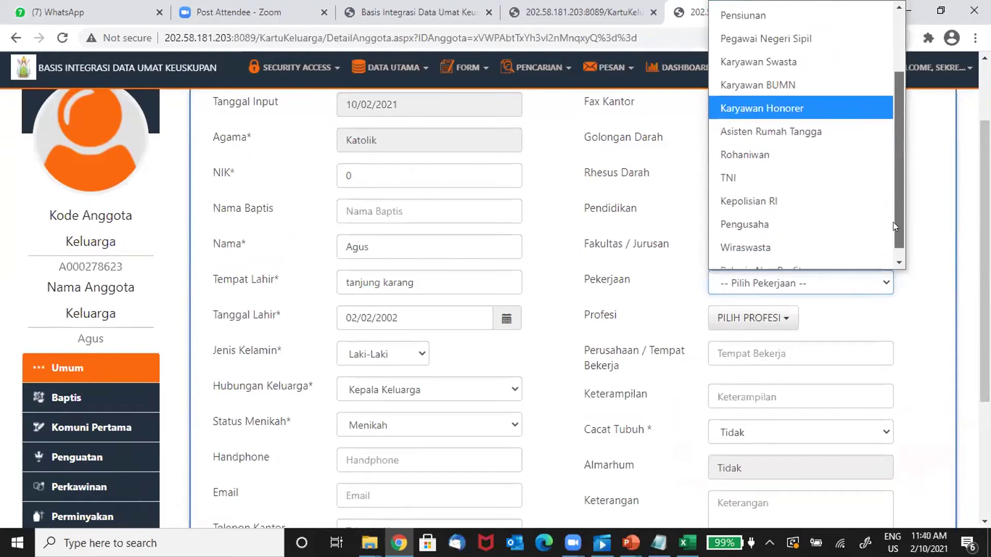
scroll(893, 223, "down", 1)
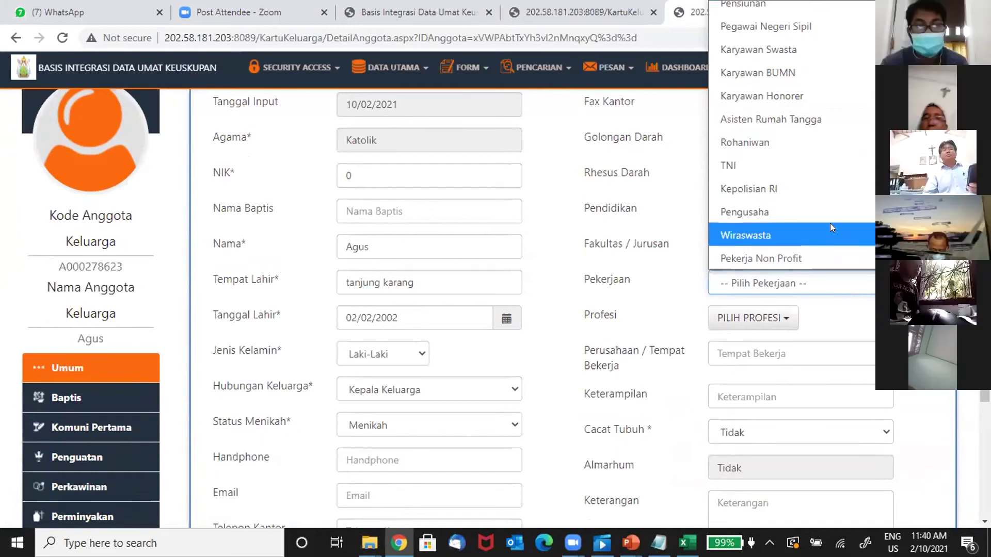
scroll(830, 225, "up", 1)
scroll(830, 228, "up", 2)
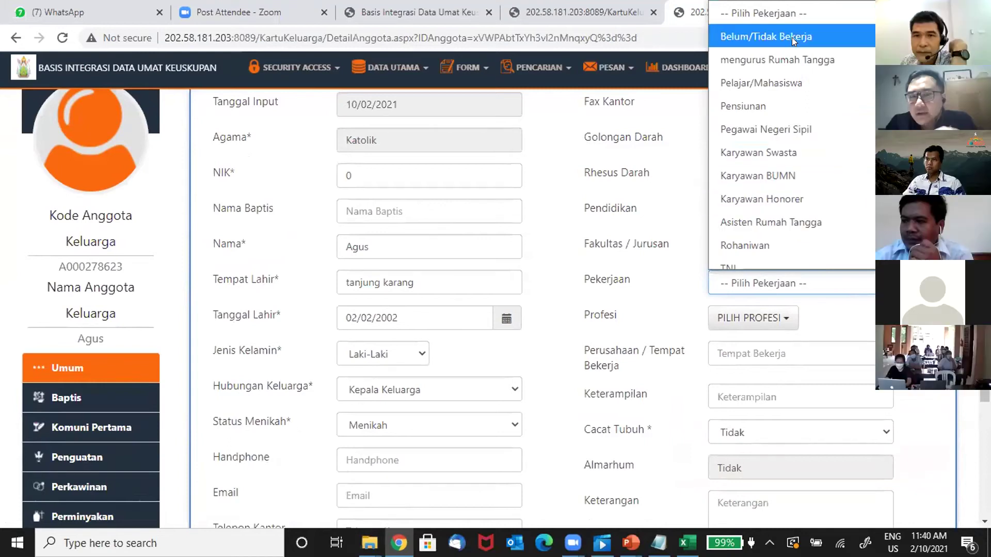
scroll(766, 190, "down", 1)
scroll(765, 190, "down", 2)
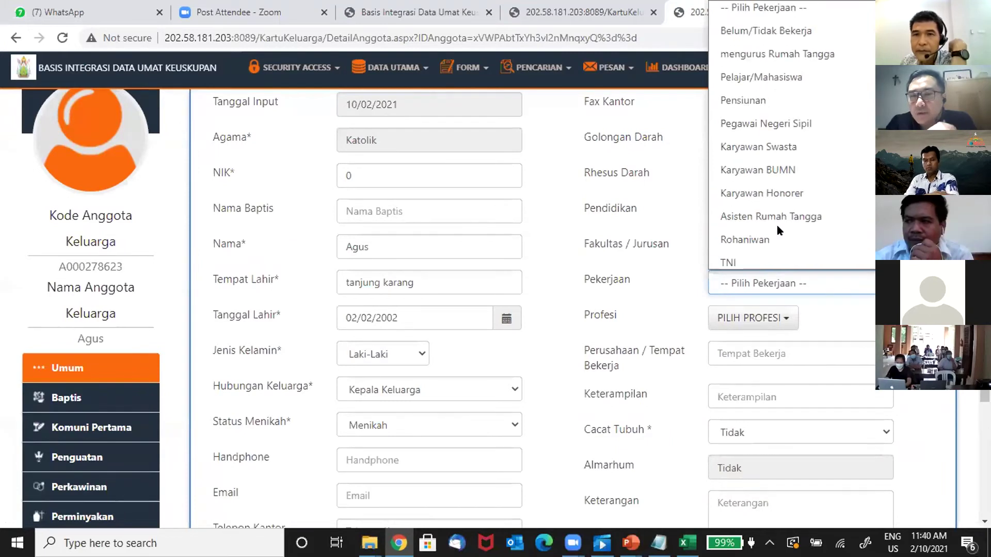
left_click(327, 21)
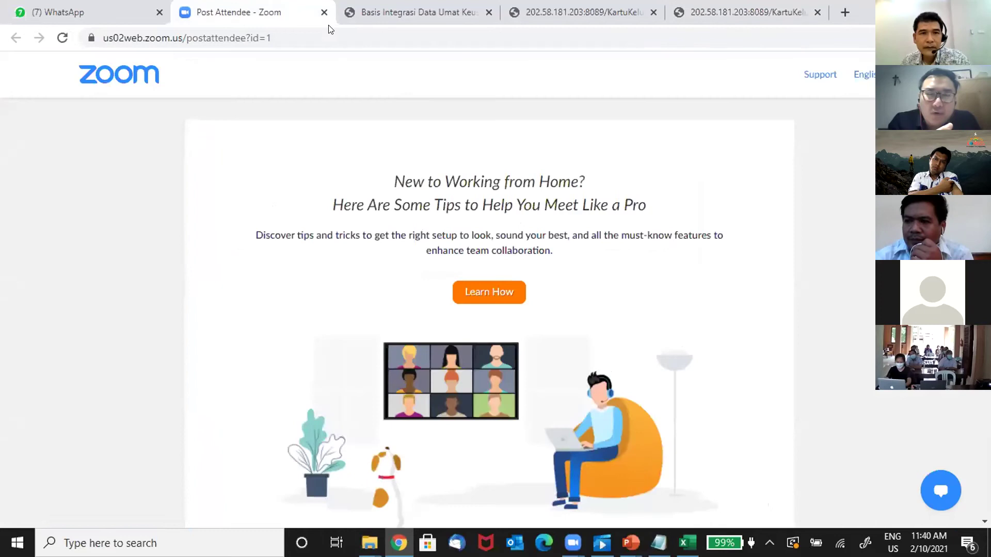
- Return to the biduk.or.id login page and start entering the username
left_click(347, 21)
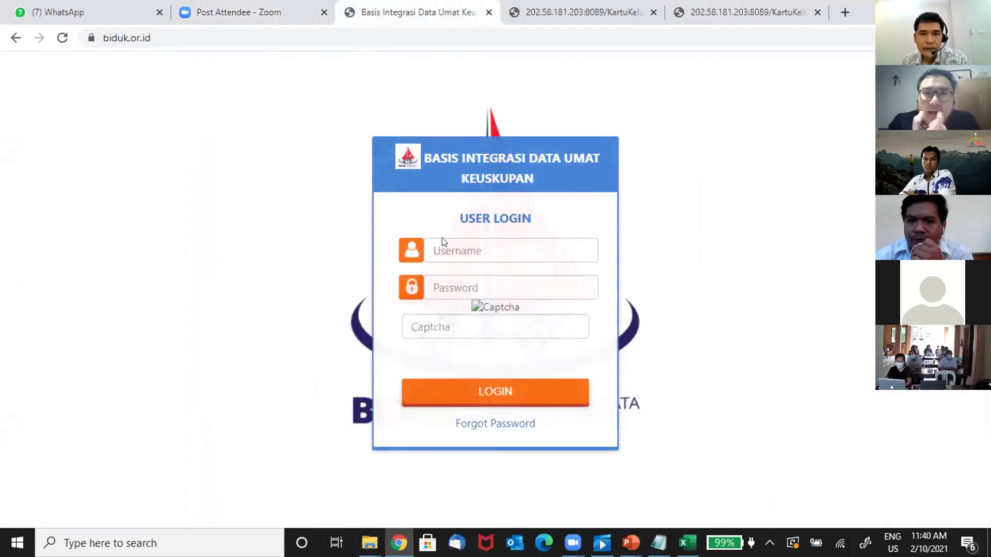
left_click(475, 250)
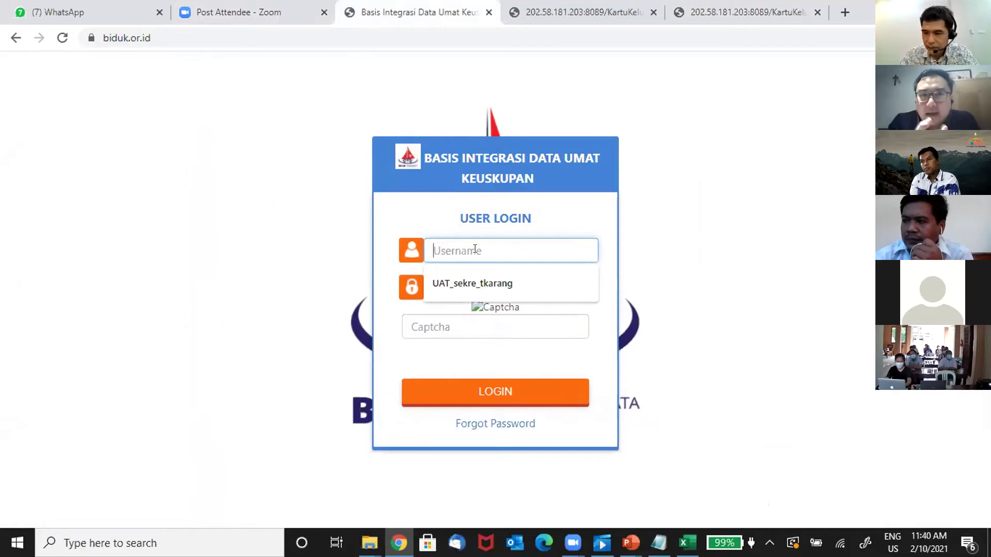
type("ad")
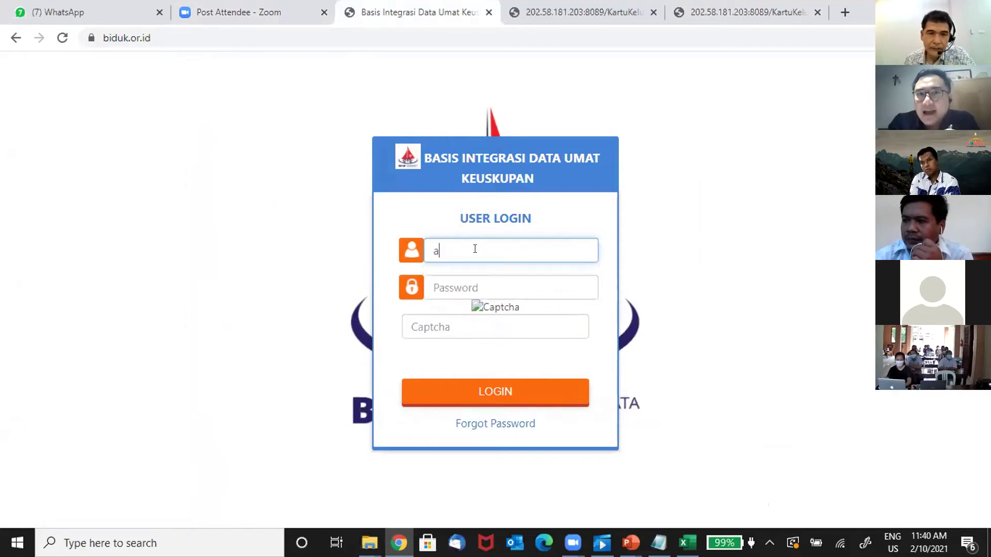
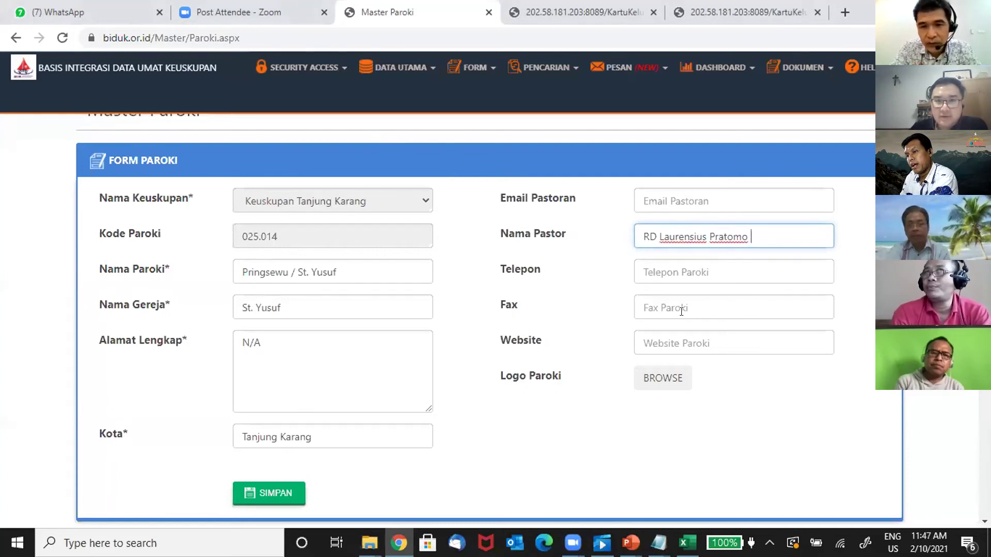
- Correct the capital L in the pastor's name and save the Pringsewu / St. Yusuf parish, confirming with UBAH
left_click(657, 234)
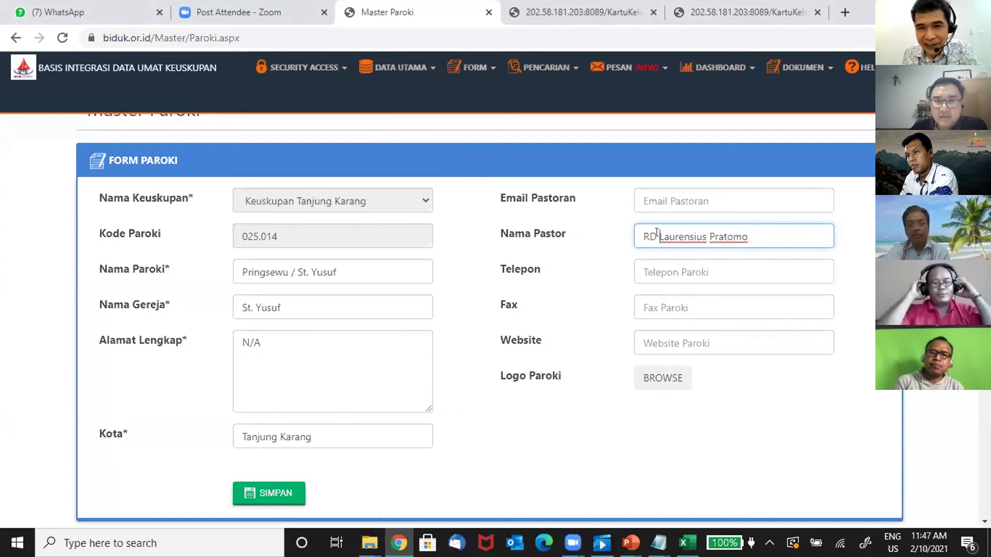
left_click(755, 240)
left_click(285, 488)
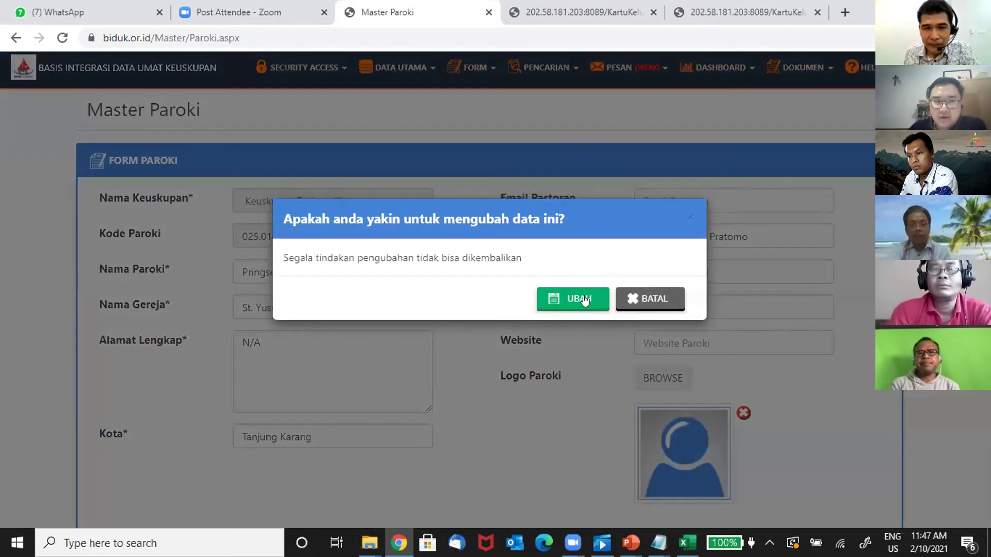
left_click(583, 295)
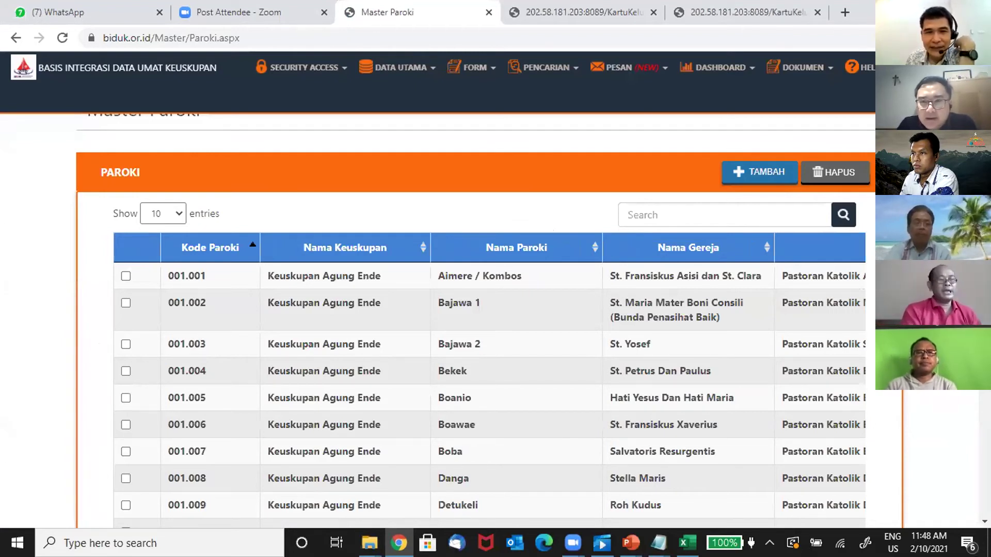
- Search the parish list for 'pringsewu' and open the 025.014 Pringsewu / St. Yusuf record
left_click(732, 215)
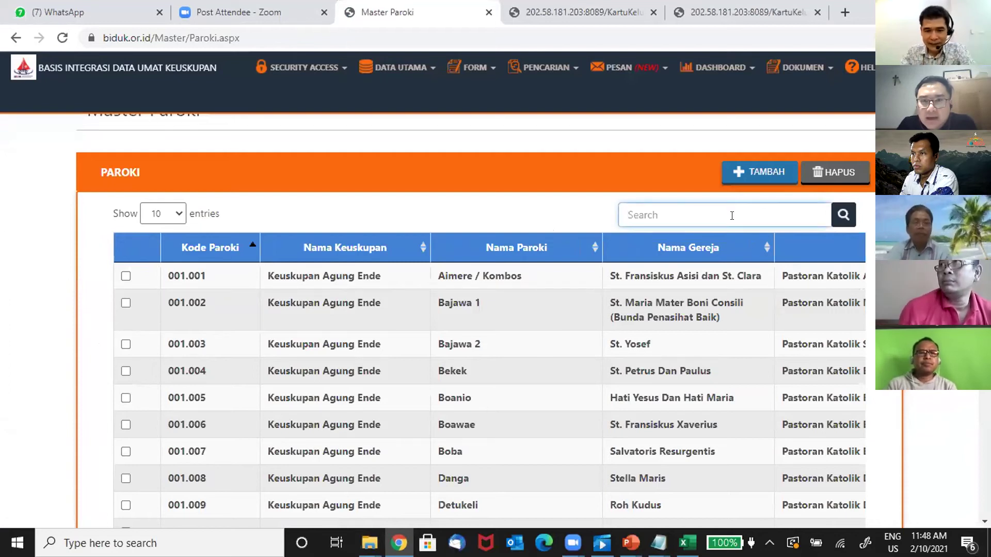
type("pringse")
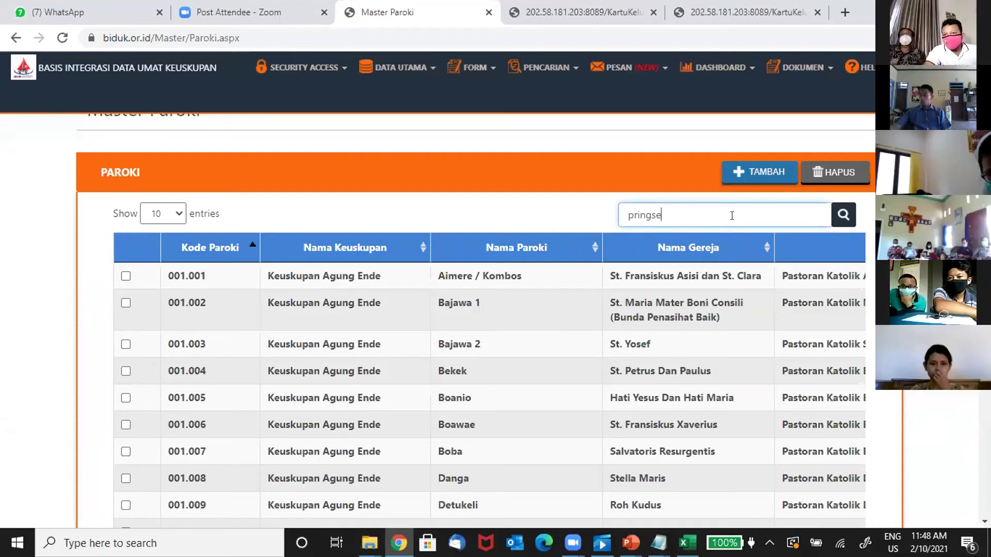
type("wu")
key("Return")
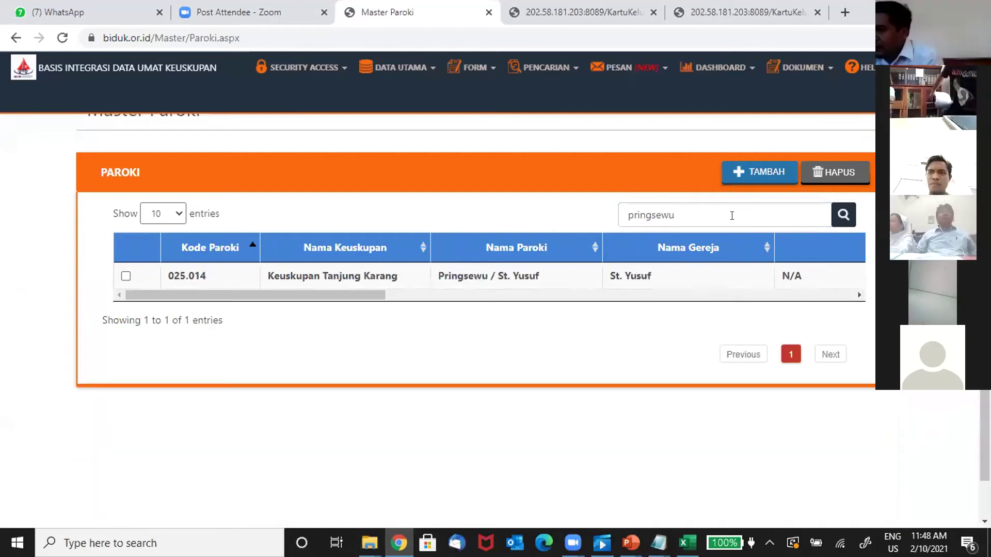
left_click(194, 277)
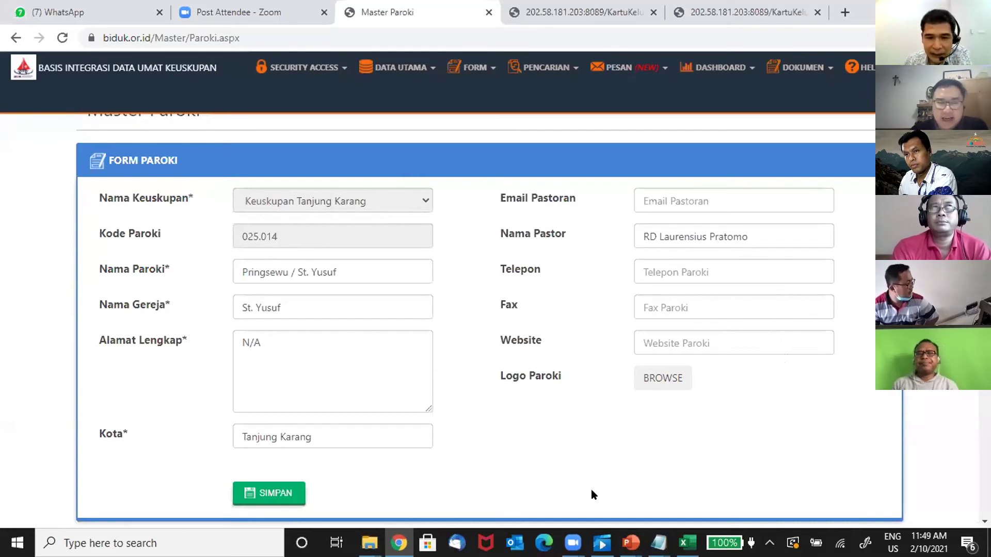
mouse_move(572, 542)
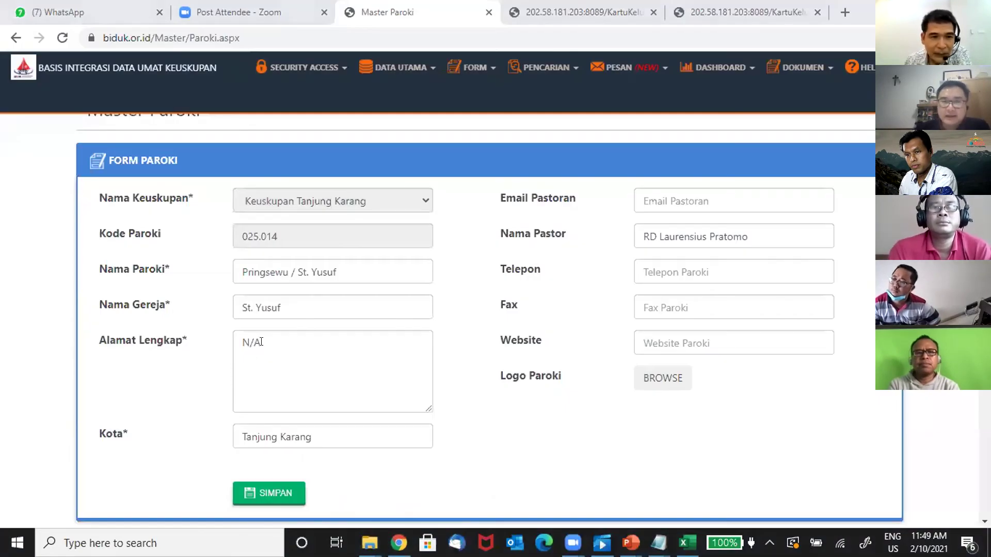
left_click(256, 342)
triple_click(256, 343)
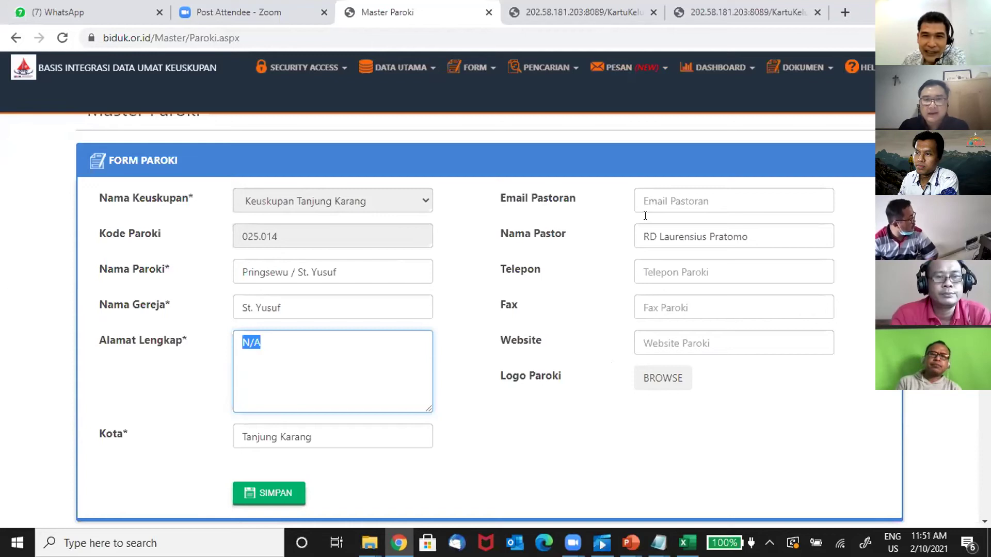
- Search the diocese list under DATA UTAMA > KEUSKUPAN for 'tanjung' and open the 025 Keuskupan Tanjung Karang record
left_click(392, 67)
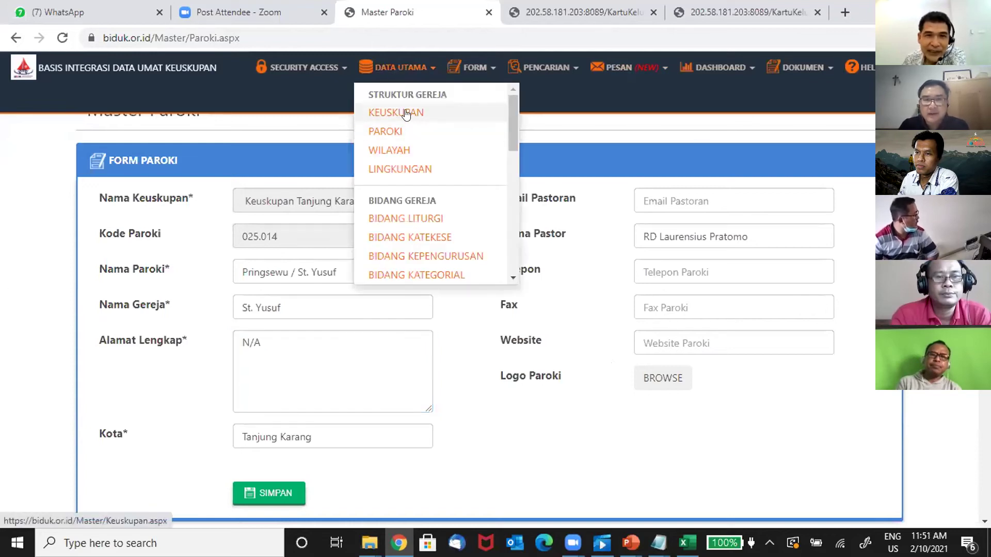
left_click(404, 111)
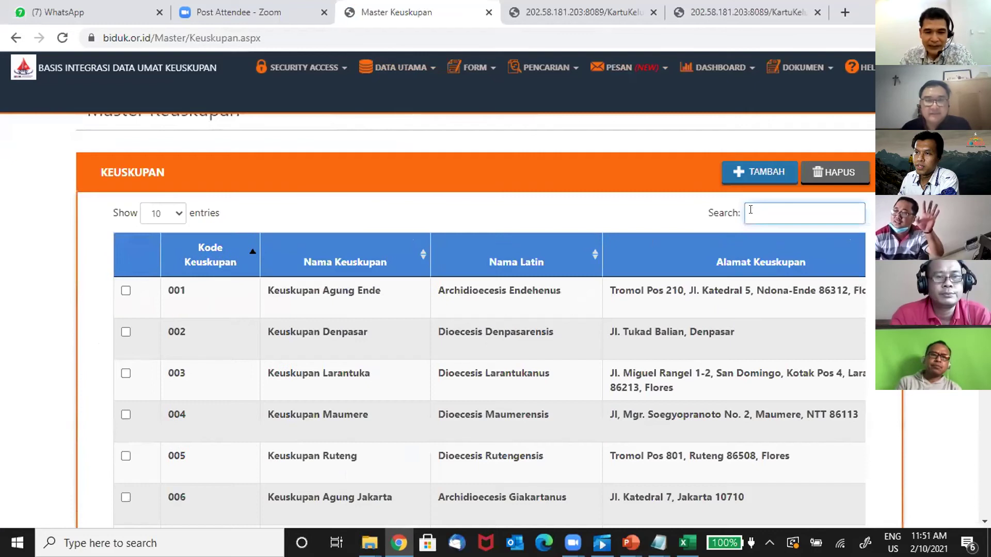
left_click(750, 212)
type("tanjung")
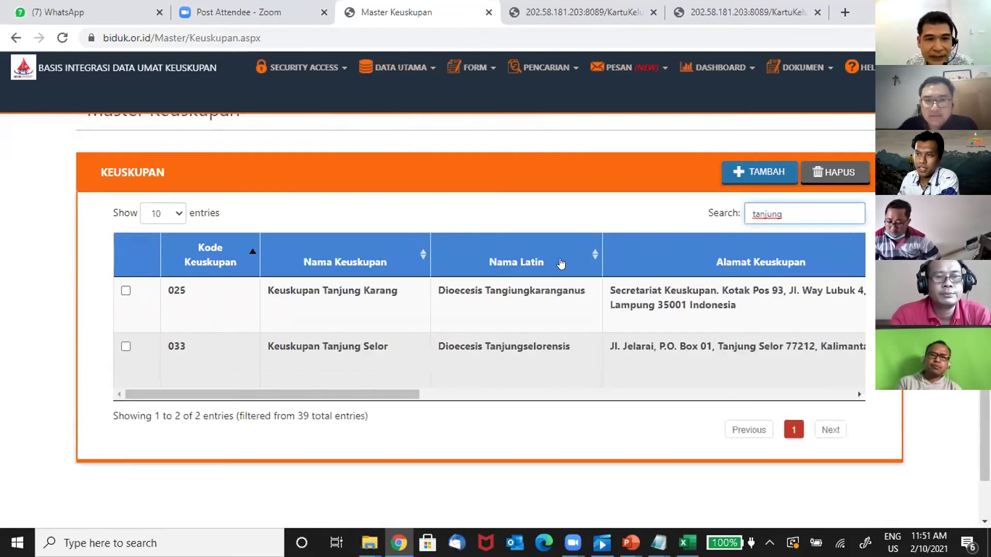
left_click(184, 295)
left_click(180, 291)
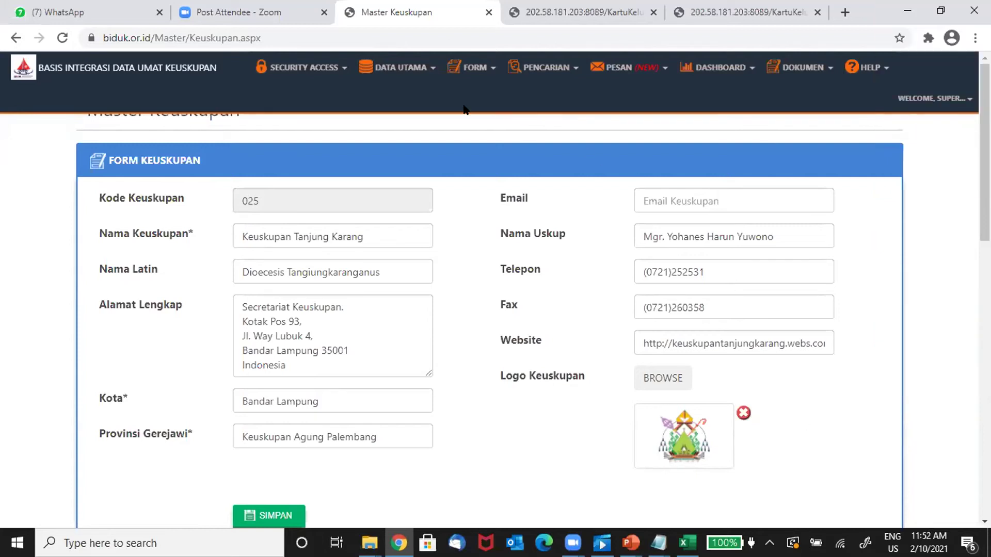
left_click(403, 76)
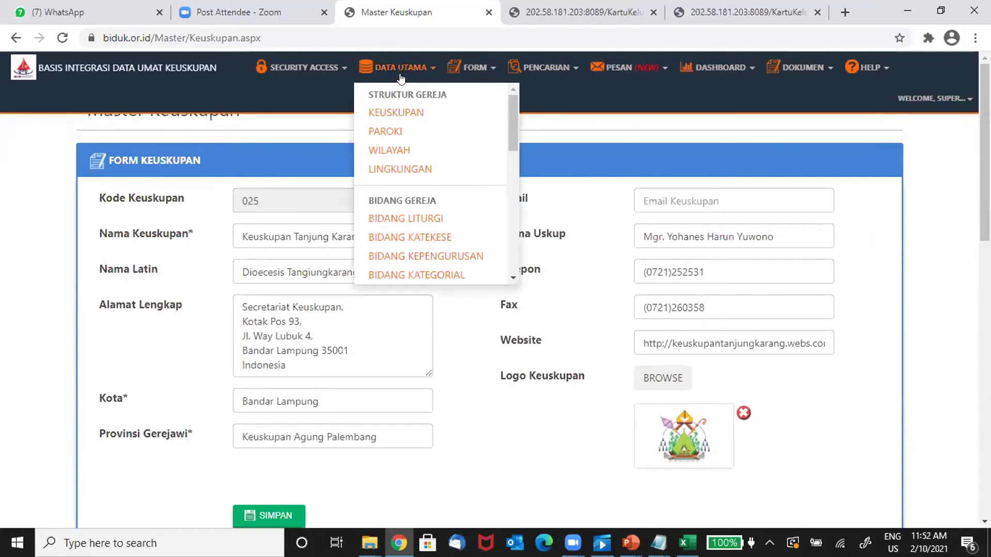
- Filter the Paroki list to 'pringsewu', then switch to the 202.58.181.203 Kartu Keluarga tab
left_click(402, 131)
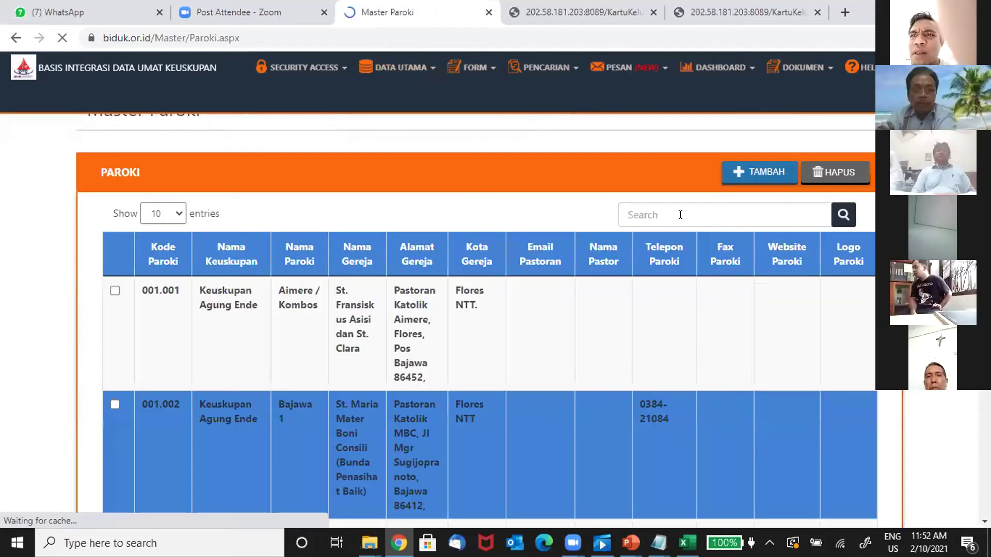
left_click(680, 215)
type("pringsewu")
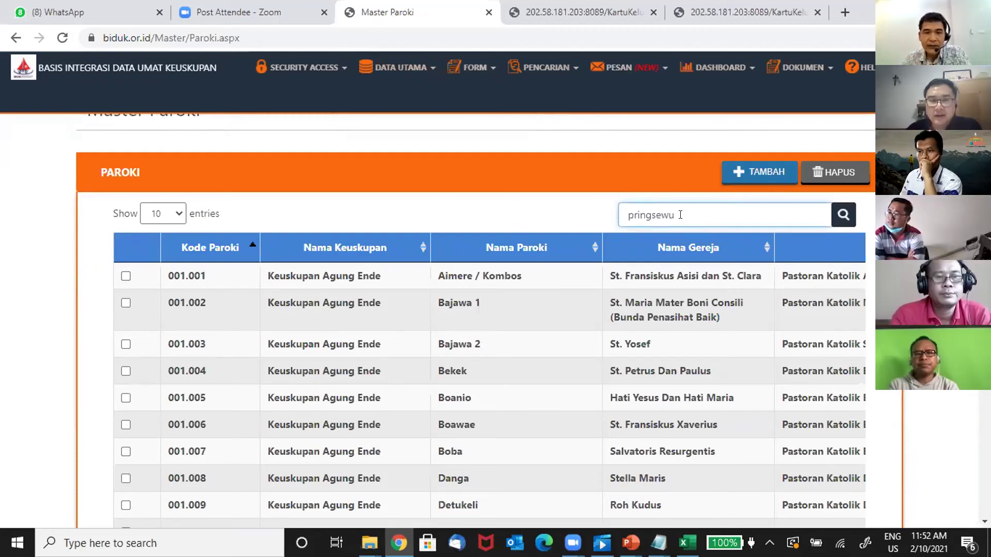
key("Return")
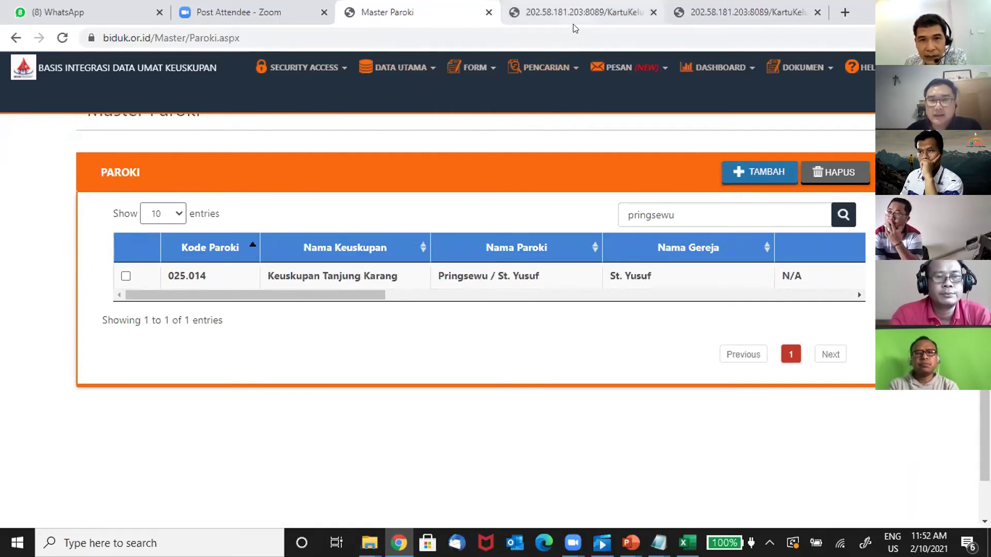
key("ctrl+Tab")
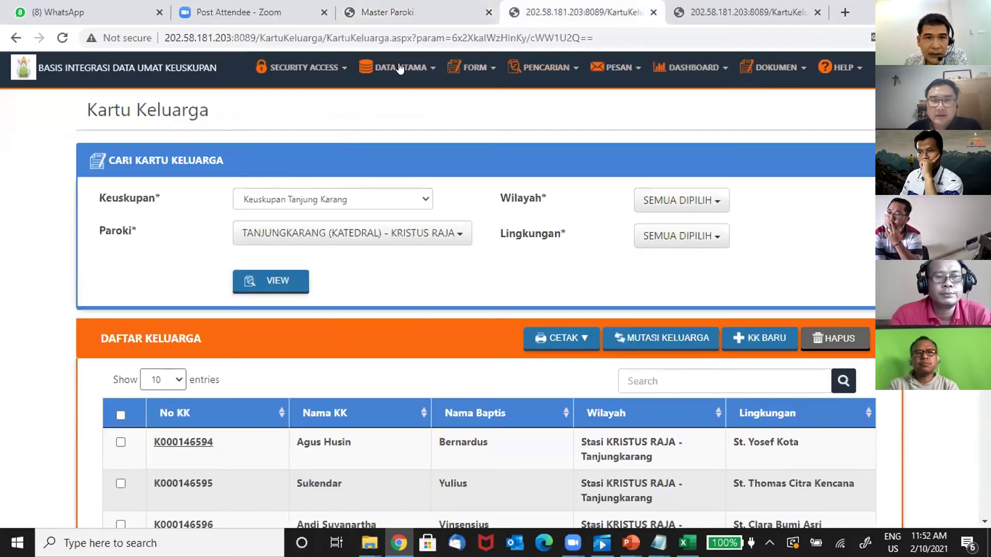
- Go to DATA UTAMA > PAROKI and log in with the account password and the captcha code
left_click(400, 68)
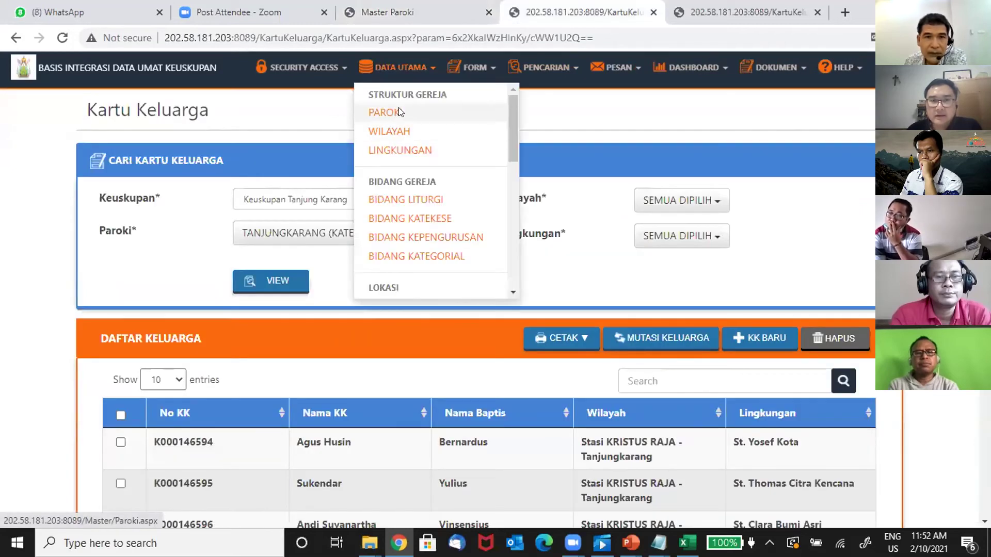
left_click(400, 111)
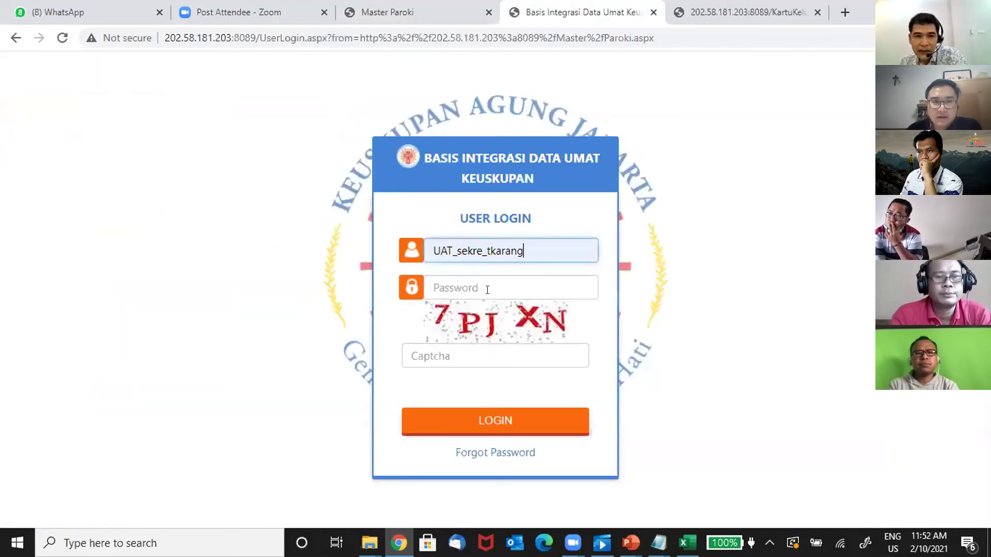
left_click(487, 289)
type("•••••••••")
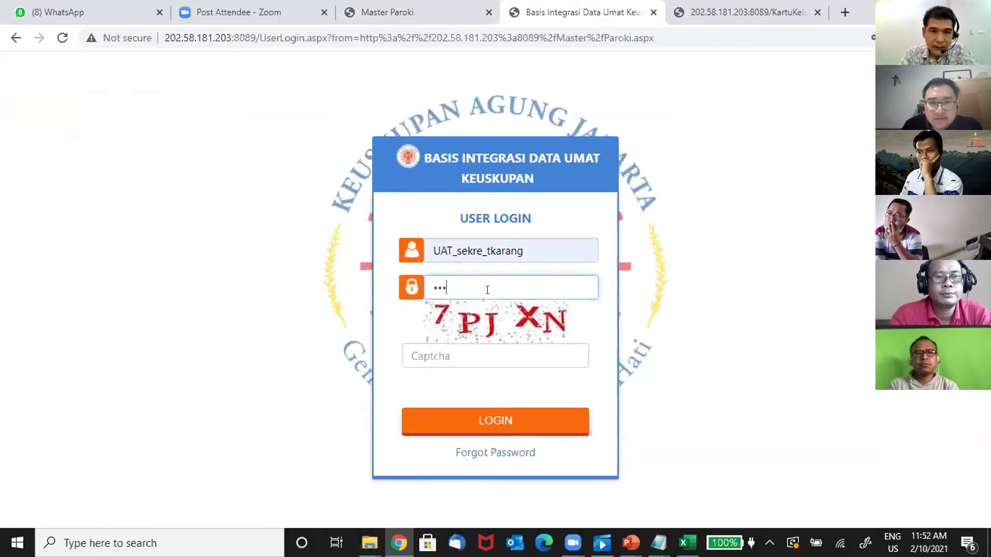
key("Tab")
type("7pj")
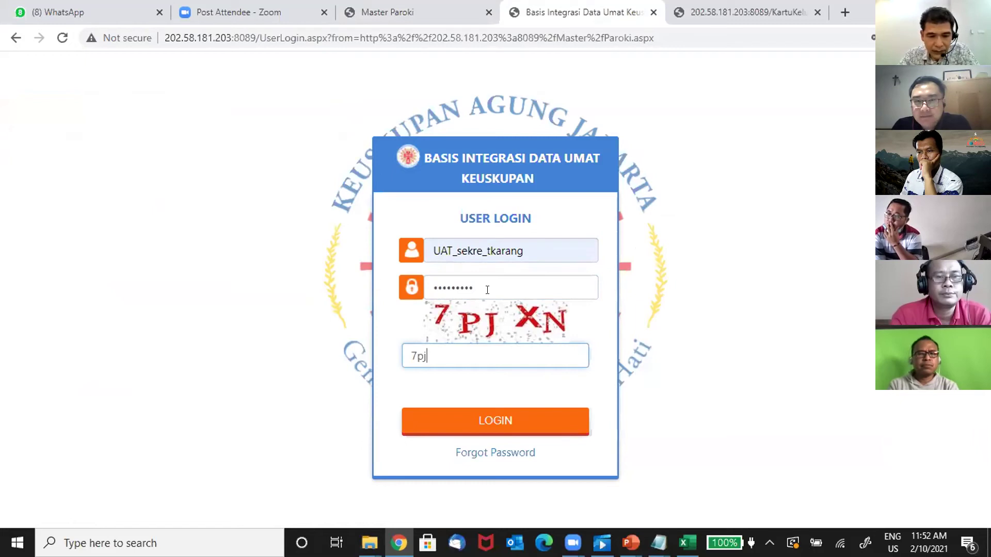
type("xn")
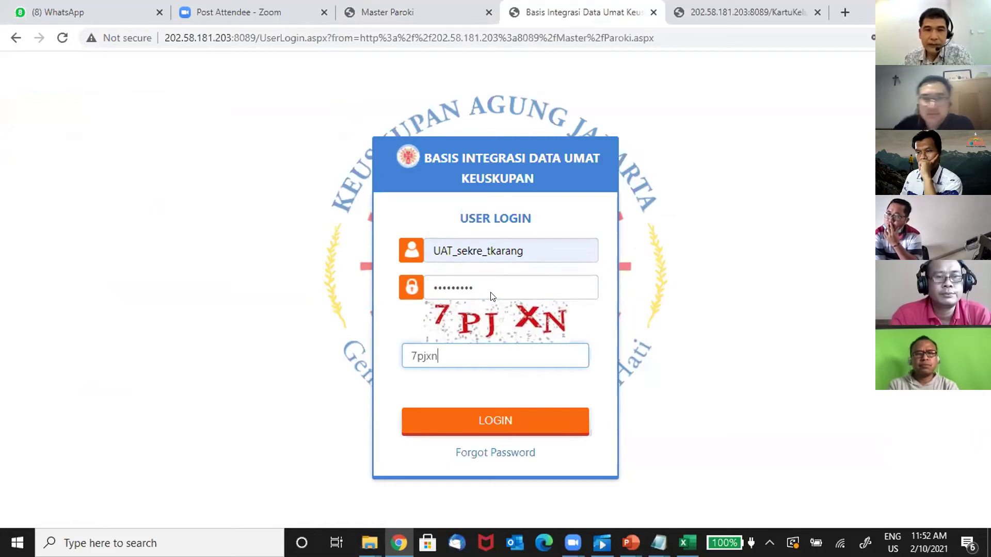
key("Return")
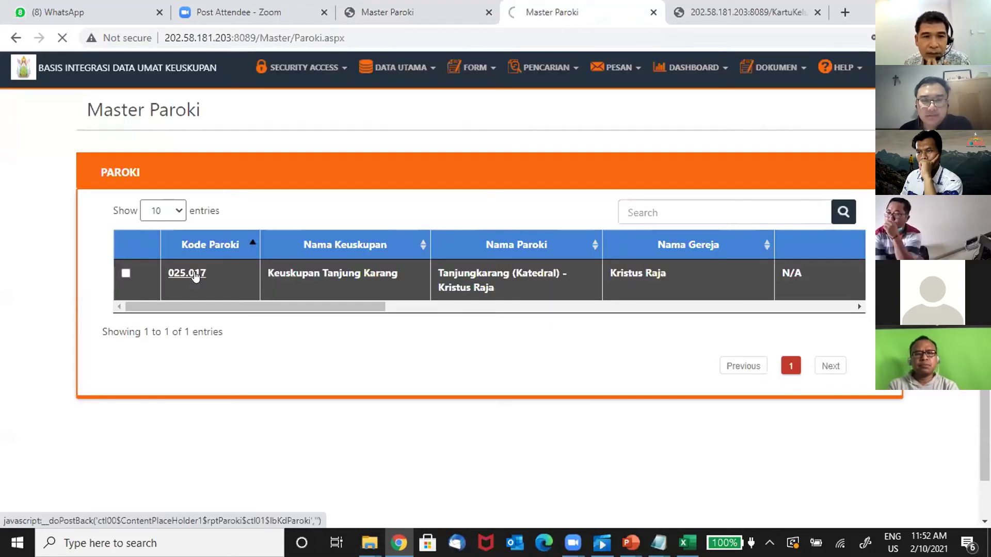
- Scroll through the Tanjungkarang (Katedral) – Kristus Raja parish form (code 025.017)
scroll(691, 392, "down", 1)
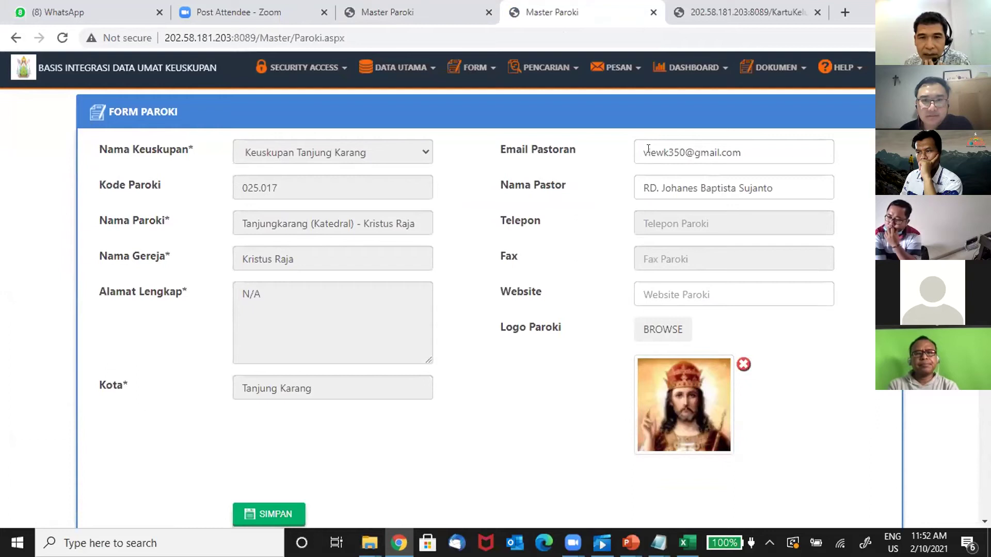
left_click(671, 408)
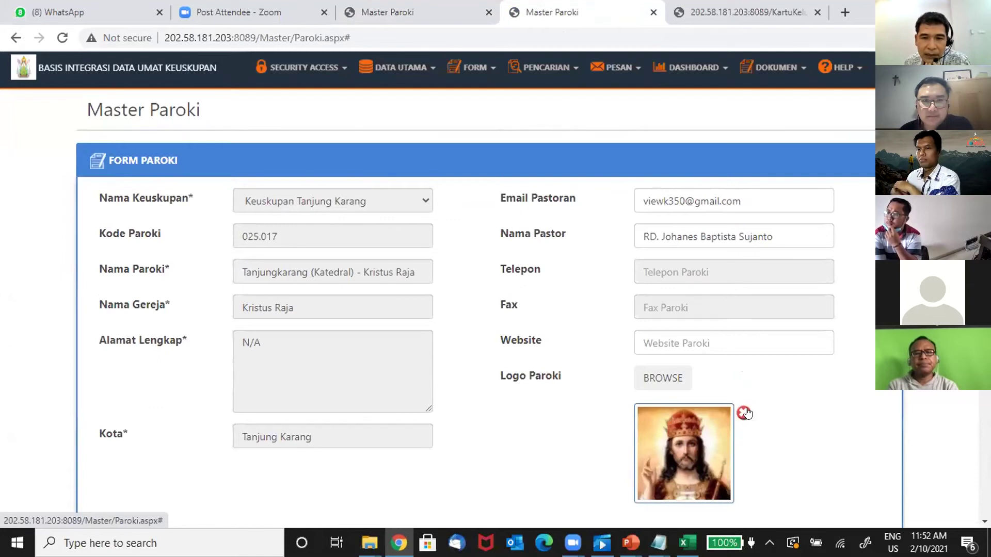
scroll(797, 394, "down", 2)
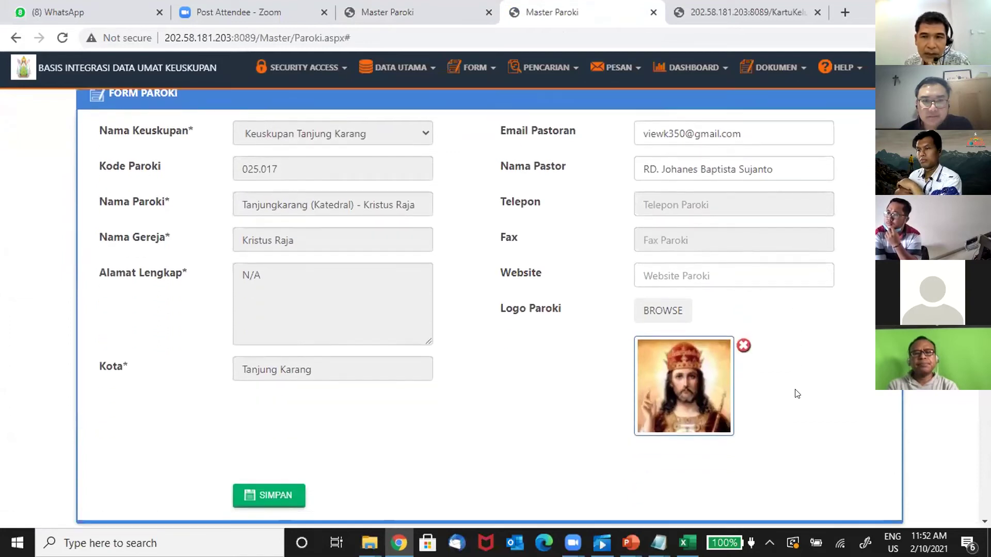
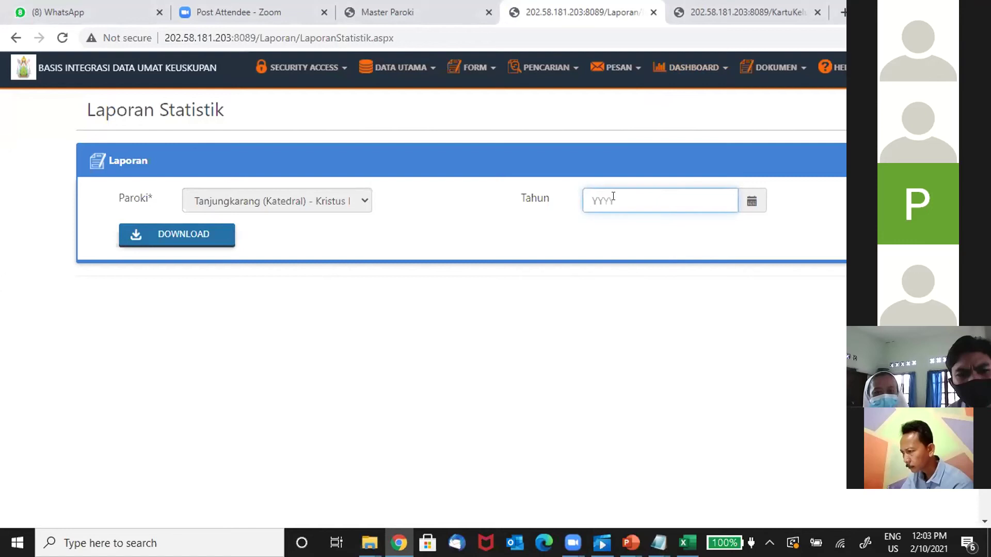
- Set the year to 2021, download the Tanjungkarang (Katedral) statistics report as .docx, and open it
type("2020")
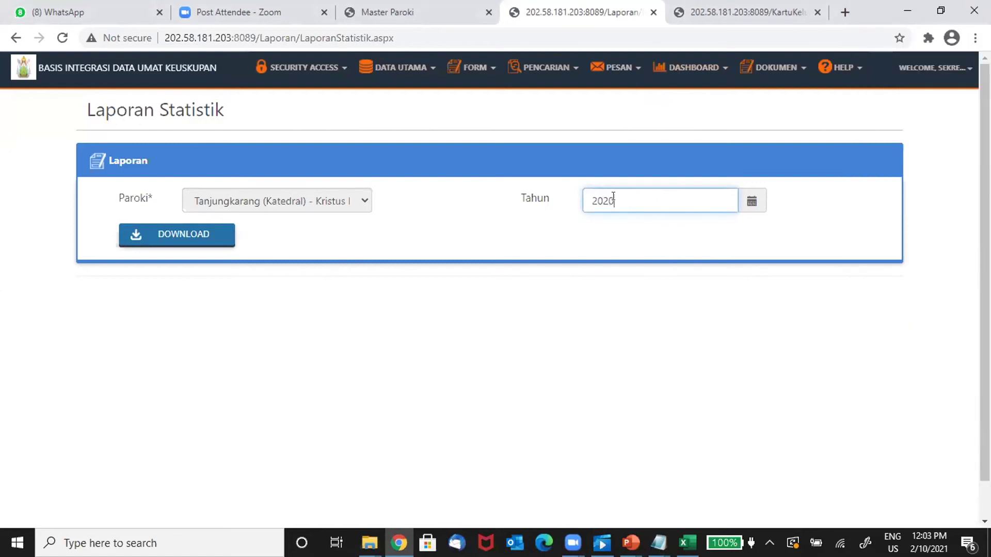
key("BackSpace")
type("1")
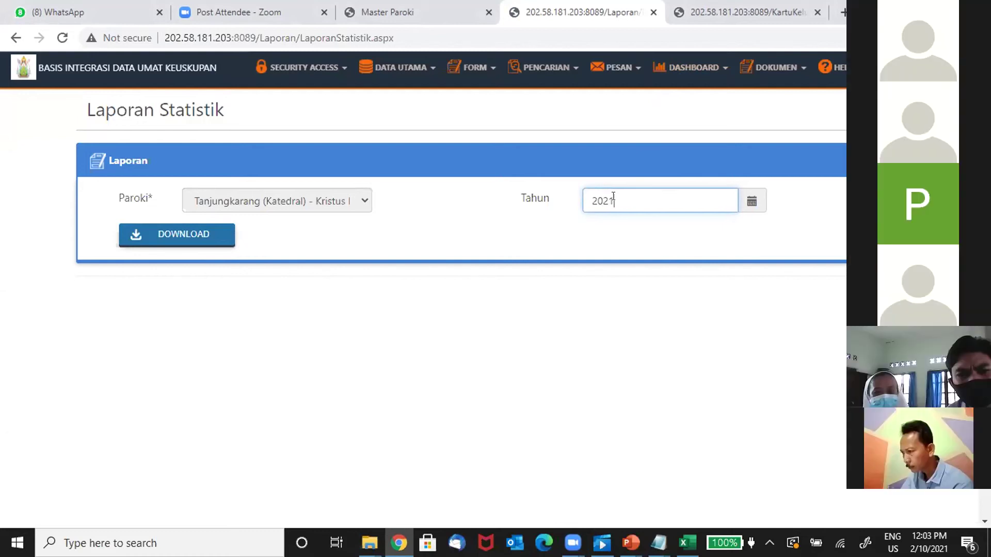
left_click(191, 236)
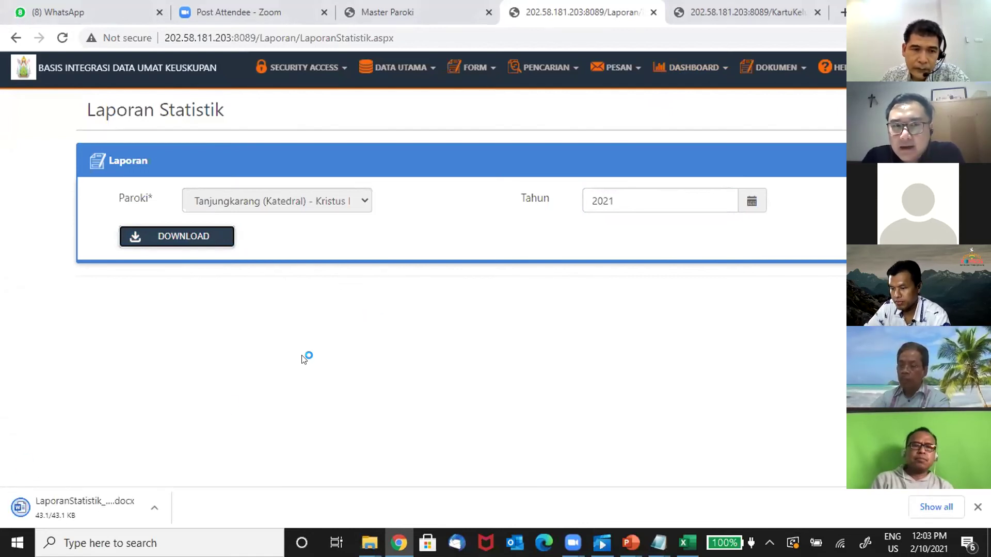
left_click(156, 504)
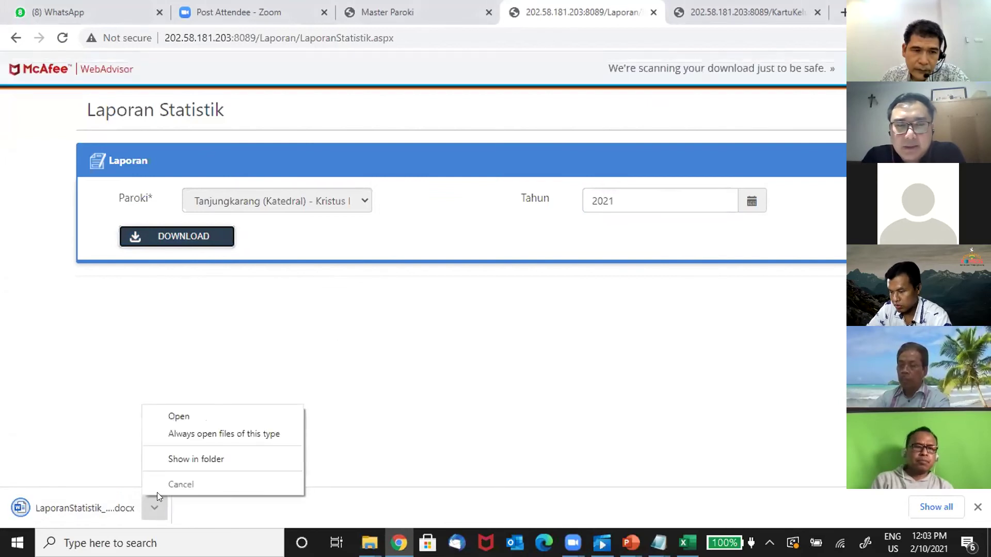
left_click(177, 415)
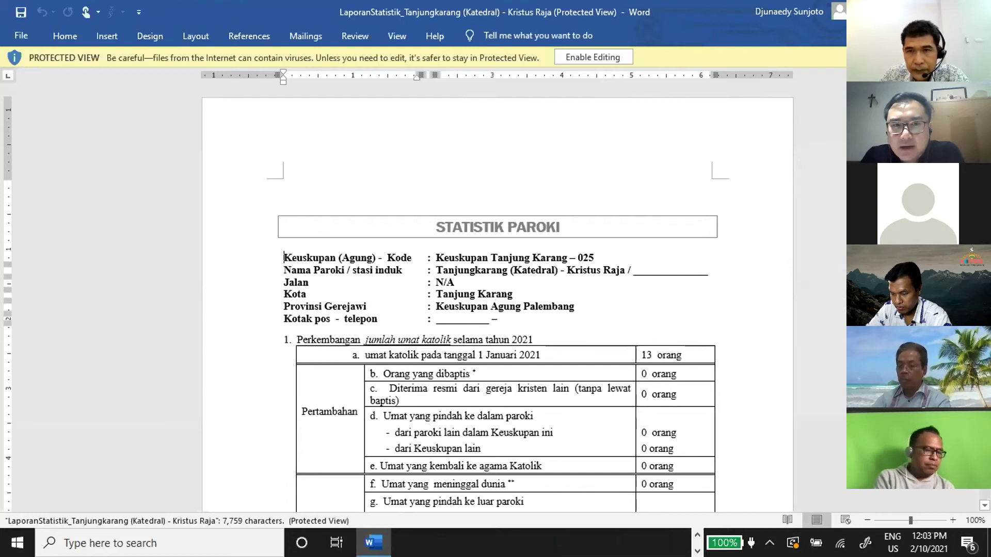
- Scroll through the first pages of the 2021 Statistik Paroki report in Word
scroll(497, 297, "down", 2)
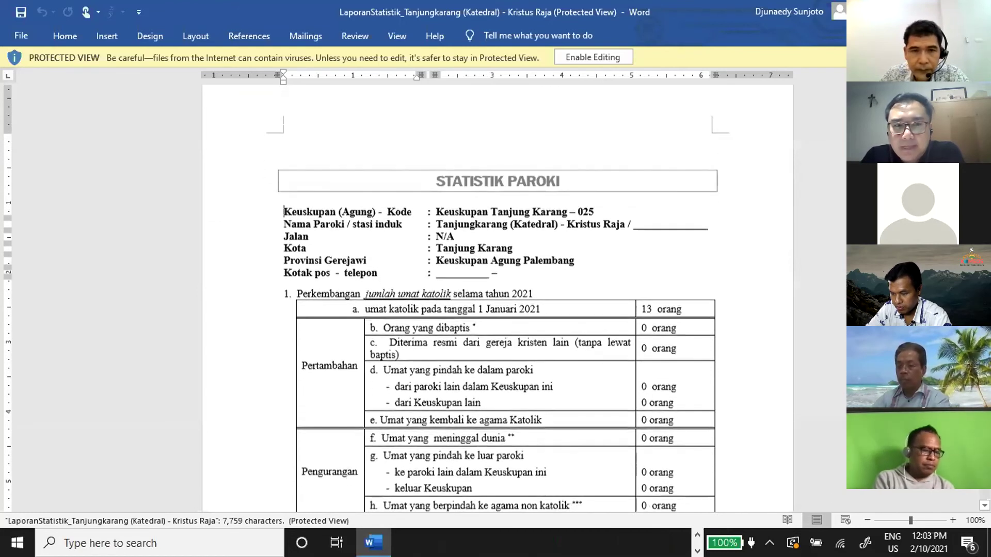
scroll(497, 298, "down", 4)
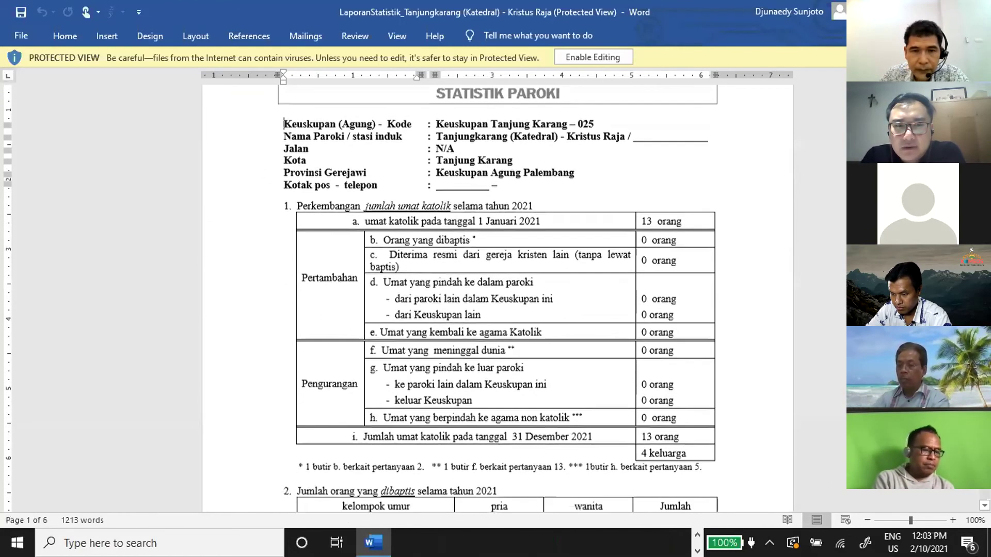
scroll(497, 298, "down", 1)
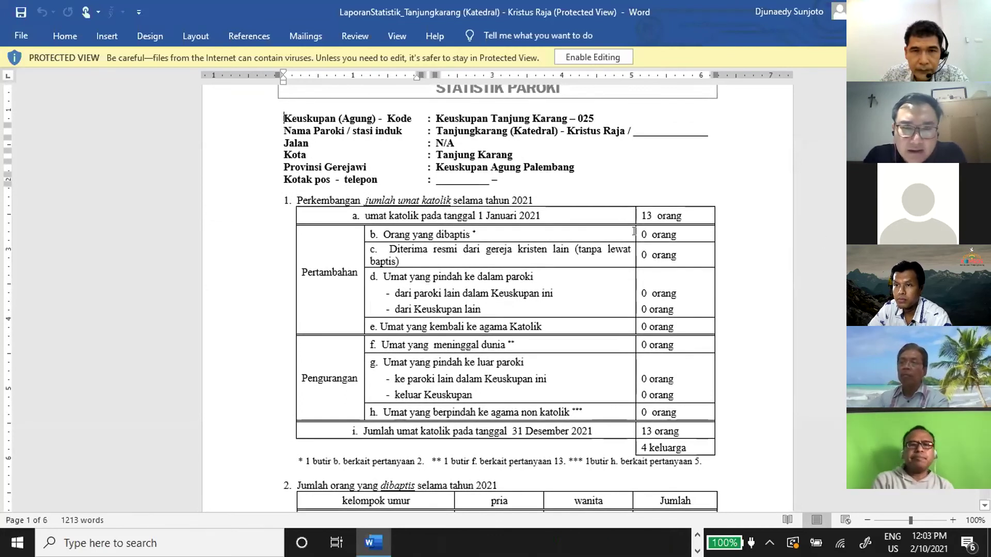
scroll(704, 276, "down", 5)
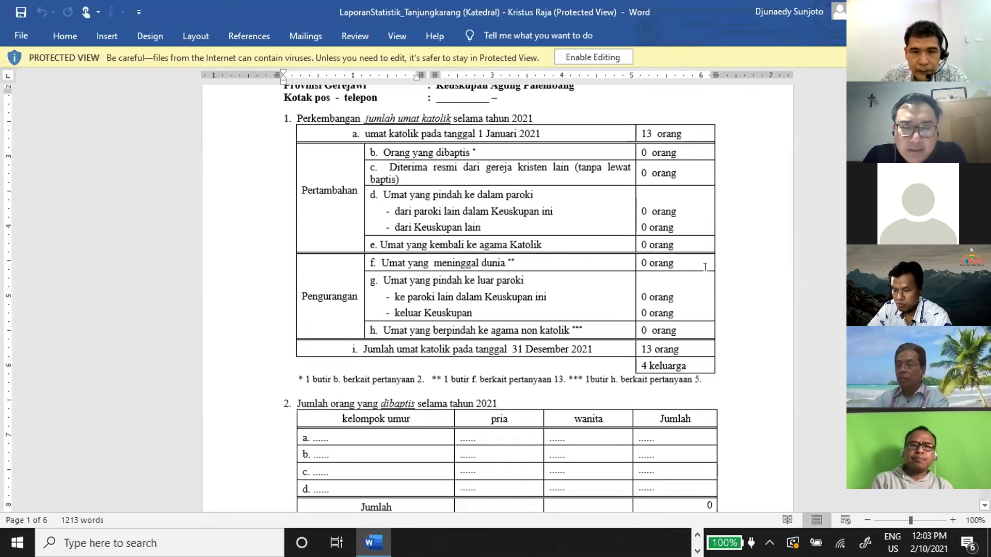
scroll(706, 266, "down", 5)
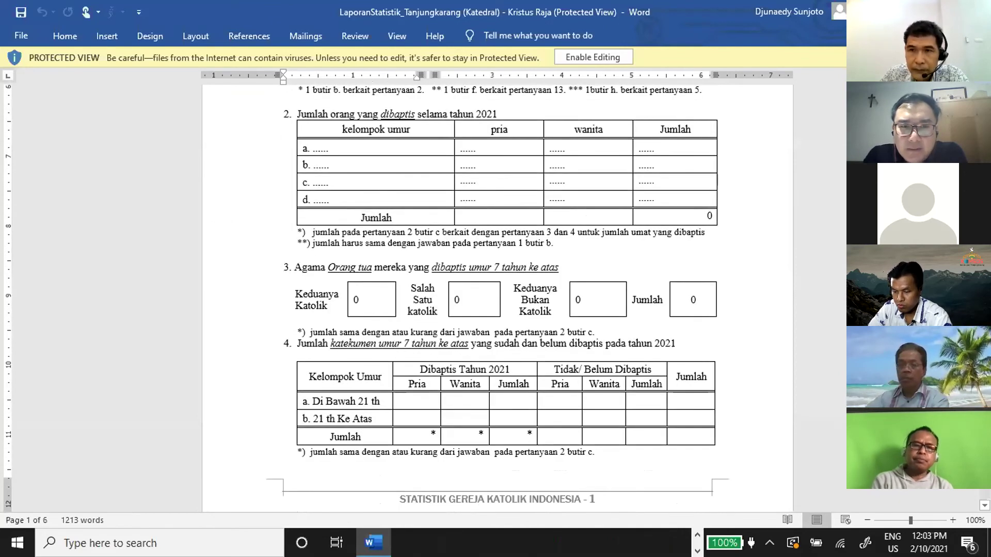
scroll(498, 294, "down", 15)
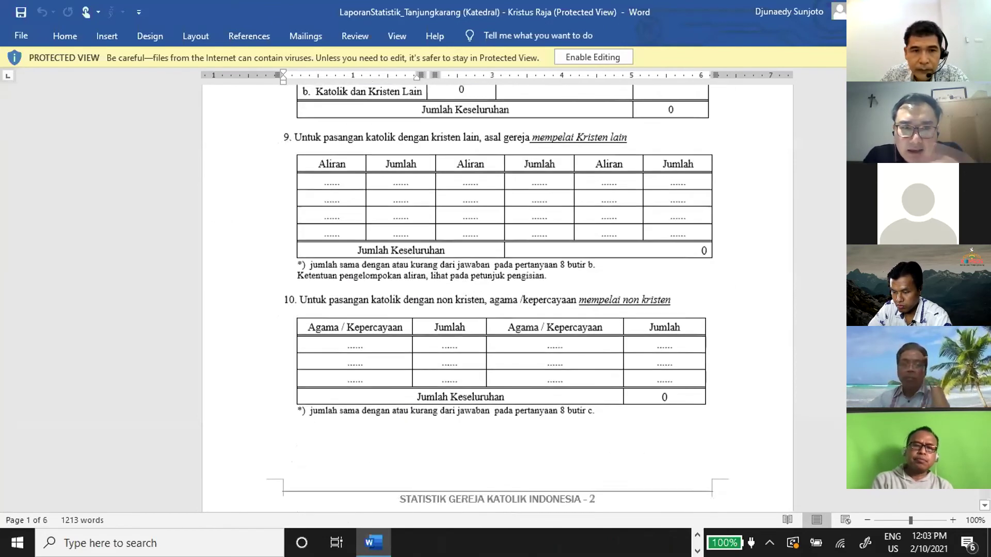
scroll(498, 294, "down", 13)
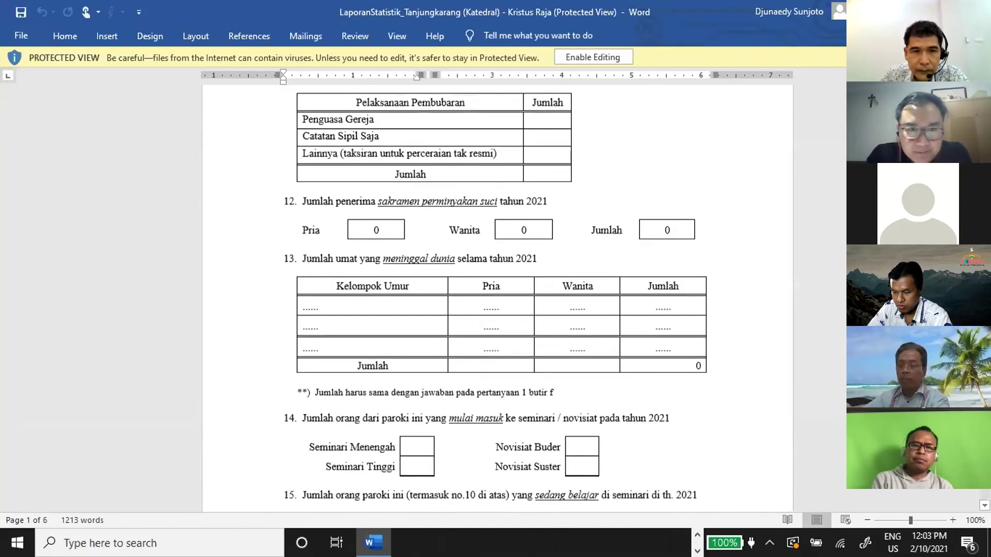
scroll(498, 295, "down", 5)
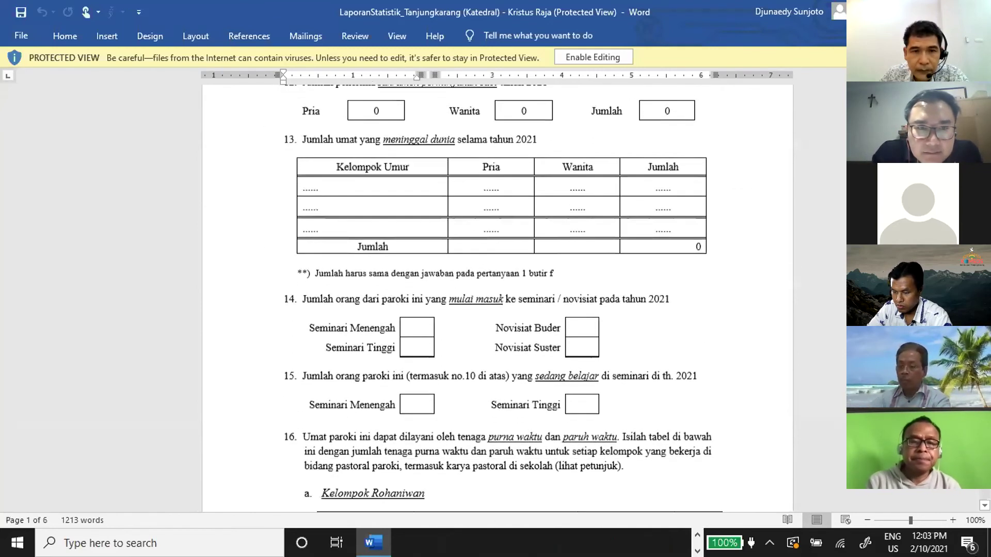
scroll(440, 184, "down", 2)
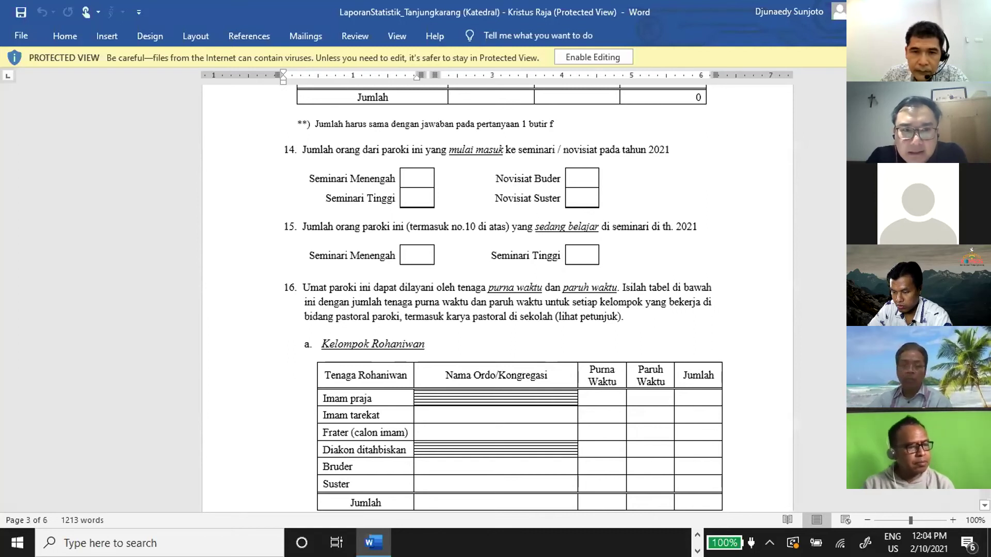
- Read the remaining report pages, then return to the BIDUK Master Paroki page in Chrome
scroll(495, 295, "down", 3)
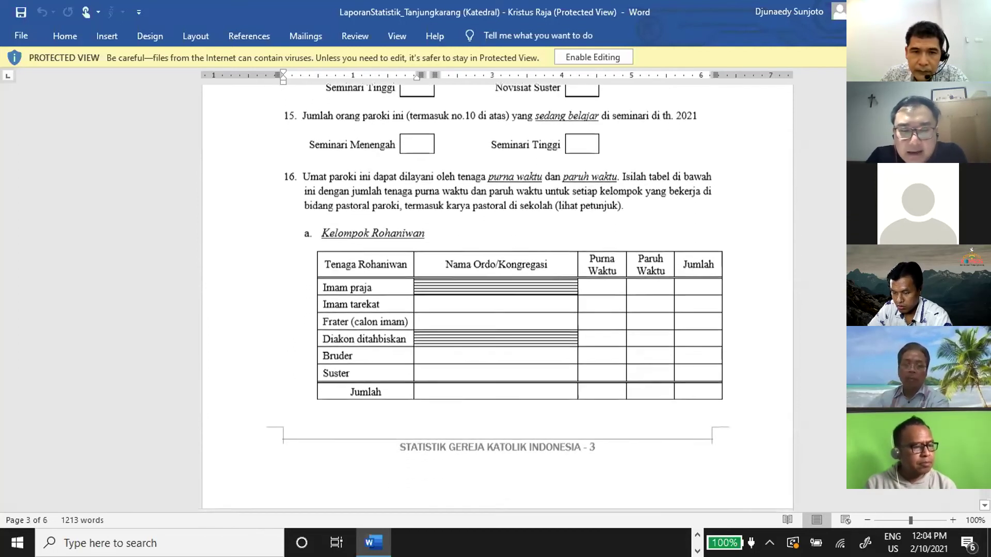
scroll(496, 295, "down", 5)
scroll(497, 299, "down", 7)
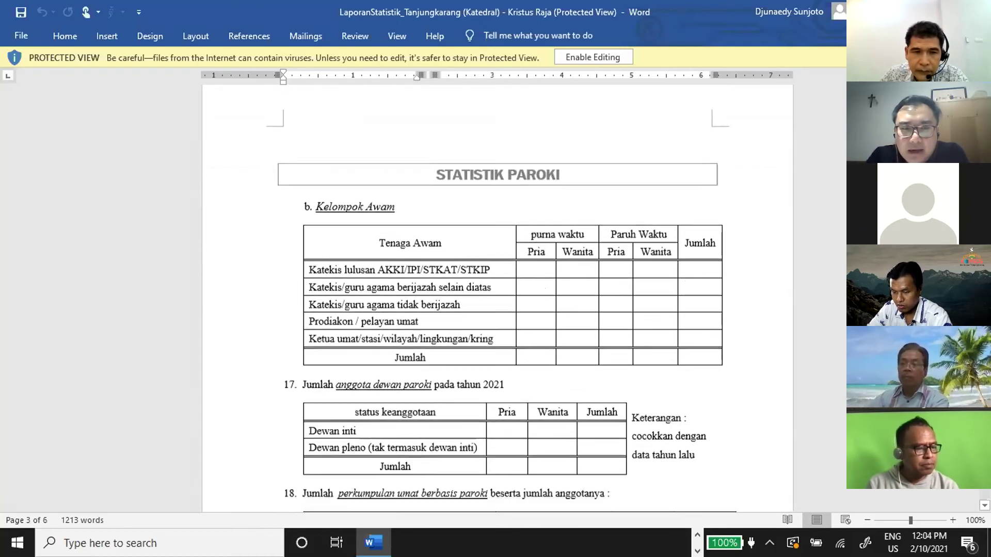
scroll(497, 299, "down", 1)
scroll(497, 298, "down", 2)
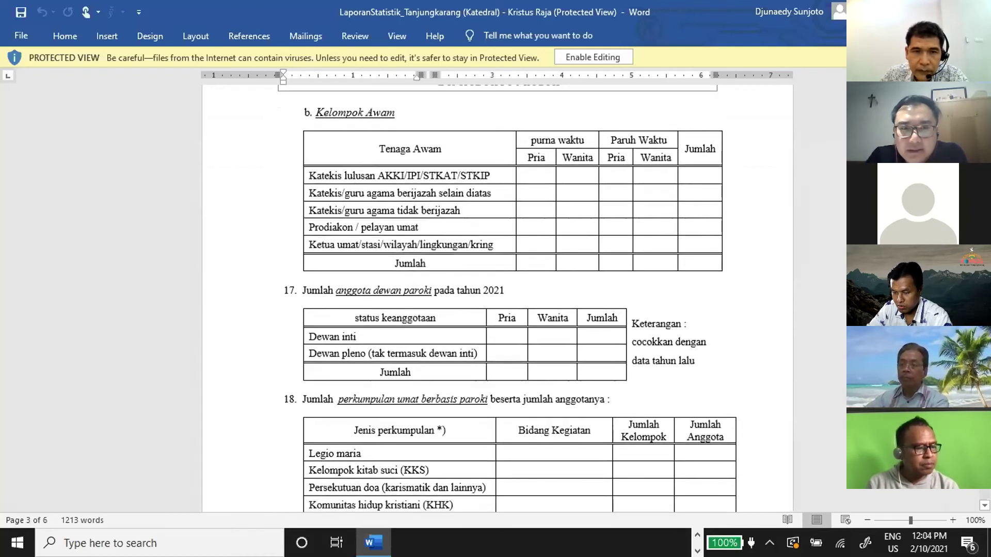
scroll(497, 299, "down", 5)
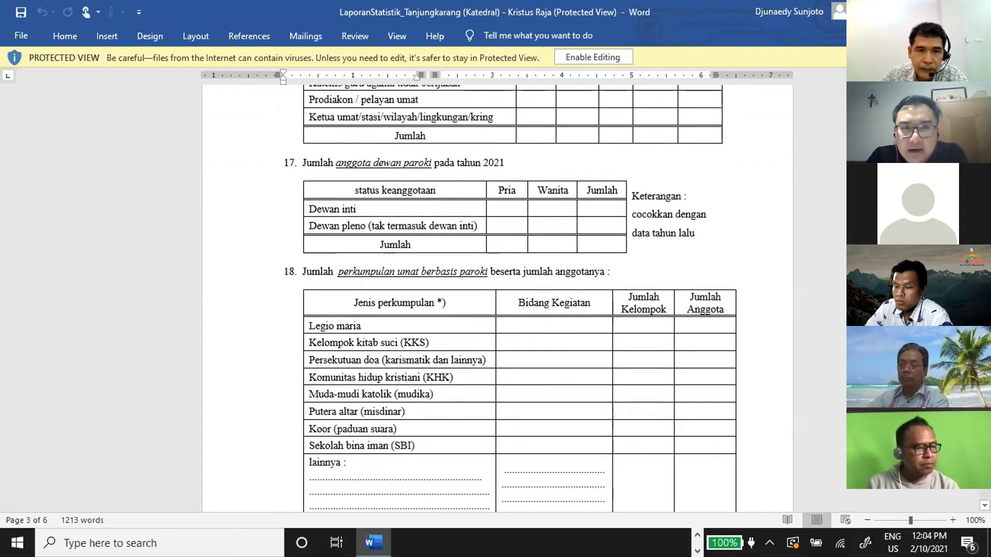
scroll(497, 299, "down", 1)
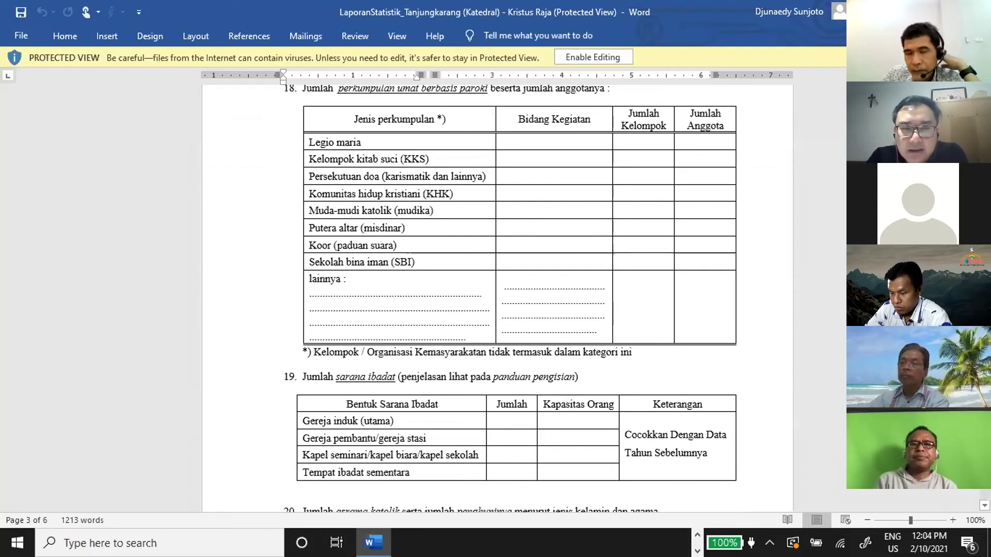
scroll(510, 298, "down", 5)
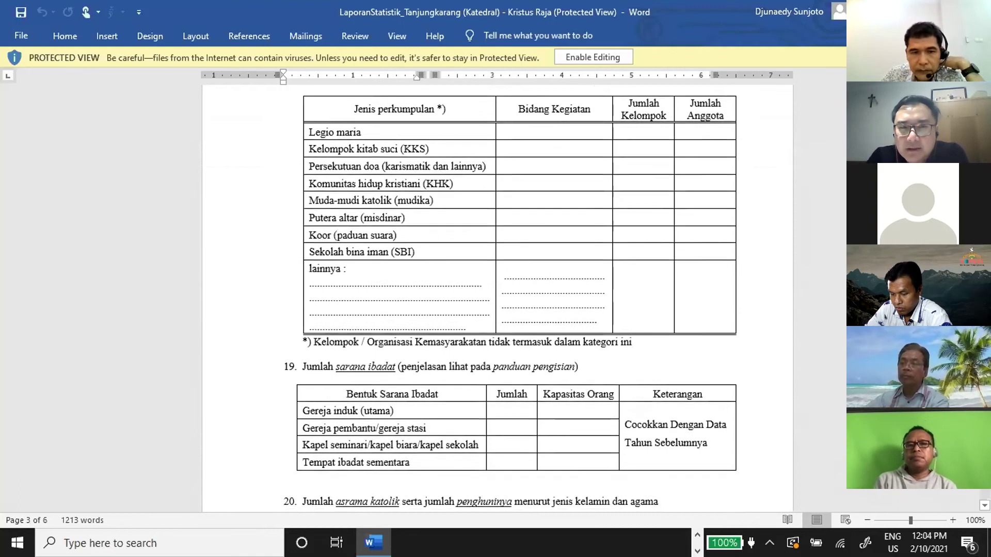
scroll(497, 298, "down", 18)
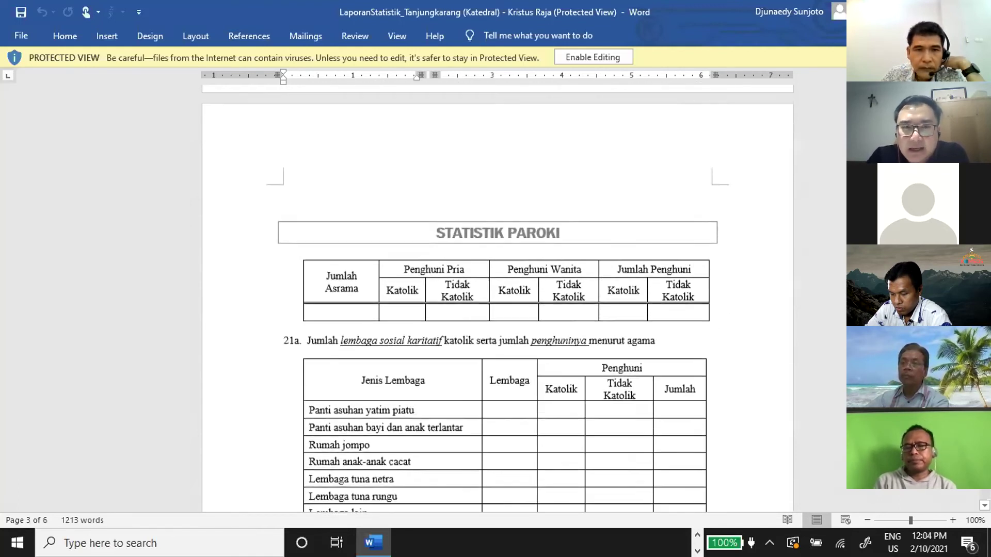
scroll(497, 297, "down", 6)
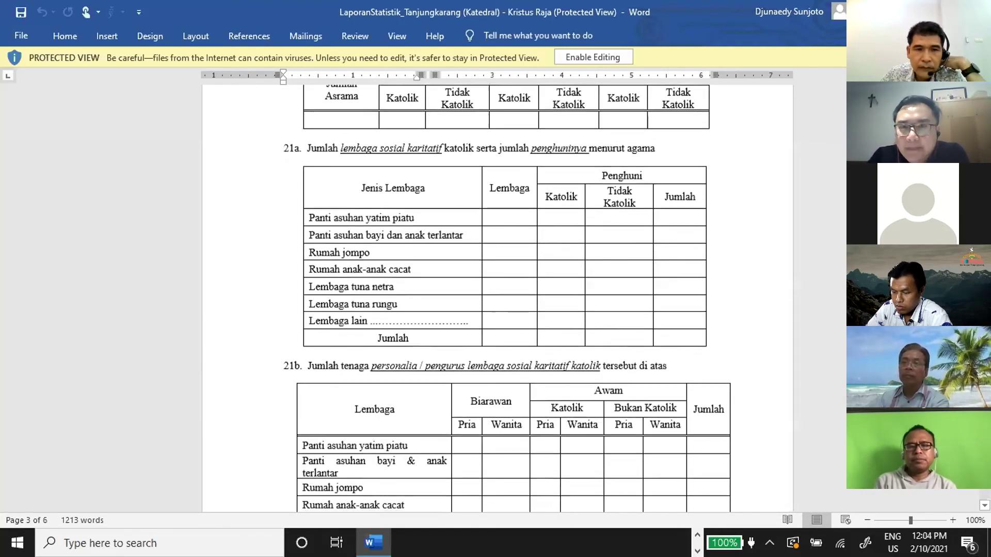
scroll(497, 298, "down", 8)
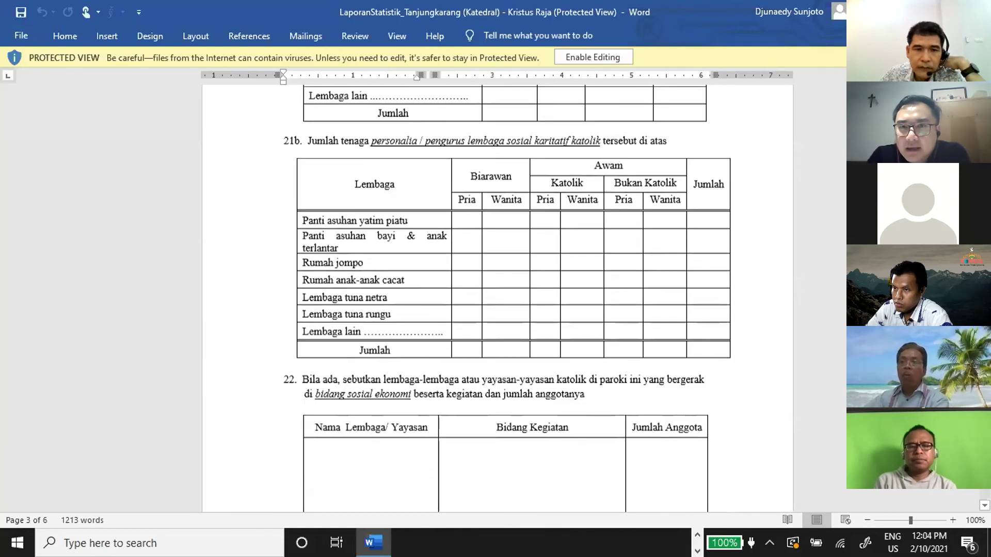
scroll(497, 298, "up", 20)
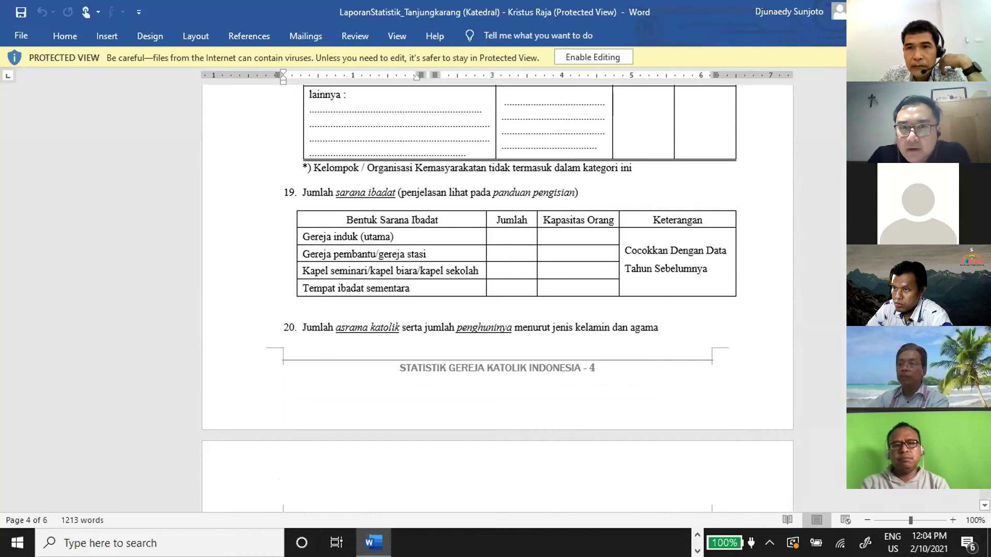
key("alt+Tab")
left_click(377, 12)
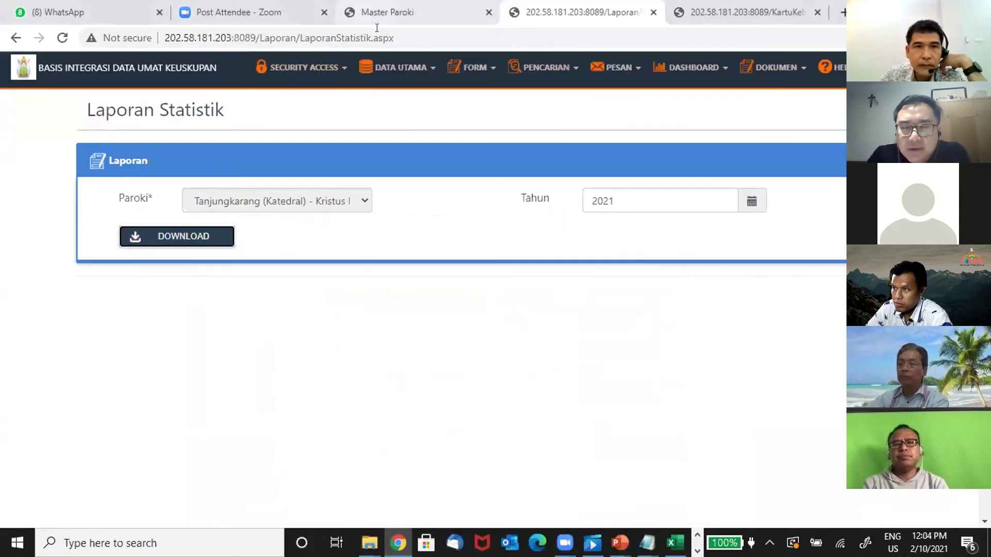
- Go to the supporting documents page and open dokumen002.pdf, the family data form
left_click(789, 74)
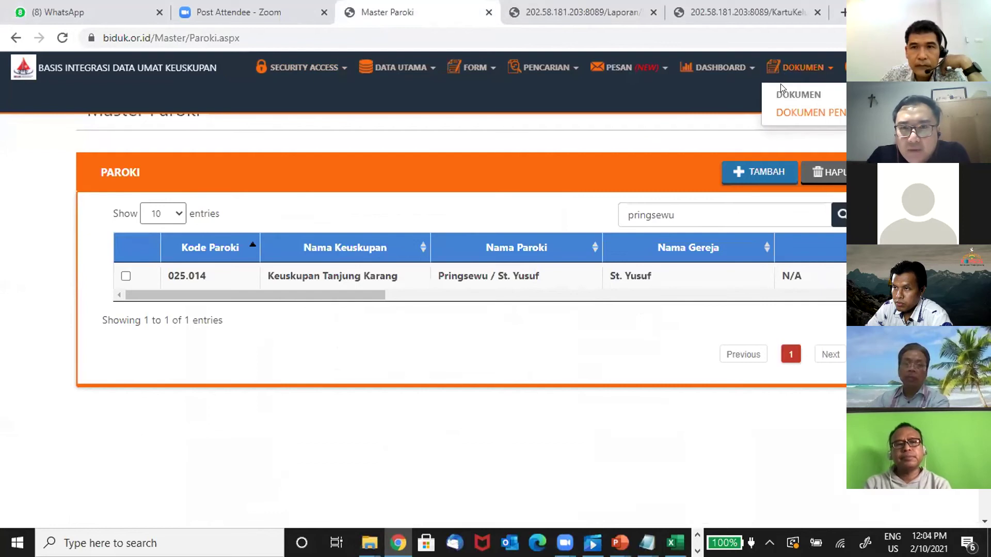
left_click(794, 111)
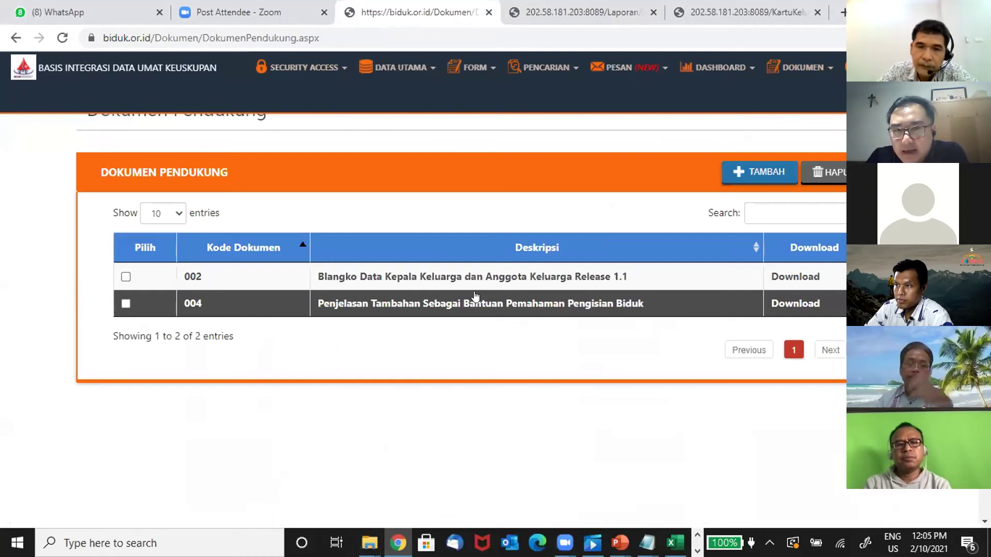
left_click(801, 283)
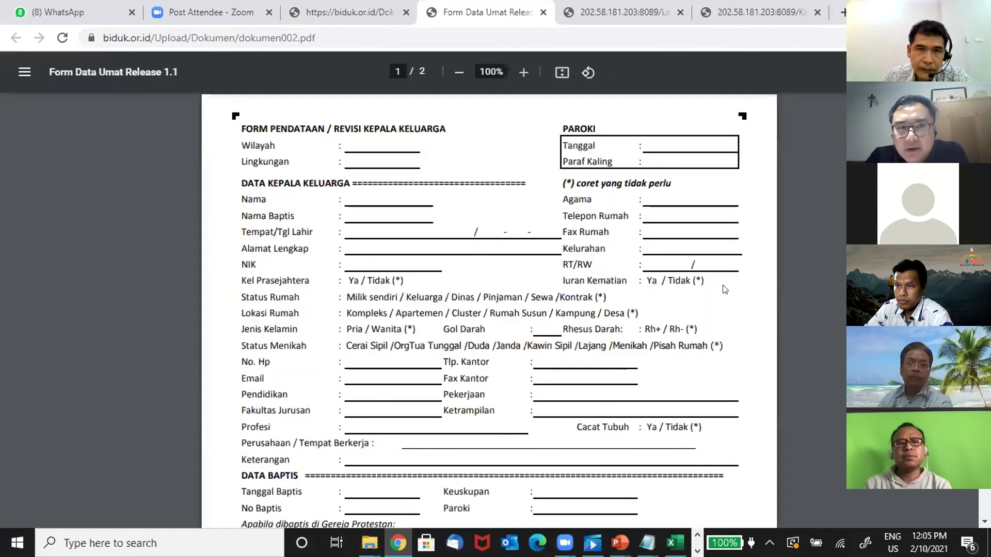
- Scroll from the Data Kepala Keluarga section to the page 2 family-member form and back
scroll(725, 287, "down", 1)
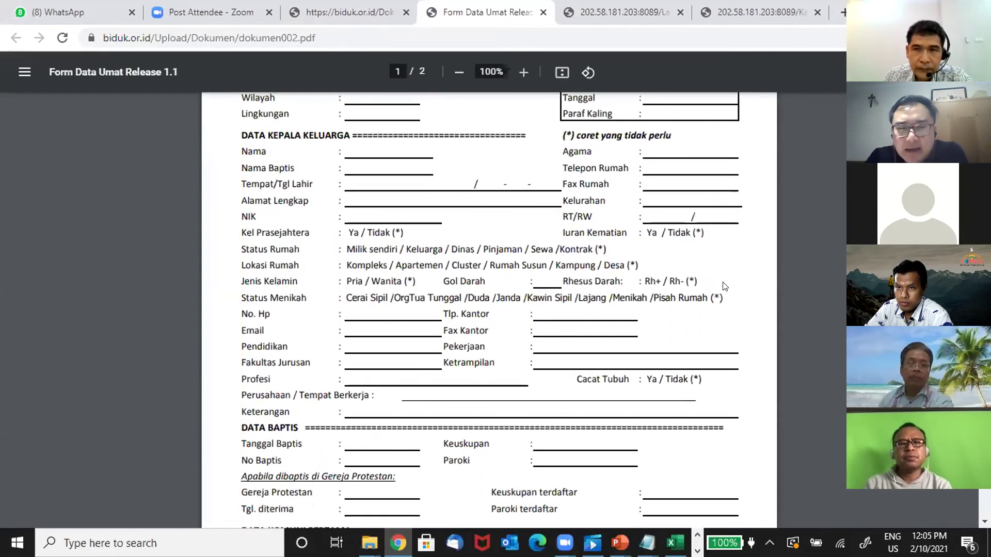
scroll(725, 286, "up", 1)
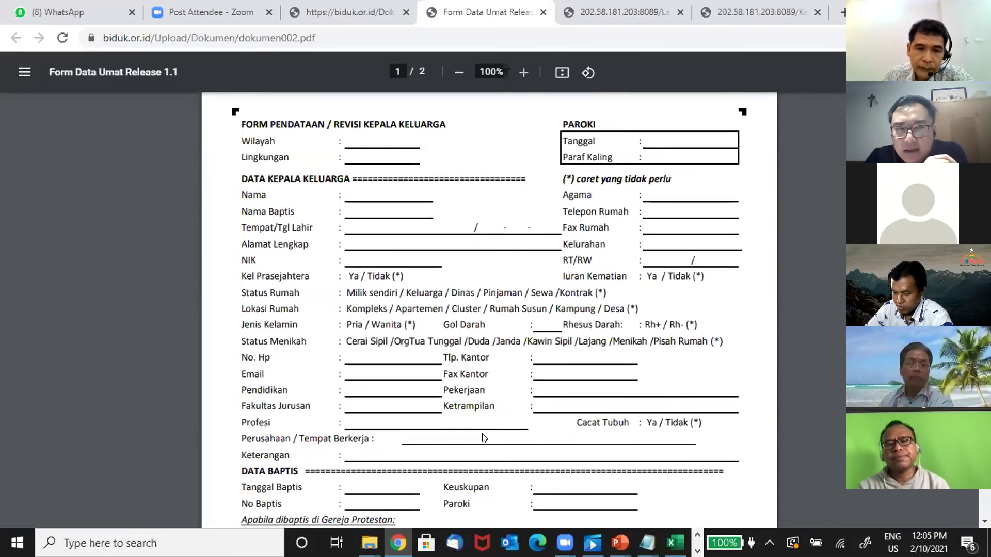
scroll(484, 438, "down", 1)
scroll(483, 435, "down", 2)
scroll(483, 435, "down", 7)
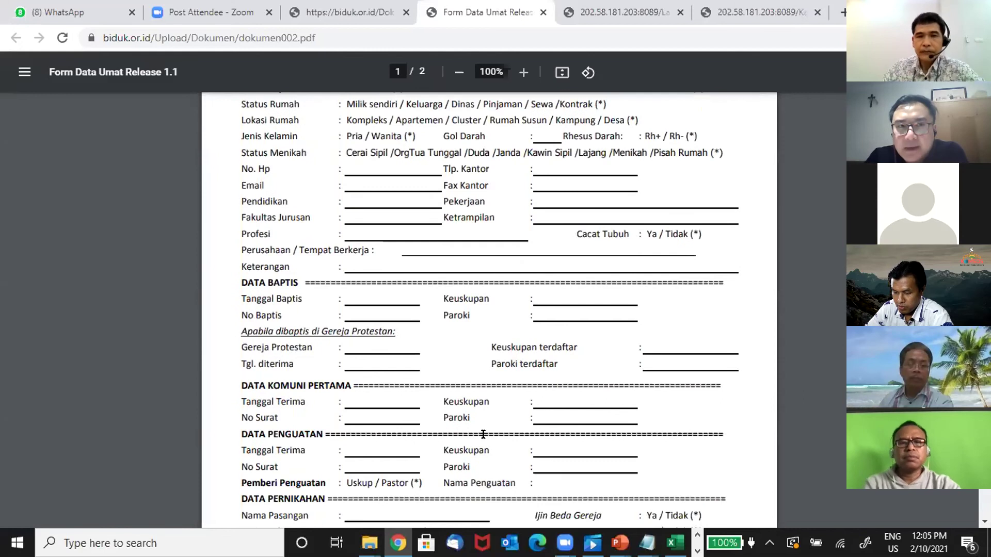
scroll(478, 438, "down", 4)
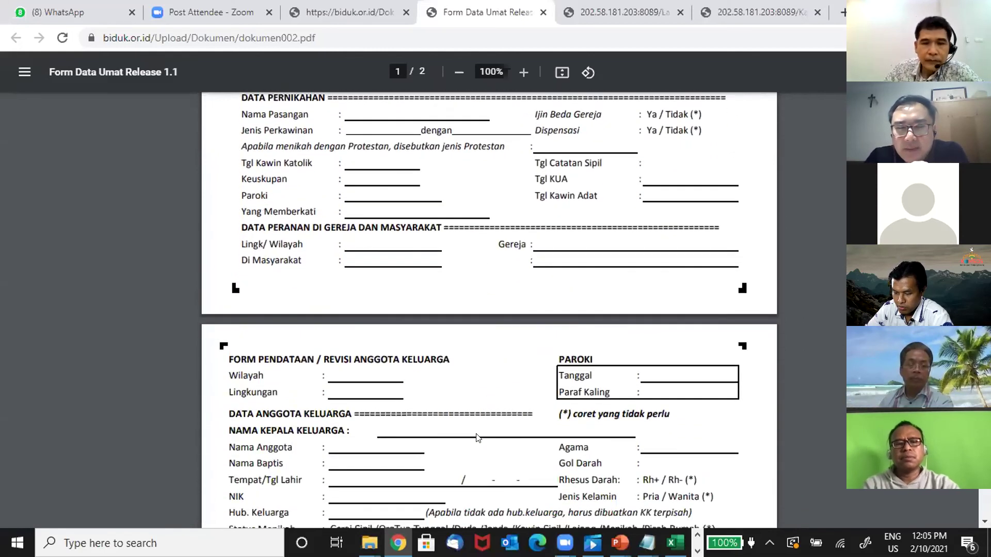
scroll(473, 427, "up", 7)
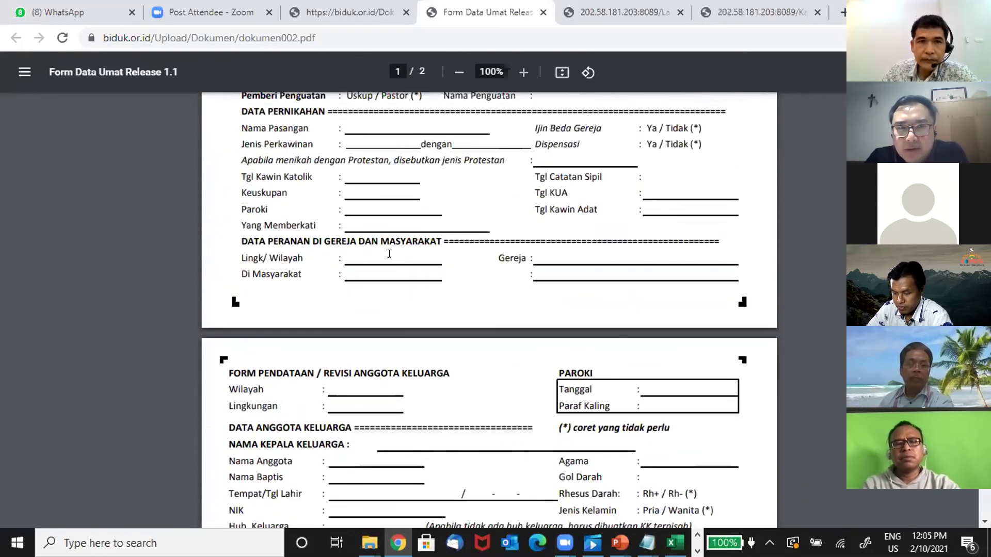
- Return to the biduk.or.id Dokumen Pendukung tab listing documents 002 and 004
left_click(343, 14)
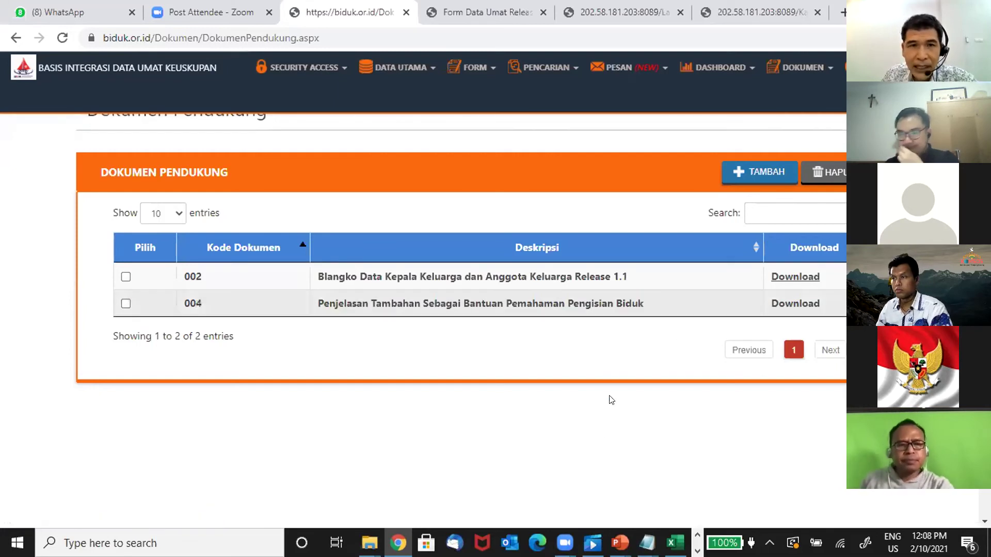
mouse_move(592, 543)
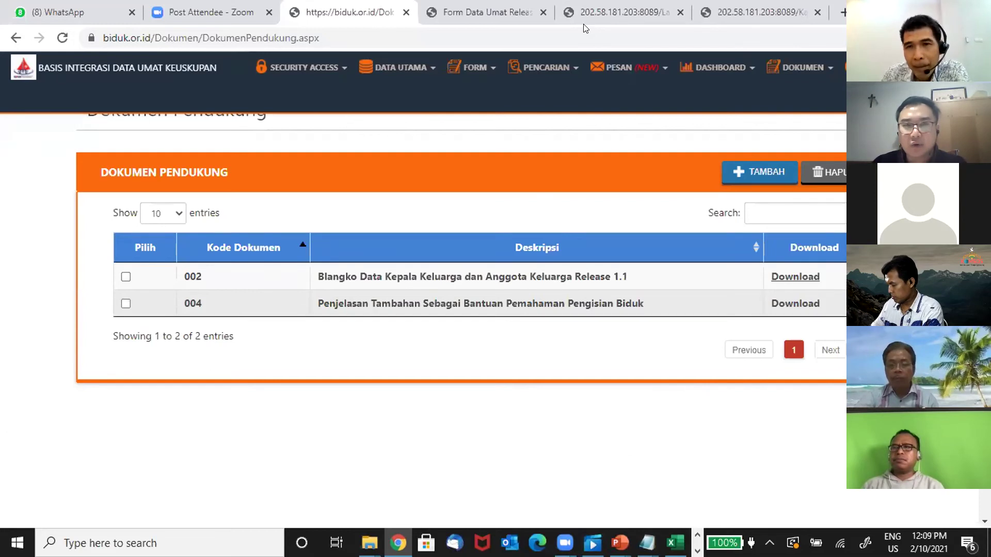
- Check the FORM menu, then open dokumen004.pdf from row 004 of the Dokumen Pendukung table
left_click(475, 67)
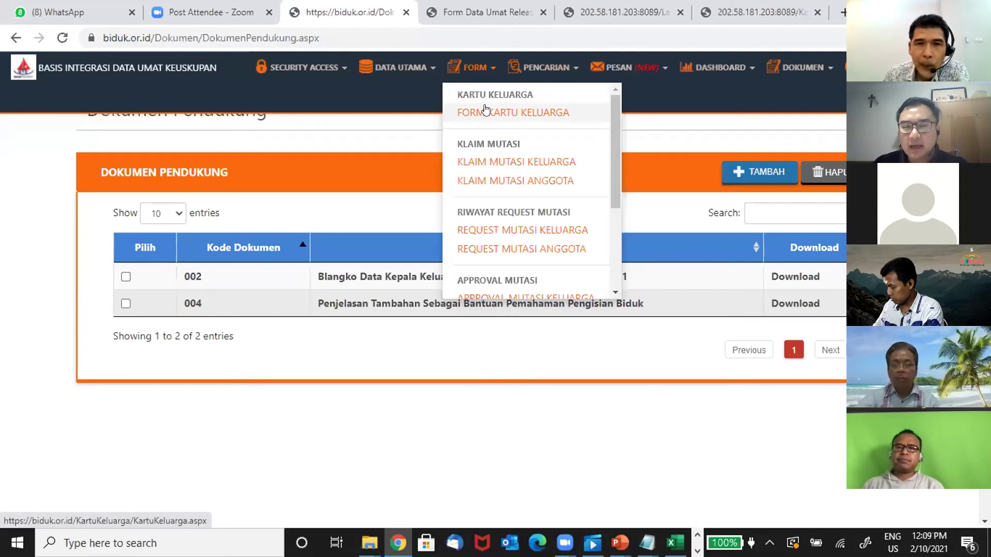
left_click(702, 130)
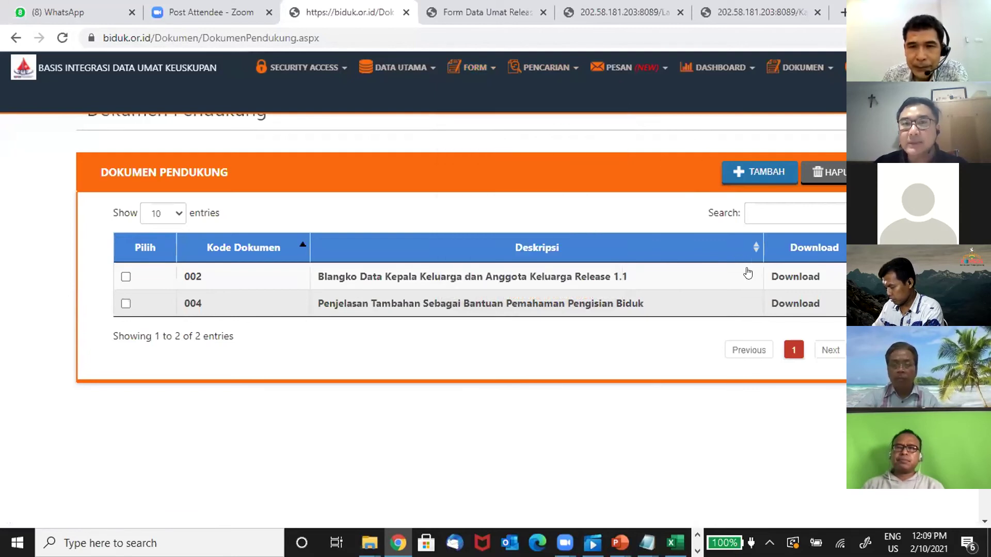
left_click(782, 302)
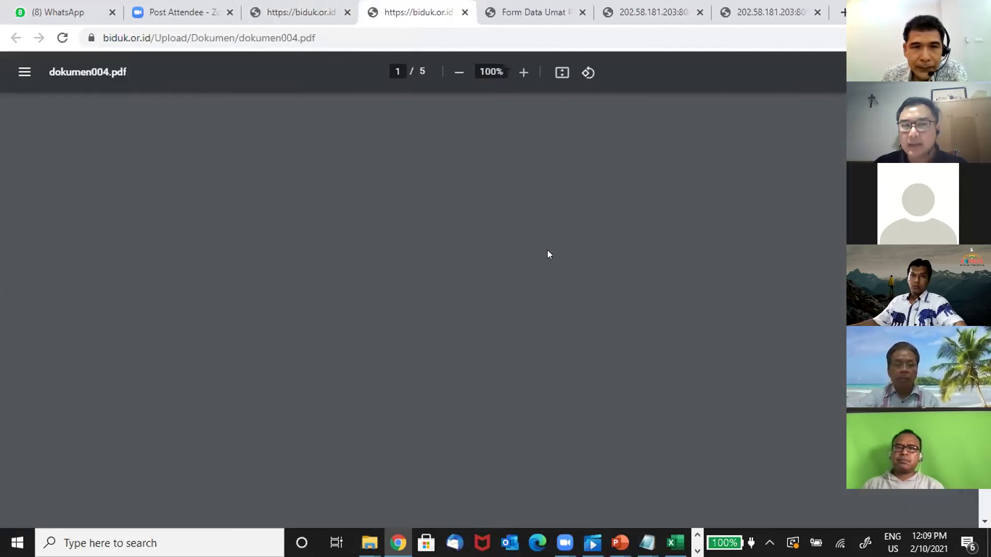
- Scroll through the opening pages of the dokumen004 filling guidance
scroll(679, 252, "down", 2)
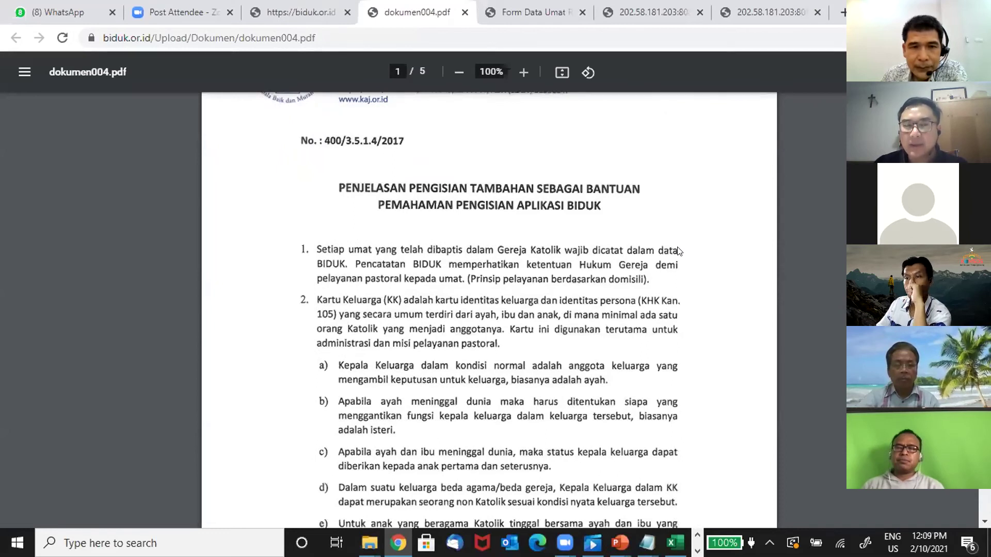
scroll(679, 251, "down", 1)
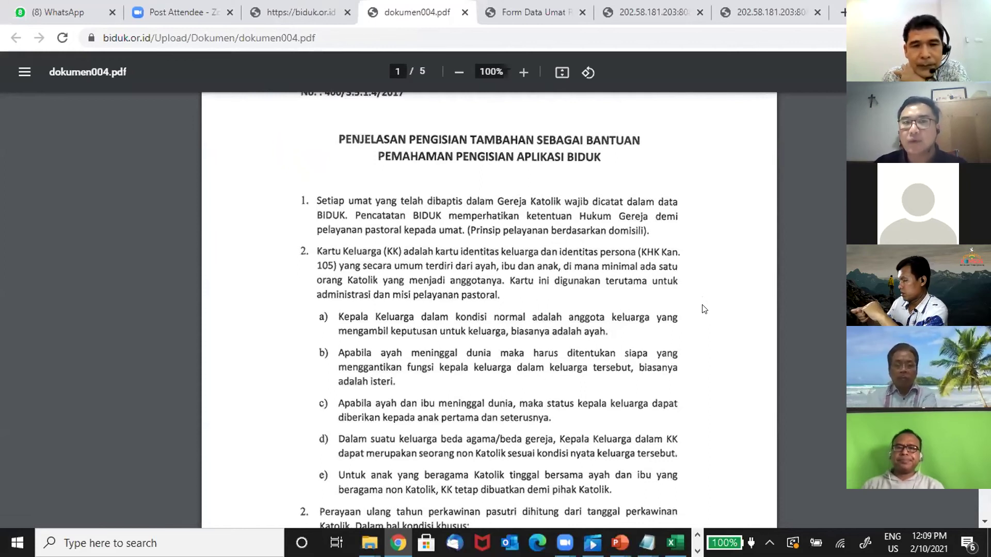
scroll(704, 308, "down", 1)
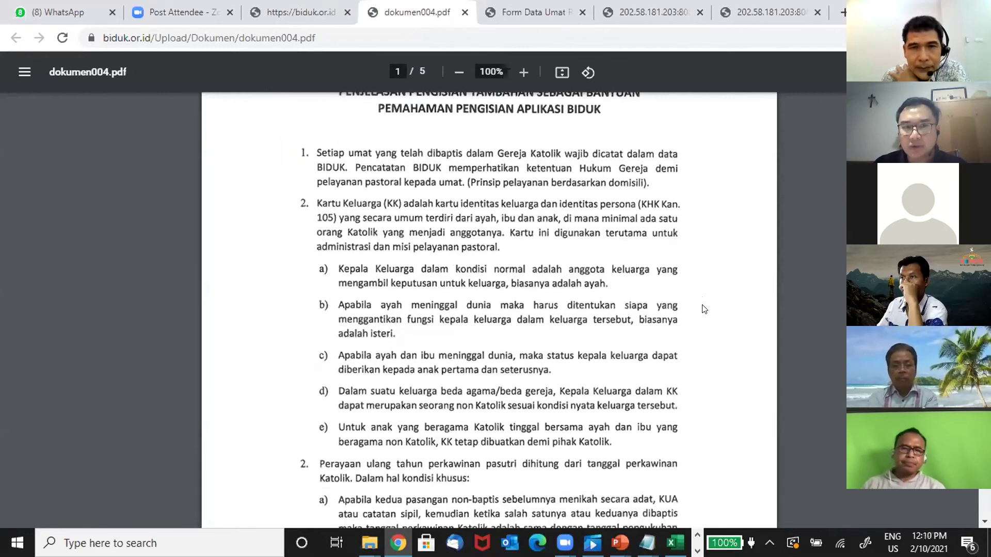
scroll(704, 309, "up", 1)
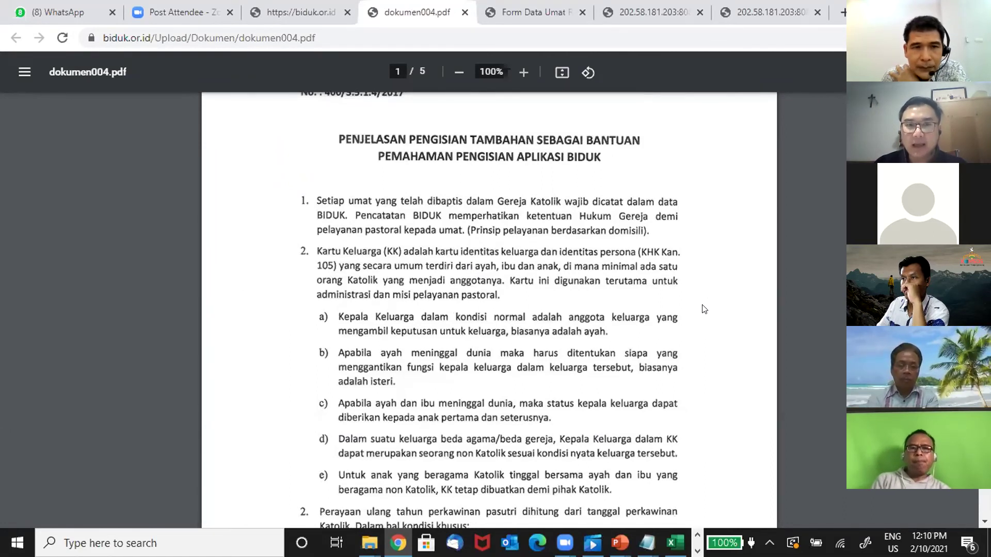
scroll(704, 309, "down", 1)
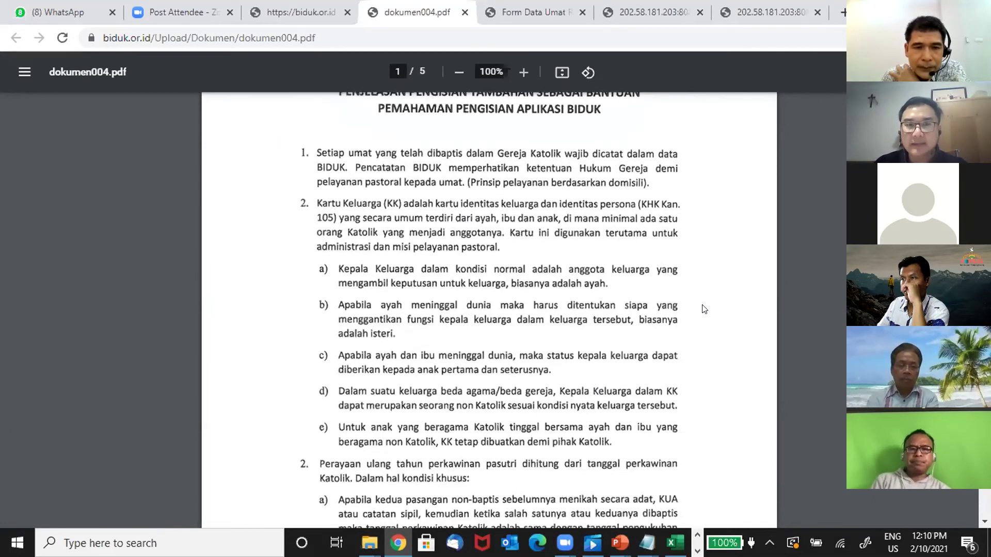
scroll(704, 309, "down", 1)
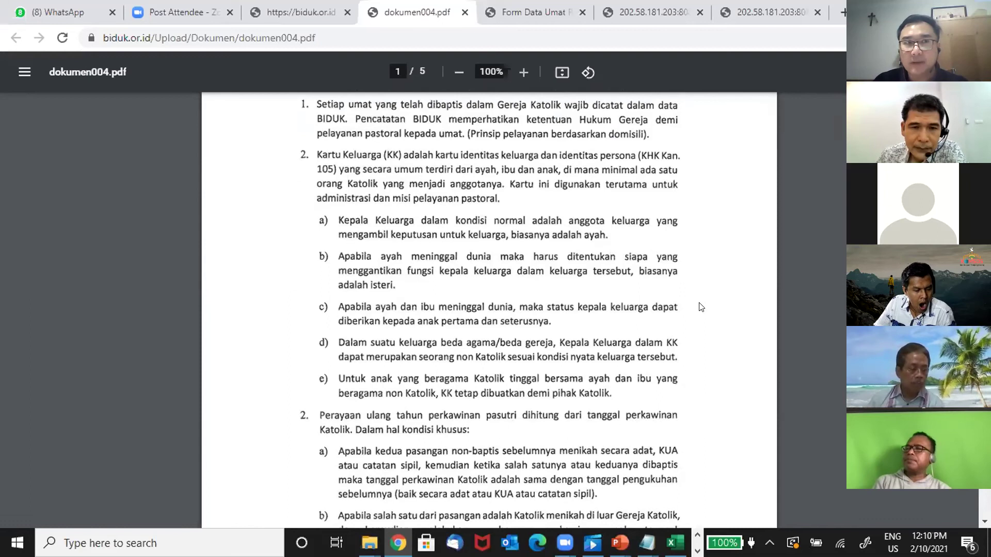
scroll(700, 307, "down", 1)
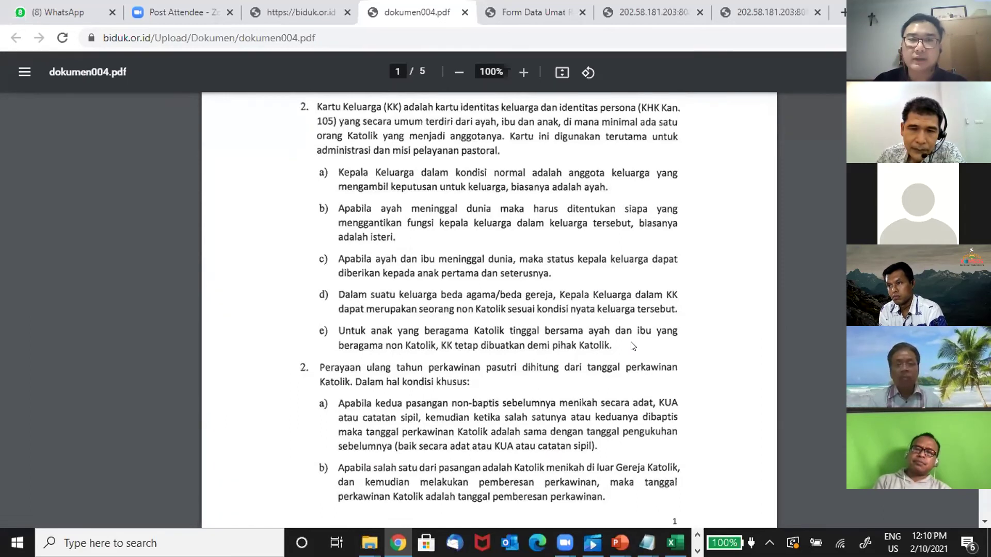
- Continue down page 4 until items 13 and 14 on civil divorce and baptism show
scroll(733, 357, "down", 1)
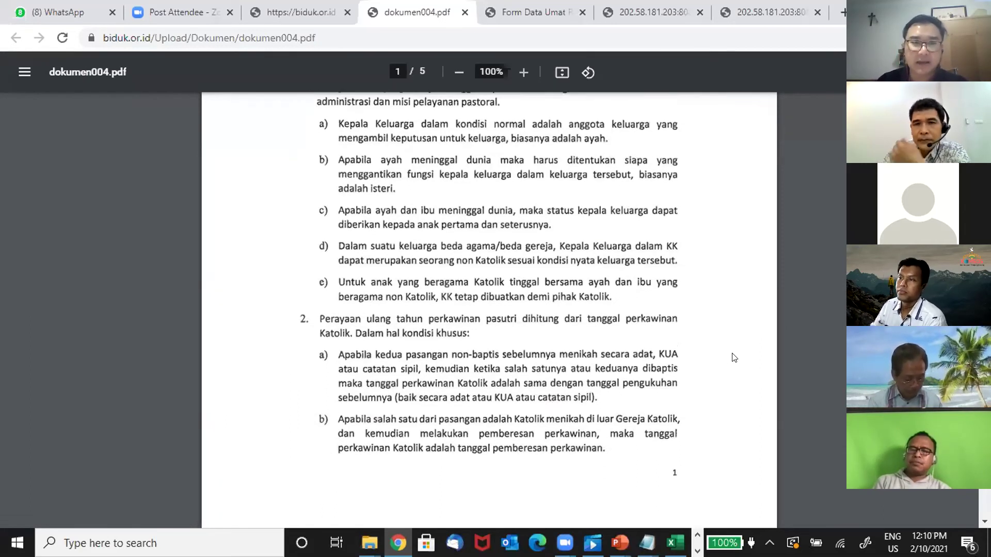
scroll(734, 358, "down", 1)
scroll(734, 358, "down", 1)
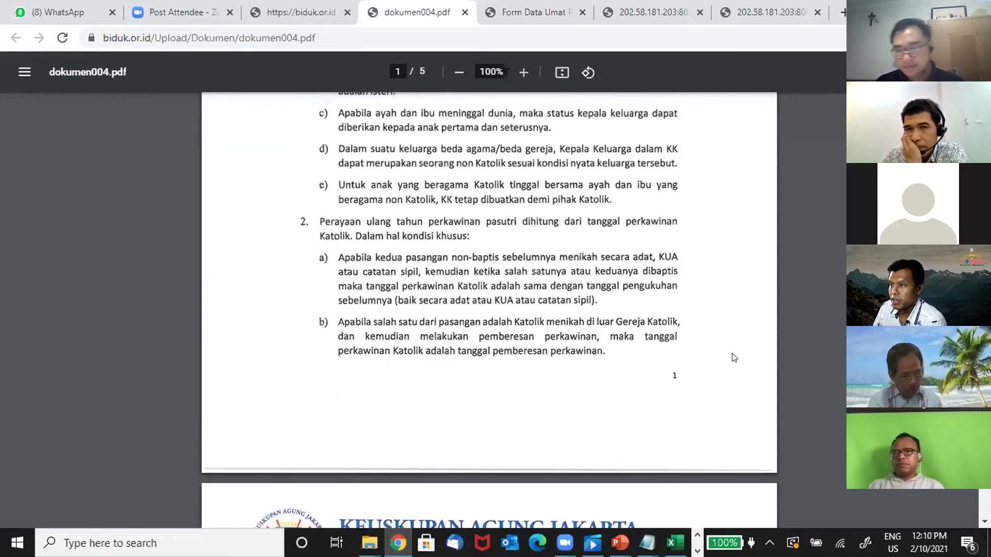
scroll(734, 358, "down", 3)
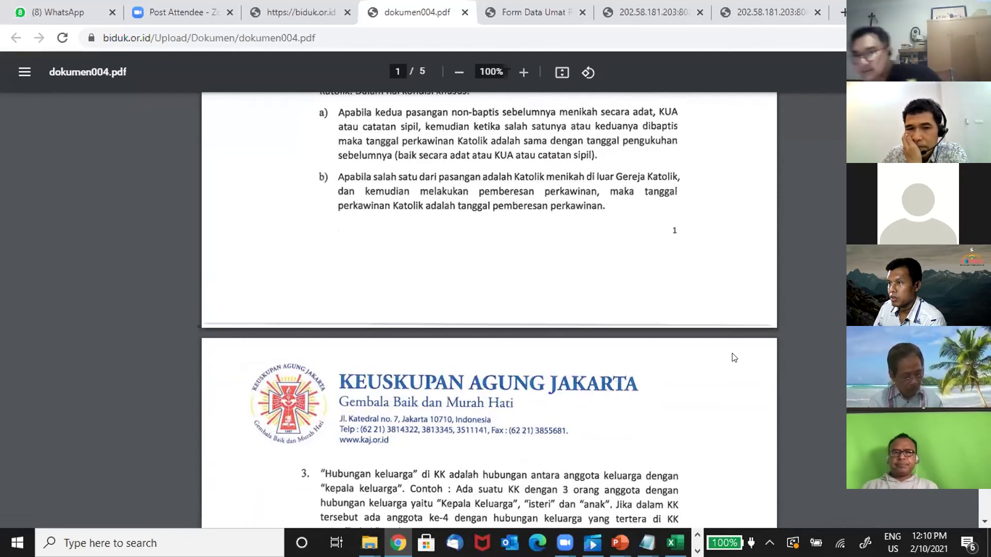
scroll(734, 358, "down", 5)
scroll(734, 358, "down", 5)
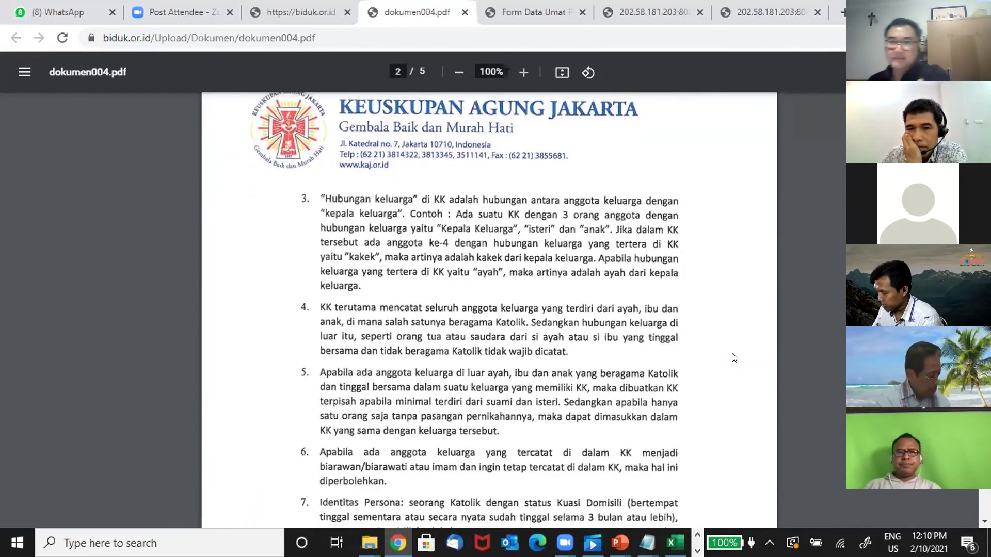
scroll(734, 358, "down", 3)
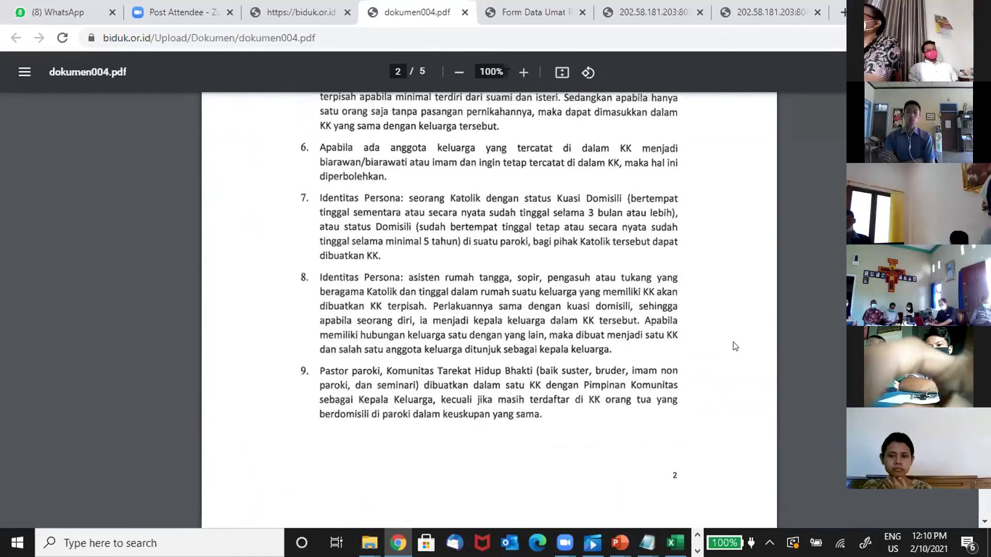
scroll(737, 310, "down", 1)
scroll(737, 311, "down", 6)
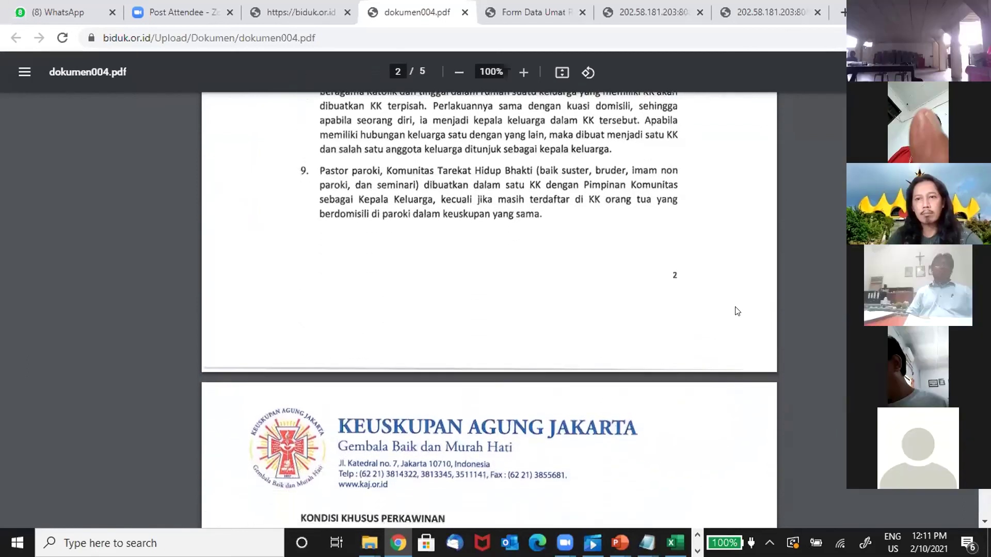
scroll(737, 311, "down", 7)
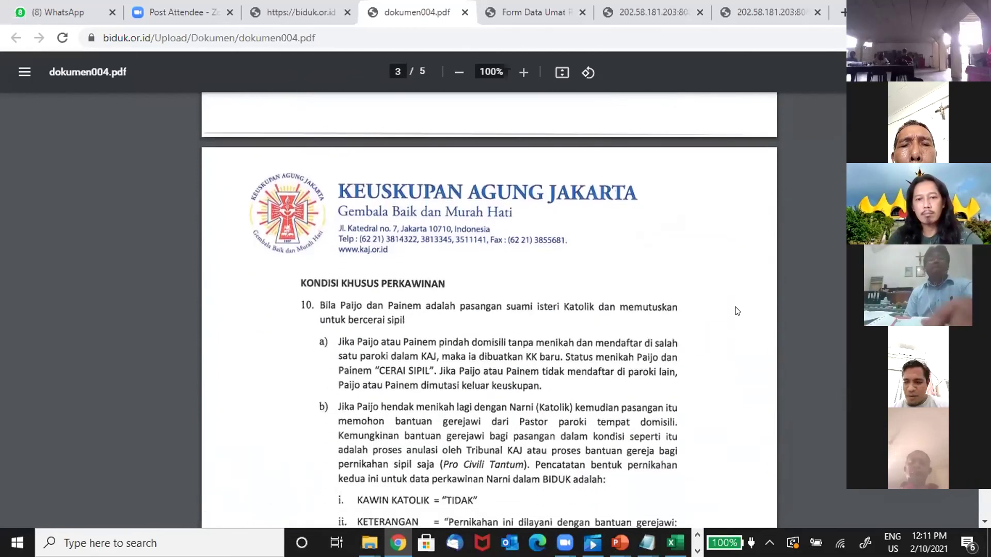
scroll(737, 310, "down", 2)
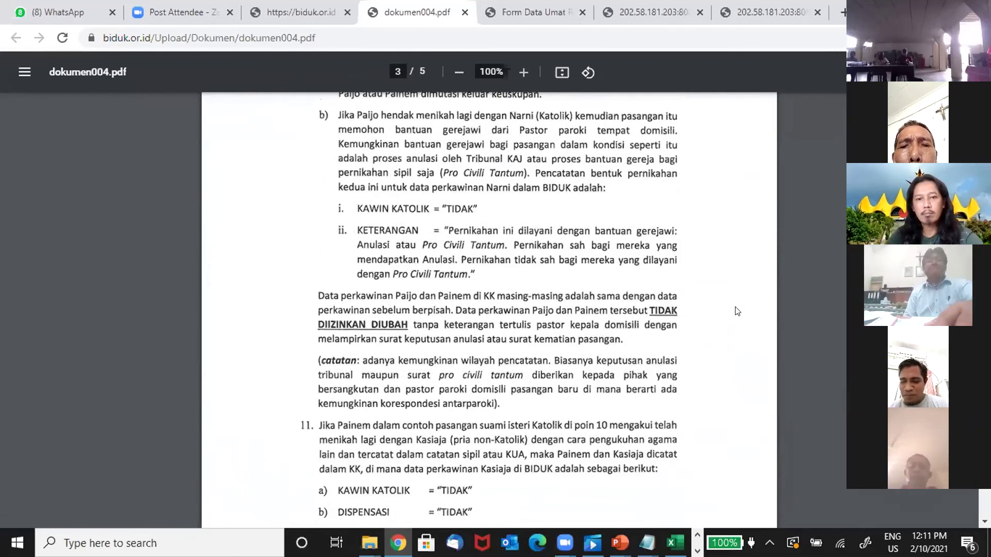
scroll(737, 310, "down", 3)
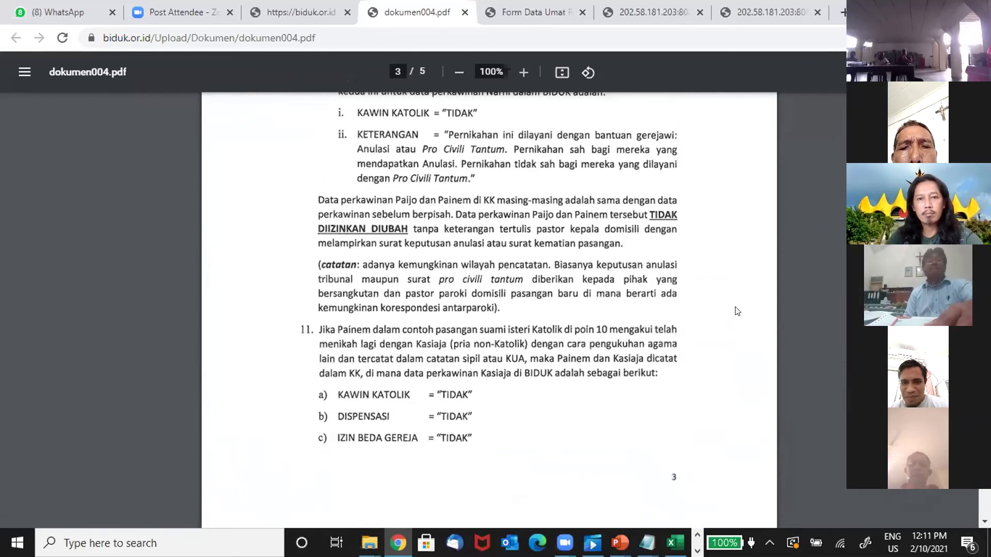
scroll(737, 311, "down", 9)
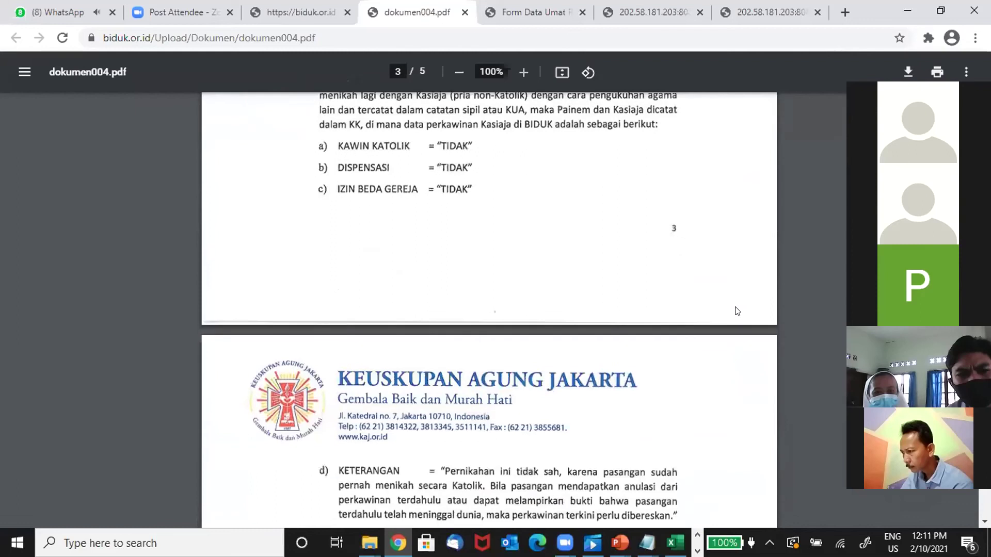
scroll(737, 311, "down", 4)
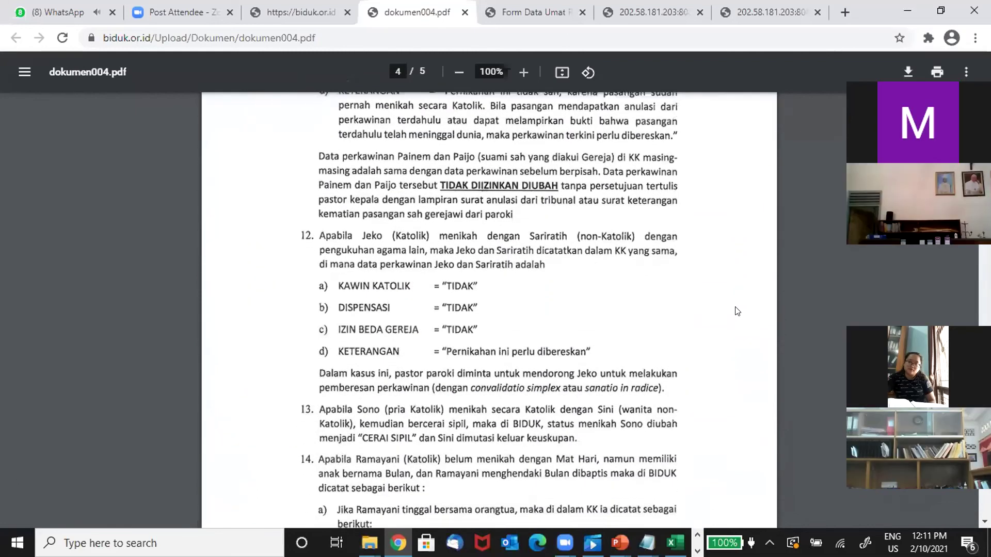
scroll(737, 311, "down", 1)
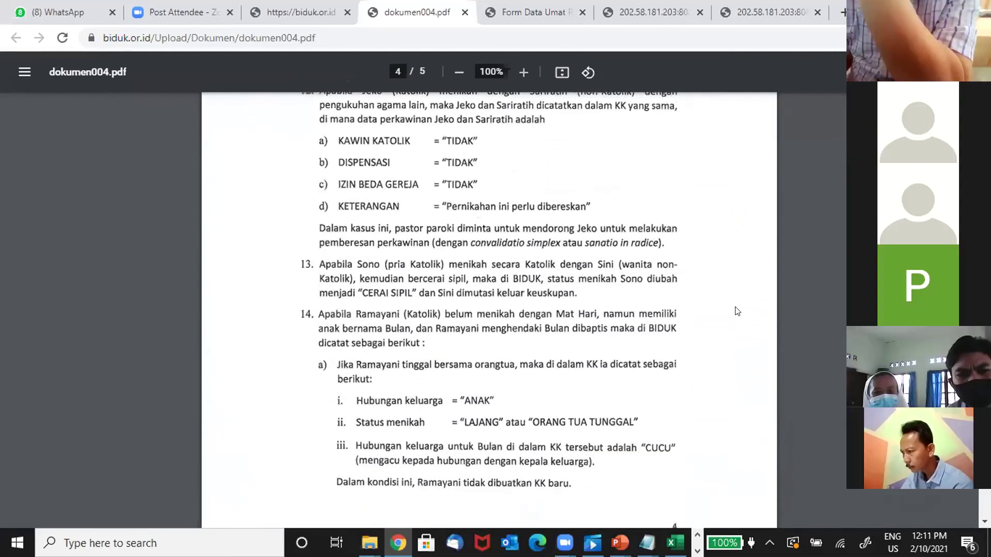
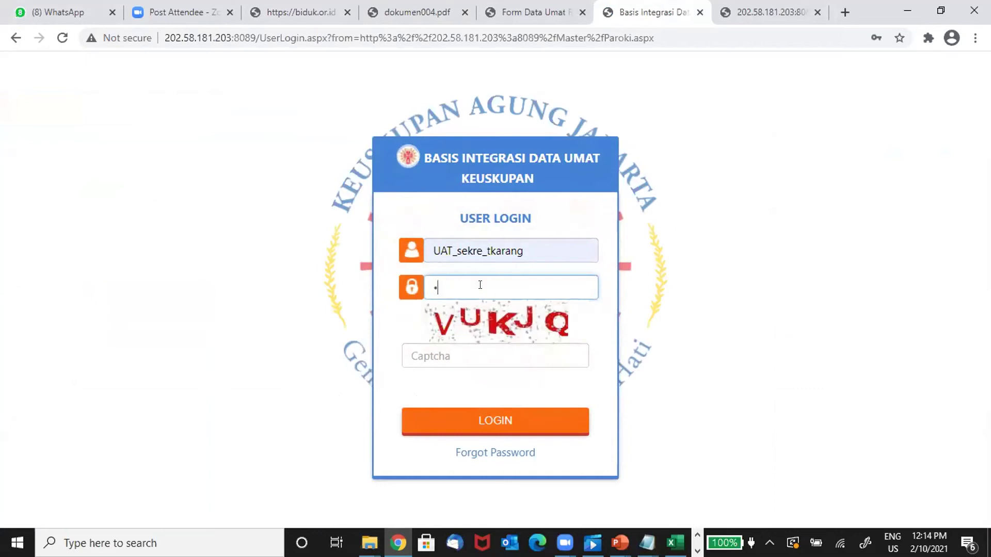
- Log in to BIDUK with the account password and the captcha code
type("**")
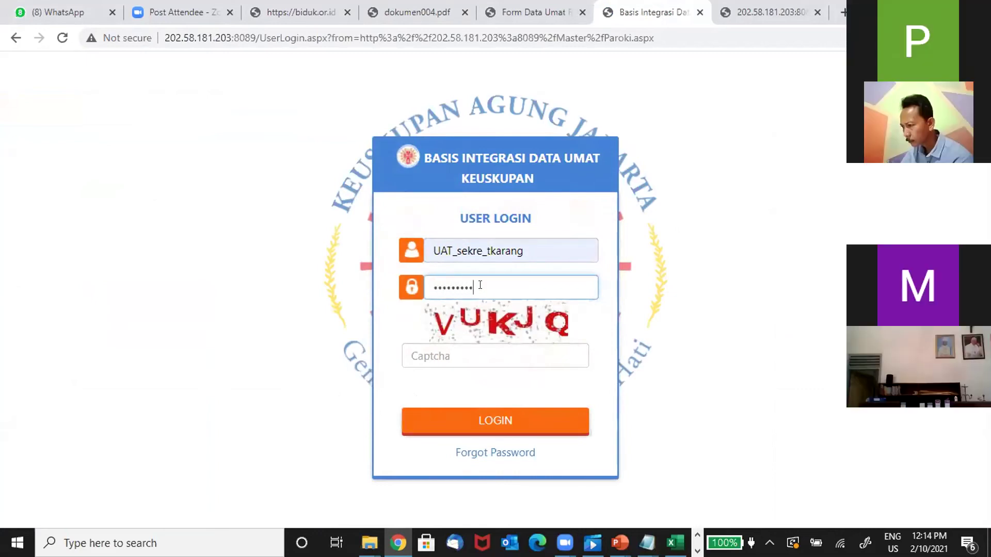
key("Tab")
type("vuk")
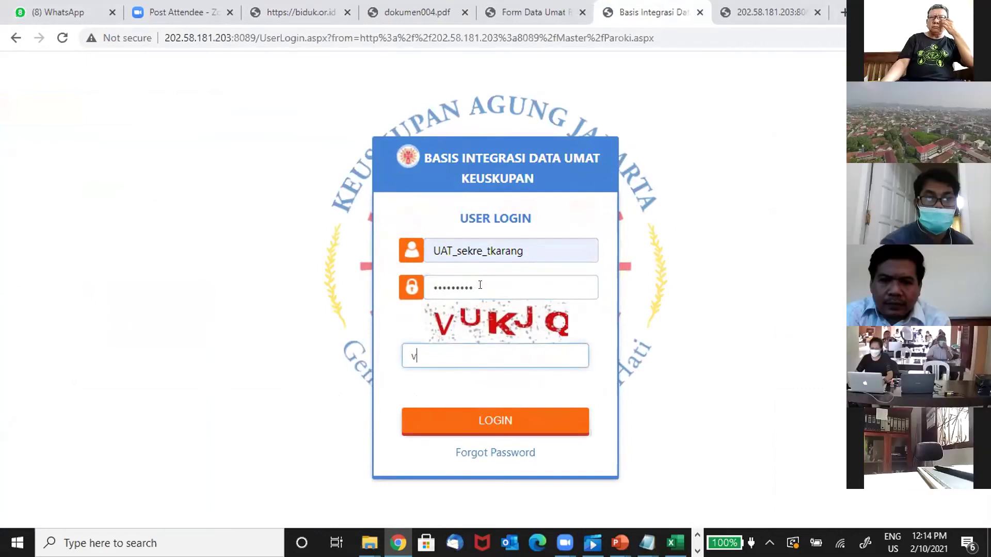
type("jq")
key("Return")
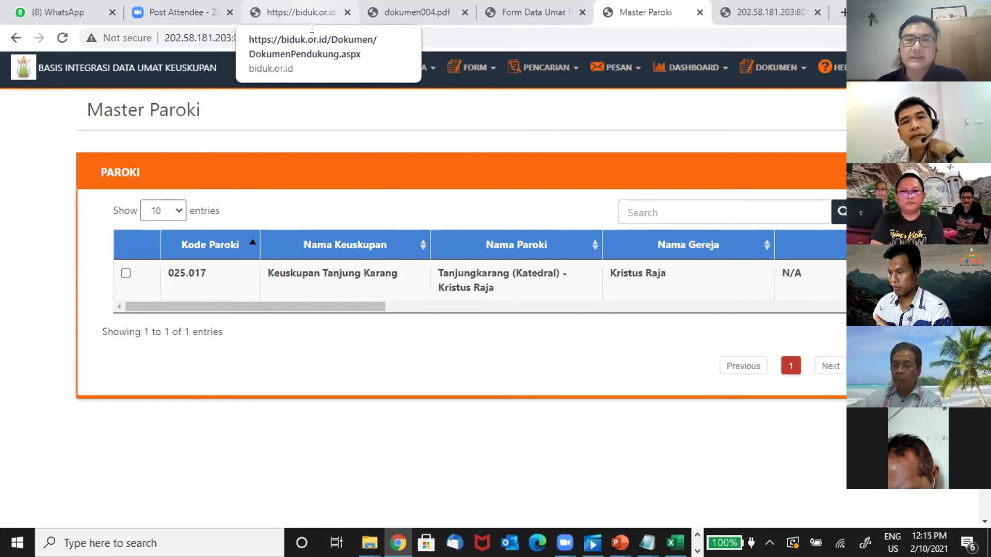
- Reload DATA UTAMA > PAROKI, search 'tanjn' and open parish record 025.017
left_click(312, 29)
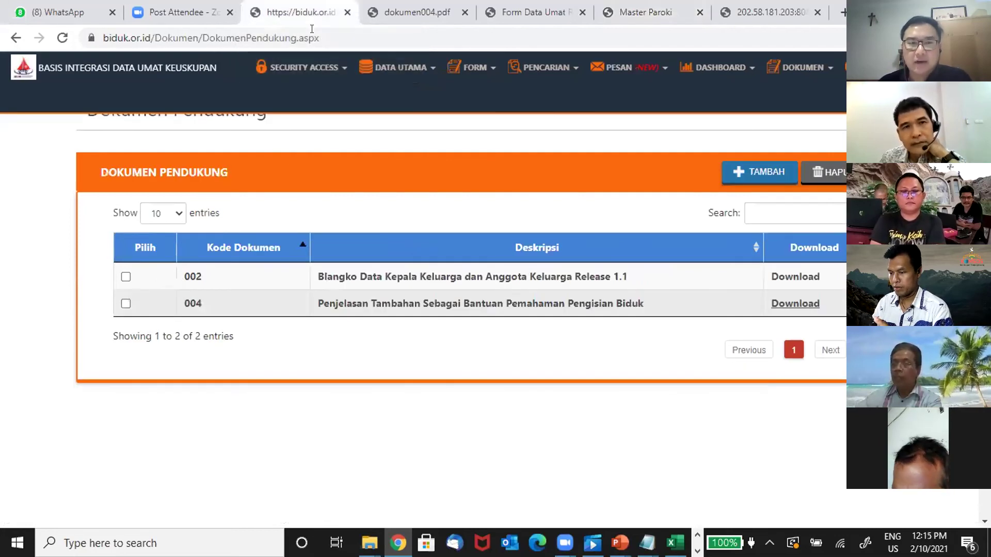
left_click(668, 23)
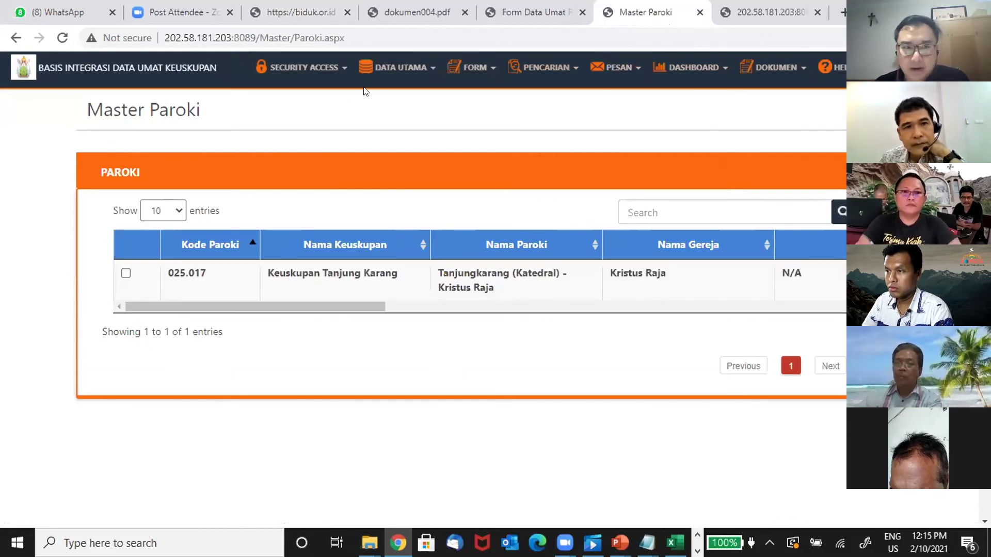
left_click(388, 76)
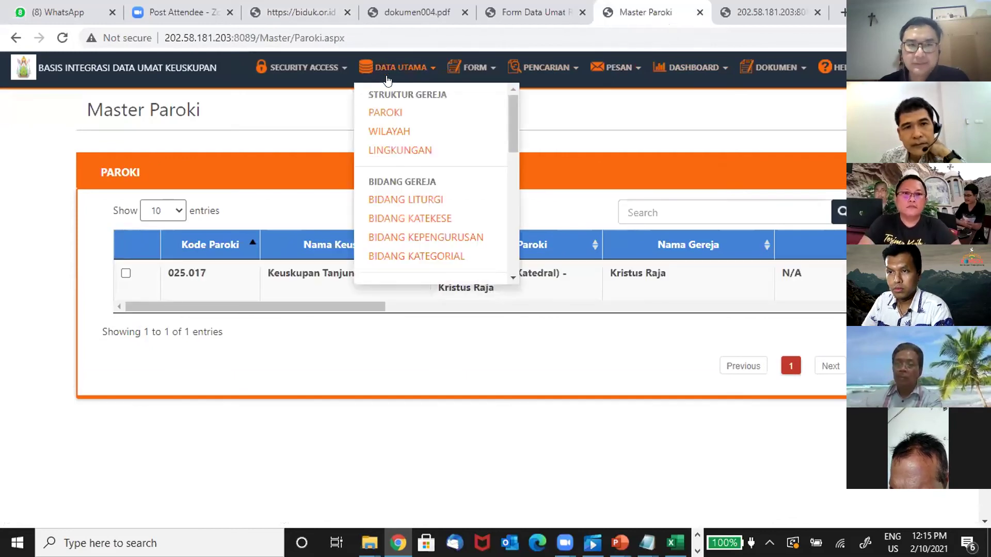
left_click(390, 113)
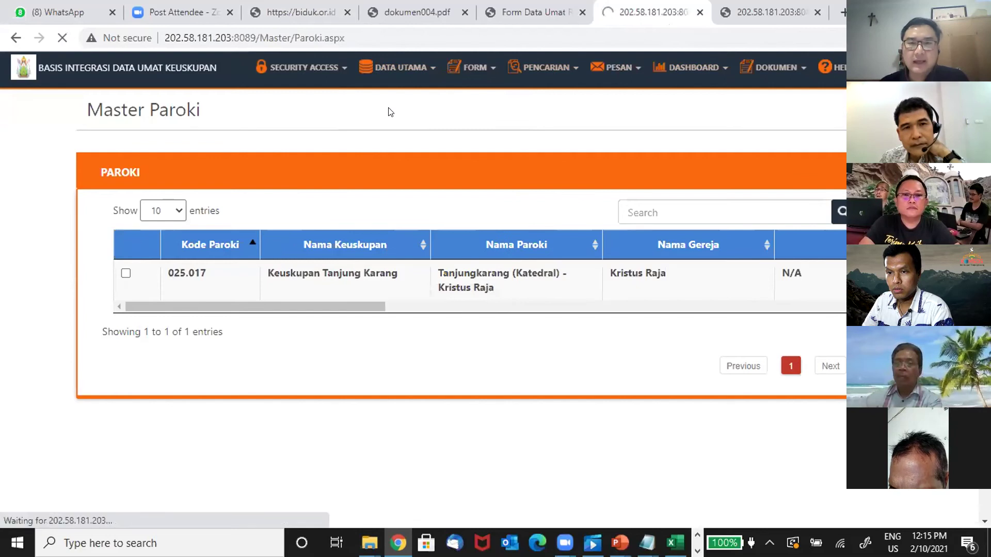
left_click(671, 205)
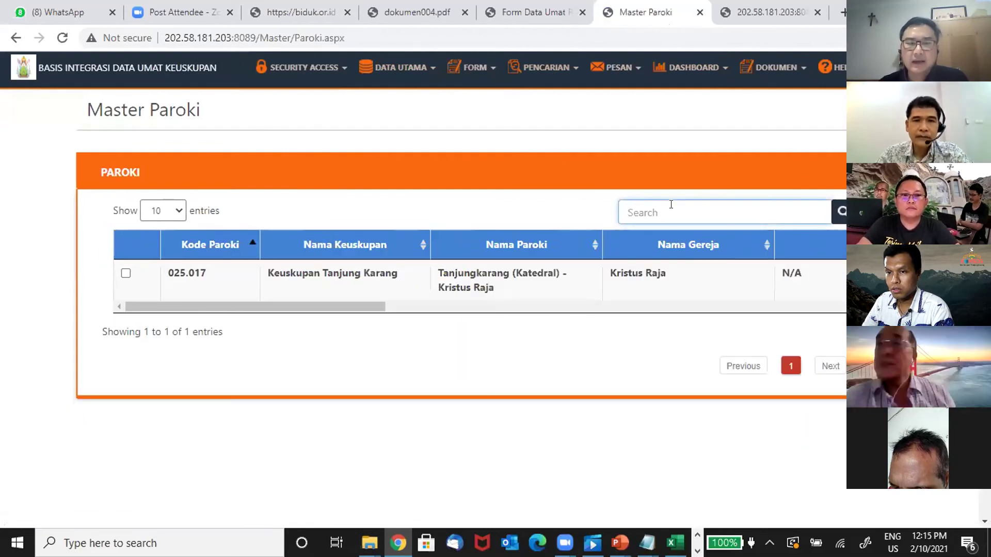
type("ta")
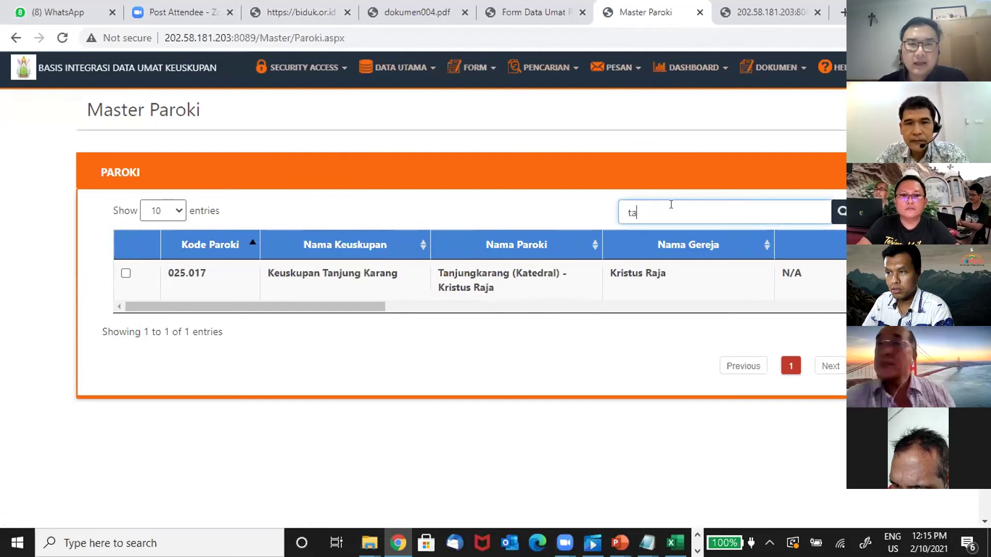
type("njn")
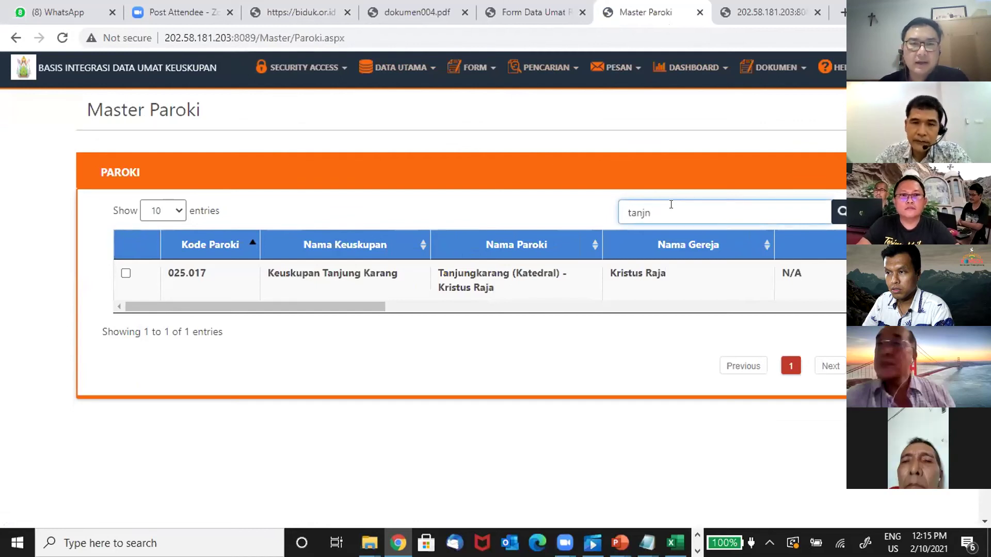
left_click(182, 274)
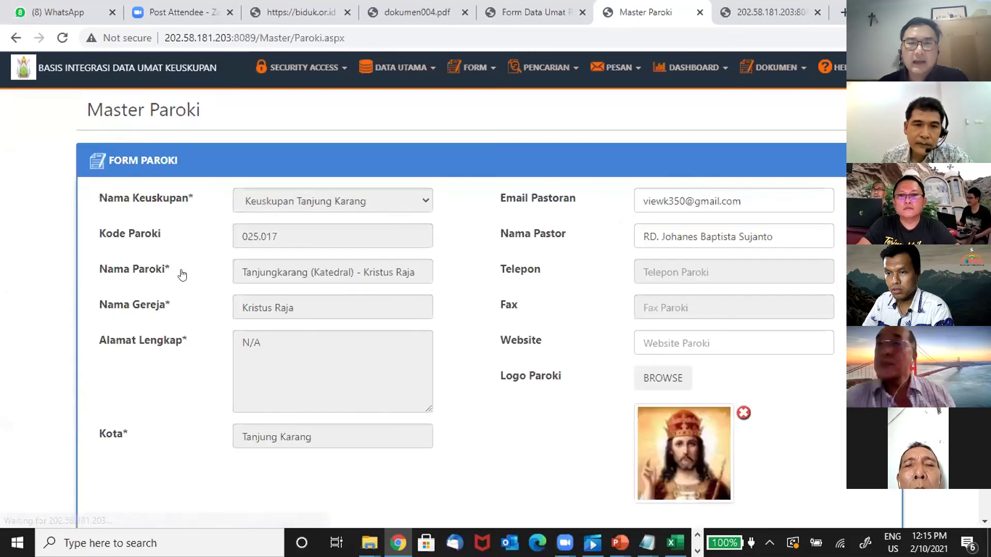
- Scroll down the 025.017 Form Paroki to view the Kristus Raja logo and SIMPAN button
scroll(530, 307, "down", 1)
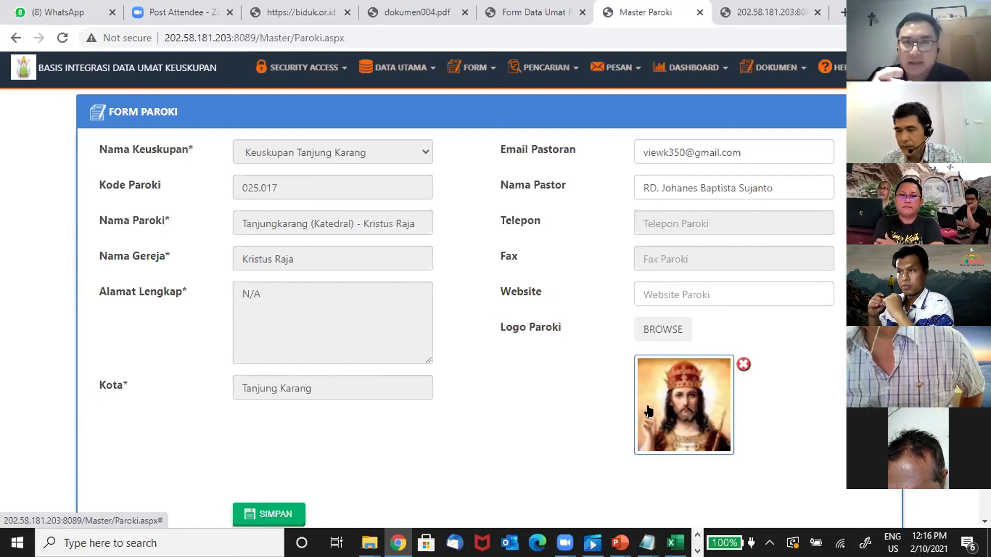
- Go to the Master Lingkungan list and open lingkungan 025.017.001.0001 St. Theresia Beringin Raya
left_click(408, 69)
left_click(390, 151)
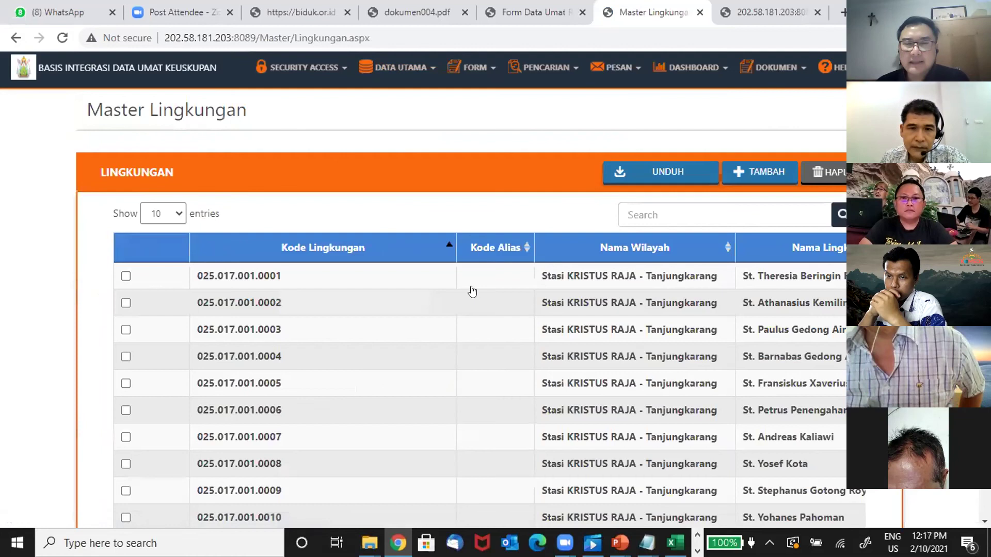
left_click(472, 304)
scroll(472, 308, "down", 1)
left_click(472, 309)
scroll(470, 307, "down", 1)
left_click(461, 376)
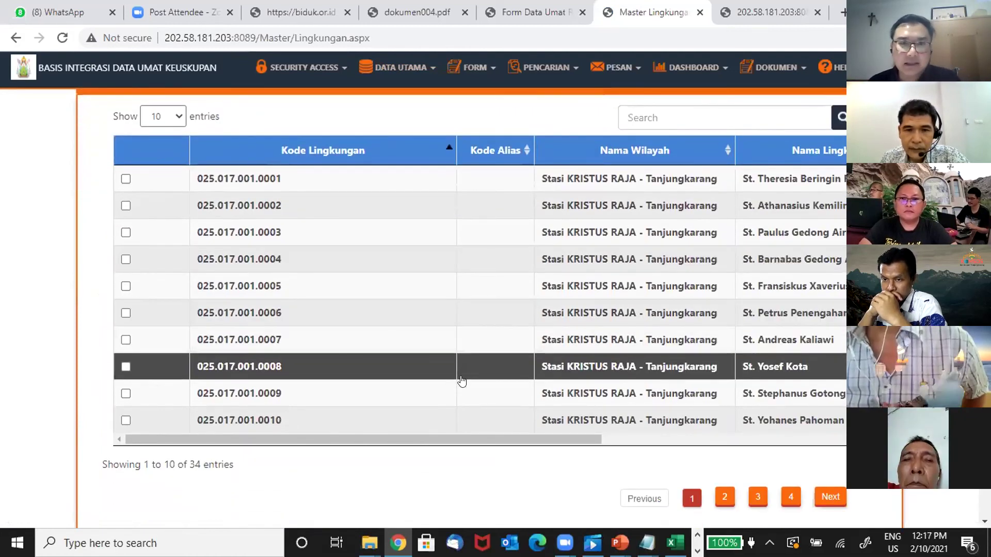
left_click(273, 179)
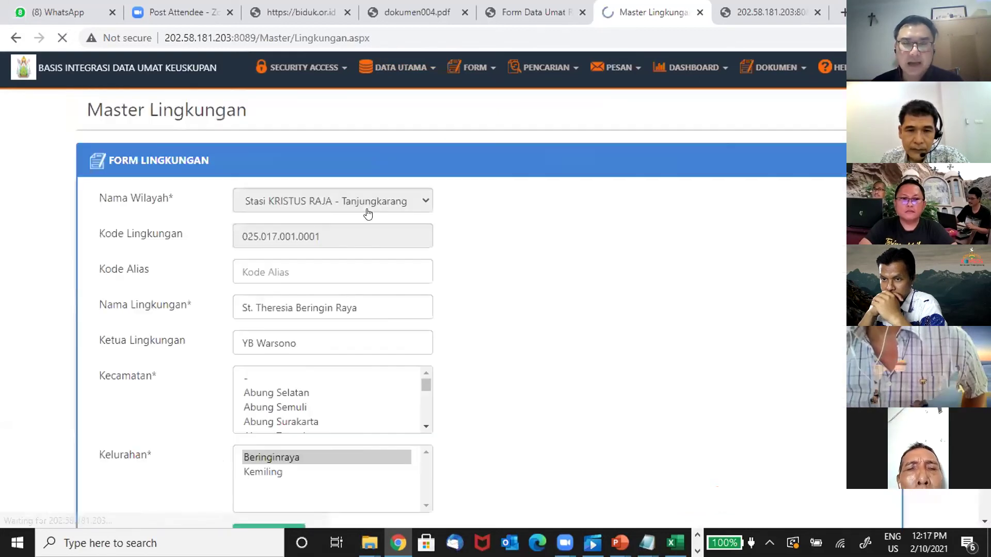
- Try Abung Selatan in the Kecamatan list, untick it, search 'pasir', and close without changes
scroll(542, 272, "down", 2)
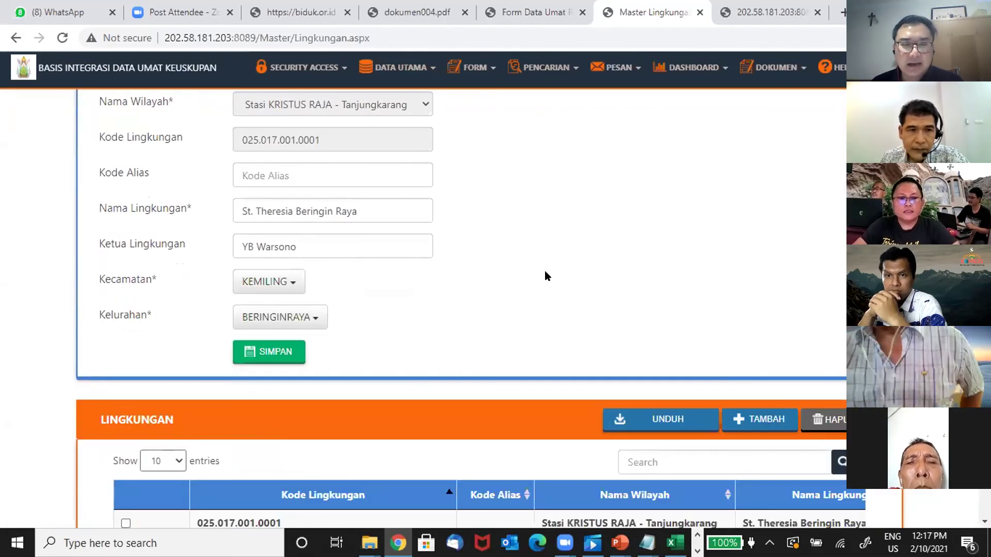
left_click(286, 285)
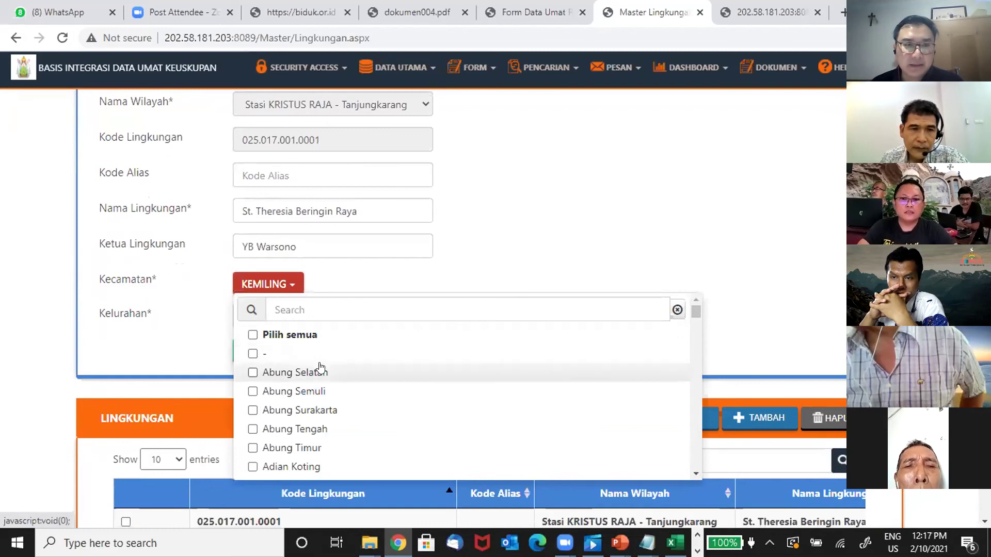
left_click(357, 308)
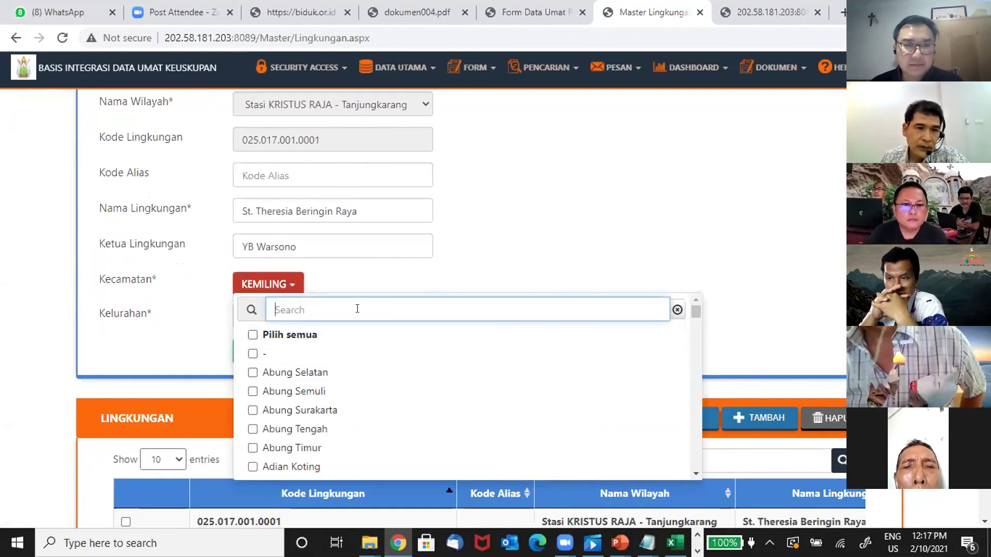
left_click(323, 370)
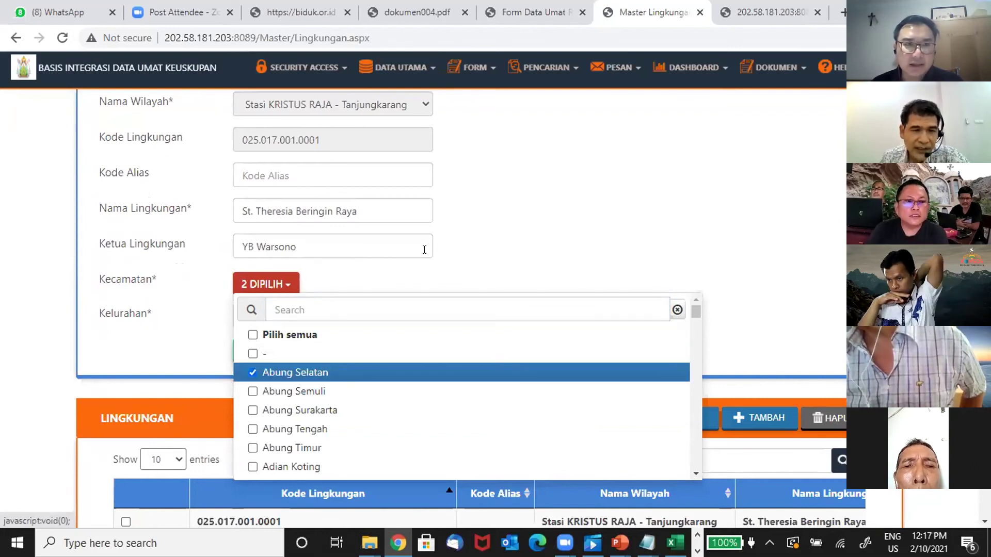
left_click(354, 372)
left_click(368, 311)
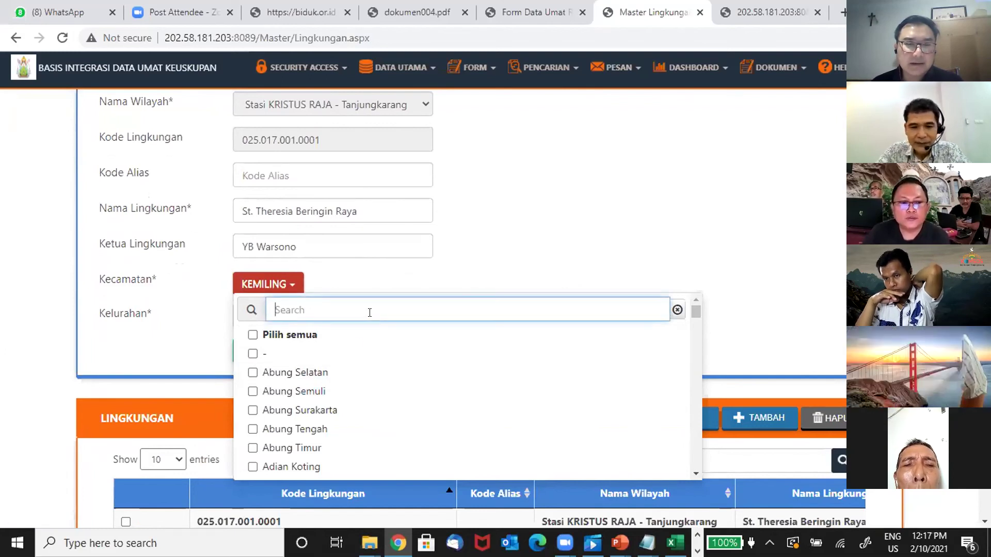
type("pasir")
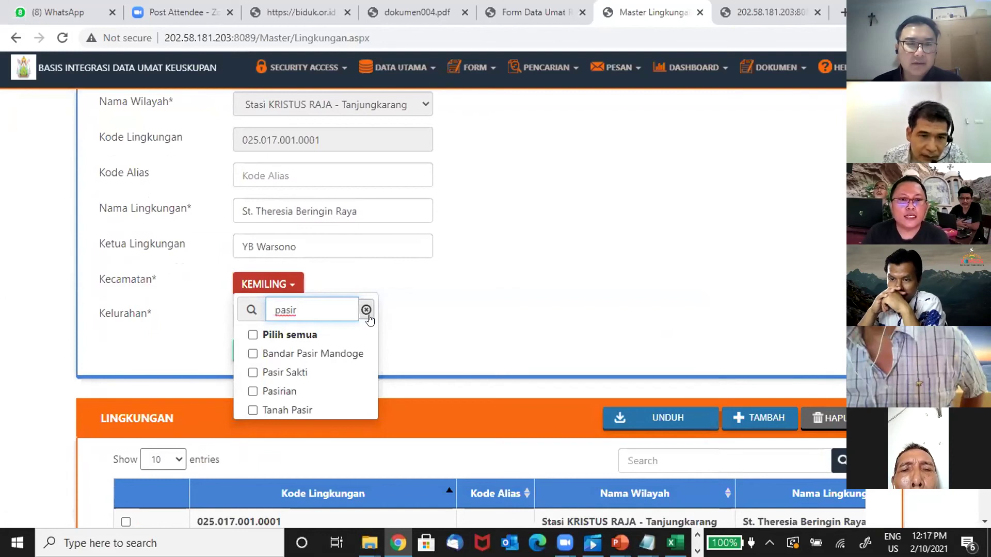
left_click(519, 288)
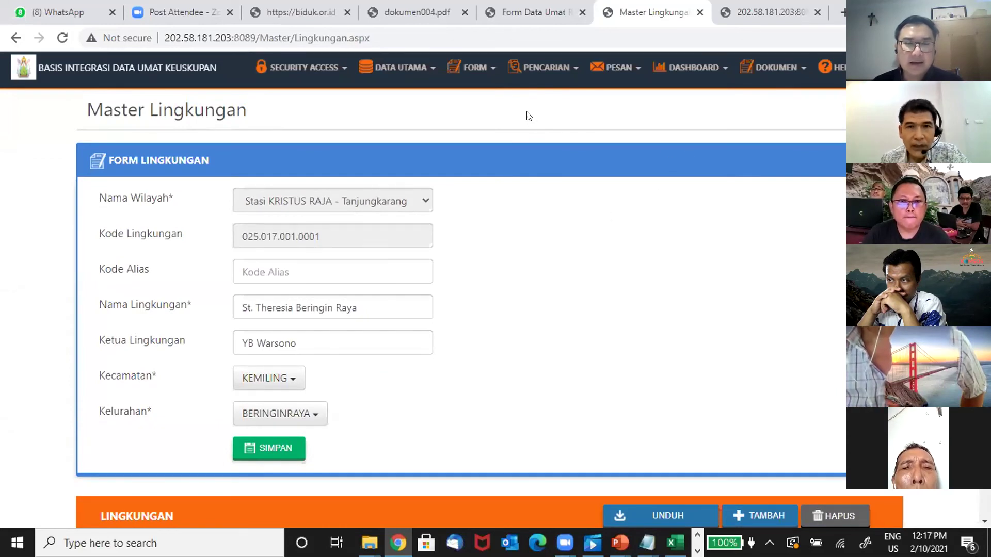
- Reload the Master Lingkungan list and search it for 'pasir gintung'
left_click(417, 71)
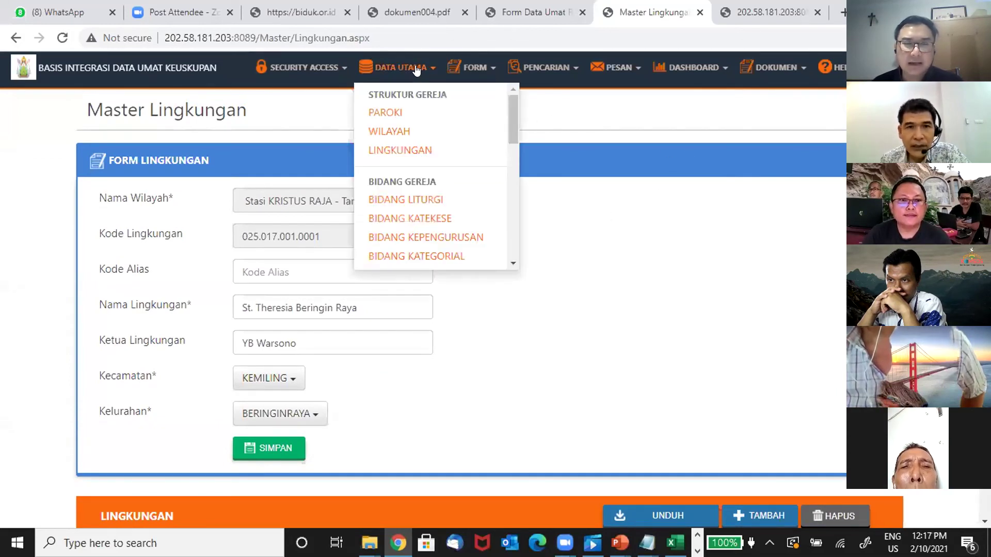
left_click(418, 154)
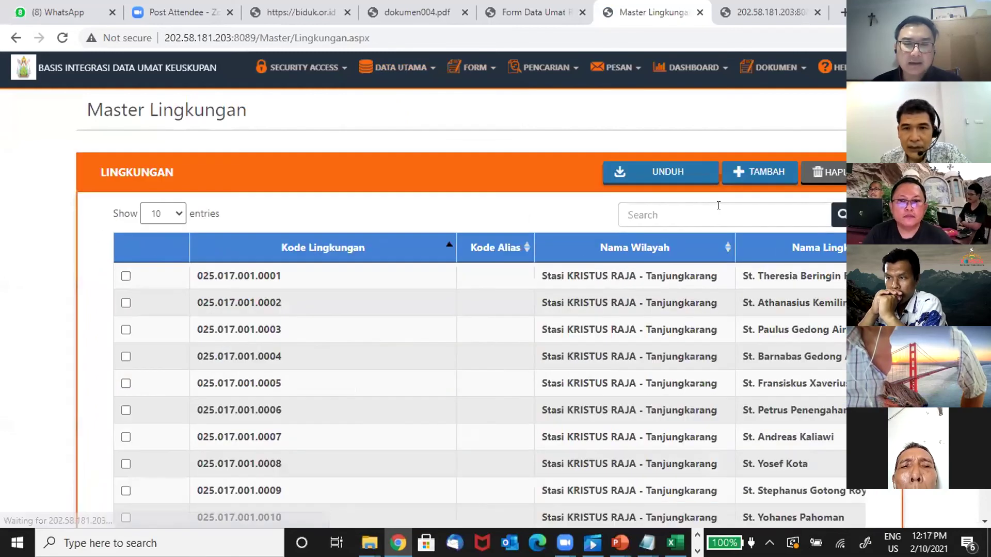
left_click(718, 206)
type("pasir")
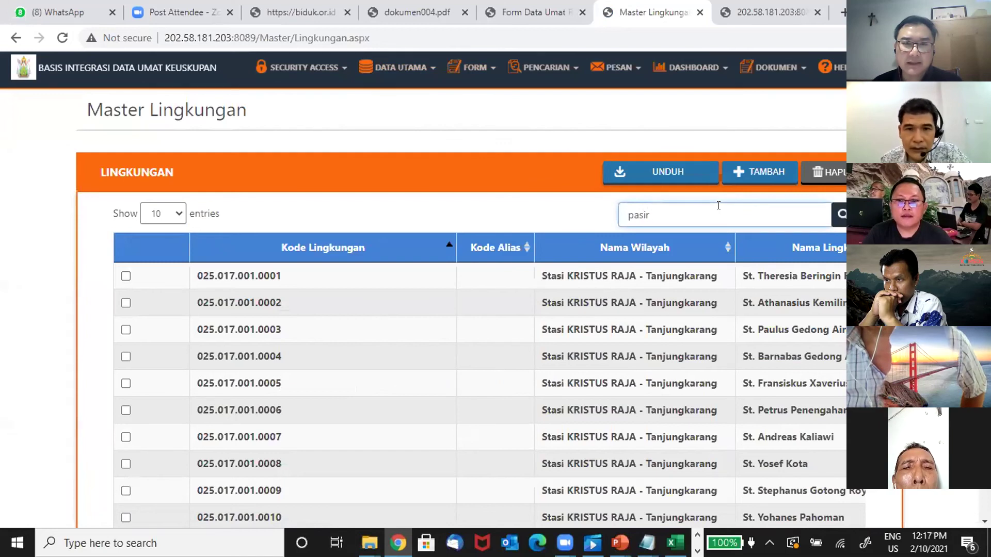
left_click(922, 212)
left_click(725, 215)
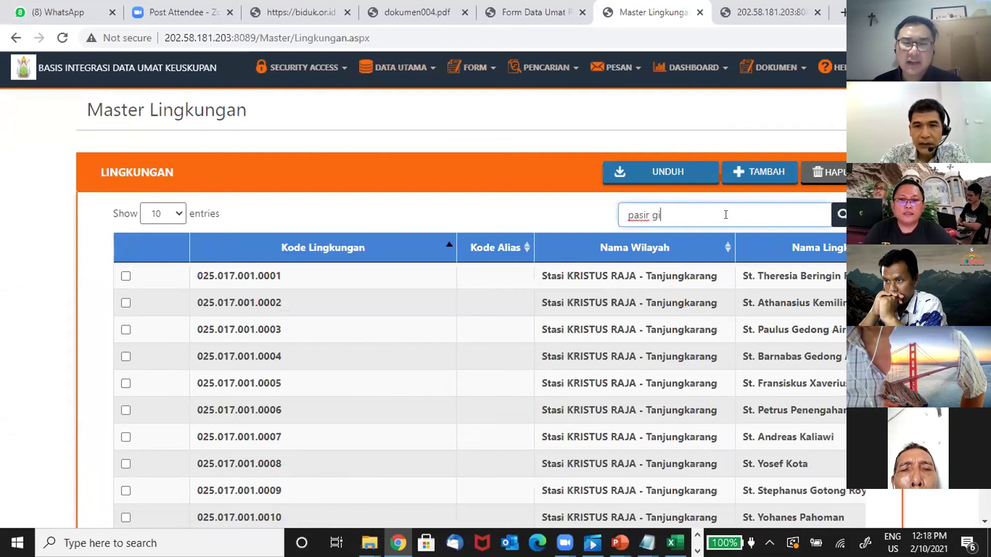
type("gintung")
key("Return")
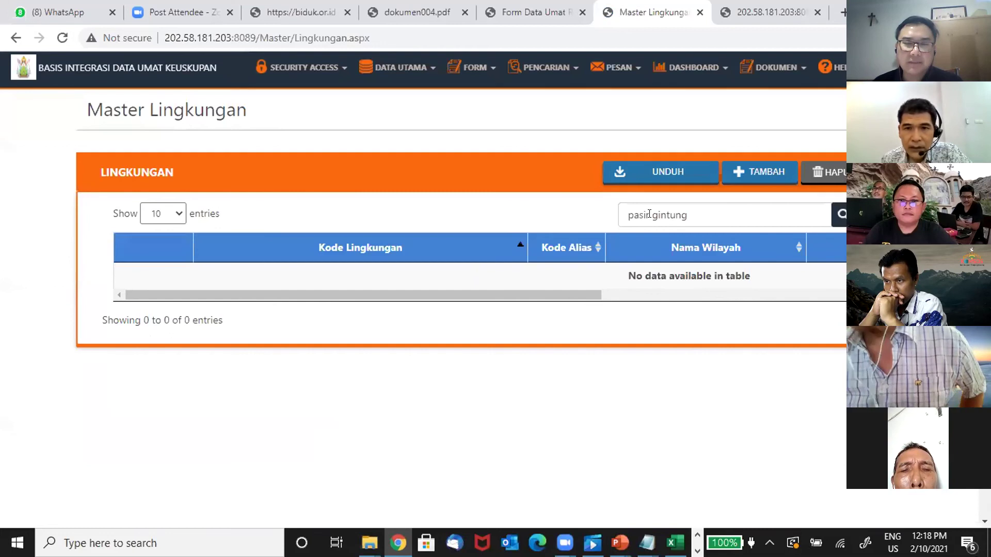
- Narrow the search to 'gintung' and open lingkungan 025.017.001.0005 St. Fransiskus Xaverius Psr. Gintung
double_click(643, 215)
key("BackSpace")
key("Return")
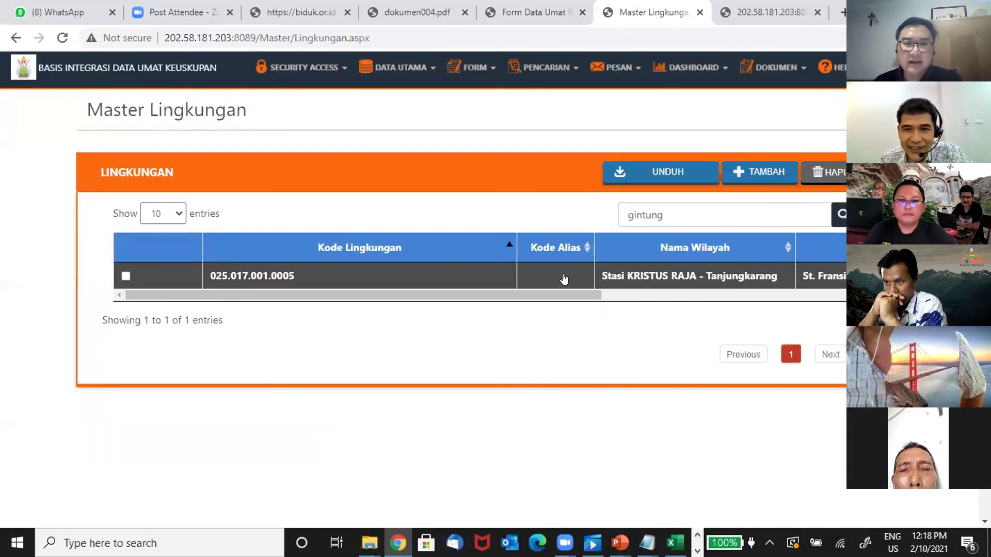
left_click(274, 277)
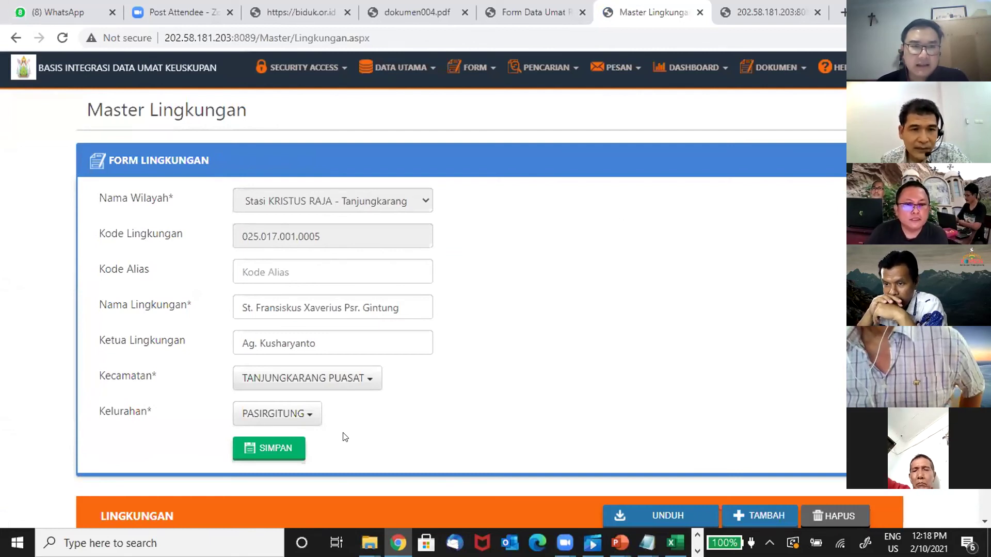
- Search the Kecamatan list for 'engg' and add Enggal as a second Kecamatan
scroll(384, 411, "down", 3)
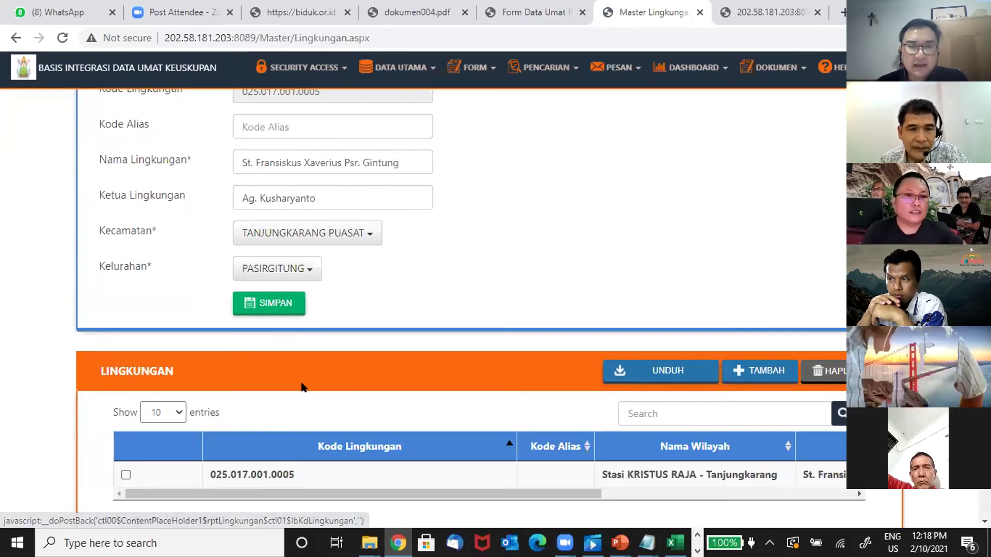
scroll(363, 359, "down", 1)
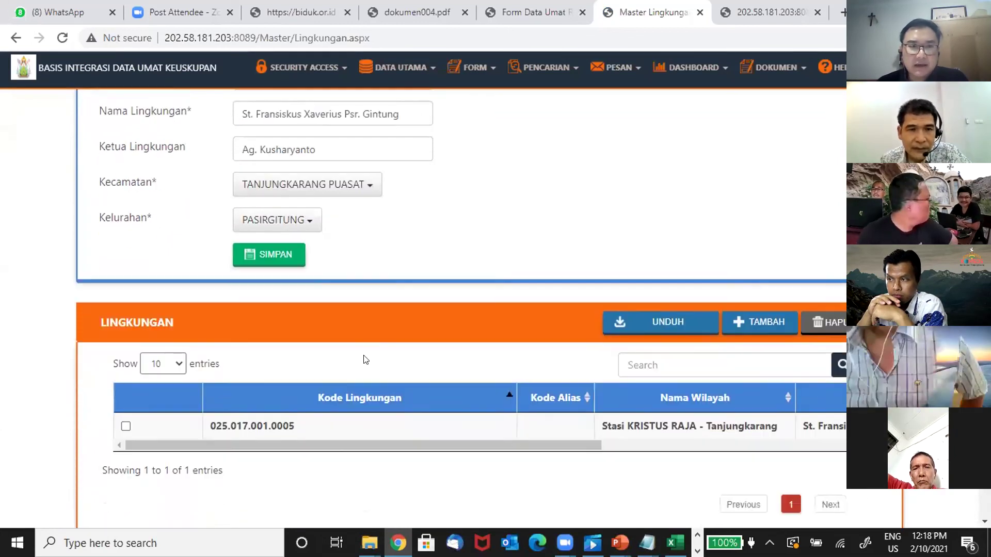
left_click(366, 191)
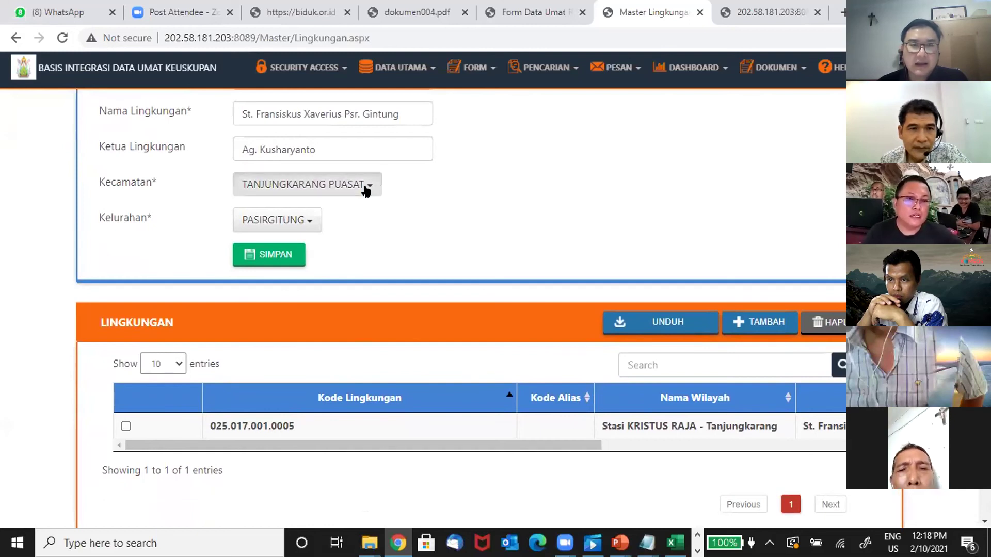
left_click(367, 206)
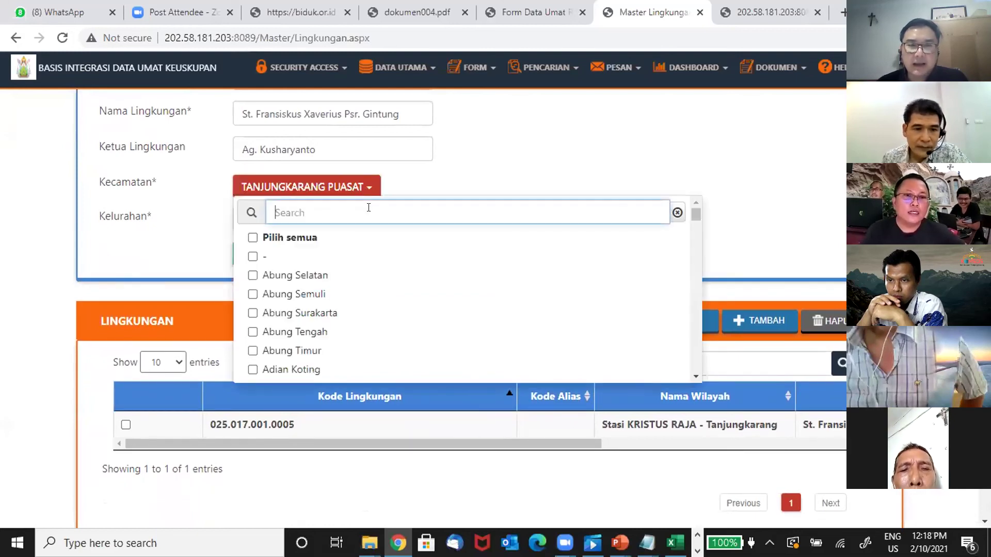
type("eng")
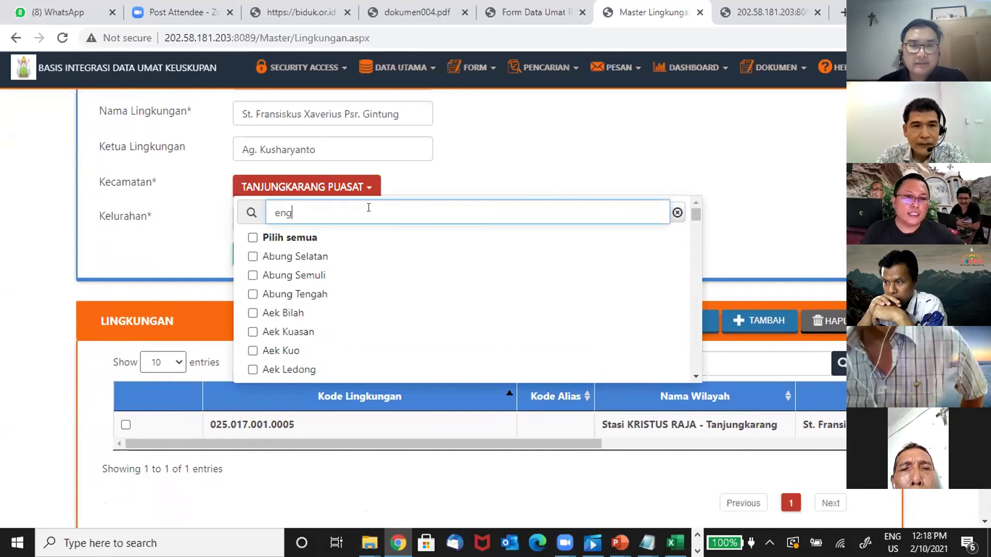
type("g")
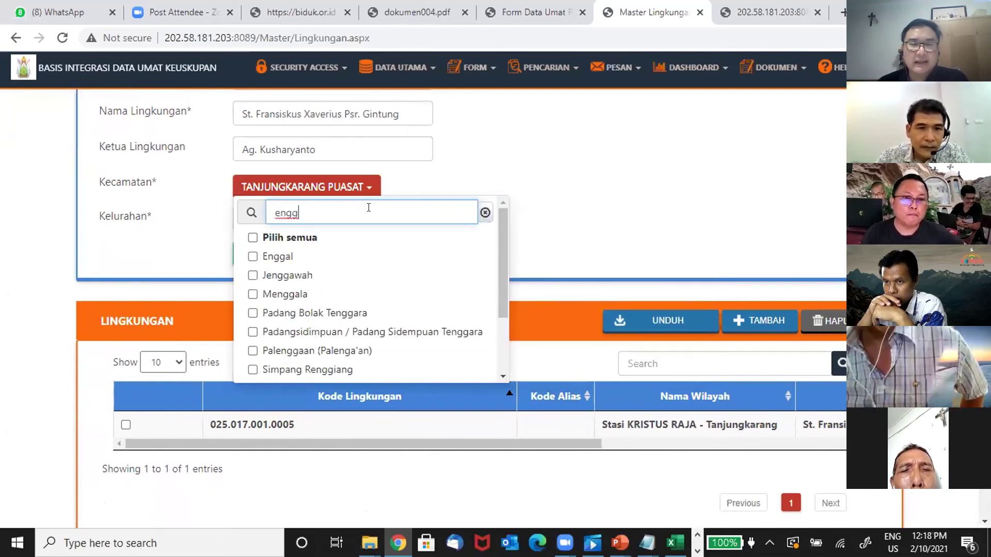
left_click(275, 258)
left_click(536, 125)
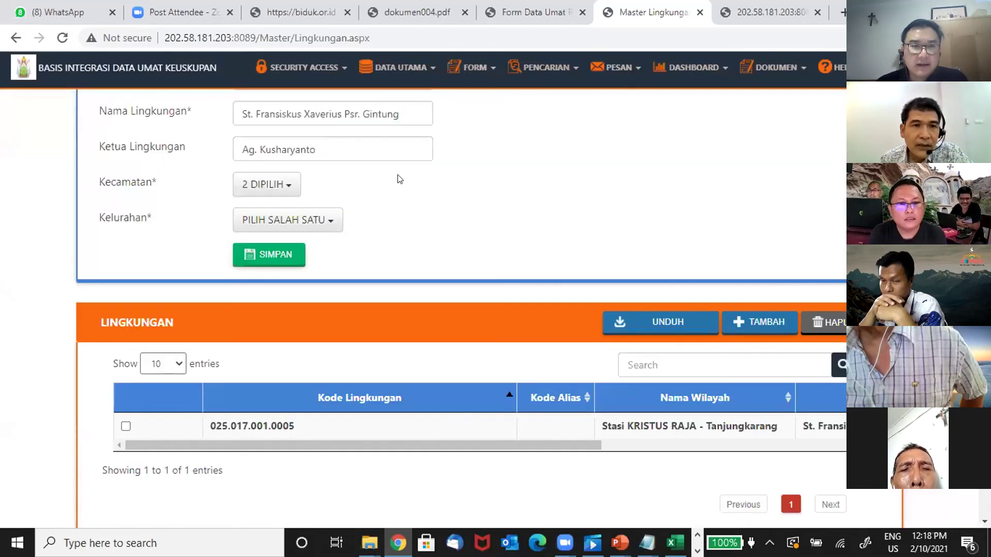
- Open and close the Kelurahan list without choosing any kelurahan
scroll(397, 179, "up", 3)
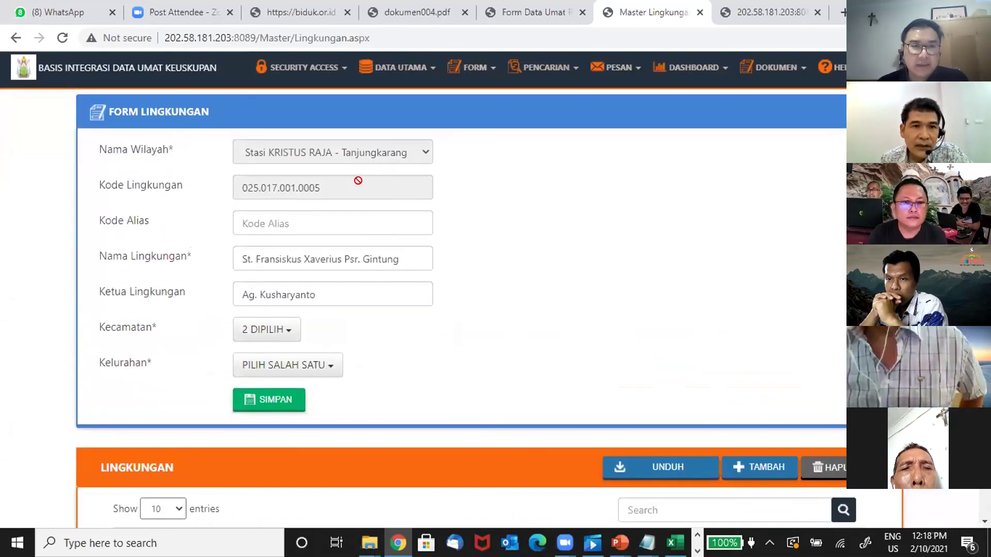
left_click(321, 366)
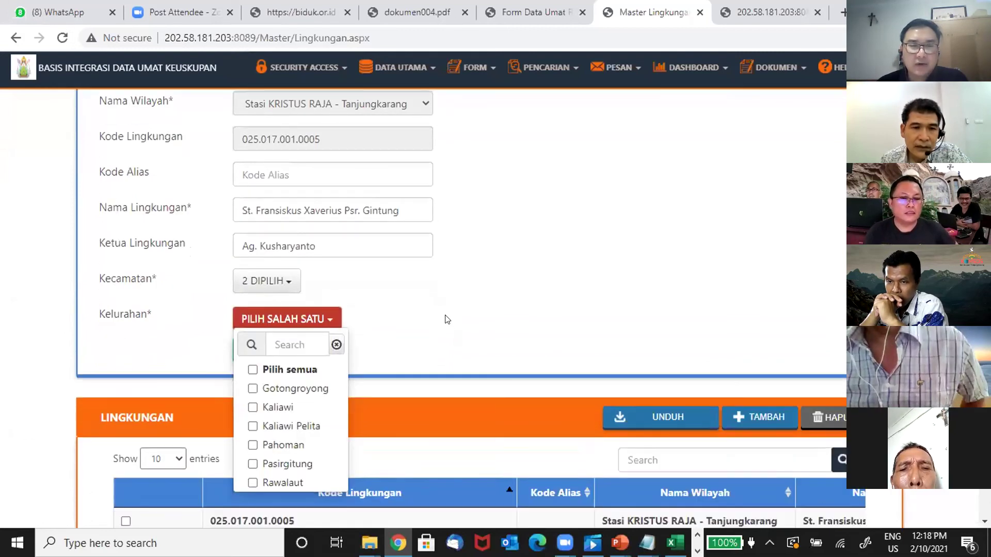
left_click(300, 344)
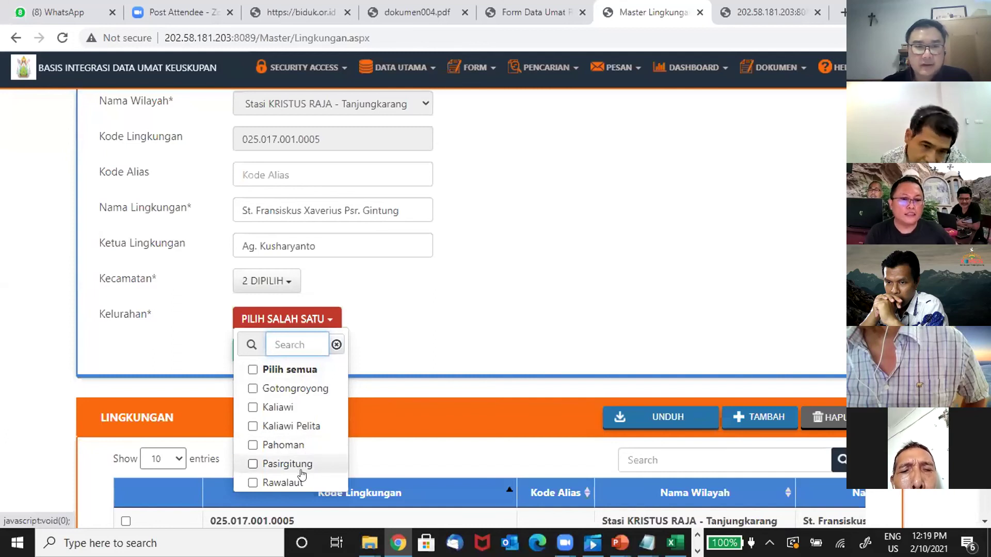
scroll(301, 474, "down", 2)
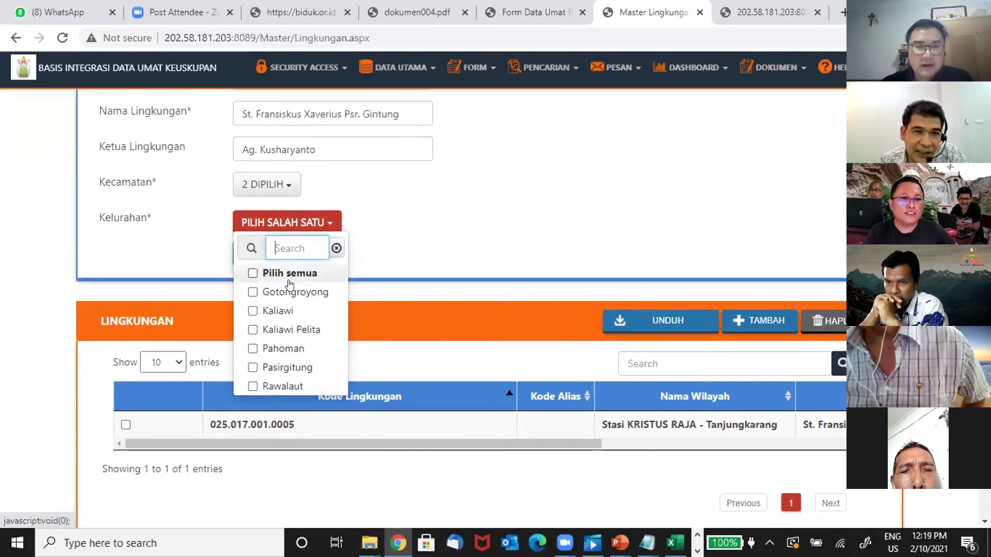
left_click(477, 209)
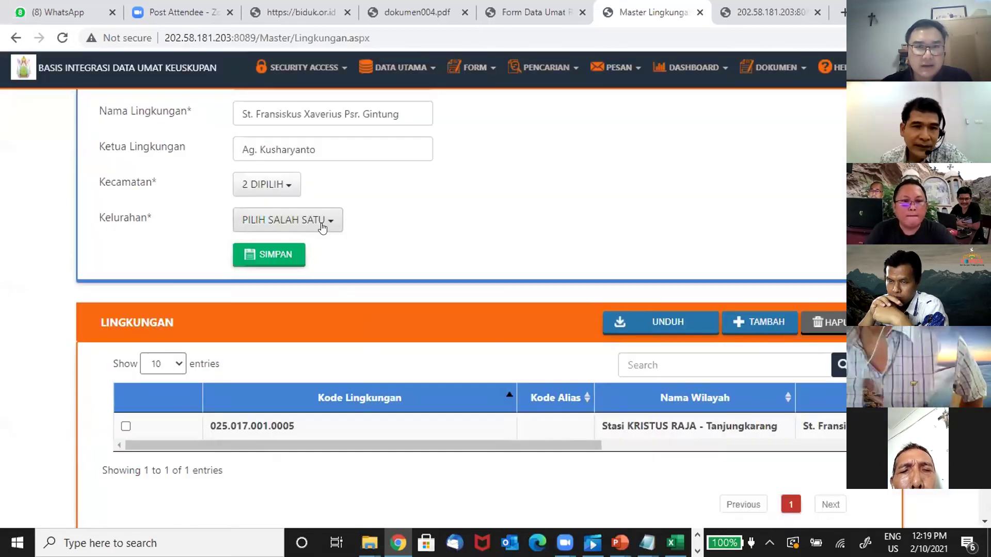
left_click(322, 225)
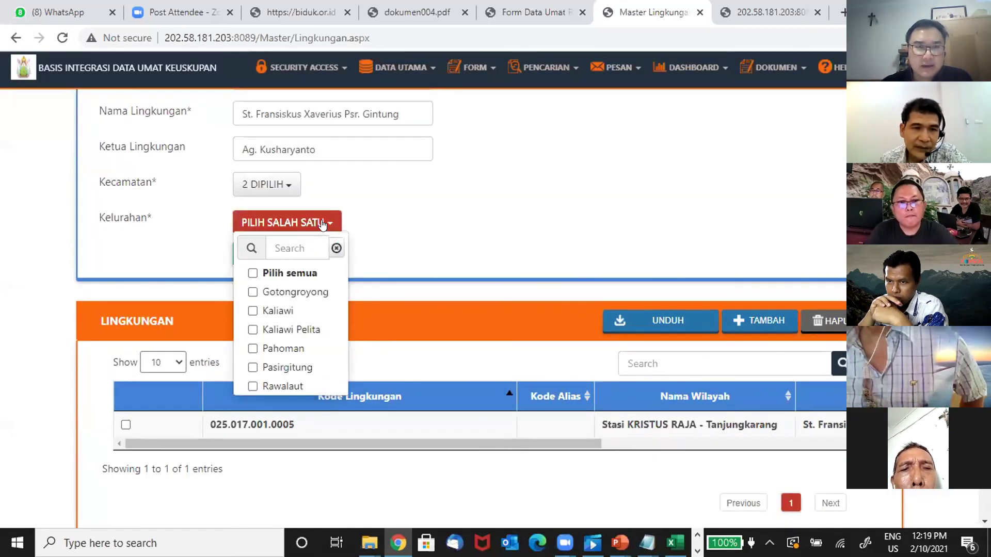
left_click(322, 225)
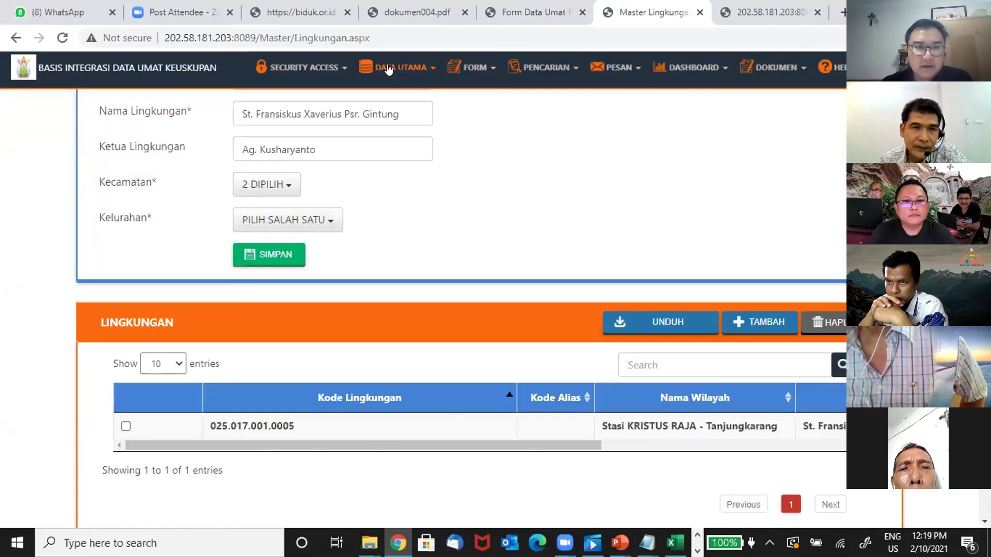
- Open the Master Kelurahan list and search it for 'gunung'
left_click(389, 70)
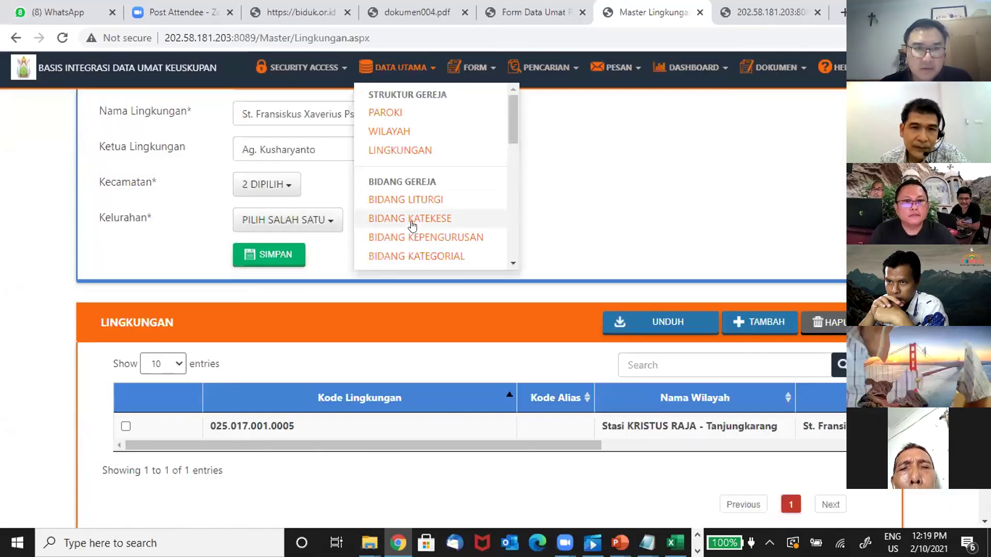
scroll(410, 220, "down", 4)
scroll(406, 222, "down", 2)
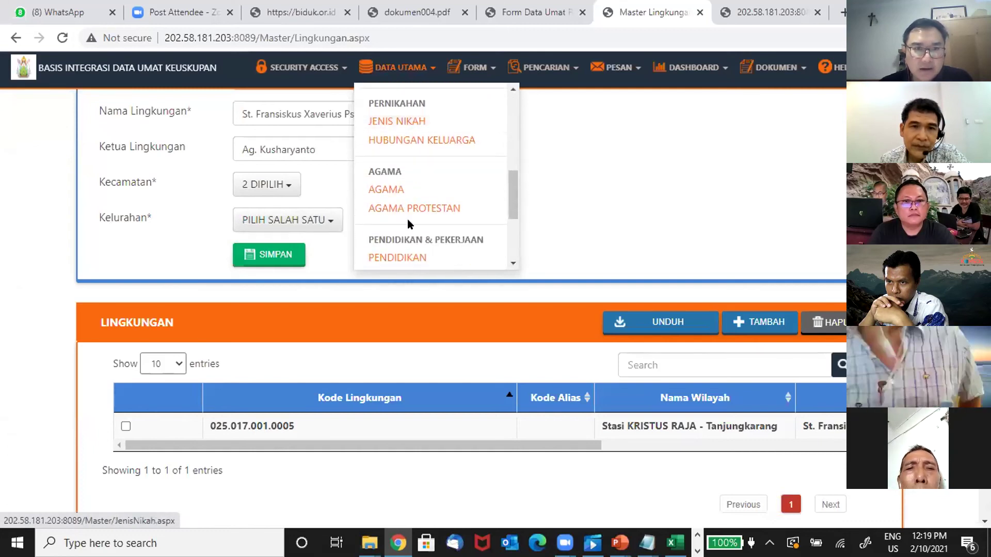
scroll(407, 221, "up", 2)
left_click(404, 130)
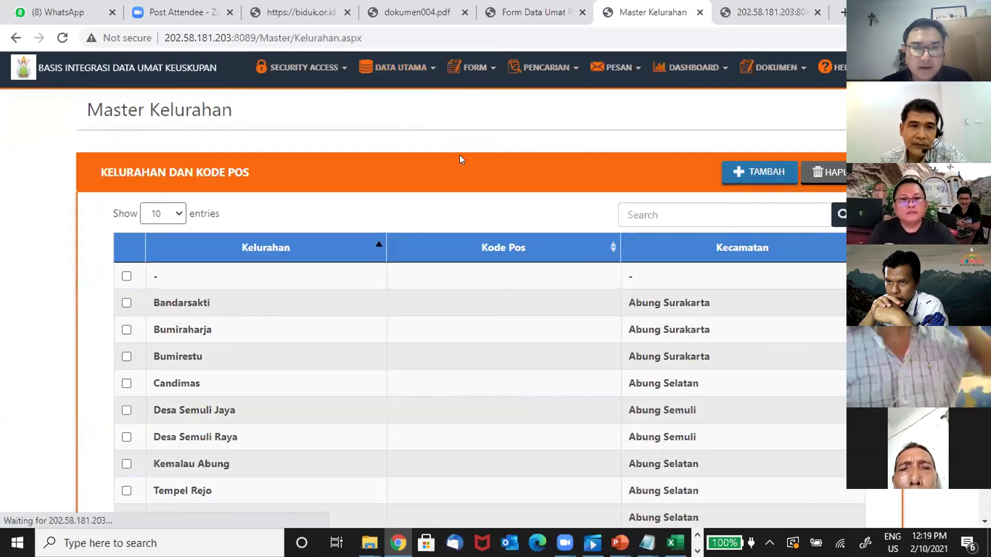
left_click(712, 209)
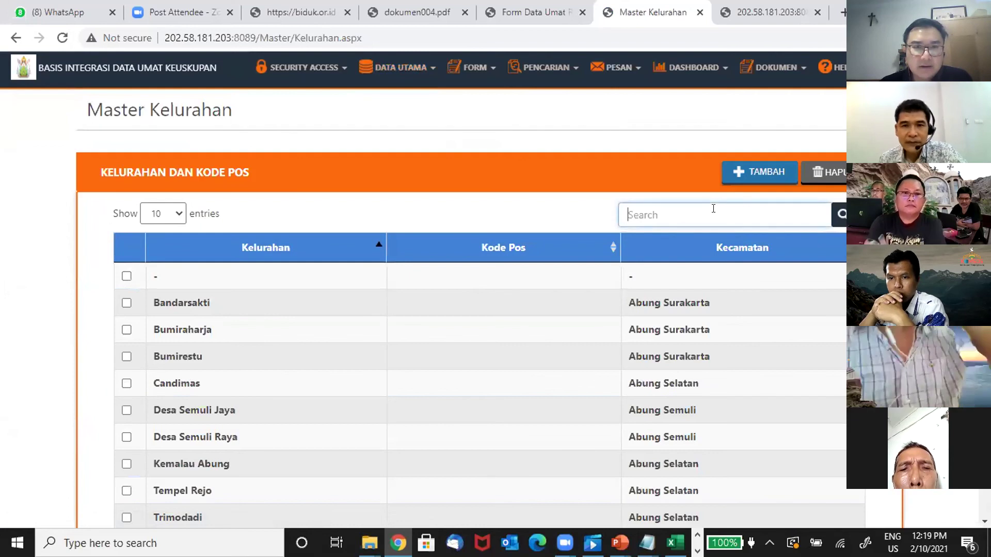
type("guung")
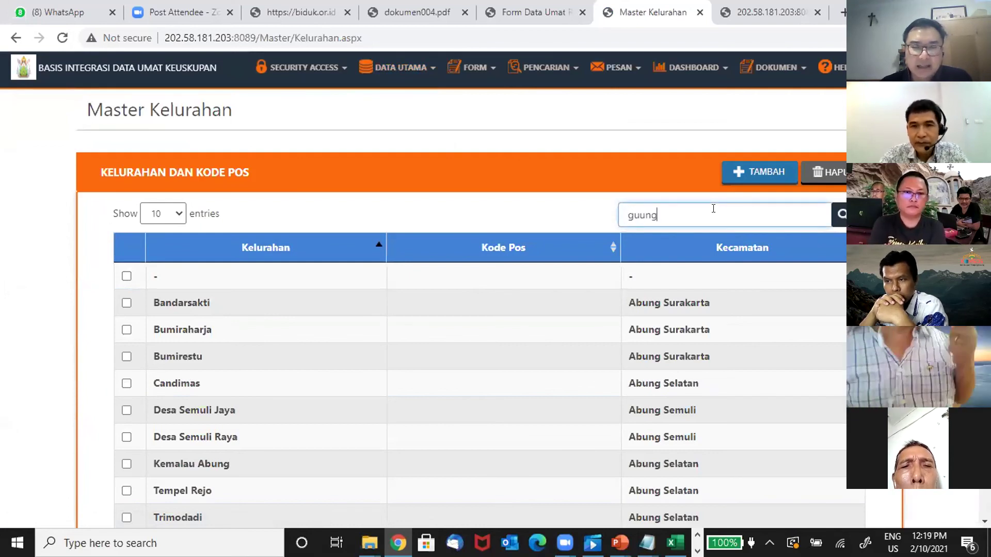
key("BackSpace")
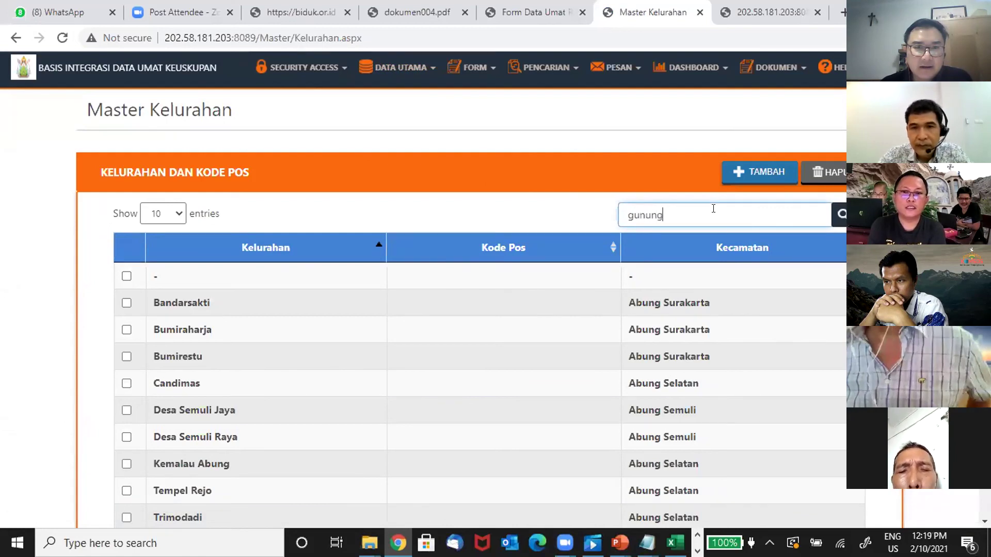
key("Return")
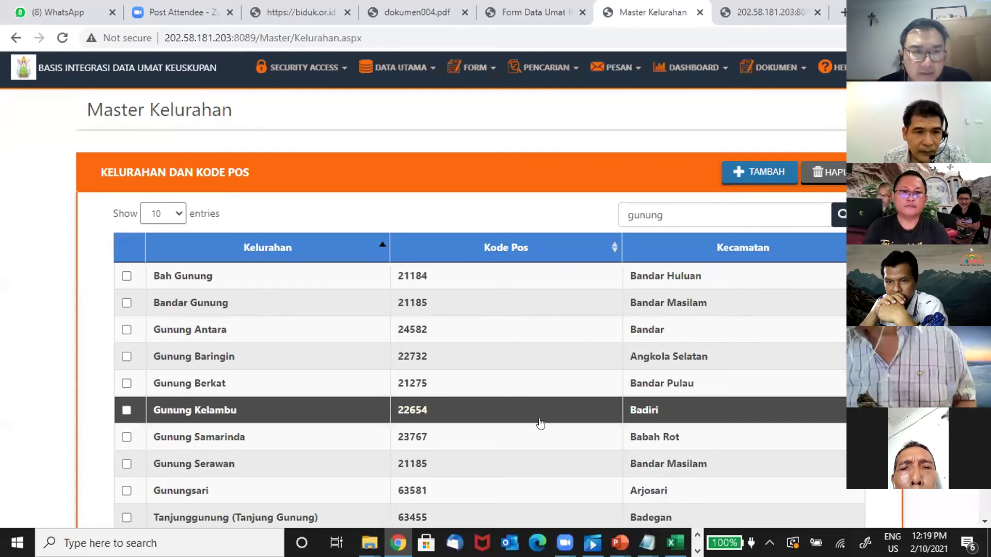
- Refine the search to 'gunungsari' and view page 2 of the 11 results
scroll(523, 462, "down", 1)
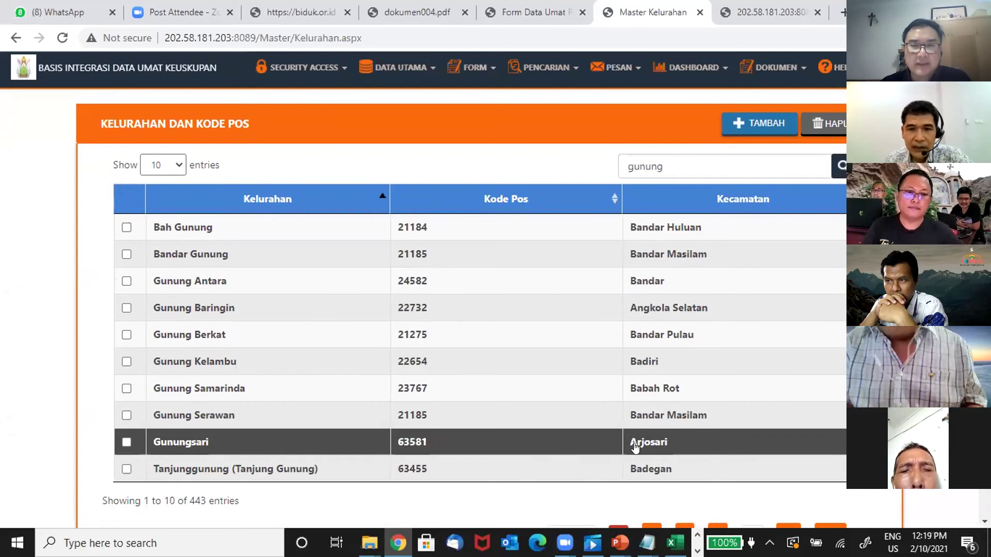
left_click(672, 165)
type("sa")
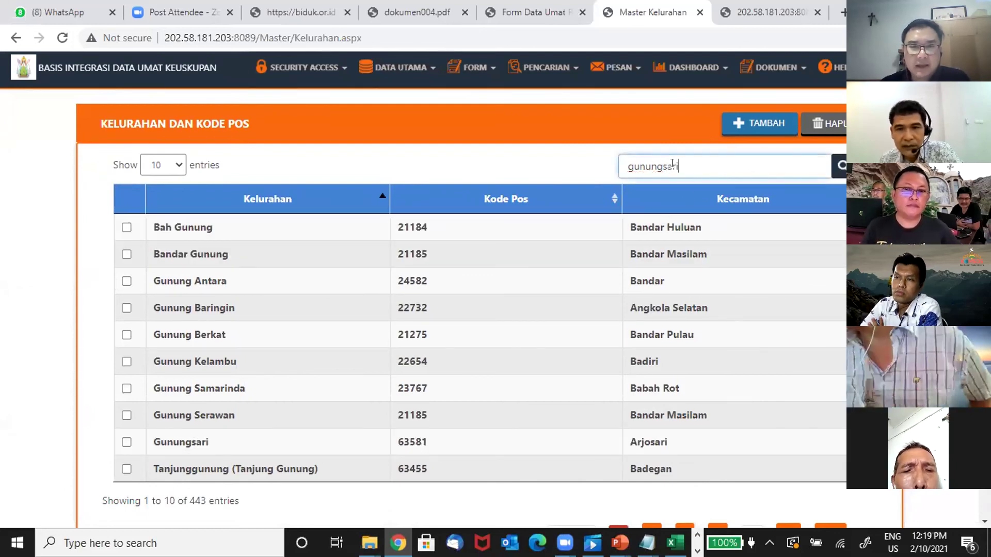
type("ri")
key("Return")
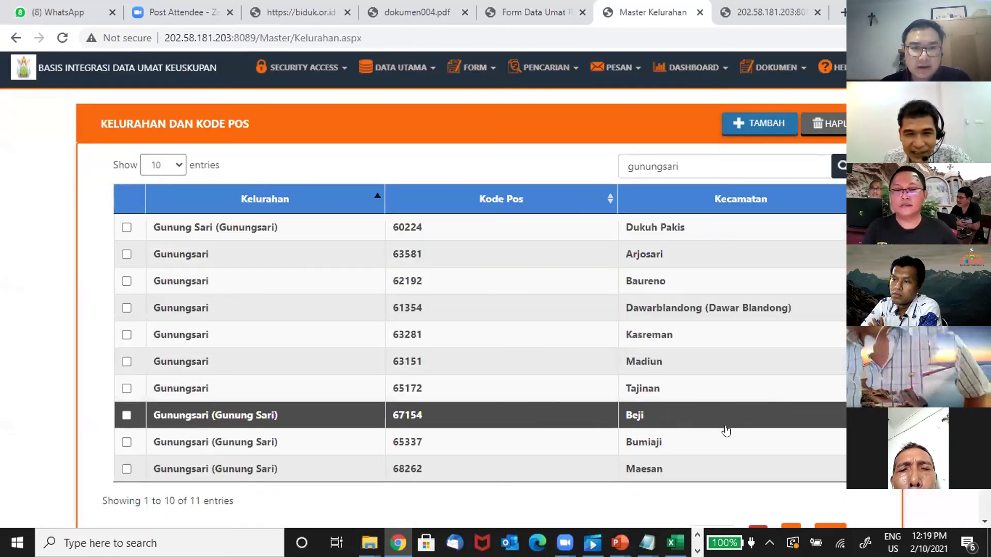
scroll(726, 430, "down", 1)
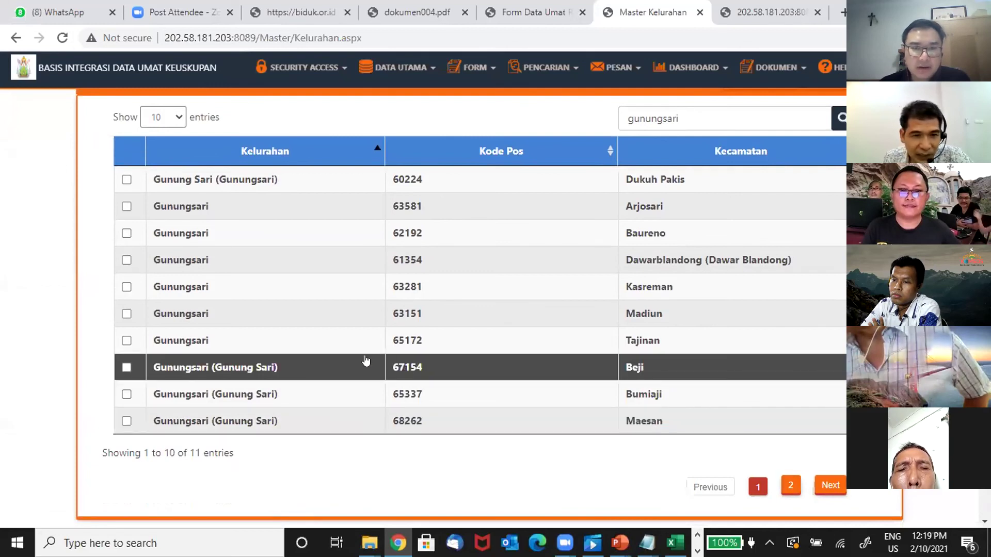
left_click(789, 485)
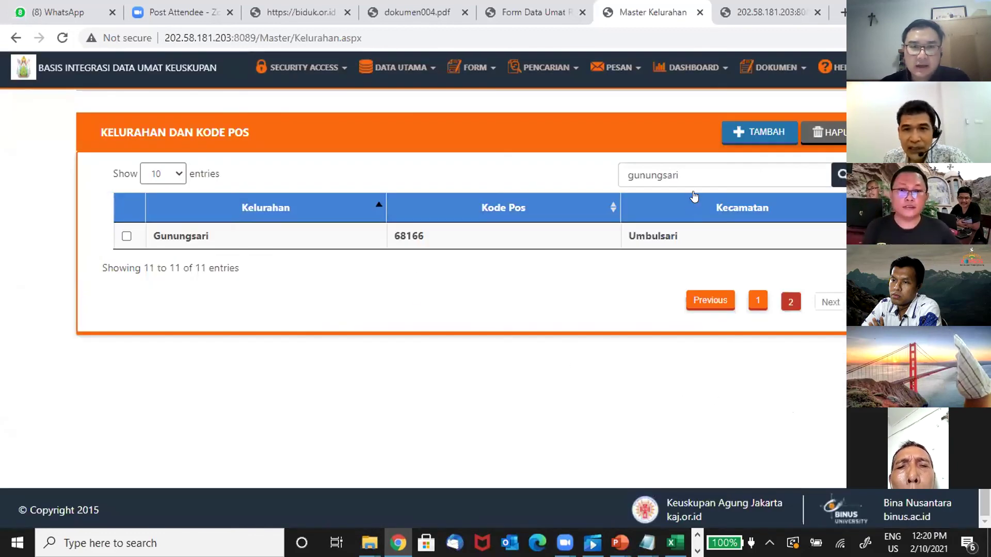
scroll(692, 206, "up", 1)
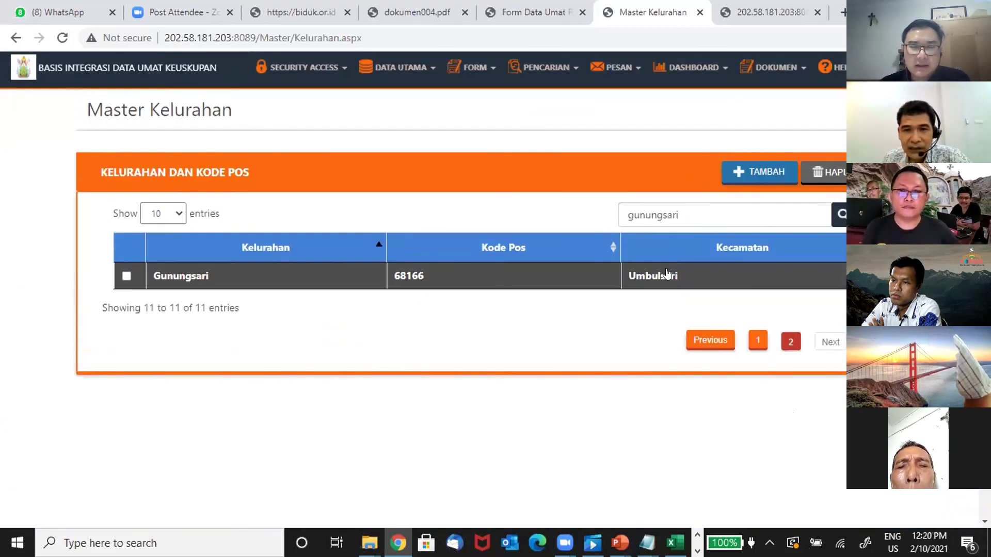
left_click_drag(712, 207, 573, 219)
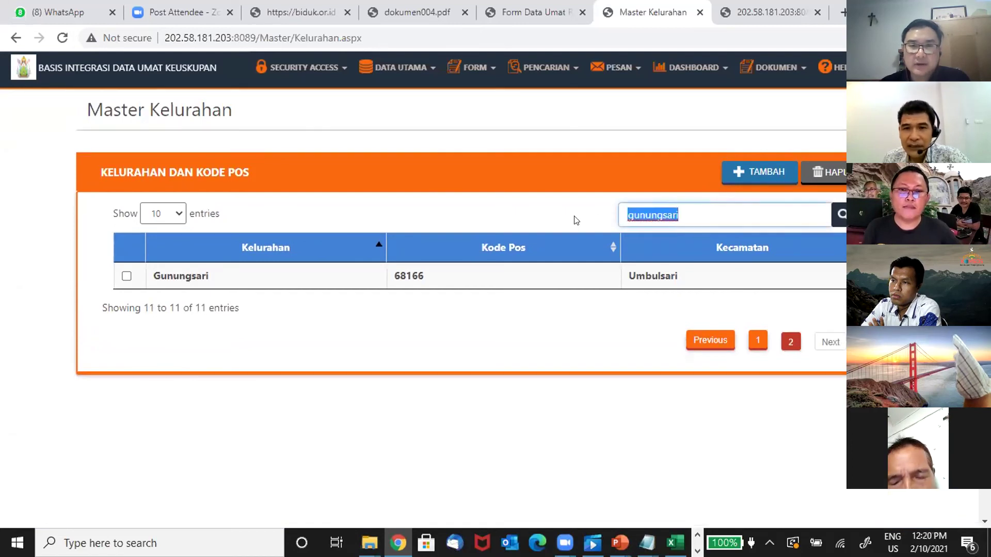
- Search kelurahan for postcode 35111 and, finding none, start a new kelurahan record
type("35111")
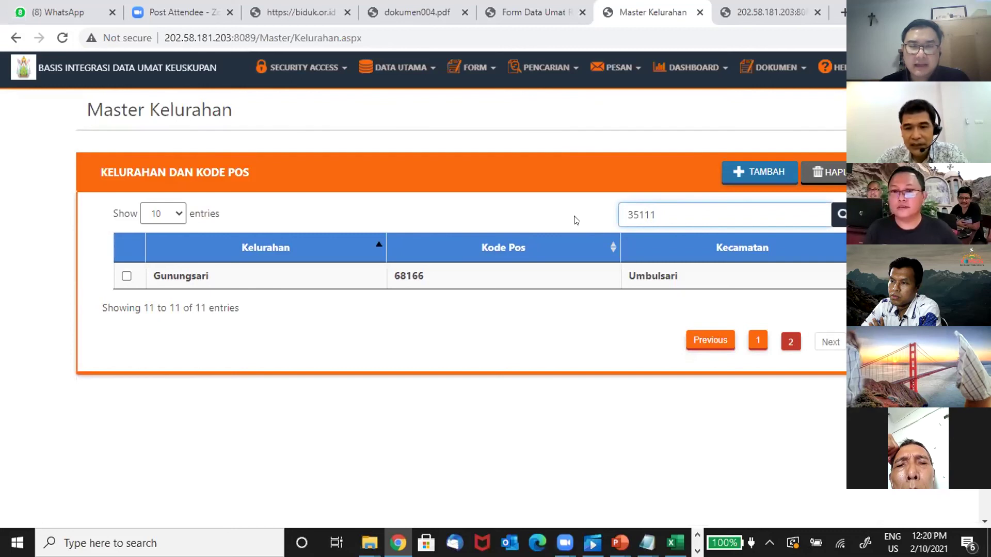
key("Return")
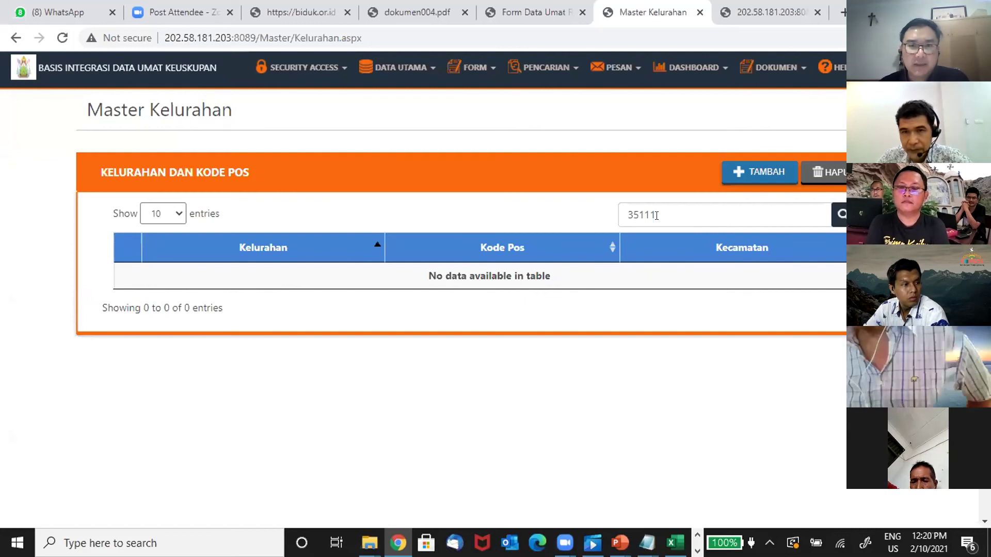
left_click(745, 172)
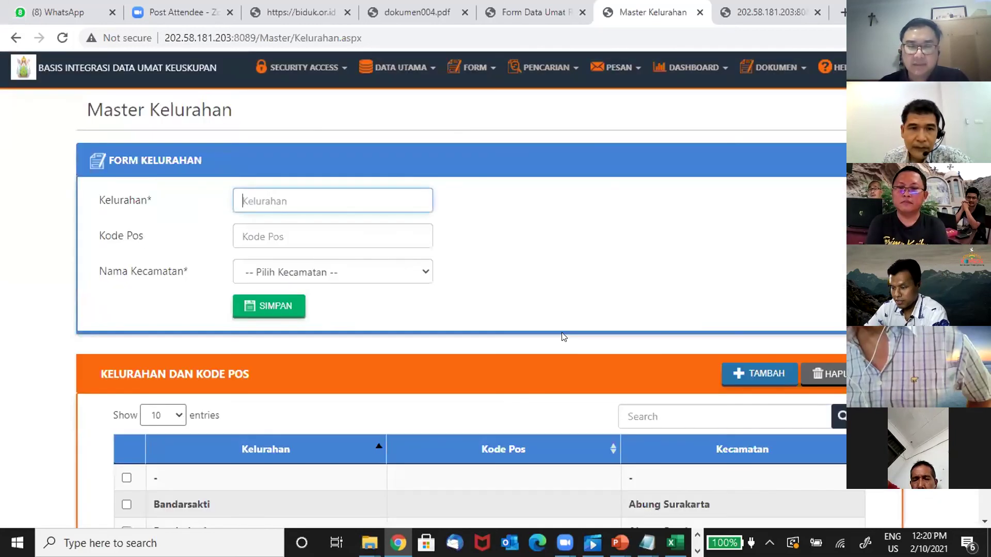
- Enter kelurahan name 'gunung sari' and postal code 35111 in Form Kelurahan
scroll(511, 459, "down", 2)
scroll(508, 462, "down", 3)
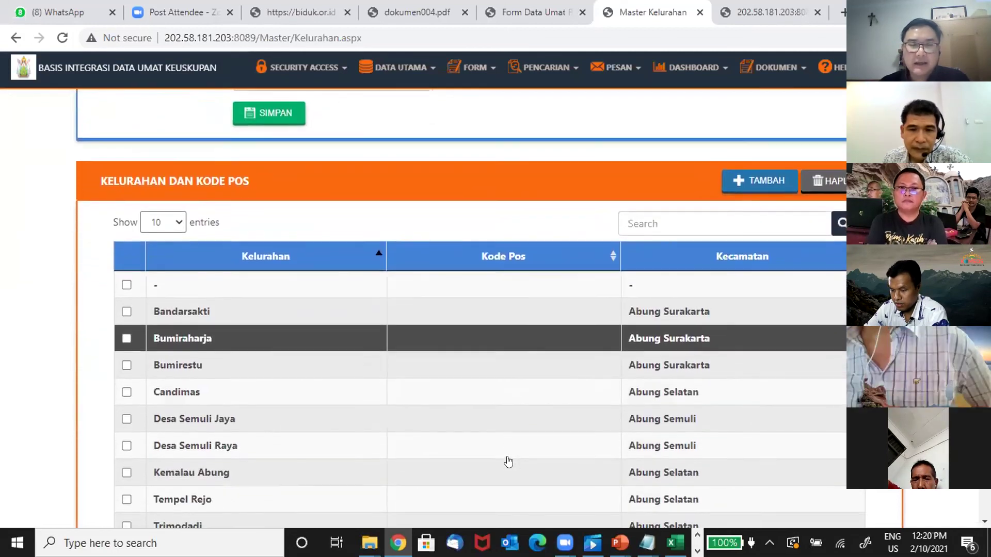
scroll(506, 459, "up", 4)
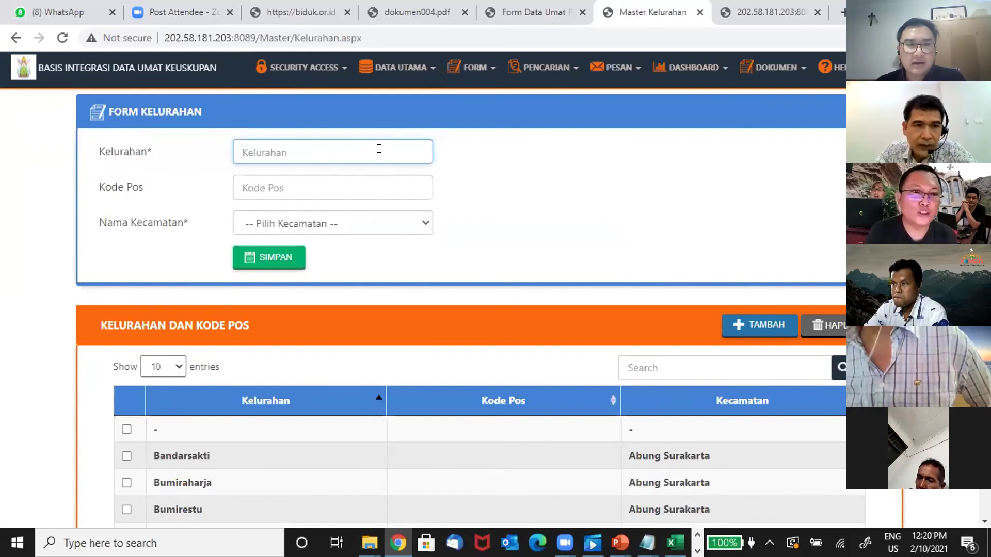
type("gunun")
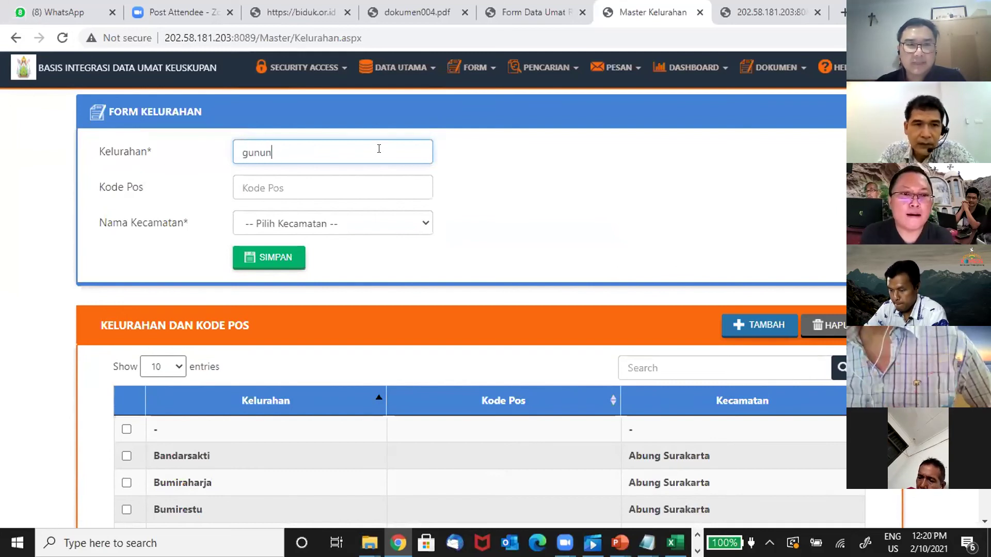
type("g sari")
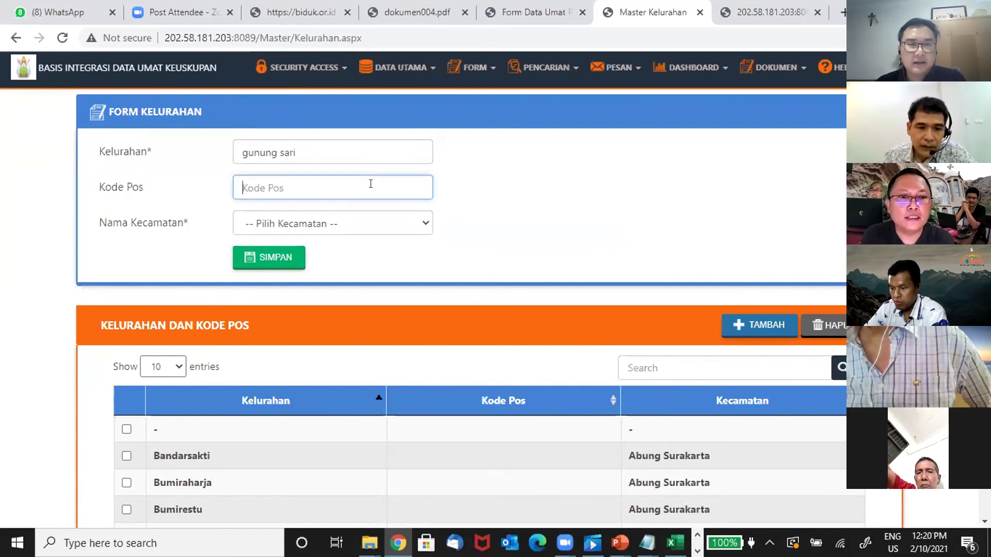
type("5")
key("BackSpace")
type("35111")
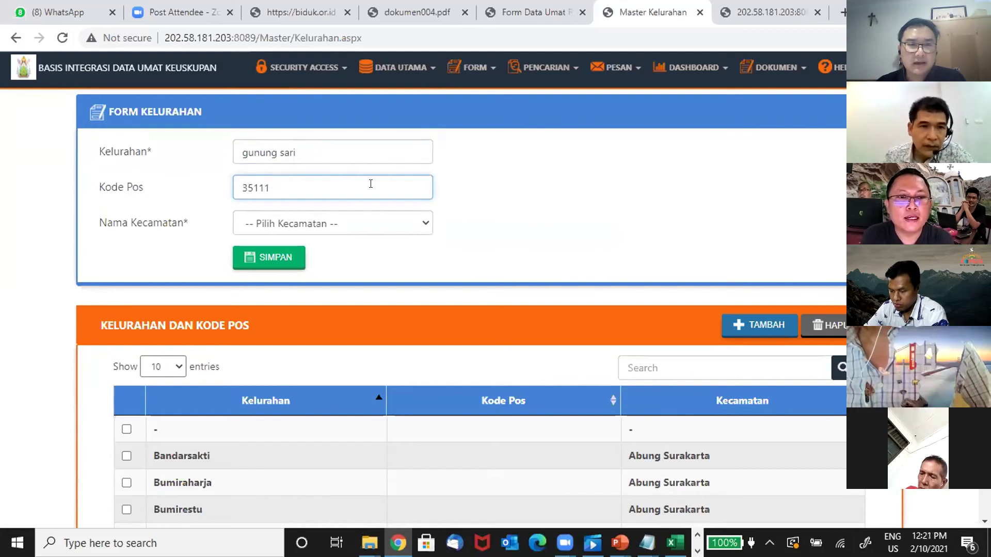
- Choose Enggal as the Nama Kecamatan and save the new kelurahan
left_click(426, 227)
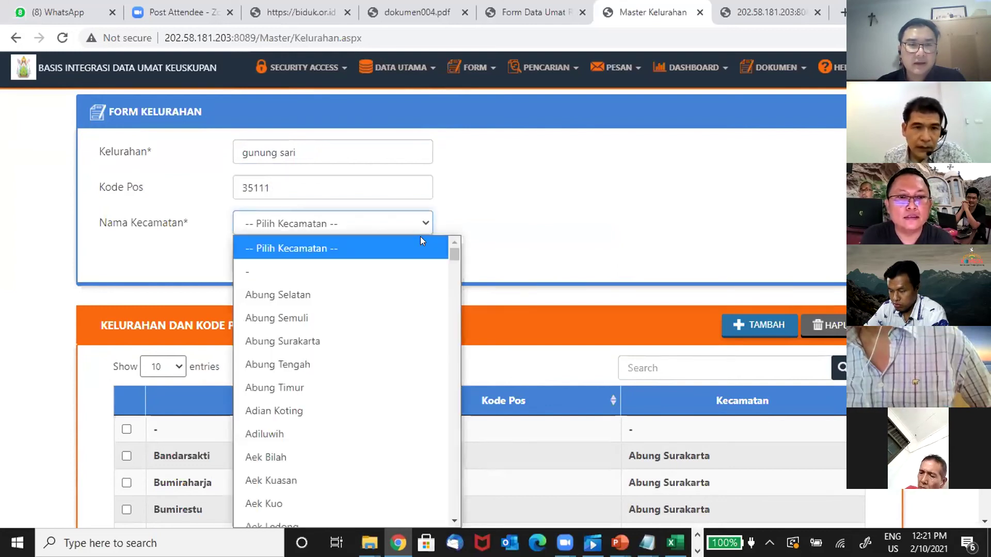
scroll(369, 313, "down", 10)
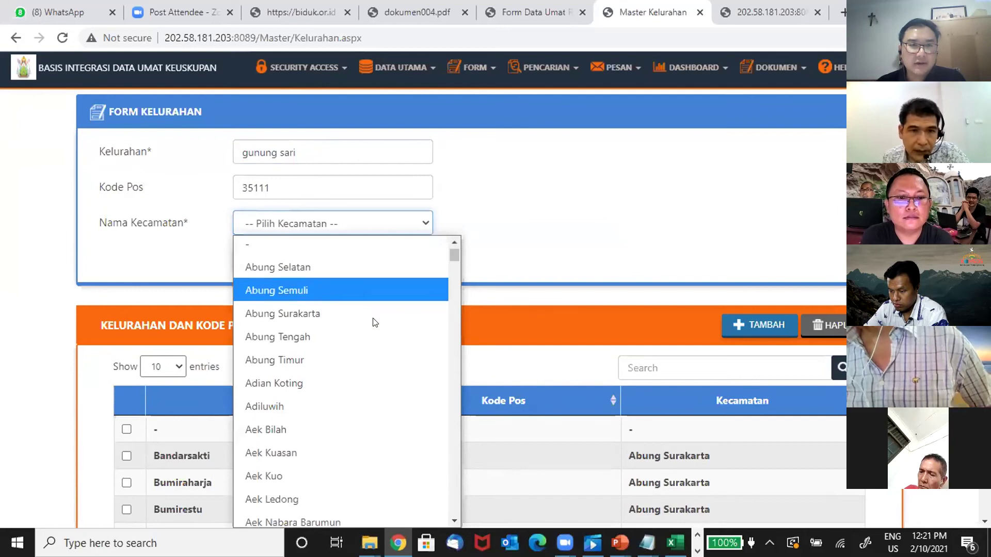
scroll(392, 296, "down", 2)
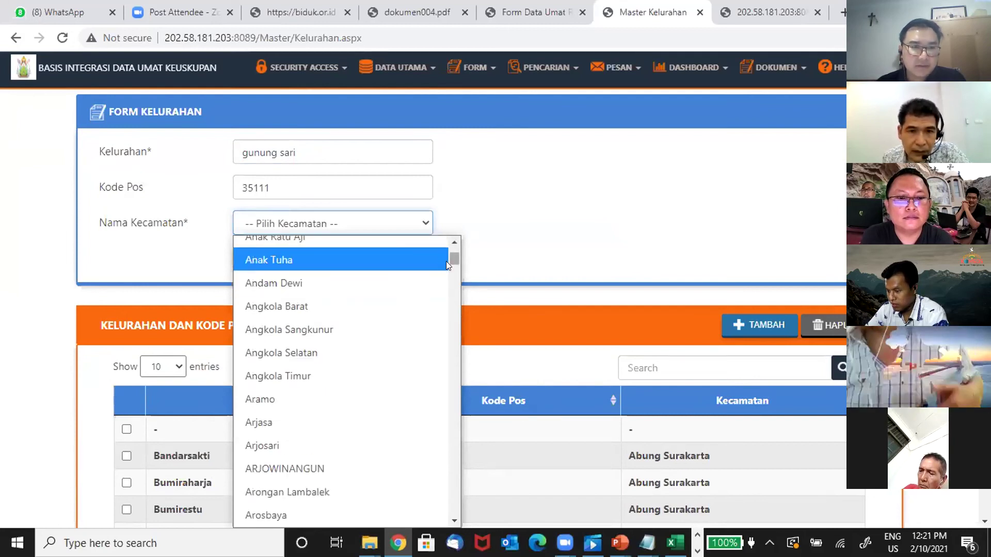
left_click_drag(453, 260, 455, 301)
scroll(375, 370, "down", 12)
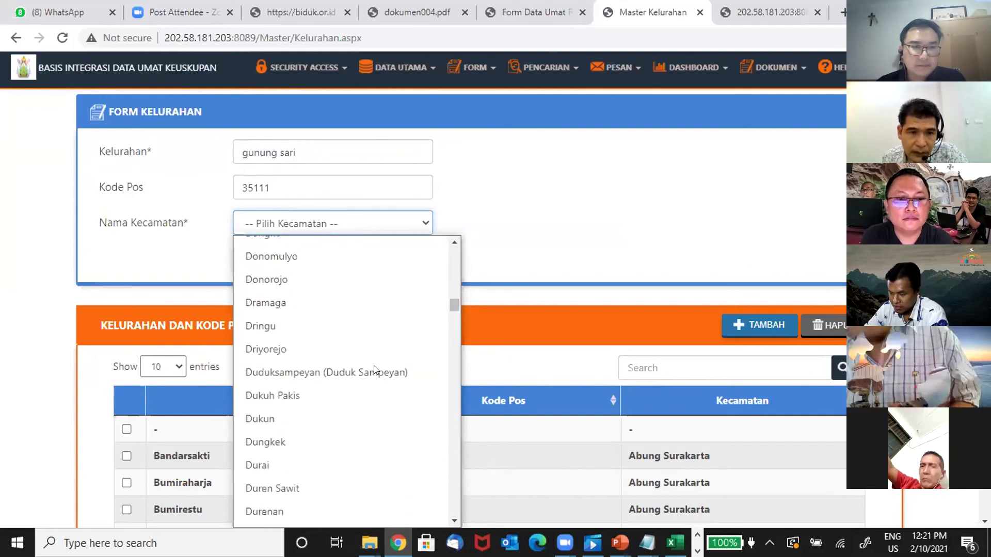
scroll(375, 371, "up", 1)
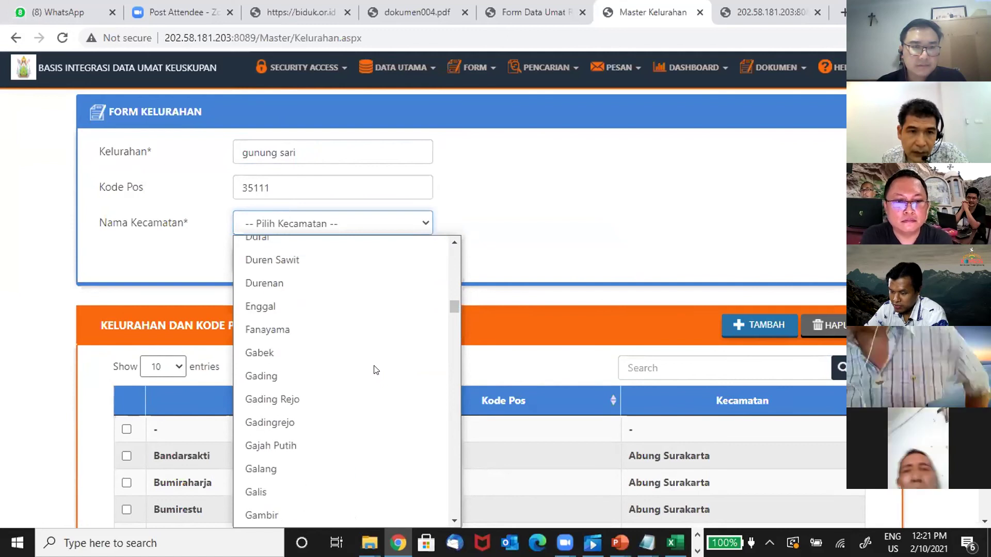
left_click(352, 308)
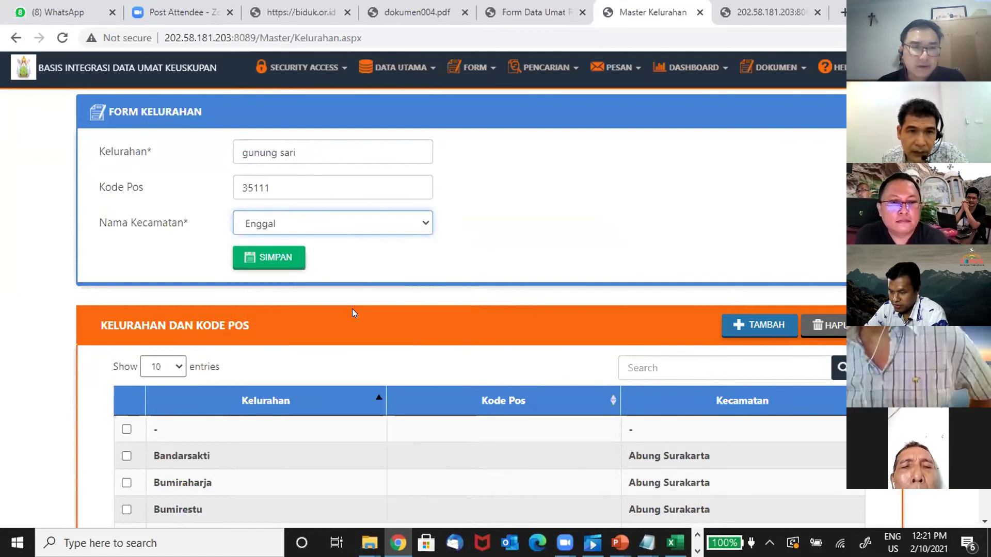
left_click(285, 262)
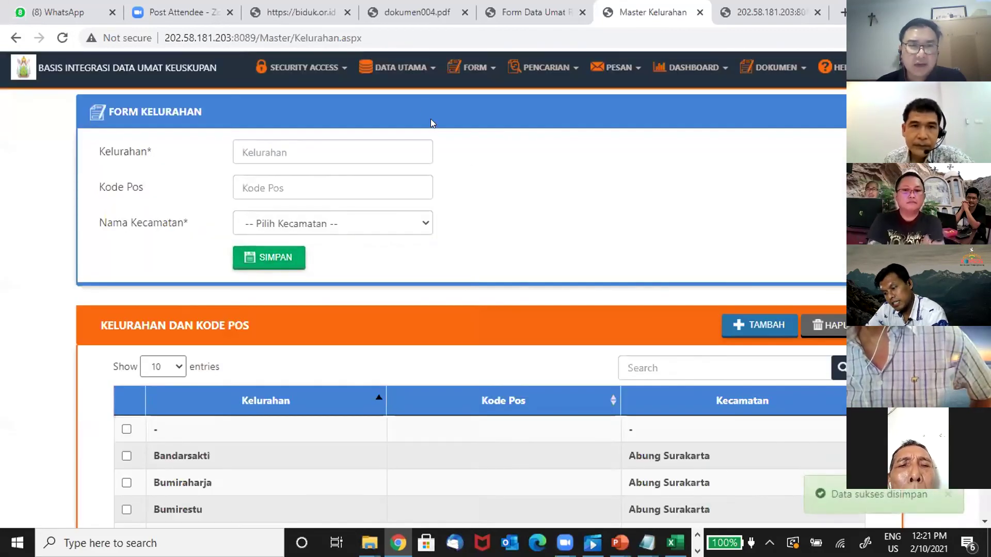
left_click(470, 70)
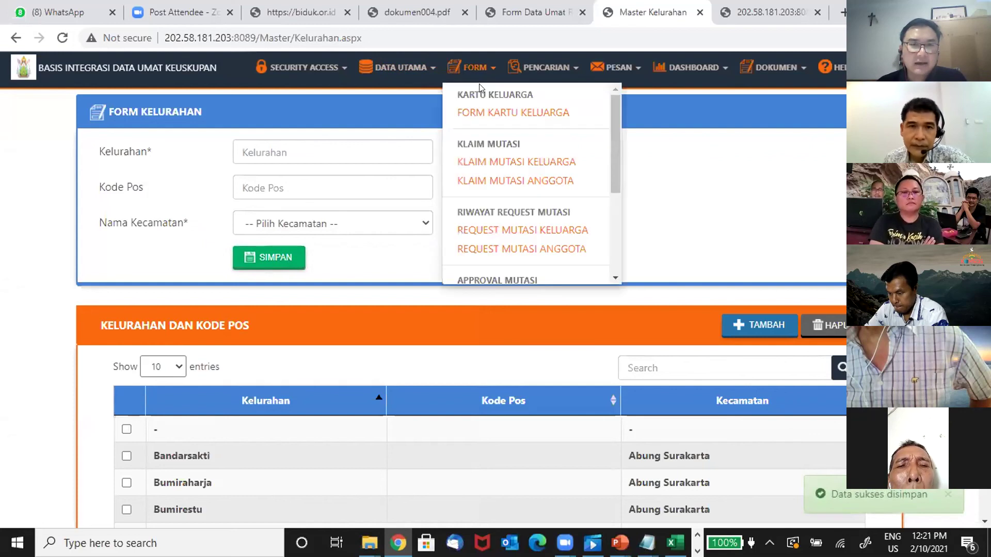
- Open Form Kartu Keluarga with all Wilayah selected, then go to the Master Lingkungan list
left_click(484, 112)
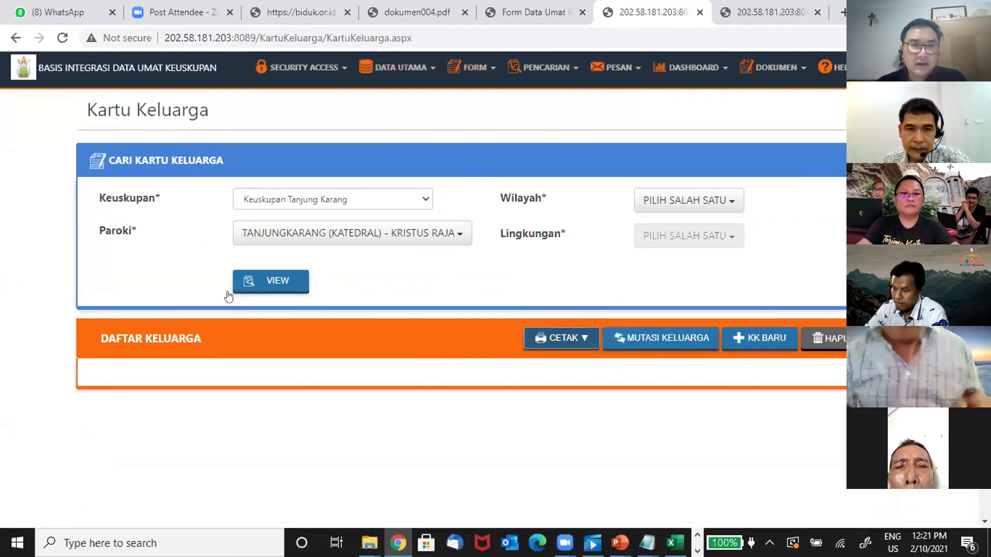
left_click(645, 201)
left_click(654, 221)
left_click(590, 242)
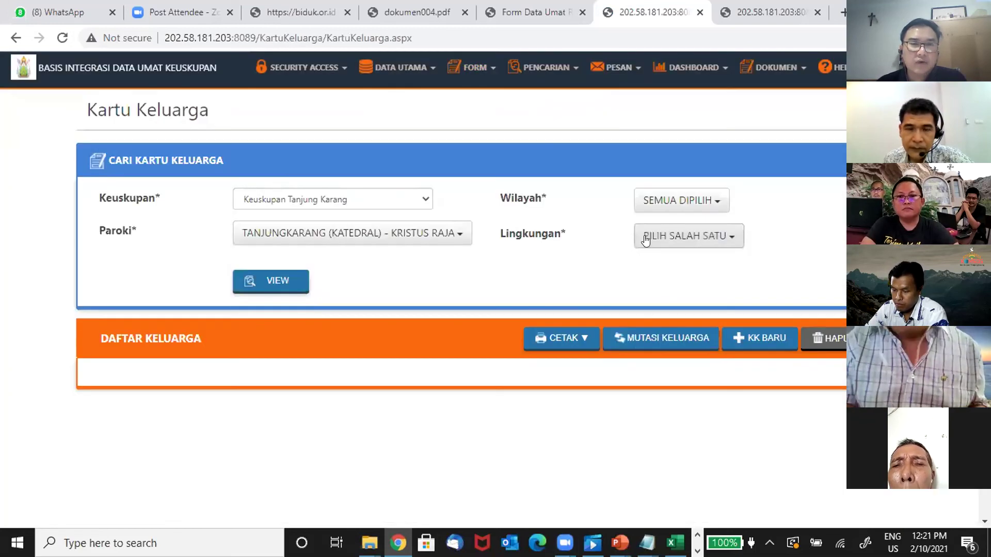
left_click(655, 205)
left_click(653, 203)
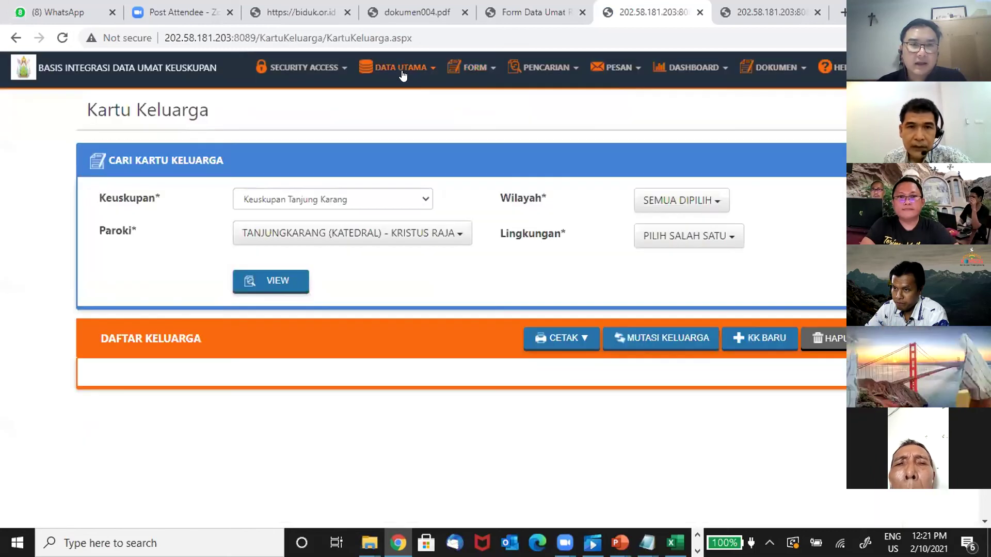
left_click(400, 67)
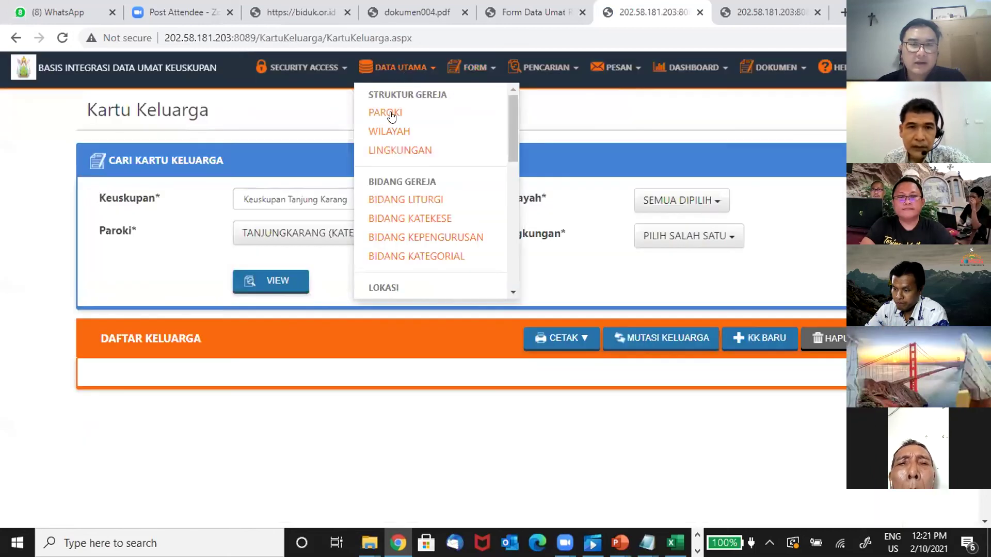
left_click(397, 149)
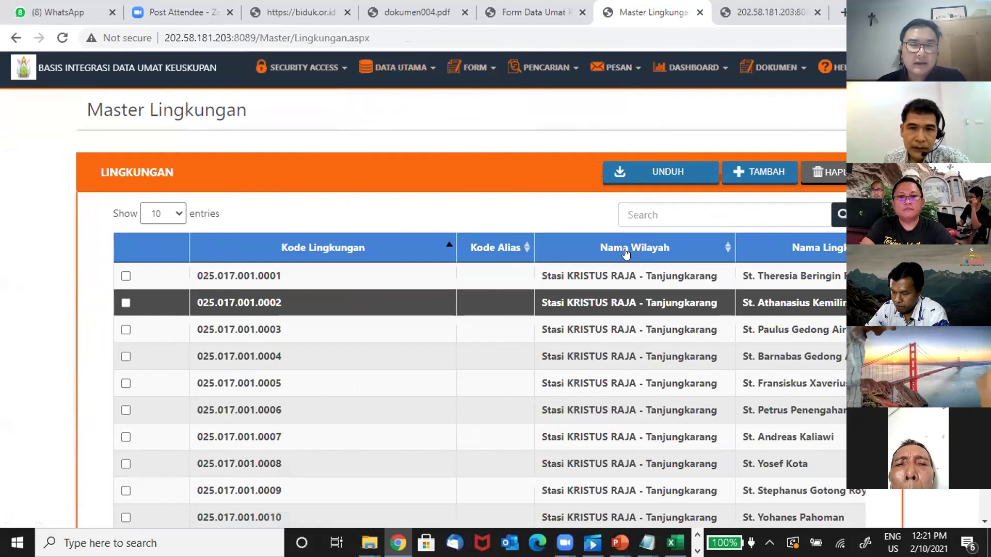
- Search Master Lingkungan for 'gintung' and open lingkungan 025.017.001.0005 for editing
left_click(667, 216)
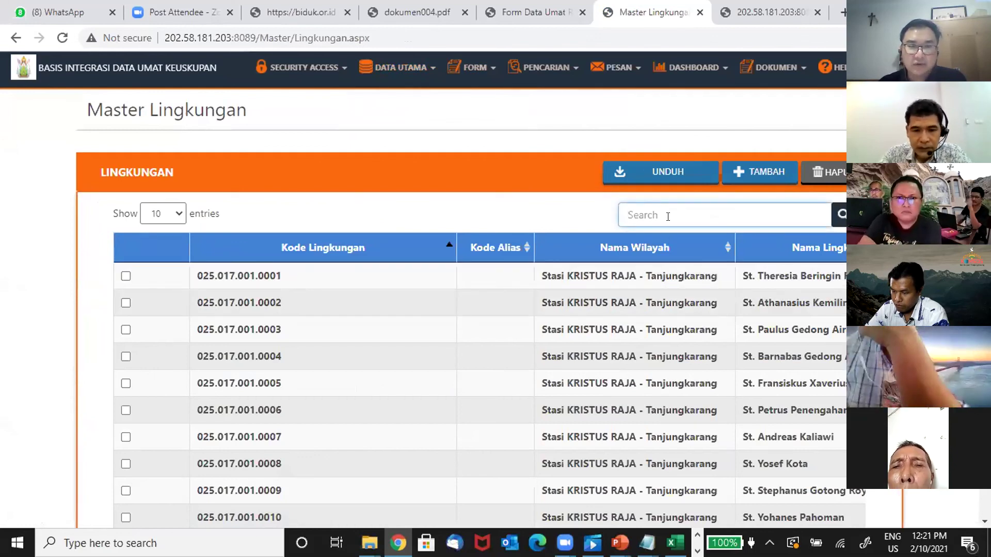
type("gintung")
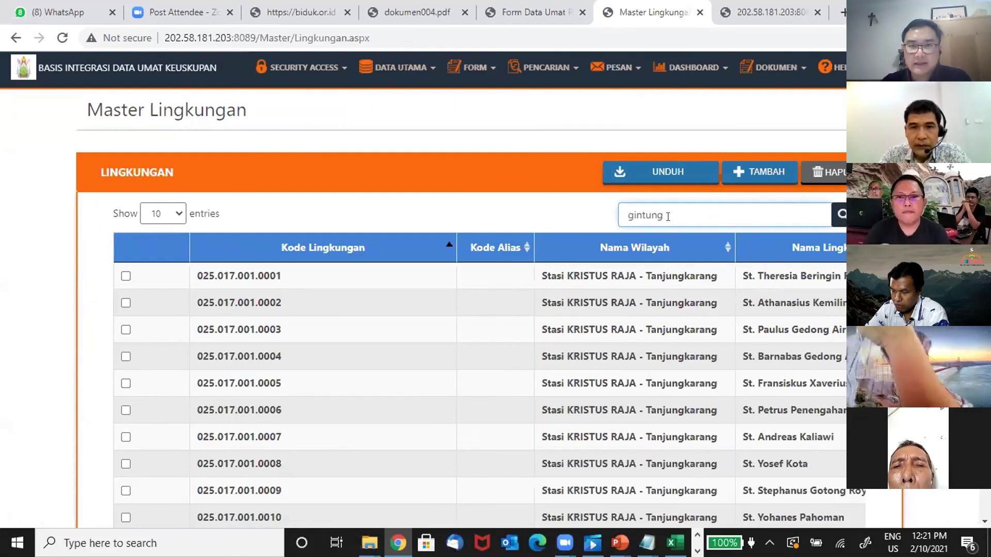
key("Return")
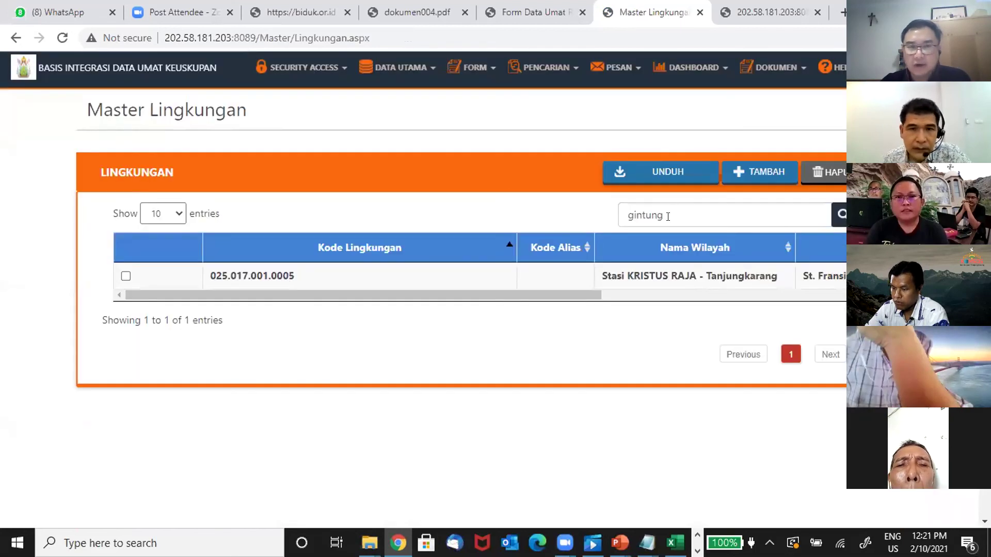
left_click(275, 277)
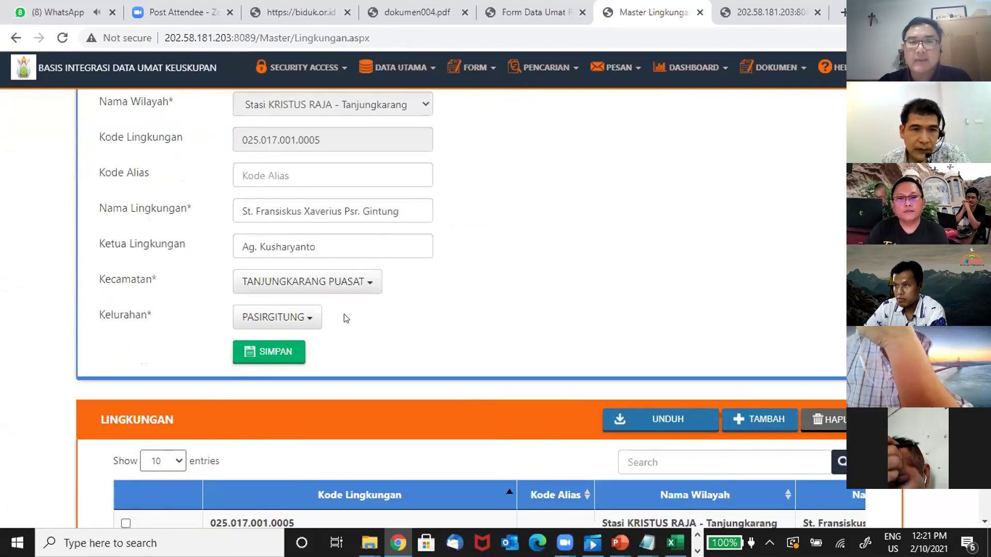
- Add Enggal as a second Kecamatan for the Gintung lingkungan
left_click(308, 318)
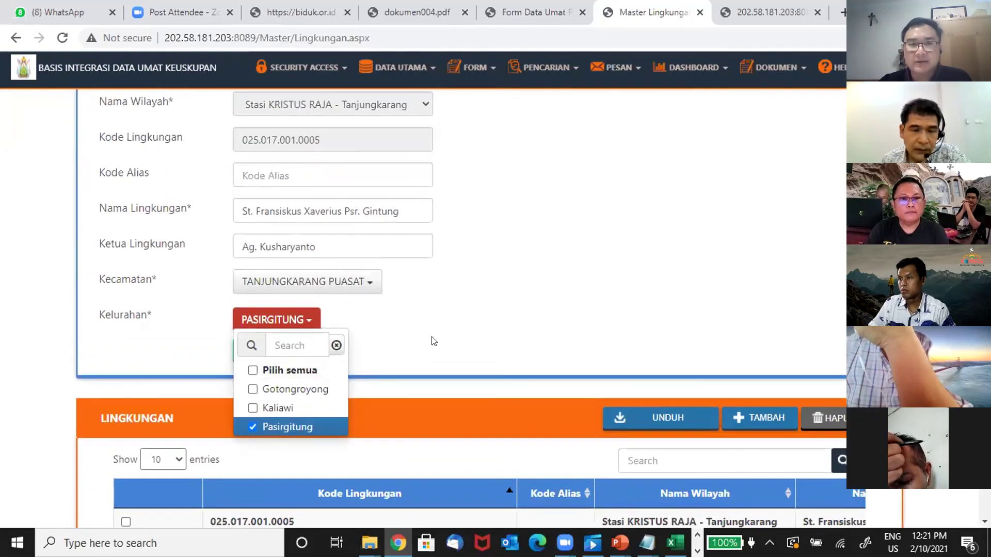
left_click(434, 338)
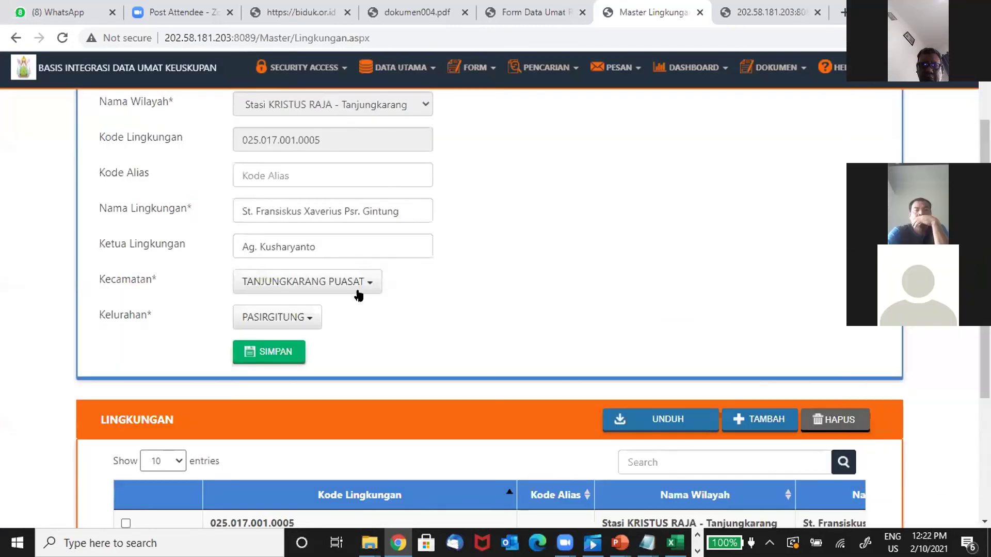
left_click(356, 287)
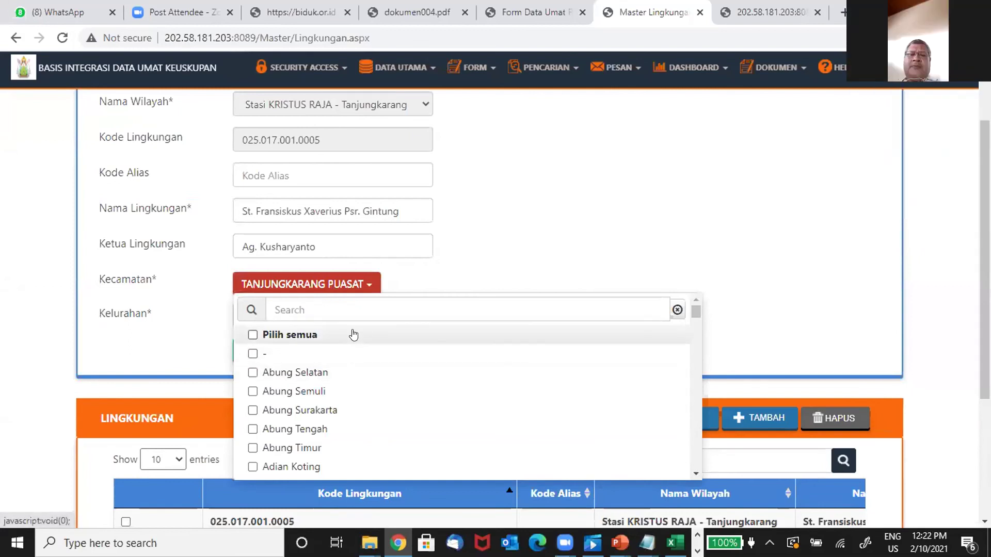
left_click(354, 303)
type("e")
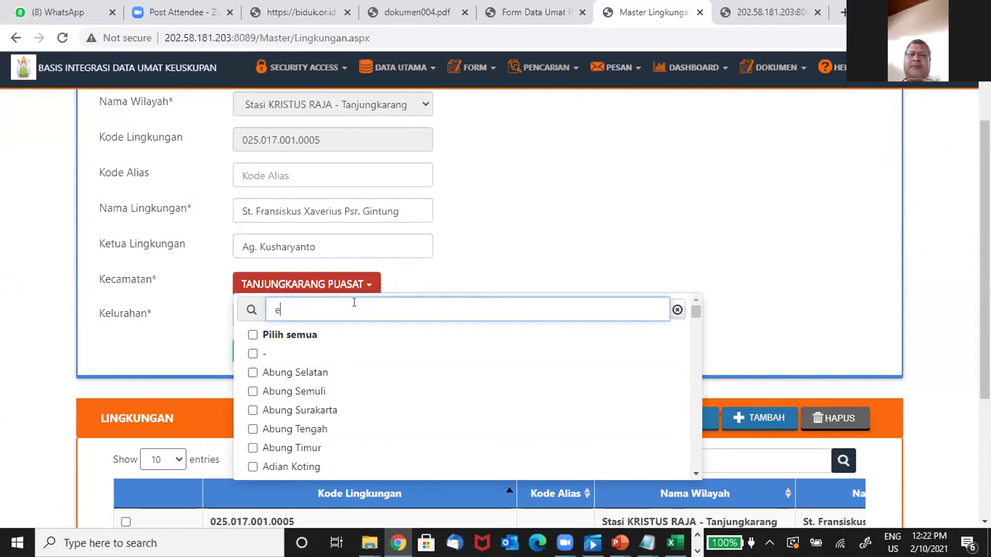
type("ngg")
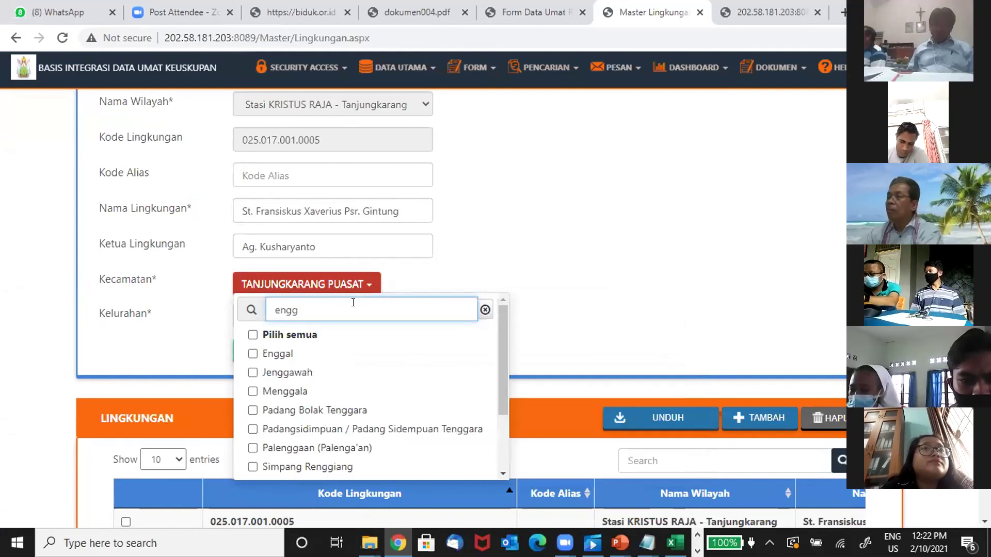
left_click(325, 352)
left_click(469, 287)
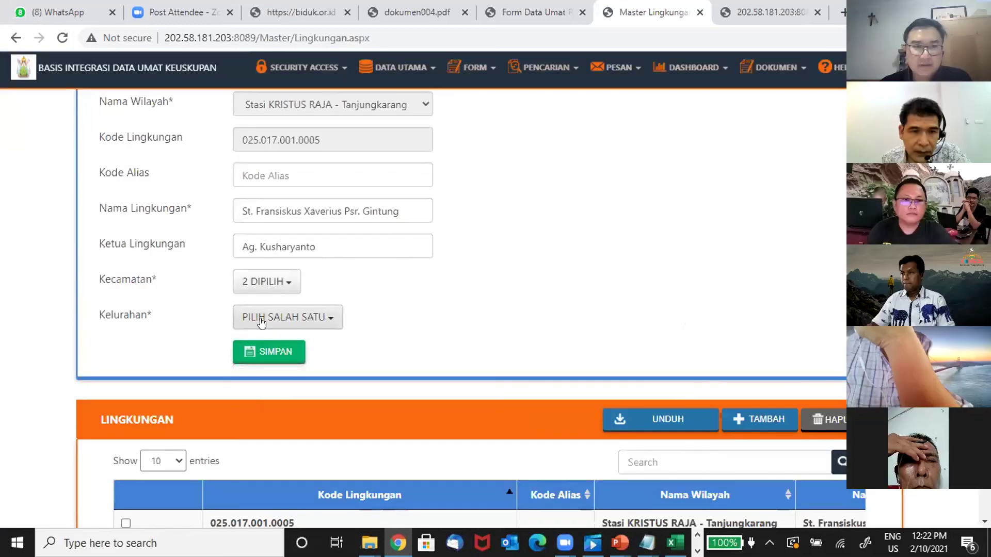
- Set the Kelurahan to gunung sari, then save and confirm the change with UBAH
left_click(263, 320)
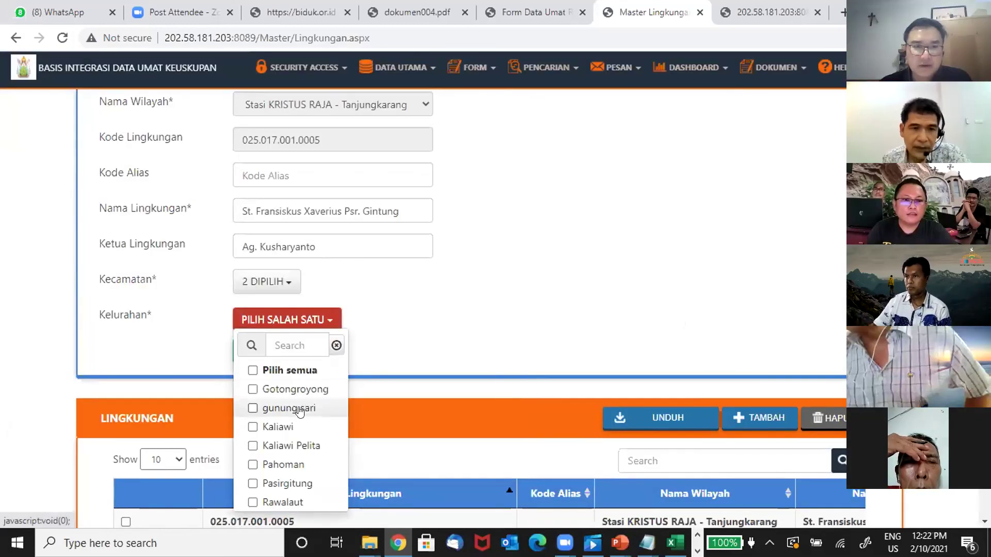
left_click(253, 409)
left_click(387, 321)
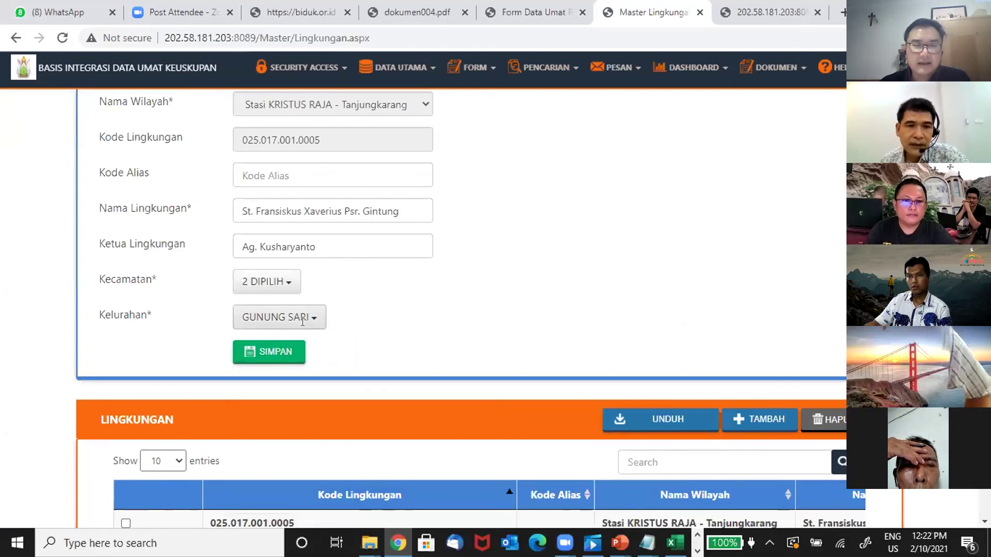
left_click(272, 350)
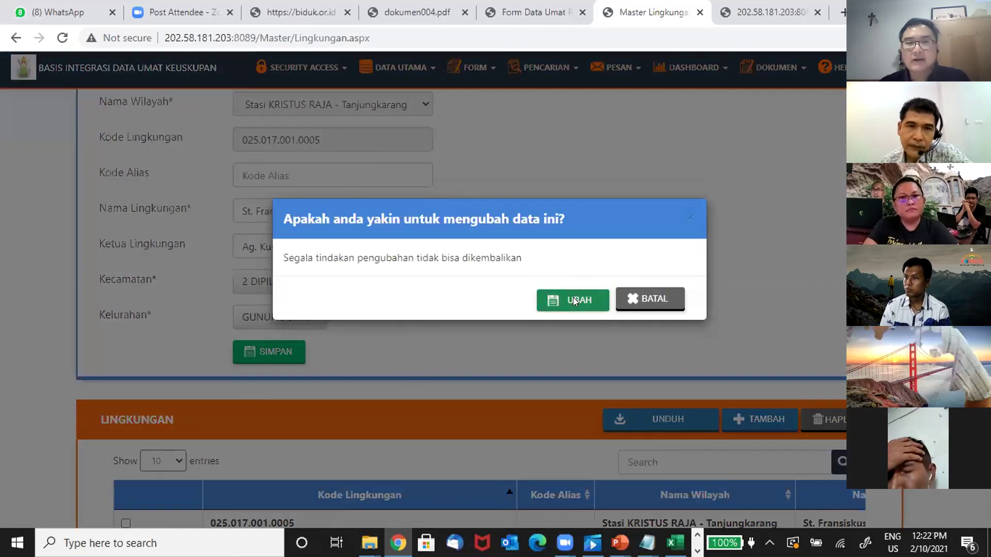
left_click(573, 298)
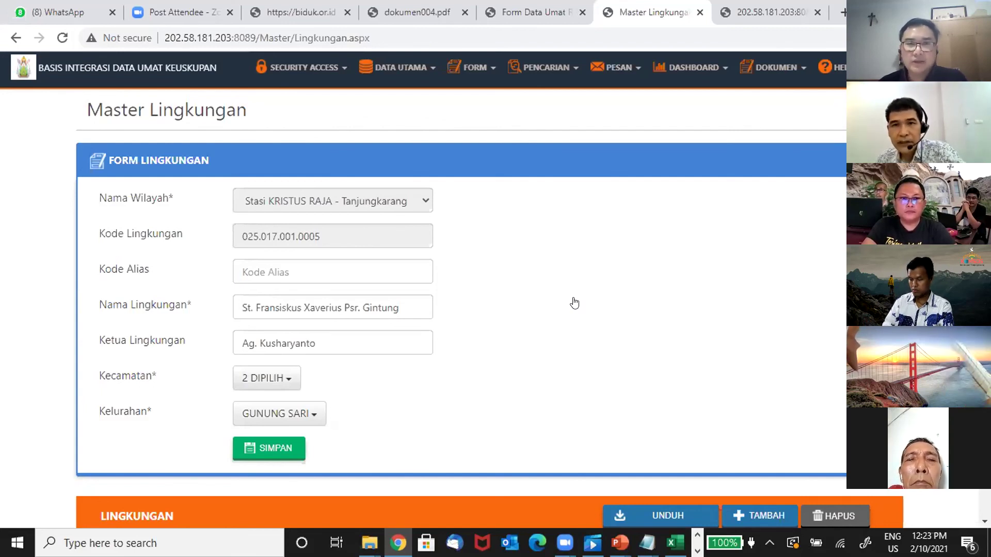
- Open the DATA UTAMA menu of master data pages
left_click(403, 69)
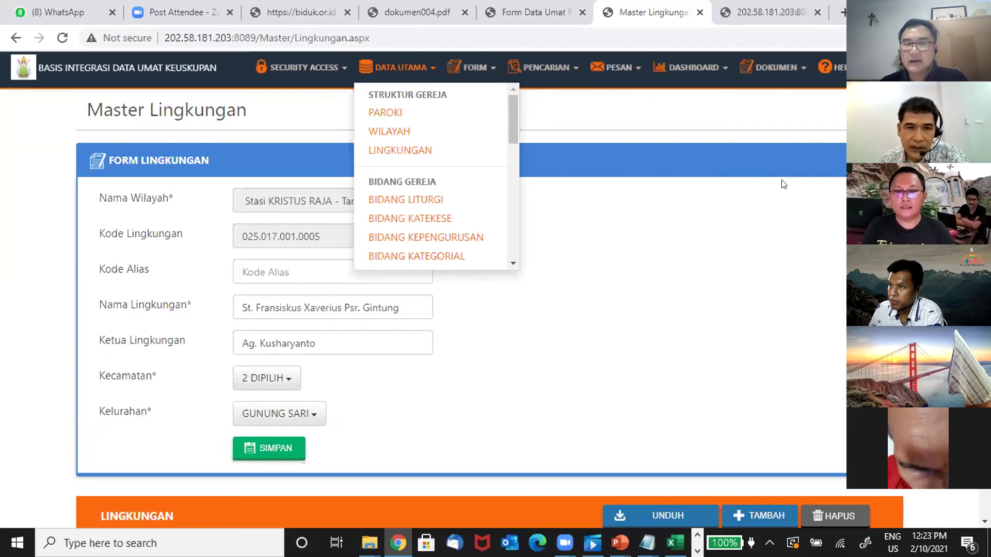
- Go to Master Paroki and open parish 025.017 Tanjungkarang (Katedral) for editing
left_click(410, 106)
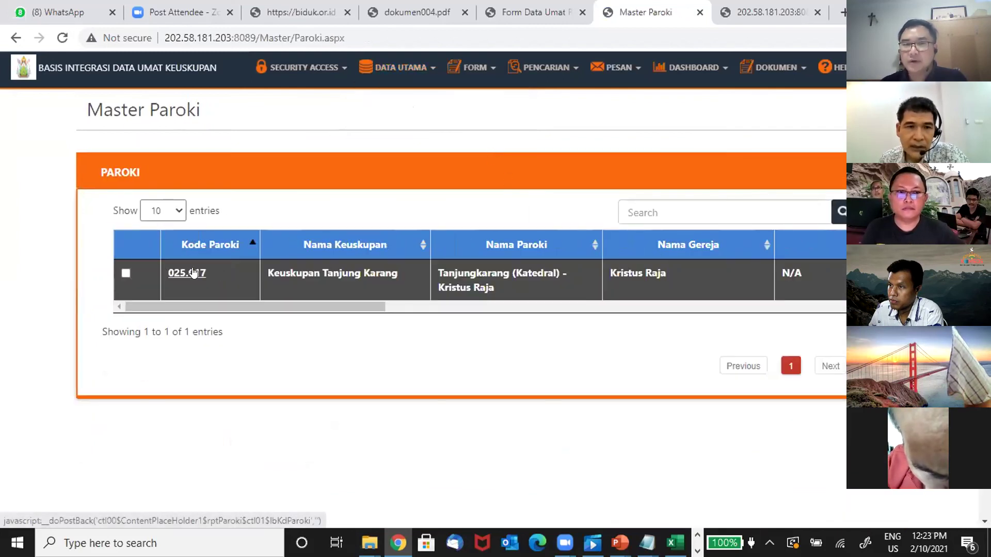
left_click(193, 273)
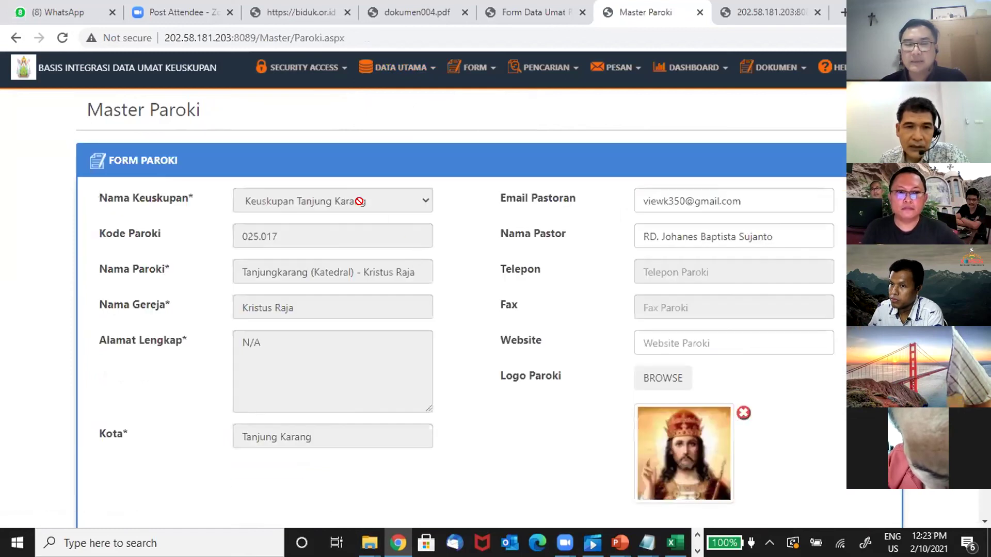
left_click(725, 227)
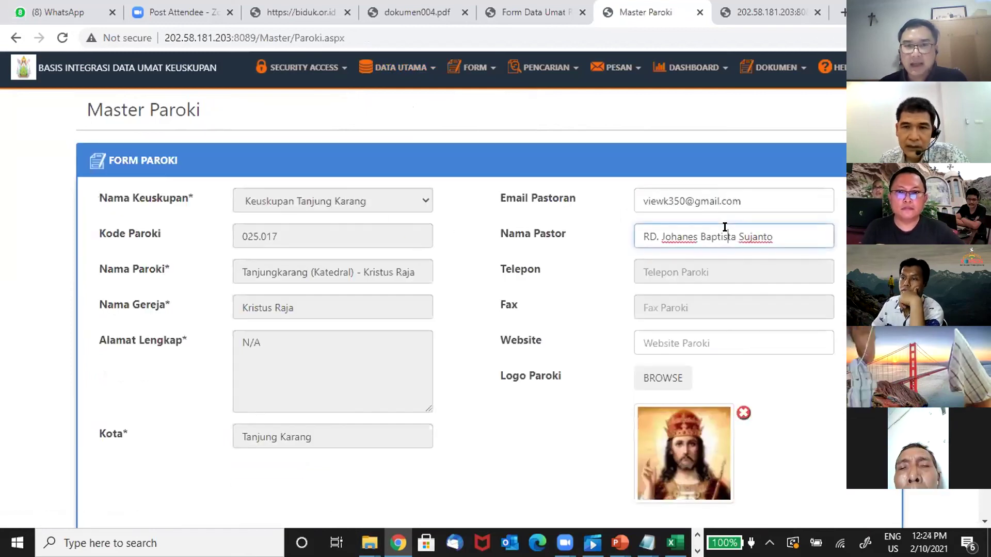
left_click(722, 201)
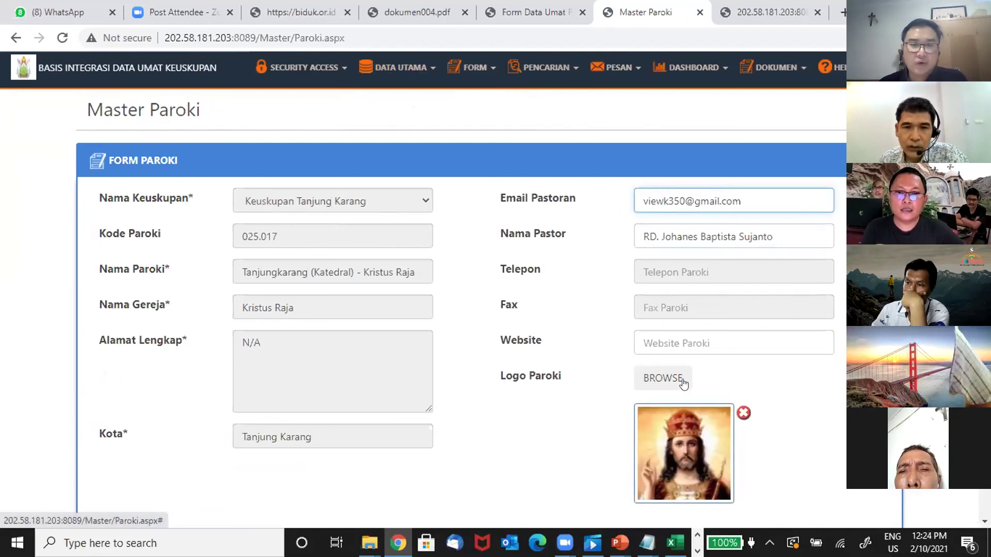
left_click(689, 338)
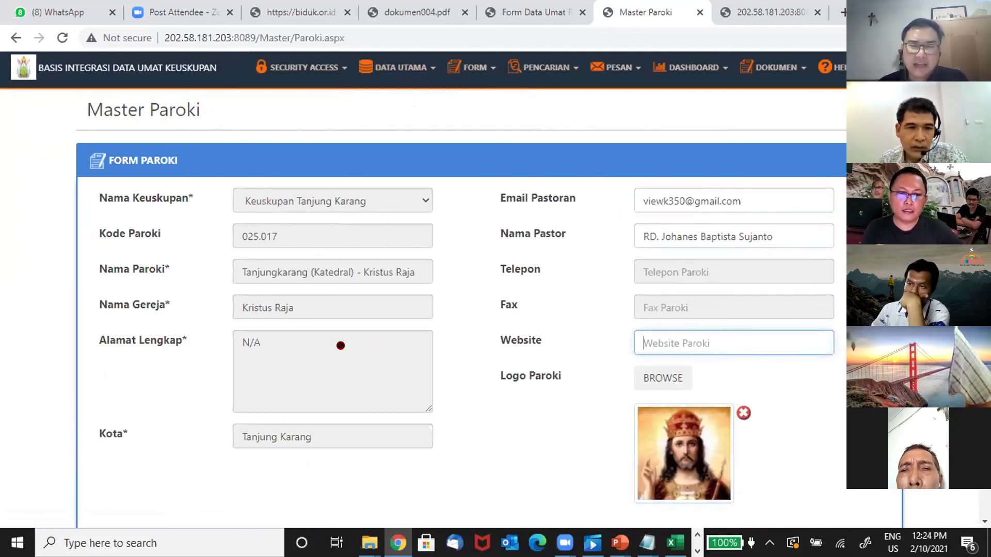
- Remove the Kristus Raja logo and start browsing for a replacement image
left_click(744, 413)
scroll(757, 390, "down", 3)
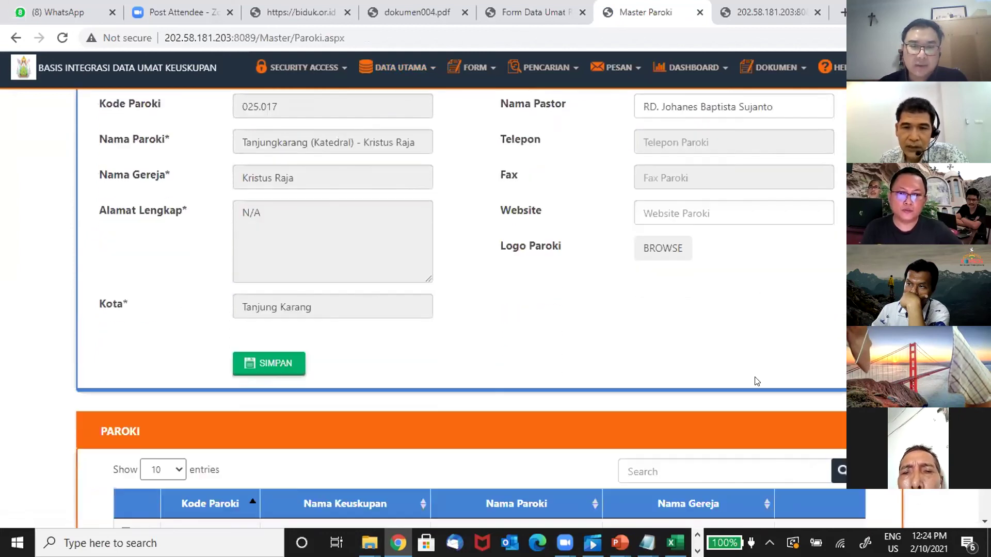
left_click(662, 233)
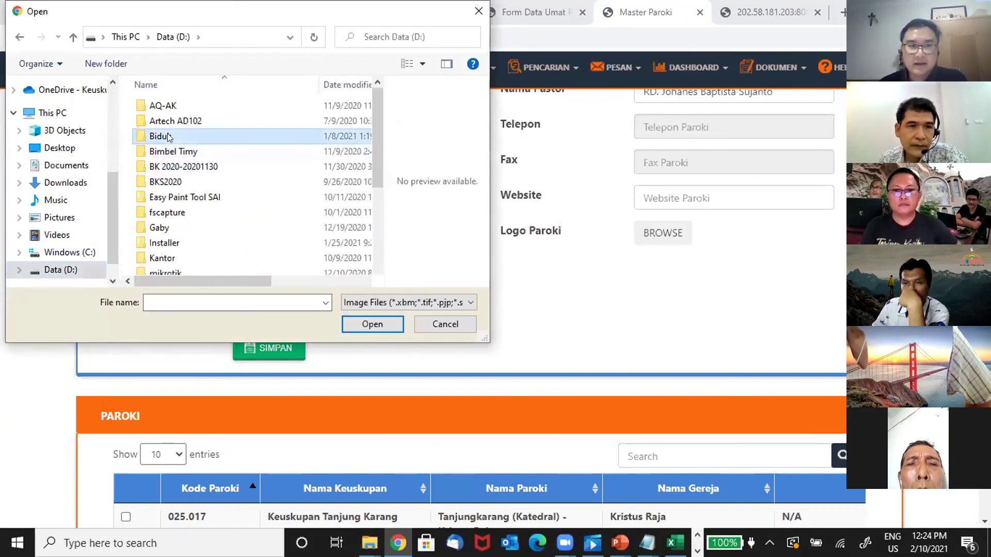
- Load 'Logo Kuasi Paroki Sei Rampah350.jpg' from D:\Biduk as the new parish logo
double_click(167, 136)
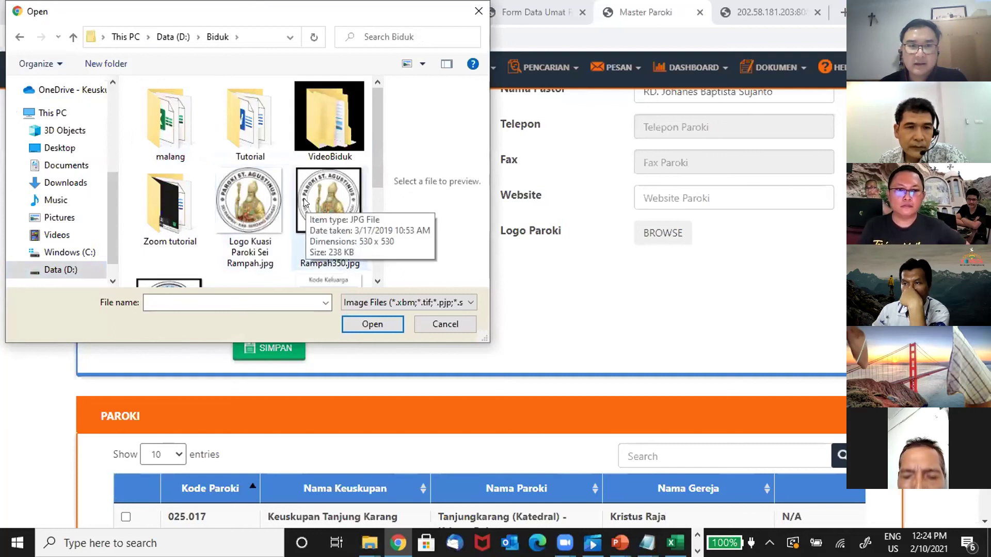
left_click(325, 193)
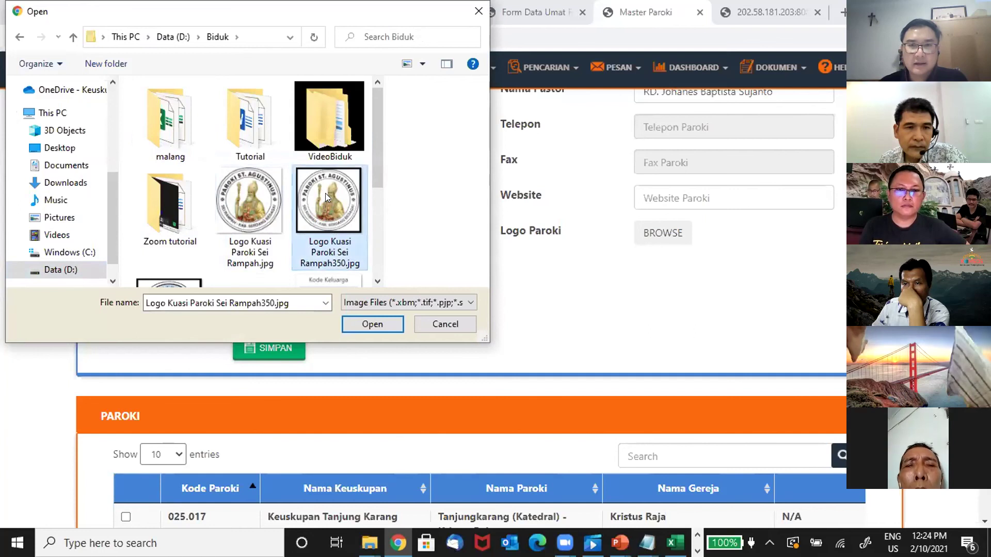
left_click(385, 319)
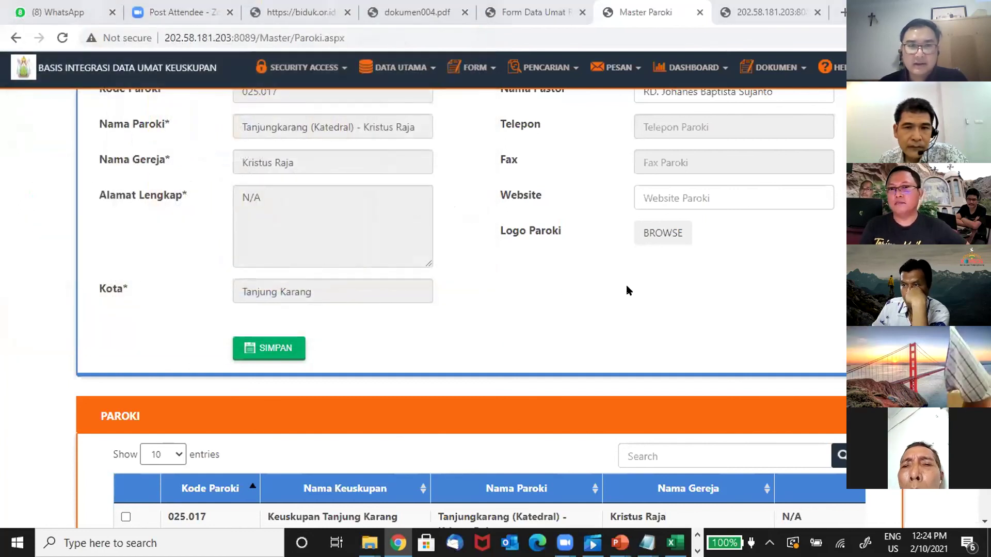
left_click(626, 285)
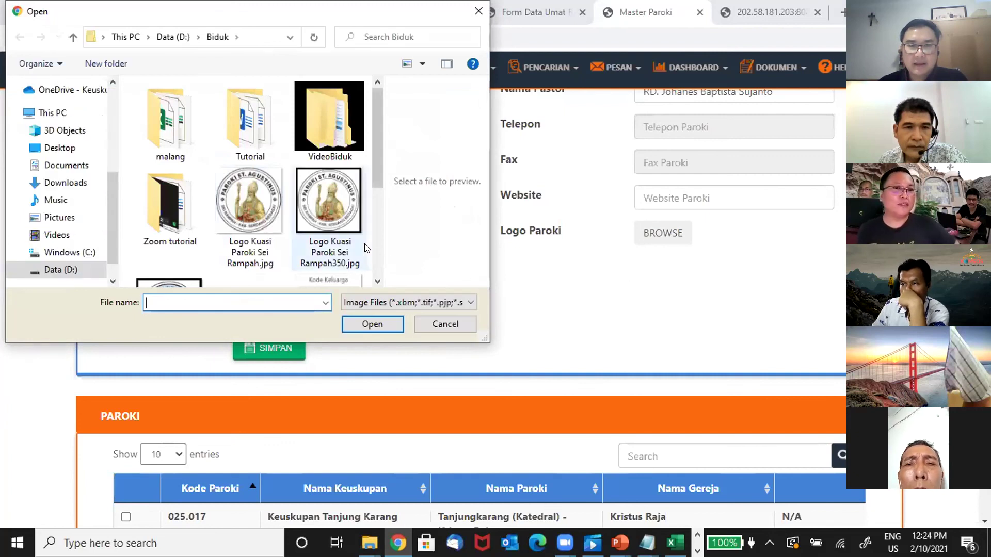
left_click(328, 213)
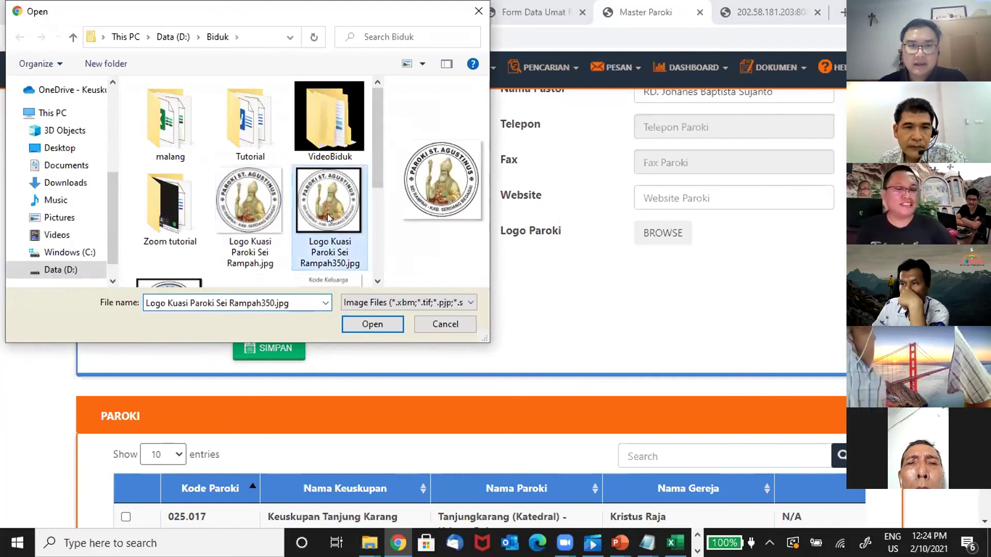
left_click(372, 324)
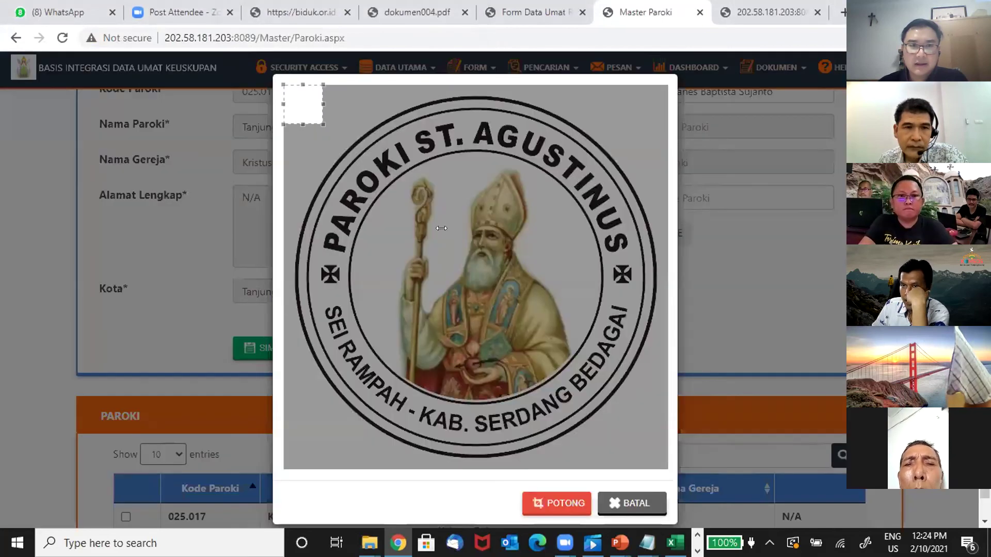
- Fit the crop box over the whole logo, crop it, and save the parish record
left_click_drag(441, 227, 656, 386)
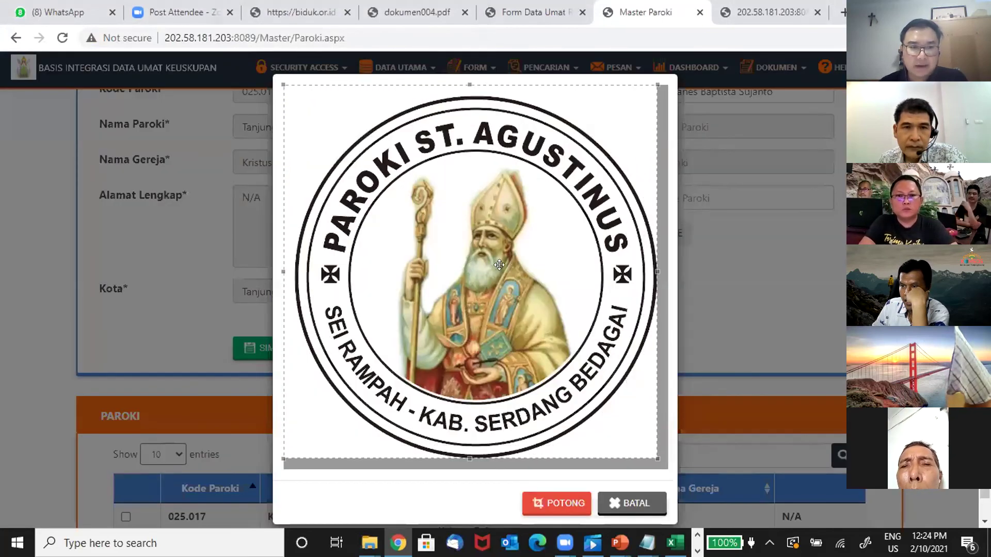
left_click_drag(499, 265, 496, 261)
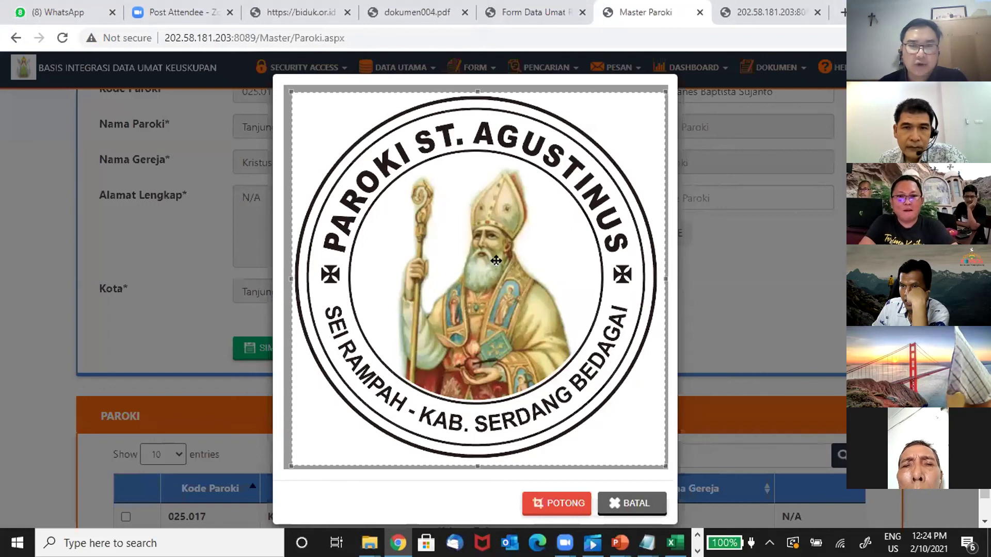
left_click_drag(496, 261, 495, 260)
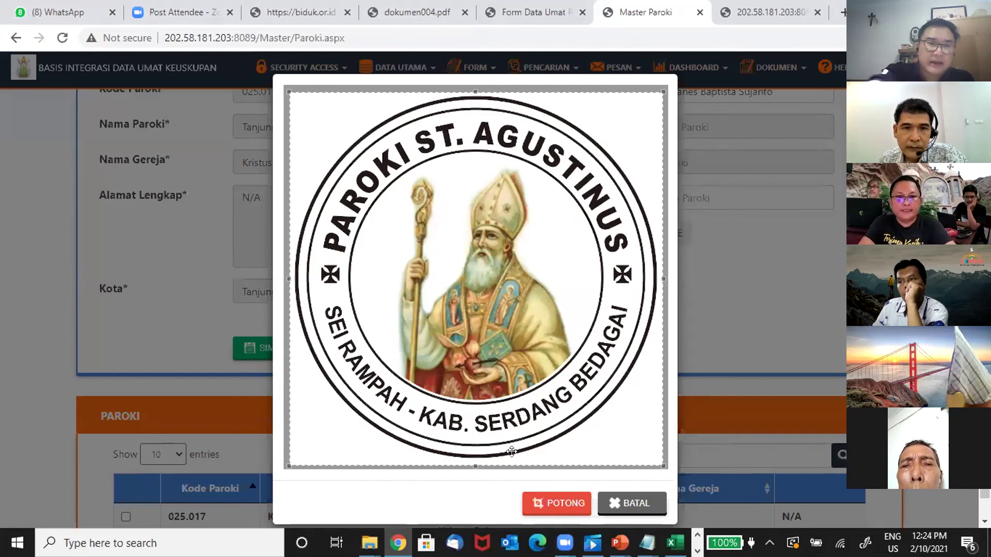
left_click(540, 504)
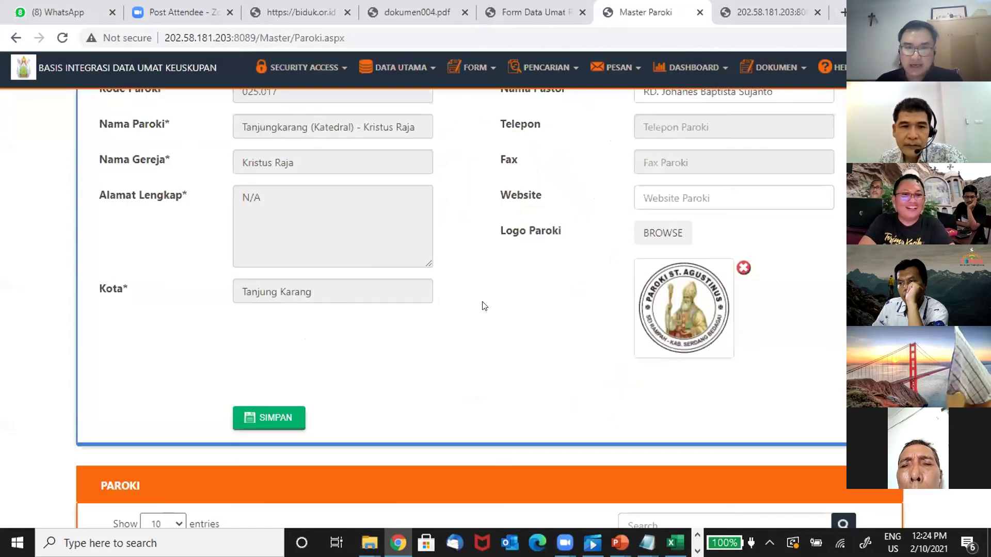
left_click(284, 421)
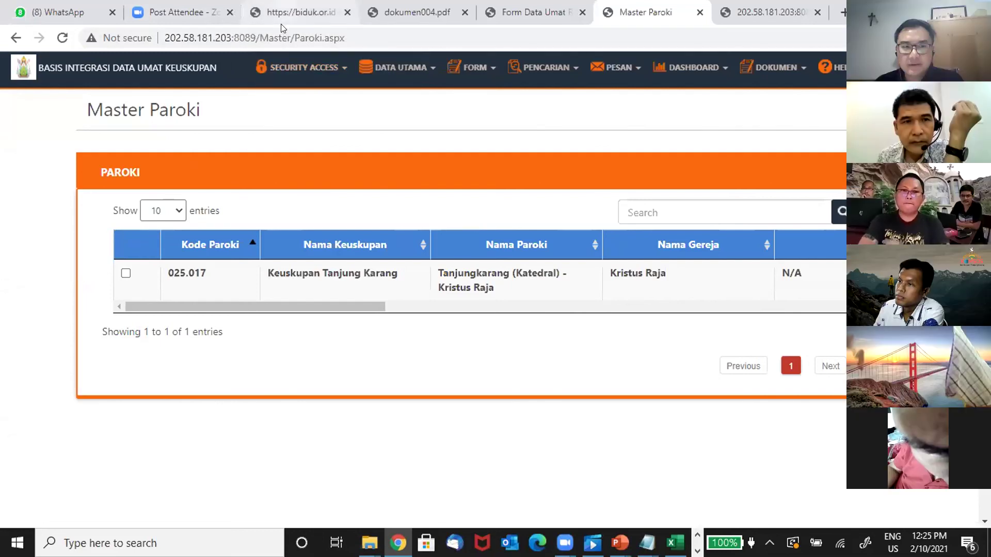
- Switch to the biduk.or.id browser tab showing the Dokumen Pendukung list
left_click(281, 24)
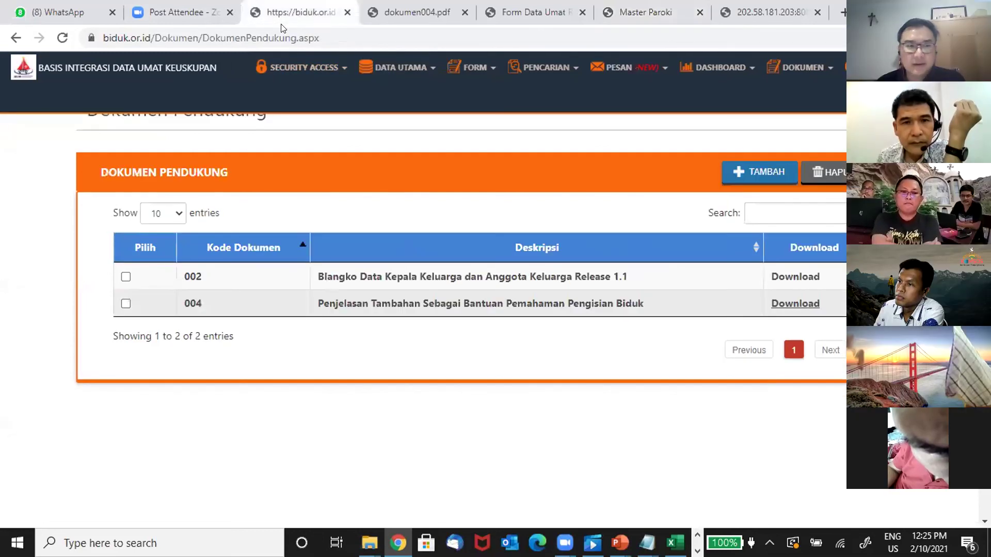
- Go to DATA UTAMA > PAROKI on biduk.or.id and reach the user login form
left_click(417, 68)
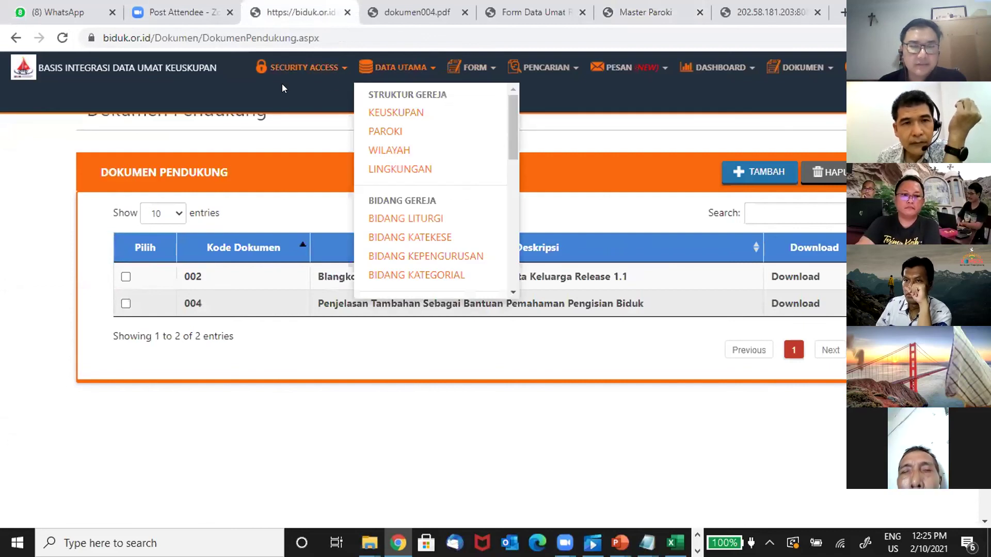
left_click(386, 133)
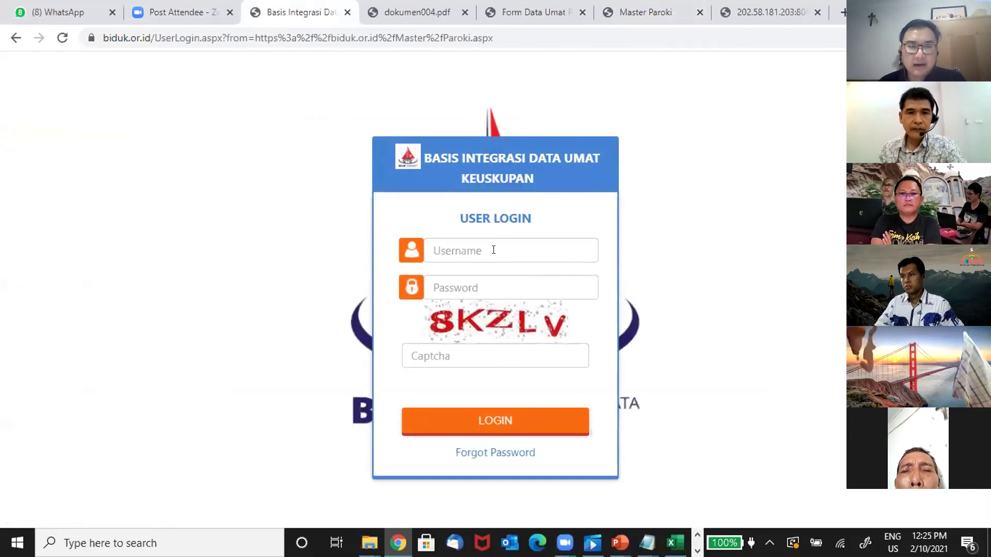
left_click(493, 247)
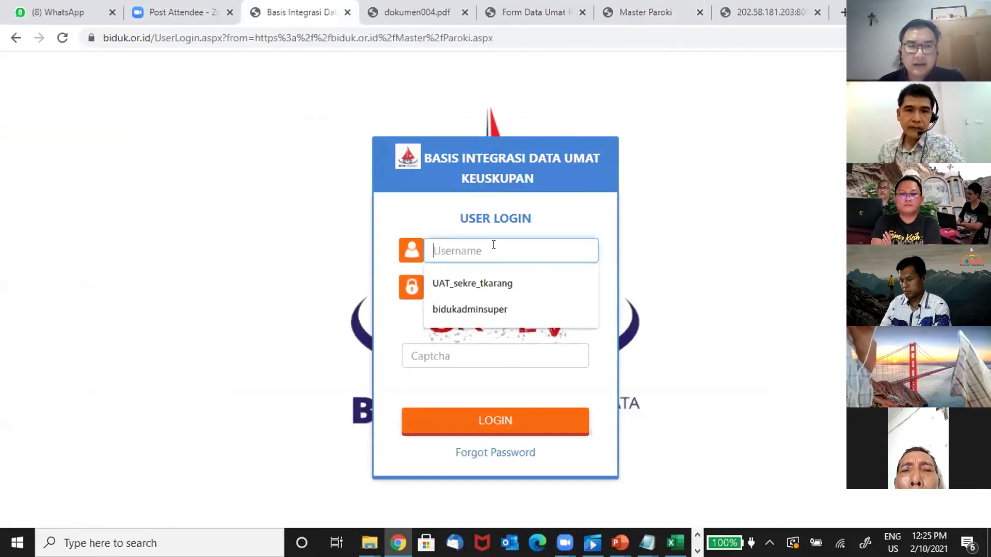
left_click(420, 197)
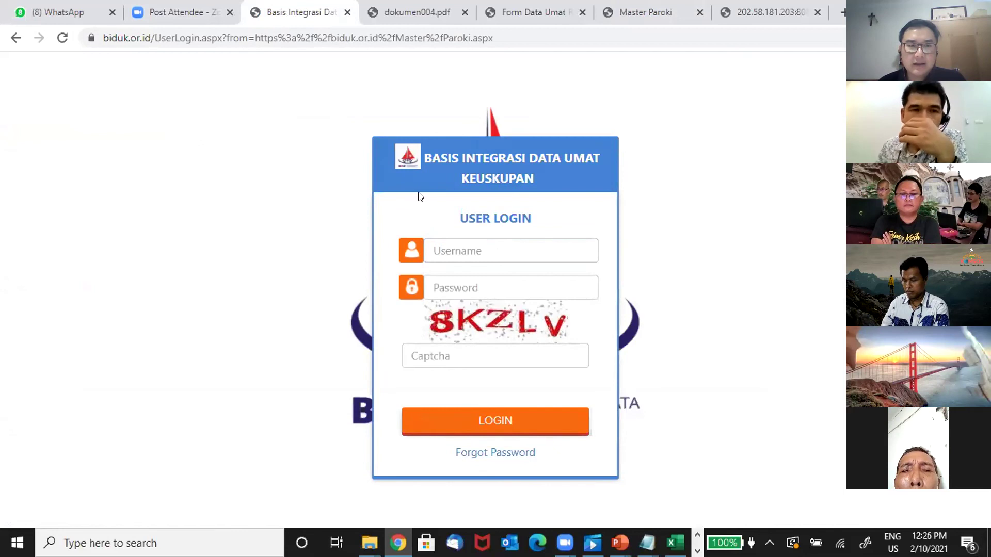